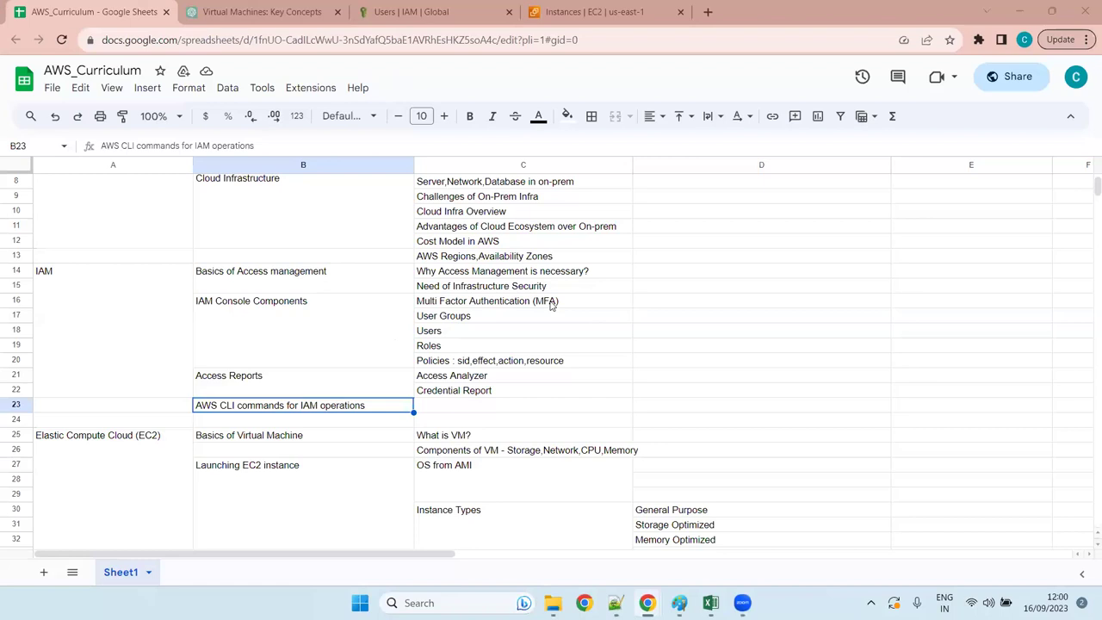
# Step: Select the Credential Report topic in the AWS_Curriculum sheet and switch to the status_reports workbook in Excel
pyautogui.click(465, 392)
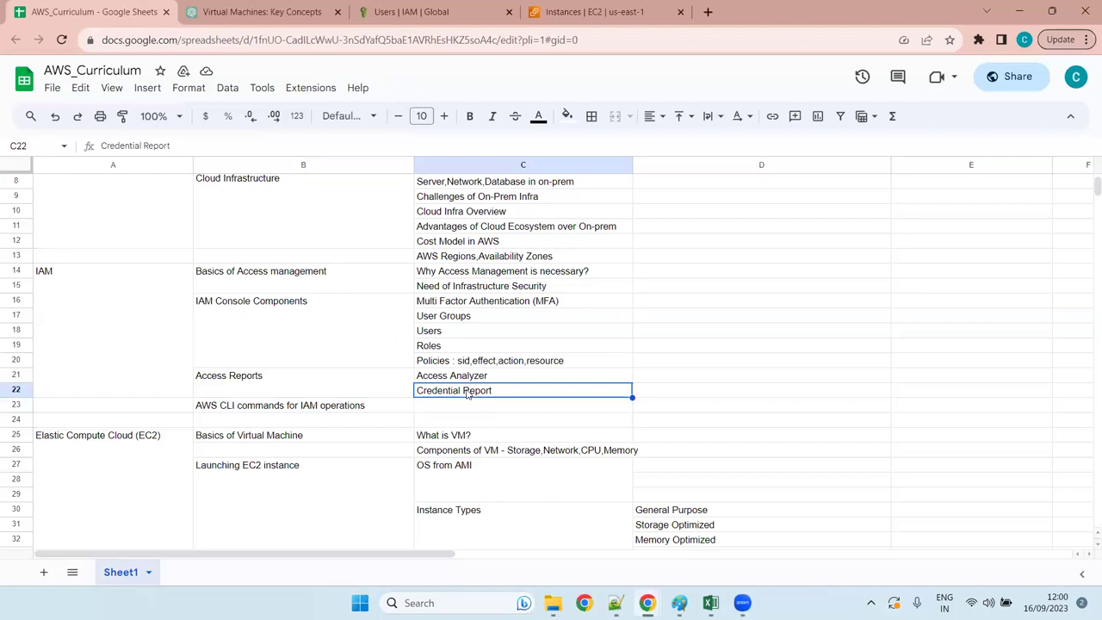
pyautogui.moveTo(669, 582)
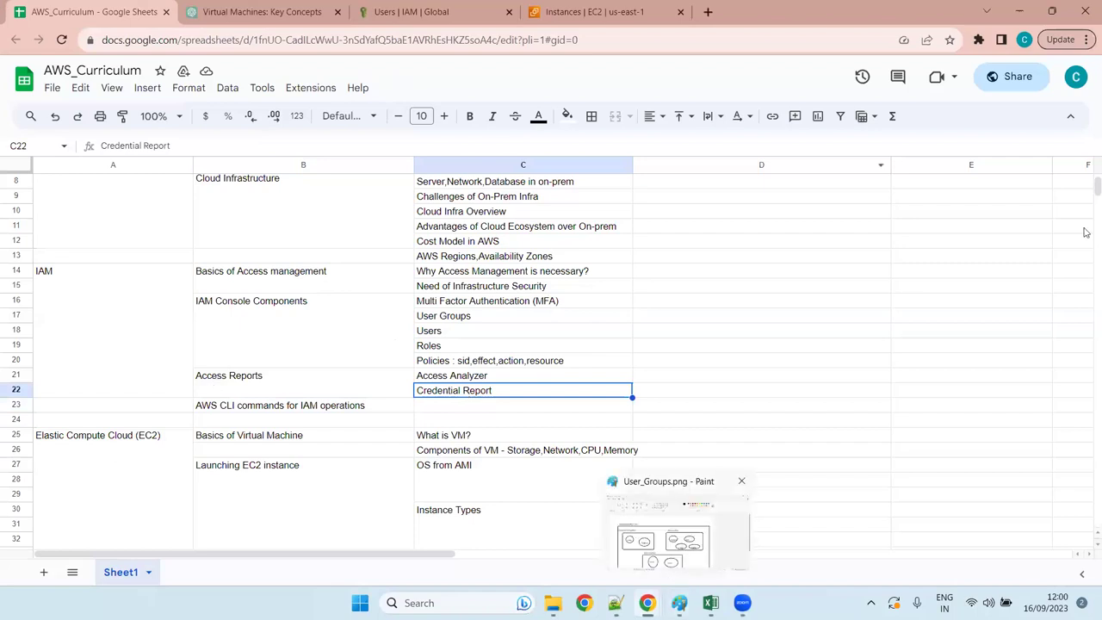
pyautogui.moveTo(710, 603)
pyautogui.click(689, 500)
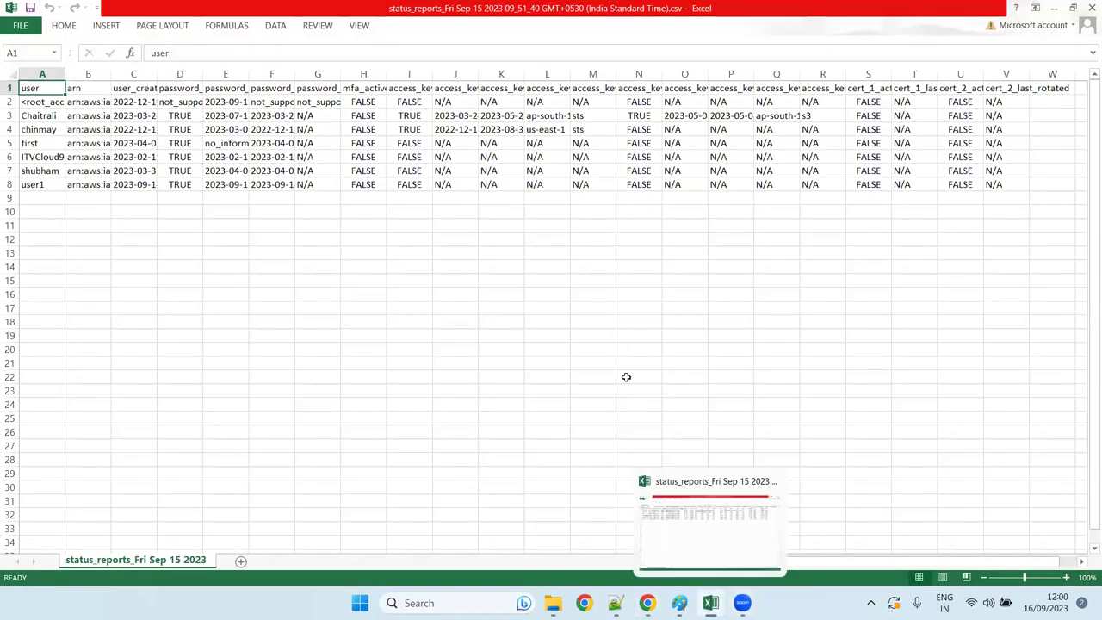
# Step: Examine the accounts listed in the credential report's user column, starting from the root account
pyautogui.click(40, 104)
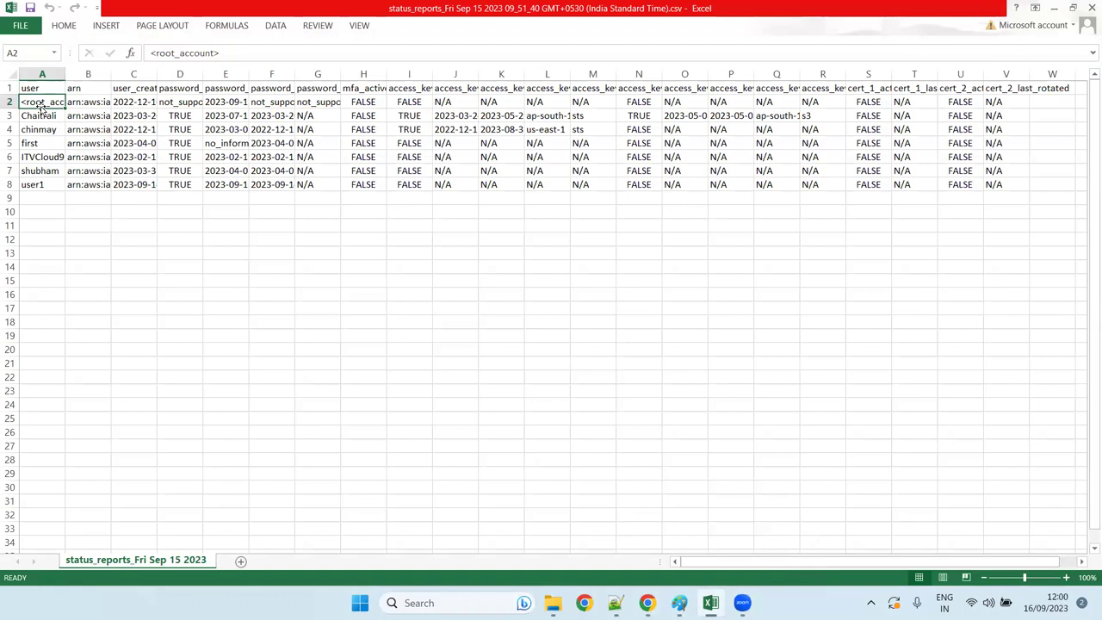
pyautogui.press('Down')
pyautogui.press('Down')
pyautogui.press('Down')
pyautogui.press('Down')
pyautogui.press('Down')
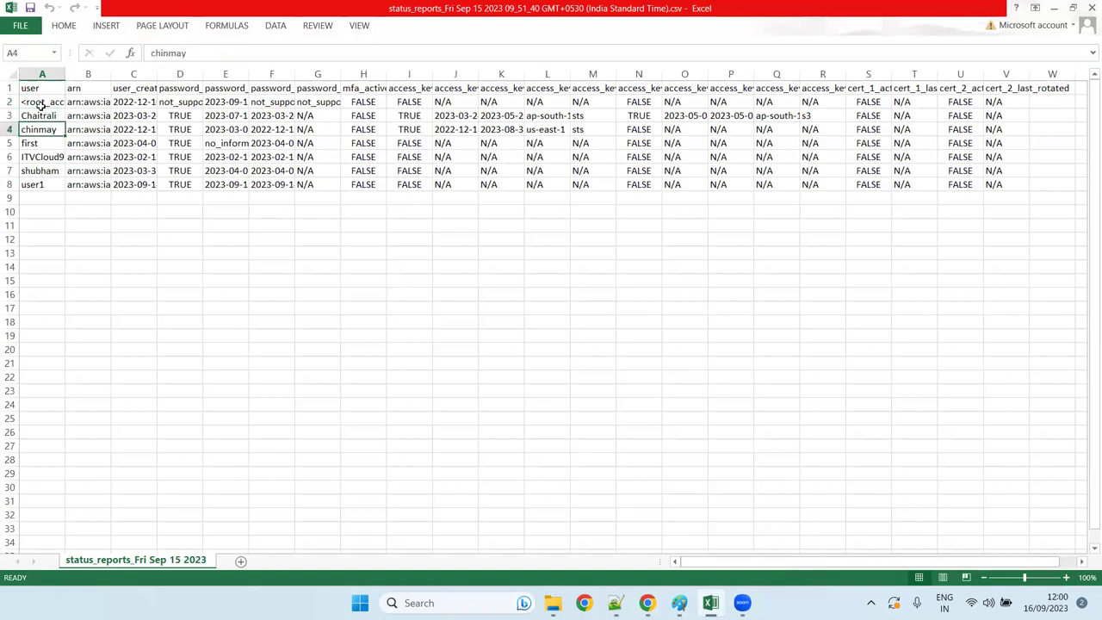
pyautogui.press('Up')
pyautogui.press('Up')
pyautogui.press('Up')
pyautogui.press('Up')
pyautogui.press('Up')
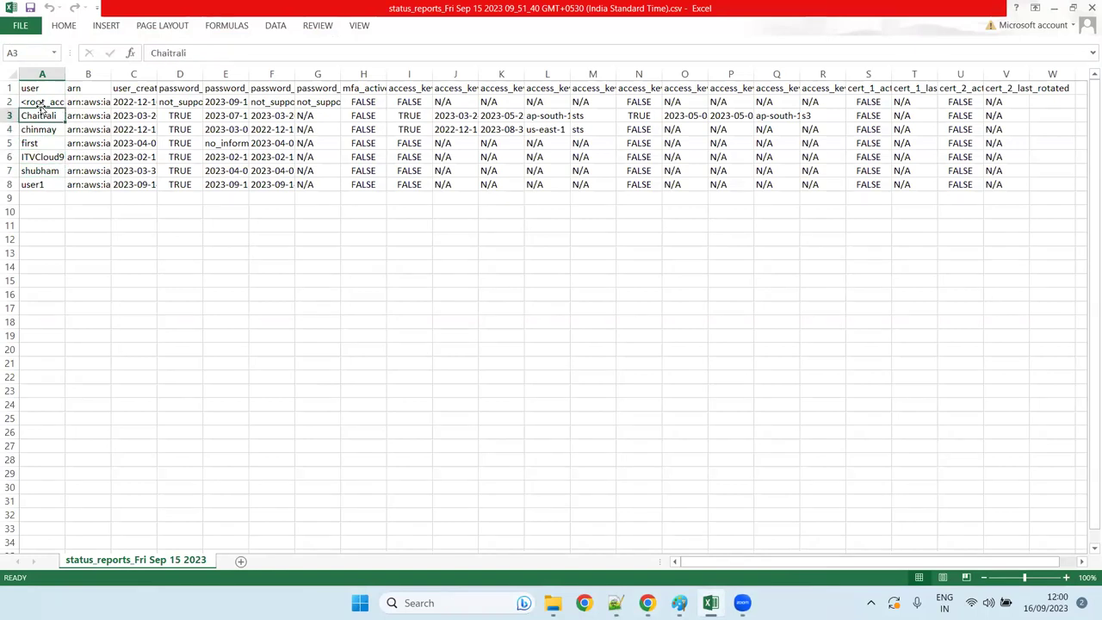
# Step: Review the root account's row across the password, MFA, access key and certificate columns up to cert_2_last_rotated
pyautogui.press('Right')
pyautogui.press('Right')
pyautogui.press('Right')
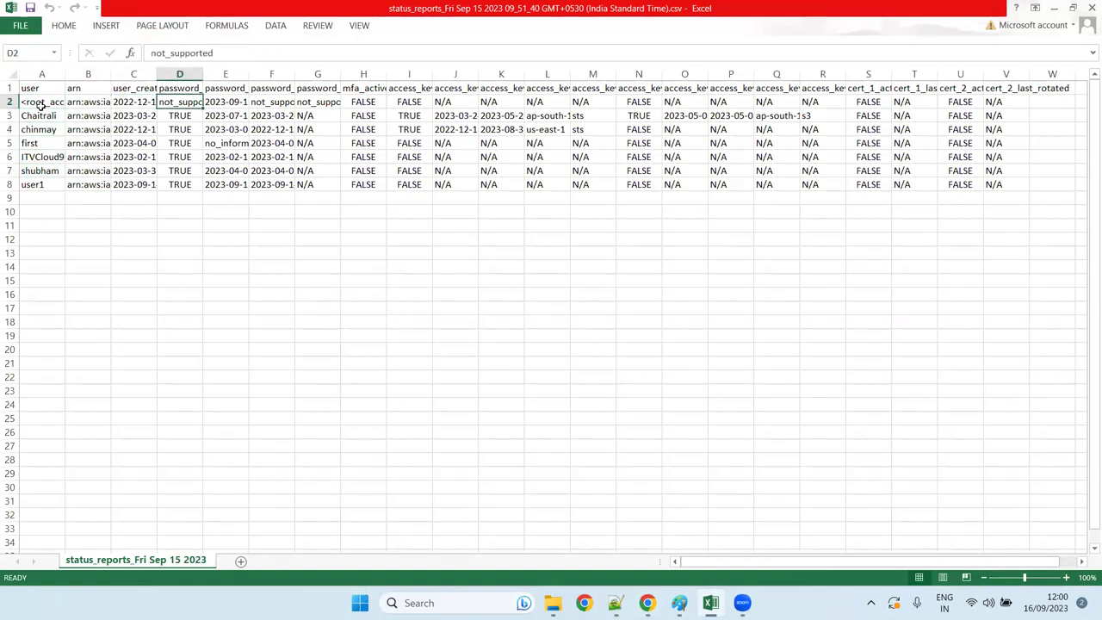
pyautogui.press('Right')
pyautogui.press('Right')
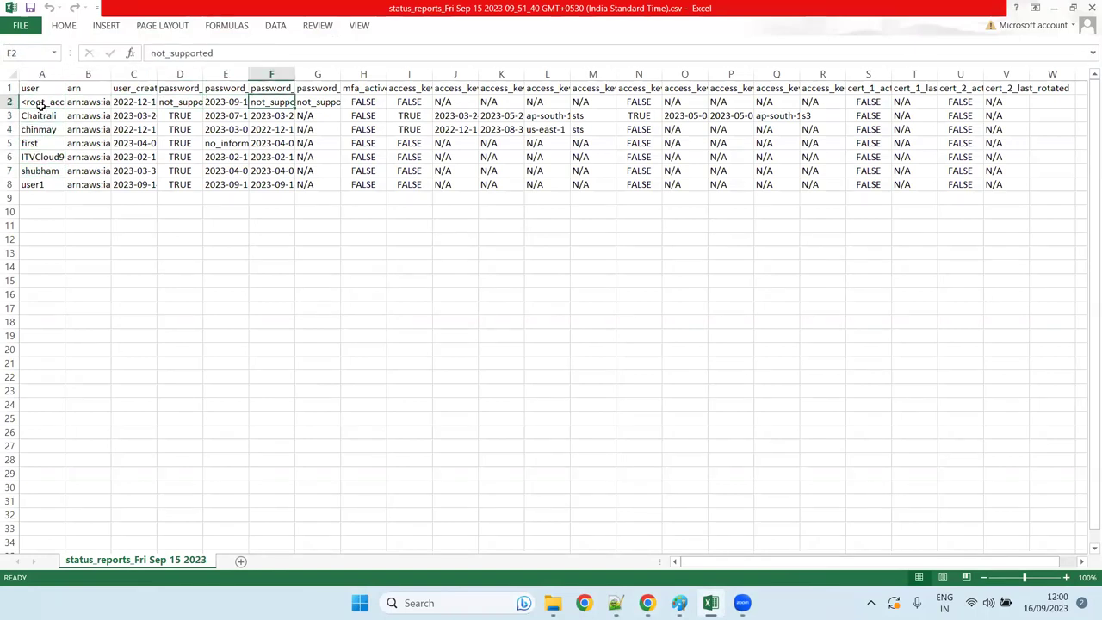
pyautogui.press('Right')
pyautogui.press('Right')
pyautogui.press('Right')
pyautogui.press('Right')
pyautogui.press('Right')
pyautogui.press('Right')
pyautogui.press('Right')
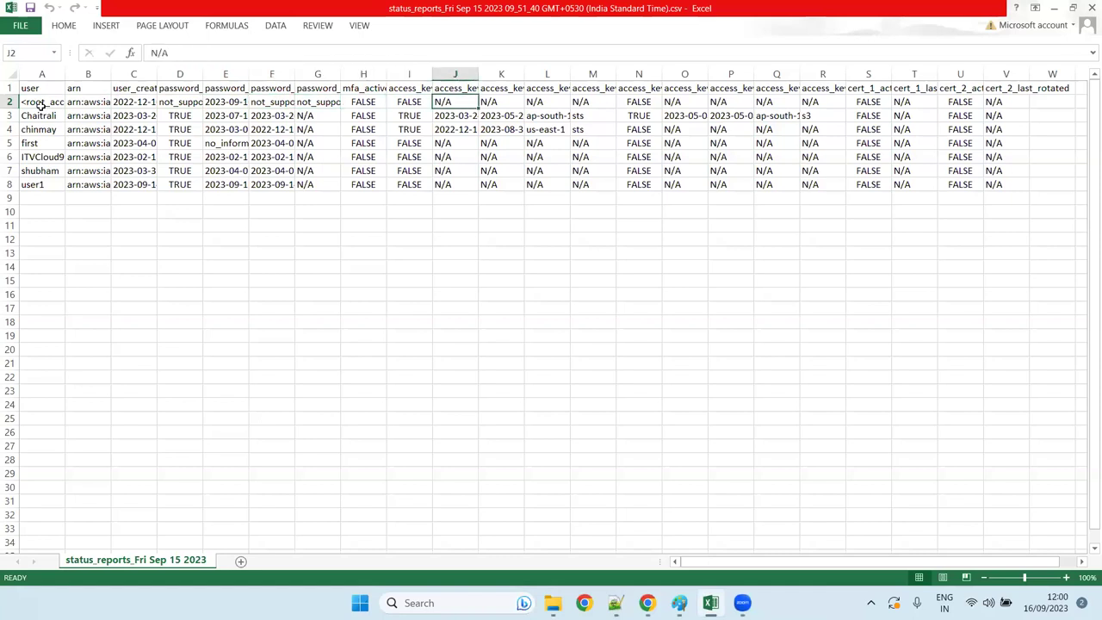
pyautogui.press('Right')
pyautogui.press('Right')
pyautogui.press('Right')
pyautogui.press('Right')
pyautogui.press('Right')
pyautogui.press('Right')
pyautogui.press('Right')
pyautogui.press('Right')
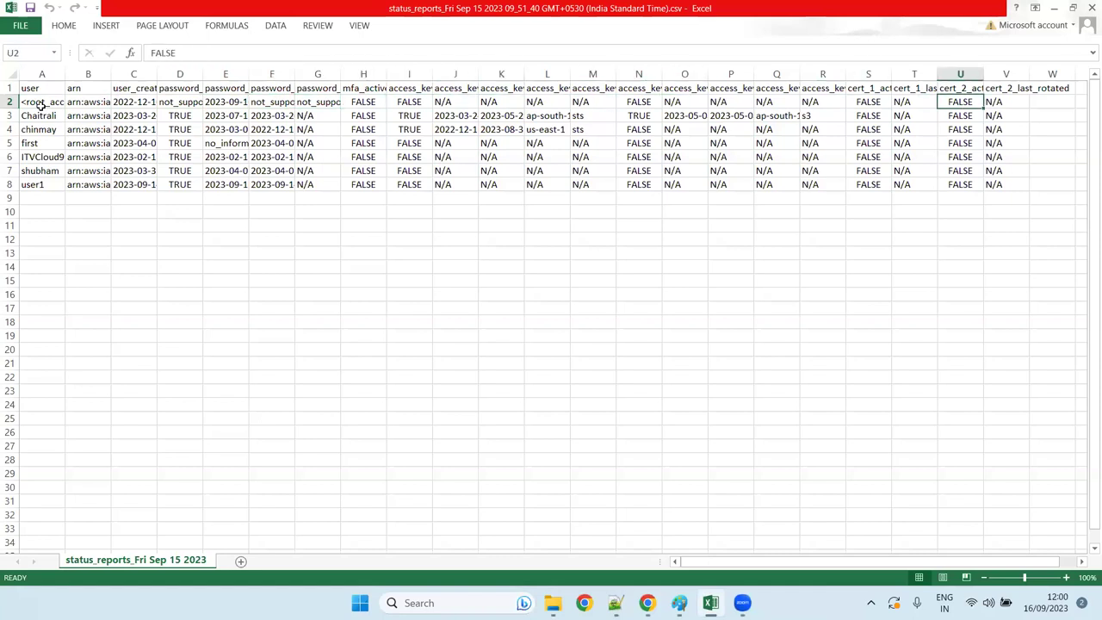
pyautogui.press('Right')
pyautogui.press('Right')
# Step: Return to the user column, go through the accounts down to user1, and close the credential report workbook
pyautogui.press('Left')
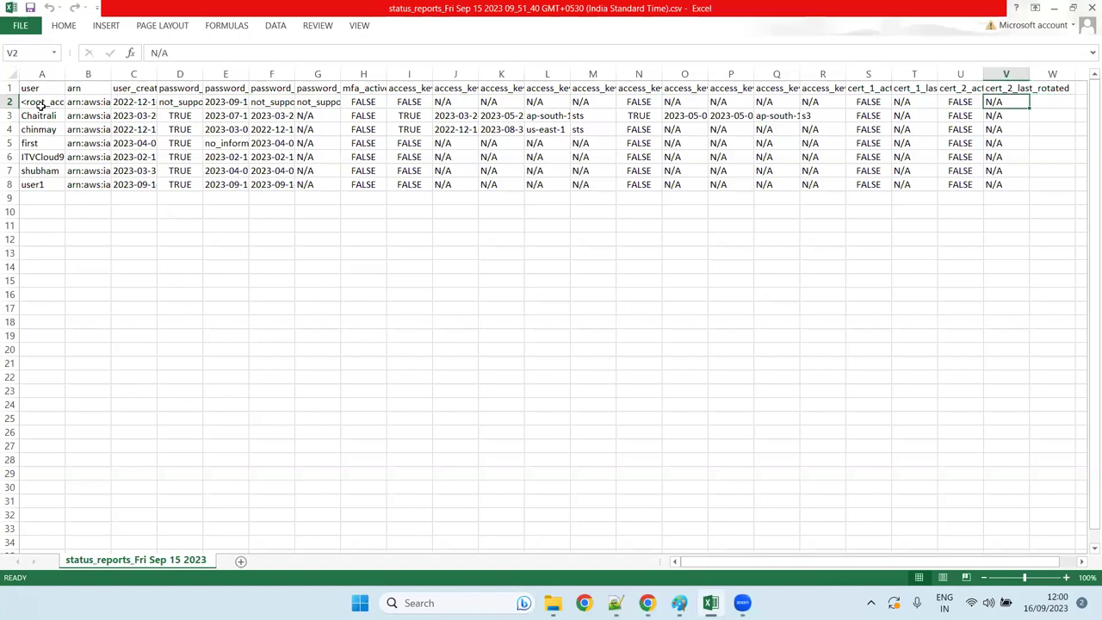
pyautogui.press('Left')
pyautogui.press('Left')
pyautogui.press('Left')
pyautogui.press('Left')
pyautogui.press('Left')
pyautogui.press('Left')
pyautogui.press('Left')
pyautogui.press('Left')
pyautogui.press('Left')
pyautogui.press('Left')
pyautogui.press('Left')
pyautogui.press('Left')
pyautogui.press('Left')
pyautogui.press('Left')
pyautogui.press('Left')
pyautogui.press('Left')
pyautogui.press('Left')
pyautogui.press('Left')
pyautogui.press('Left')
pyautogui.press('Left')
pyautogui.press('Down')
pyautogui.press('Down')
pyautogui.press('Down')
pyautogui.press('Down')
pyautogui.press('Down')
pyautogui.press('Down')
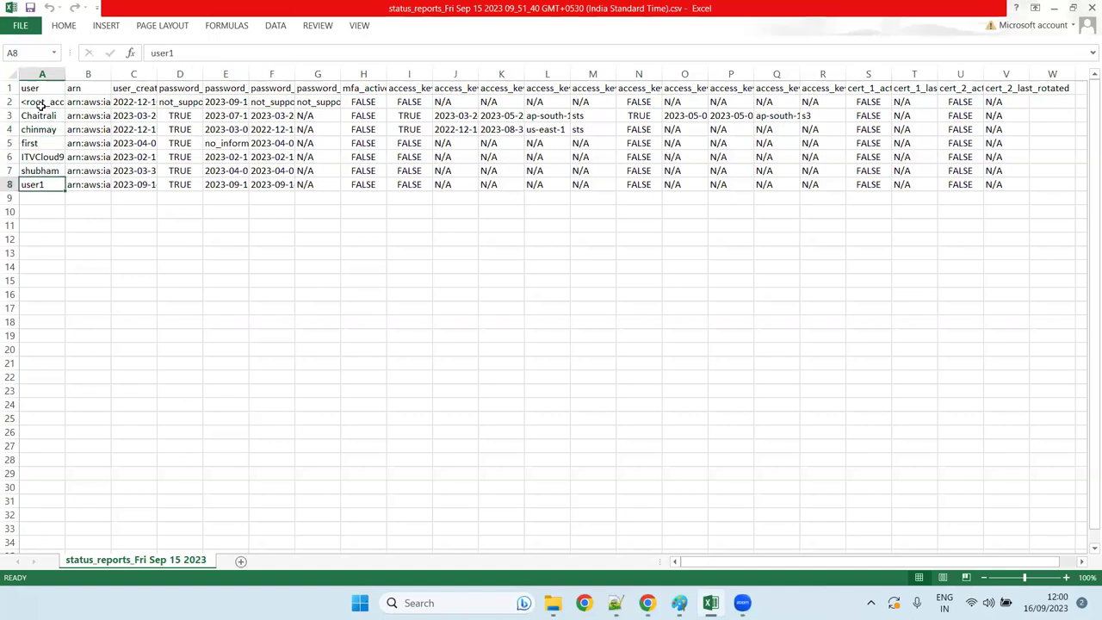
pyautogui.click(1089, 8)
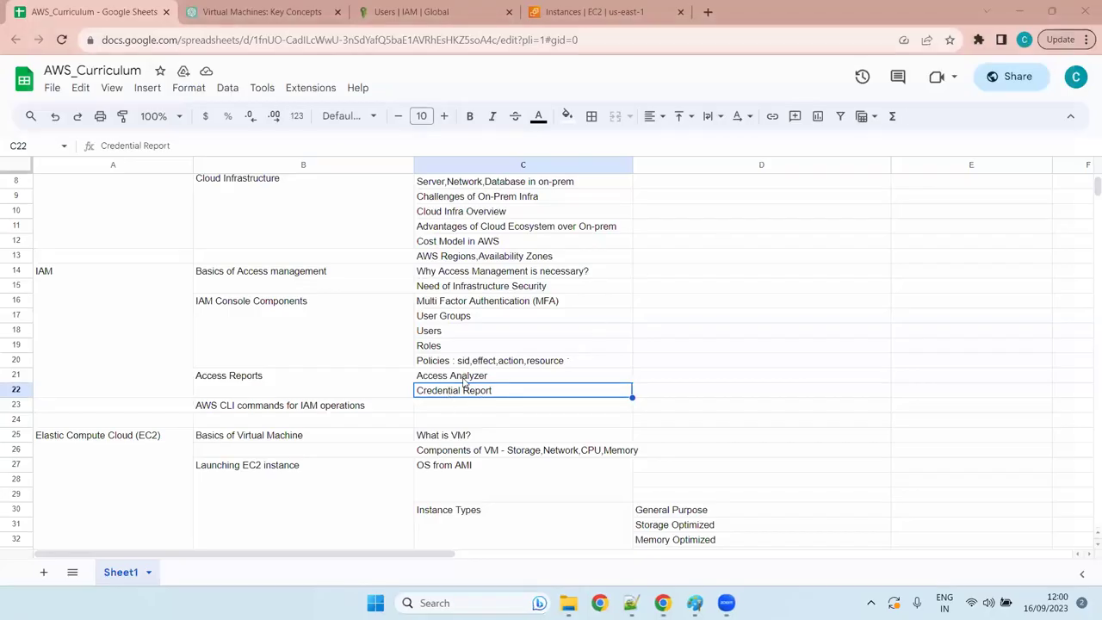
# Step: Review the Access Analyzer and Credential Report topics under Access Reports in the AWS_Curriculum sheet
pyautogui.press('Up')
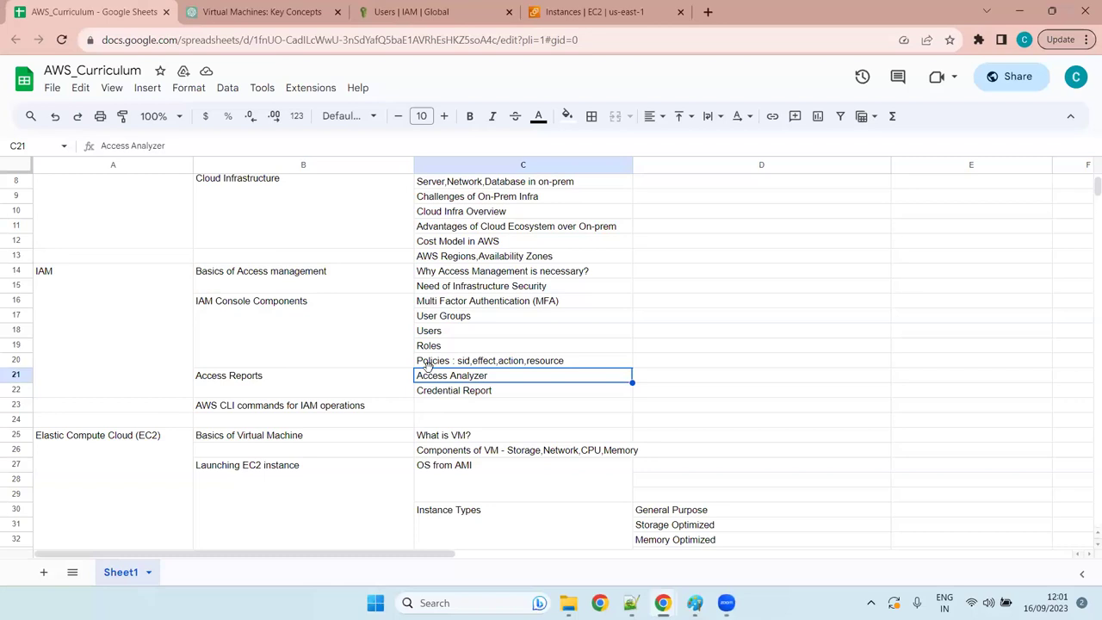
pyautogui.click(450, 393)
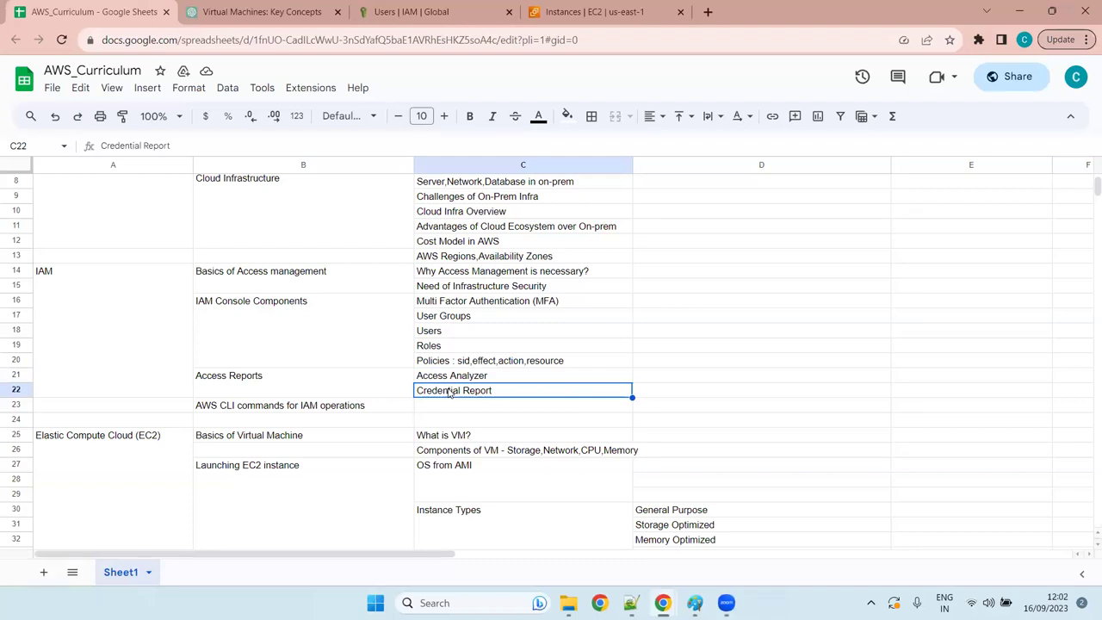
pyautogui.press('Up')
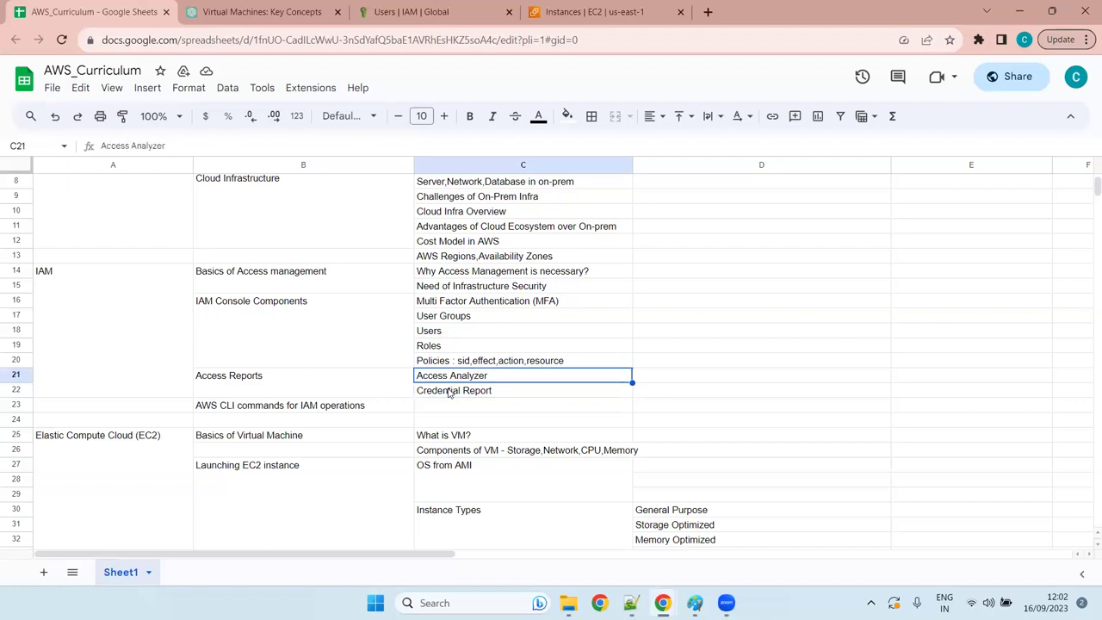
pyautogui.press('Left')
pyautogui.press('Right')
pyautogui.press('Down')
pyautogui.press('Up')
pyautogui.press('Down')
pyautogui.press('Left')
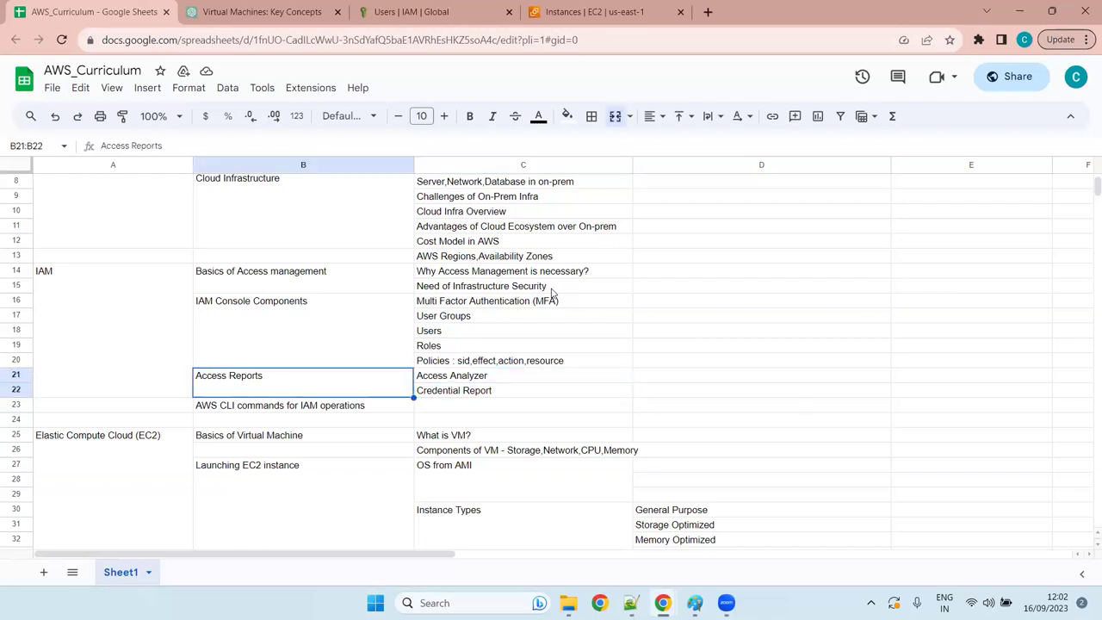
pyautogui.press('Right')
pyautogui.press('Left')
pyautogui.press('Right')
pyautogui.press('Up')
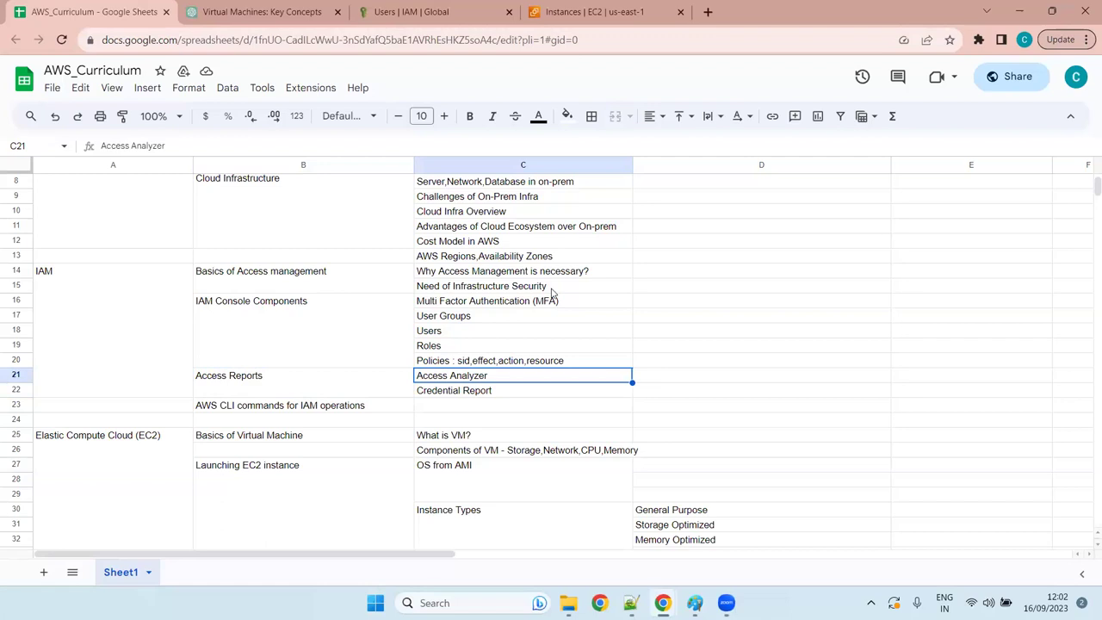
pyautogui.press('Down')
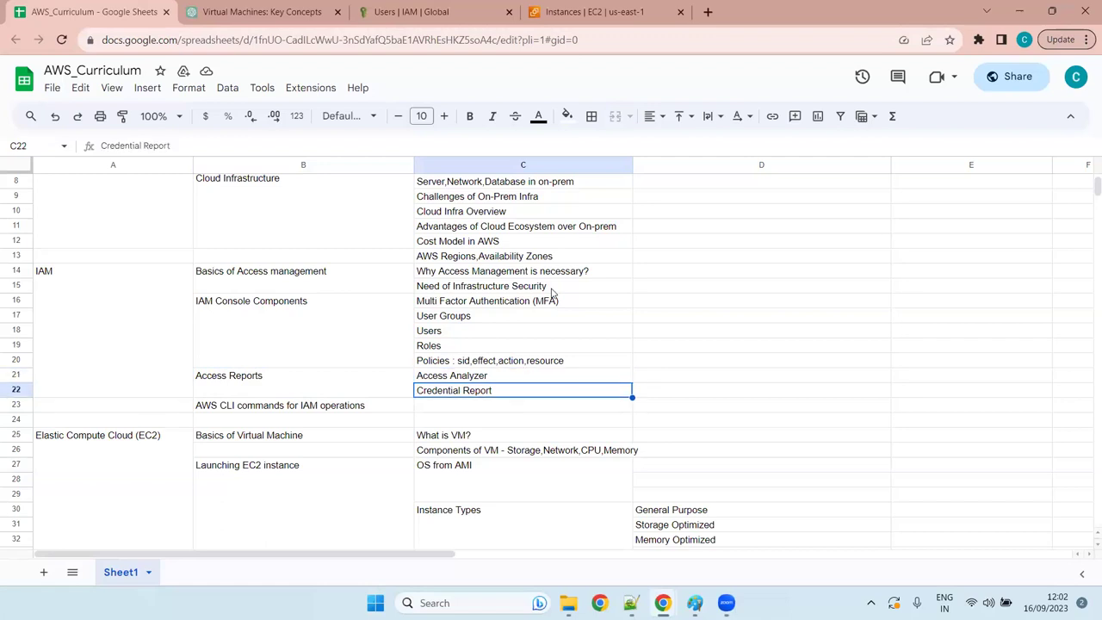
pyautogui.press('Up')
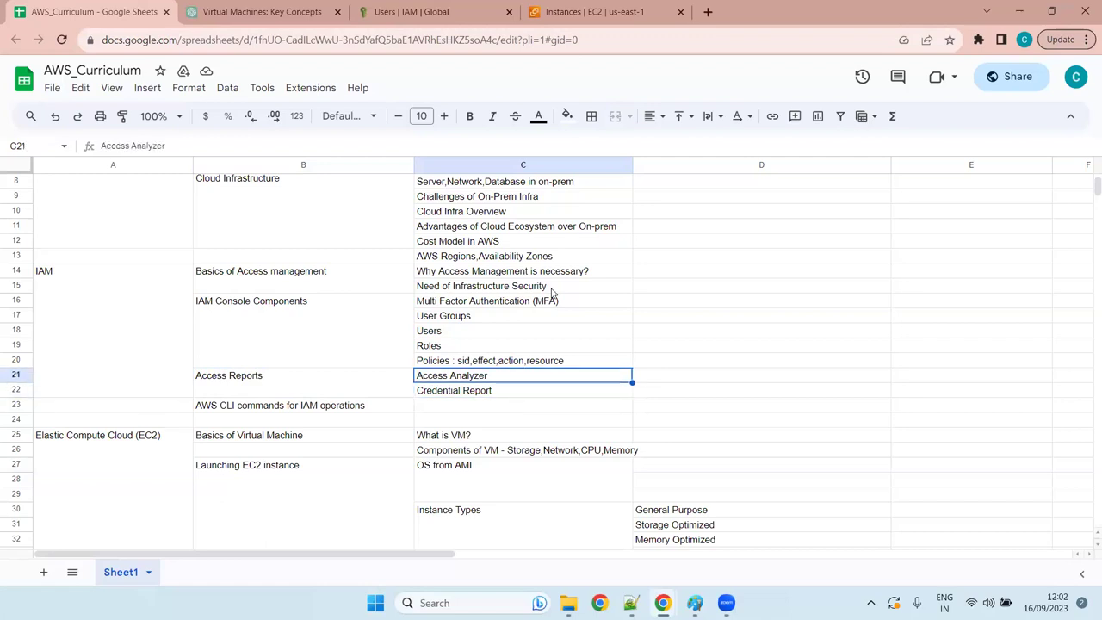
pyautogui.press('Left')
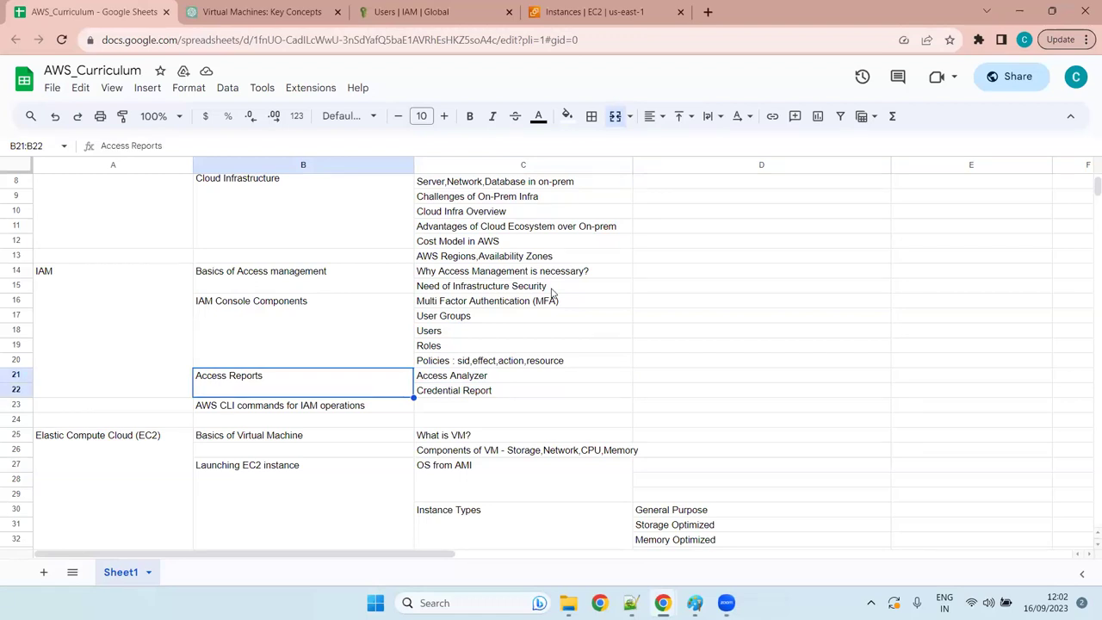
pyautogui.press('Right')
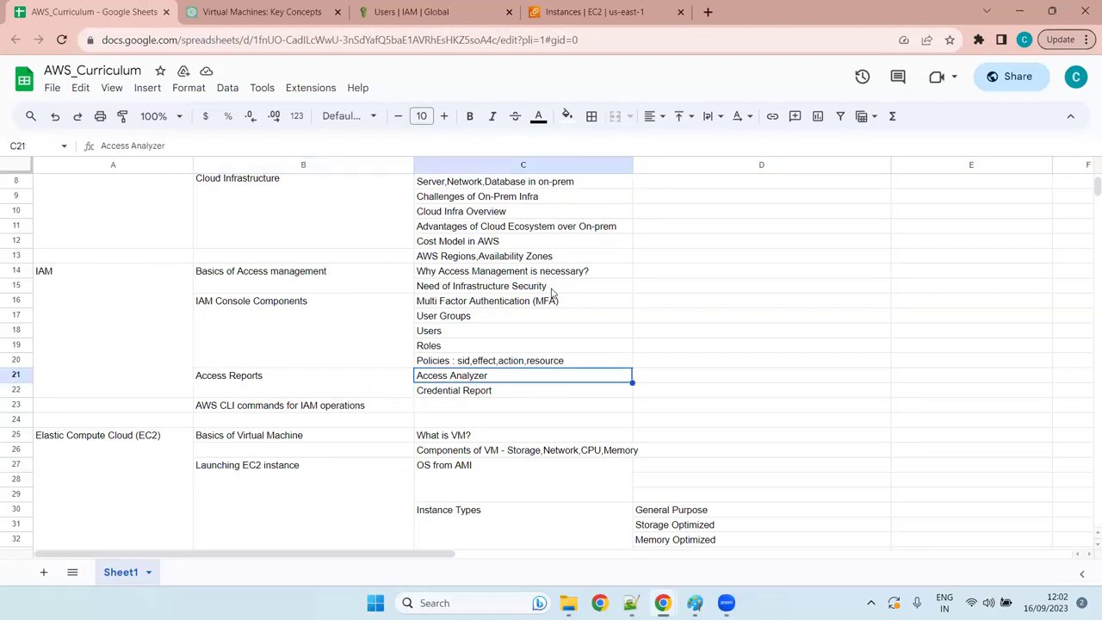
pyautogui.press('Down')
pyautogui.press('Up')
pyautogui.press('Left')
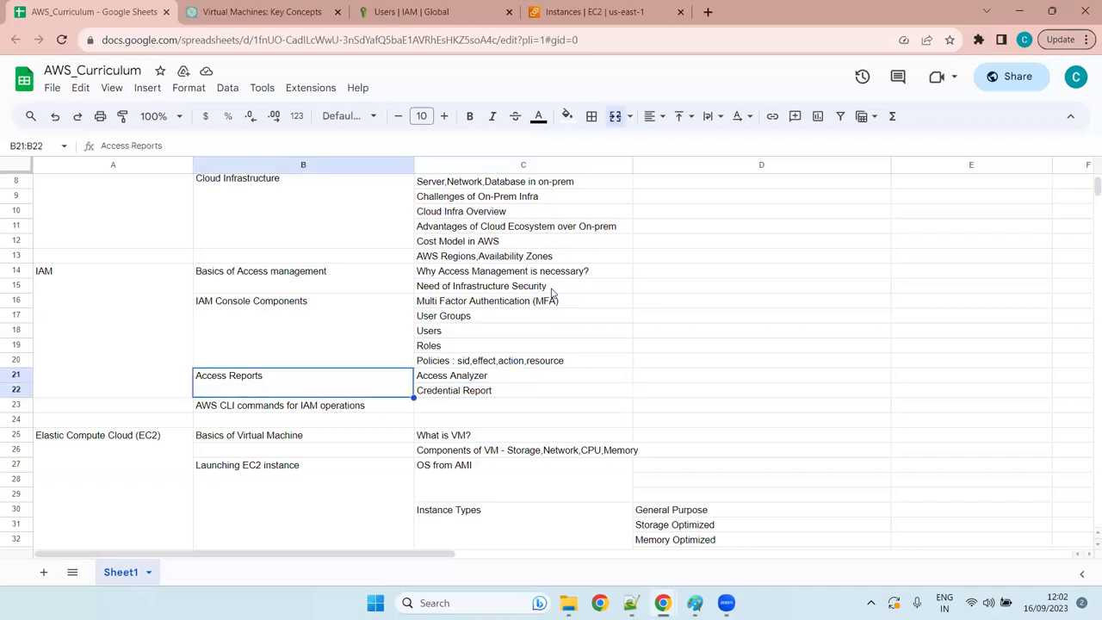
pyautogui.press('Right')
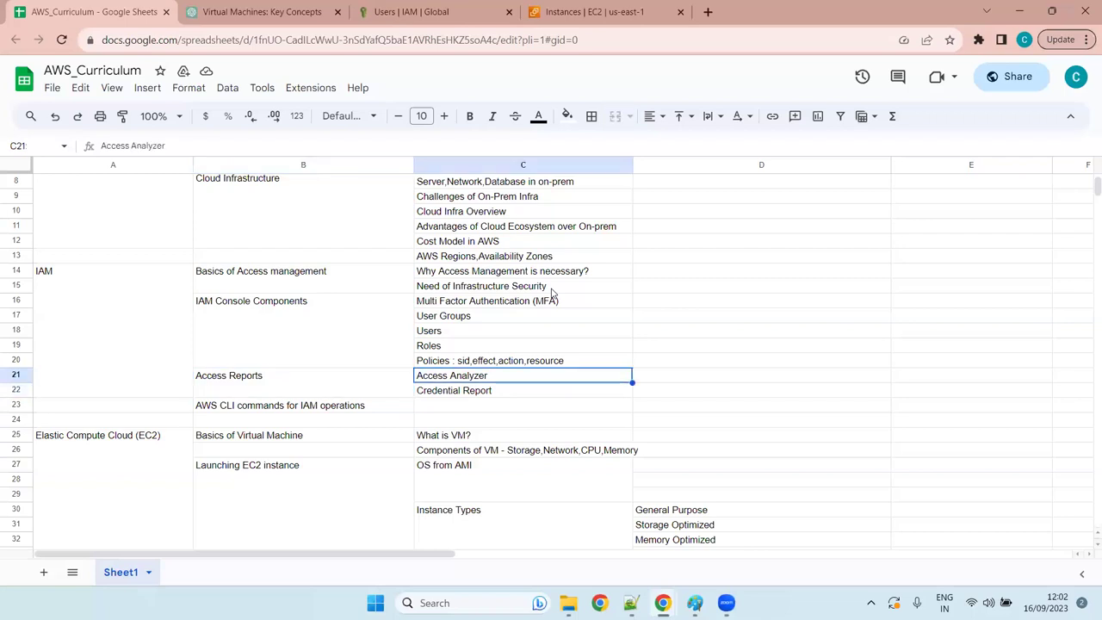
# Step: Go past AWS CLI commands for IAM operations and Basics of Virtual Machine to the Elastic Compute Cloud (EC2) section cell
pyautogui.press('Down')
pyautogui.press('Down')
pyautogui.press('Left')
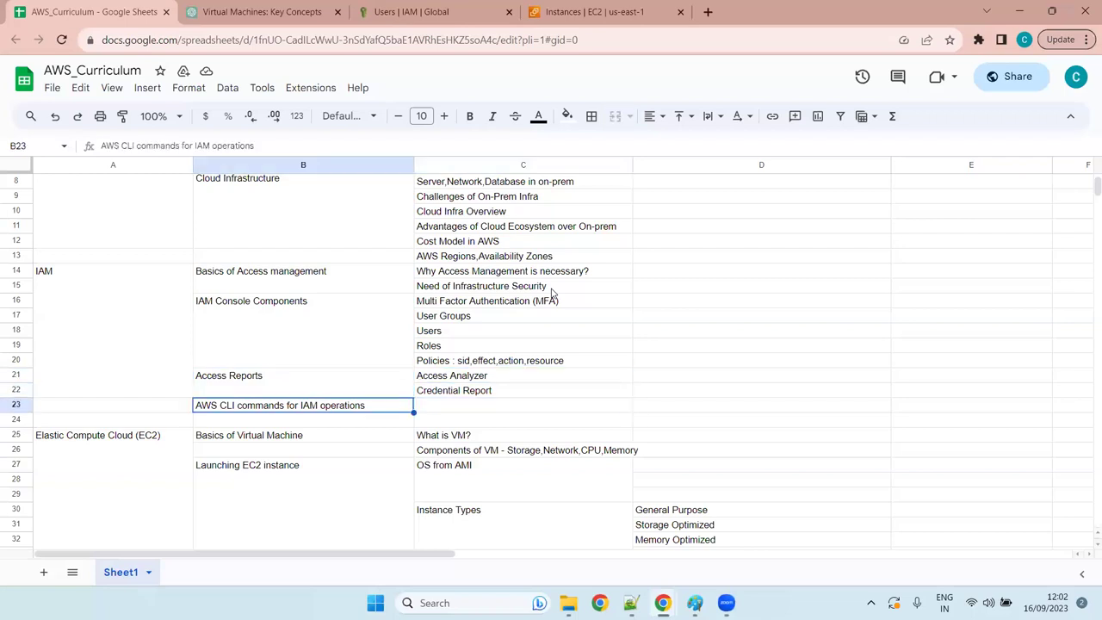
pyautogui.press('Down')
pyautogui.press('Down')
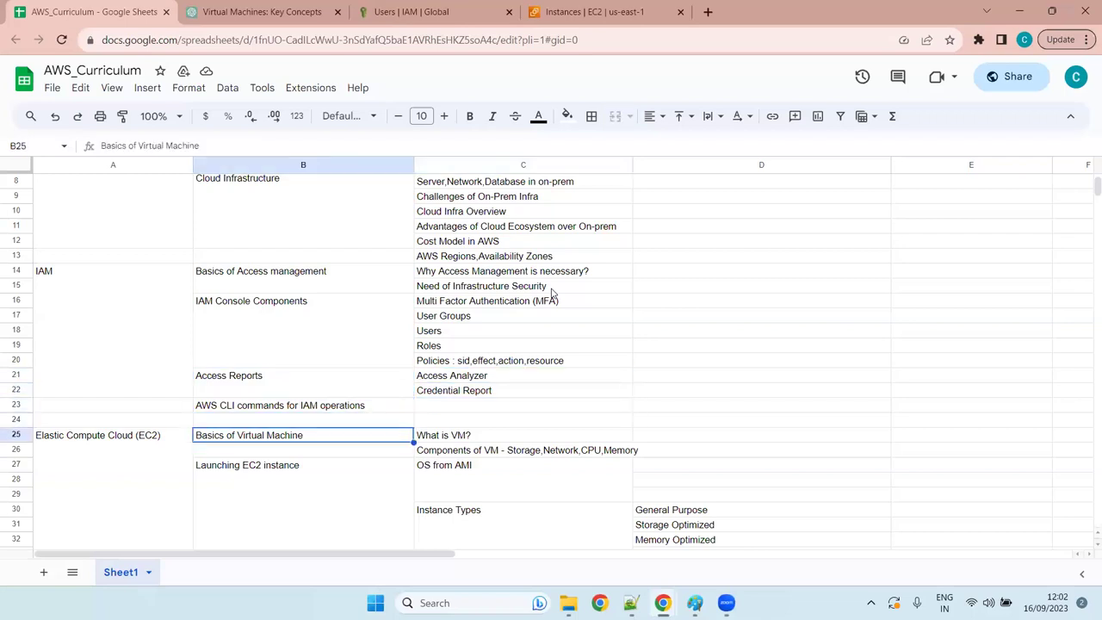
pyautogui.press('Left')
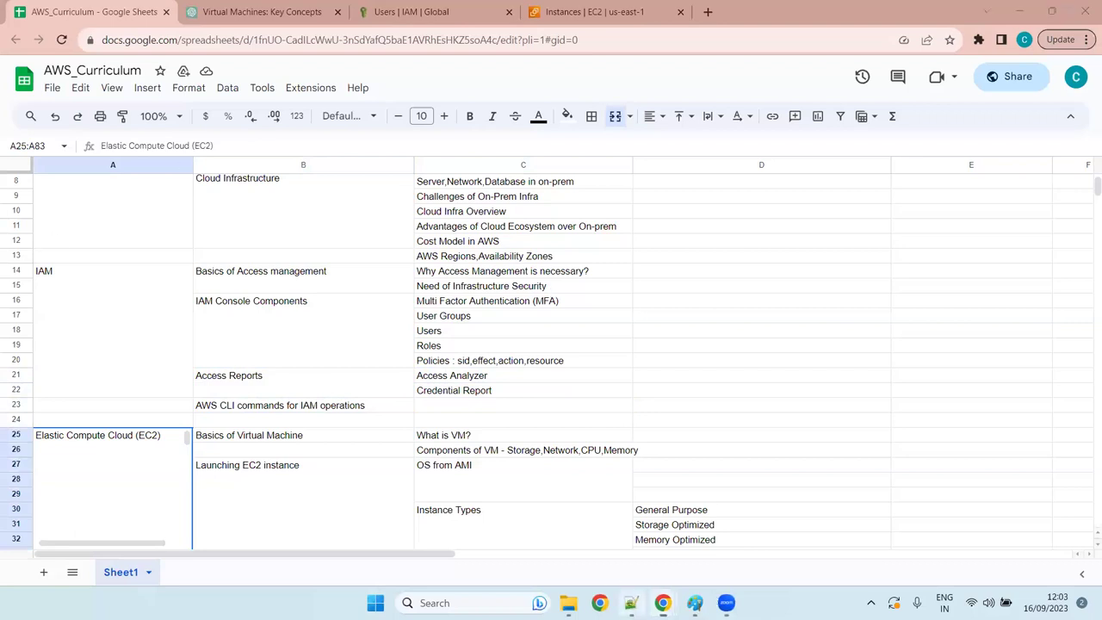
# Step: Switch to Syallabus_Coverage.txt in Notepad++ and place the cursor on the empty line under "#What are Virtual Machines?" in the 16/09/23 notes
pyautogui.click(631, 603)
pyautogui.scroll(5, 328, 294)
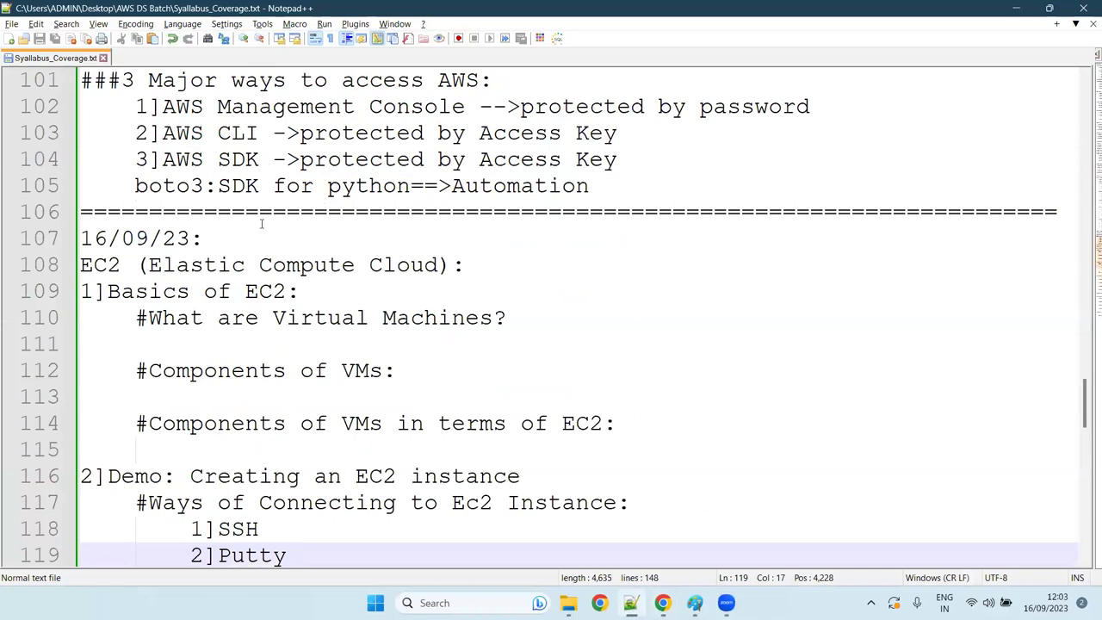
pyautogui.click(226, 239)
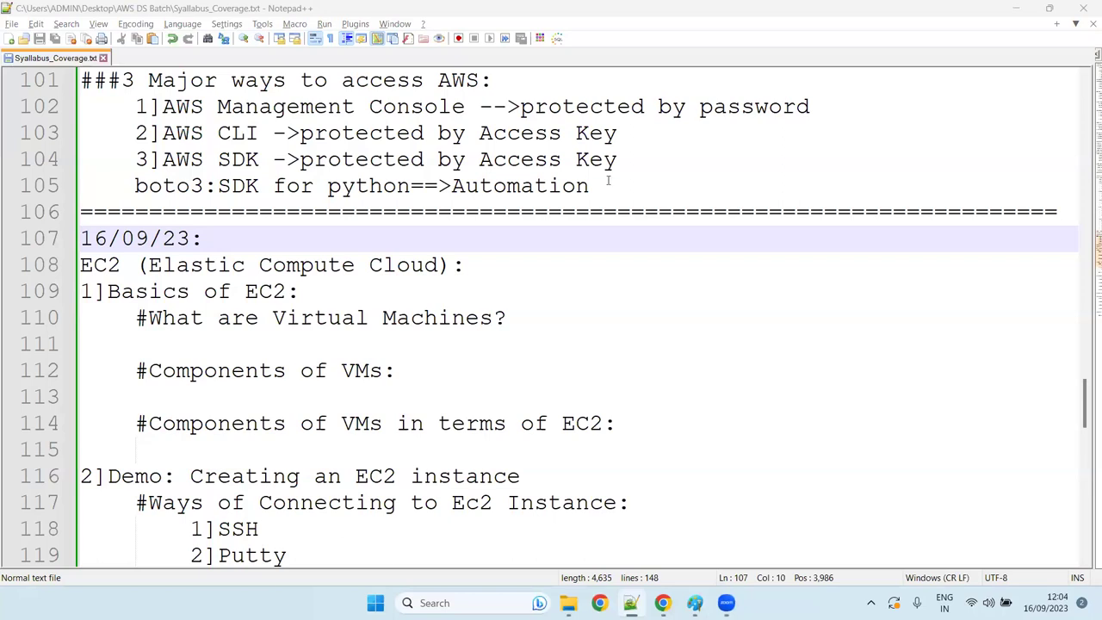
pyautogui.click(1061, 214)
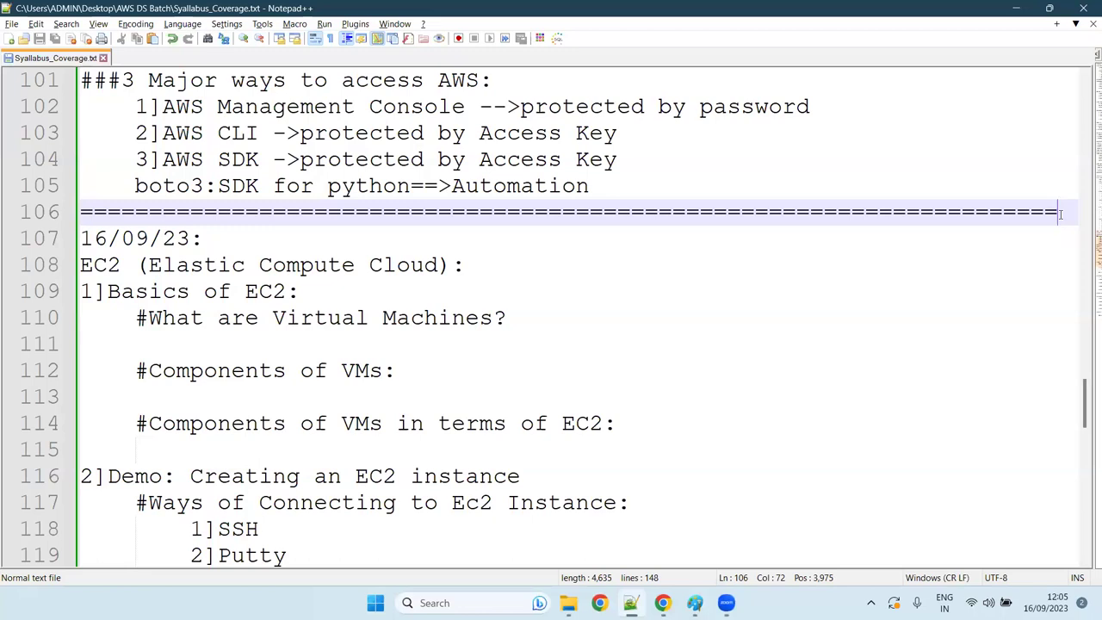
pyautogui.click(297, 344)
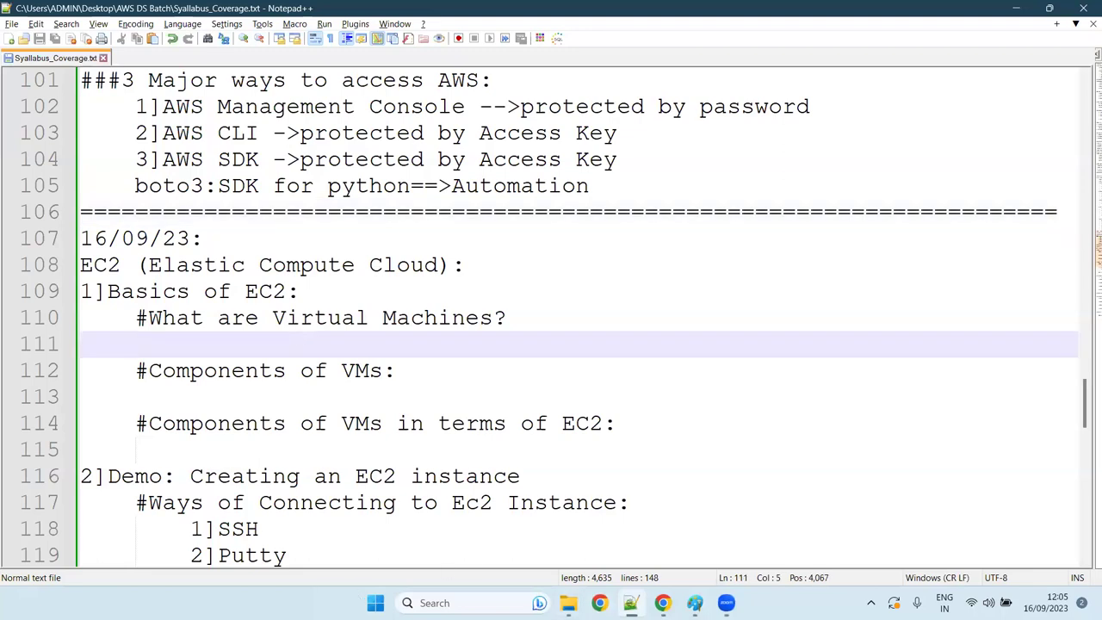
# Step: Switch to the Virtual Machines chat in ChatGPT and highlight the VM definition, ending with the sentence on running multiple operating systems
pyautogui.moveTo(662, 602)
pyautogui.click(564, 529)
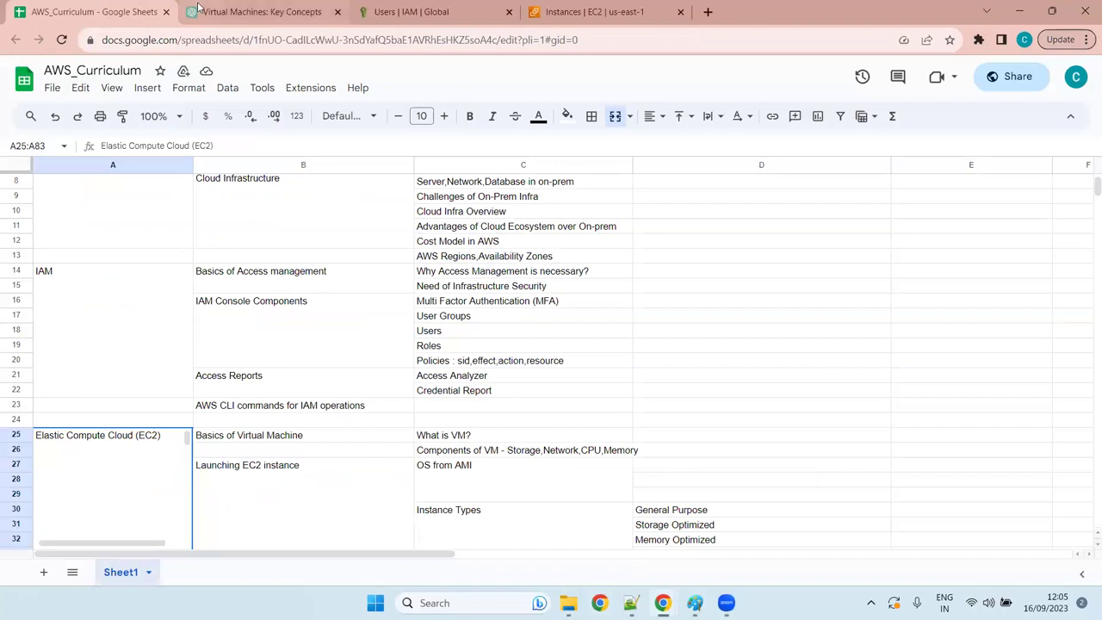
pyautogui.click(216, 11)
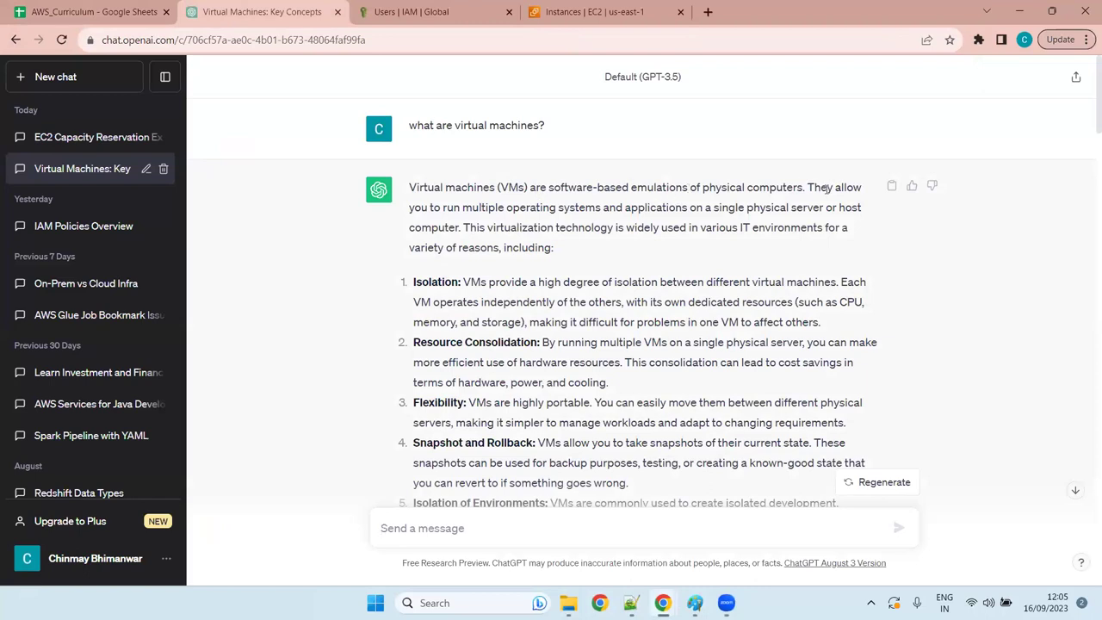
pyautogui.moveTo(596, 161); pyautogui.dragTo(546, 182)
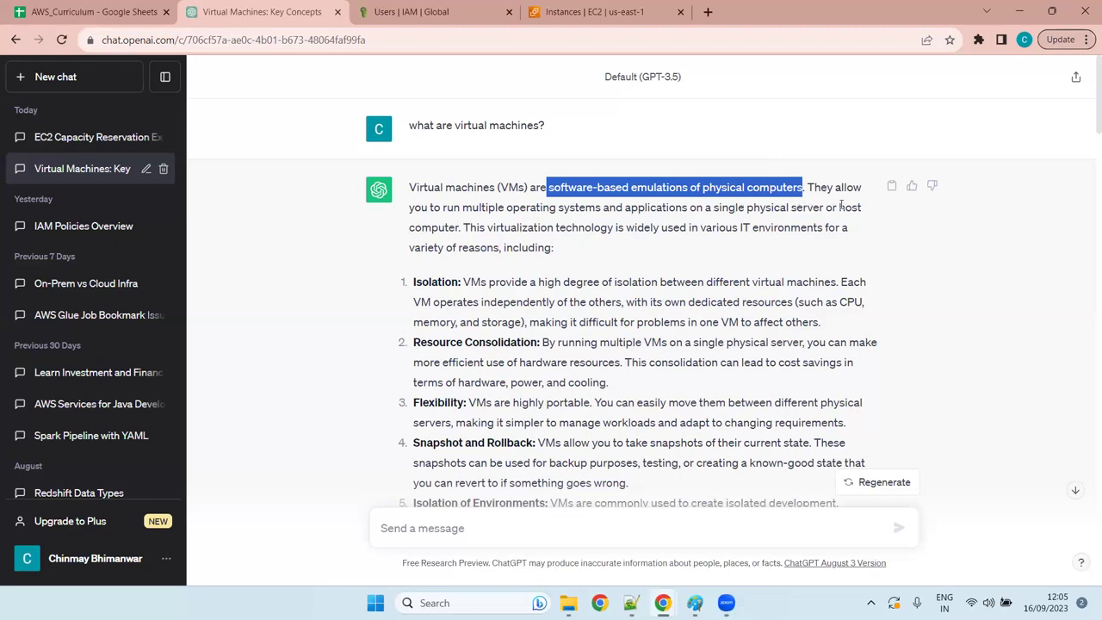
pyautogui.click(460, 228)
pyautogui.moveTo(460, 229); pyautogui.dragTo(807, 187)
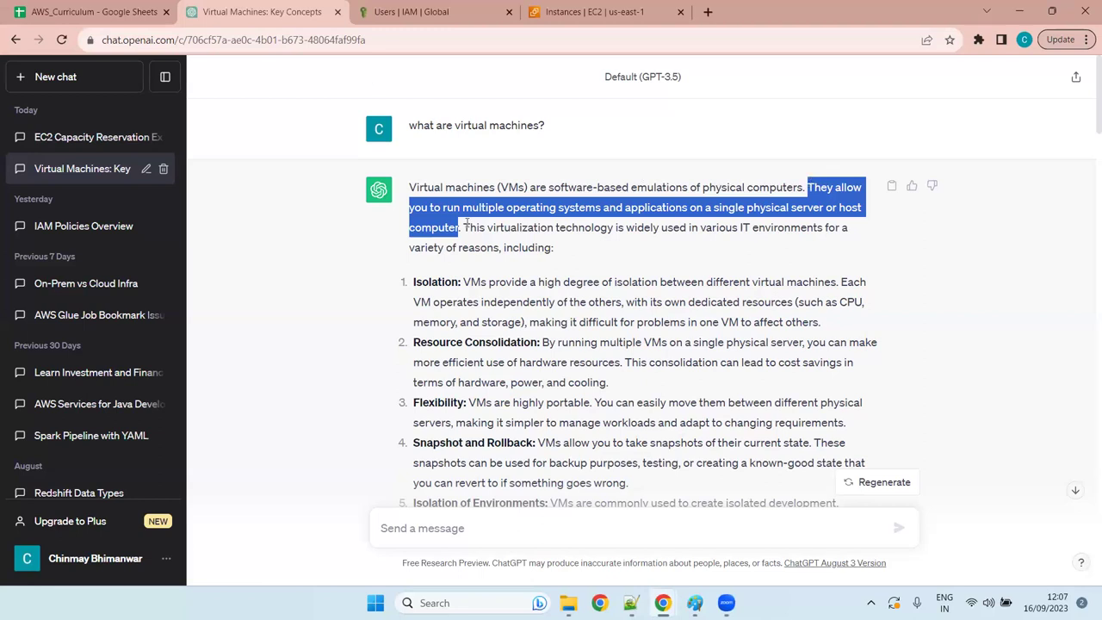
# Step: Highlight the words "multiple operating systems" in the virtual machine definition, clearing the selection once read
pyautogui.click(734, 220)
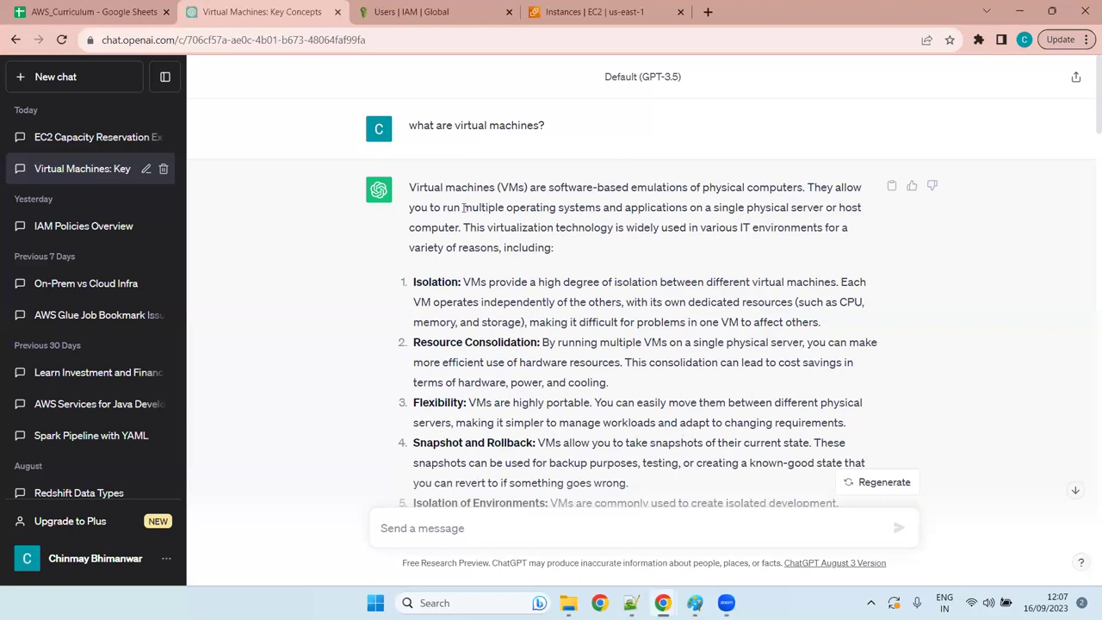
pyautogui.moveTo(462, 207); pyautogui.dragTo(602, 207)
pyautogui.click(440, 228)
# Step: Go past the list of VM benefits and highlight the question "components of virtual machine?" in the chat
pyautogui.scroll(-10, 626, 254)
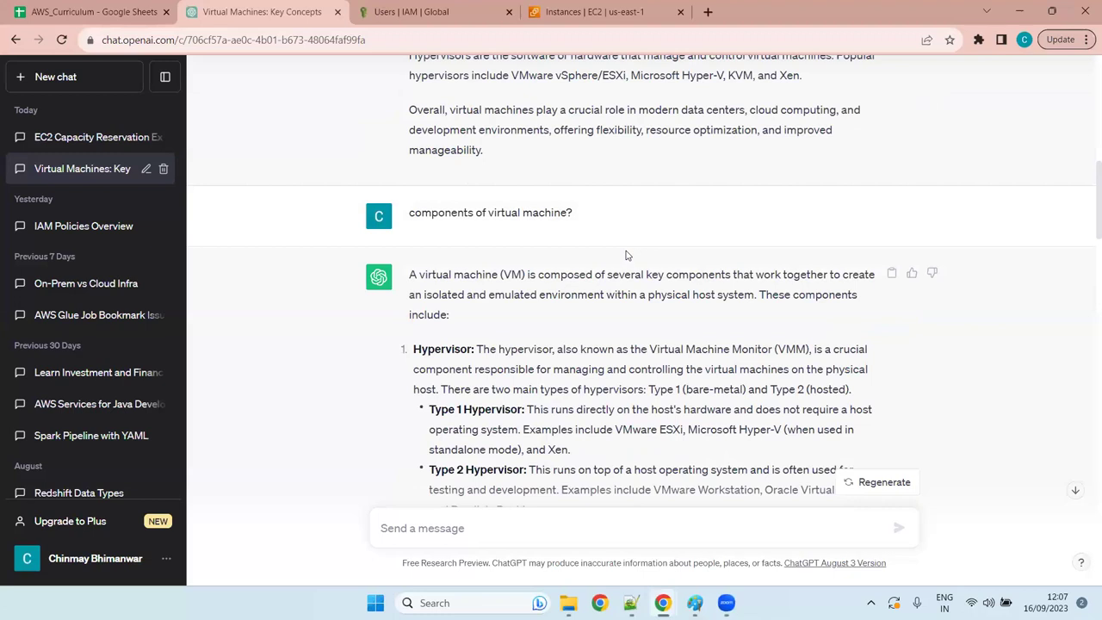
pyautogui.scroll(4, 519, 228)
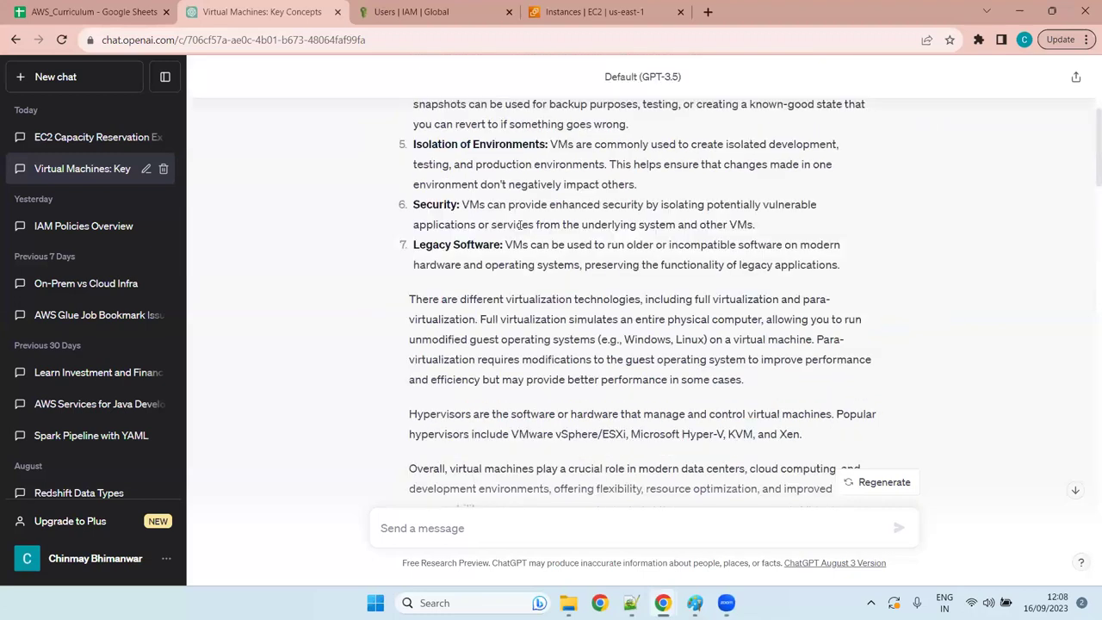
pyautogui.scroll(-4, 600, 219)
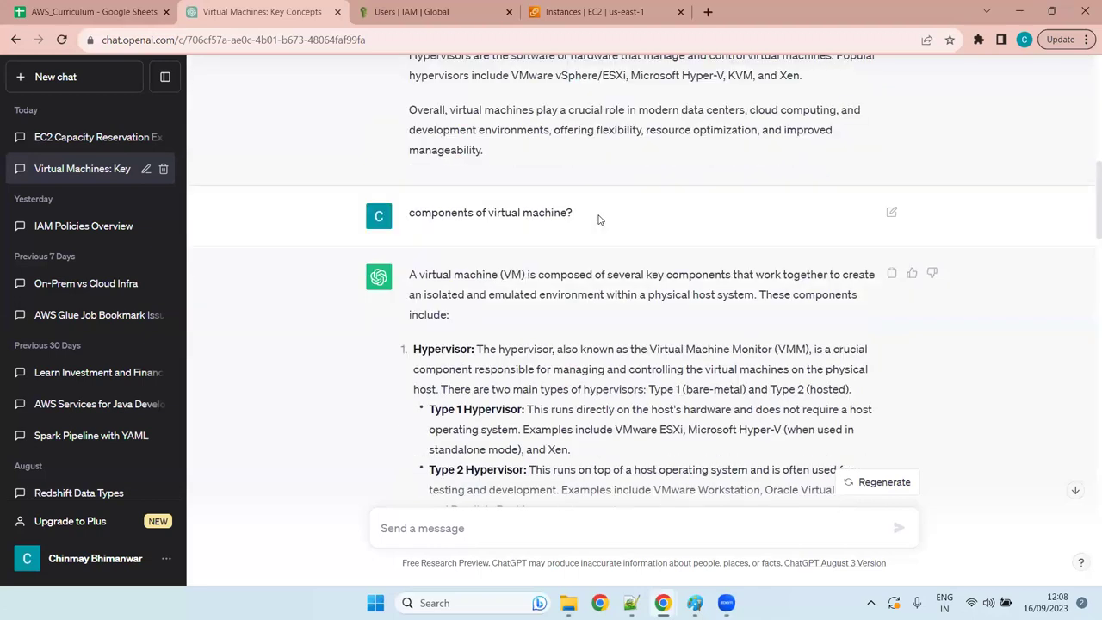
pyautogui.moveTo(575, 214); pyautogui.dragTo(410, 210)
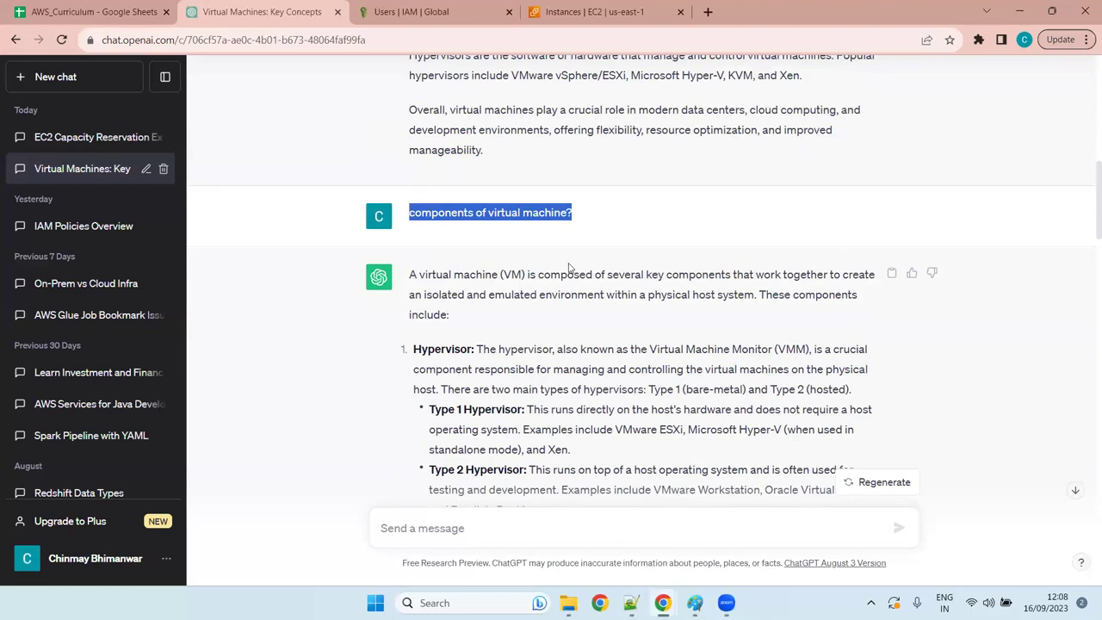
# Step: Review the virtual machine components answer, from the Hypervisor types to Virtual Hardware, comparing it with the preceding VM benefits answer
pyautogui.scroll(-4, 516, 224)
pyautogui.scroll(4, 448, 341)
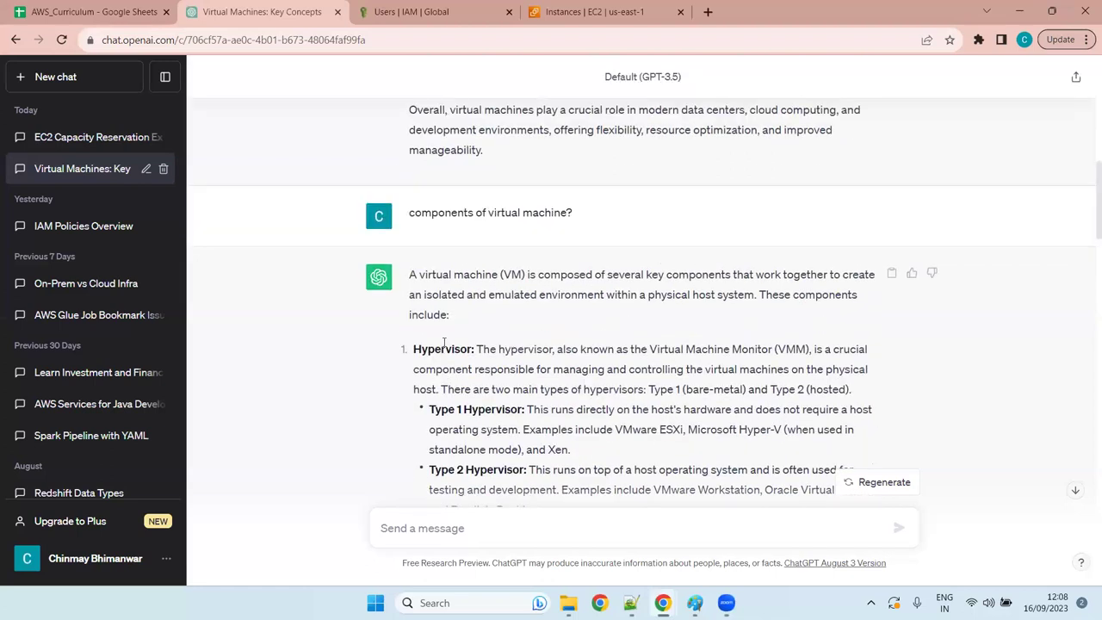
pyautogui.scroll(8, 542, 151)
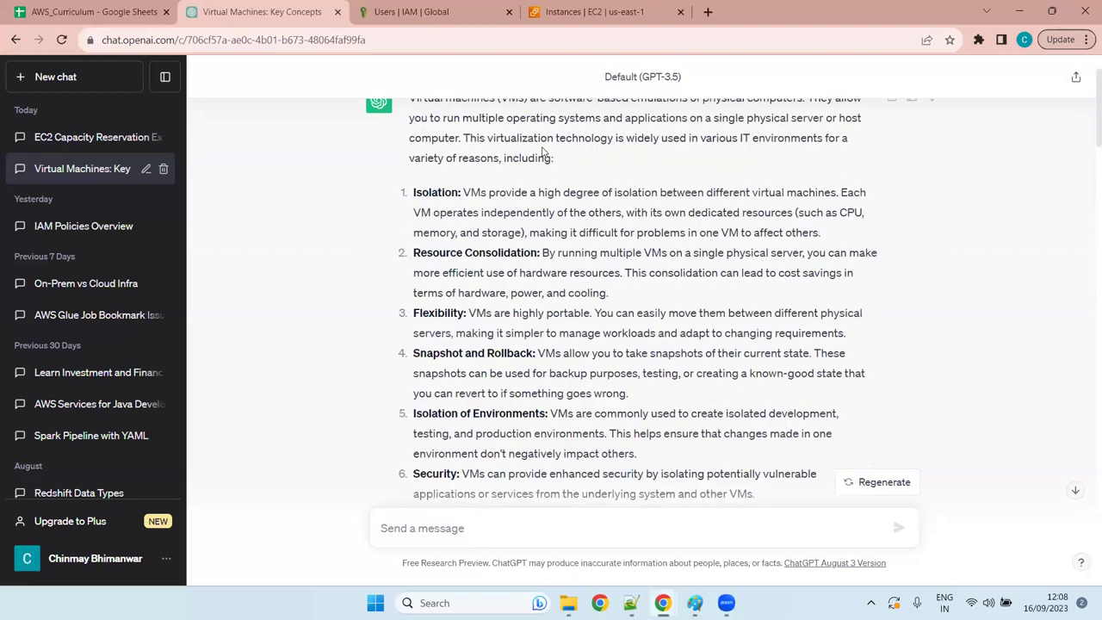
pyautogui.scroll(-4, 559, 332)
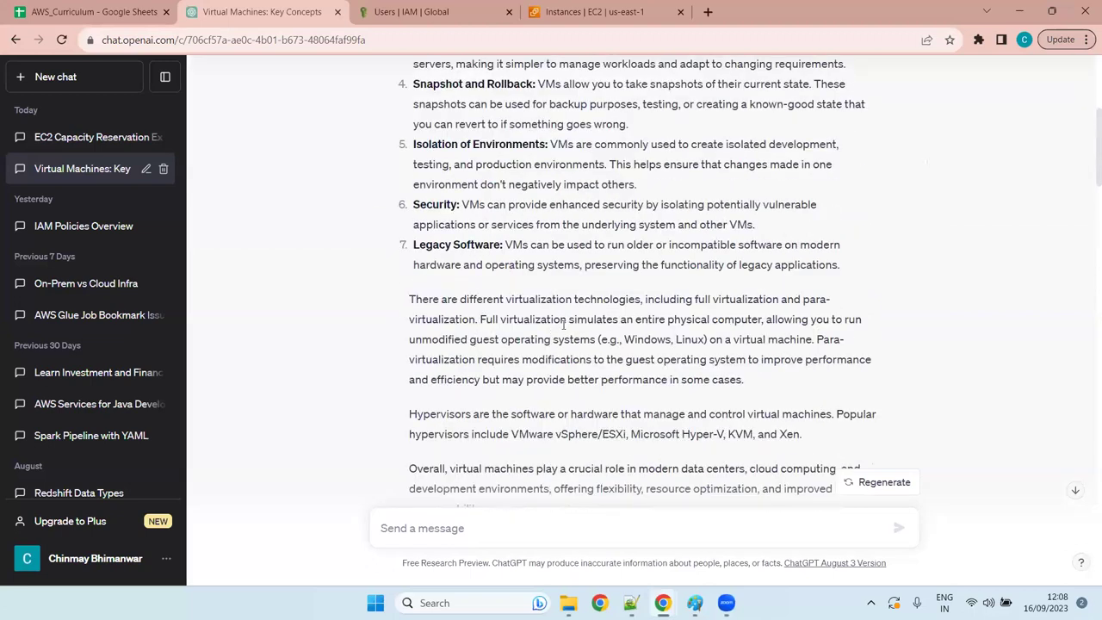
pyautogui.scroll(-4, 564, 325)
pyautogui.scroll(-4, 564, 327)
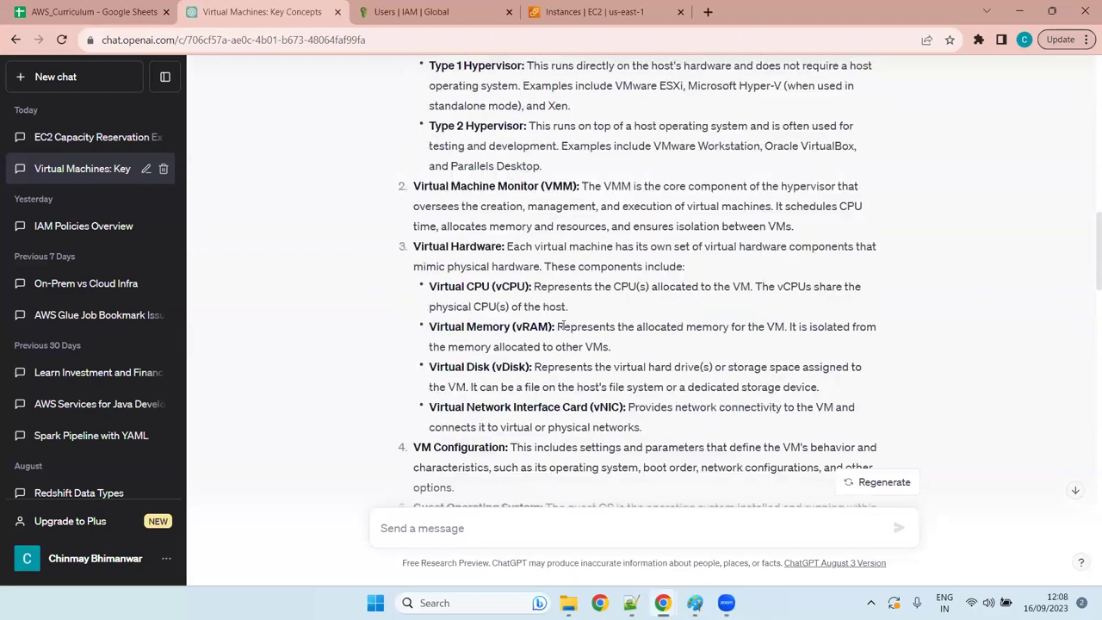
pyautogui.scroll(4, 564, 327)
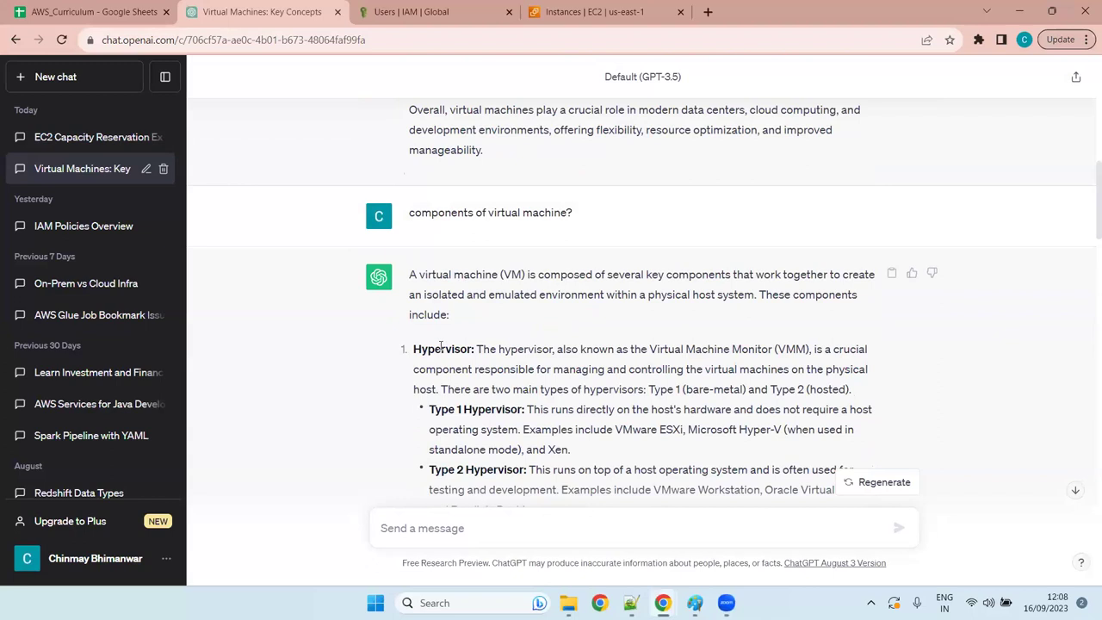
pyautogui.scroll(-4, 659, 334)
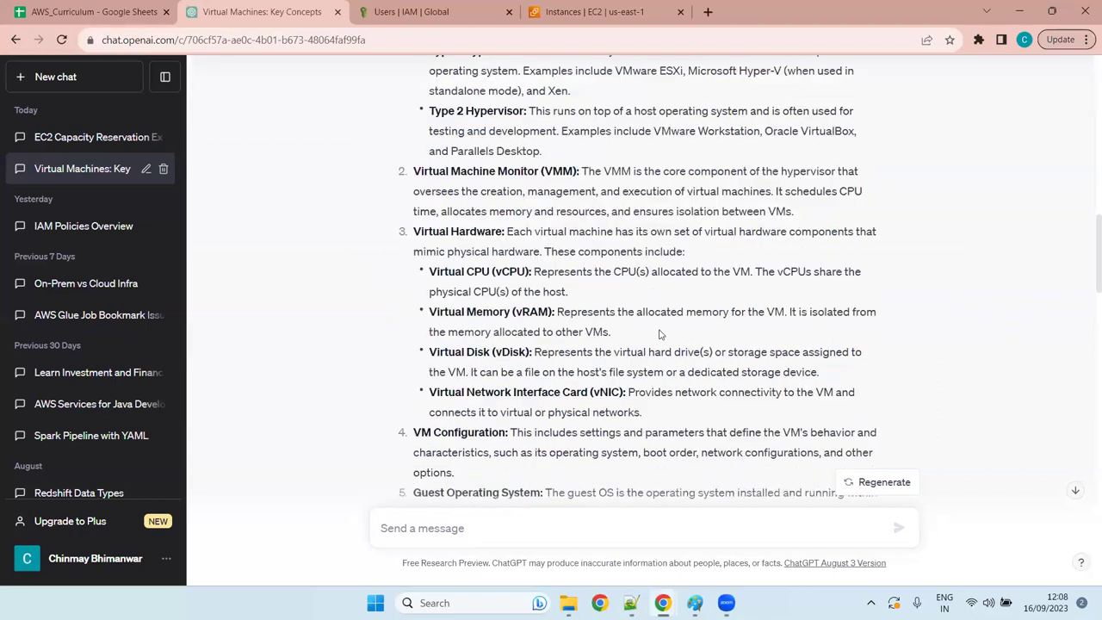
pyautogui.scroll(4, 654, 312)
pyautogui.scroll(-1, 653, 313)
pyautogui.scroll(1, 440, 347)
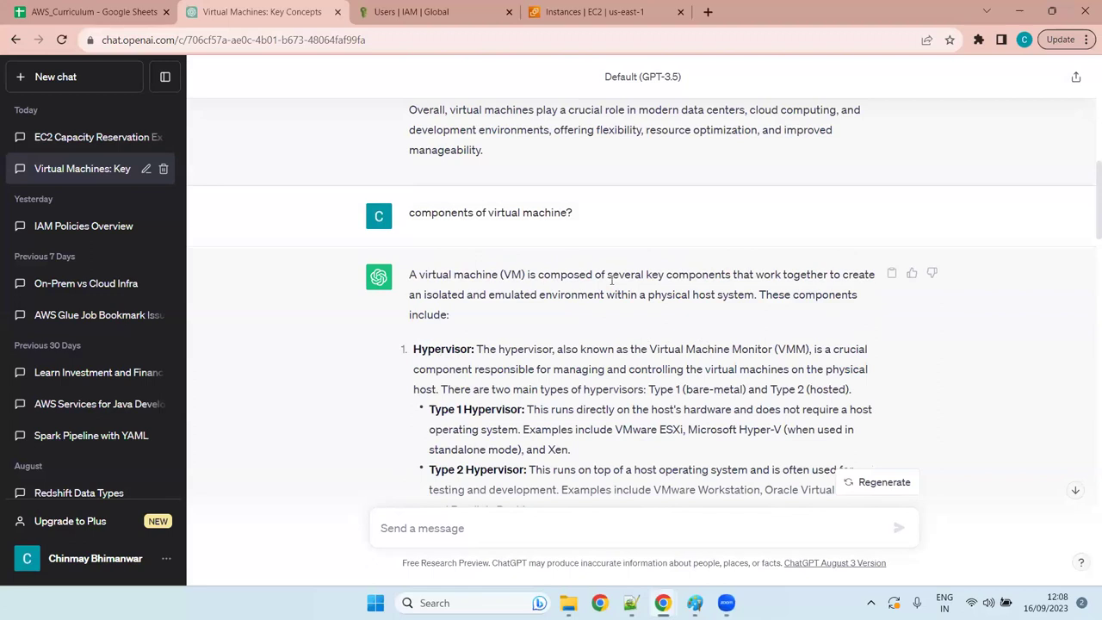
# Step: Find the answer to "explain virtual machine keeping ec2 in mind" and highlight "not publicly disclosed" in its Hypervisor section
pyautogui.scroll(-15, 612, 279)
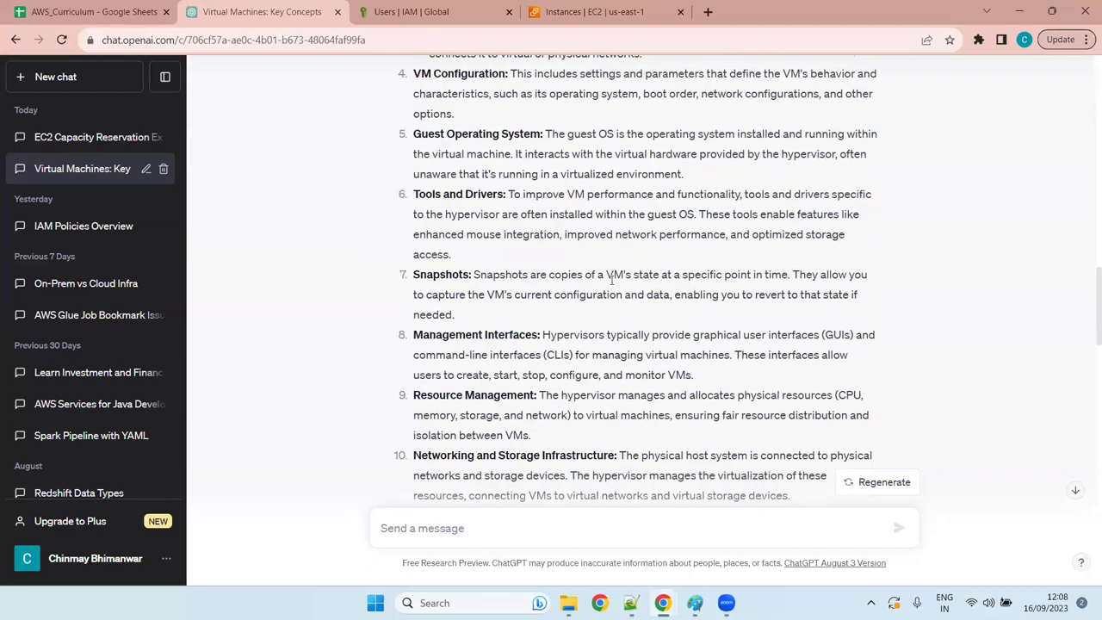
pyautogui.scroll(-6, 611, 283)
pyautogui.scroll(8, 610, 284)
pyautogui.scroll(-3, 594, 310)
pyautogui.scroll(3, 569, 347)
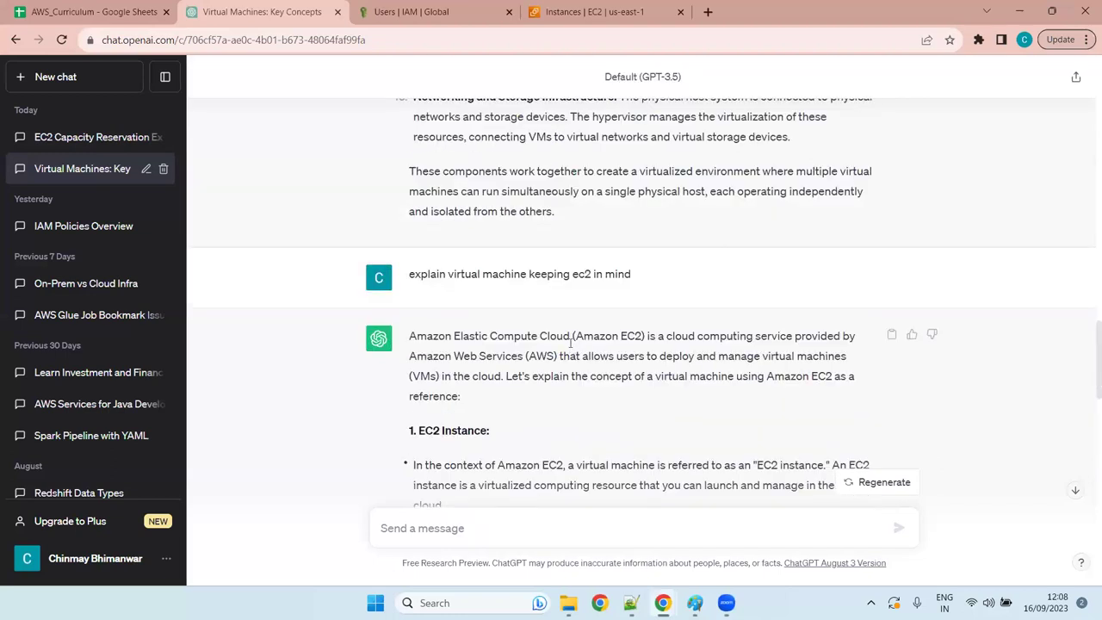
pyautogui.scroll(-4, 559, 336)
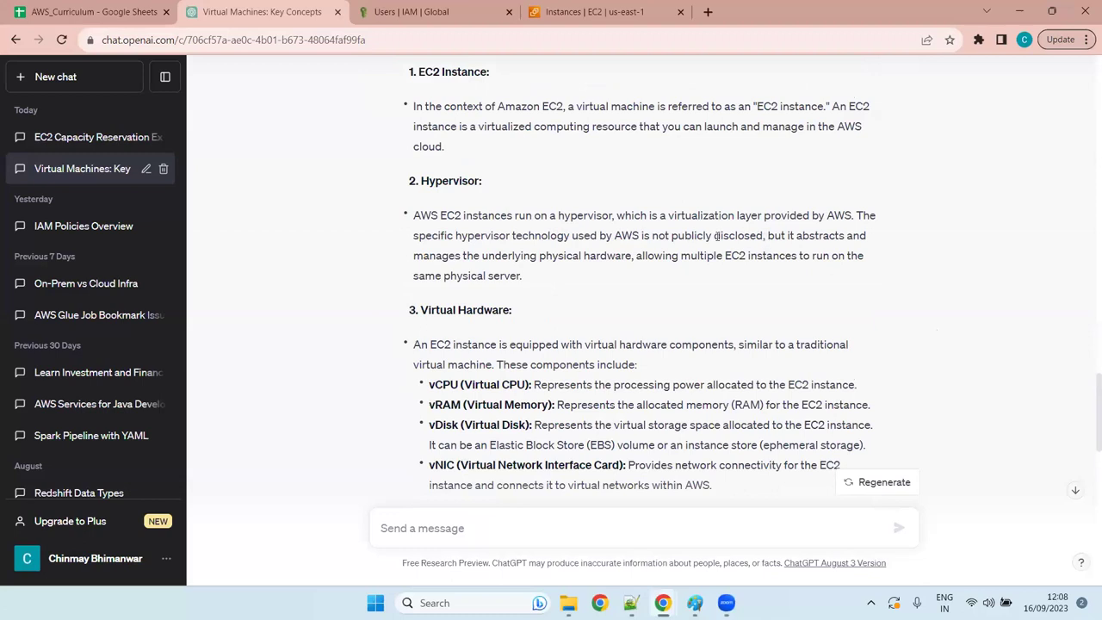
pyautogui.moveTo(763, 237); pyautogui.dragTo(651, 237)
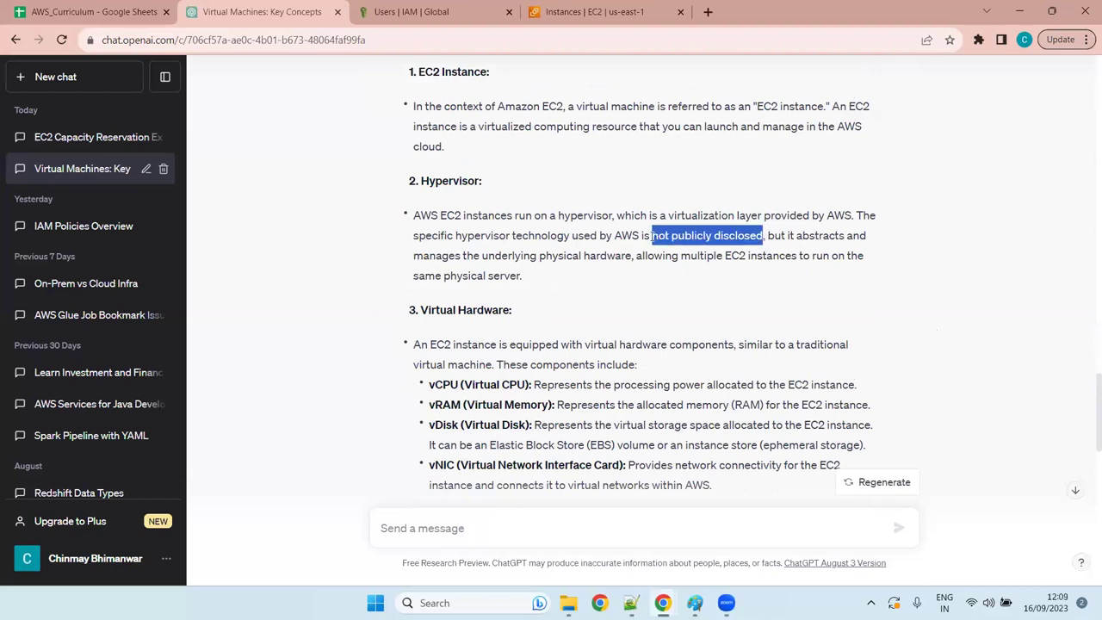
pyautogui.click(715, 231)
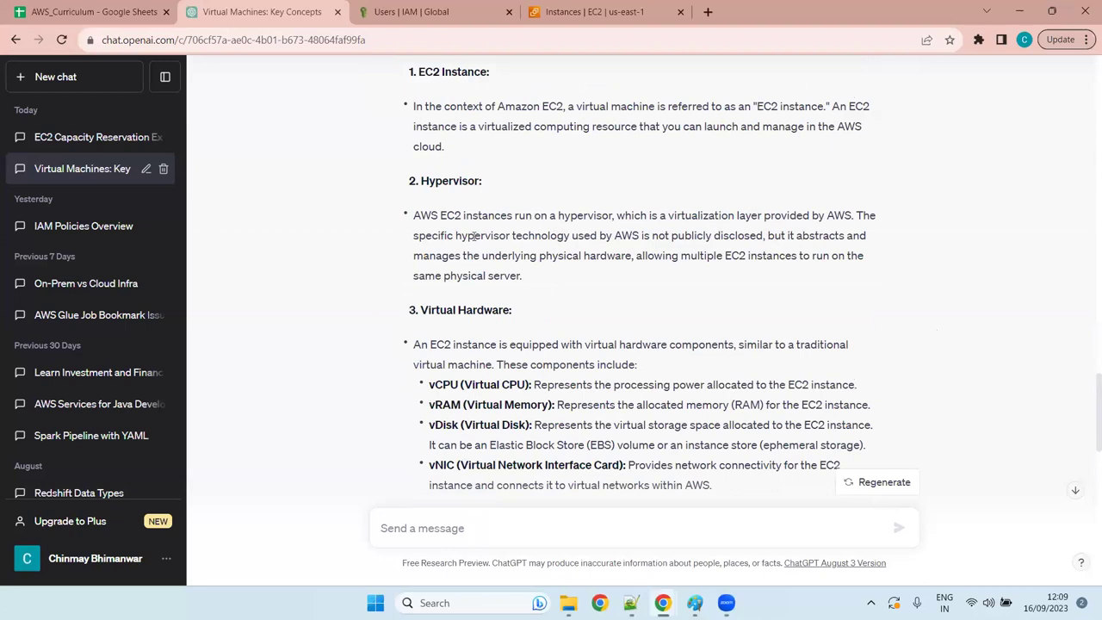
# Step: Highlight the "3. Virtual Hardware" heading, then "Elastic Block Store (EBS) volume" in its vDisk item
pyautogui.moveTo(515, 312); pyautogui.dragTo(407, 315)
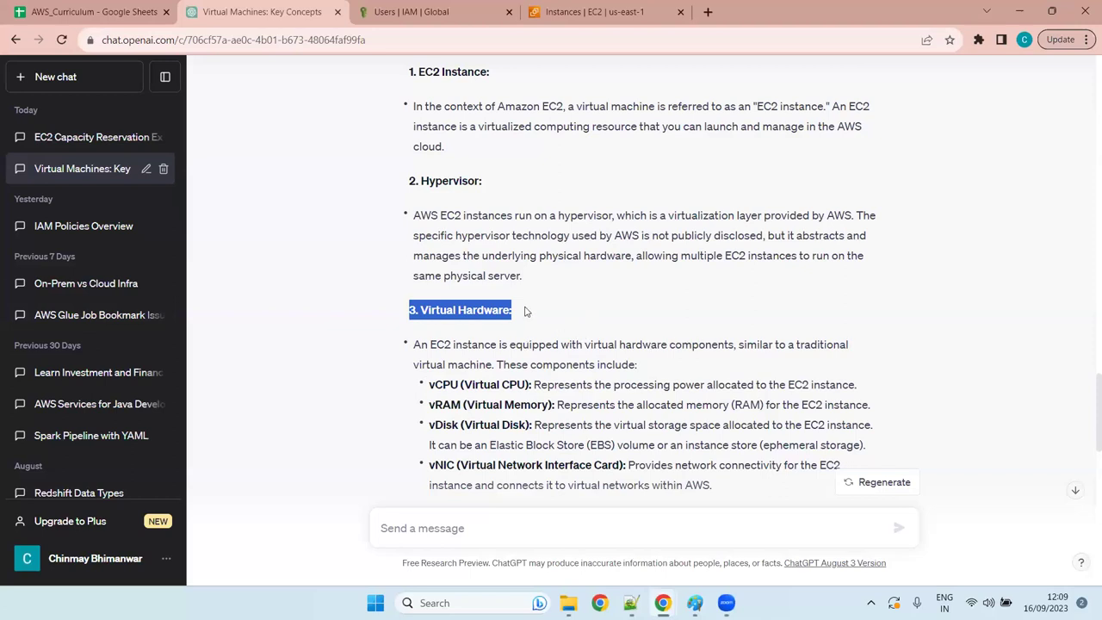
pyautogui.scroll(-4, 545, 308)
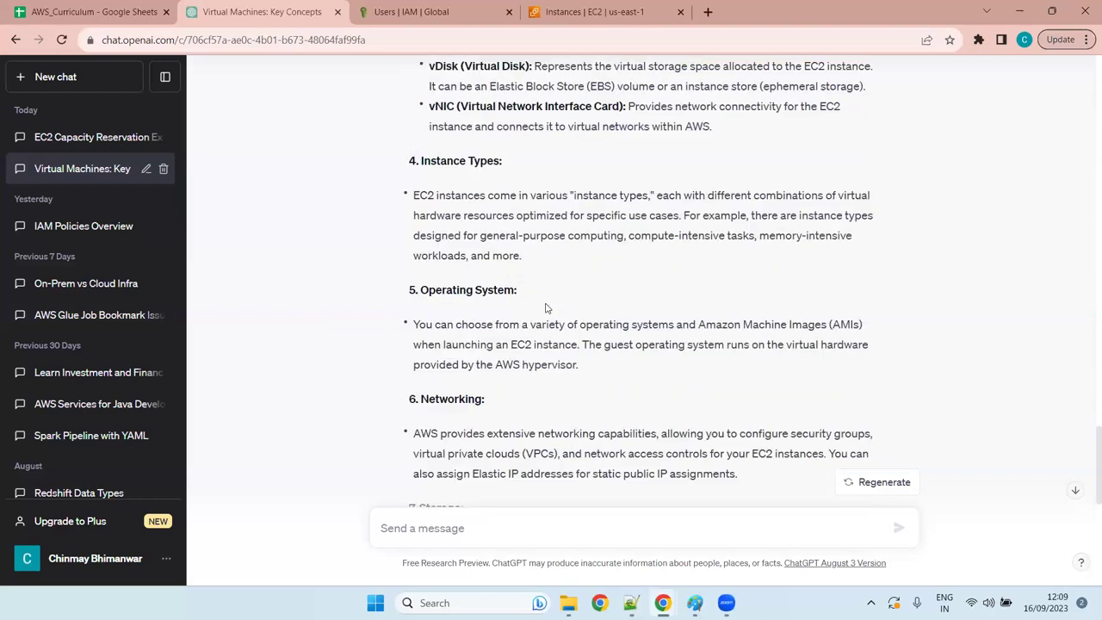
pyautogui.scroll(4, 545, 308)
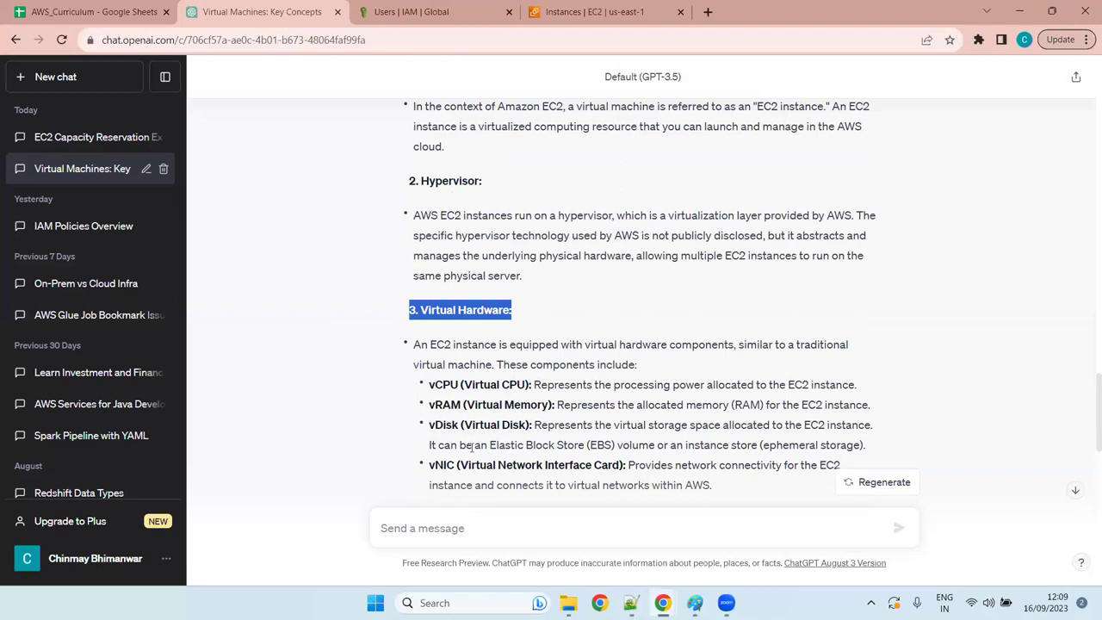
pyautogui.moveTo(491, 445); pyautogui.dragTo(657, 443)
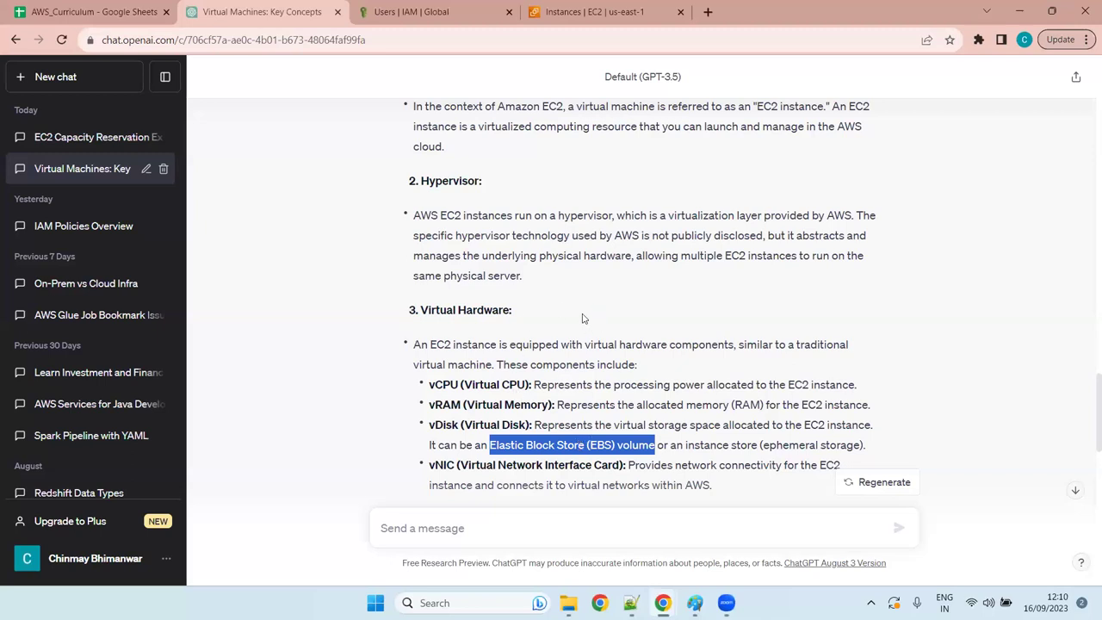
# Step: Highlight the Instance Types, Operating System and Networking headings one after another in the EC2 explanation
pyautogui.scroll(-4, 560, 288)
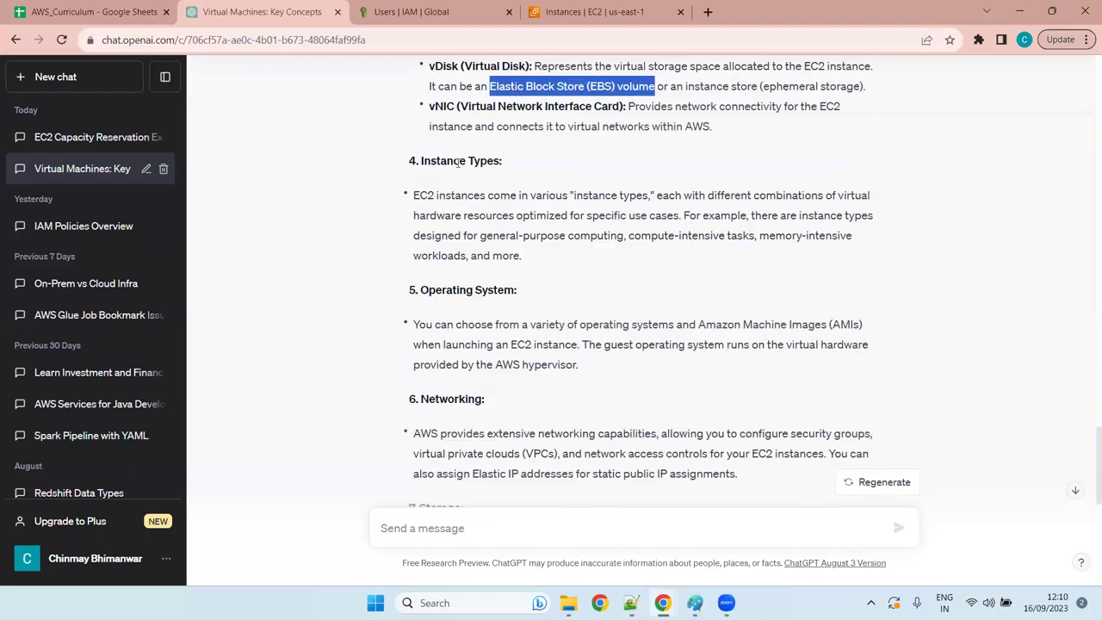
pyautogui.moveTo(389, 180); pyautogui.dragTo(407, 173)
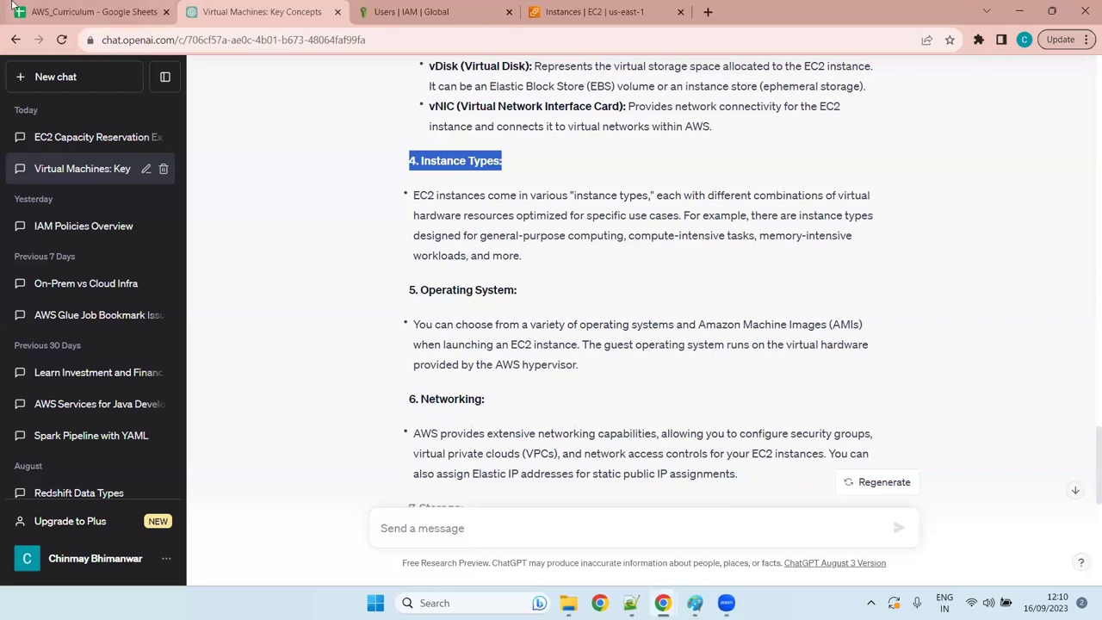
pyautogui.moveTo(415, 323); pyautogui.dragTo(406, 292)
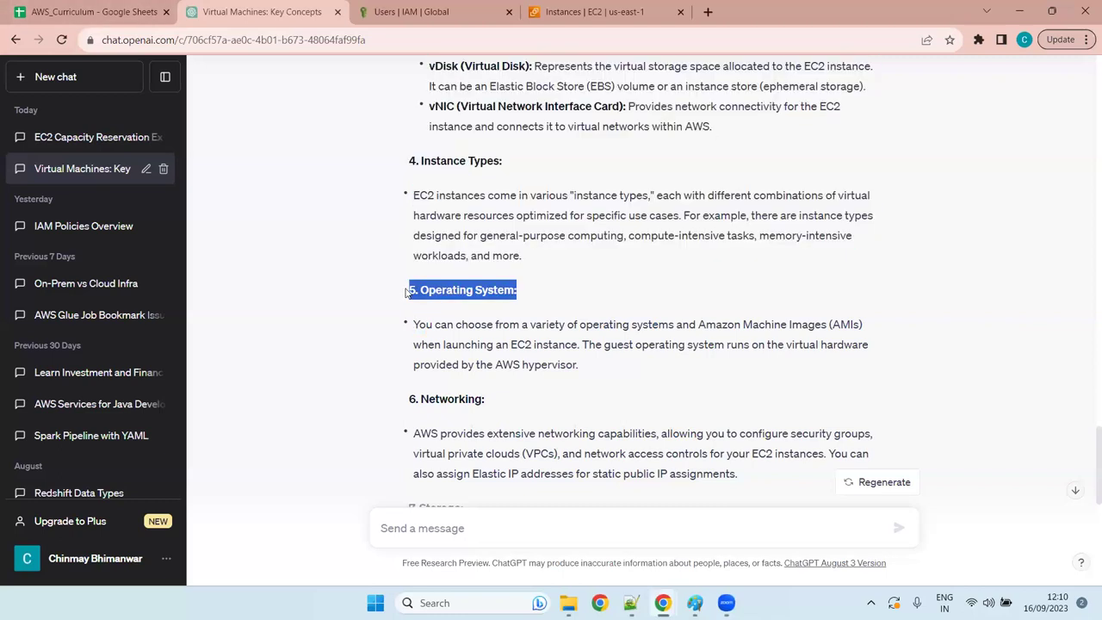
pyautogui.click(463, 293)
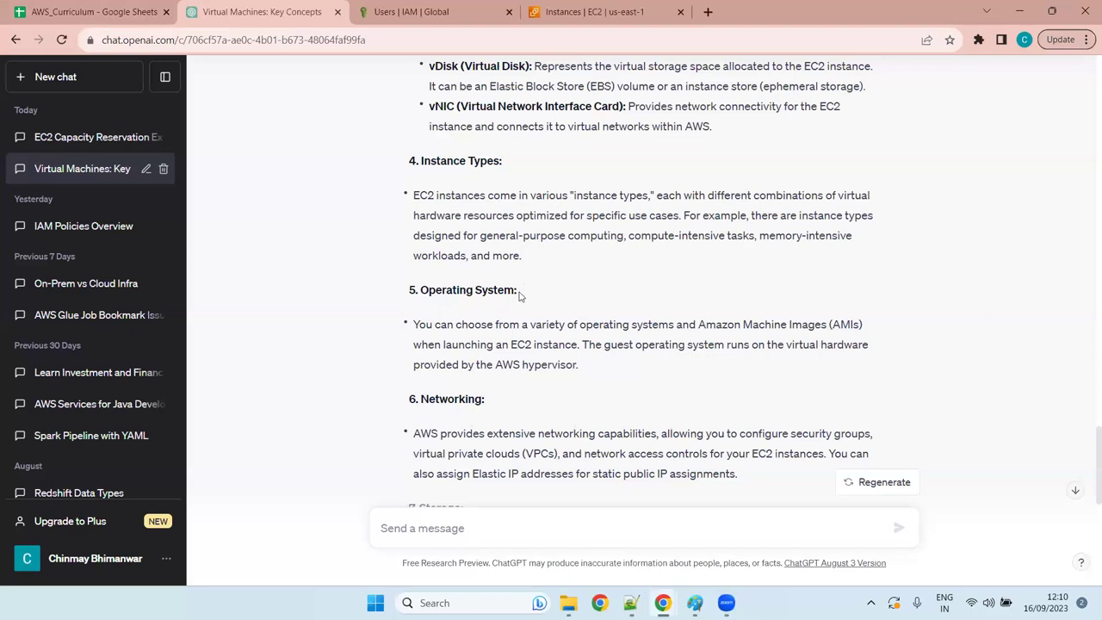
pyautogui.moveTo(483, 398); pyautogui.dragTo(407, 409)
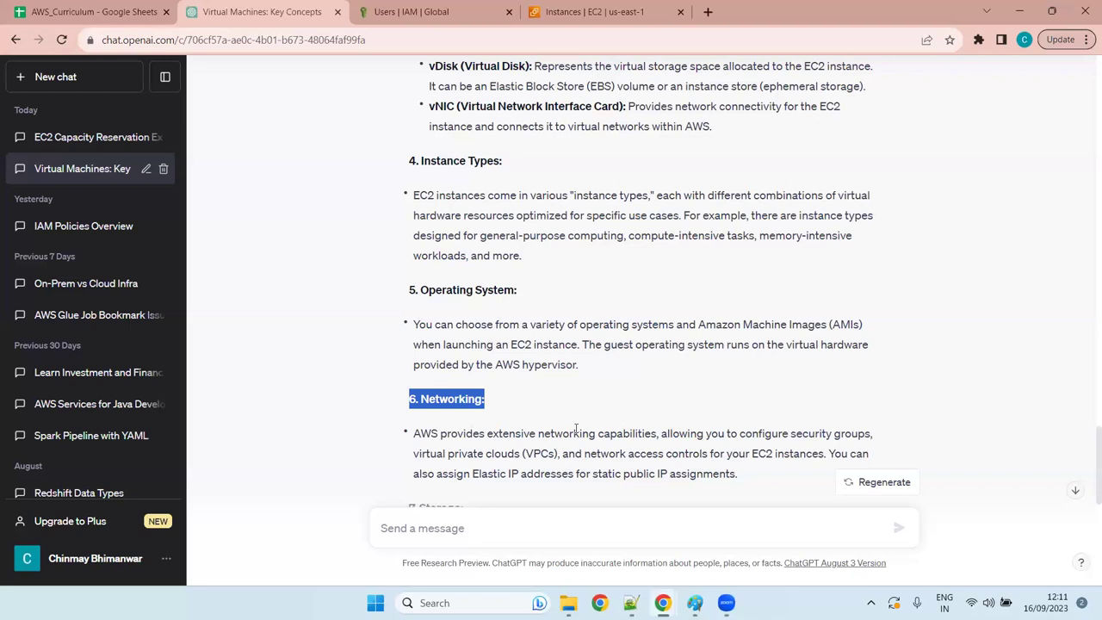
# Step: Highlight "EBS volumes" and "instance store volumes" in the Storage section, followed by the "8. Snapshots and AMIs" heading
pyautogui.scroll(-4, 597, 423)
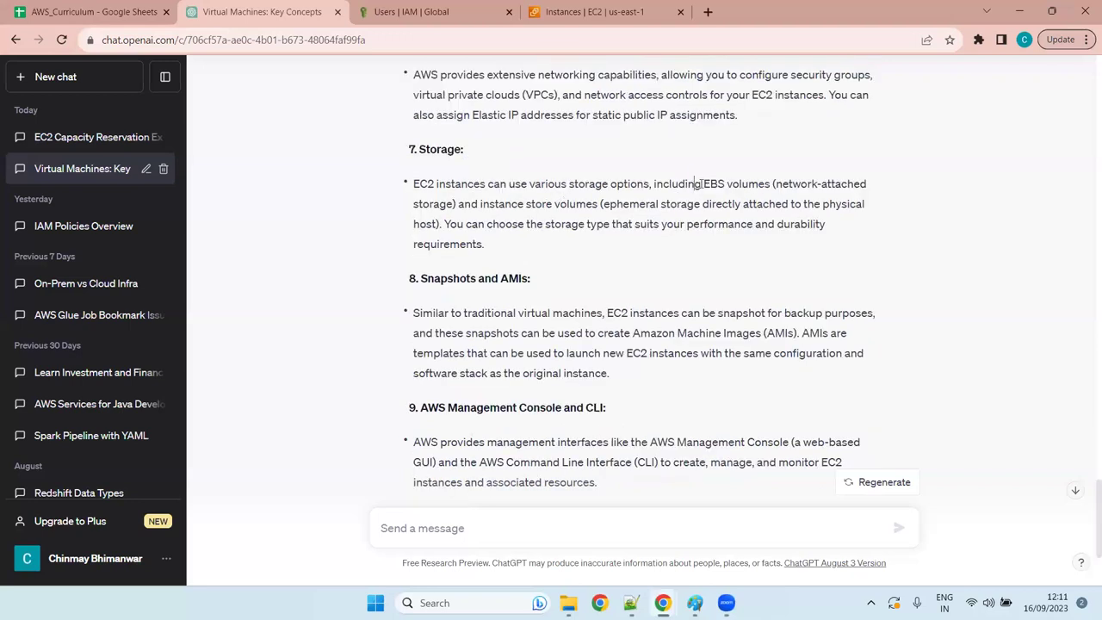
pyautogui.moveTo(703, 183); pyautogui.dragTo(772, 179)
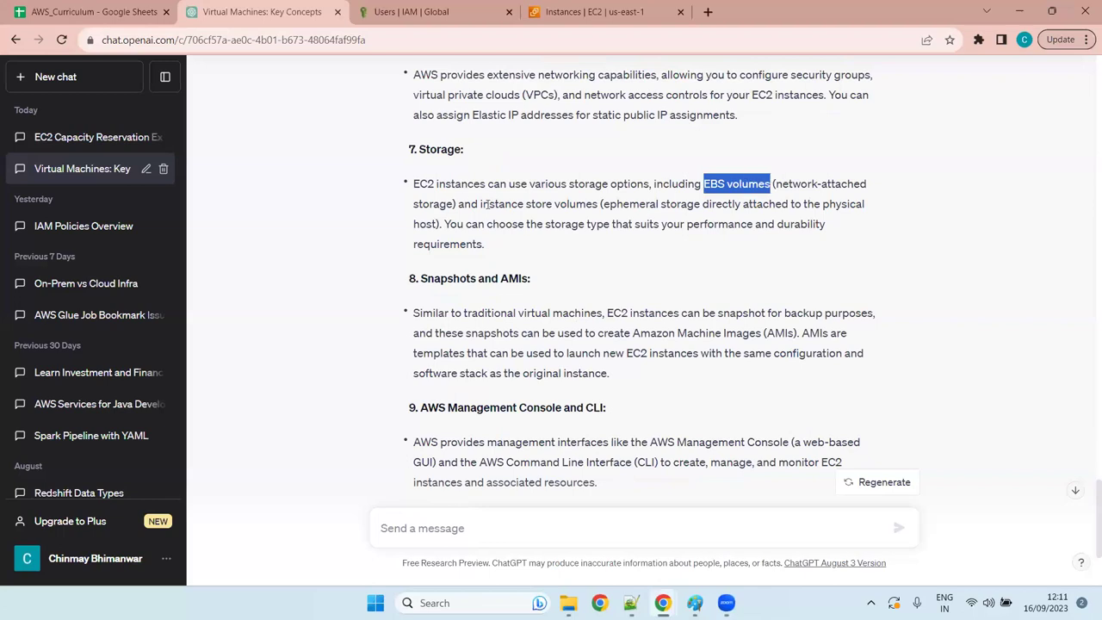
pyautogui.moveTo(479, 204); pyautogui.dragTo(600, 207)
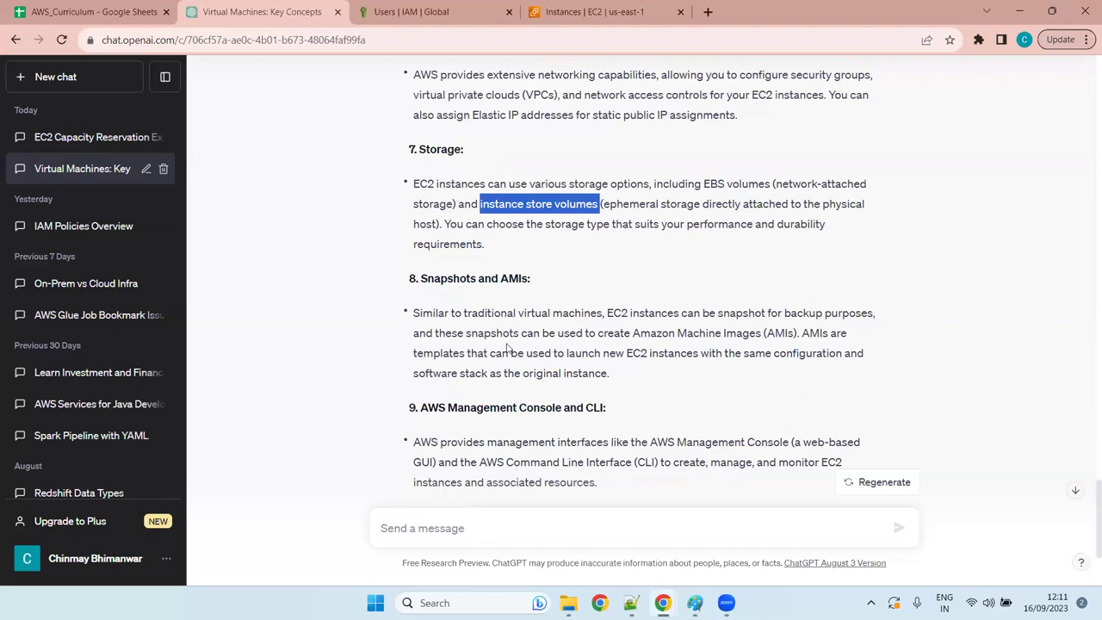
pyautogui.moveTo(540, 284); pyautogui.dragTo(411, 278)
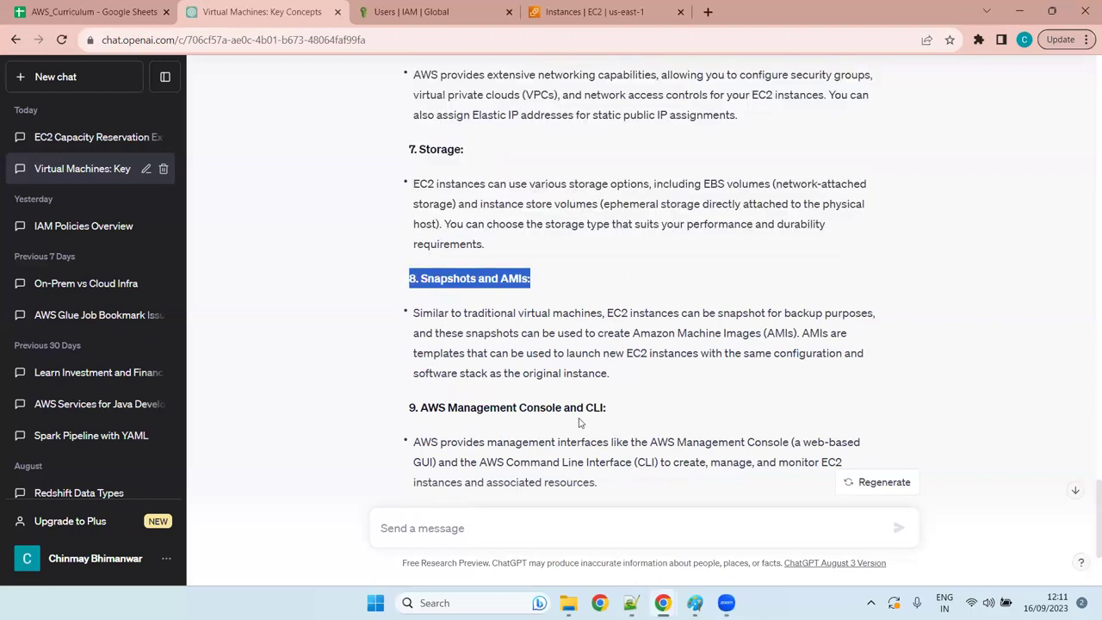
pyautogui.scroll(-3, 579, 421)
# Step: Return to the virtual machine components answer and highlight "A virtual machine (VM)" in its opening sentence, clearing the selection once read
pyautogui.scroll(20, 579, 419)
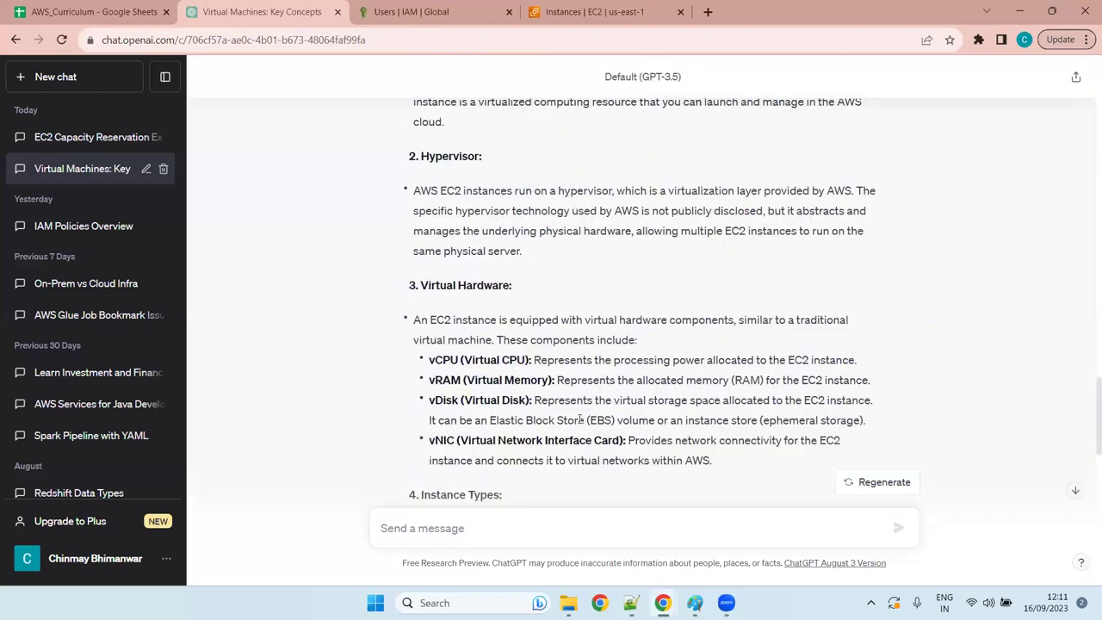
pyautogui.scroll(-3, 580, 420)
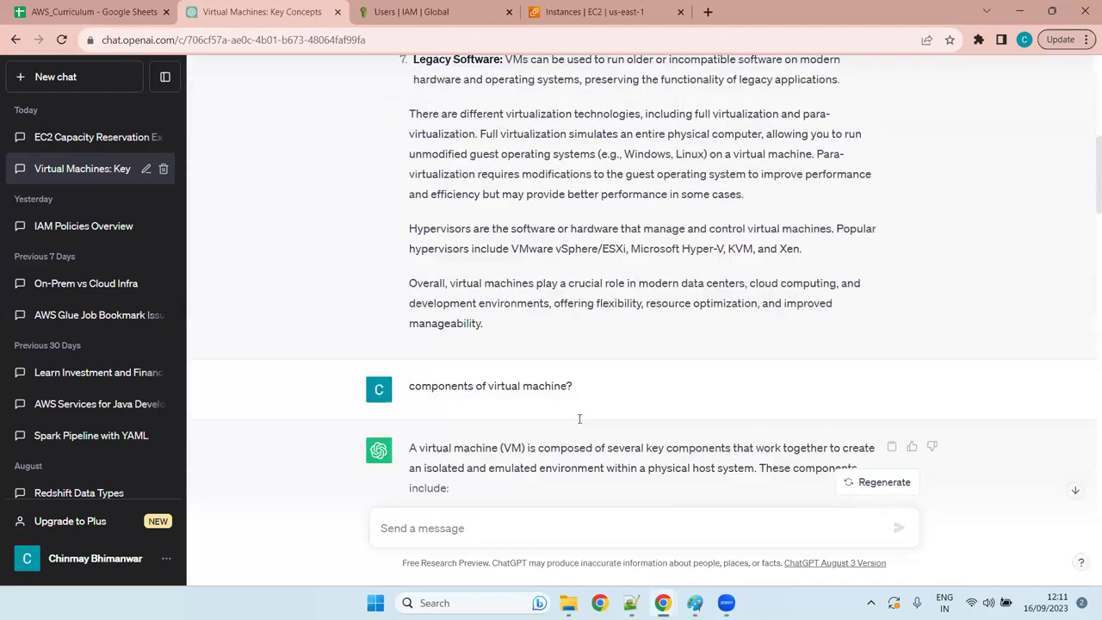
pyautogui.scroll(-4, 580, 420)
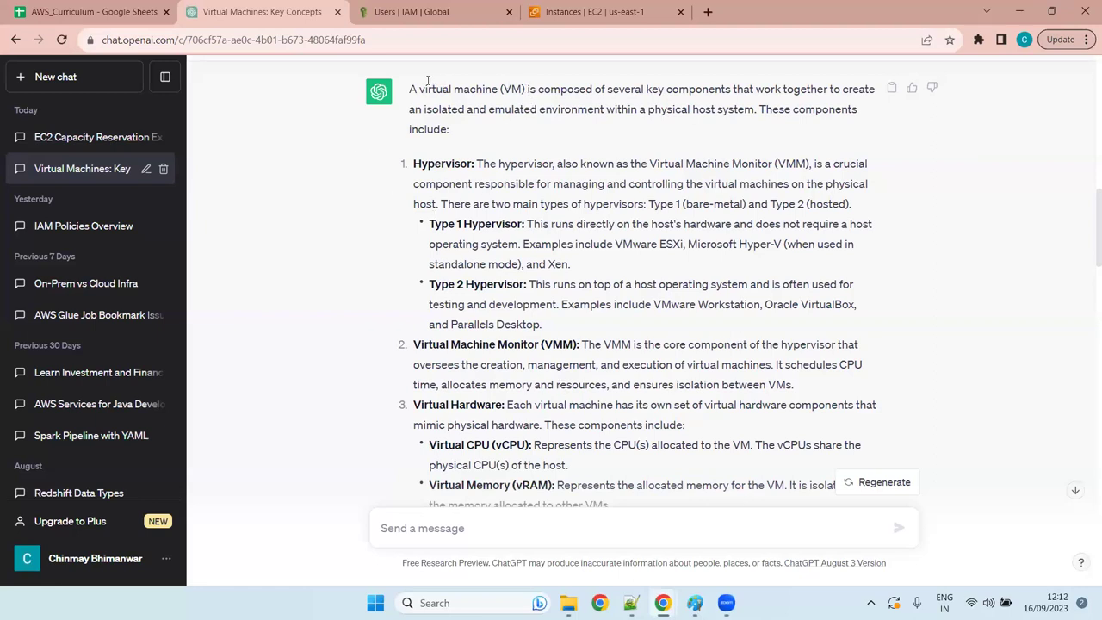
pyautogui.moveTo(410, 89); pyautogui.dragTo(525, 84)
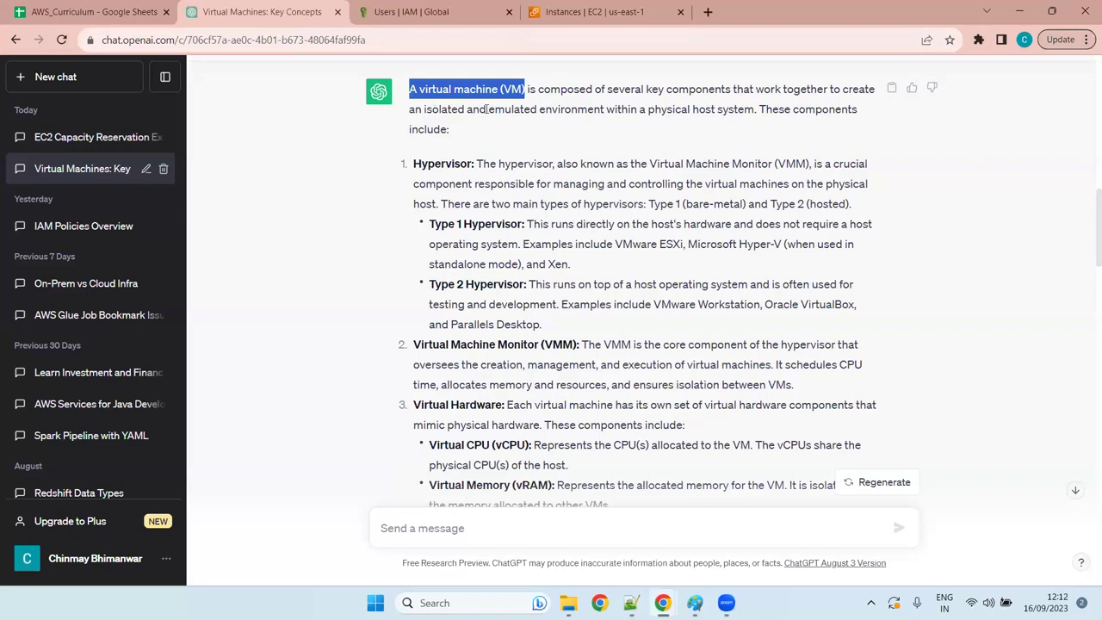
pyautogui.click(525, 90)
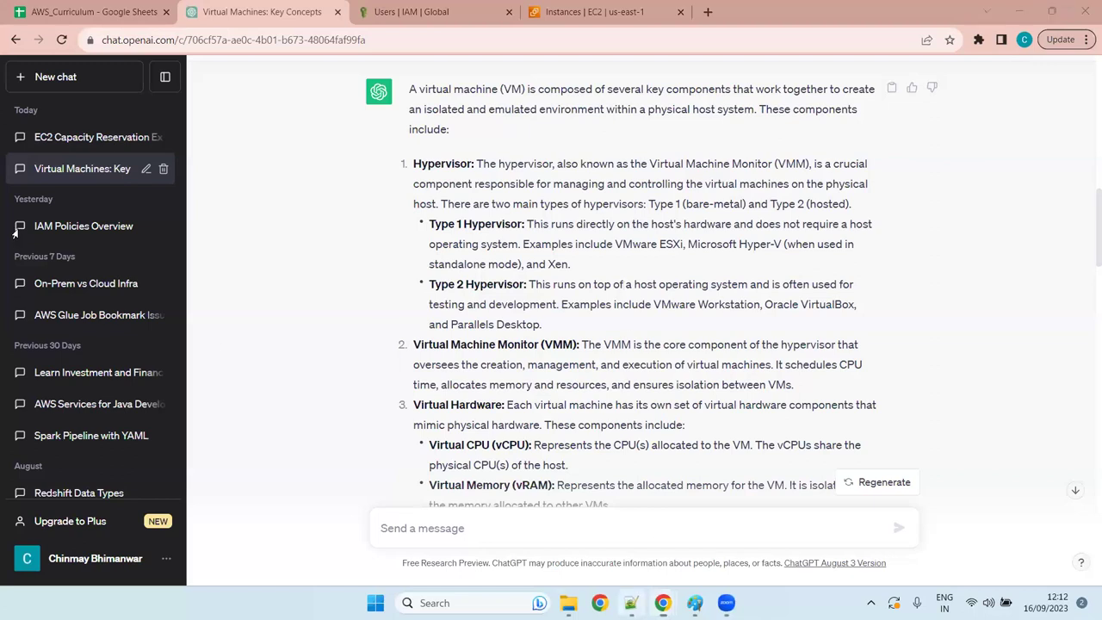
# Step: Switch to the Syallabus_Coverage.txt notes in Notepad++ and add "-Hypervisor" under "#Components of VMs in terms of EC2:"
pyautogui.click(631, 602)
pyautogui.click(197, 389)
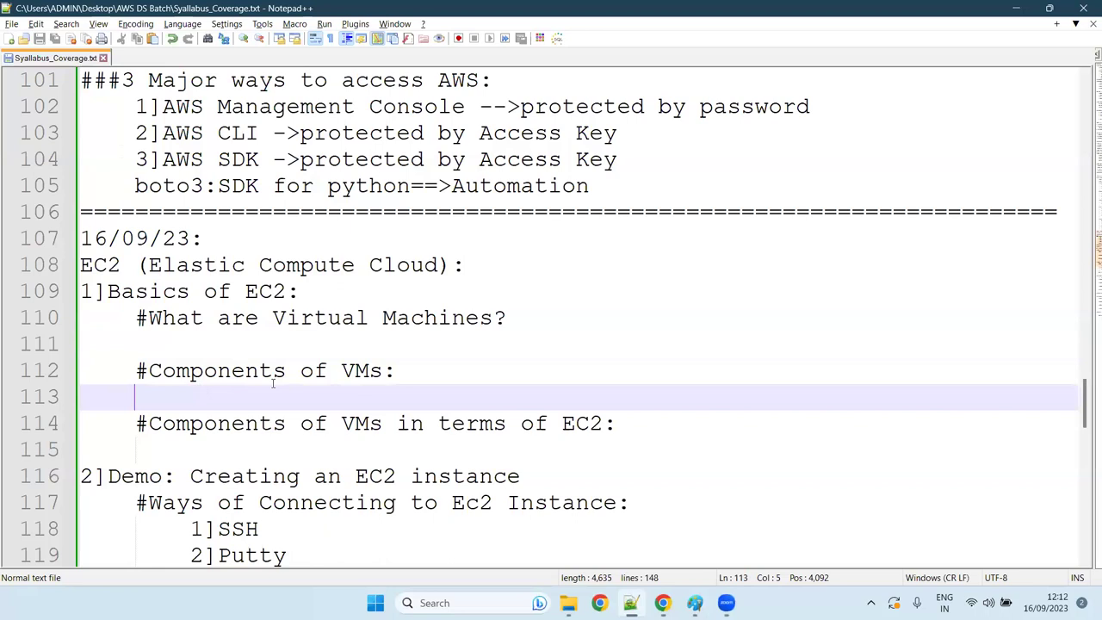
pyautogui.click(199, 438)
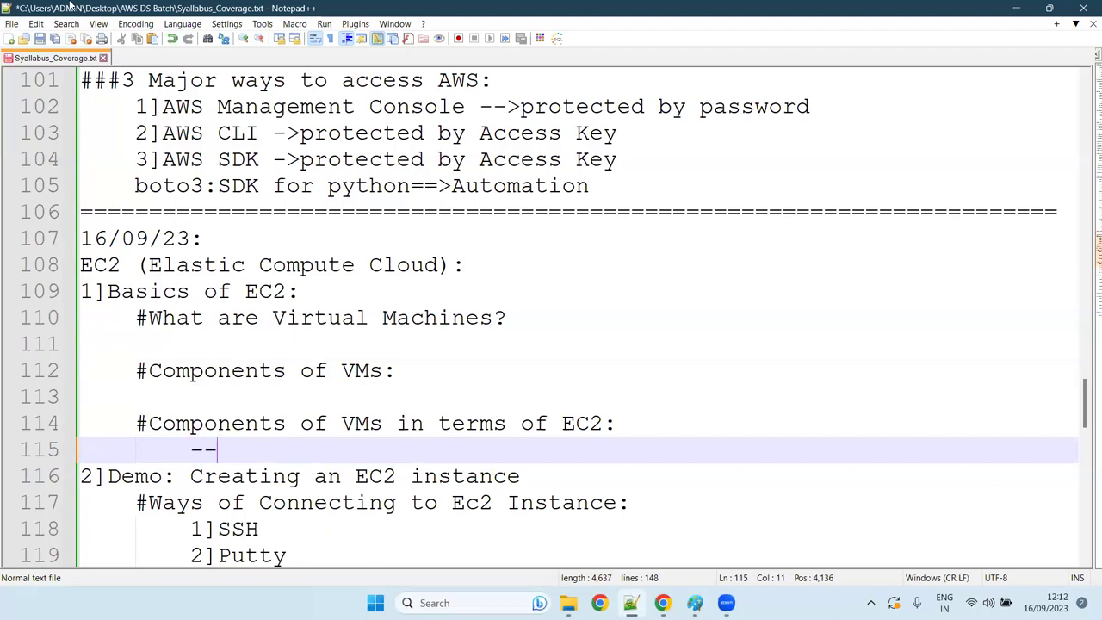
pyautogui.press('BackSpace')
pyautogui.write('Hyper')
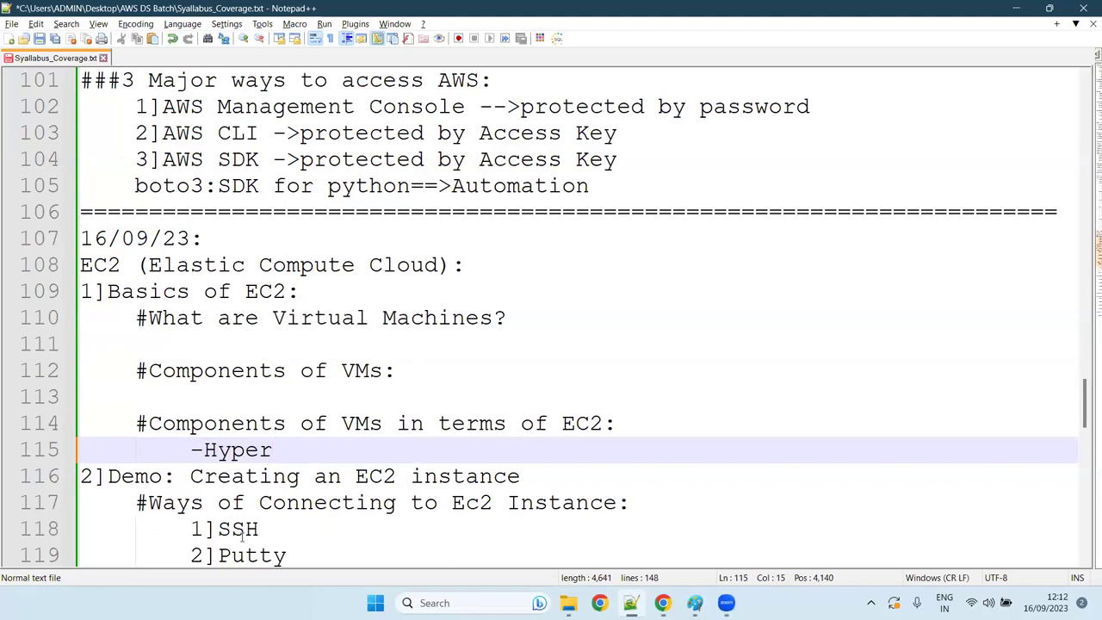
pyautogui.write('visor')
pyautogui.press('Return')
# Step: Add "-Virtual Hardware" as the entry below Hypervisor
pyautogui.write('-')
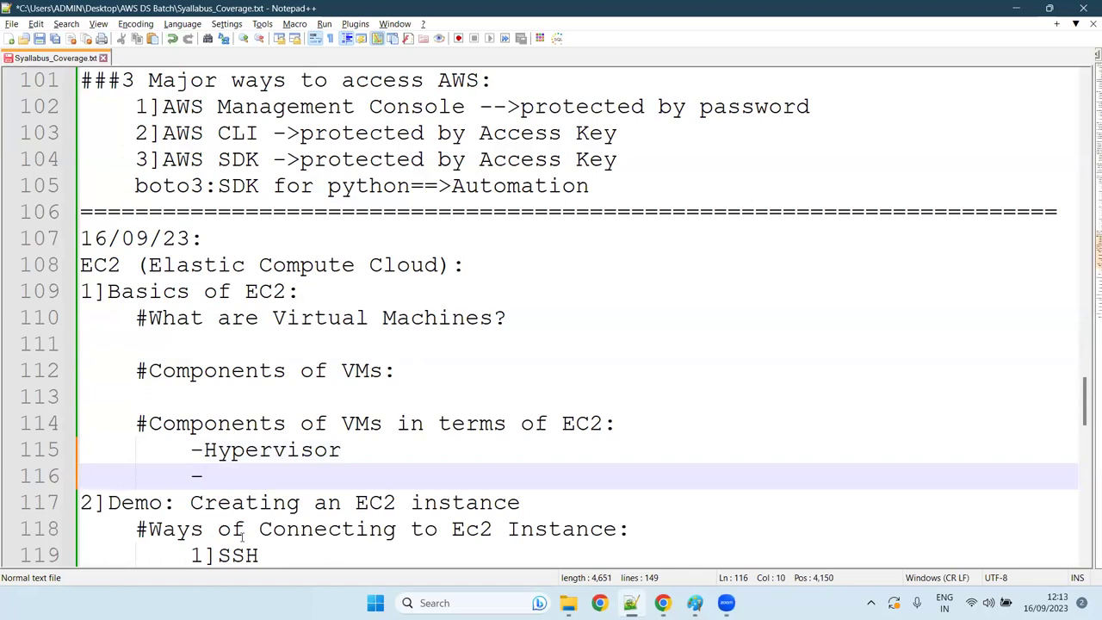
pyautogui.write('Virtu')
pyautogui.write('sl')
pyautogui.press('BackSpace')
pyautogui.press('BackSpace')
pyautogui.press('BackSpace')
pyautogui.write('al Har')
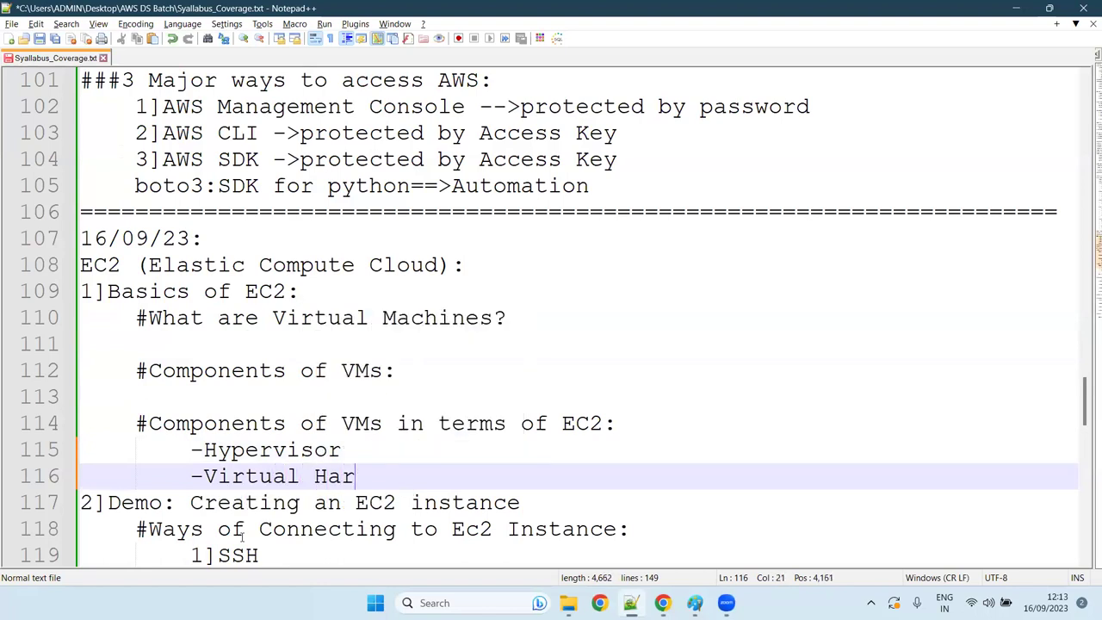
pyautogui.write('dware')
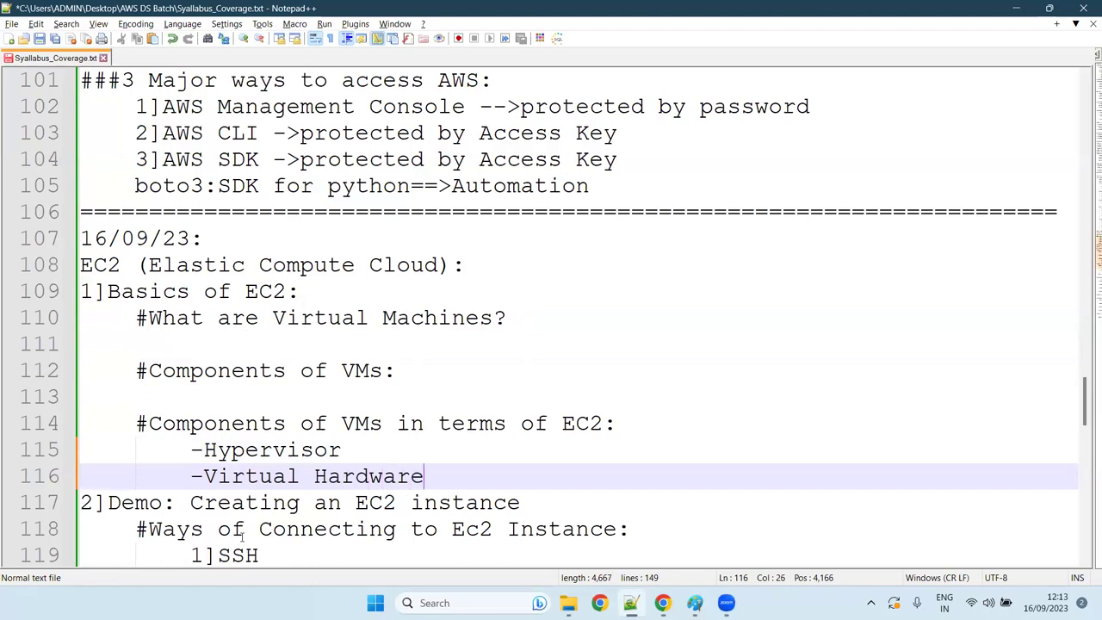
# Step: Extend the Virtual Hardware entry with "-->vCPU,vRAM,vDisk,Networking"
pyautogui.write('-->vCPU')
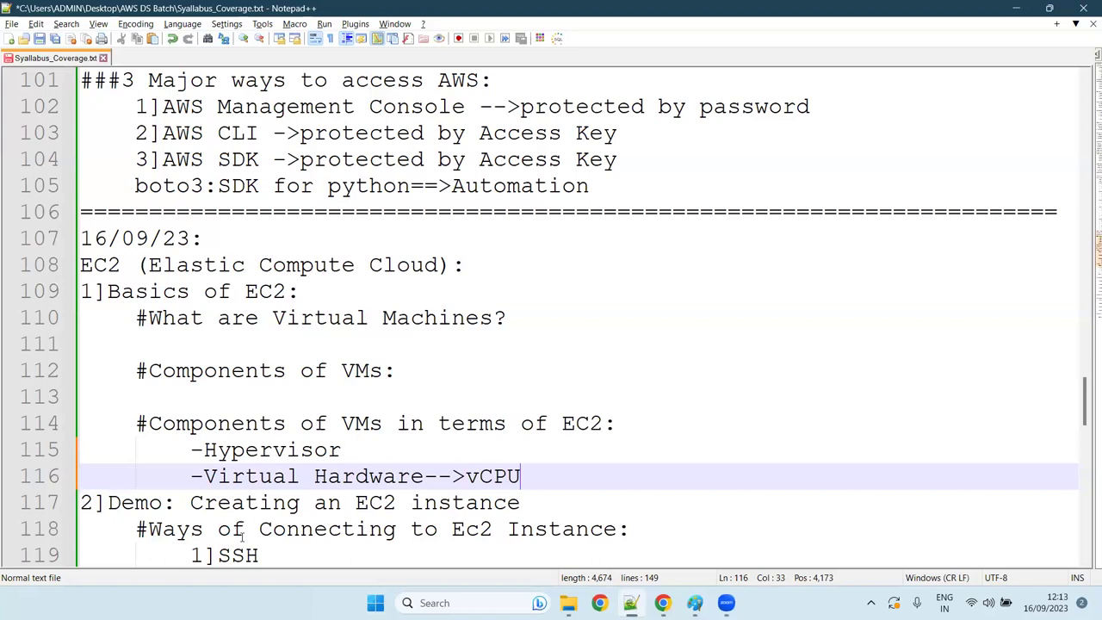
pyautogui.write(',v')
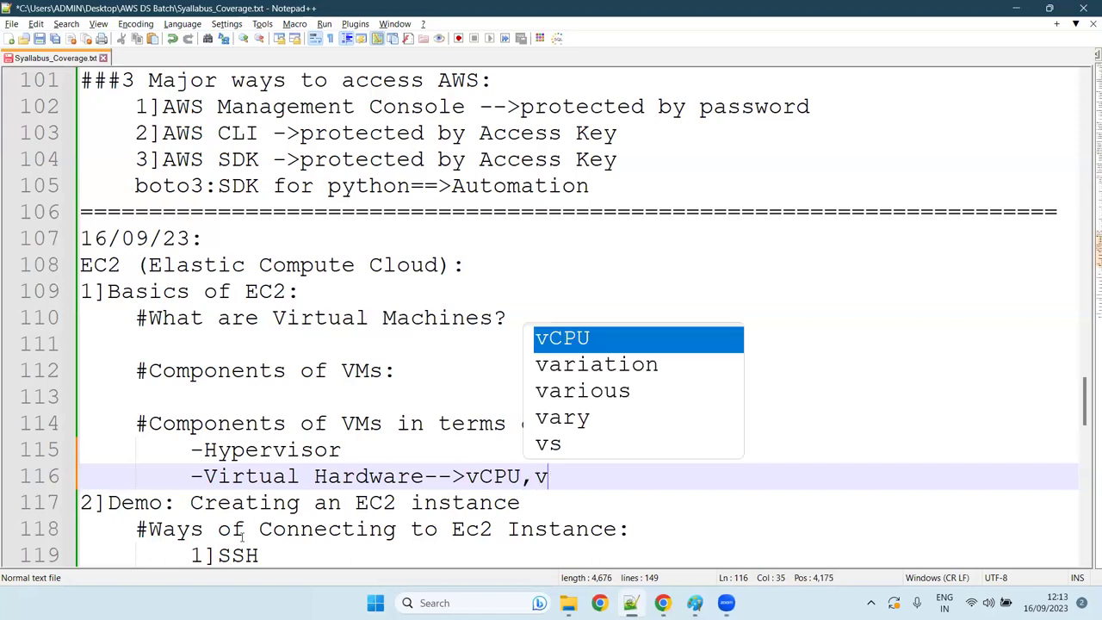
pyautogui.write('RAM')
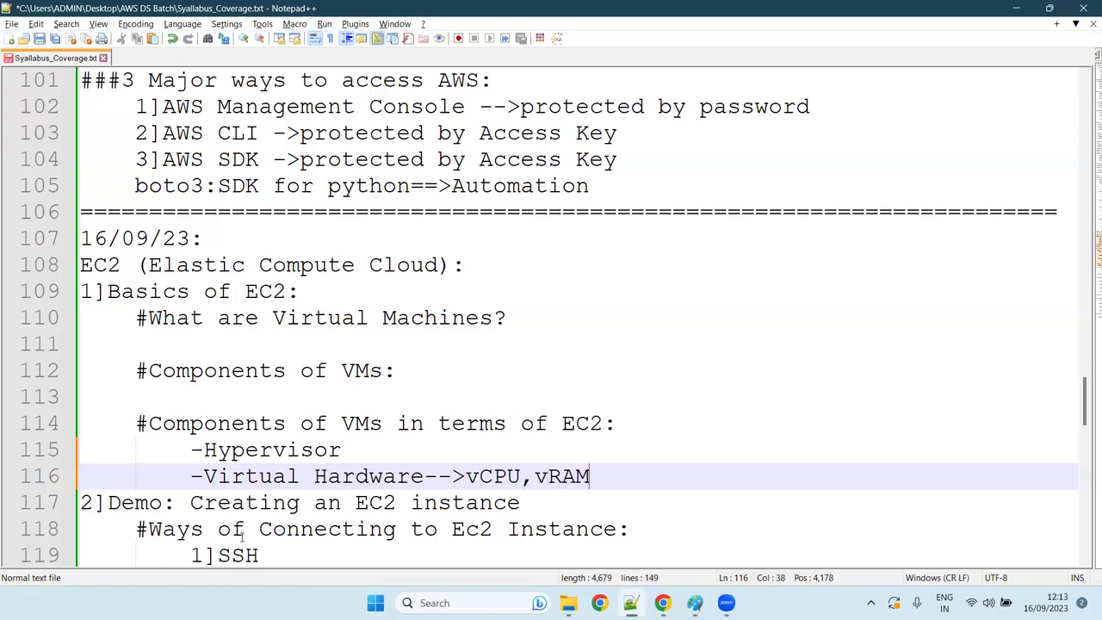
pyautogui.write(',v')
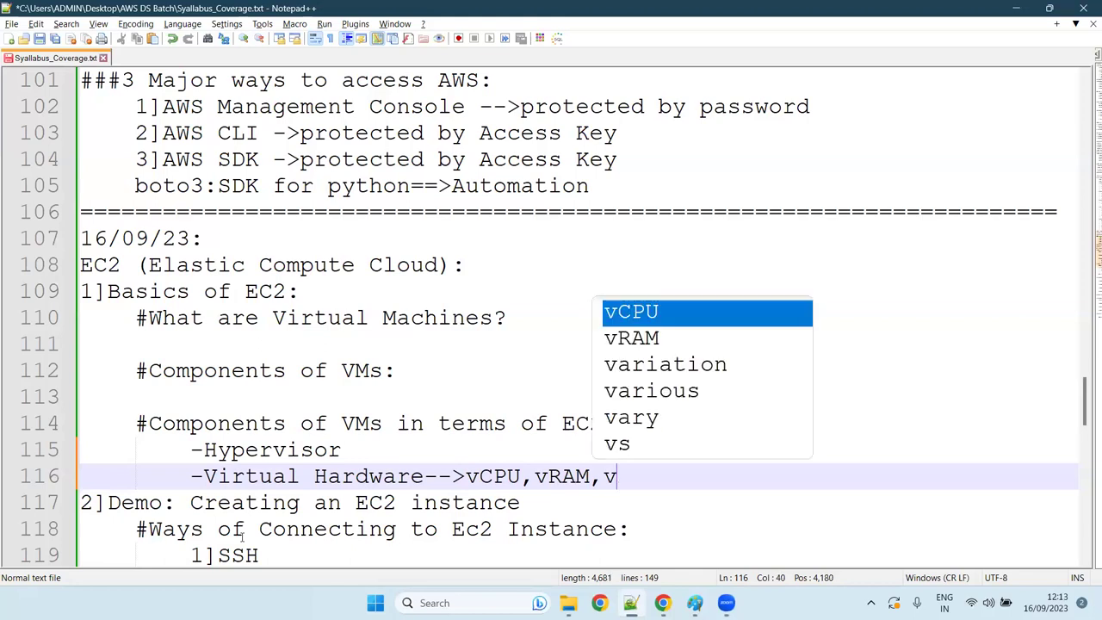
pyautogui.write('Disk,')
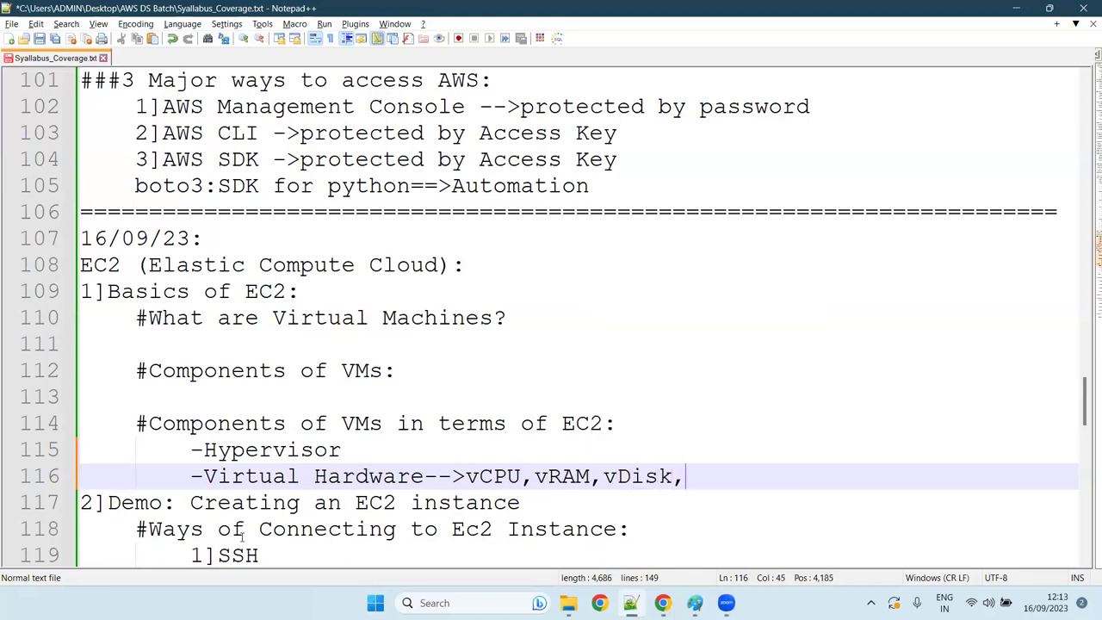
pyautogui.write('Netwo')
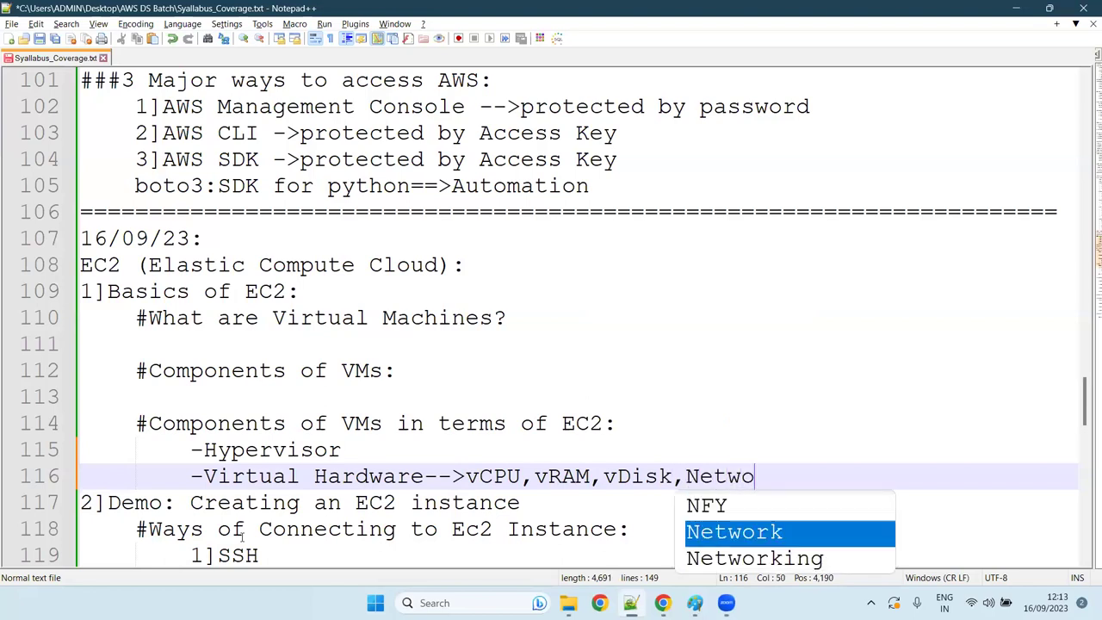
pyautogui.write('rk')
pyautogui.press('Down')
pyautogui.press('Return')
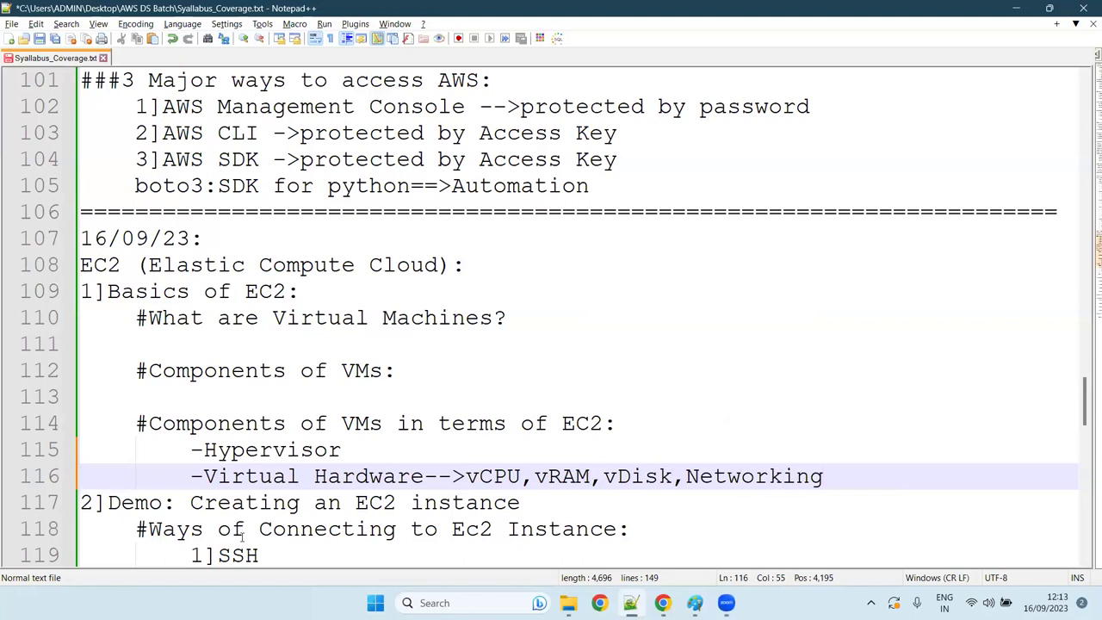
# Step: Add "-OS" as the entry below Virtual Hardware
pyautogui.press('Return')
pyautogui.write('-')
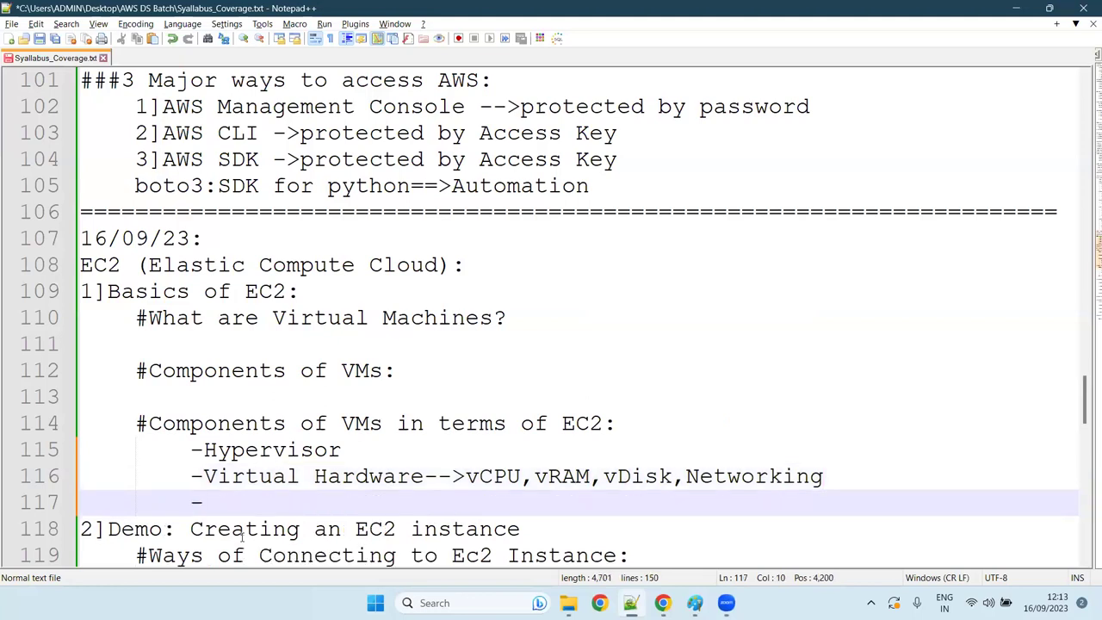
pyautogui.write('OS')
pyautogui.press('Return')
# Step: Add the entry "-Storage->EBS and Instance Store" below OS
pyautogui.write('-')
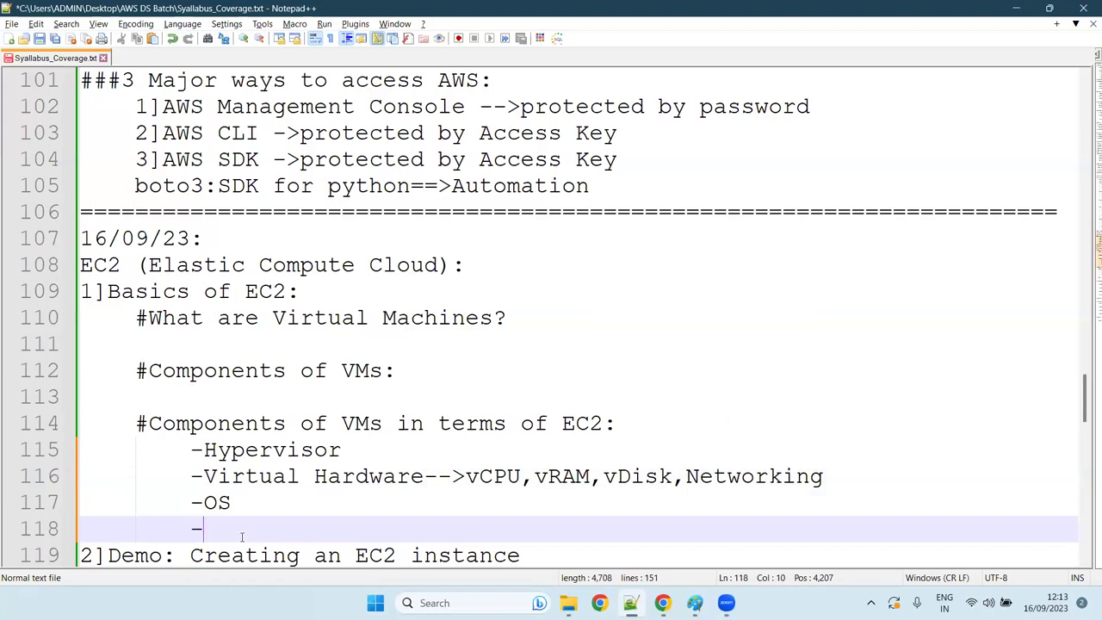
pyautogui.write('Stora')
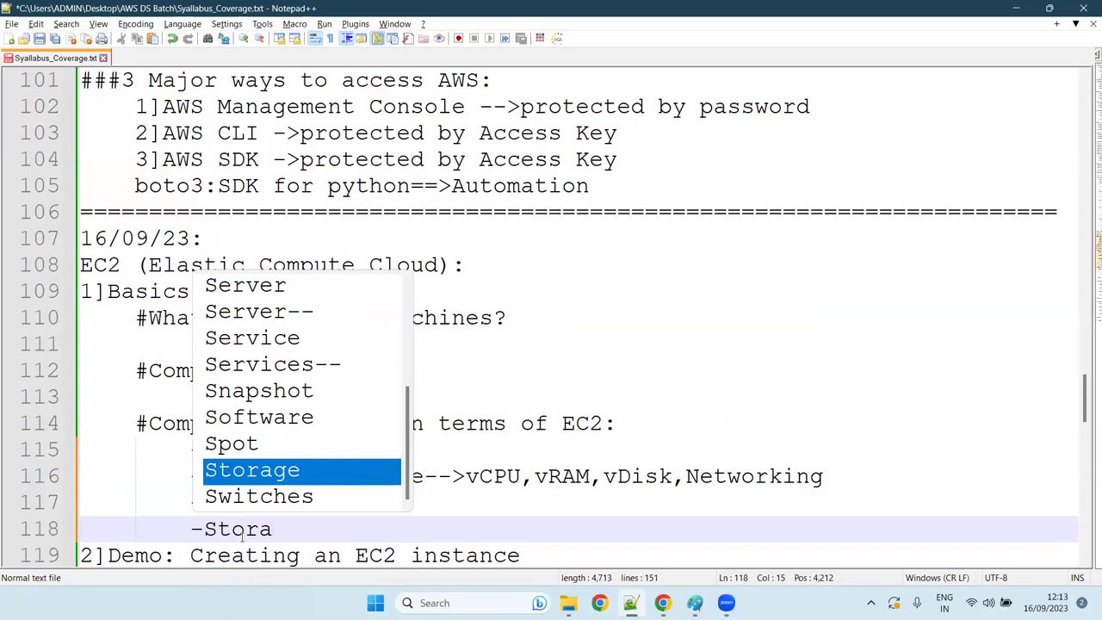
pyautogui.press('Return')
pyautogui.write('-')
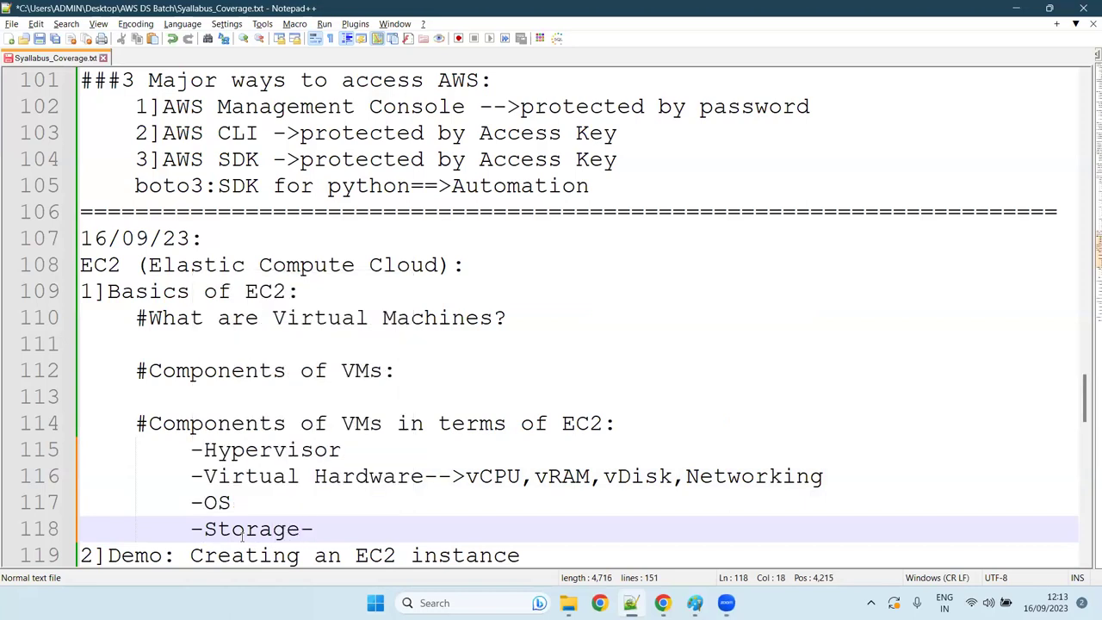
pyautogui.write('>EBS')
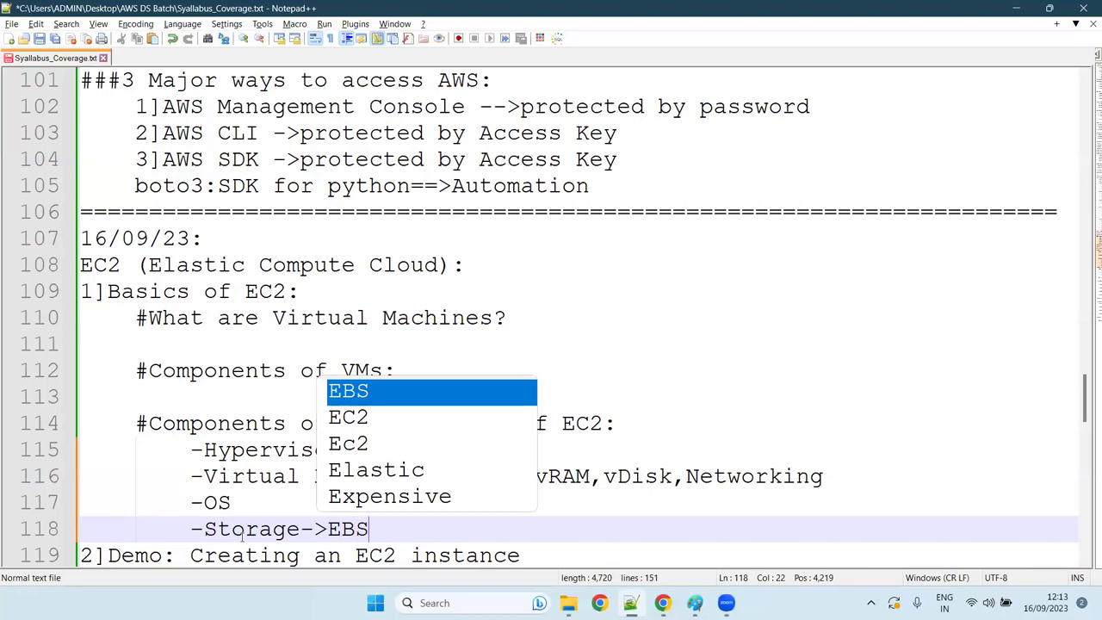
pyautogui.write(' and I')
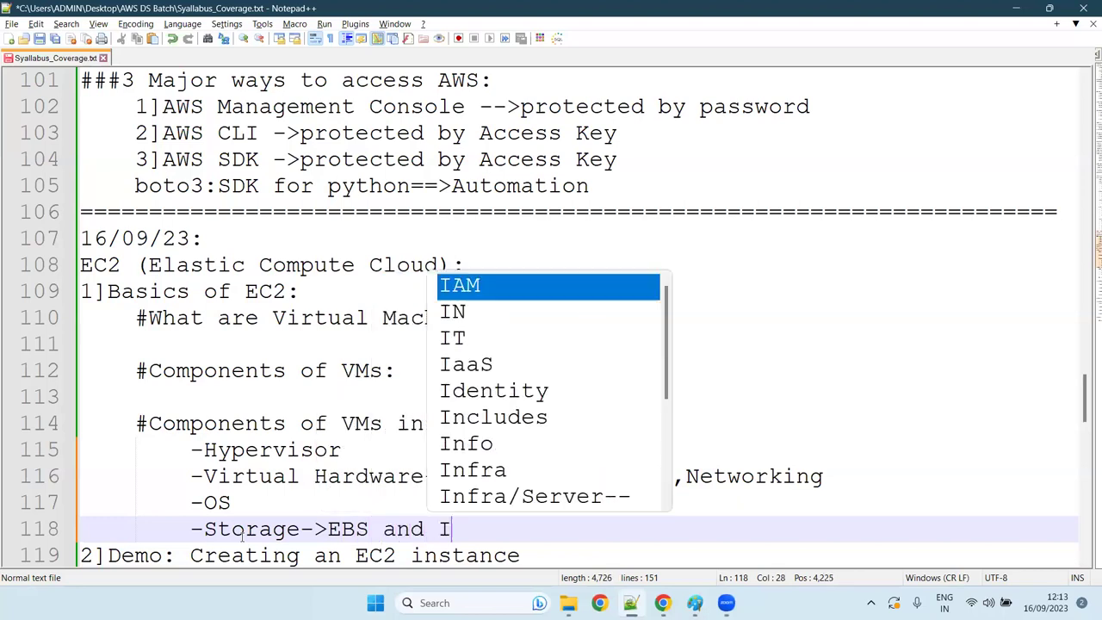
pyautogui.write('nstance ')
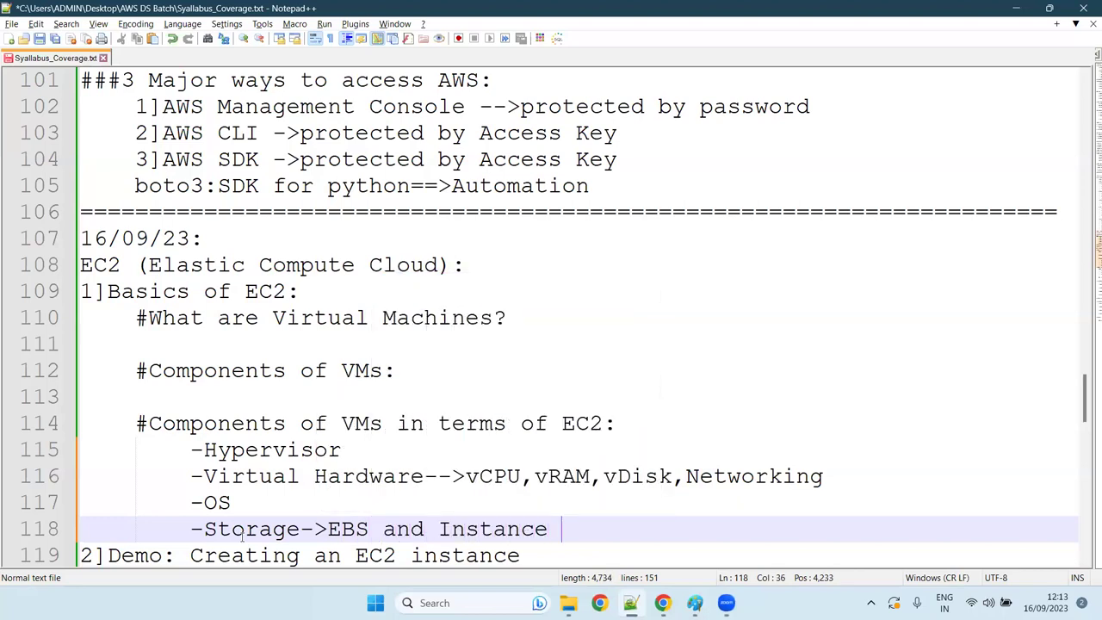
pyautogui.write('Store')
pyautogui.press('Return')
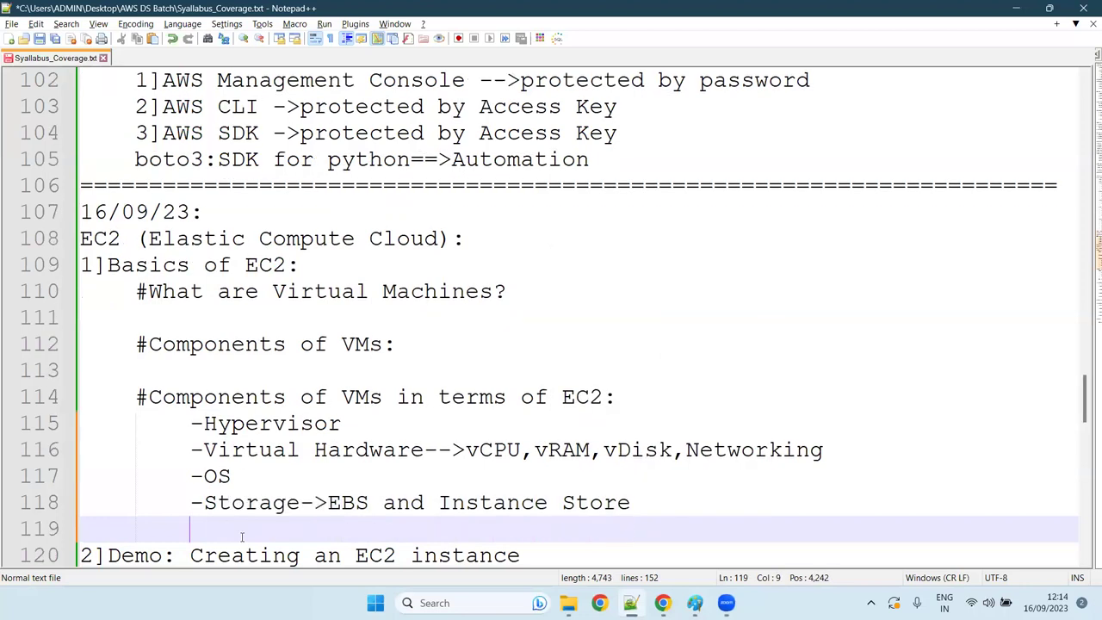
# Step: Add "-Instance Types" below Storage after consulting the ChatGPT components answer, and briefly highlight the whole list from Hypervisor to Instance Types
pyautogui.write('-')
pyautogui.hotkey('alt', 'Tab')
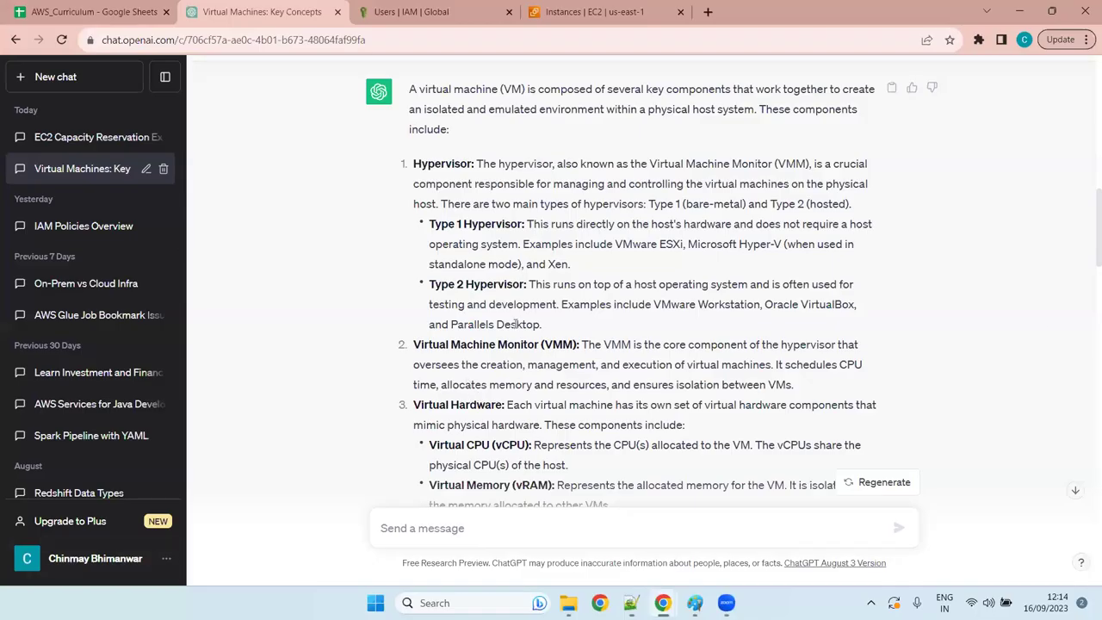
pyautogui.scroll(-4, 517, 323)
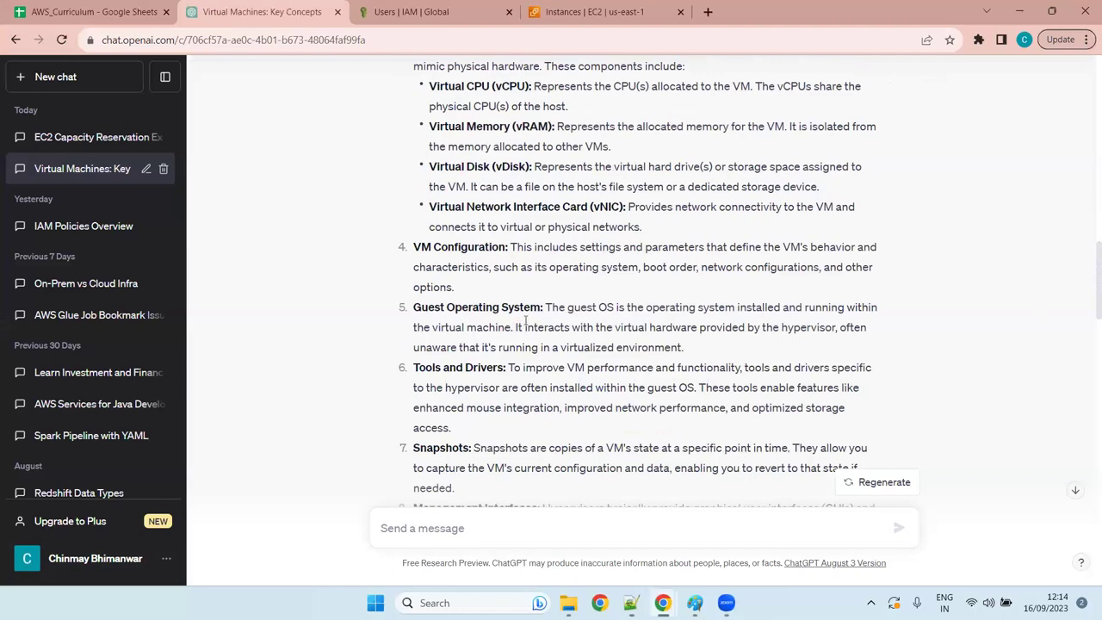
pyautogui.hotkey('alt', 'Tab')
pyautogui.write('I')
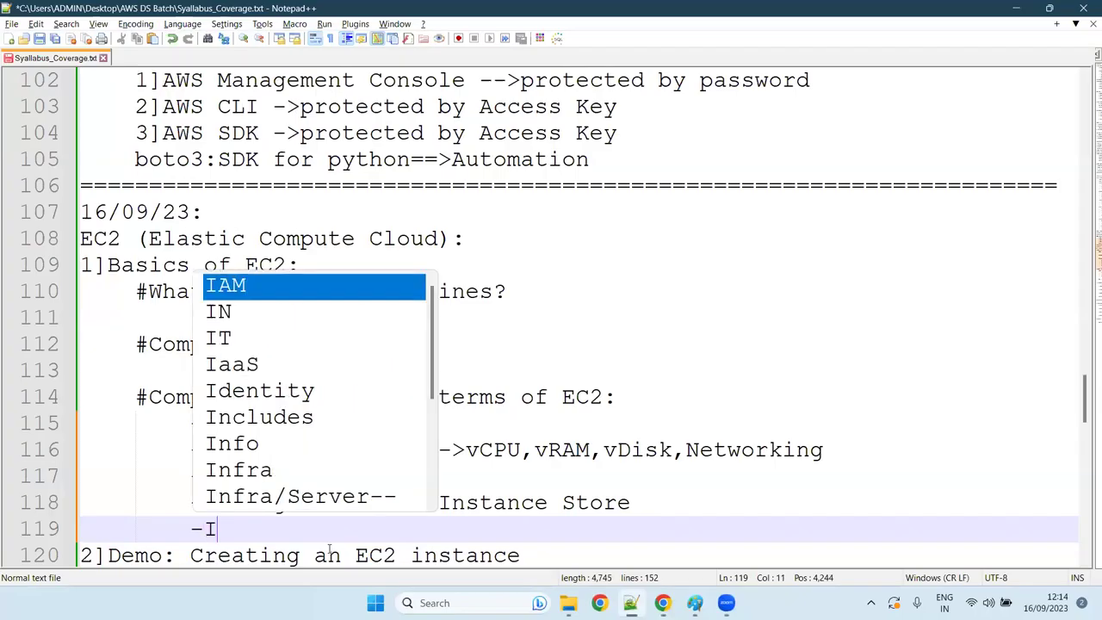
pyautogui.write('nstance ')
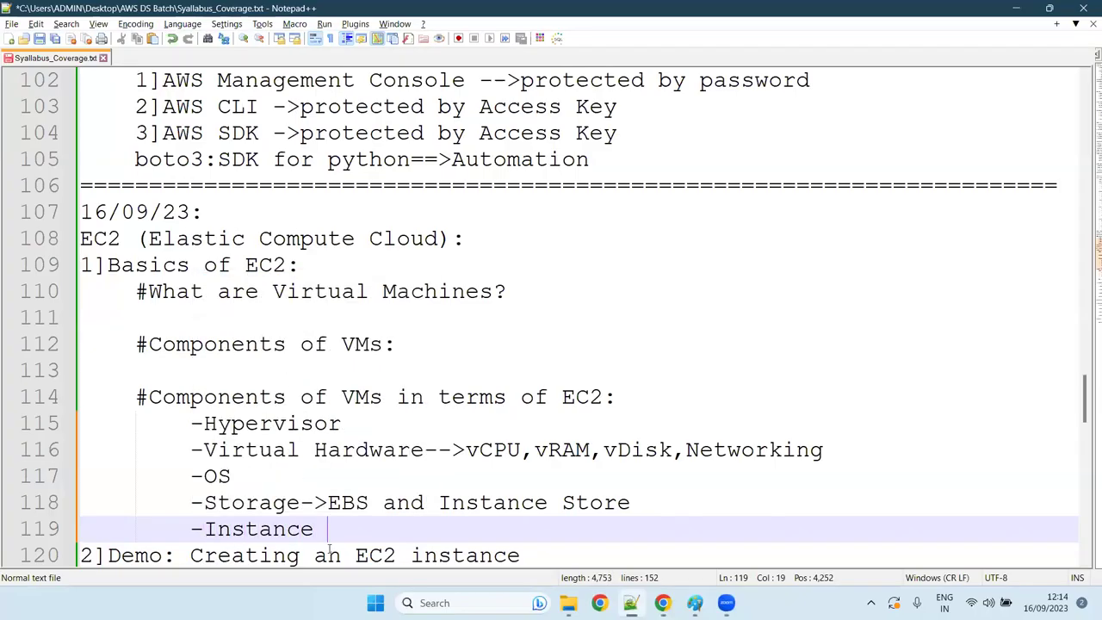
pyautogui.write('Type')
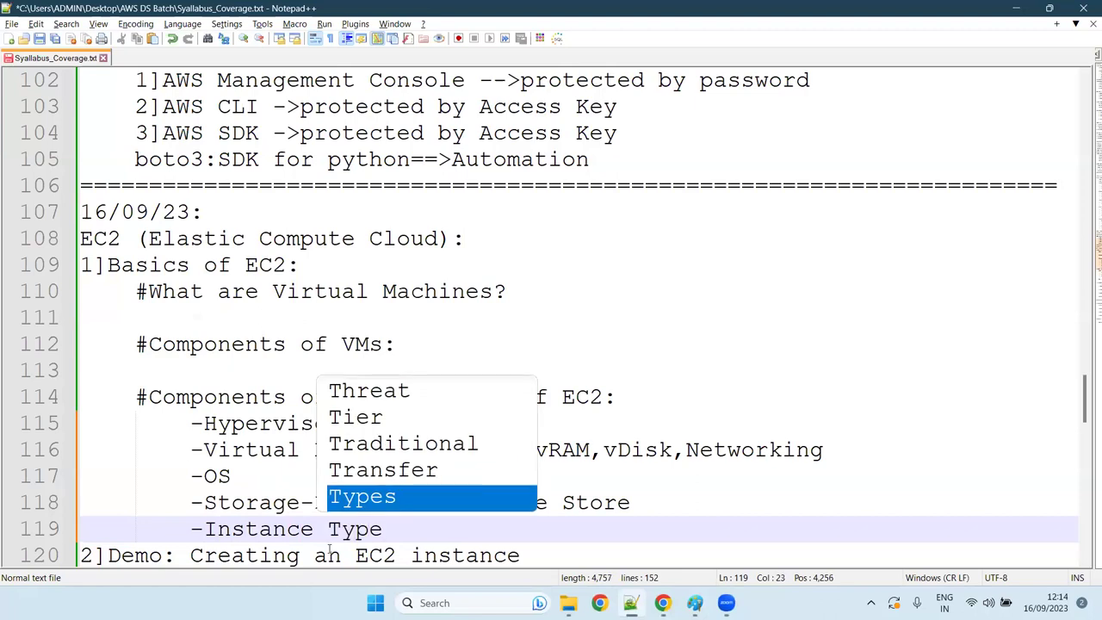
pyautogui.press('Return')
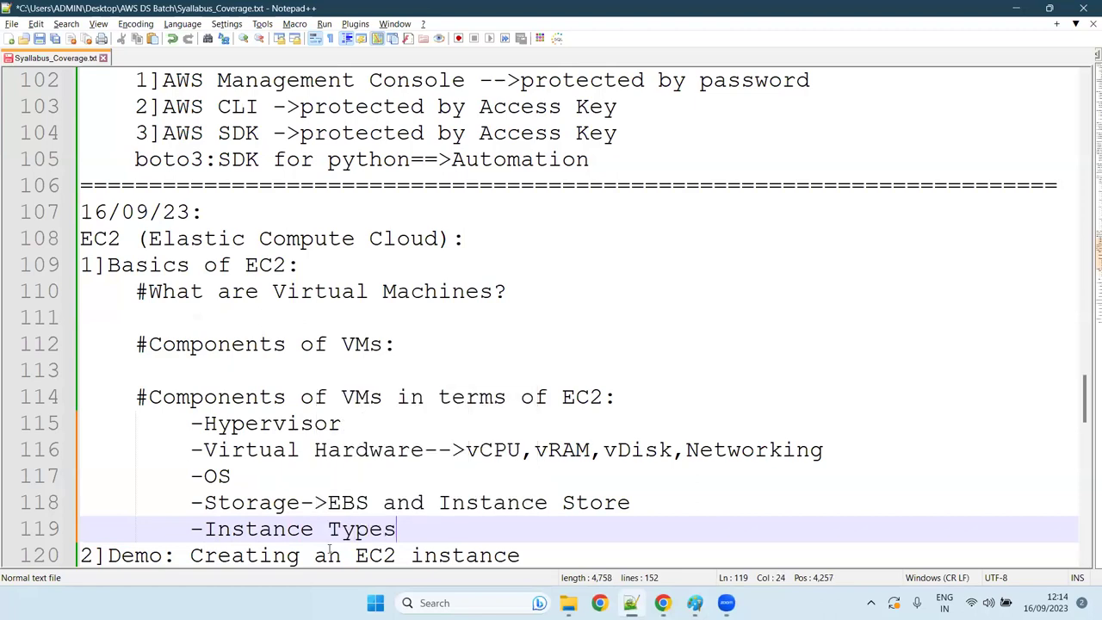
pyautogui.press('Return')
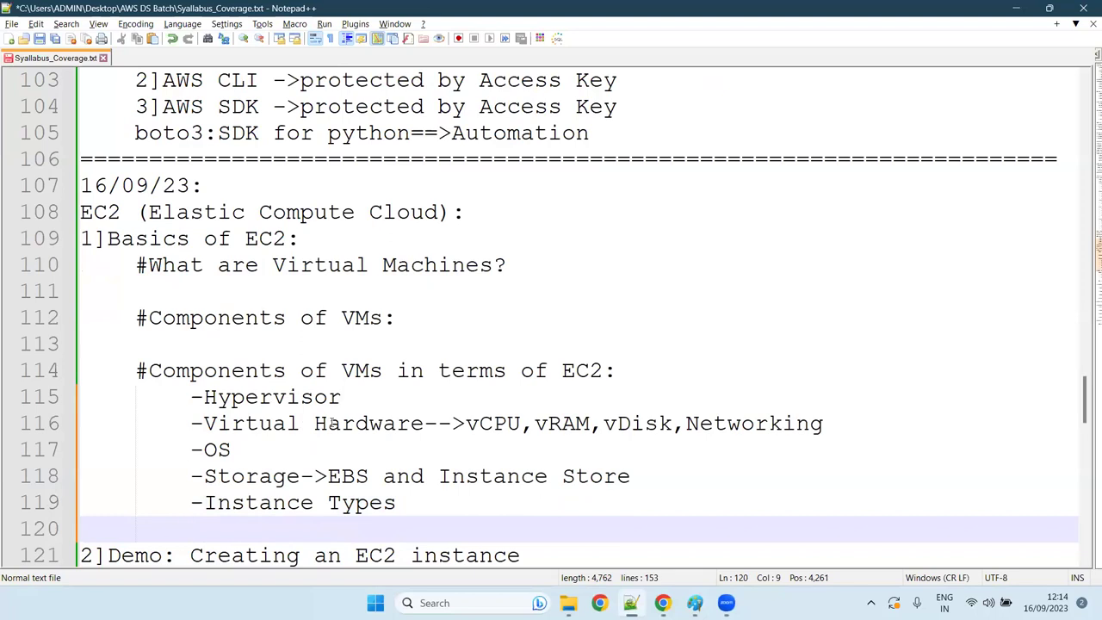
pyautogui.moveTo(422, 504); pyautogui.dragTo(135, 397)
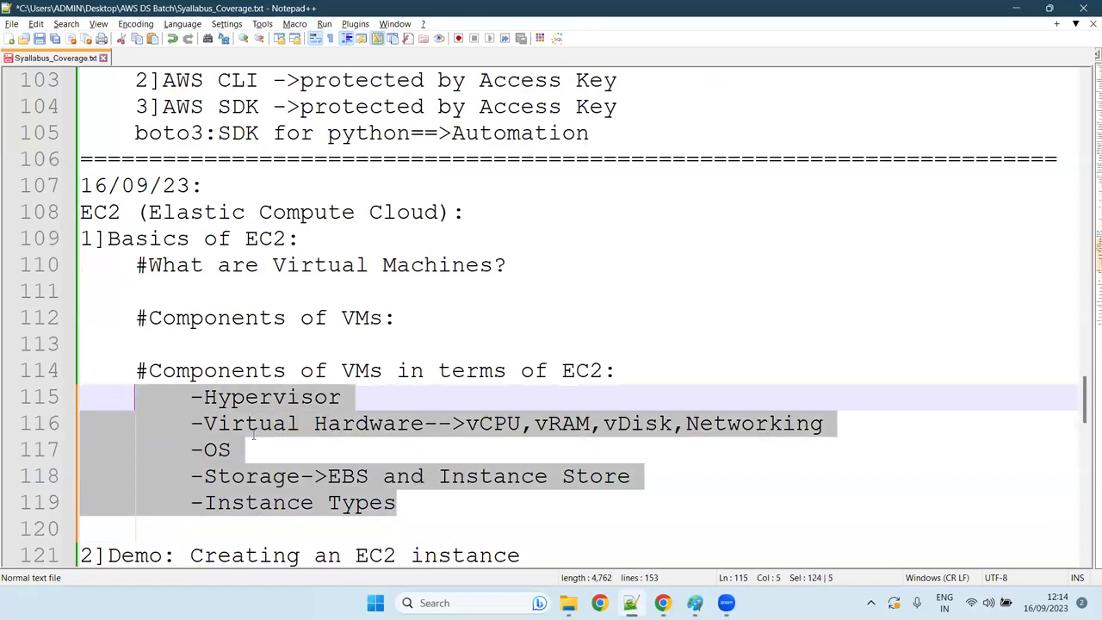
pyautogui.click(233, 452)
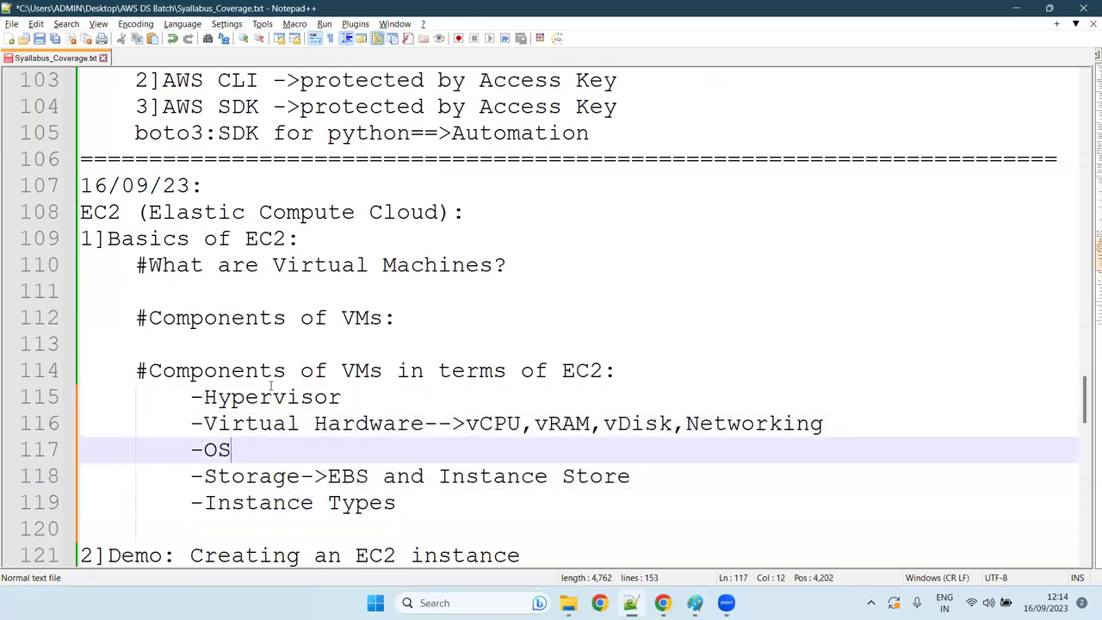
# Step: Switch to Chrome, restore its window to a smaller size and bring up the EC2 Instances page for us-east-1
pyautogui.scroll(-5, 336, 441)
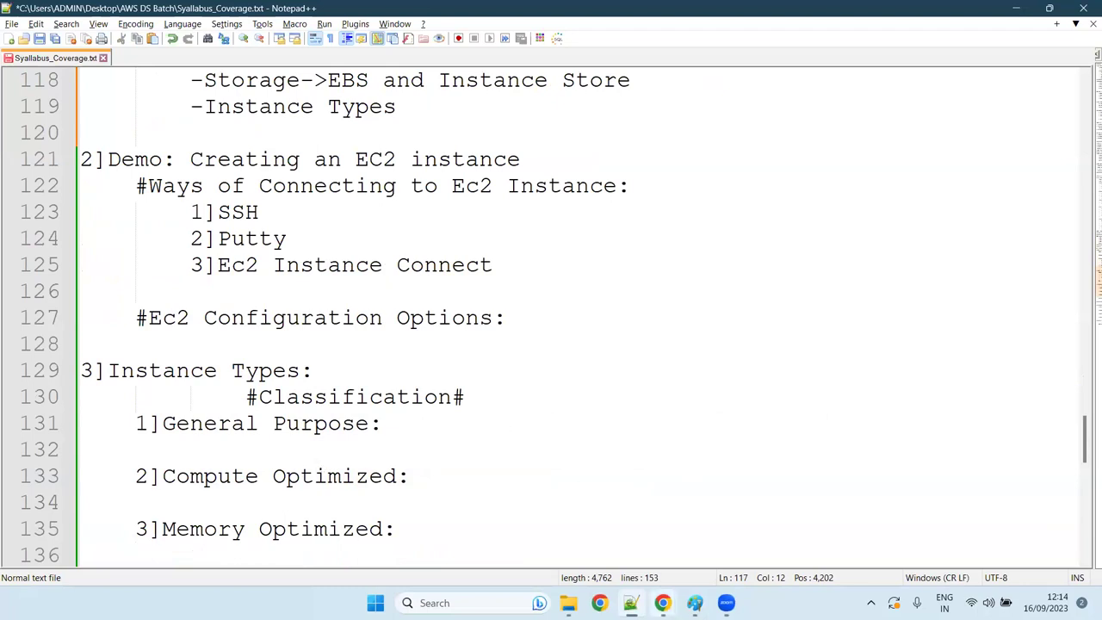
pyautogui.moveTo(662, 603)
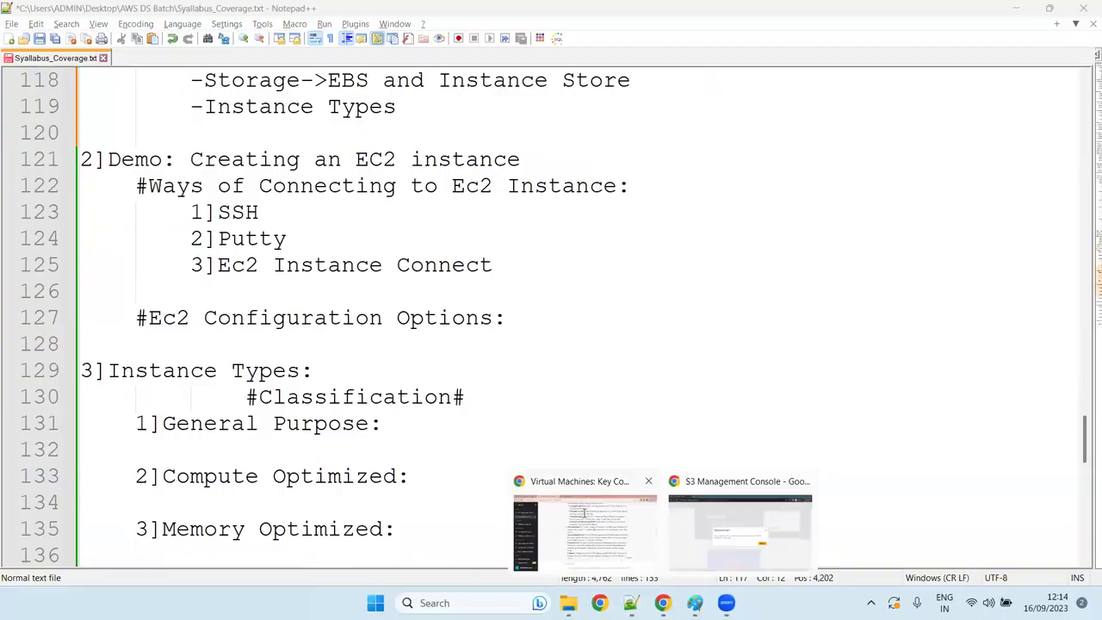
pyautogui.click(586, 521)
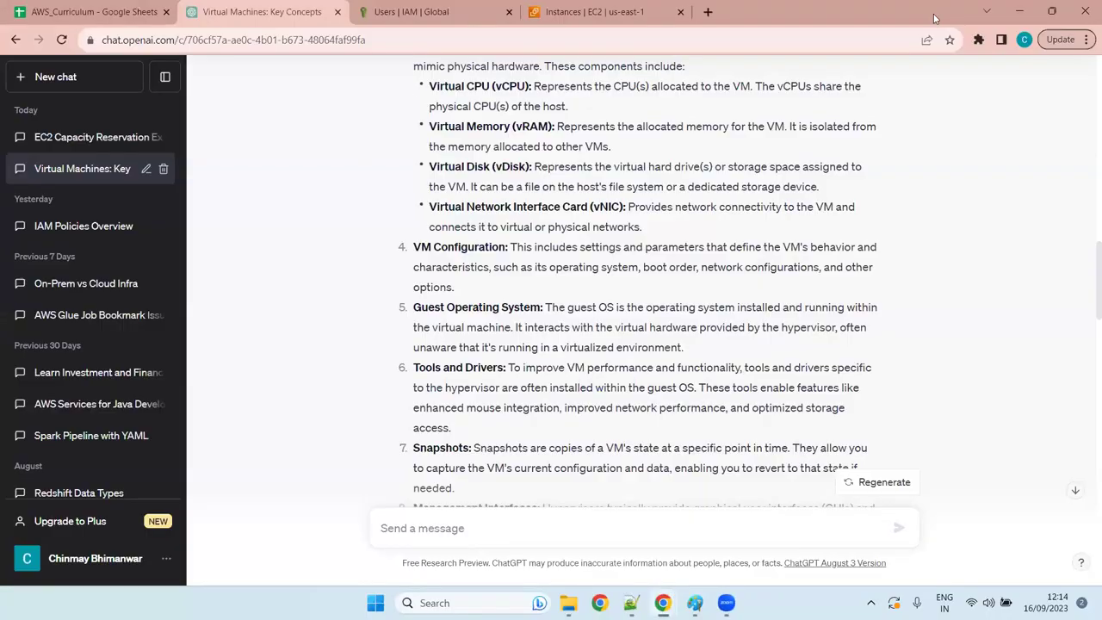
pyautogui.press('super+Down')
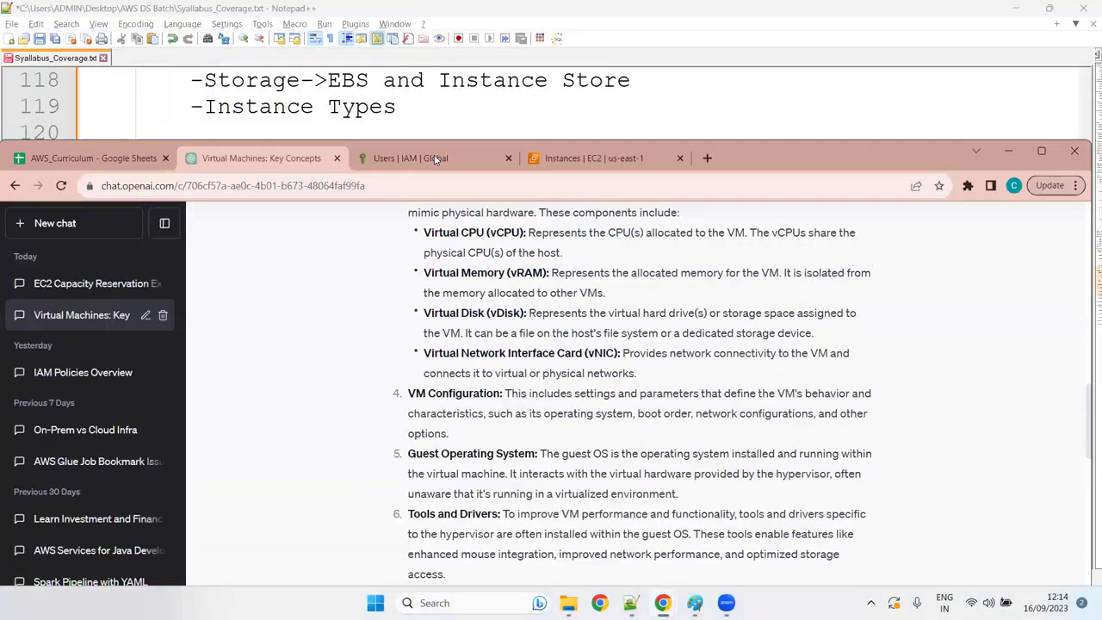
pyautogui.click(627, 161)
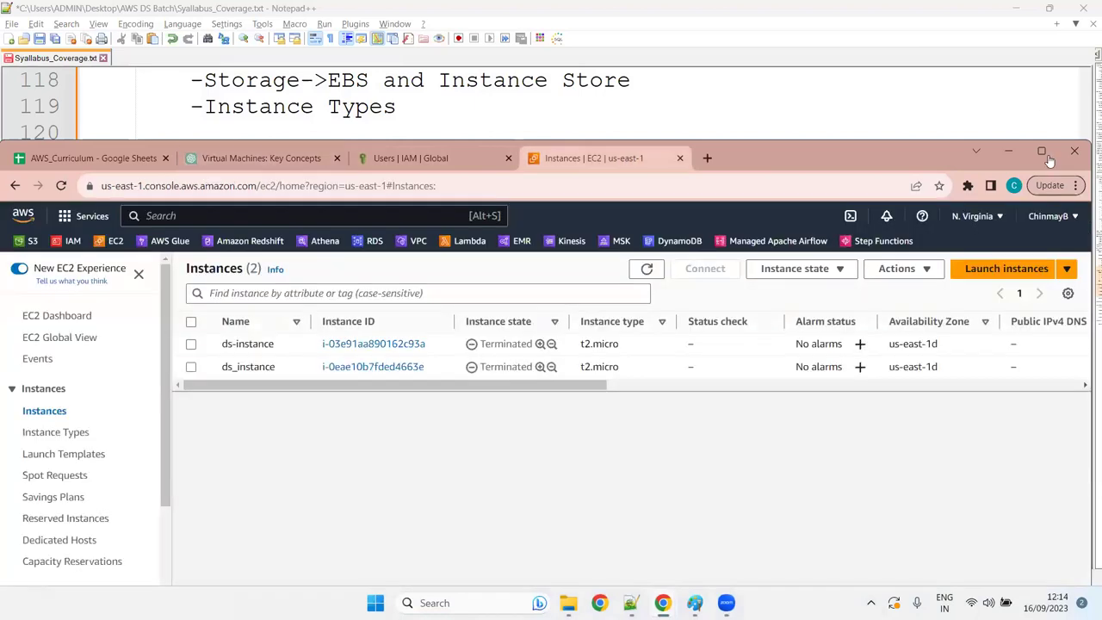
# Step: Maximize the Chrome window, open the EC2 Dashboard and look through its resources and the navigation sections down to Auto Scaling
pyautogui.press('super+Up')
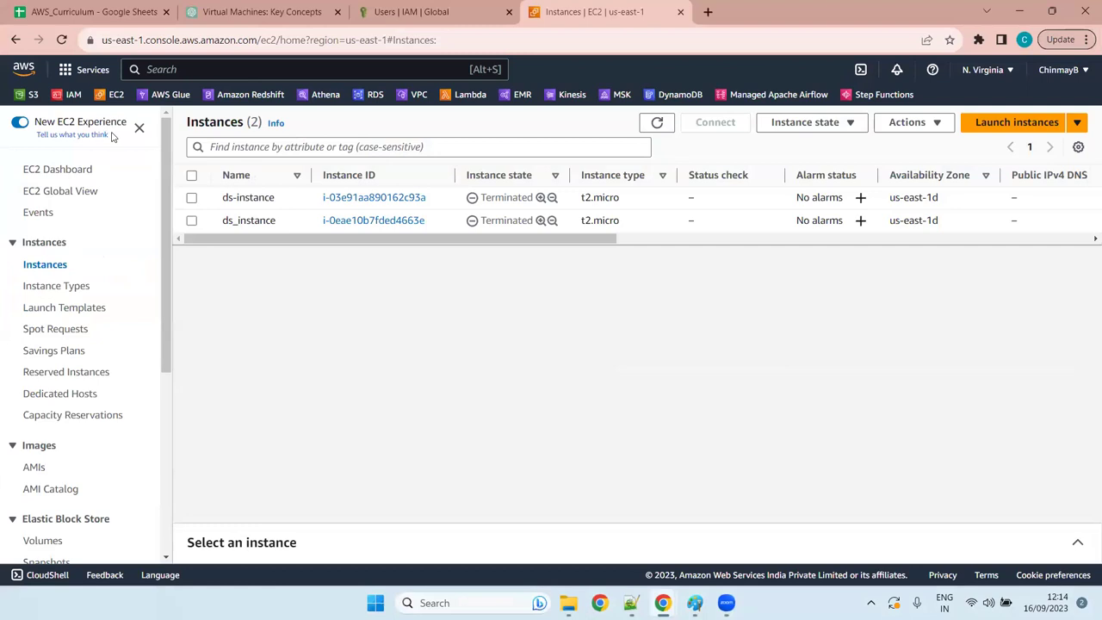
pyautogui.click(112, 100)
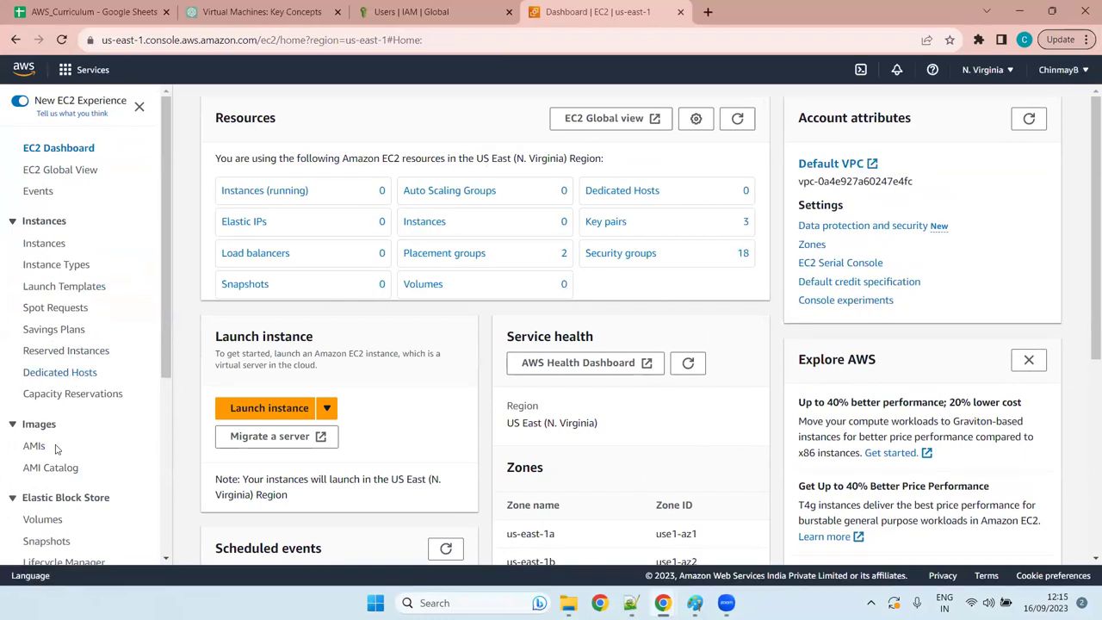
pyautogui.scroll(-5, 43, 344)
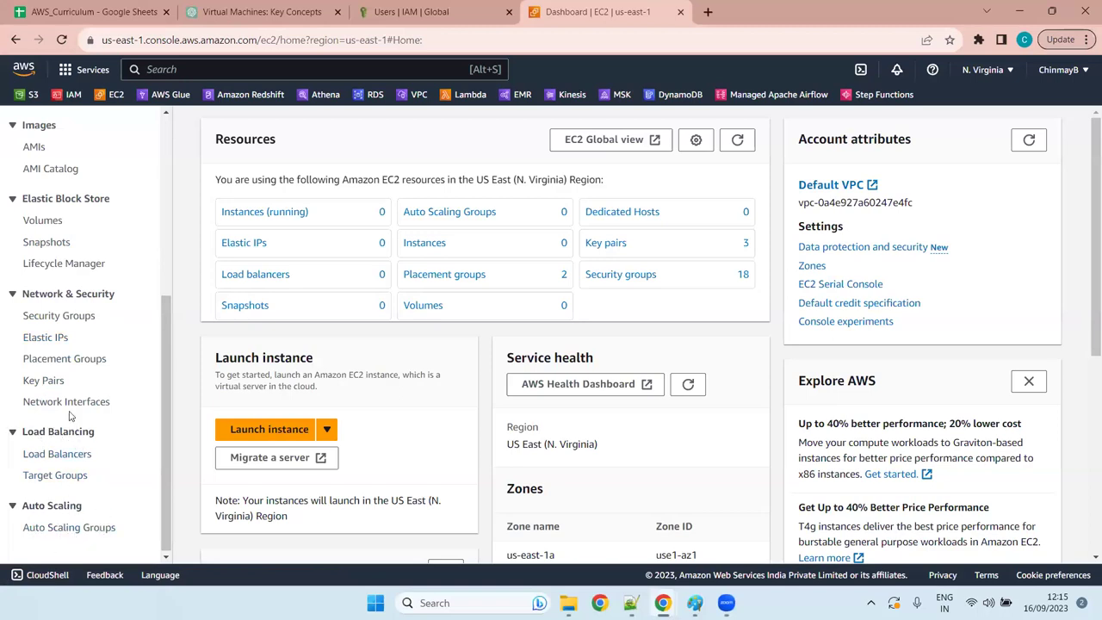
pyautogui.scroll(4, 77, 292)
# Step: Start launching a new EC2 instance from the Instances page and name it first-instance
pyautogui.click(44, 266)
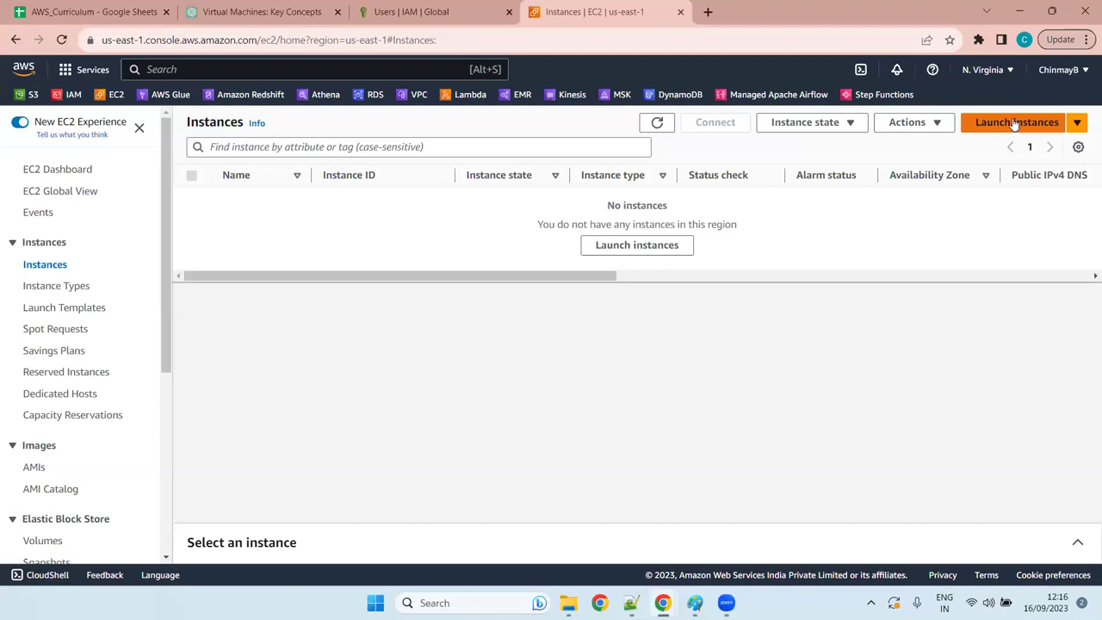
pyautogui.click(1015, 124)
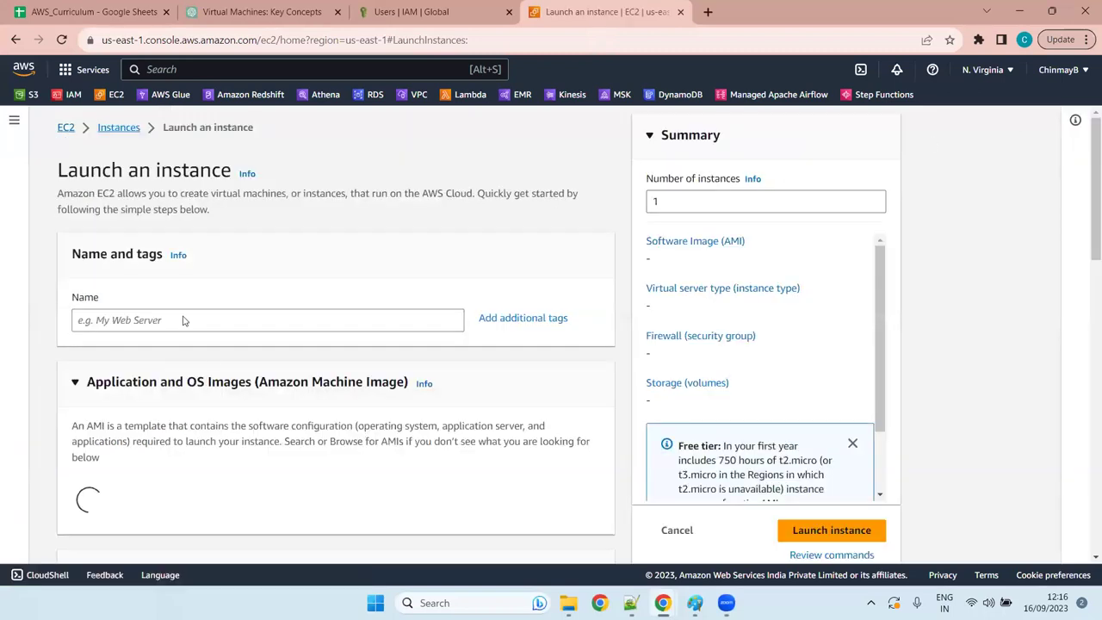
pyautogui.click(183, 319)
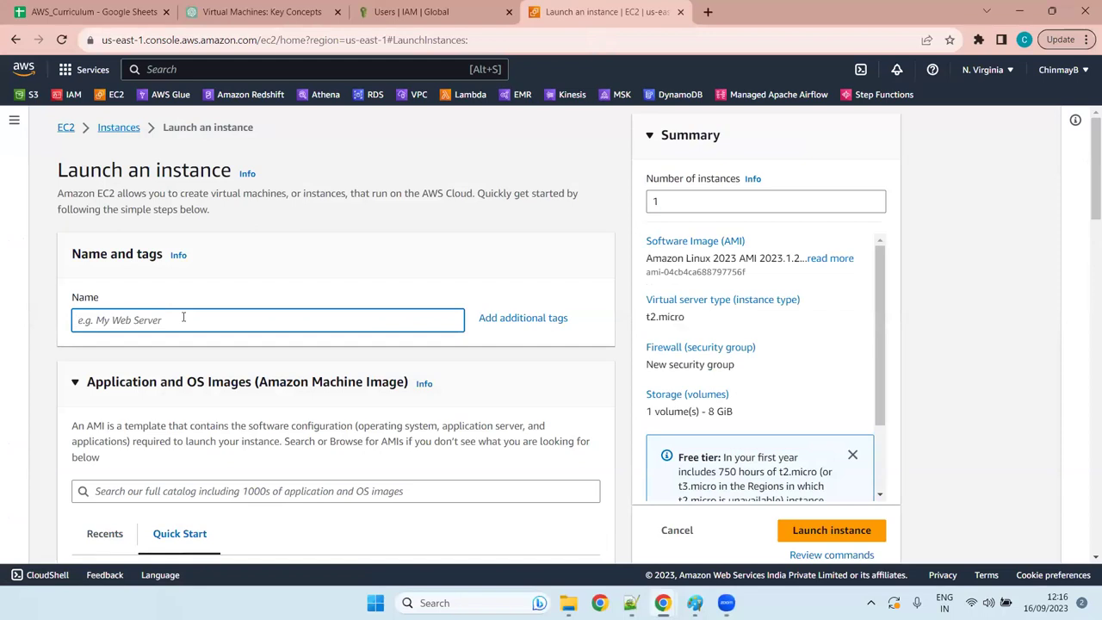
pyautogui.write('first-instance')
# Step: Examine the Application and OS Images section, highlighting the Amazon Machine Image label and viewing the available Amazon Linux AMIs without changing the selection
pyautogui.scroll(-2, 1084, 155)
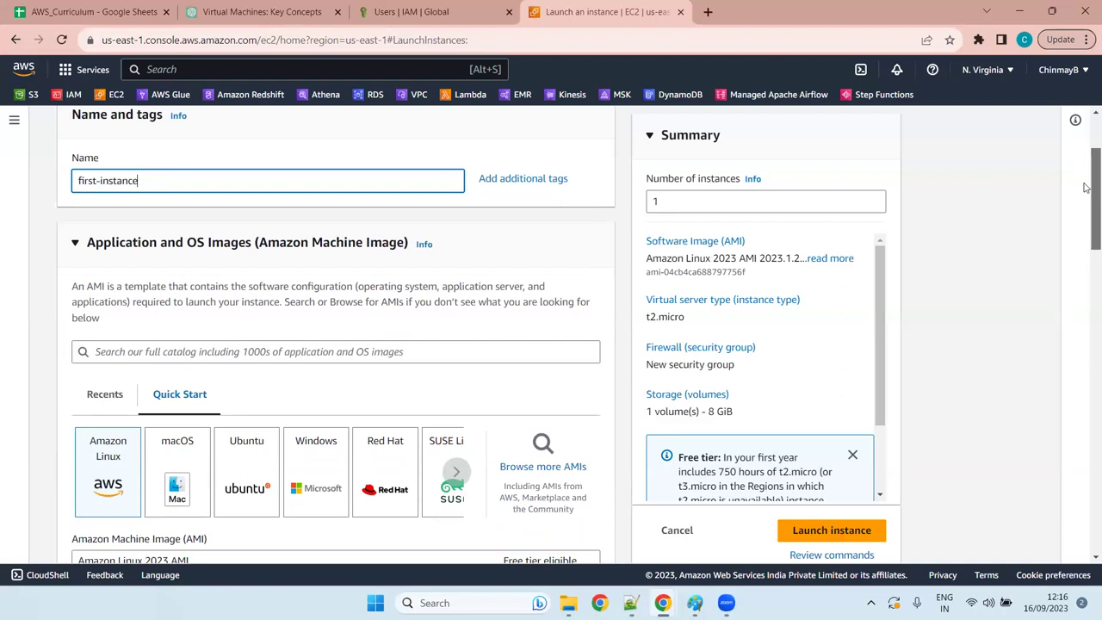
pyautogui.scroll(-1, 1087, 188)
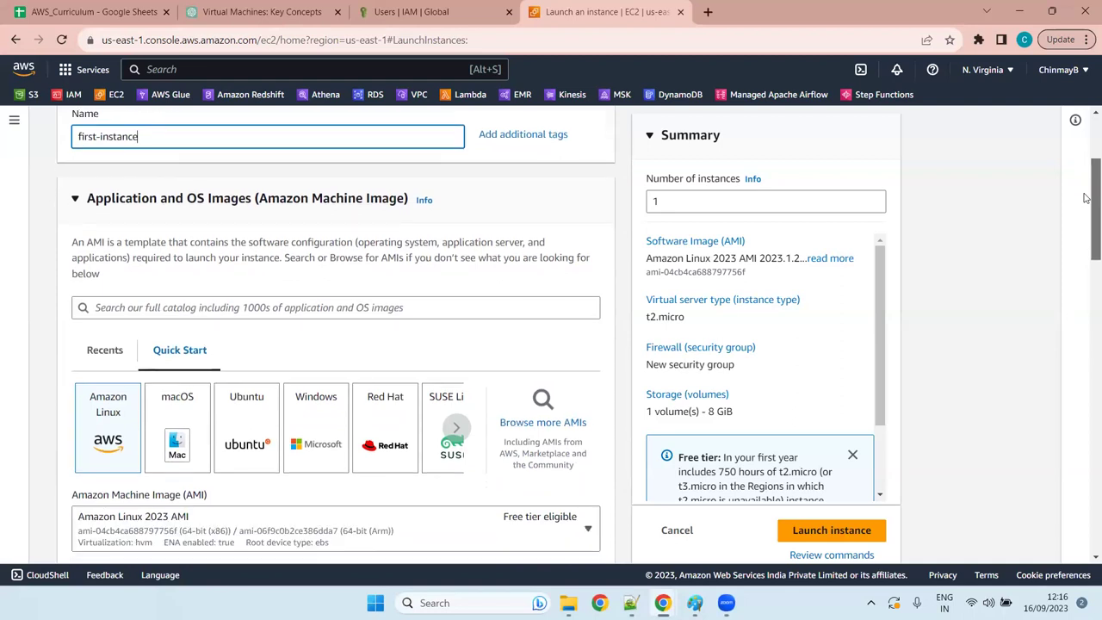
pyautogui.scroll(-1, 1084, 198)
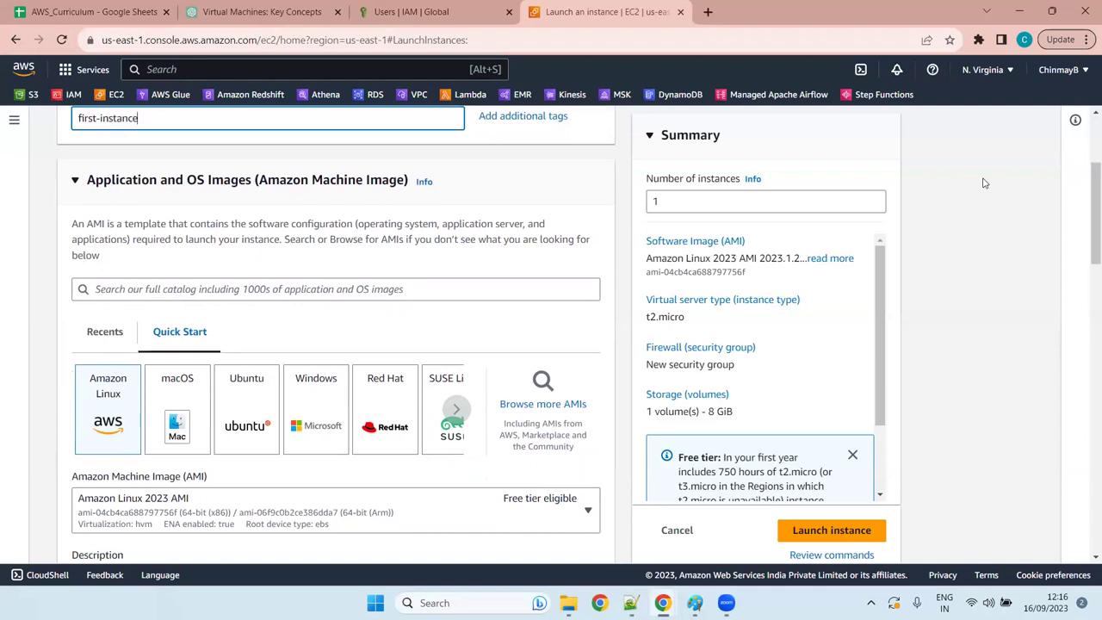
pyautogui.scroll(-3, 795, 159)
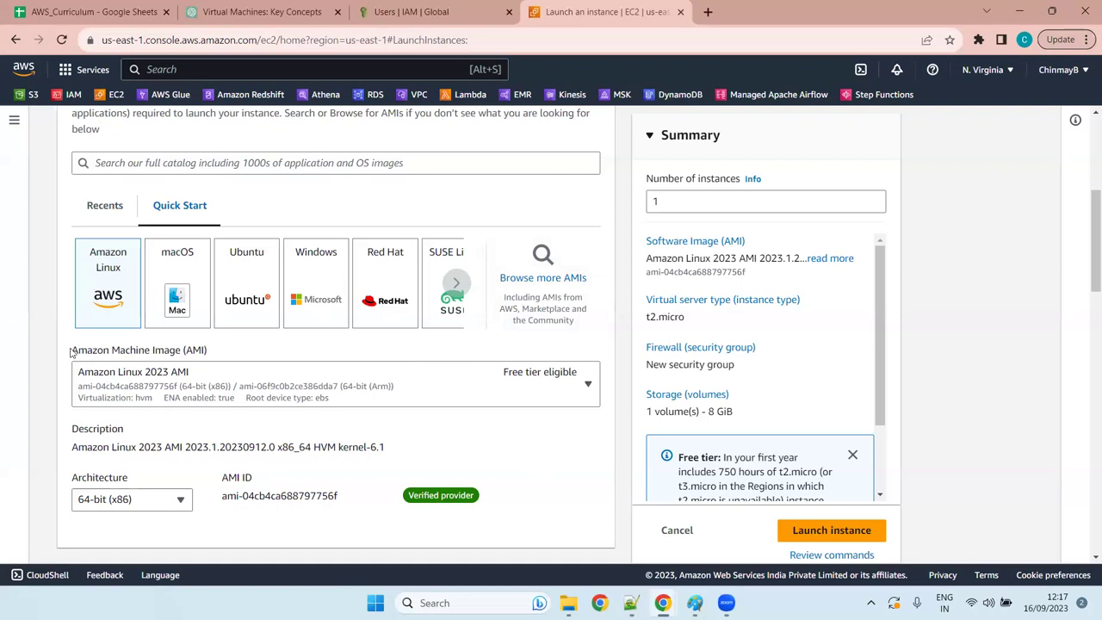
pyautogui.moveTo(210, 350); pyautogui.dragTo(48, 353)
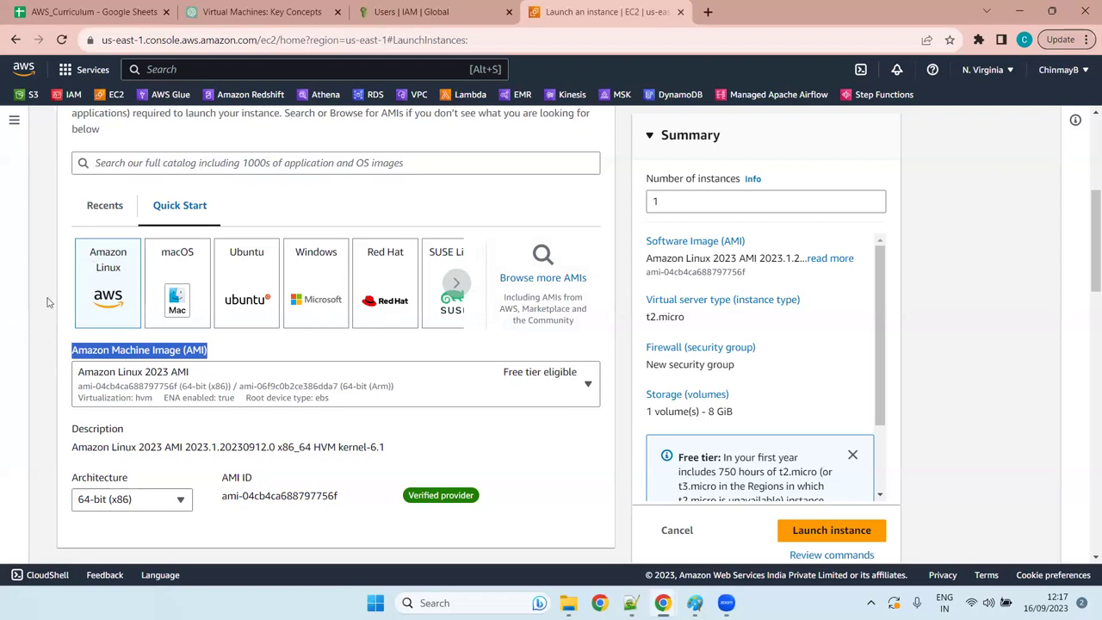
pyautogui.click(347, 396)
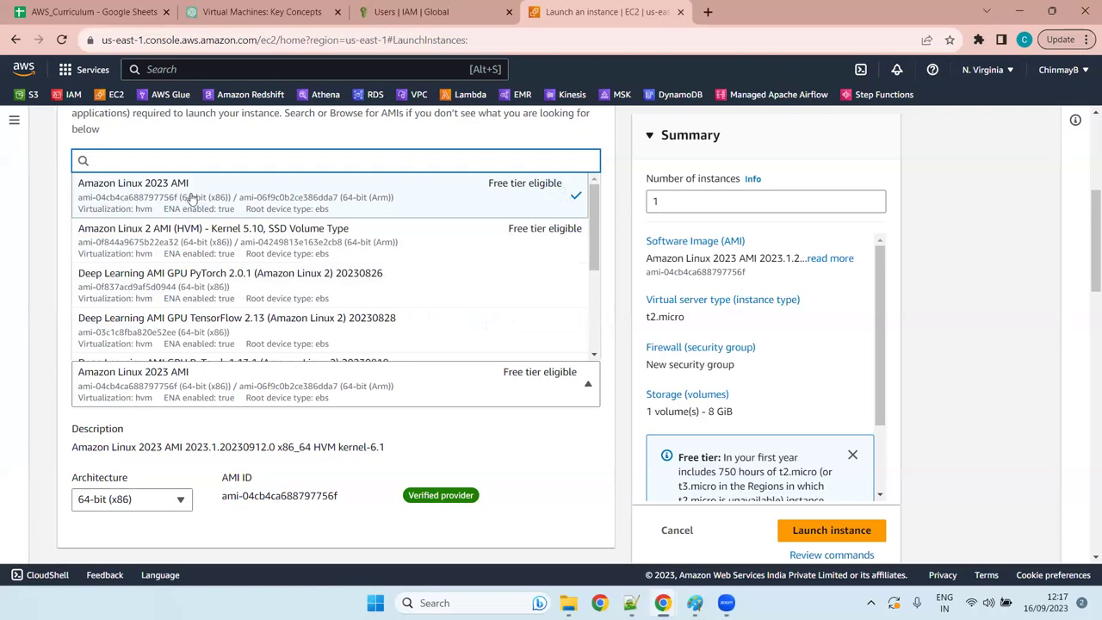
pyautogui.click(422, 386)
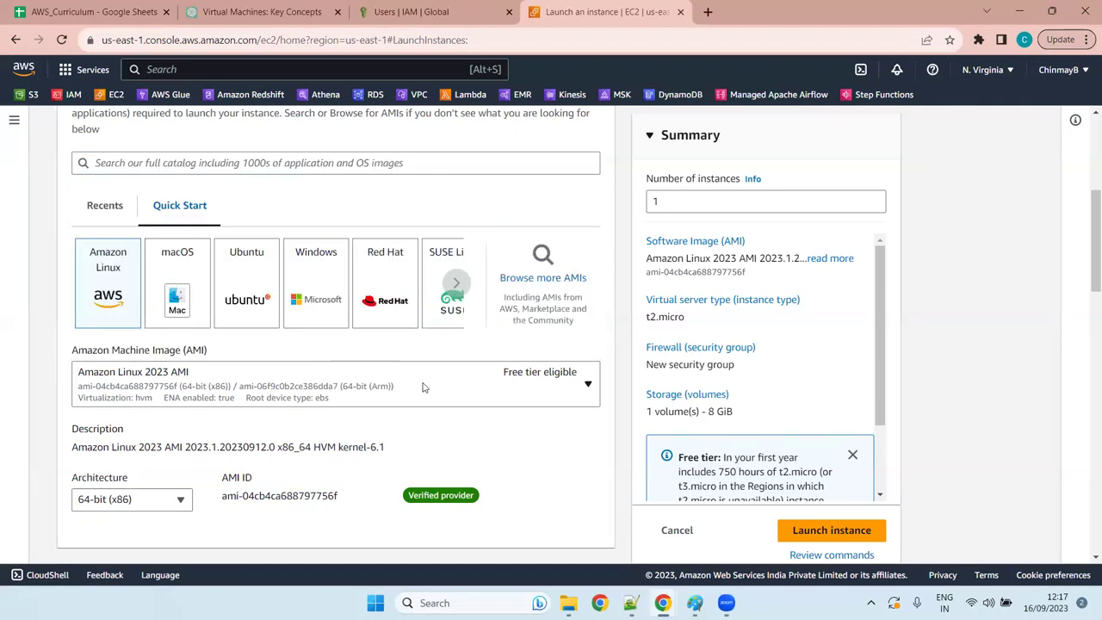
pyautogui.scroll(-4, 422, 386)
pyautogui.scroll(4, 422, 386)
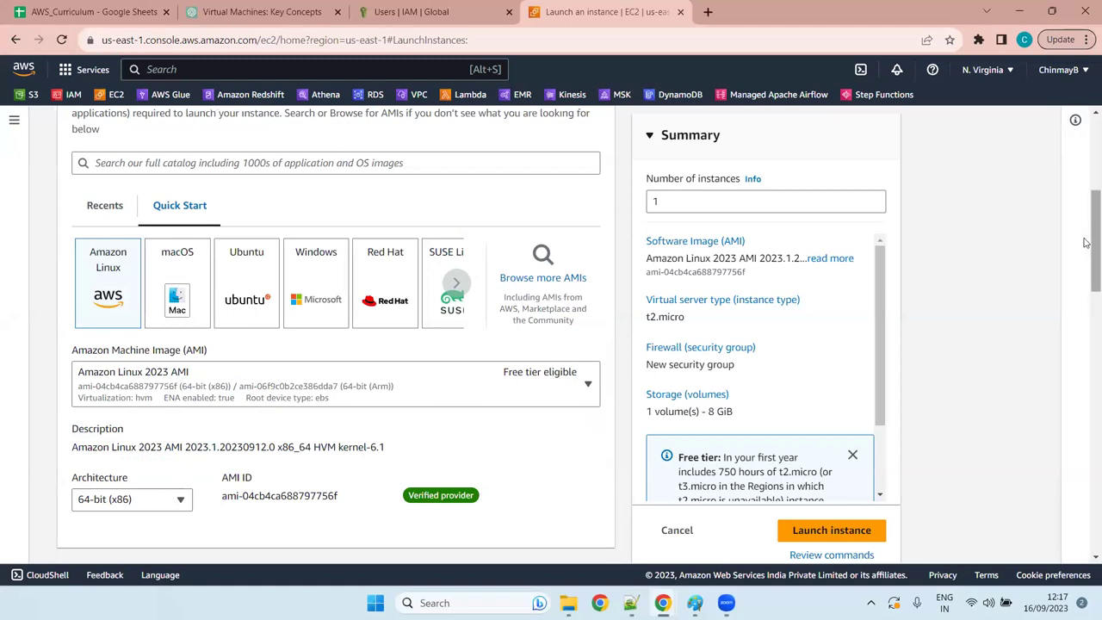
# Step: Examine the Instance type section and view the available instance types, keeping t2.micro
pyautogui.moveTo(1084, 242); pyautogui.dragTo(1085, 321)
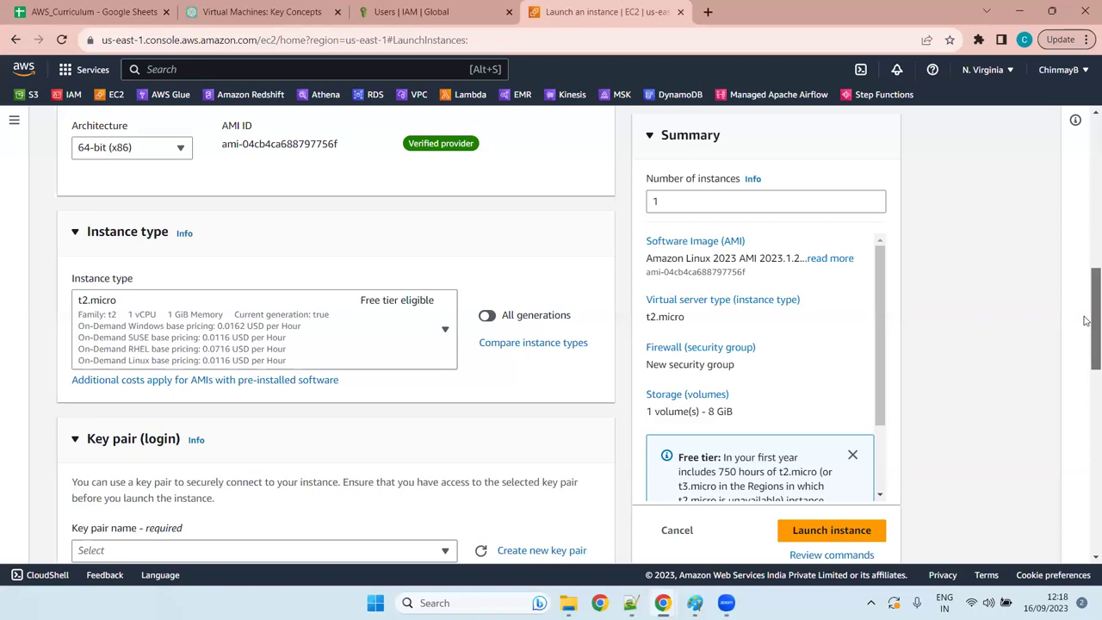
pyautogui.click(229, 330)
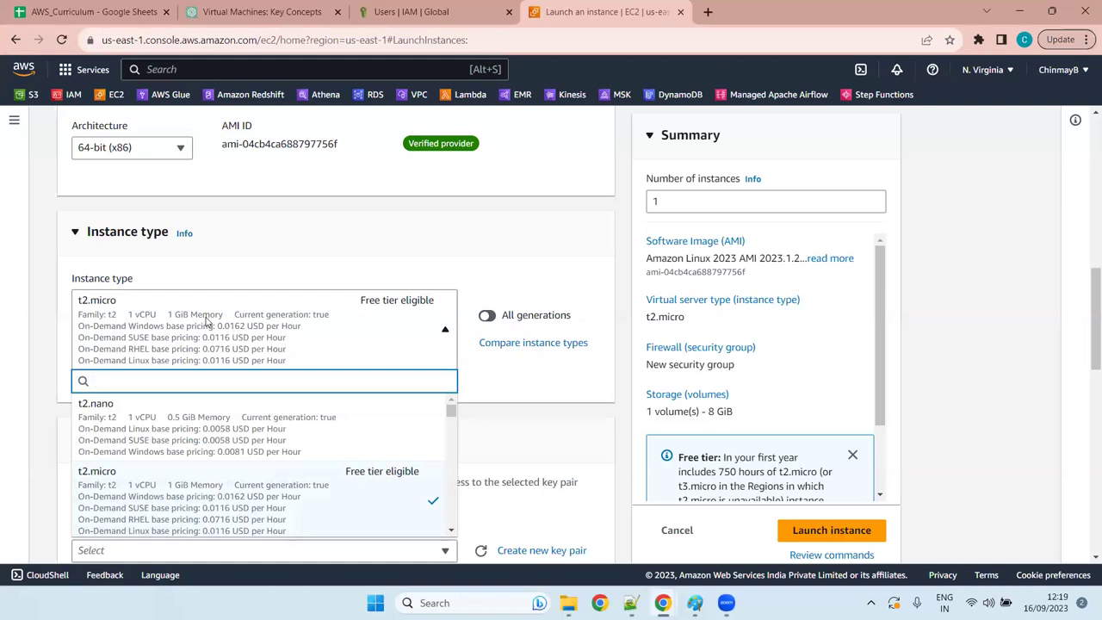
pyautogui.click(206, 322)
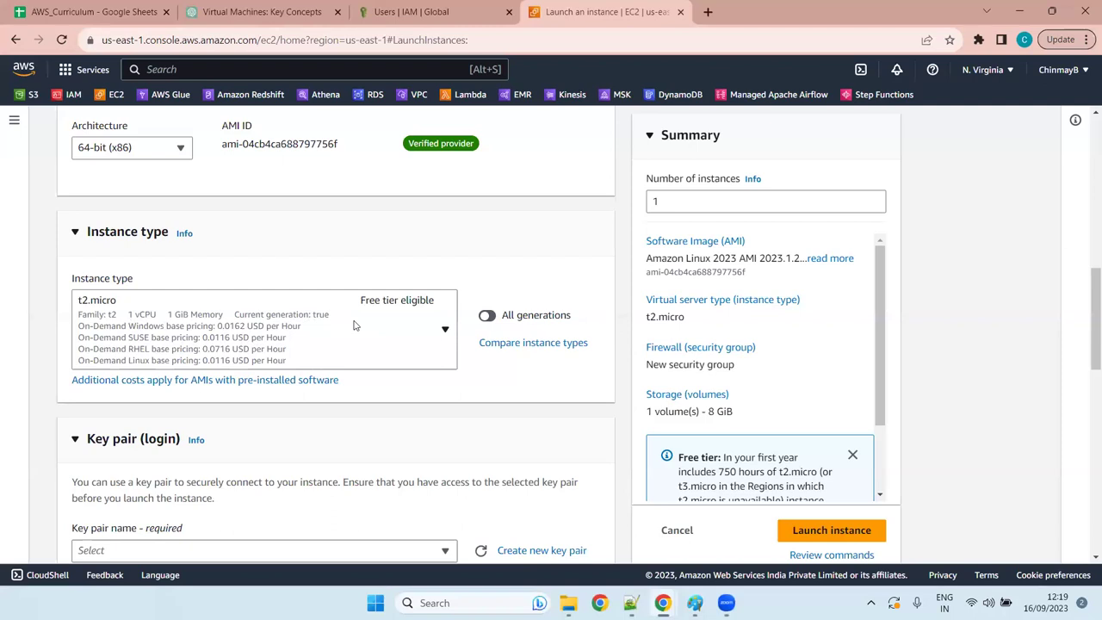
pyautogui.press('super+z')
pyautogui.press('super+Down')
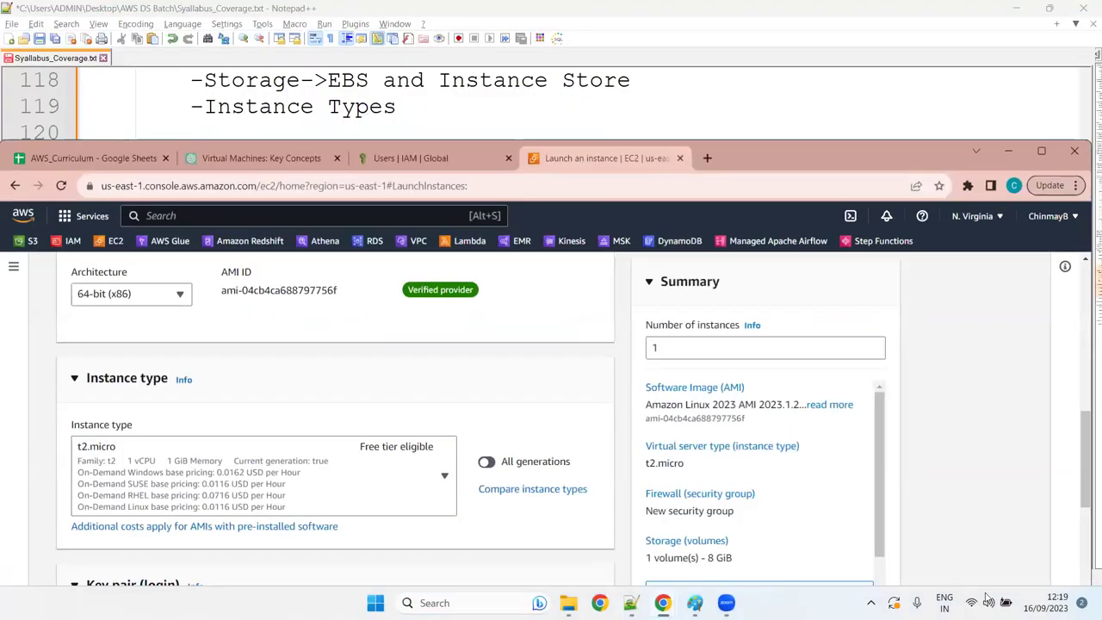
pyautogui.click(1047, 154)
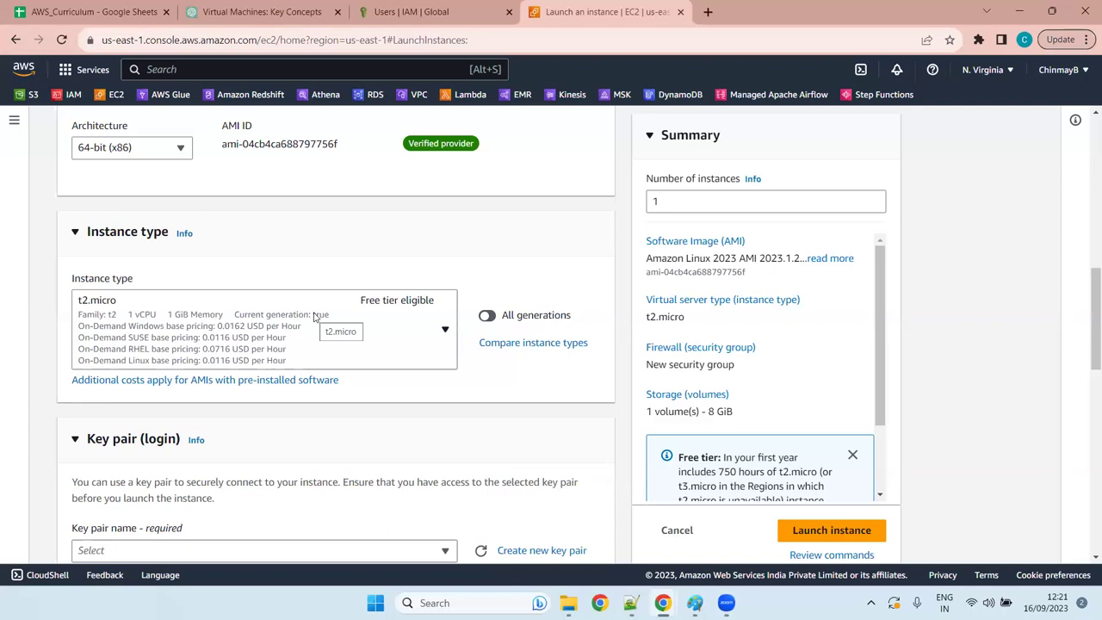
# Step: Open the form for creating a new key pair in the Key pair (login) section and name the key pair first_keypair
pyautogui.scroll(-7, 313, 315)
pyautogui.scroll(7, 312, 316)
pyautogui.moveTo(1087, 297); pyautogui.dragTo(1087, 323)
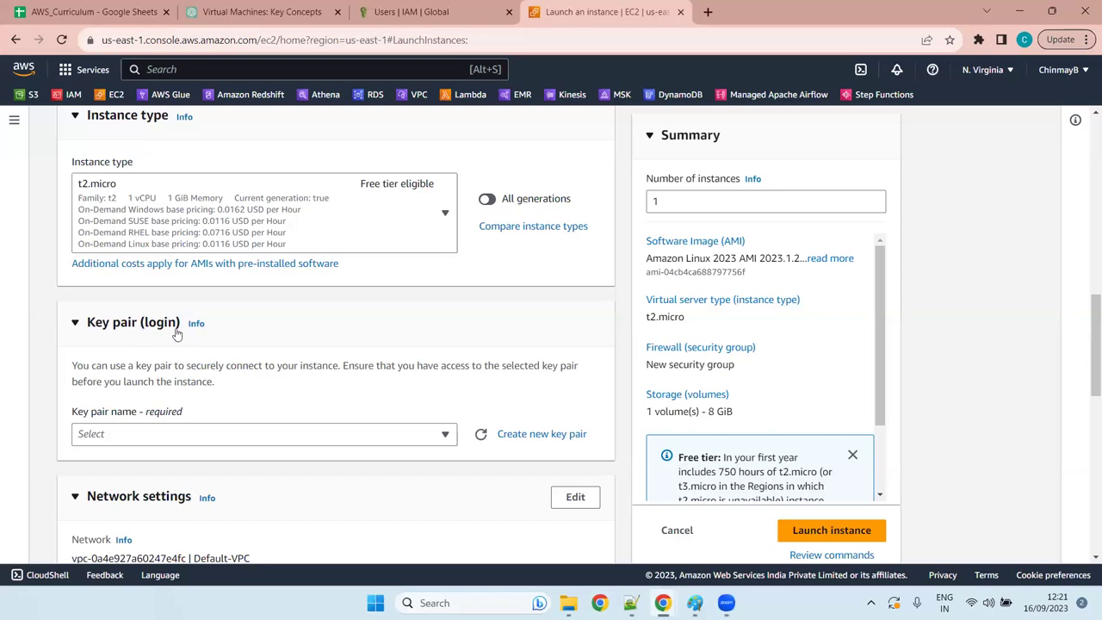
pyautogui.click(299, 438)
pyautogui.click(299, 439)
pyautogui.click(541, 435)
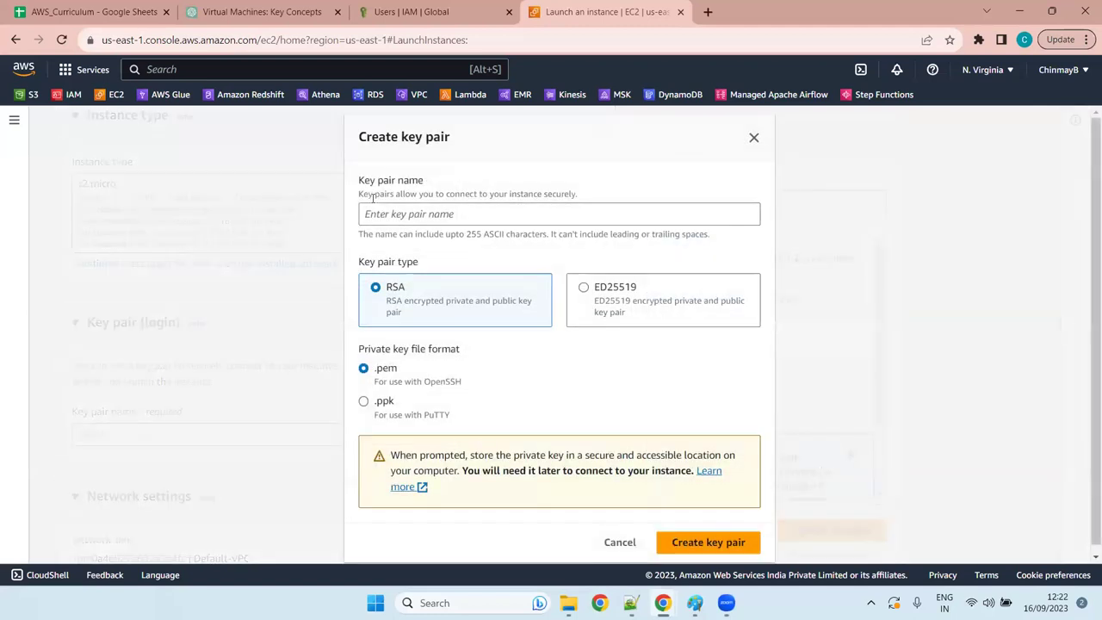
pyautogui.click(442, 215)
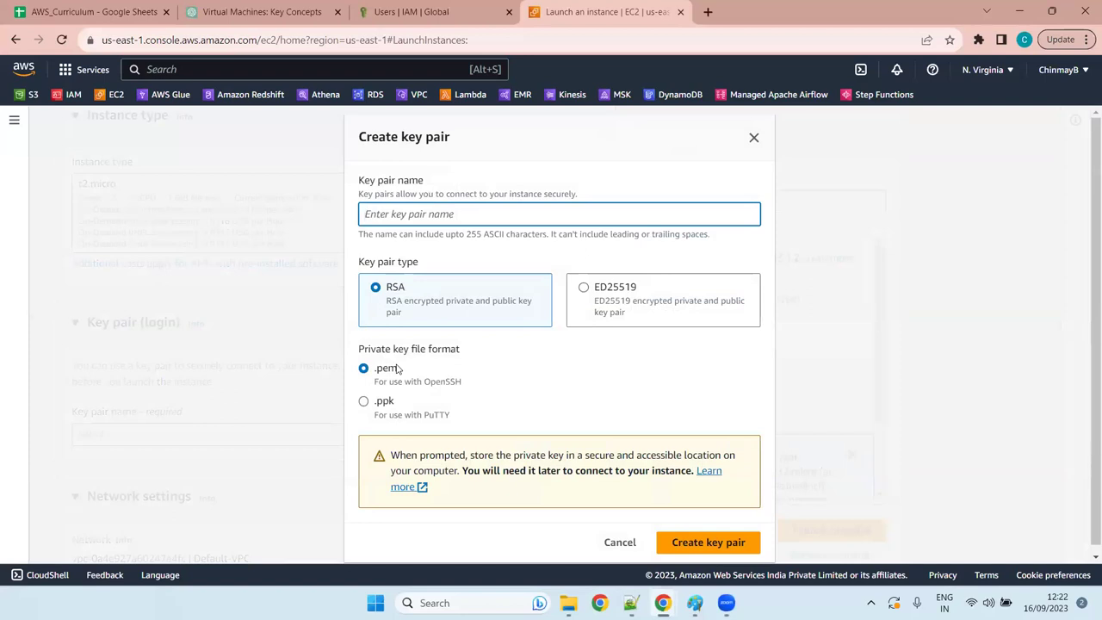
pyautogui.write('first_keypair')
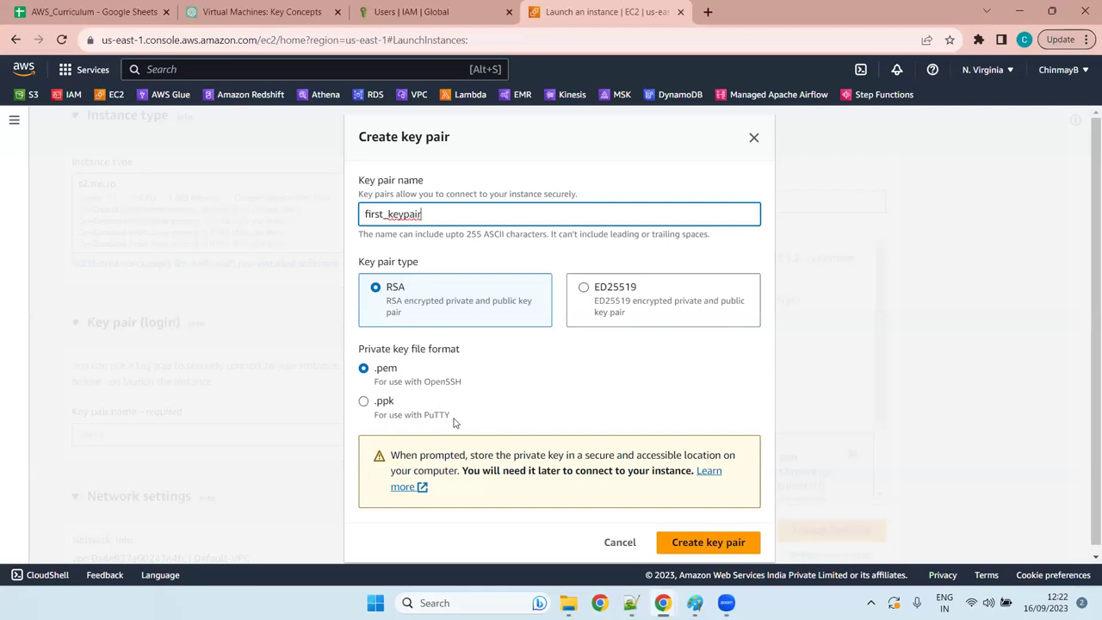
# Step: Switch to Notepad++ and highlight the "Ways of Connecting to Ec2 Instance" heading and the list of methods below it
pyautogui.click(631, 603)
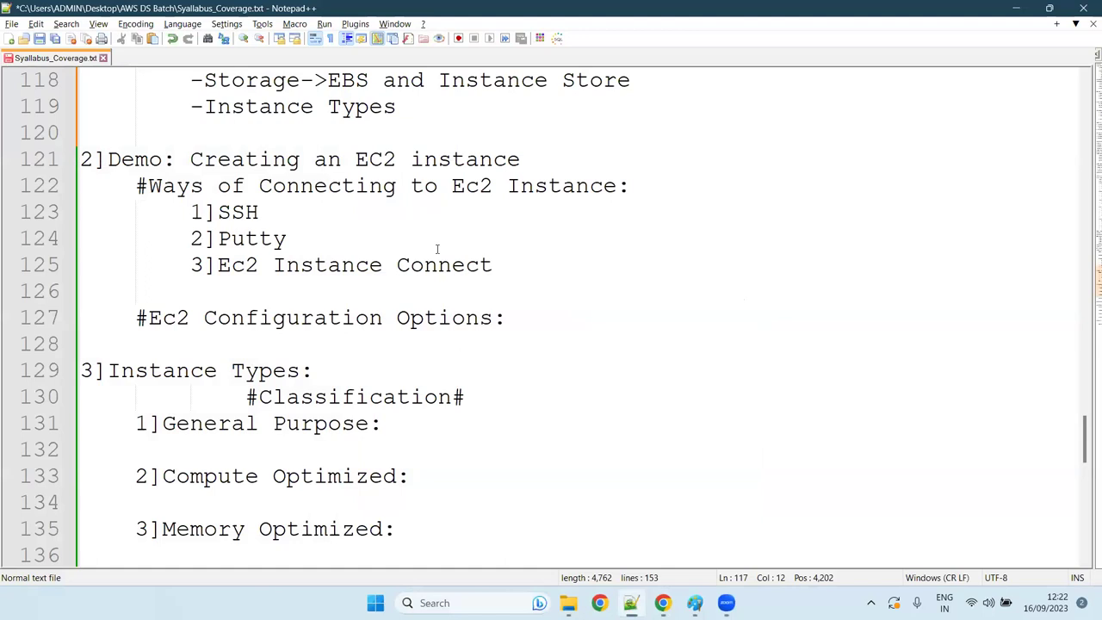
pyautogui.moveTo(633, 186); pyautogui.dragTo(151, 187)
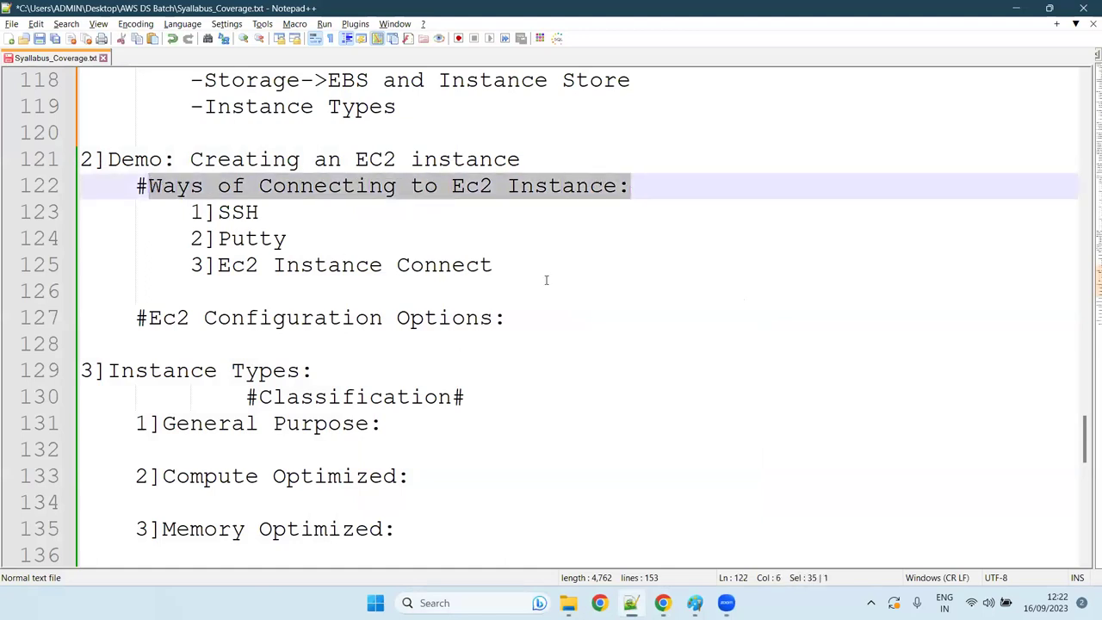
pyautogui.moveTo(494, 265); pyautogui.dragTo(65, 221)
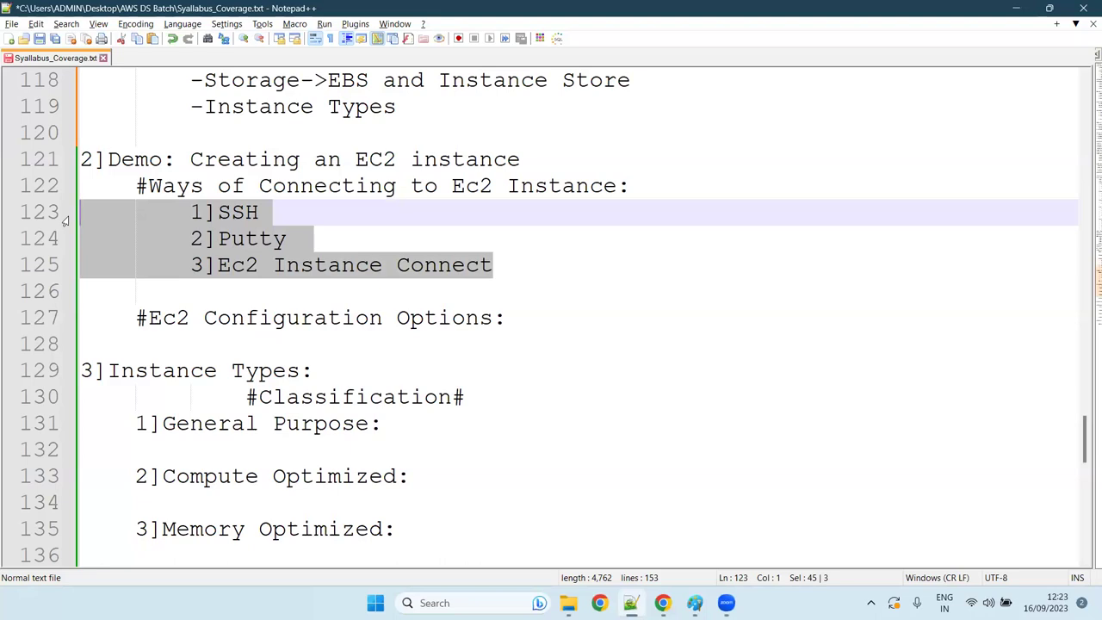
pyautogui.click(323, 208)
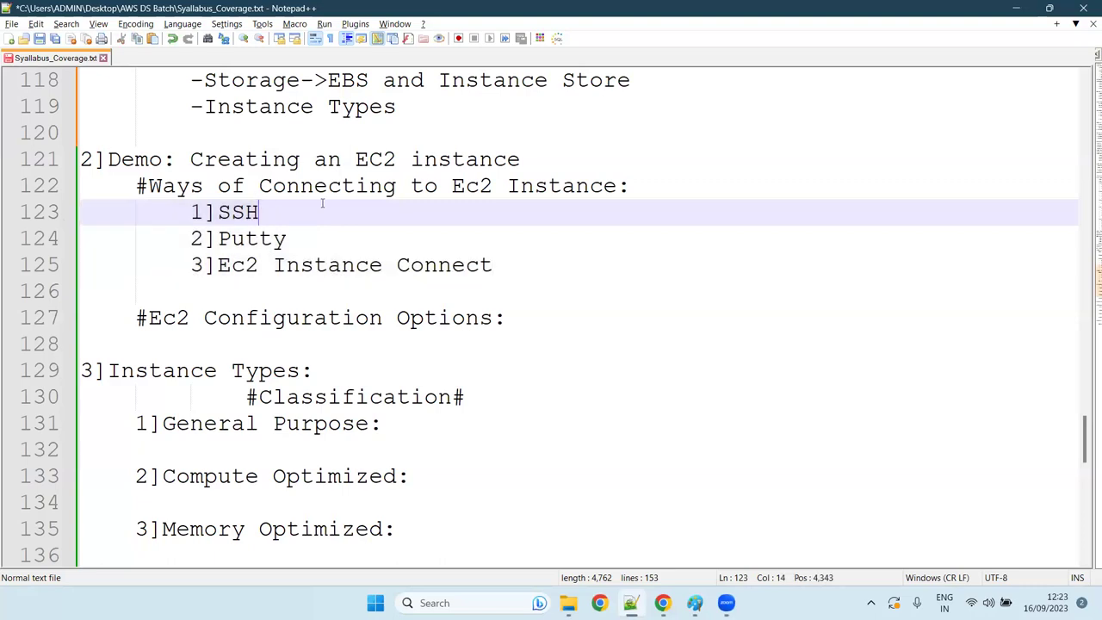
# Step: Highlight SSH, Putty and Ec2 Instance Connect one by one in the notes, and return to the key pair form in Chrome
pyautogui.moveTo(259, 212); pyautogui.dragTo(218, 213)
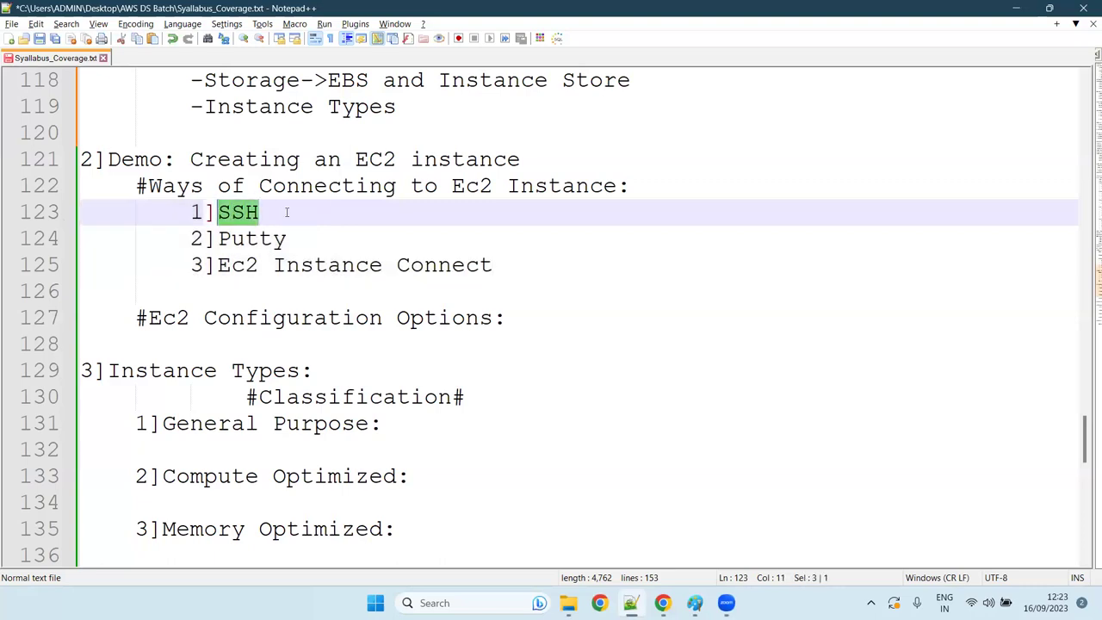
pyautogui.moveTo(300, 239); pyautogui.dragTo(218, 239)
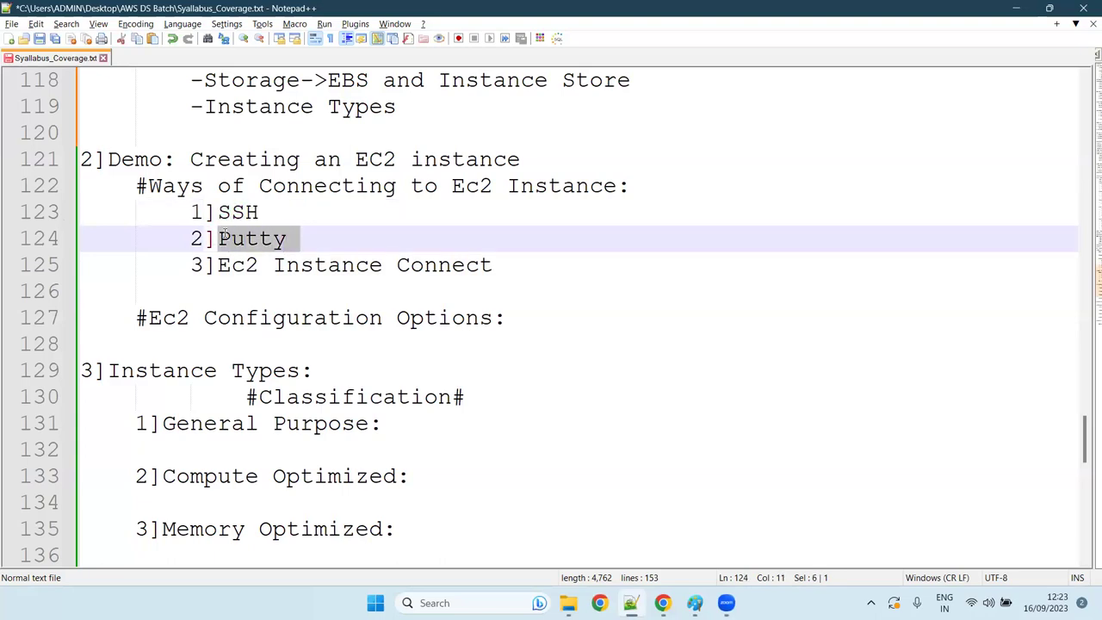
pyautogui.click(293, 238)
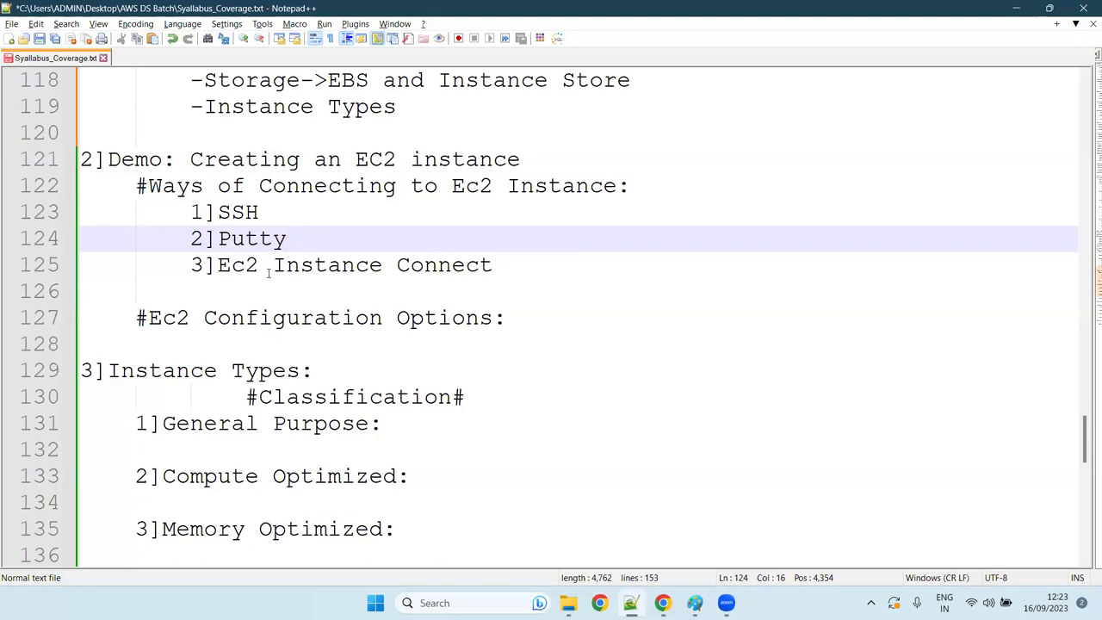
pyautogui.moveTo(492, 265); pyautogui.dragTo(217, 267)
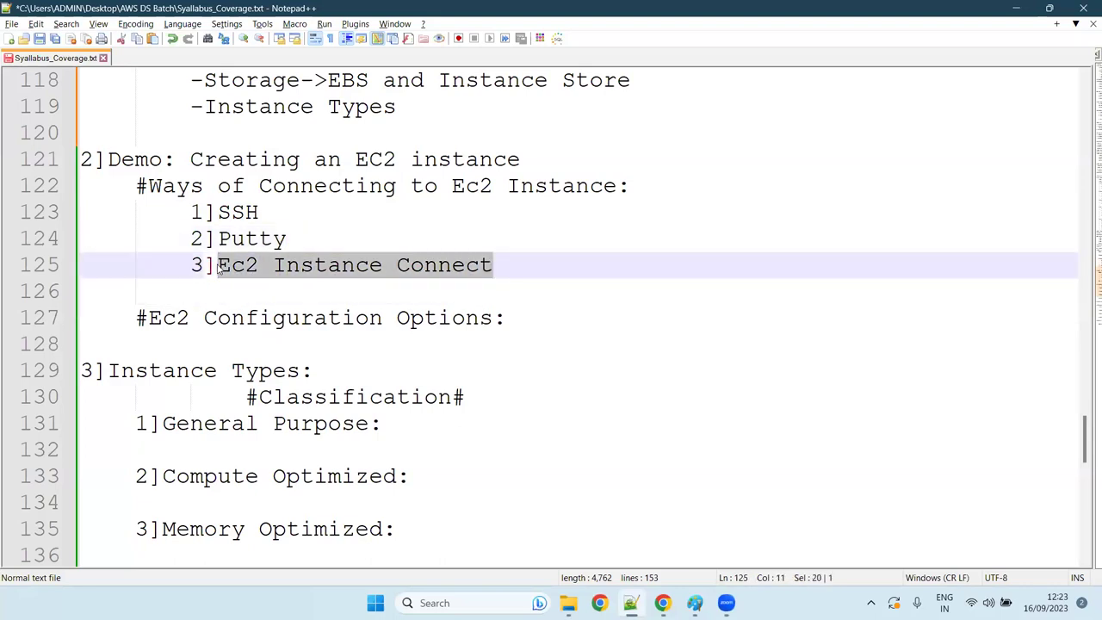
pyautogui.click(523, 268)
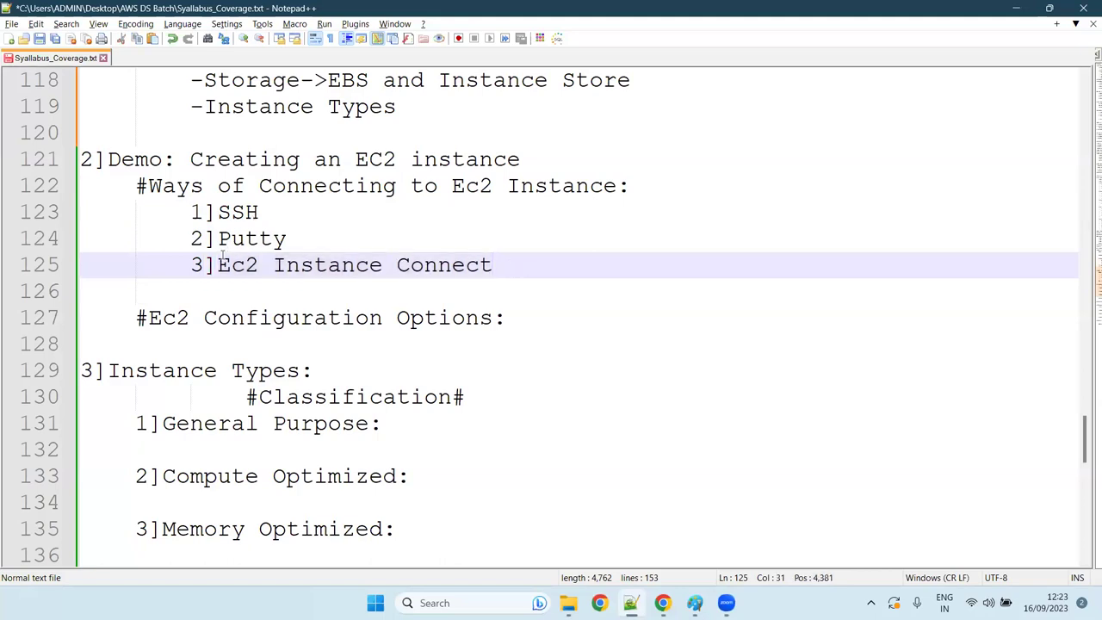
pyautogui.keyDown('shift'); pyautogui.click(193, 212); pyautogui.keyUp('shift')
pyautogui.keyDown('shift'); pyautogui.click(217, 266); pyautogui.keyUp('shift')
pyautogui.click(285, 212)
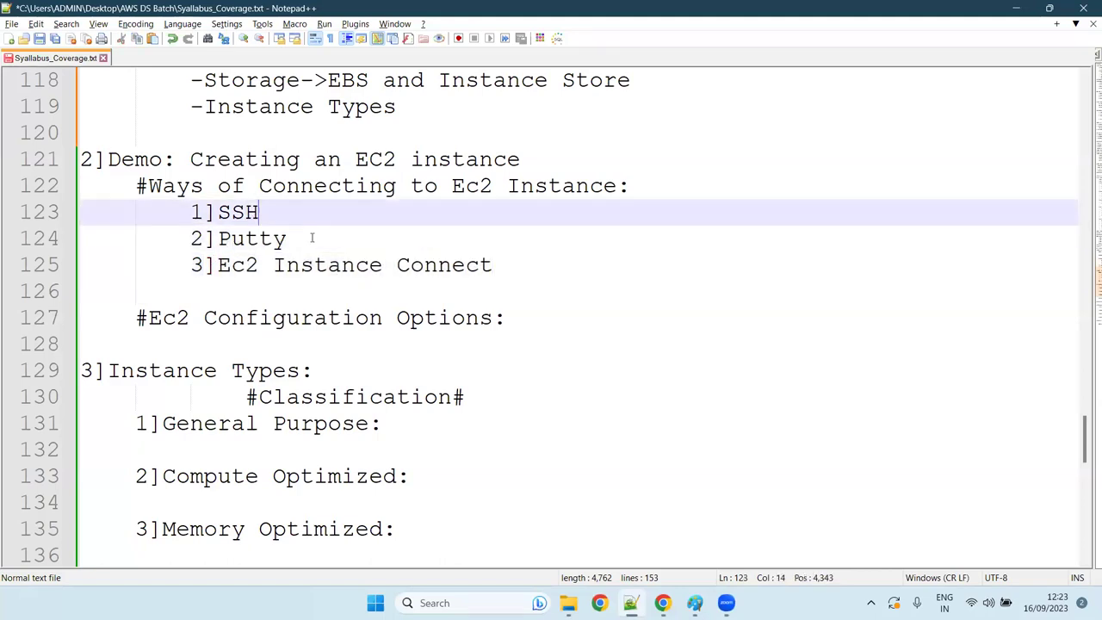
pyautogui.click(312, 238)
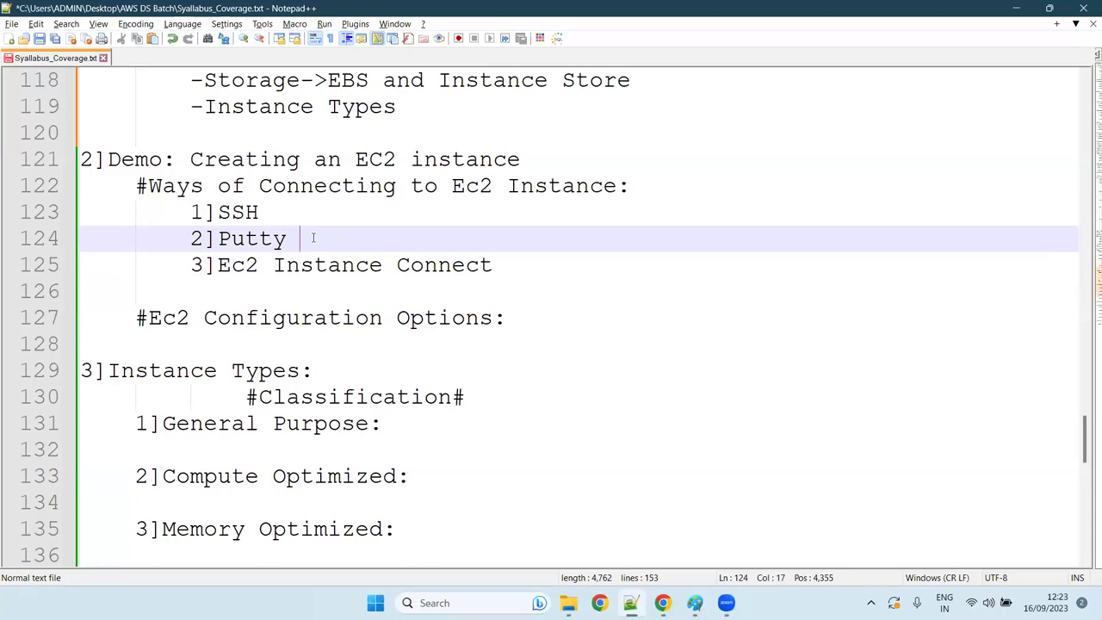
pyautogui.hotkey('alt', 'Tab')
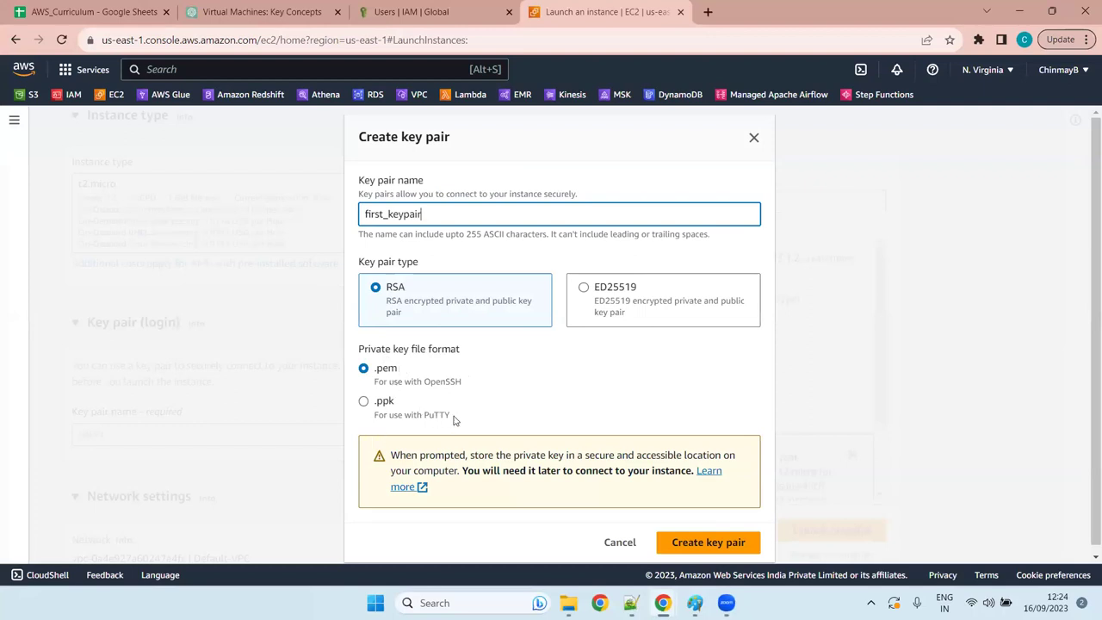
# Step: Keep the RSA type and the .pem private key format for first_keypair, and create the key pair
pyautogui.click(363, 403)
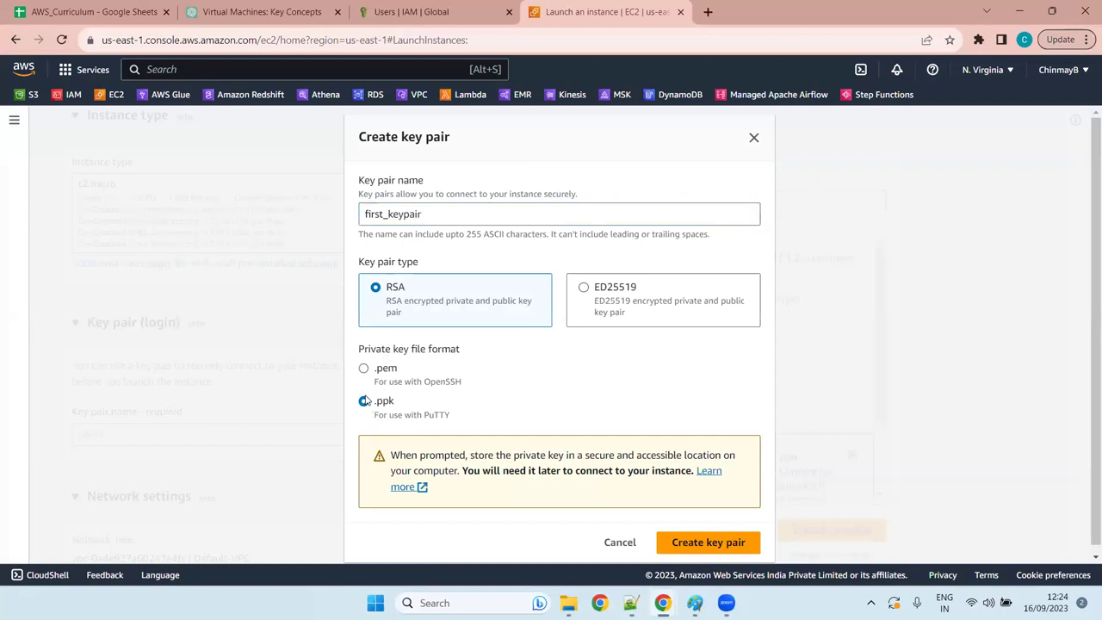
pyautogui.click(386, 371)
pyautogui.scroll(-1, 549, 389)
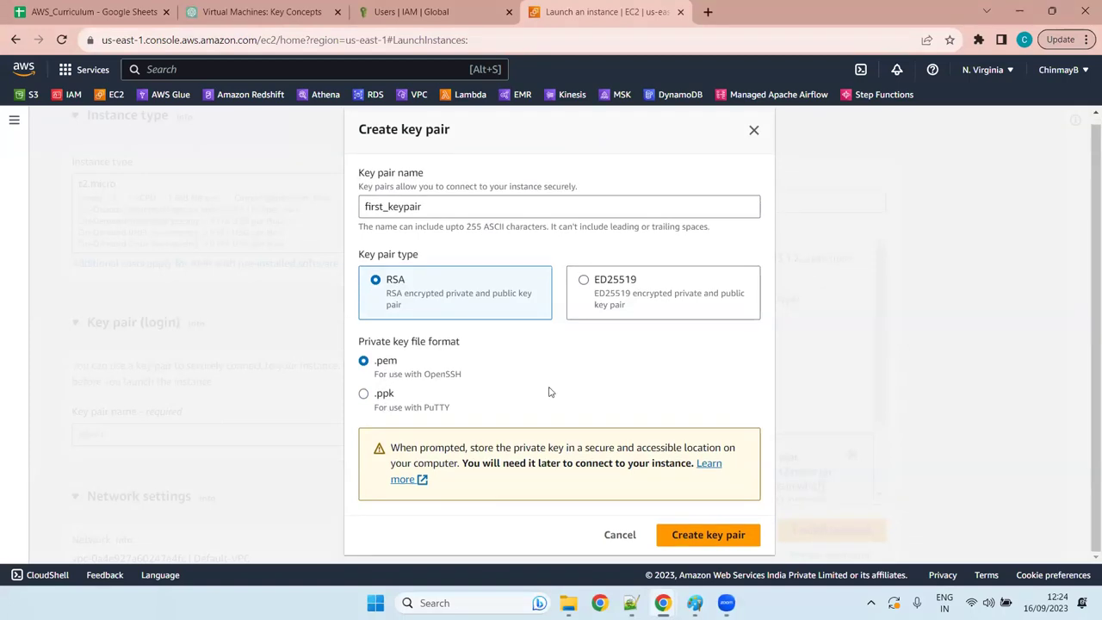
pyautogui.click(712, 535)
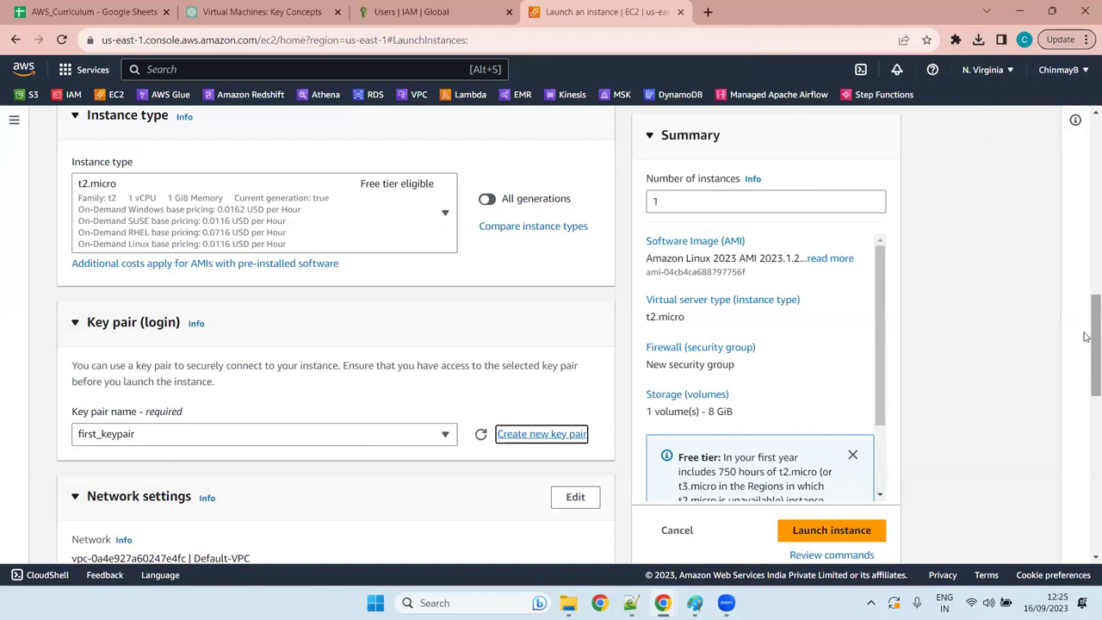
# Step: Examine the Network settings section and highlight the VPC ID of the Default-VPC network
pyautogui.scroll(-5, 1087, 336)
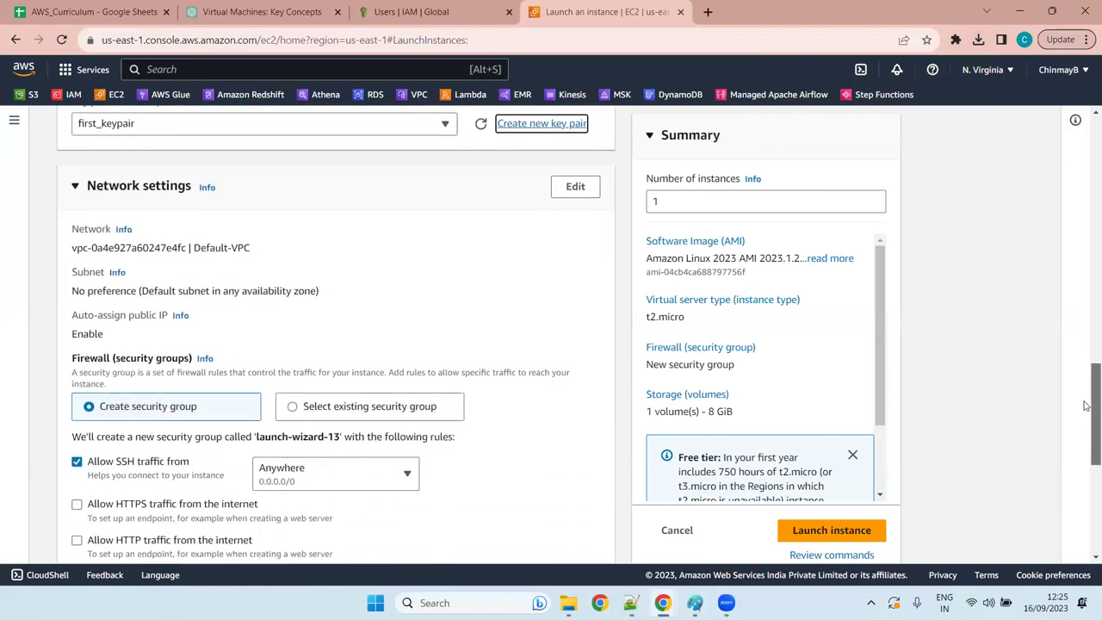
pyautogui.scroll(-1, 1086, 405)
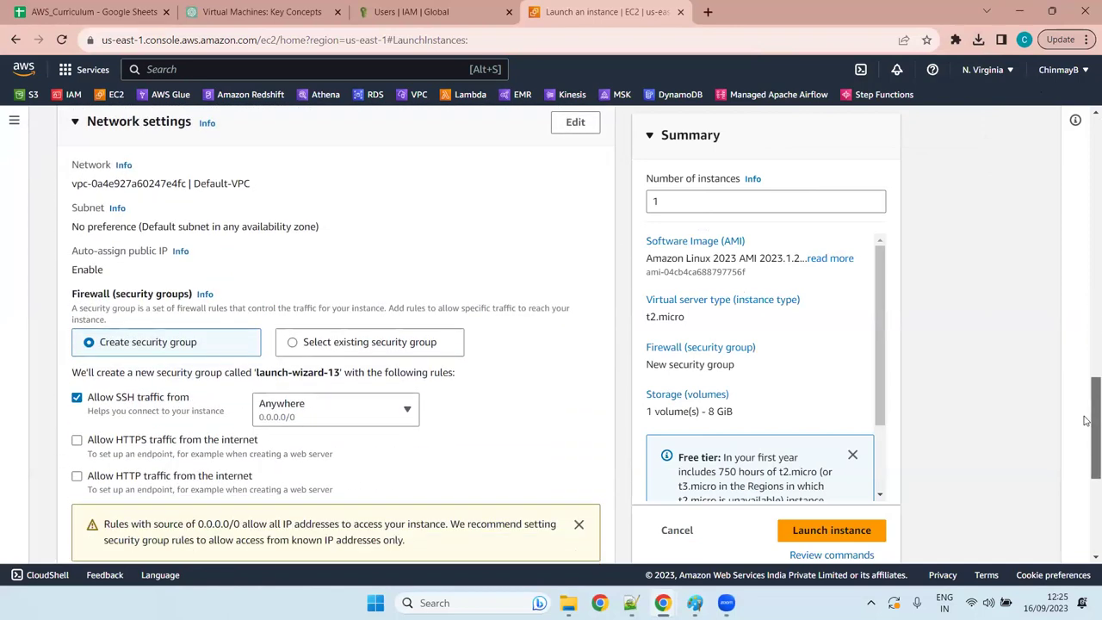
pyautogui.scroll(1, 1086, 405)
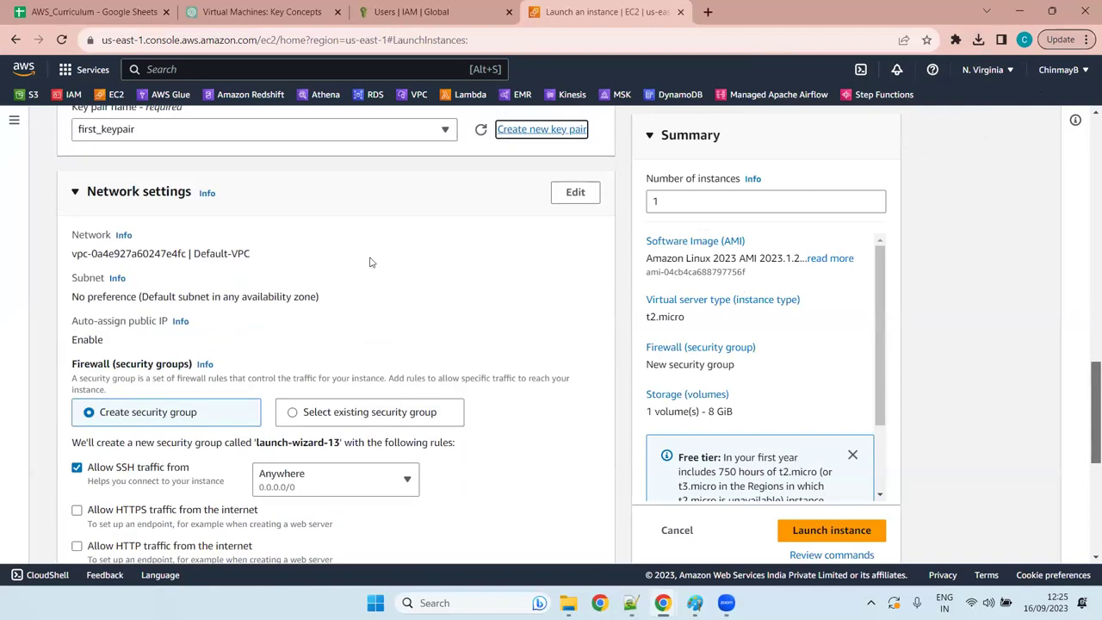
pyautogui.click(272, 247)
pyautogui.moveTo(251, 255); pyautogui.dragTo(65, 265)
pyautogui.click(175, 259)
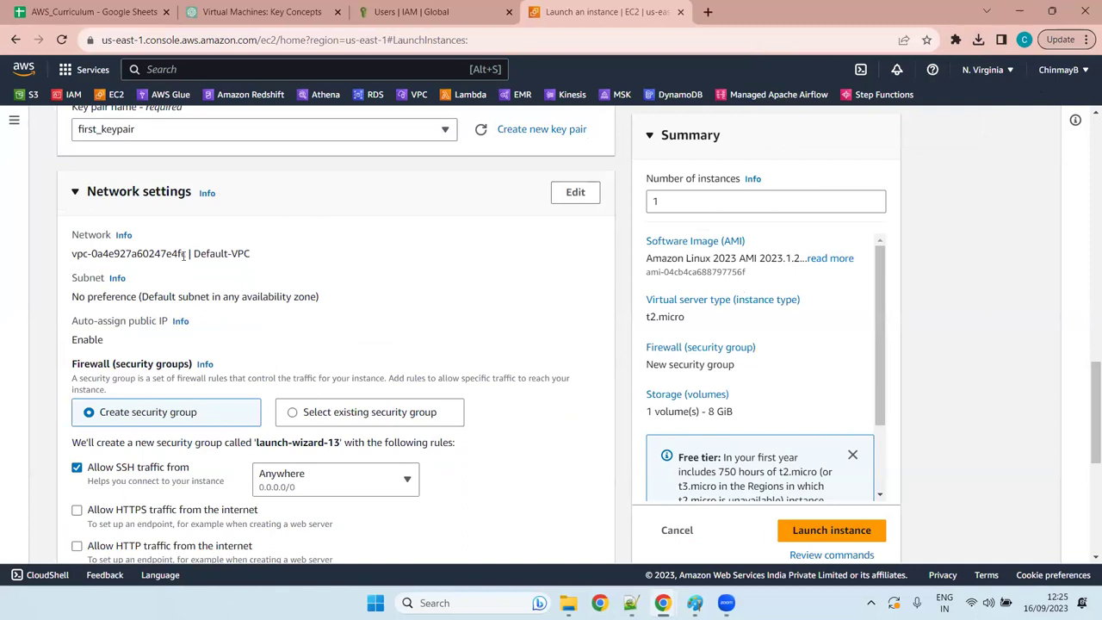
pyautogui.moveTo(186, 255); pyautogui.dragTo(68, 256)
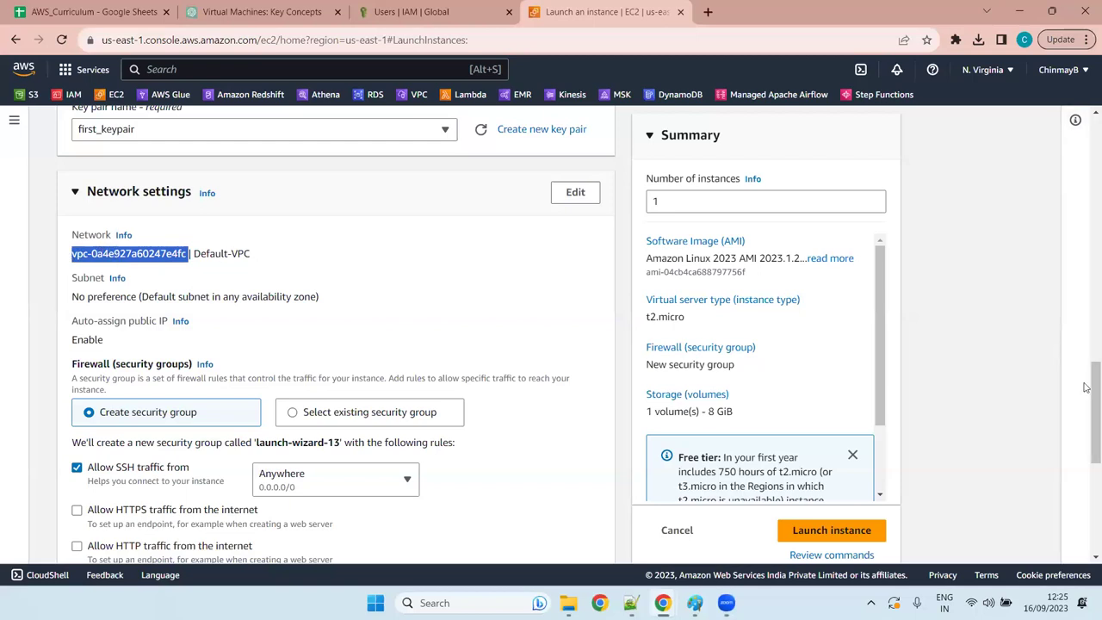
# Step: Examine the firewall (security groups) options and dismiss the warning about rules with source 0.0.0.0/0
pyautogui.moveTo(1086, 388); pyautogui.dragTo(1086, 395)
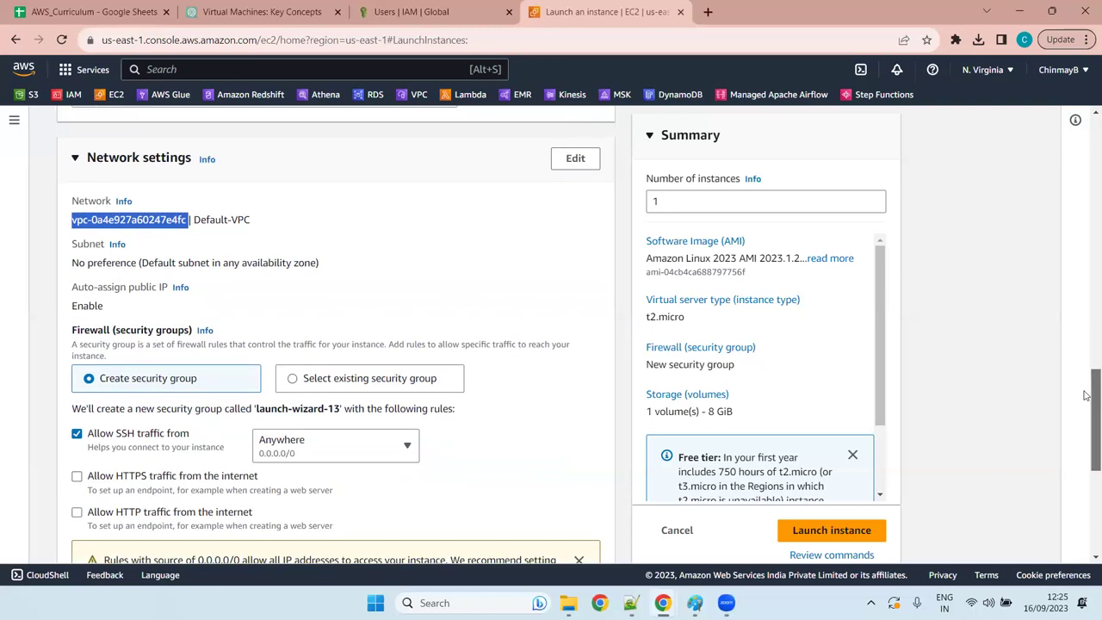
pyautogui.moveTo(1086, 395); pyautogui.dragTo(1086, 399)
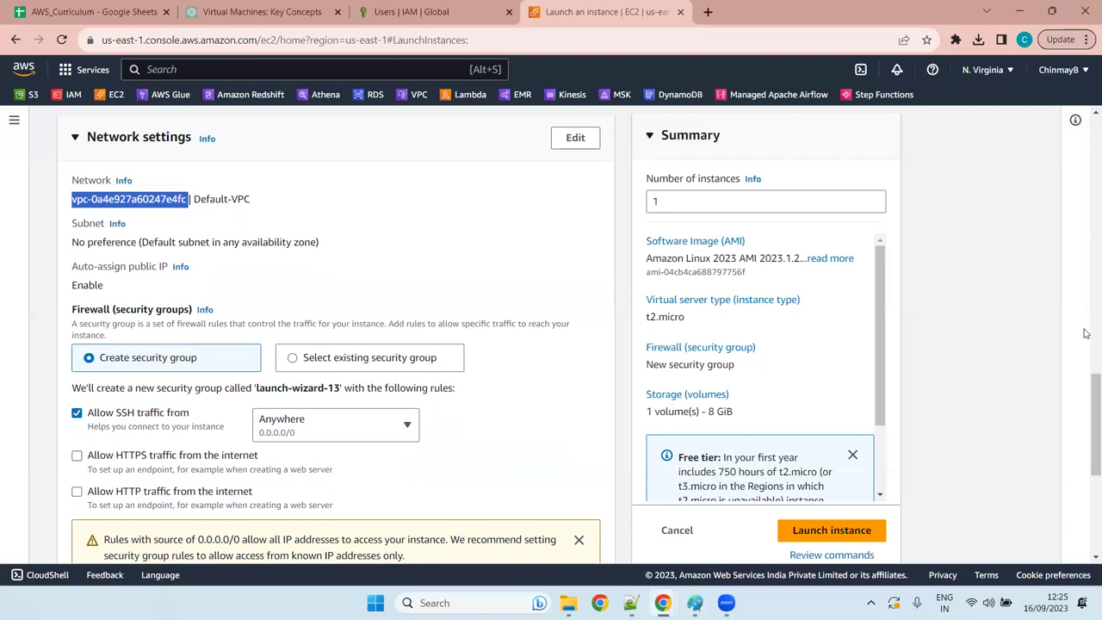
pyautogui.moveTo(1086, 399); pyautogui.dragTo(1087, 416)
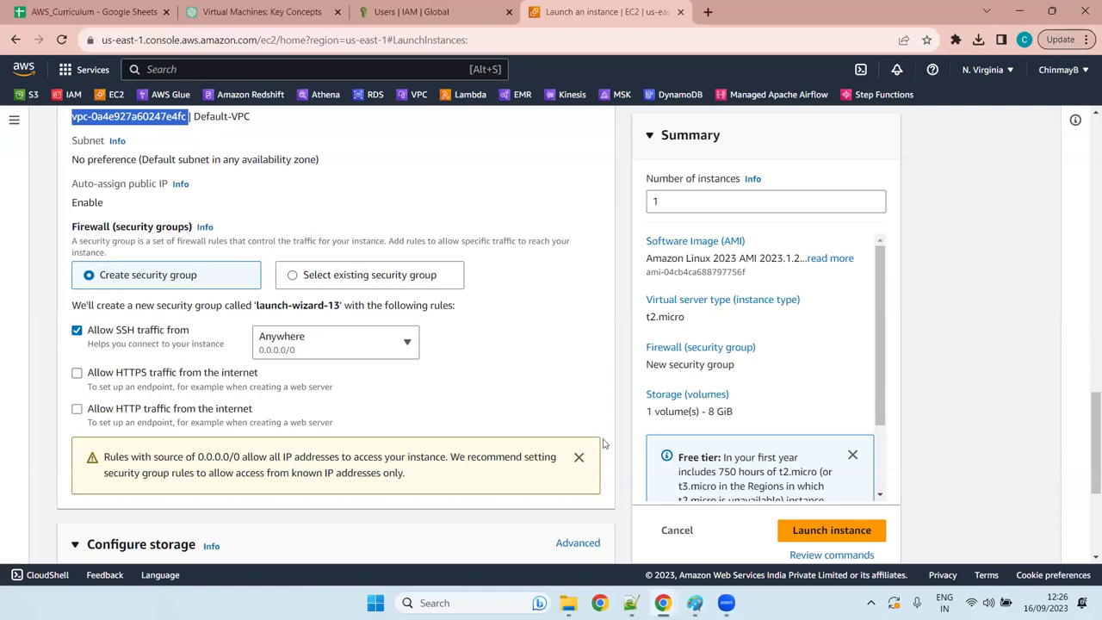
pyautogui.click(579, 457)
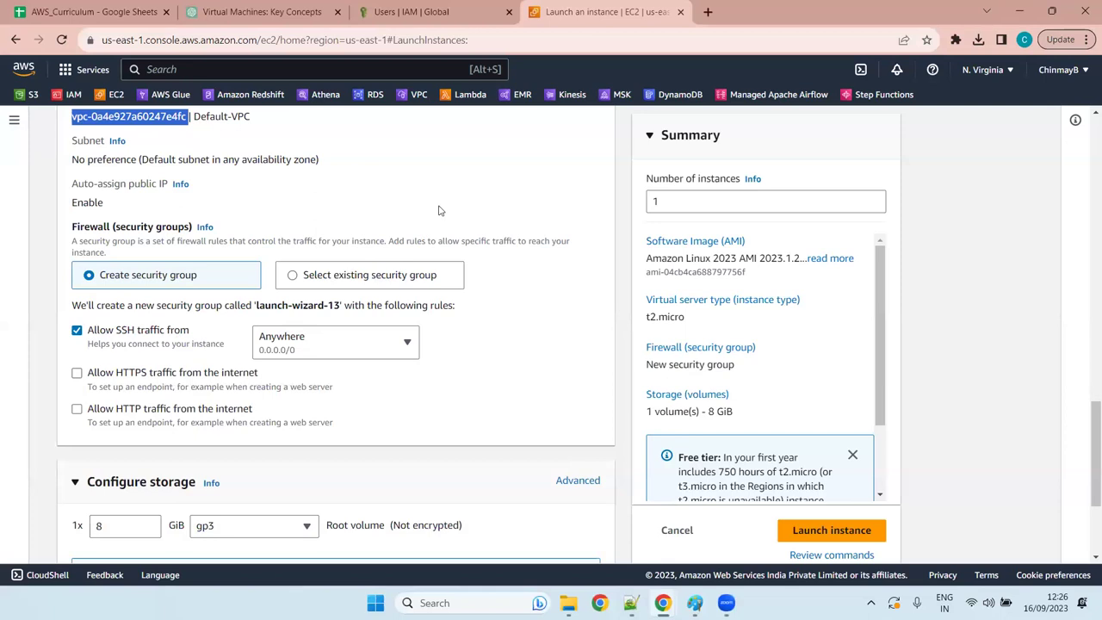
# Step: Review the launch form down to Configure storage, view the root volume types while keeping gp3, and highlight the free tier storage note
pyautogui.scroll(-2, 436, 188)
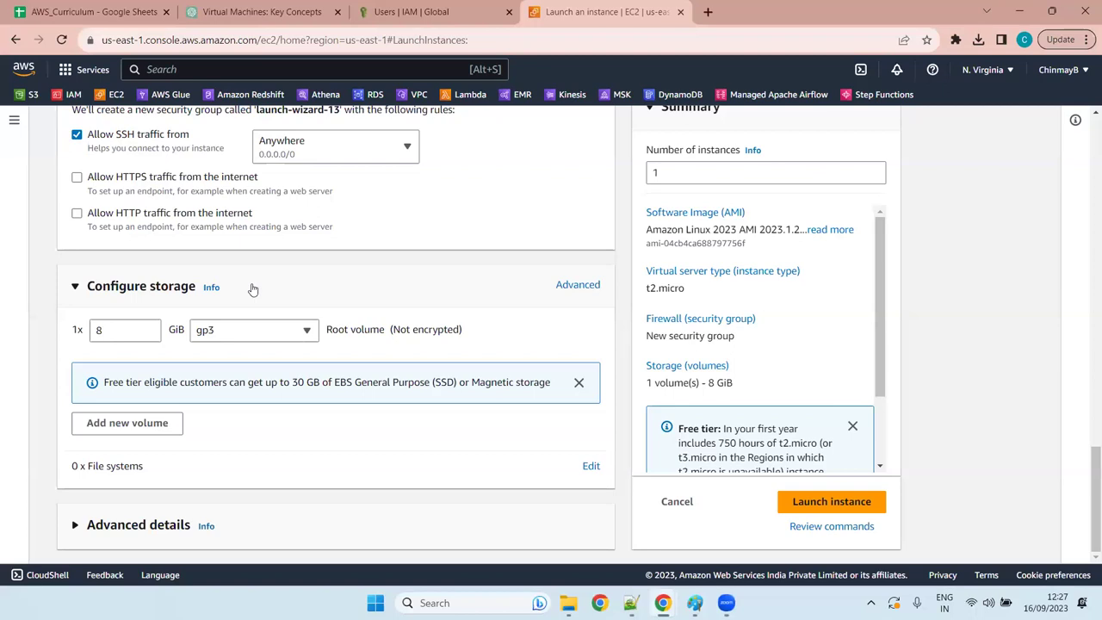
pyautogui.scroll(15, 344, 224)
pyautogui.scroll(-4, 342, 233)
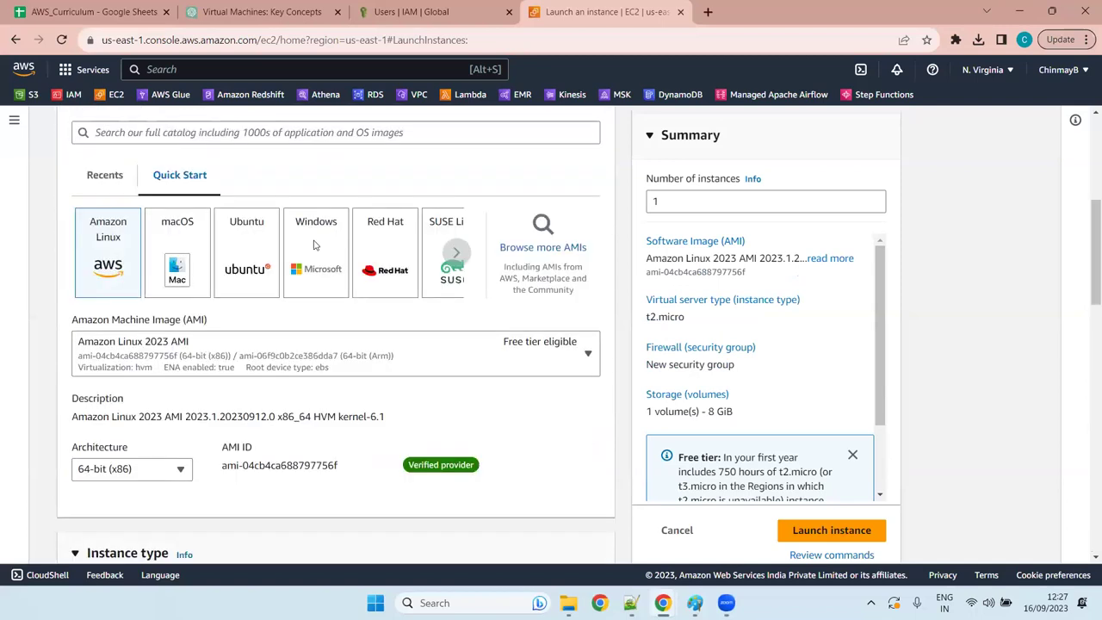
pyautogui.scroll(-4, 314, 245)
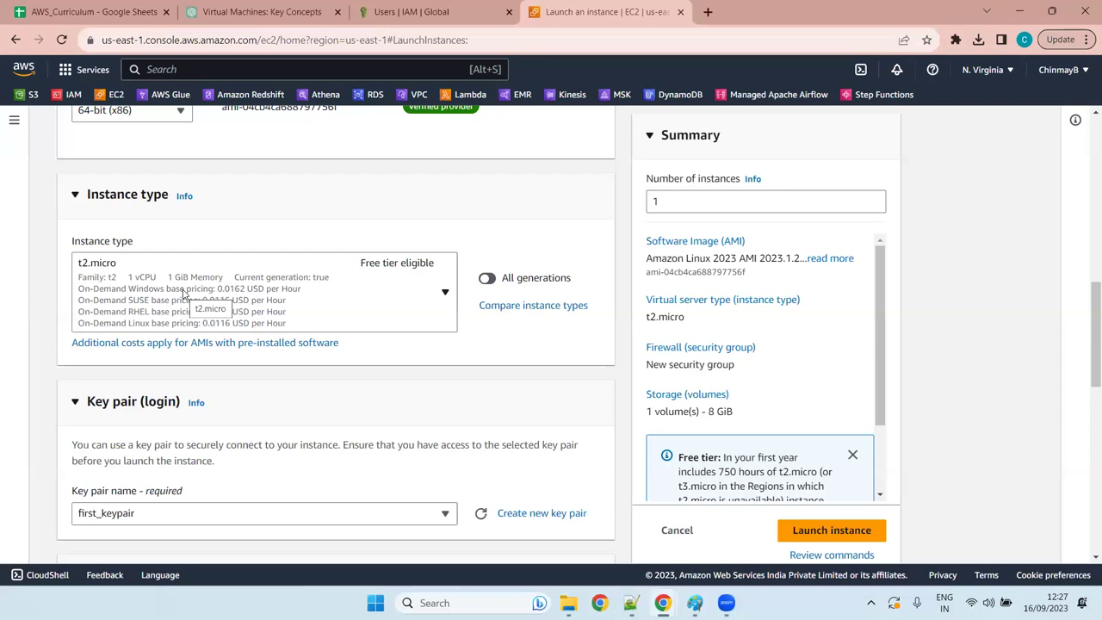
pyautogui.scroll(-8, 183, 292)
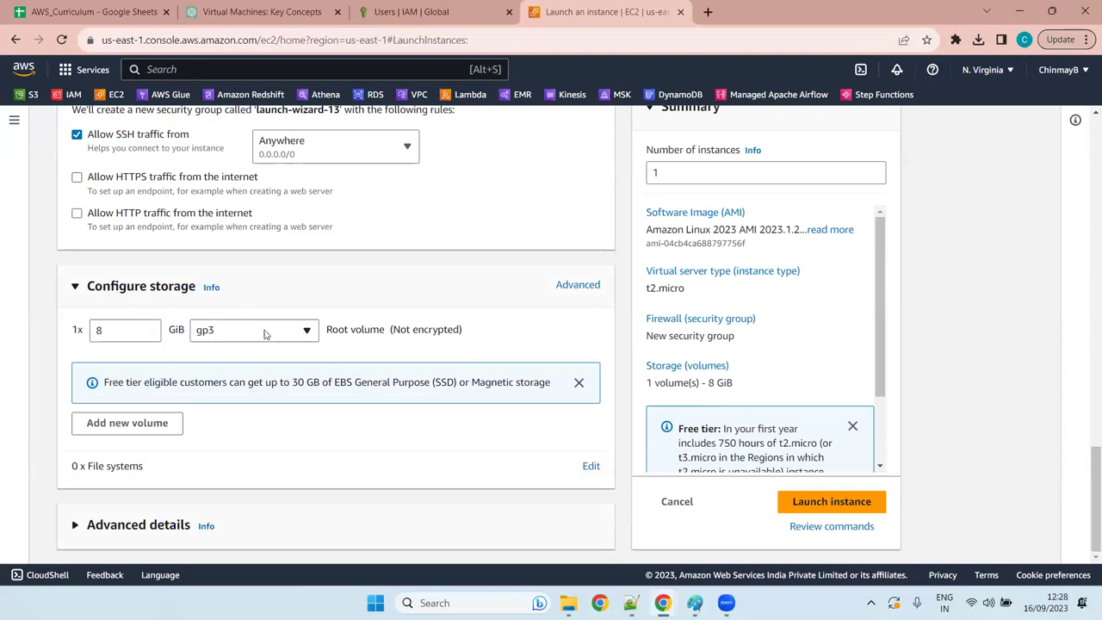
pyautogui.click(265, 334)
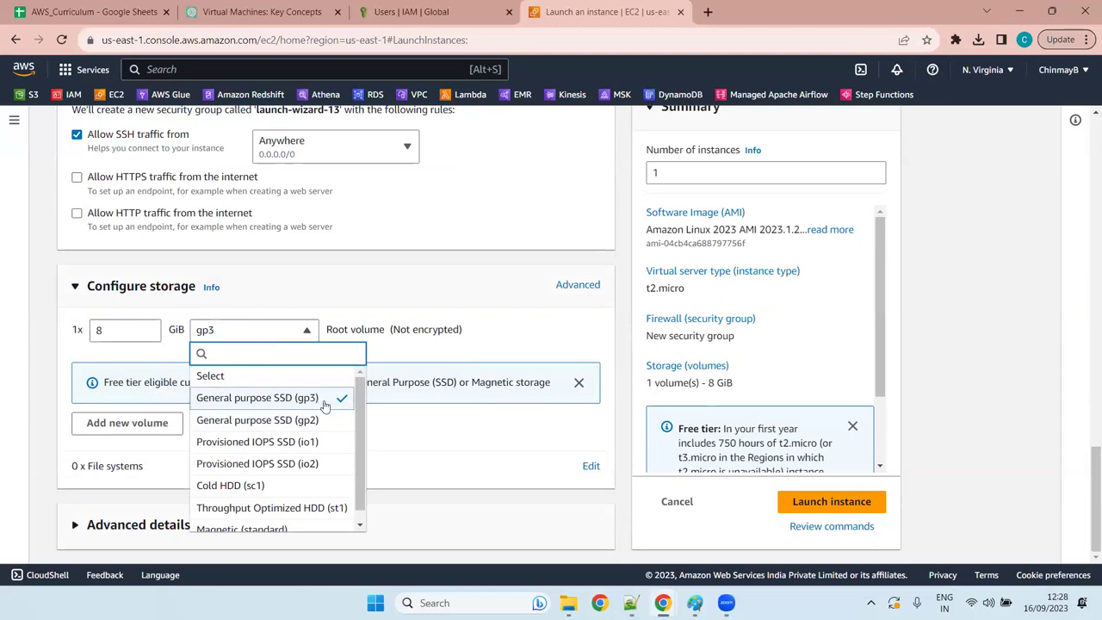
pyautogui.scroll(-1, 356, 414)
pyautogui.scroll(1, 357, 415)
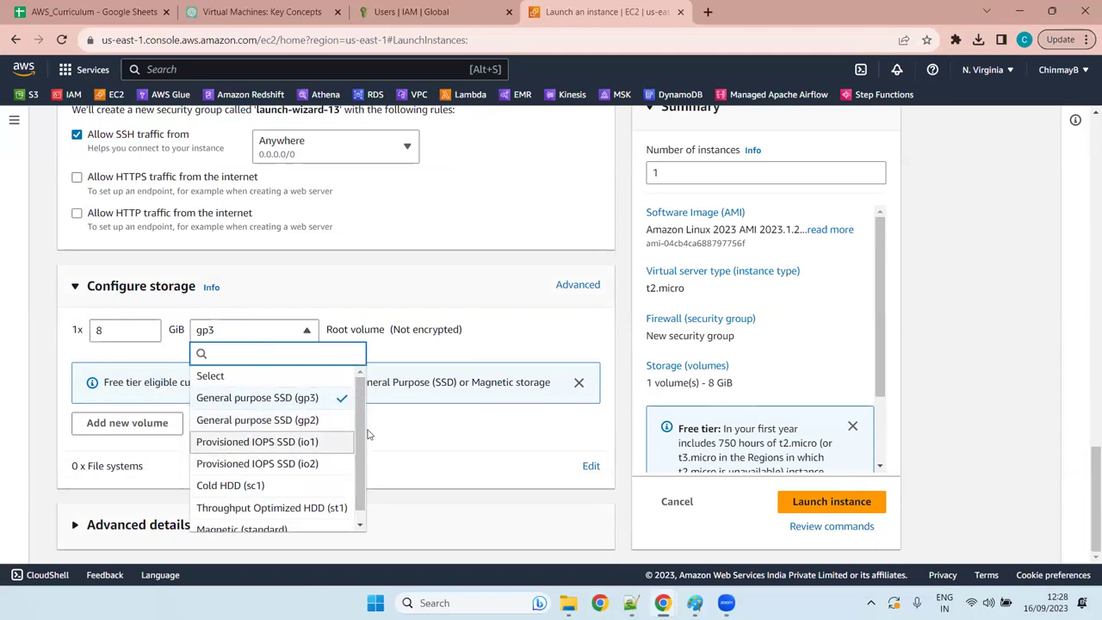
pyautogui.scroll(-1, 355, 451)
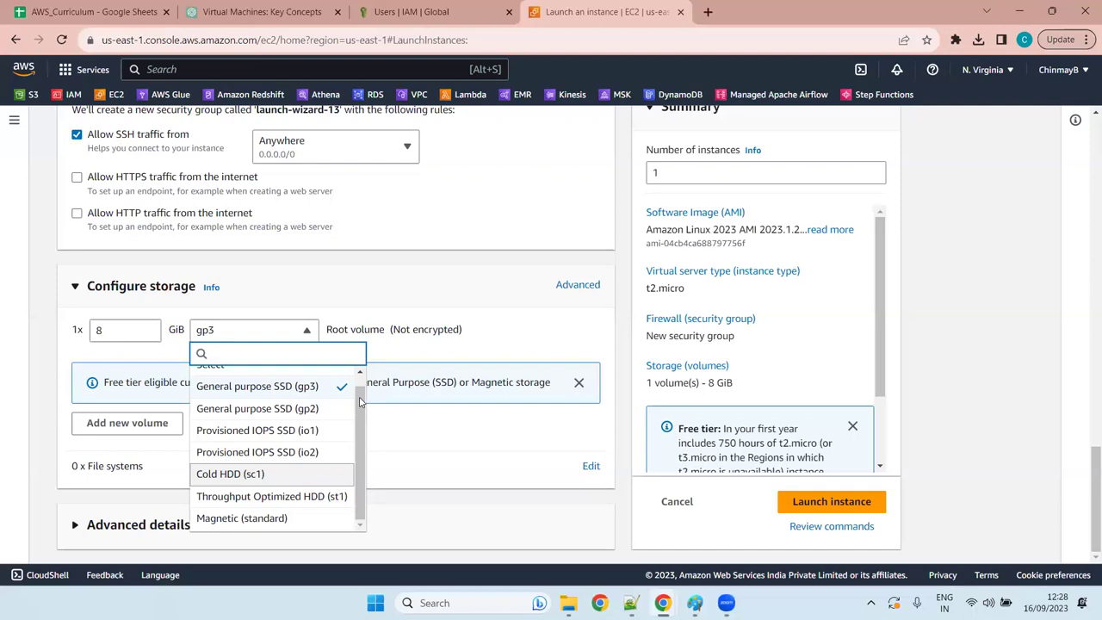
pyautogui.scroll(1, 361, 381)
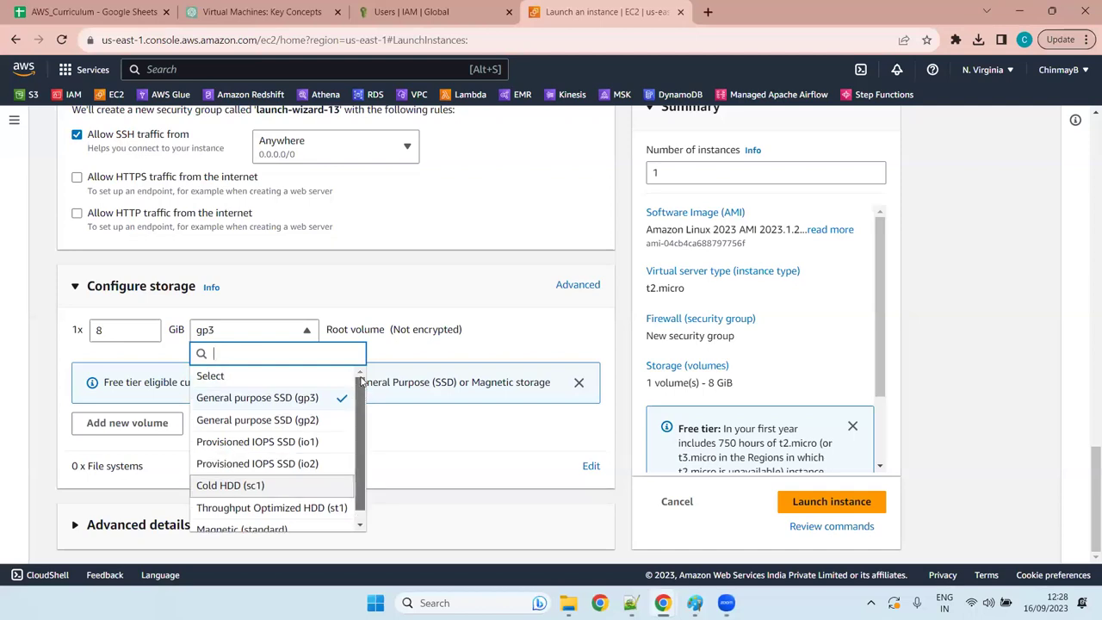
pyautogui.click(263, 331)
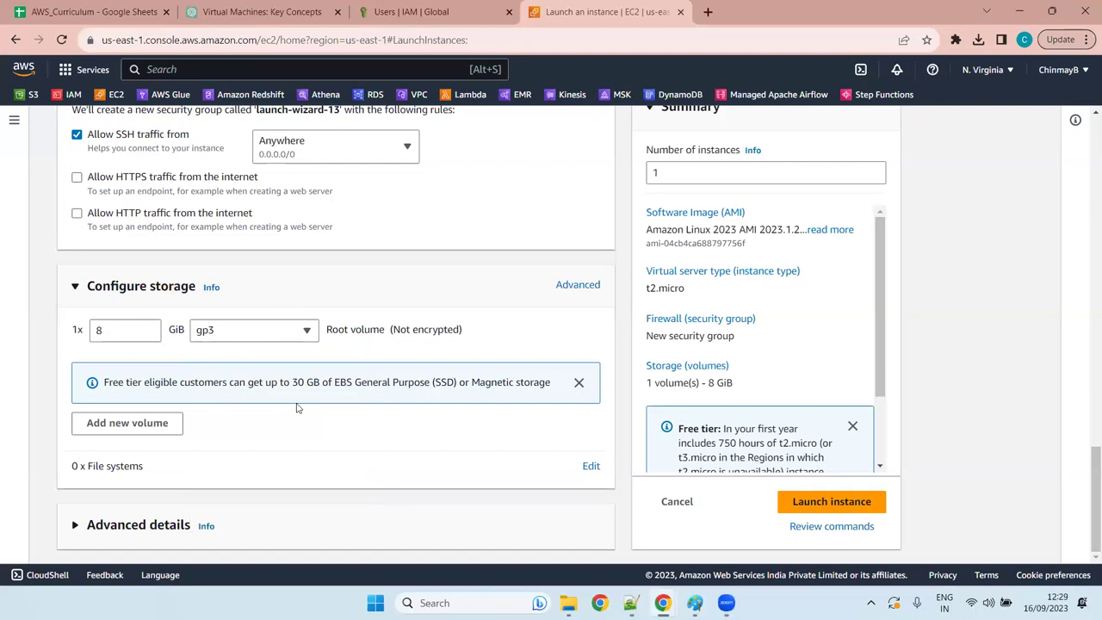
pyautogui.moveTo(103, 381)
pyautogui.mouseDown()
pyautogui.moveTo(461, 381)
pyautogui.moveTo(93, 383)
pyautogui.mouseUp()
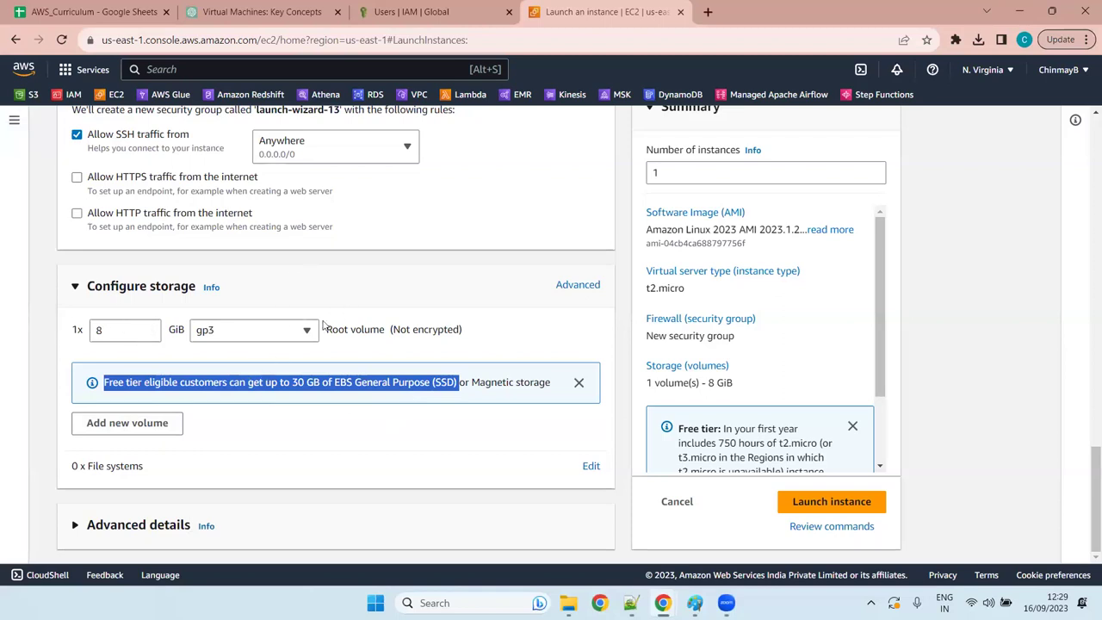
# Step: Expand Advanced details, examine its options down to the end, and highlight the optional User data heading
pyautogui.click(109, 525)
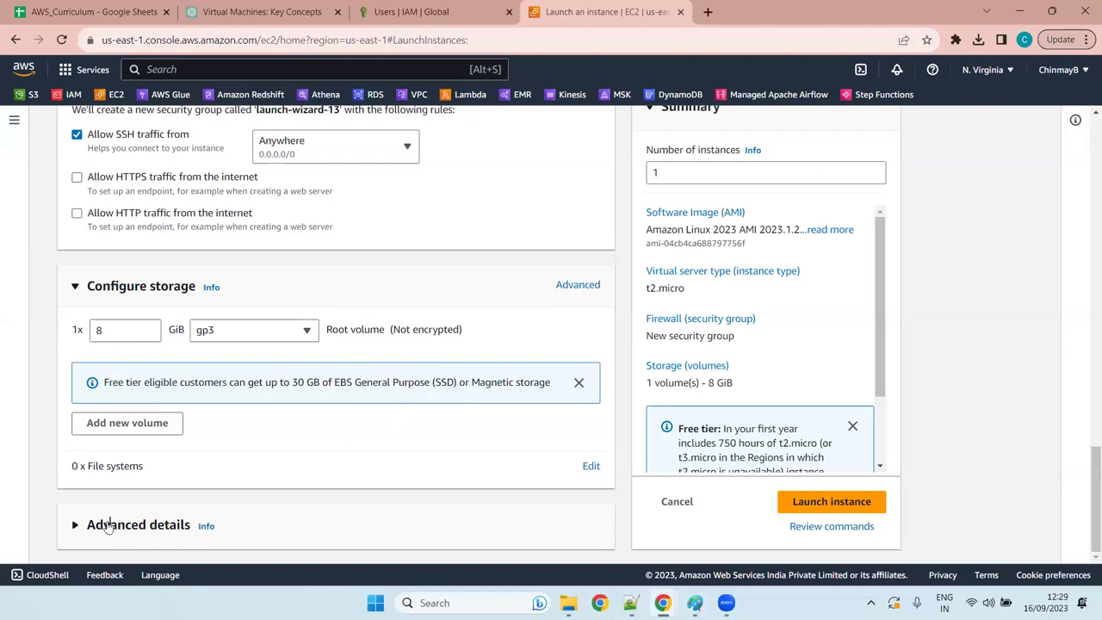
pyautogui.click(109, 524)
pyautogui.scroll(-4, 253, 408)
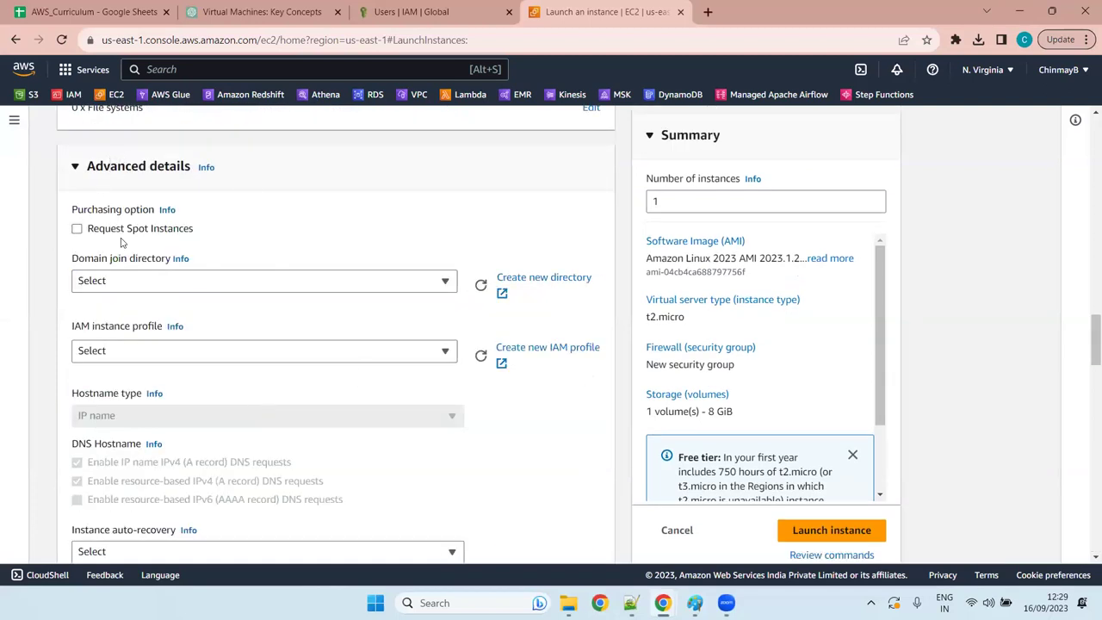
pyautogui.scroll(-4, 232, 259)
pyautogui.scroll(-10, 235, 260)
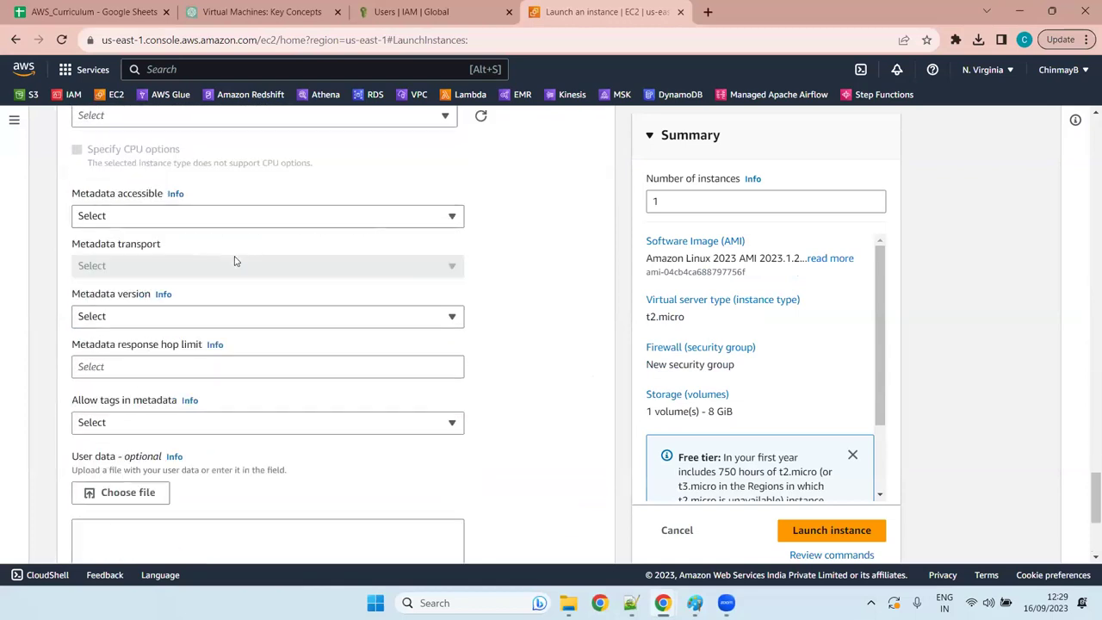
pyautogui.scroll(-3, 235, 260)
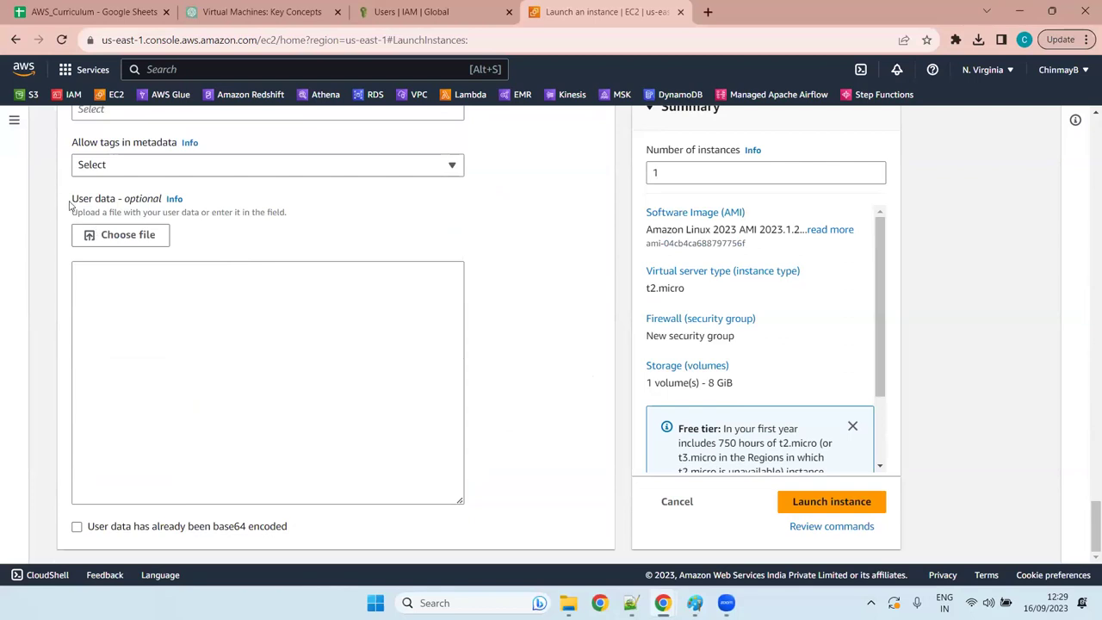
pyautogui.moveTo(73, 198); pyautogui.dragTo(172, 200)
pyautogui.click(364, 216)
pyautogui.scroll(4, 364, 216)
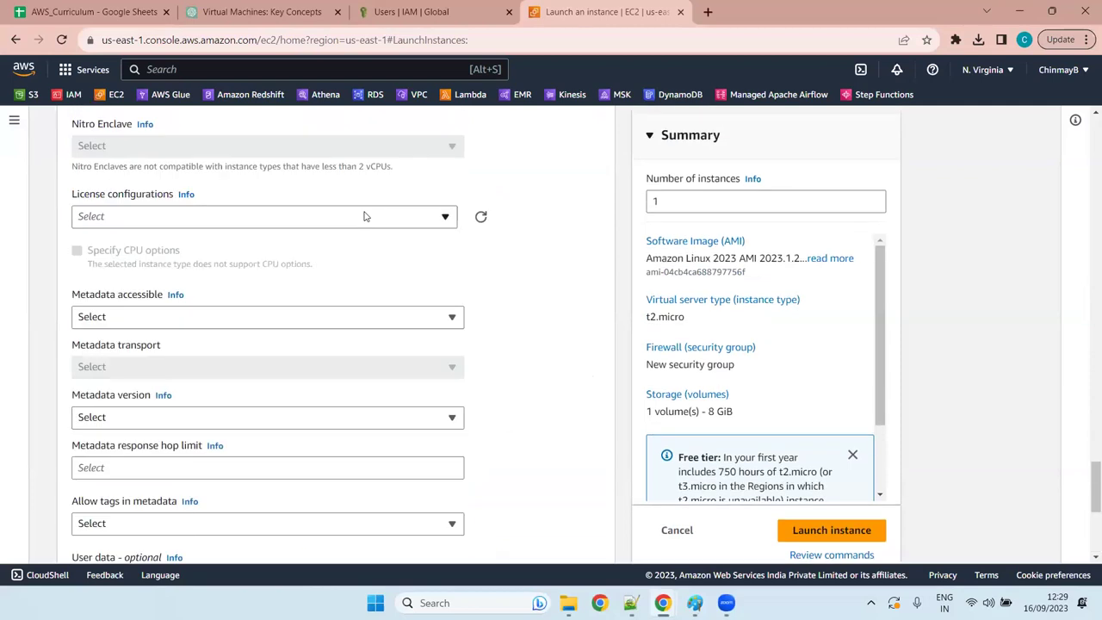
pyautogui.scroll(-4, 363, 216)
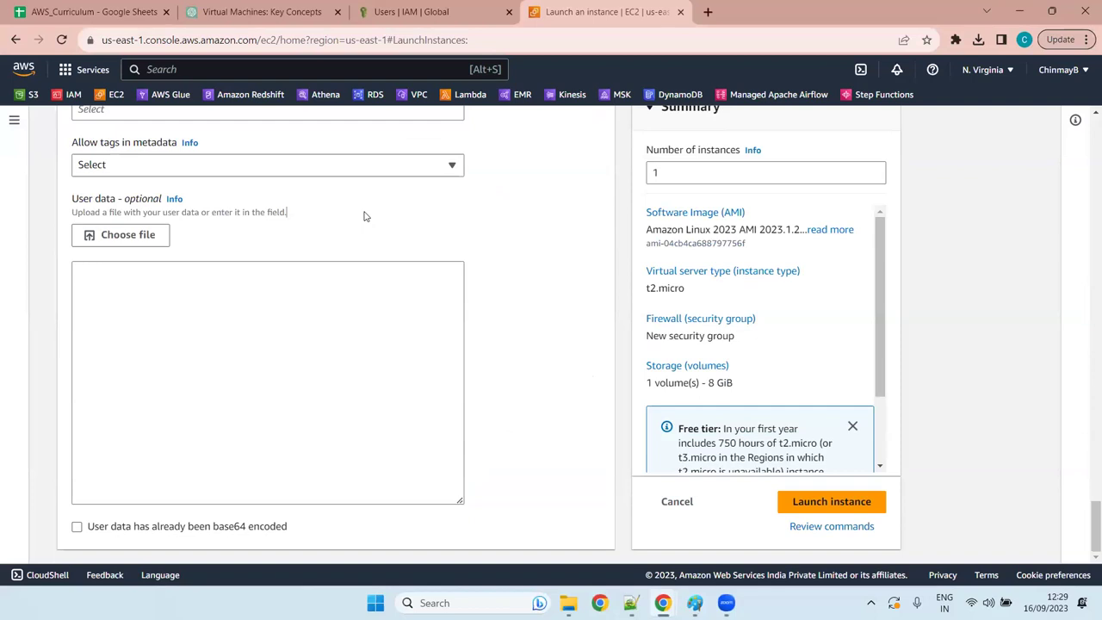
# Step: Launch the EC2 instance with the configured settings and go to the Instances list
pyautogui.scroll(20, 363, 216)
pyautogui.scroll(10, 363, 216)
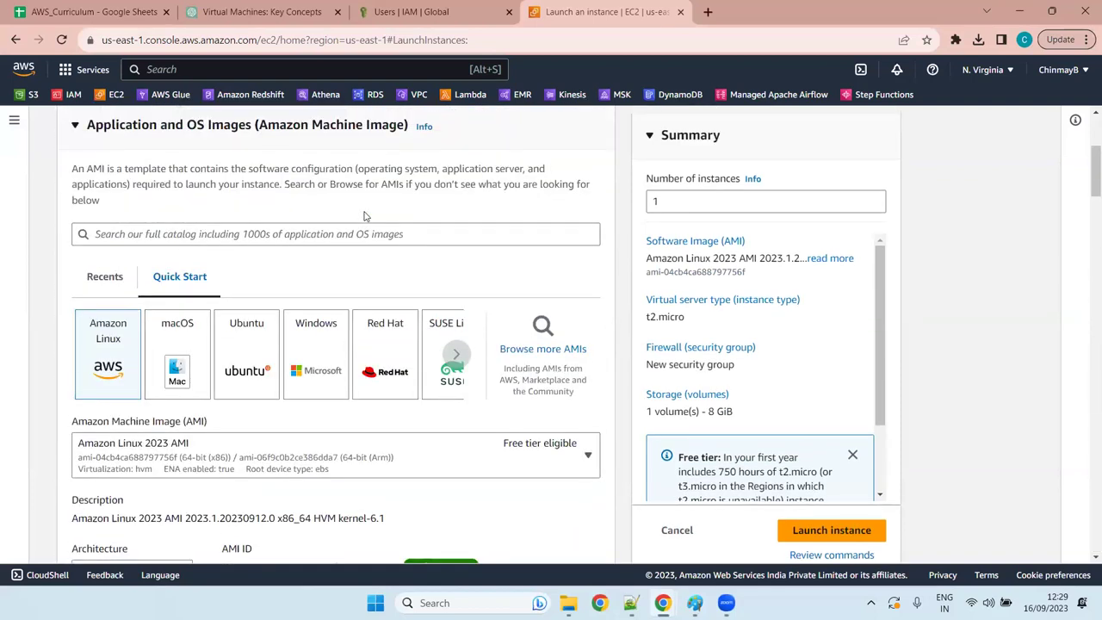
pyautogui.click(834, 535)
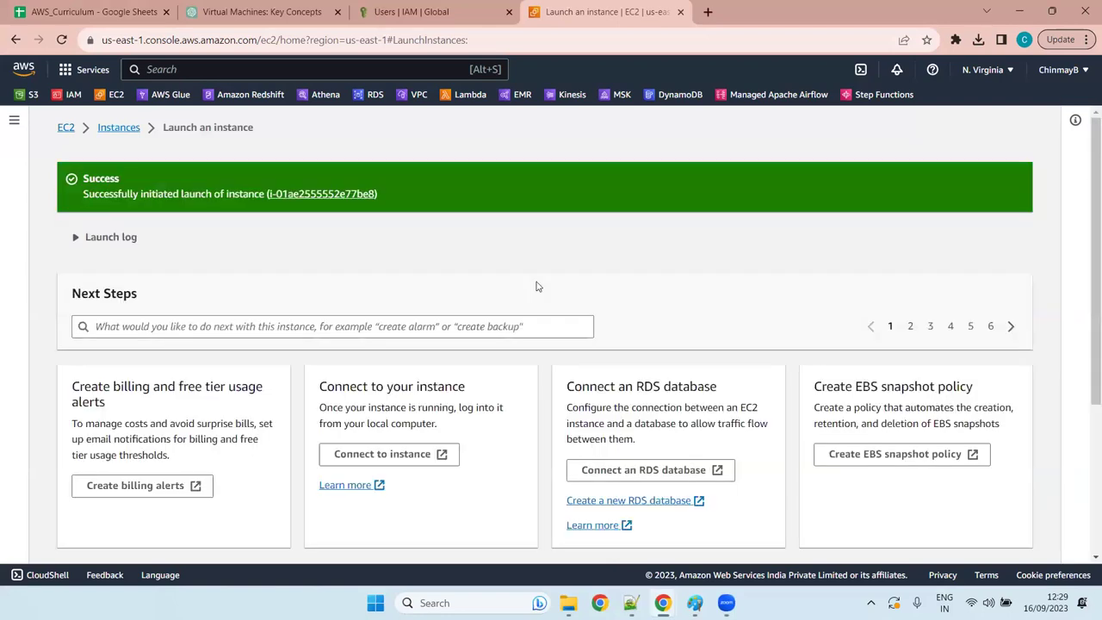
pyautogui.click(119, 133)
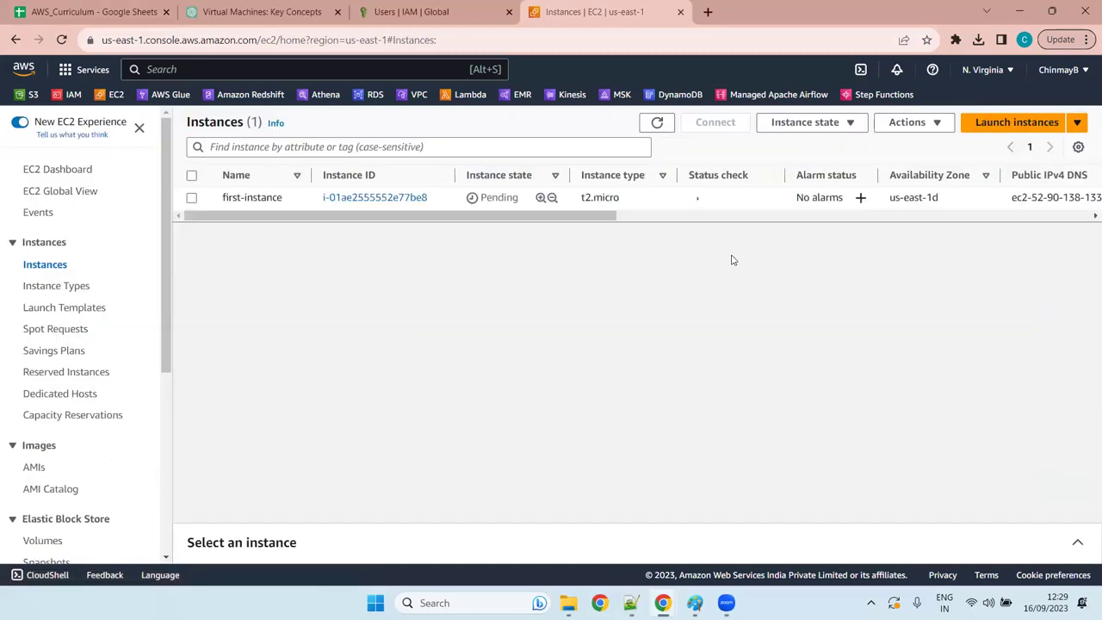
# Step: Sort the instances by Instance state in descending order, highlight the state of first-instance, and refresh the list to check it
pyautogui.click(657, 123)
pyautogui.click(516, 178)
pyautogui.click(522, 175)
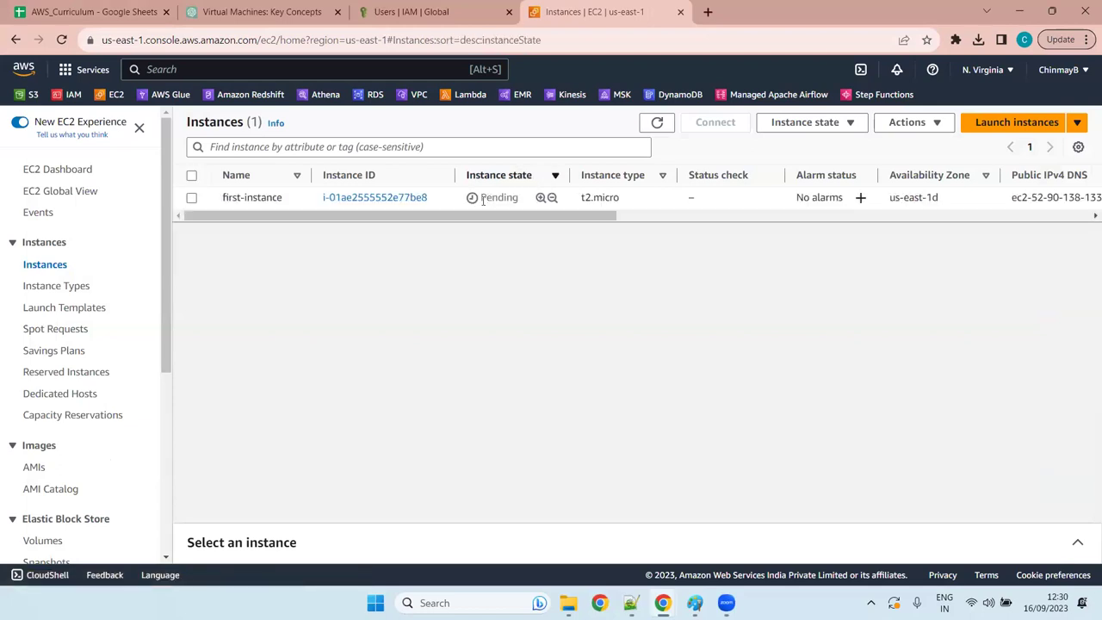
pyautogui.moveTo(466, 201); pyautogui.dragTo(520, 198)
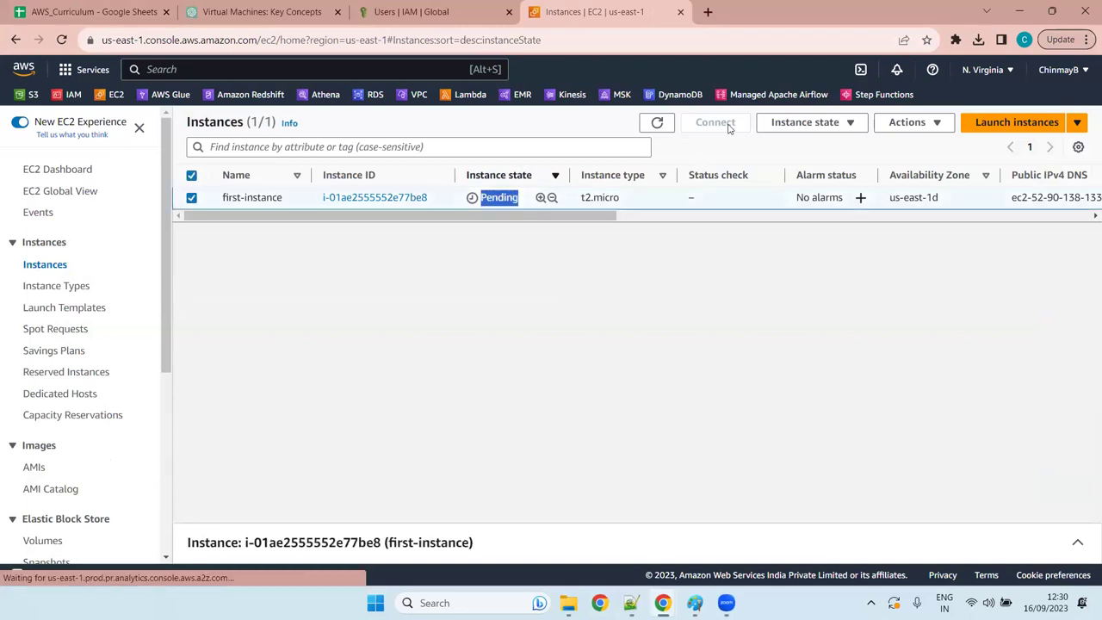
pyautogui.click(656, 126)
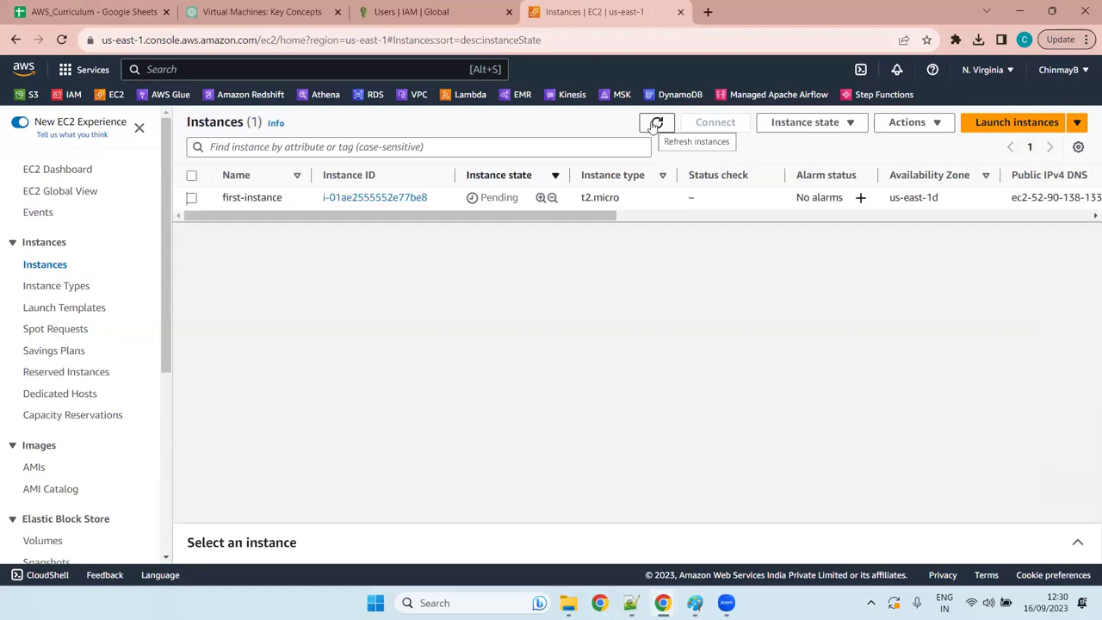
pyautogui.click(656, 123)
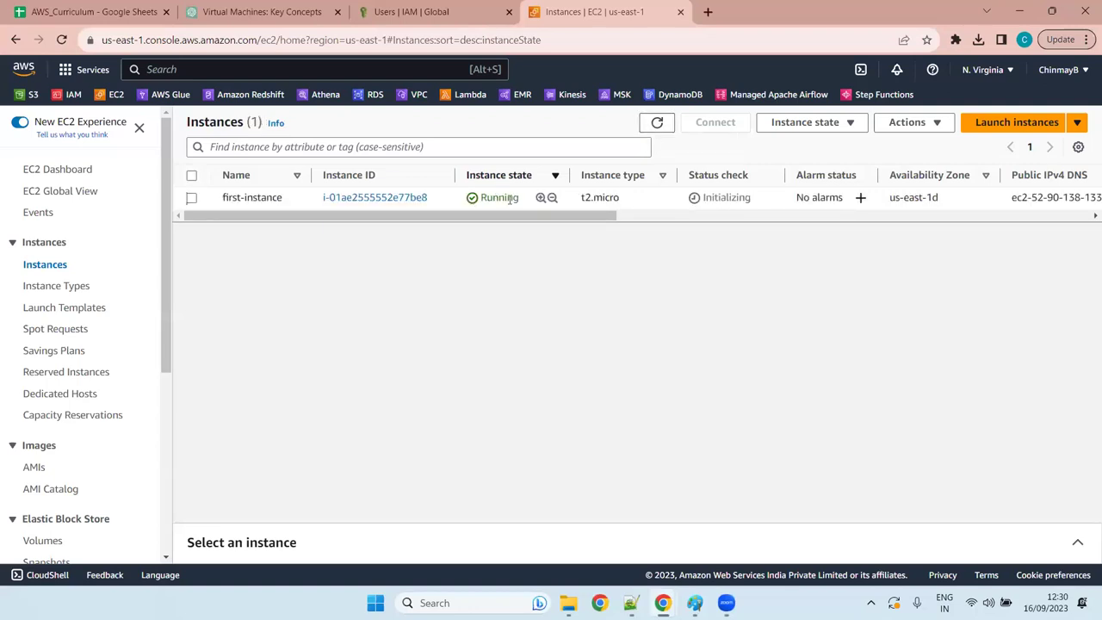
# Step: Open the details of first-instance, highlight its auto-assigned public IP and instance type, and review the instance details below
pyautogui.click(370, 198)
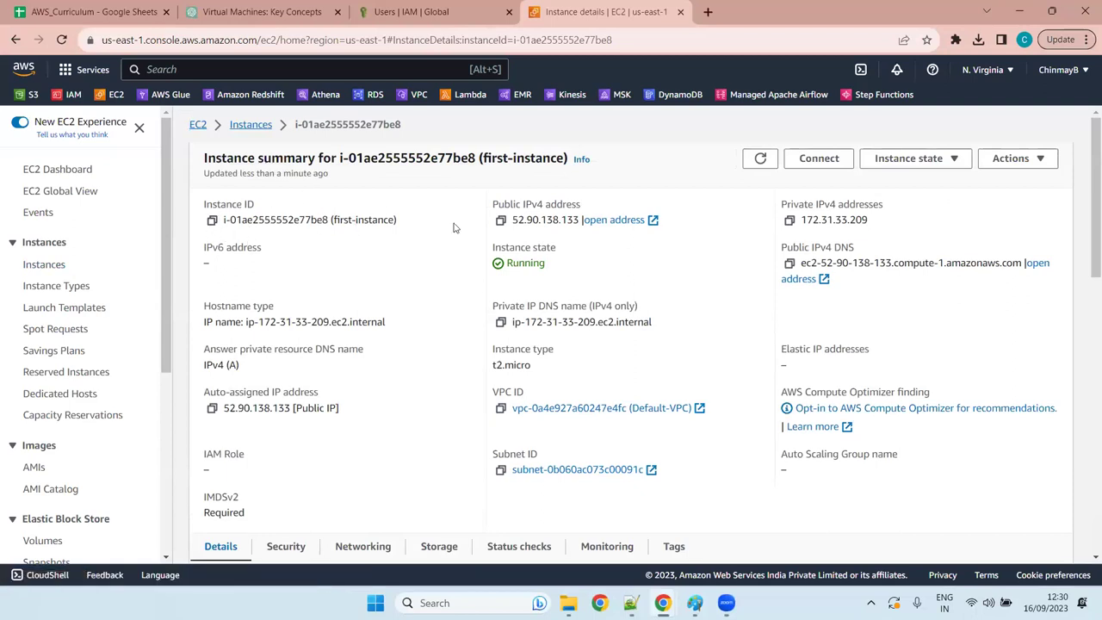
pyautogui.click(211, 219)
pyautogui.moveTo(343, 407); pyautogui.dragTo(185, 413)
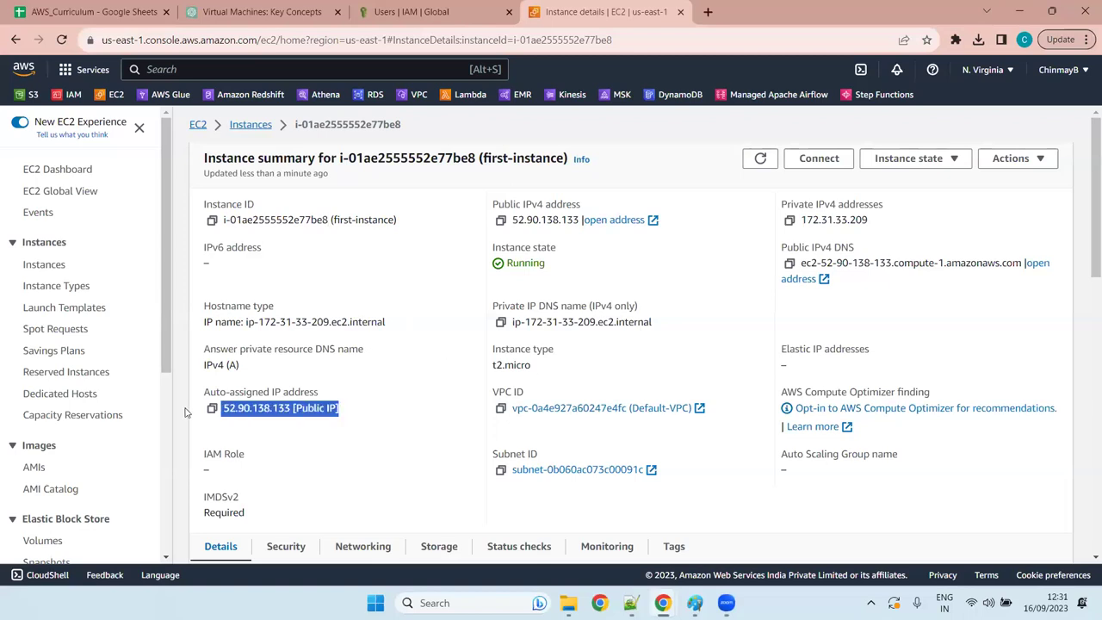
pyautogui.click(343, 409)
pyautogui.moveTo(342, 410); pyautogui.dragTo(210, 414)
pyautogui.moveTo(541, 366); pyautogui.dragTo(497, 365)
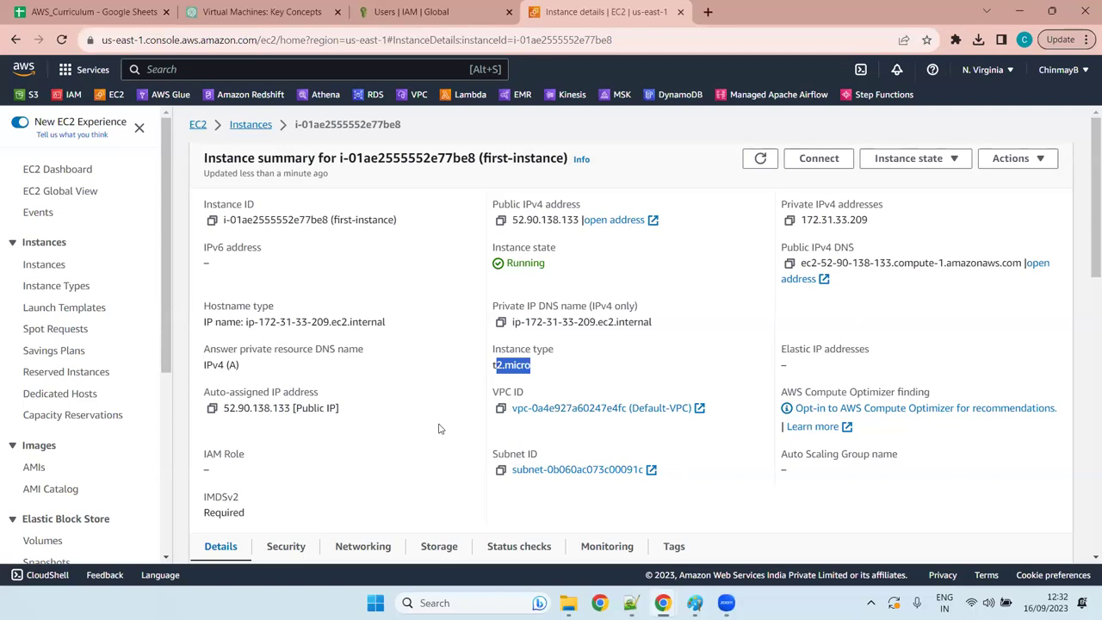
pyautogui.scroll(-4, 439, 429)
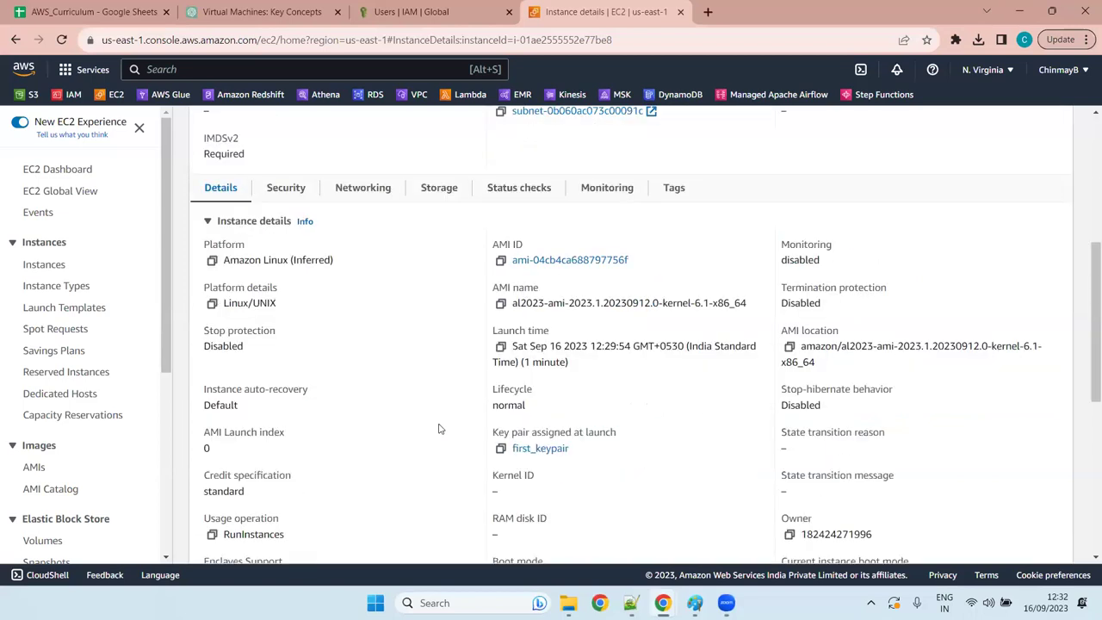
pyautogui.scroll(-4, 741, 411)
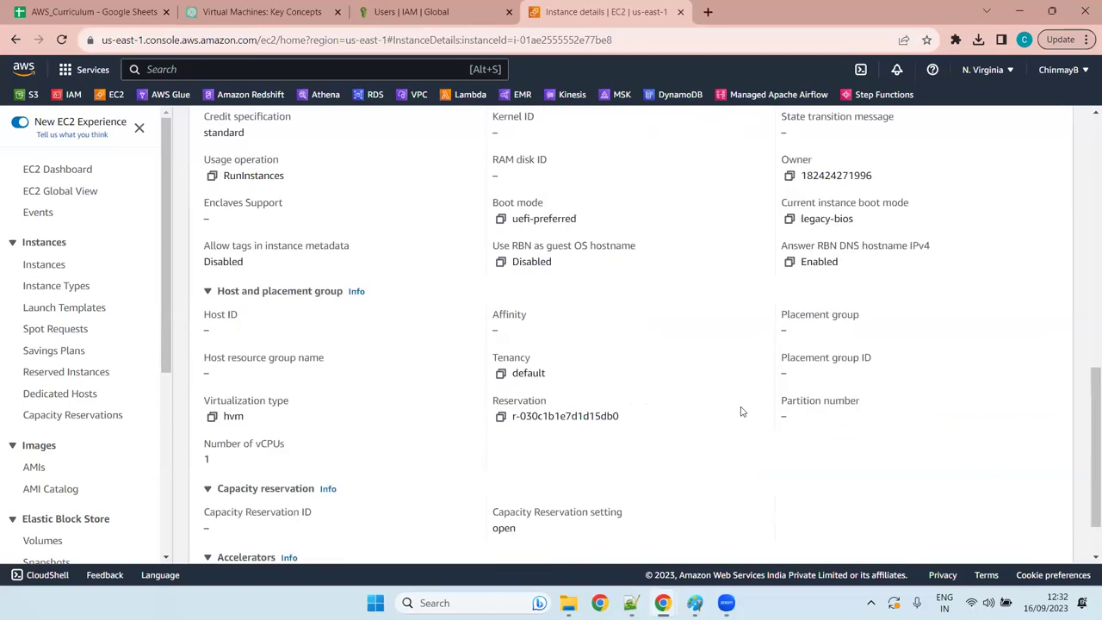
pyautogui.scroll(10, 740, 412)
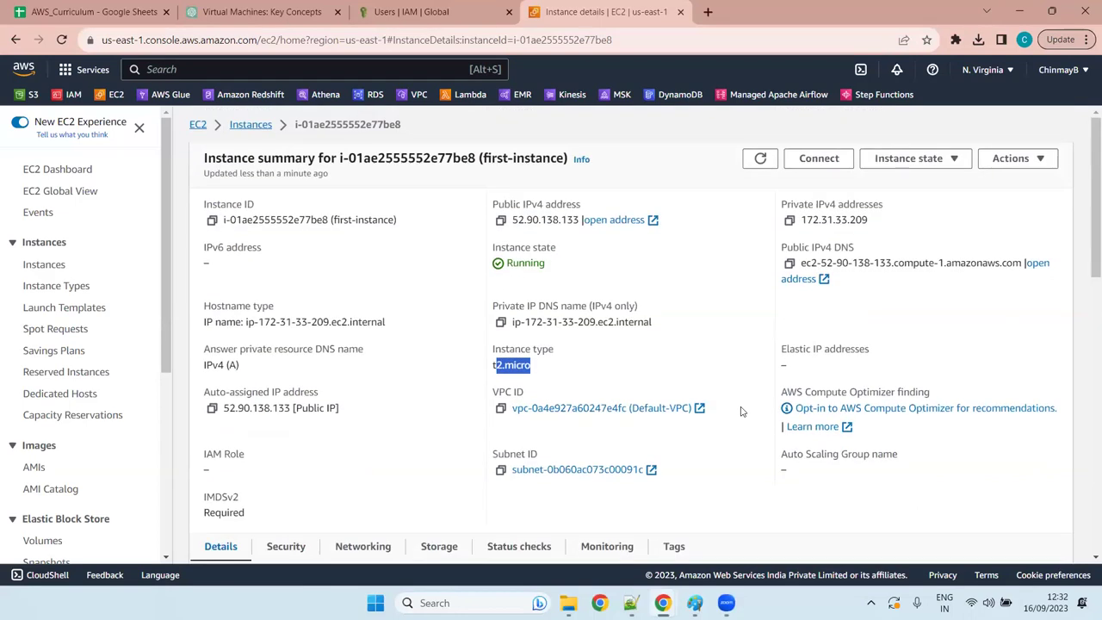
# Step: Connect to first-instance through EC2 Instance Connect with the user name ec2-user and highlight the terminal's shell prompt
pyautogui.click(818, 160)
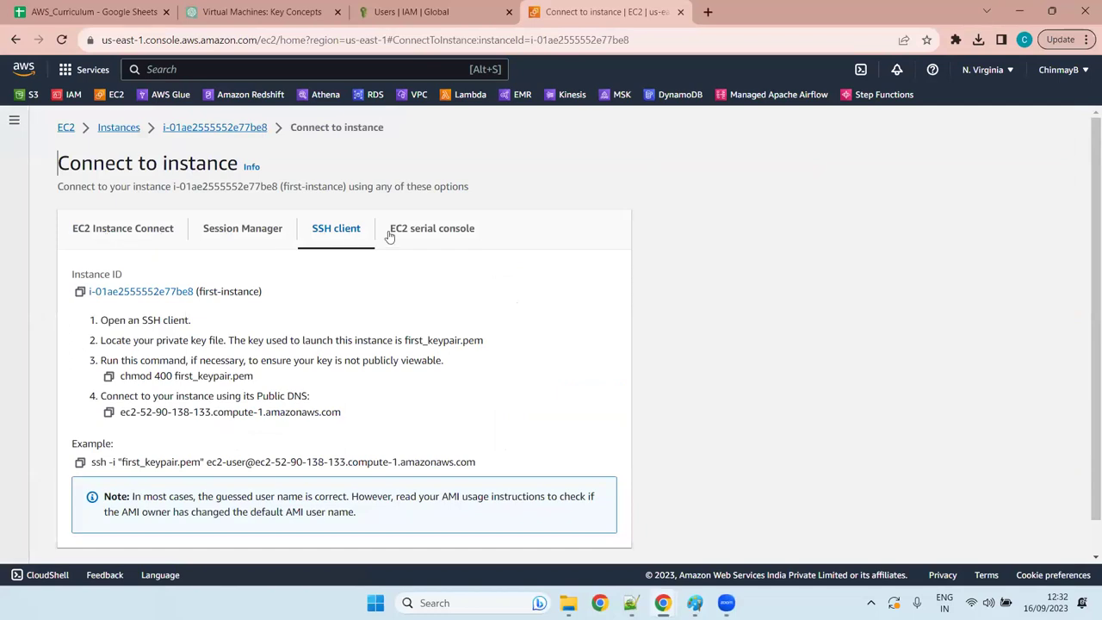
pyautogui.click(113, 231)
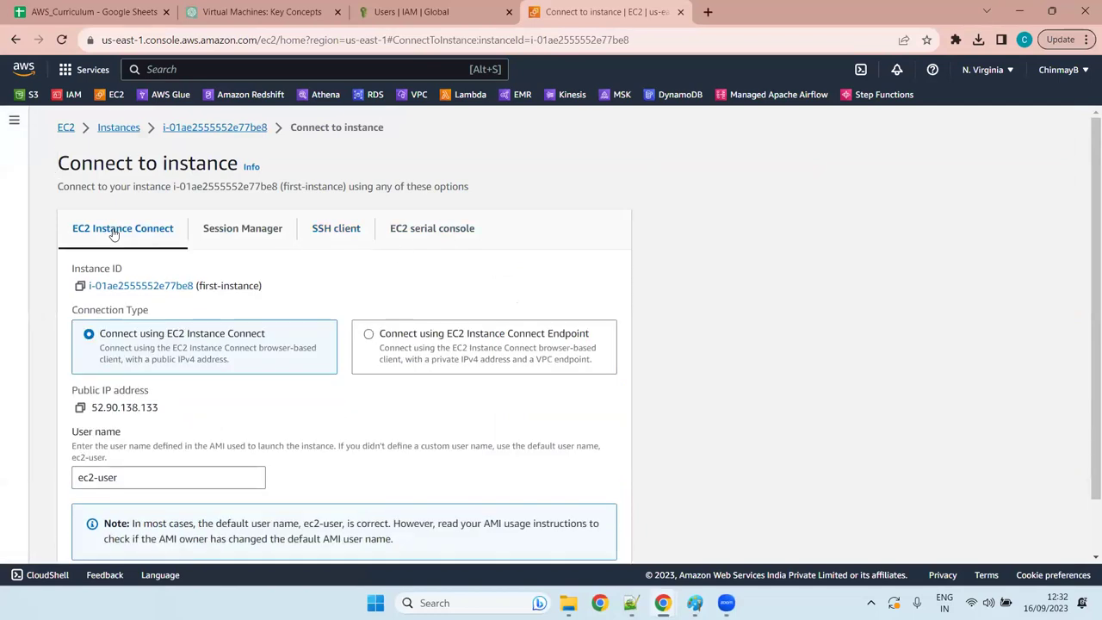
pyautogui.scroll(-1, 312, 385)
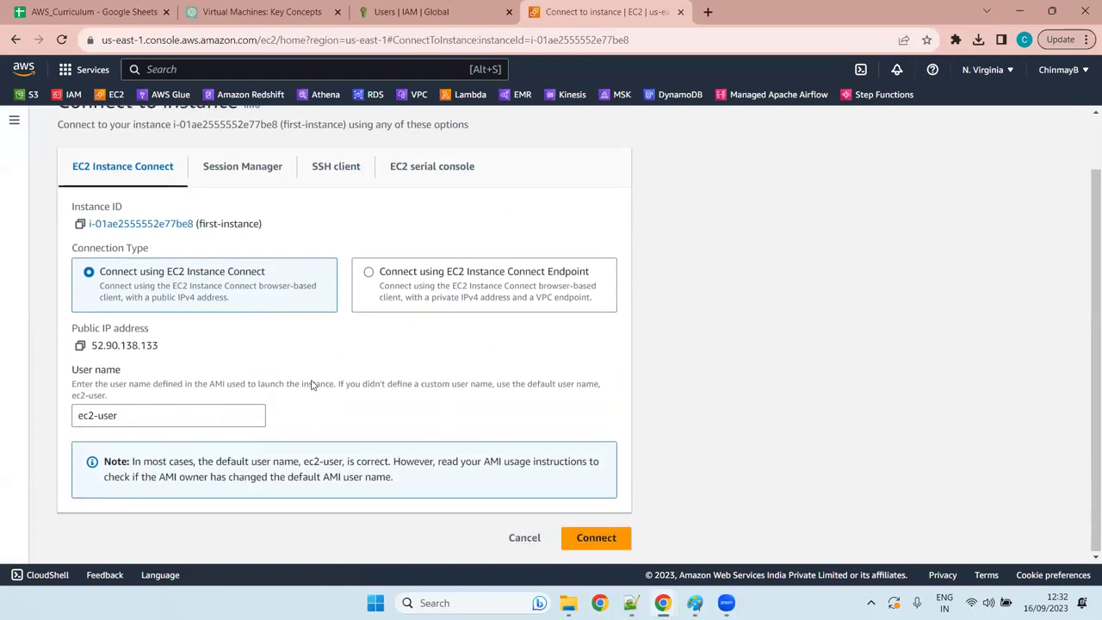
pyautogui.click(595, 537)
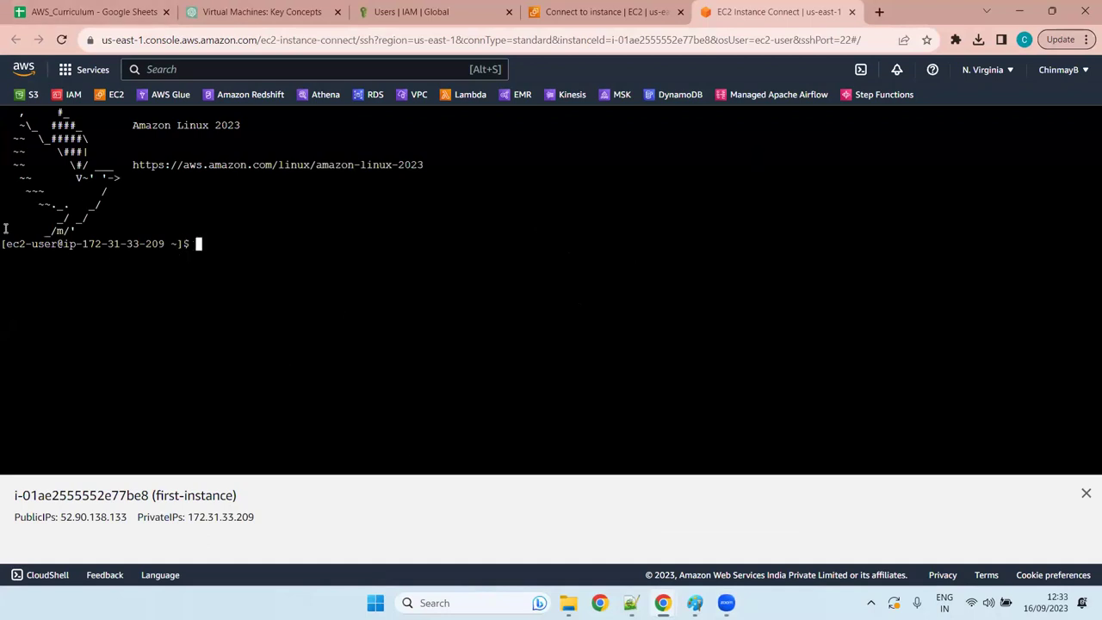
pyautogui.moveTo(3, 244); pyautogui.dragTo(173, 246)
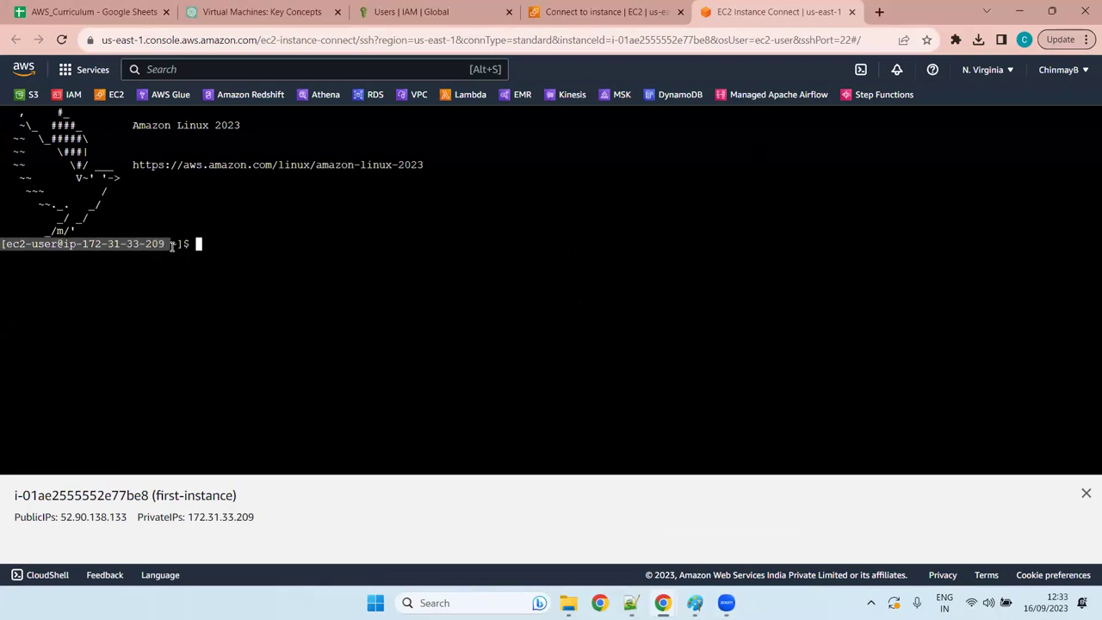
pyautogui.click(197, 244)
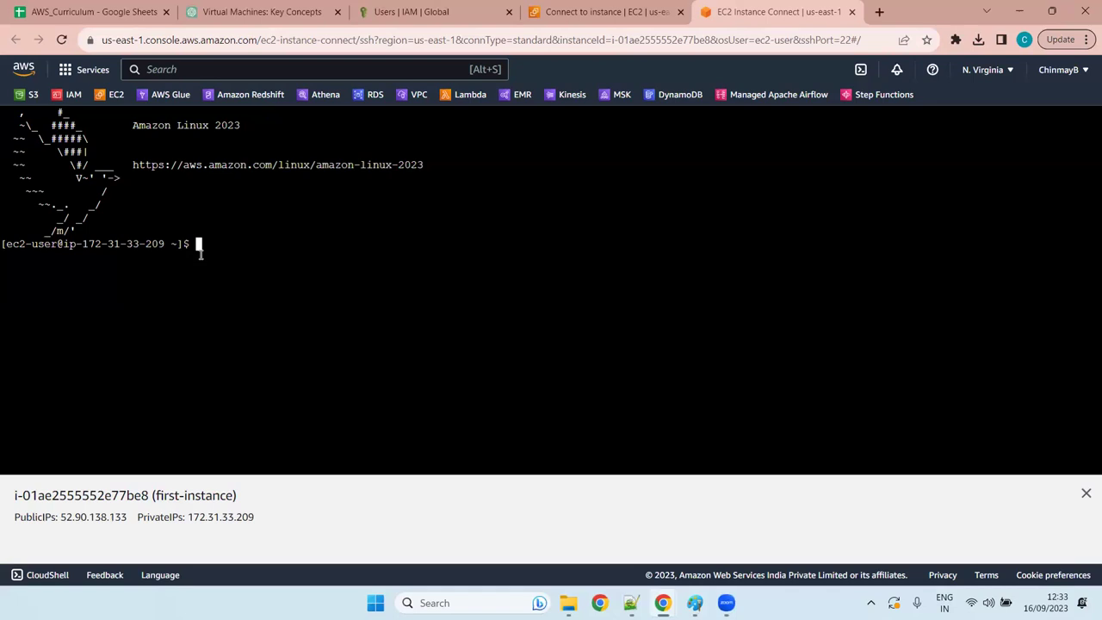
# Step: Close the EC2 Instance Connect terminal session and return to the Connect to instance page in a maximized window
pyautogui.click(1052, 12)
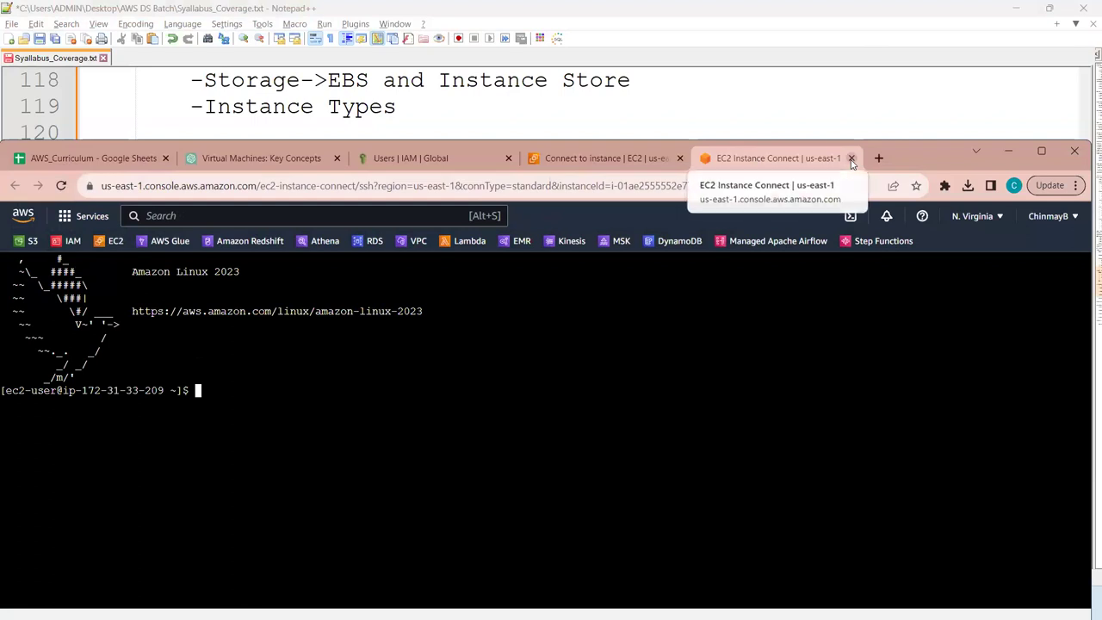
pyautogui.click(1041, 152)
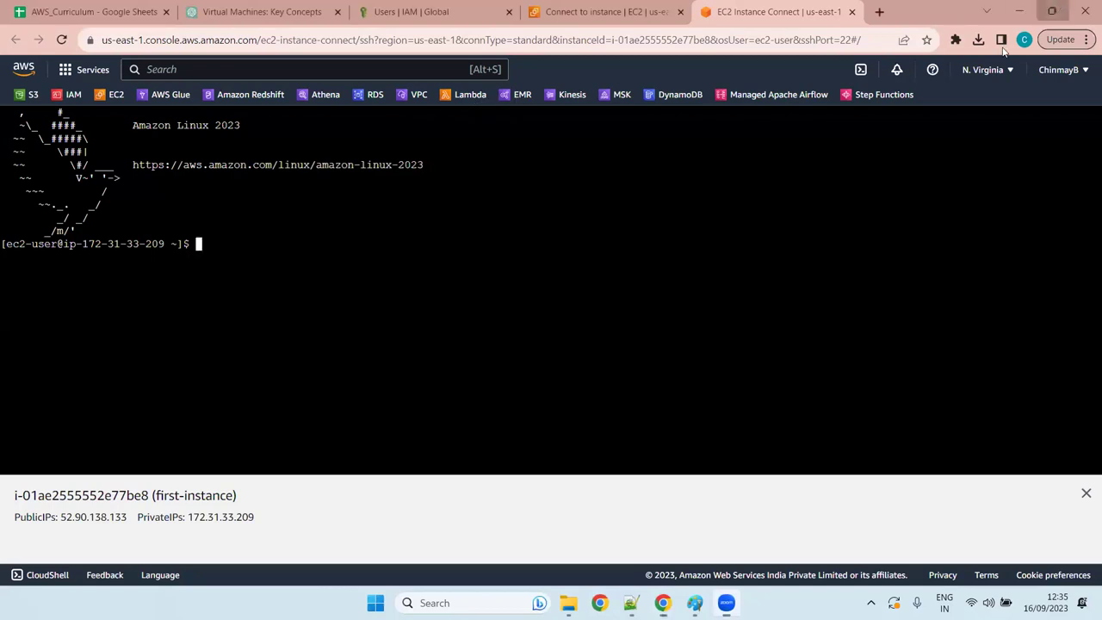
pyautogui.click(1056, 10)
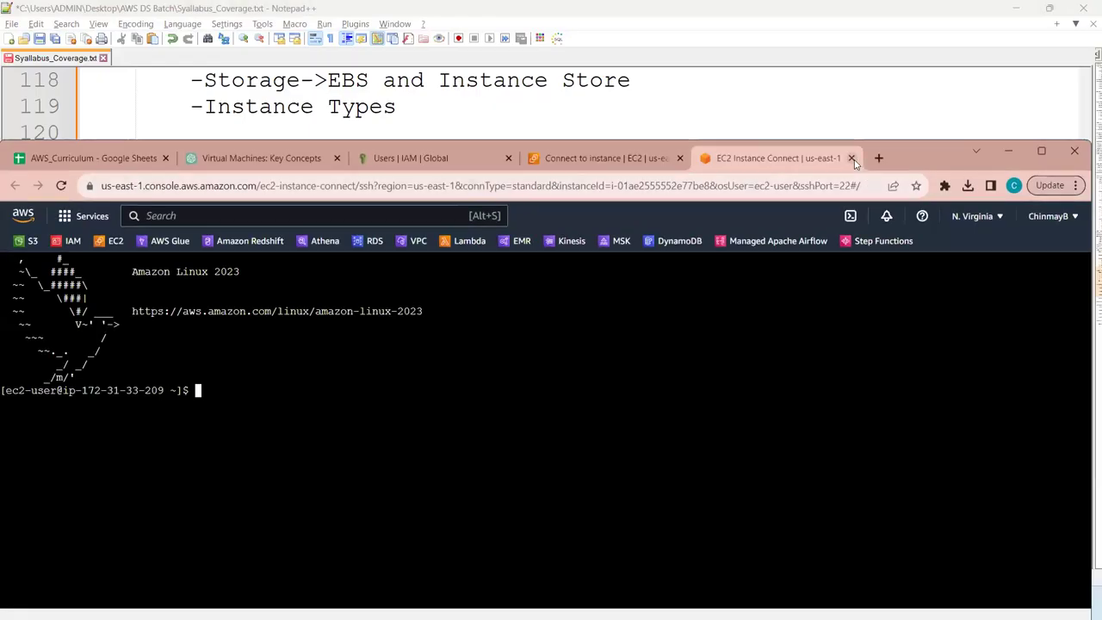
pyautogui.click(852, 158)
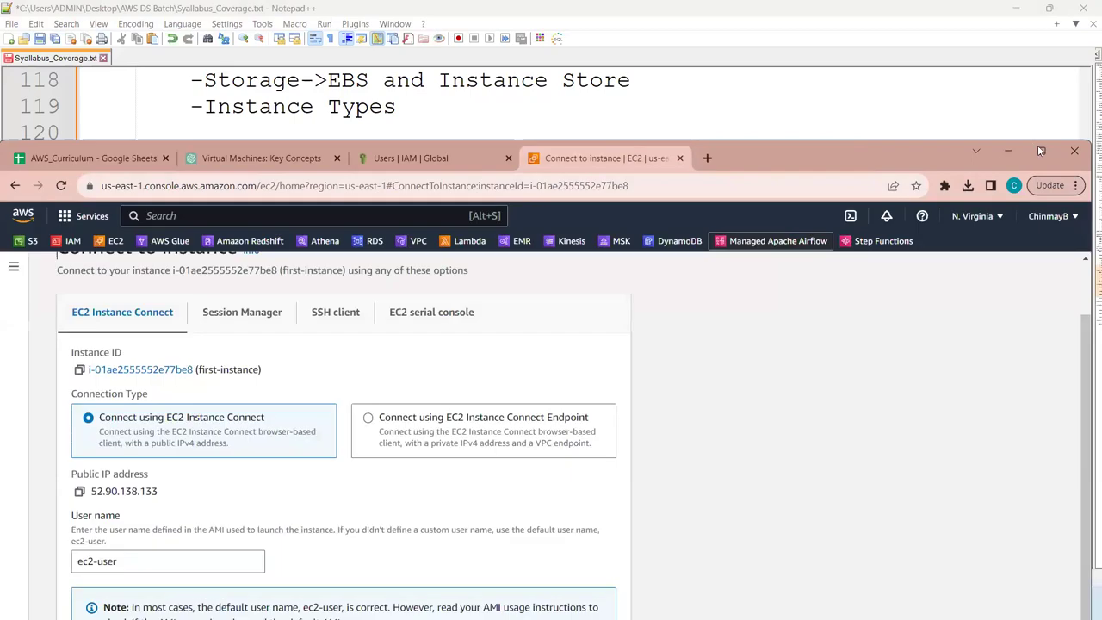
pyautogui.click(1040, 151)
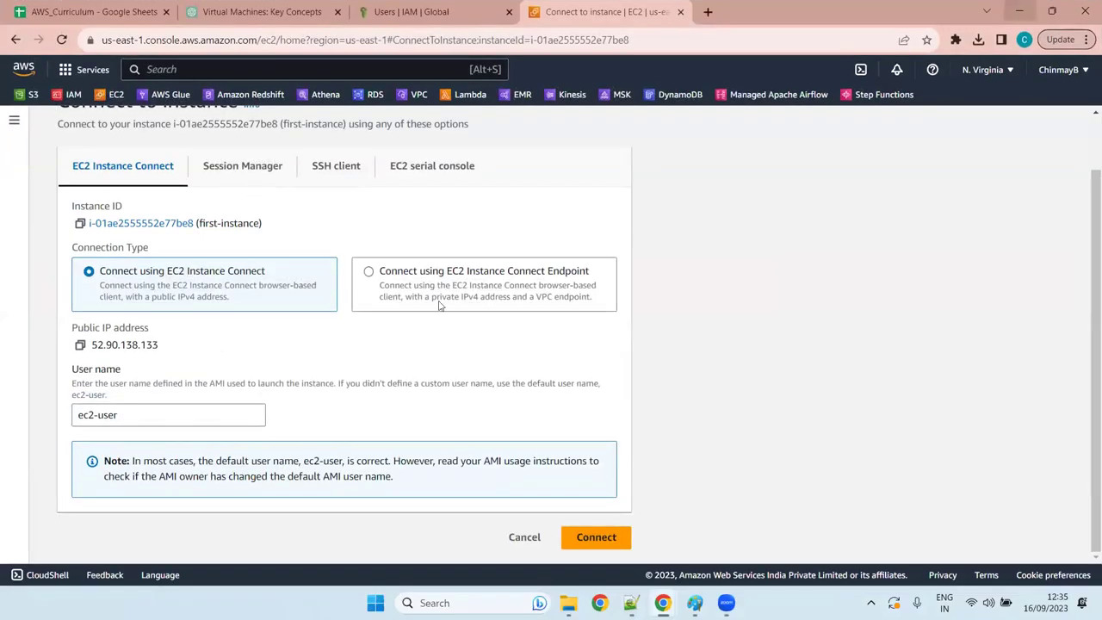
# Step: Copy the example ssh command from the SSH client connection option and open a maximized Command Prompt
pyautogui.click(343, 167)
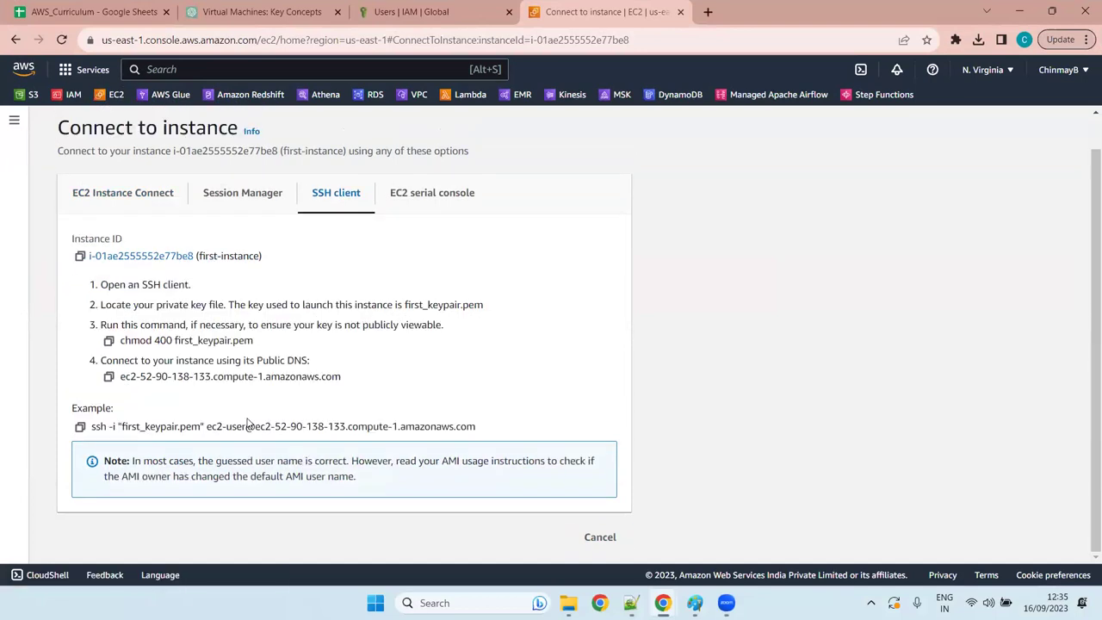
pyautogui.click(80, 426)
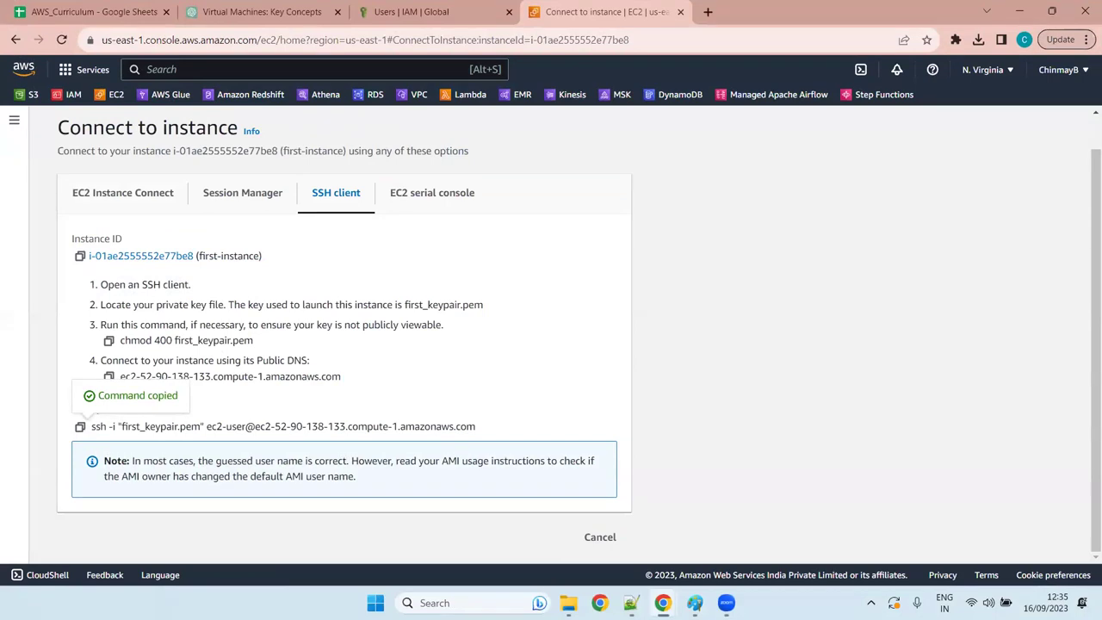
pyautogui.click(434, 603)
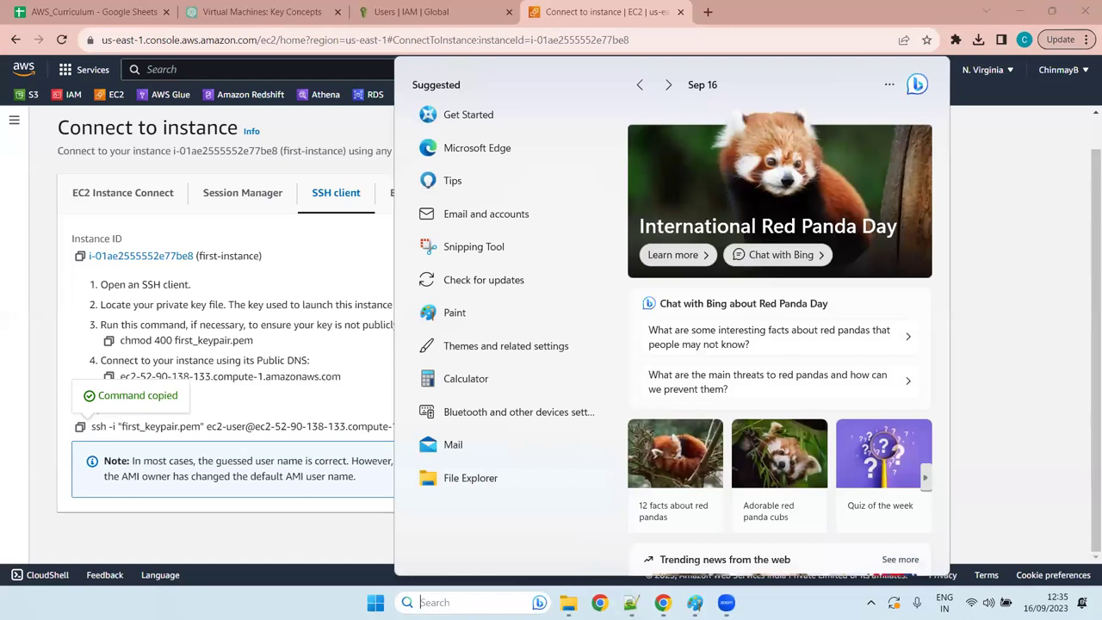
pyautogui.write('cmd')
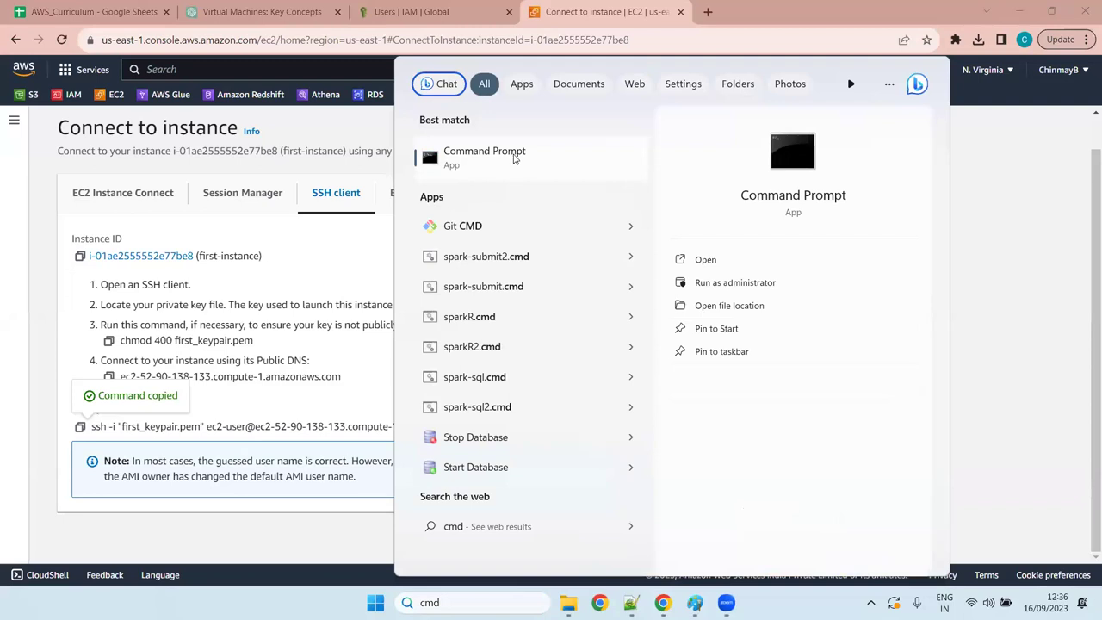
pyautogui.click(514, 157)
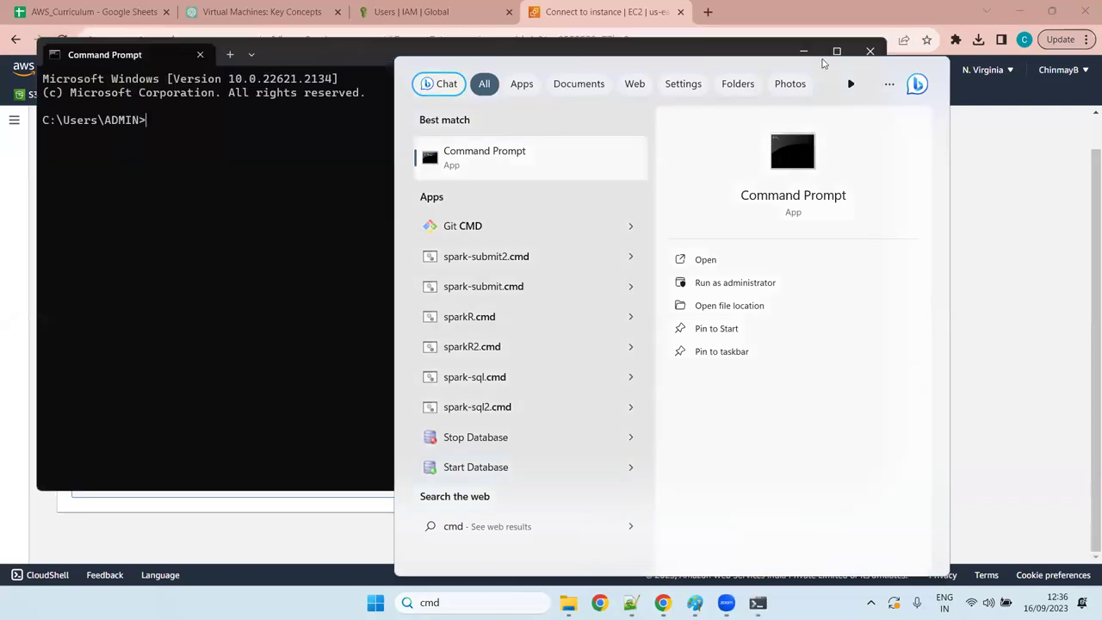
pyautogui.click(47, 133)
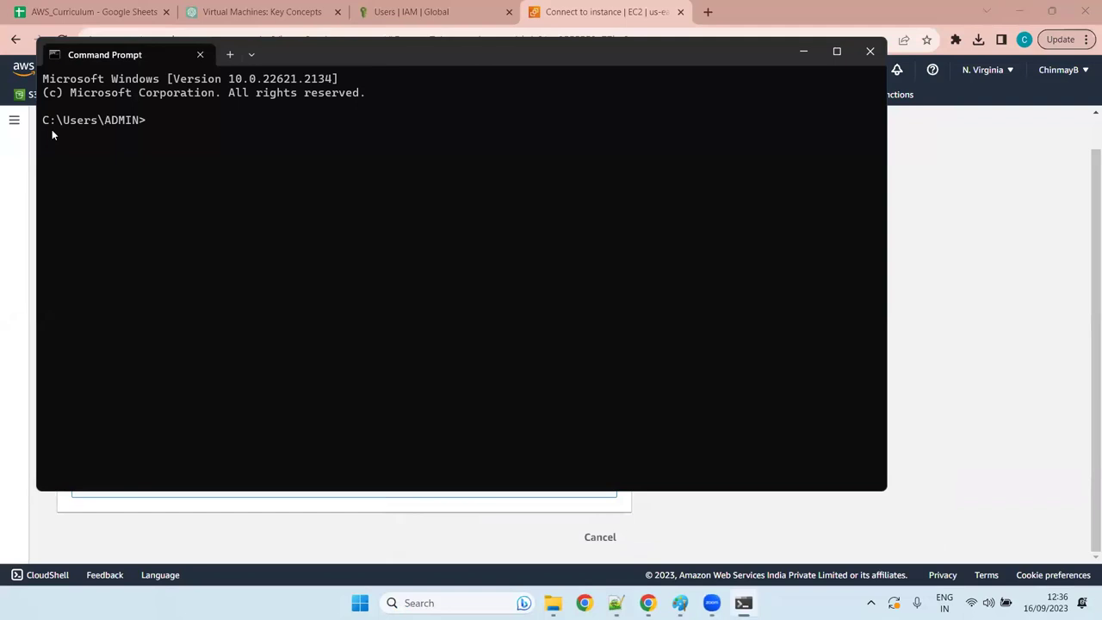
pyautogui.press('super+Up')
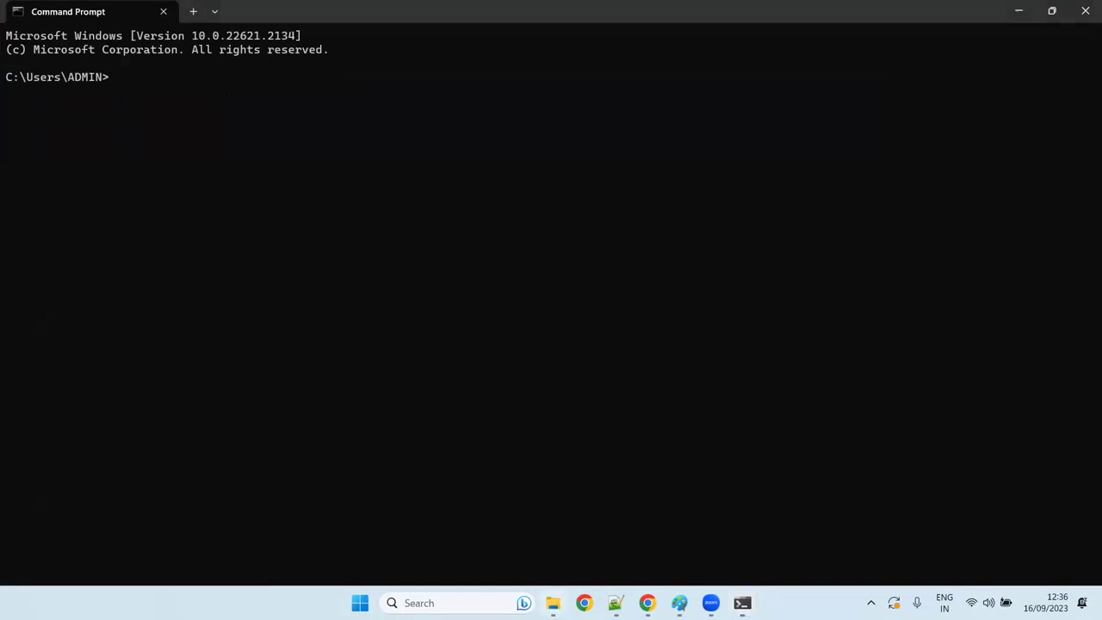
# Step: Locate and select first_keypair.pem in the Downloads folder of File Explorer and view its file options
pyautogui.click(553, 603)
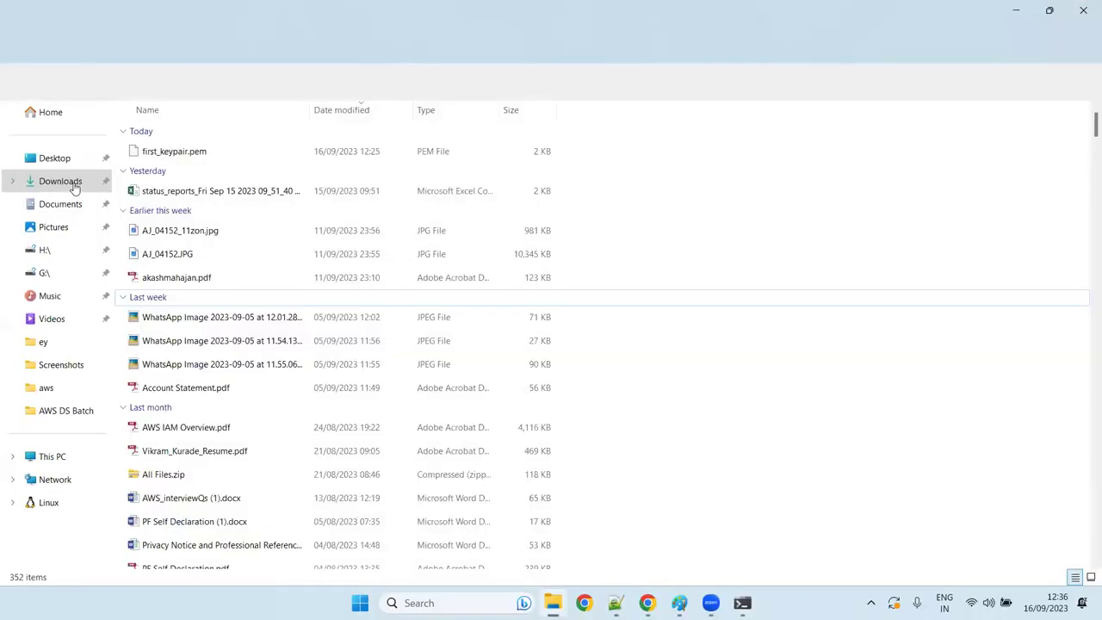
pyautogui.click(201, 151)
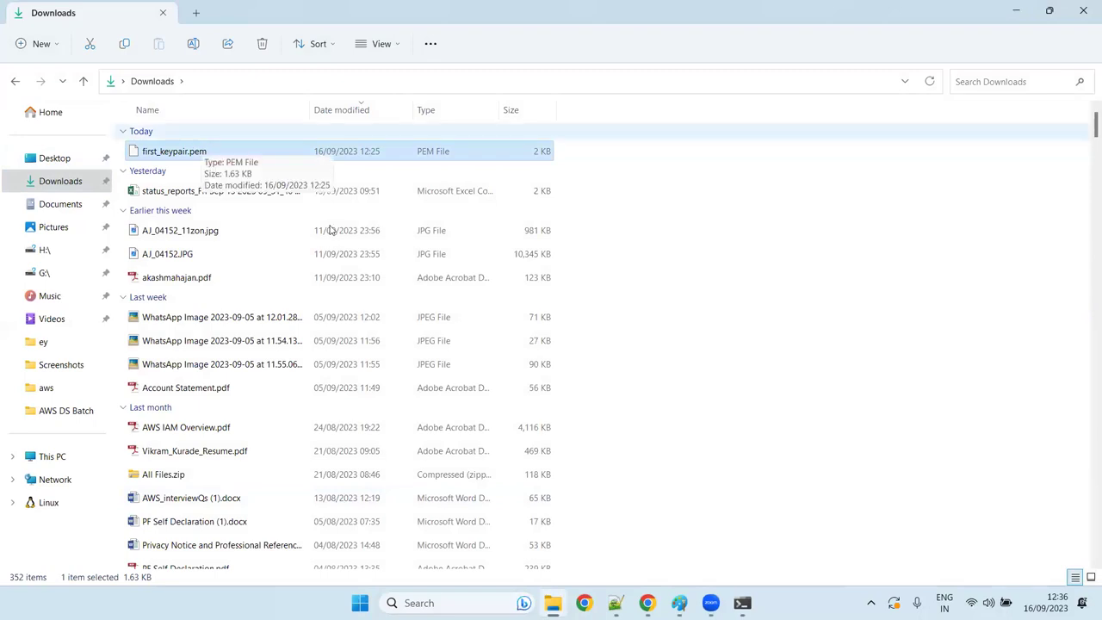
pyautogui.rightClick(336, 271)
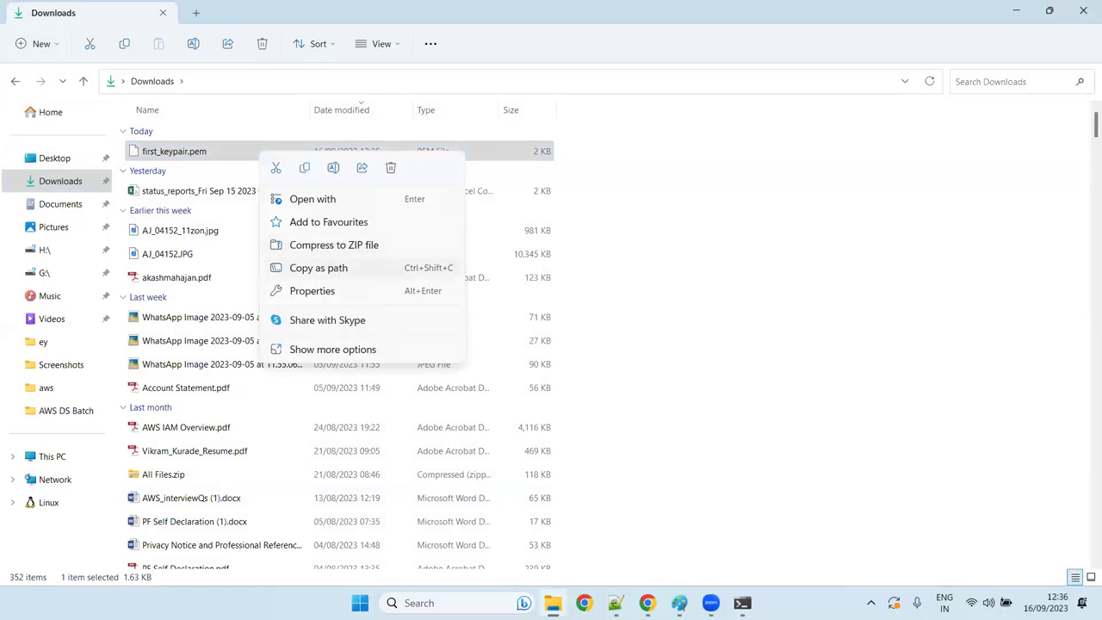
pyautogui.click(327, 217)
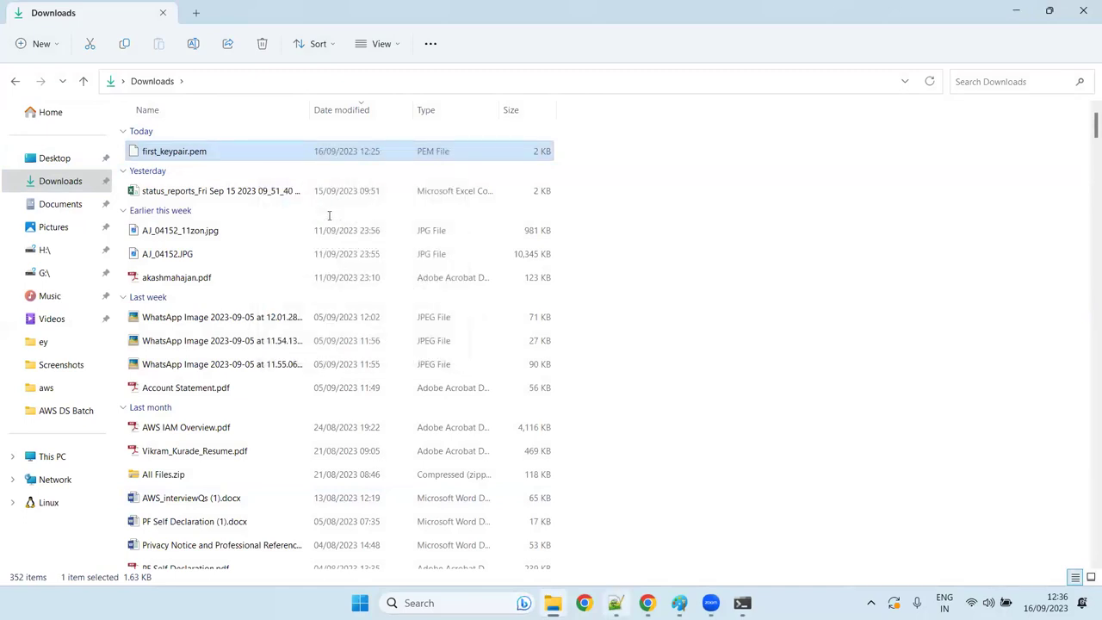
# Step: In the Notepad++ file Syallabus_Coverage.txt, add the indented line "ssh -i <path of key pair>" under 1]SSH
pyautogui.hotkey('alt', 'Tab')
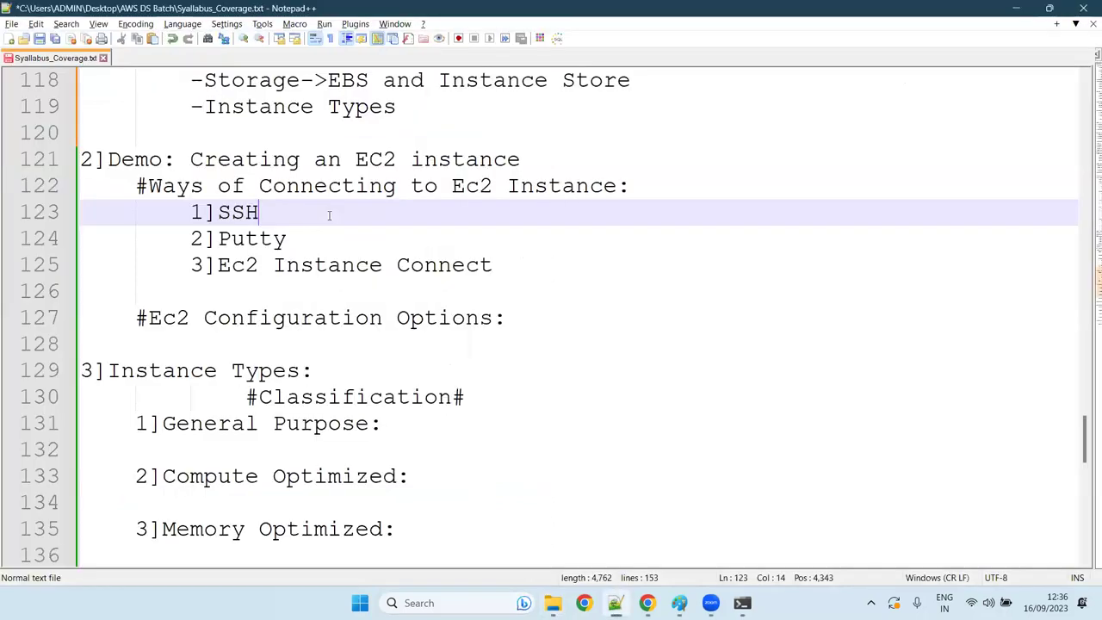
pyautogui.press('Return')
pyautogui.press('Tab')
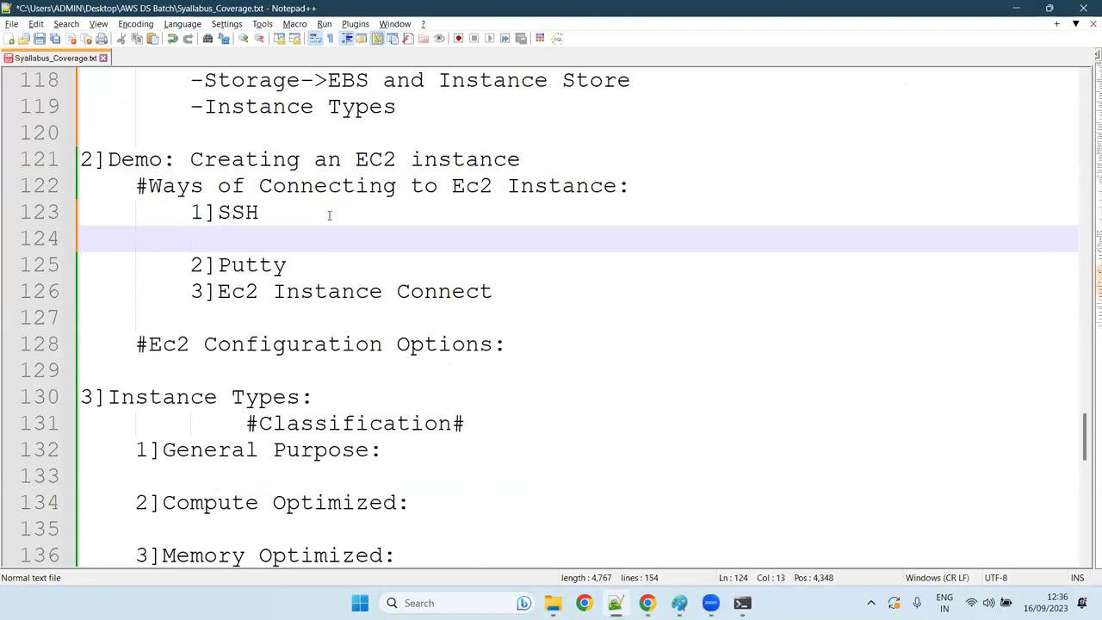
pyautogui.write('ssh -i <>')
pyautogui.press('Left')
pyautogui.write('path of key pair')
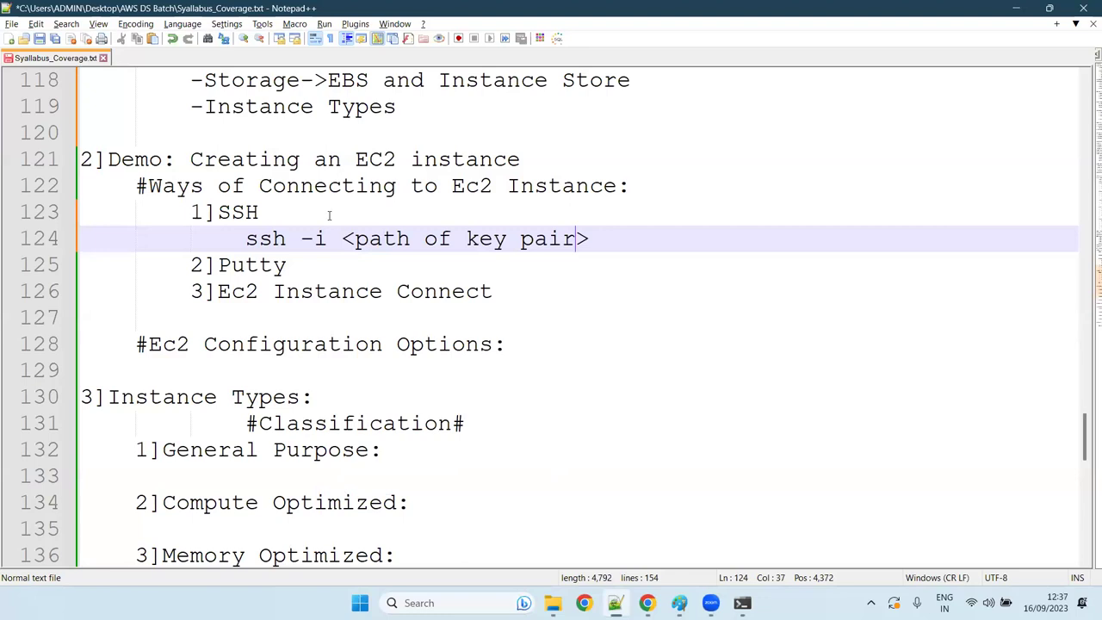
pyautogui.press('Right')
# Step: Switch back to the Connect to instance page in Chrome and highlight Public DNS in the SSH instructions
pyautogui.click(647, 602)
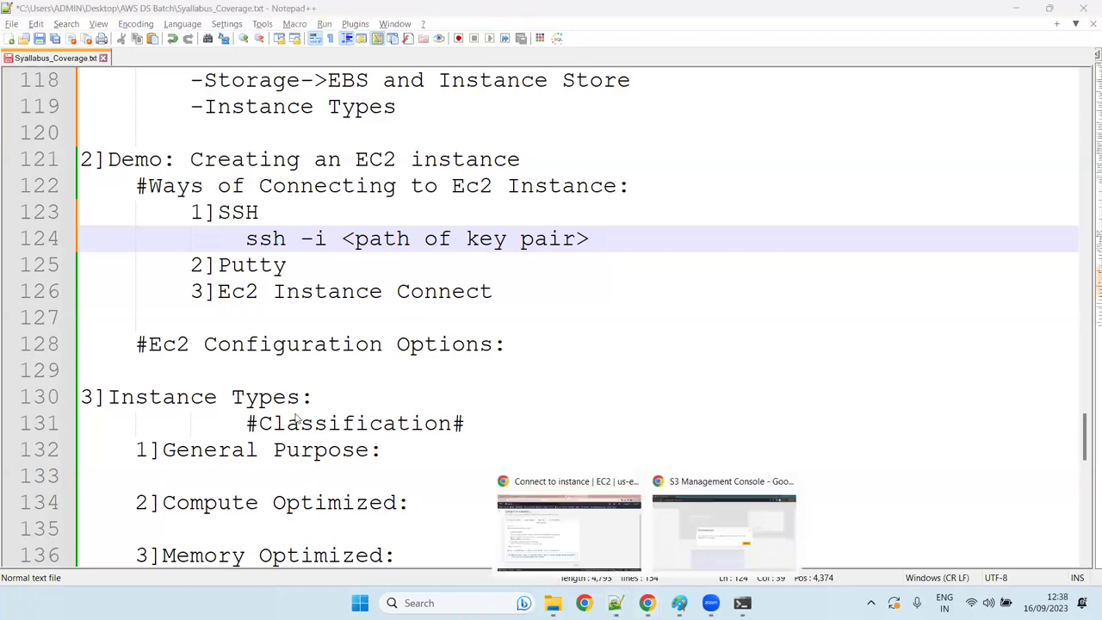
pyautogui.hotkey('alt', 'Tab')
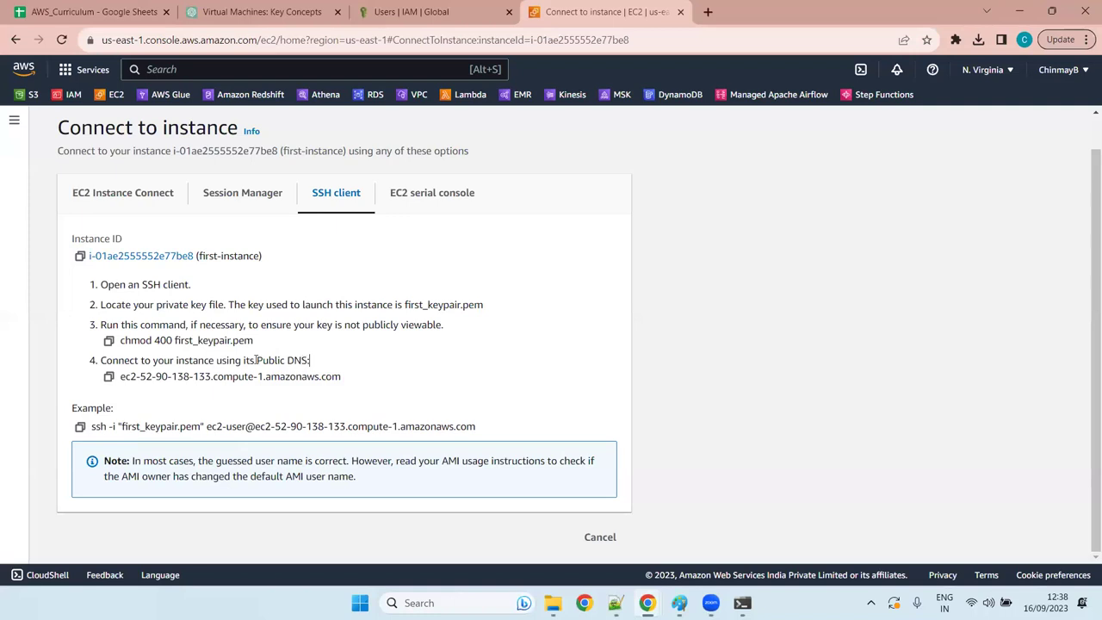
pyautogui.moveTo(308, 360); pyautogui.dragTo(256, 359)
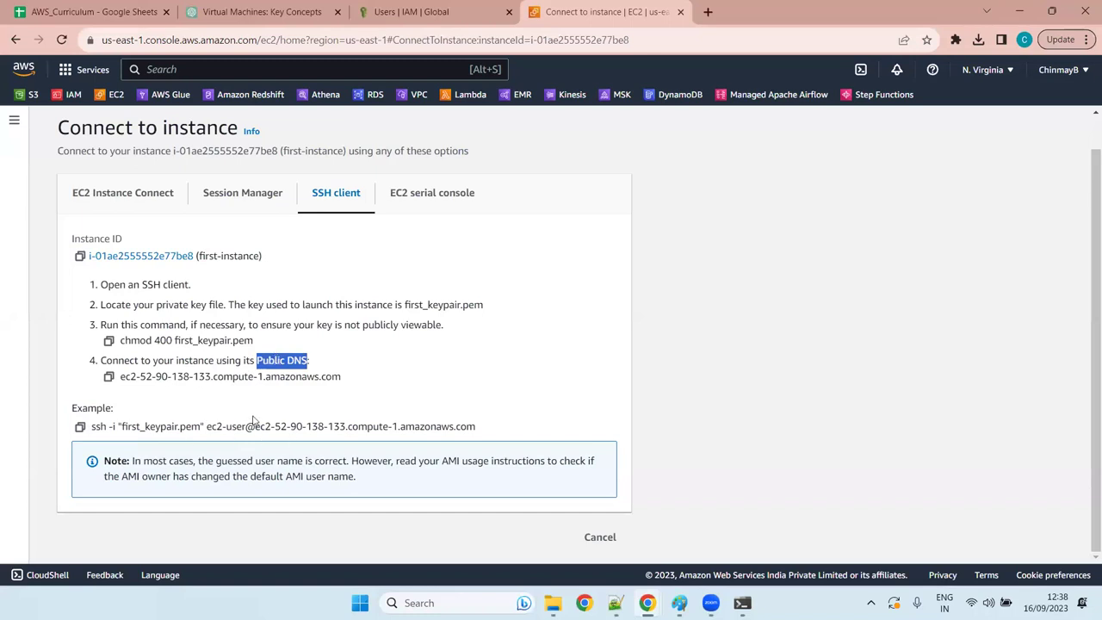
pyautogui.click(125, 416)
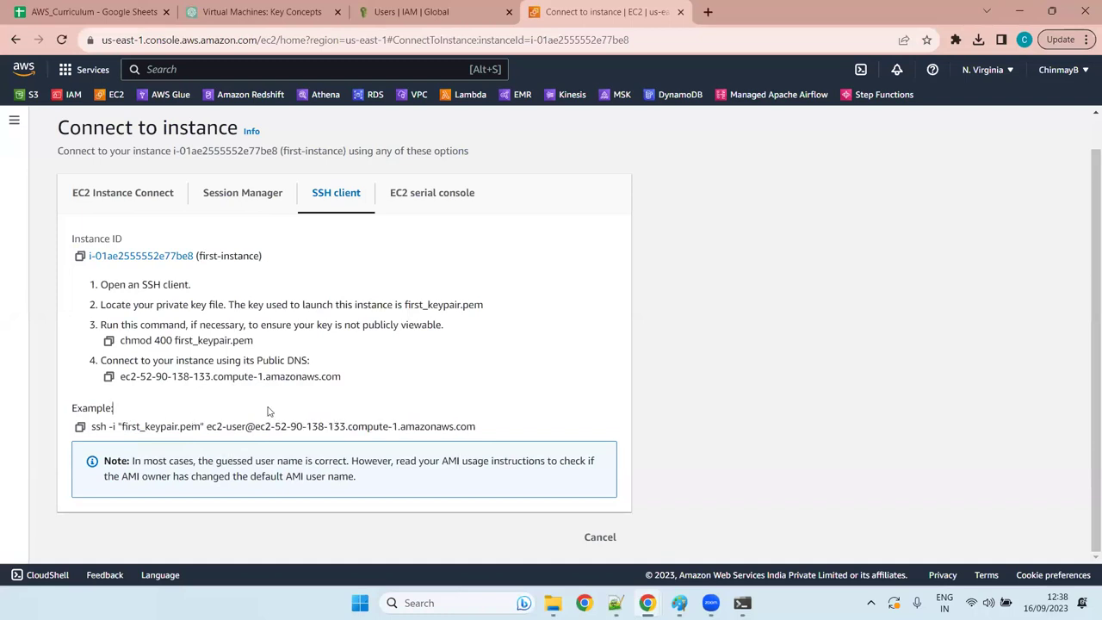
# Step: Copy the example ssh command from the SSH client instructions and paste it at the Command Prompt
pyautogui.click(79, 428)
pyautogui.click(79, 428)
pyautogui.click(254, 425)
pyautogui.click(80, 426)
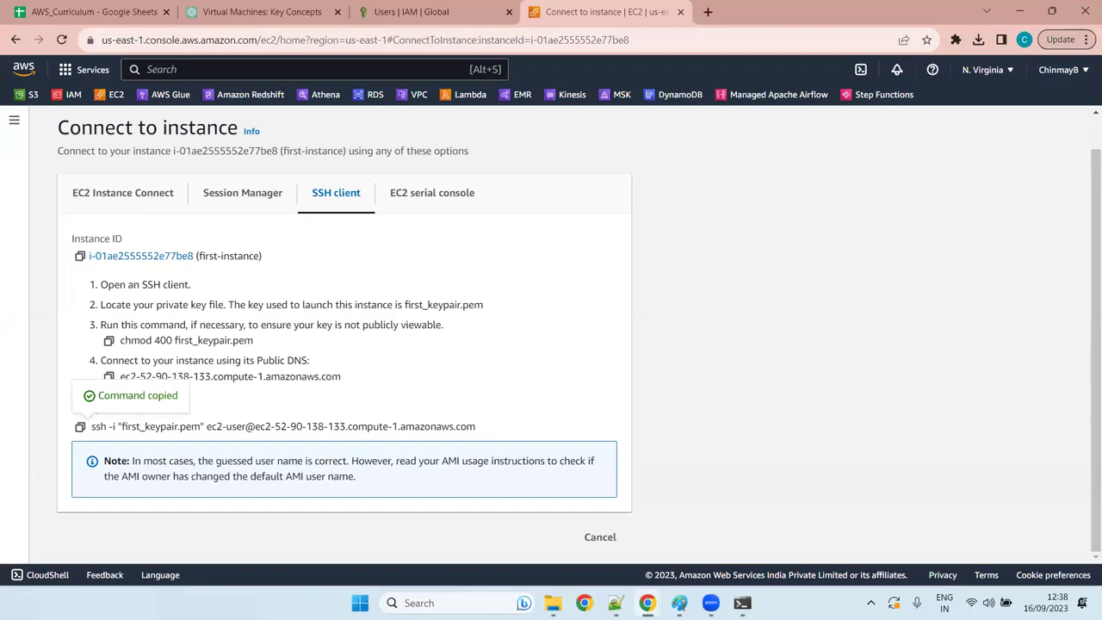
pyautogui.click(743, 603)
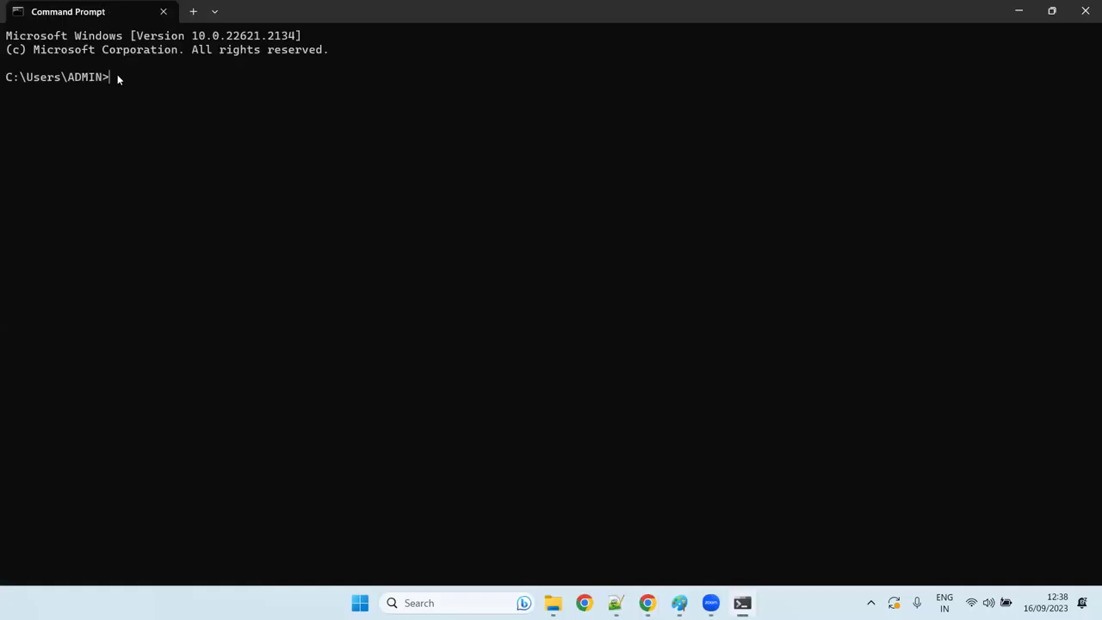
pyautogui.hotkey('ctrl', 'v')
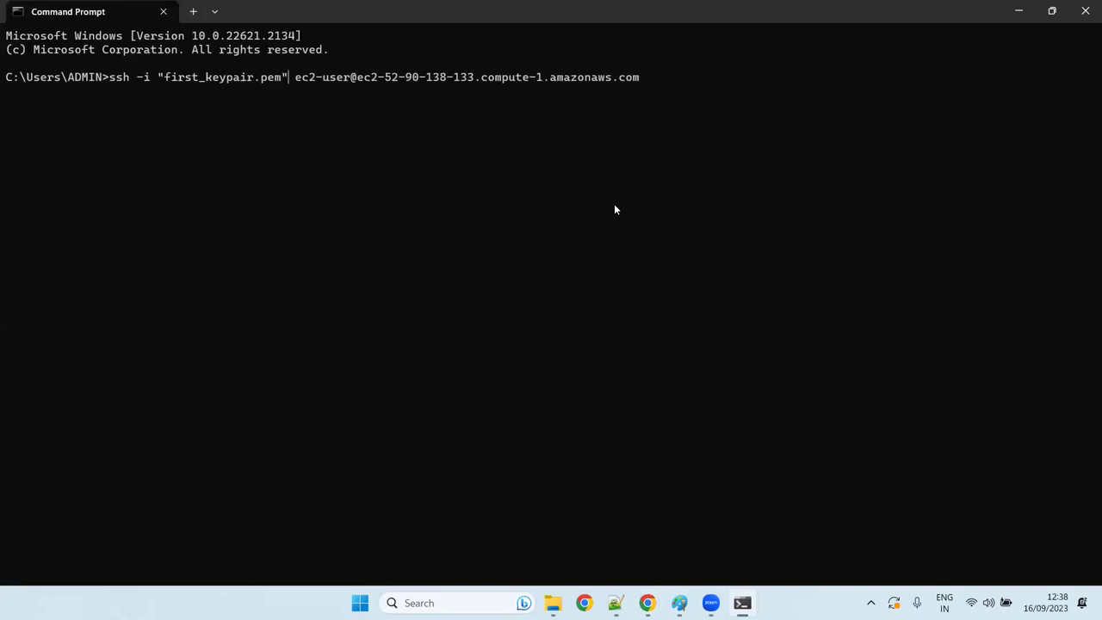
# Step: Delete the quoted key file name "first_keypair.pem" from the pasted ssh command, keeping the rest of the line
pyautogui.press('BackSpace')
pyautogui.press('BackSpace')
pyautogui.press('Delete')
pyautogui.press('BackSpace')
pyautogui.press('BackSpace')
pyautogui.press('BackSpace')
pyautogui.press('BackSpace')
pyautogui.press('BackSpace')
pyautogui.press('BackSpace')
pyautogui.press('BackSpace')
pyautogui.press('BackSpace')
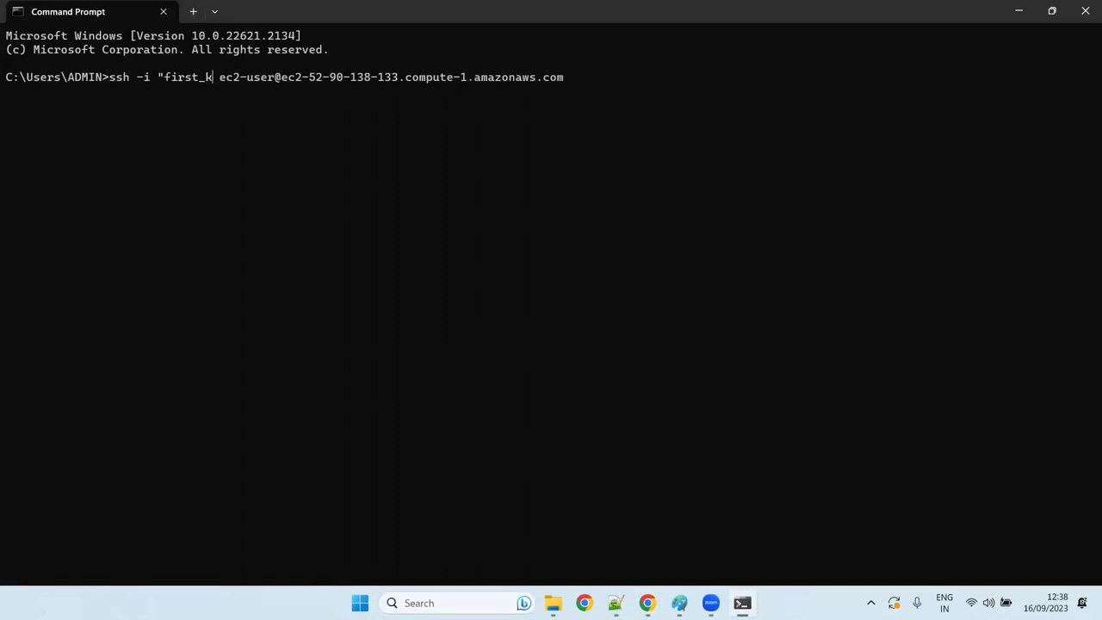
pyautogui.press('BackSpace')
pyautogui.press('BackSpace')
pyautogui.press('BackSpace')
pyautogui.press('BackSpace')
pyautogui.press('BackSpace')
pyautogui.press('BackSpace')
pyautogui.press('BackSpace')
pyautogui.press('BackSpace')
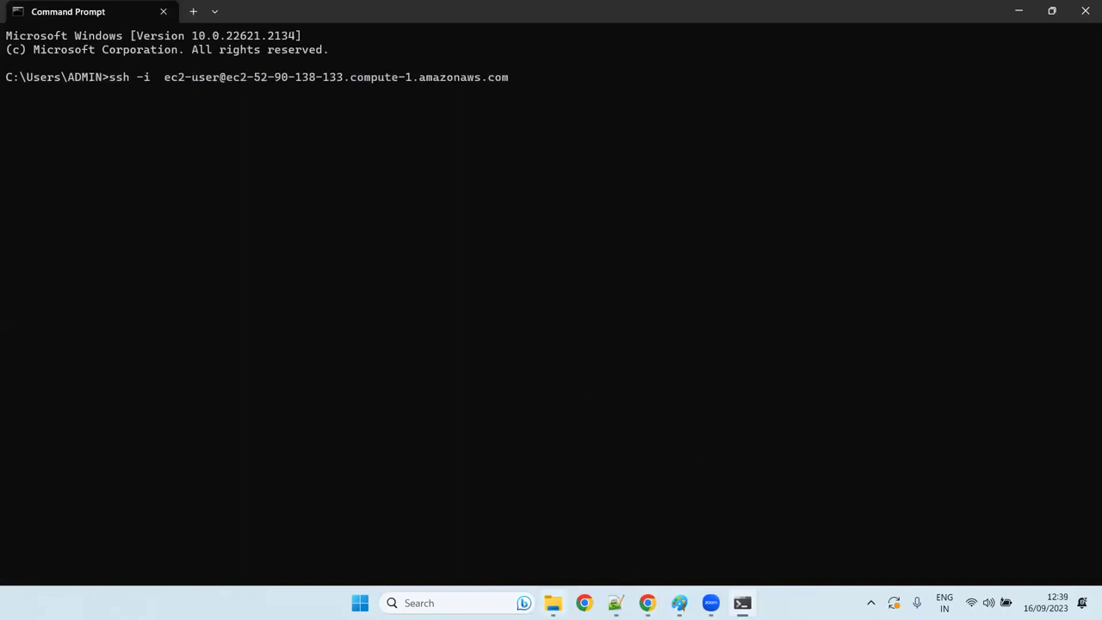
# Step: Copy the full path of first_keypair.pem from Downloads in File Explorer and paste it after ssh -i in Command Prompt
pyautogui.hotkey('alt', 'Tab')
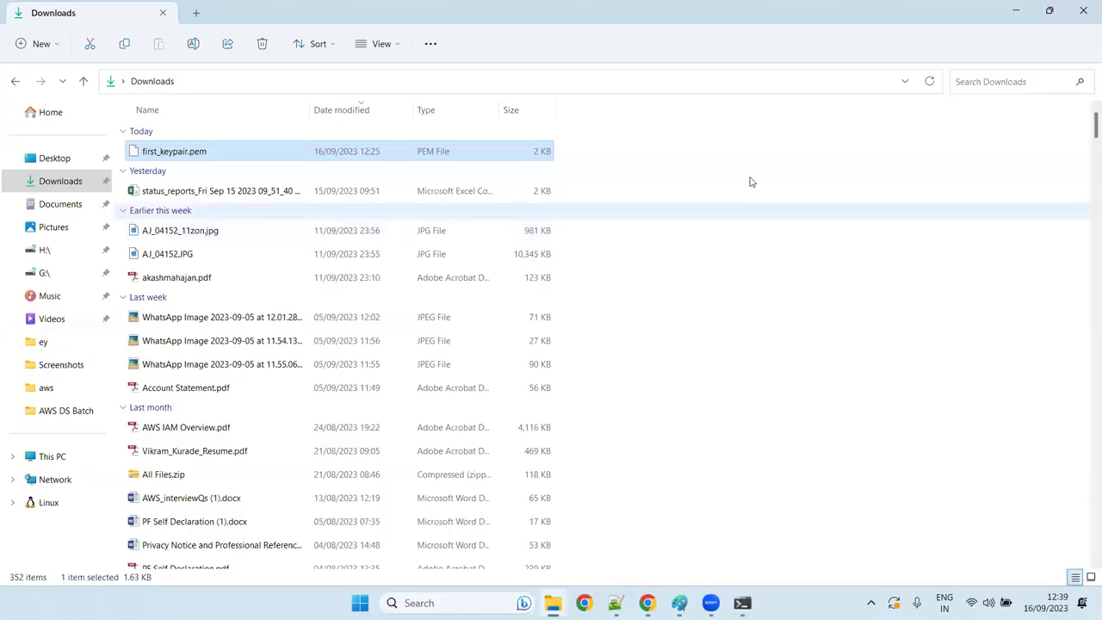
pyautogui.click(262, 210)
pyautogui.click(312, 152)
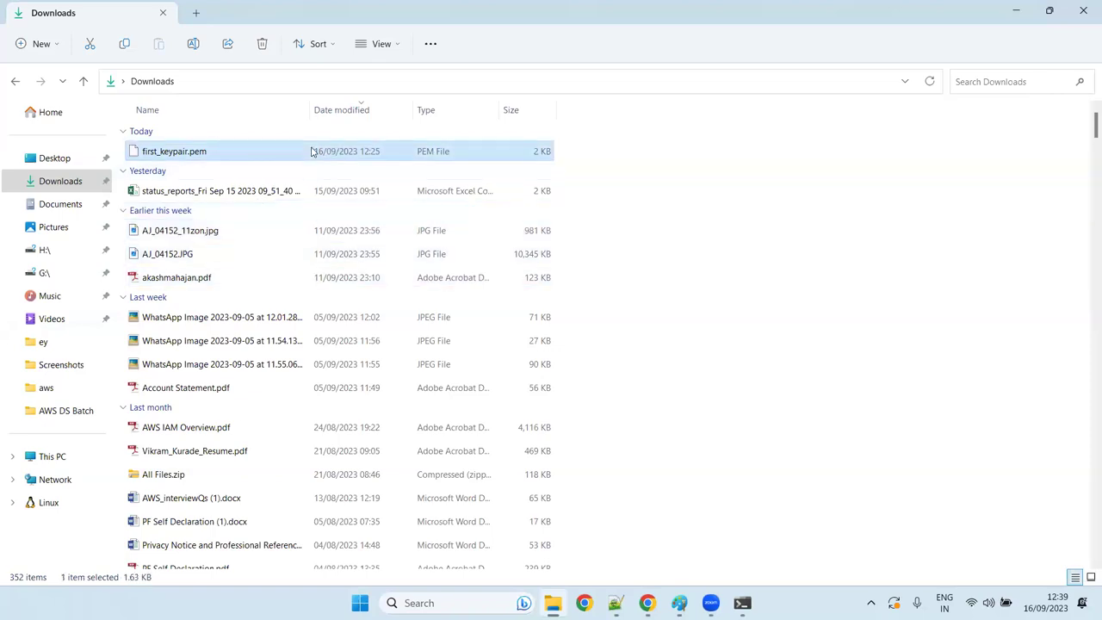
pyautogui.rightClick(312, 152)
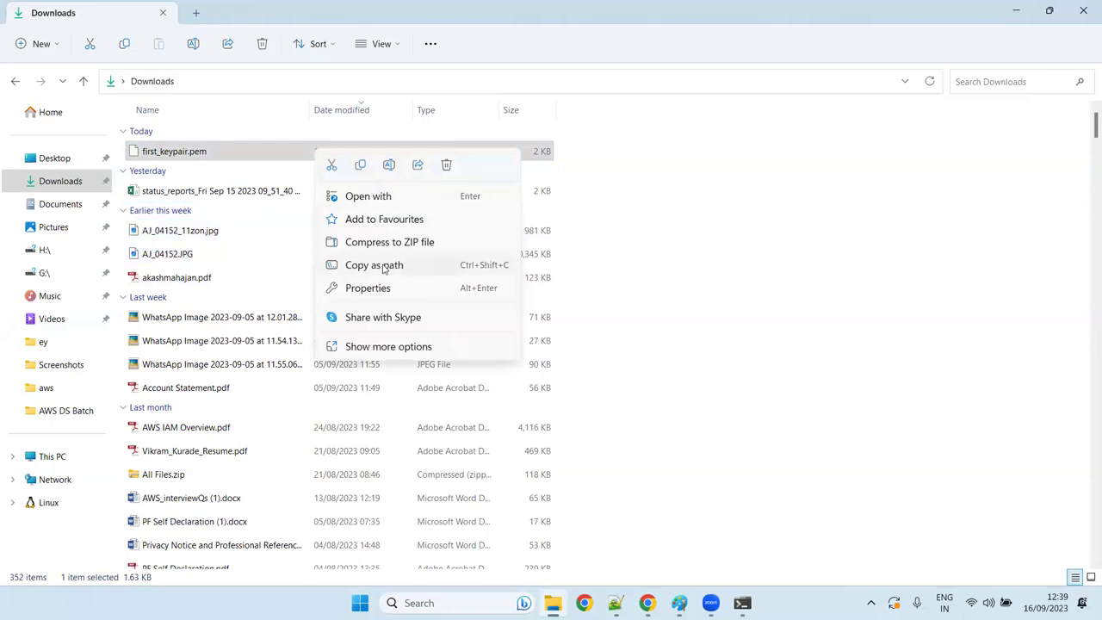
pyautogui.press('Escape')
pyautogui.hotkey('alt', 'Tab')
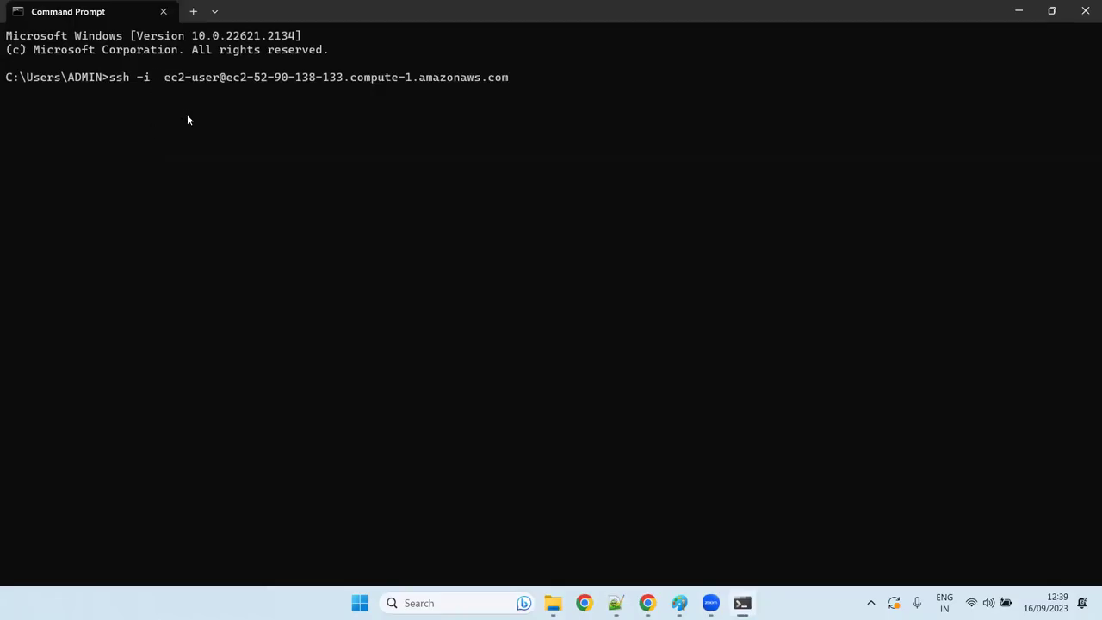
pyautogui.hotkey('ctrl', 'v')
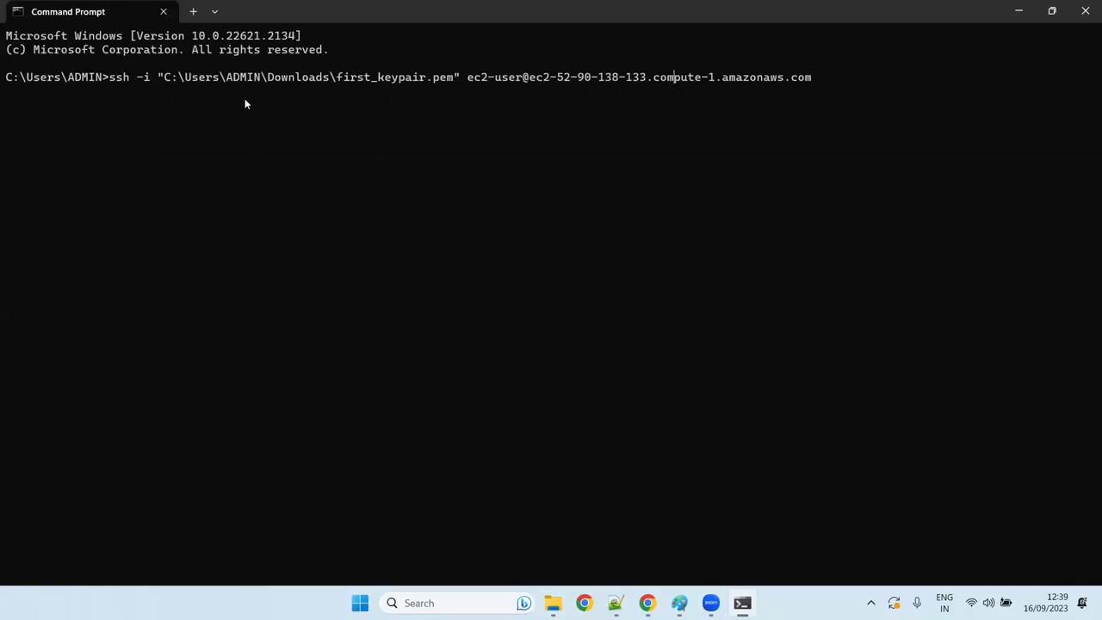
# Step: Switch to Syallabus_Coverage.txt in Notepad++ and complete the ssh line with "user@public-DNS", followed by a new line
pyautogui.hotkey('alt', 'Tab')
pyautogui.hotkey('alt', 'Tab')
pyautogui.hotkey('alt', 'Tab')
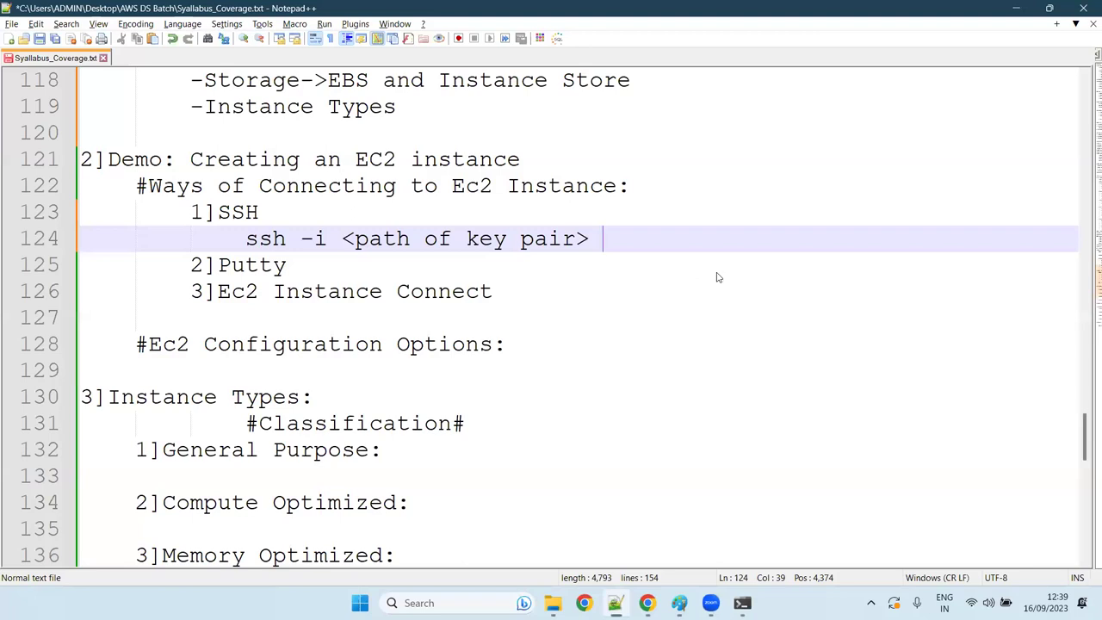
pyautogui.write('user')
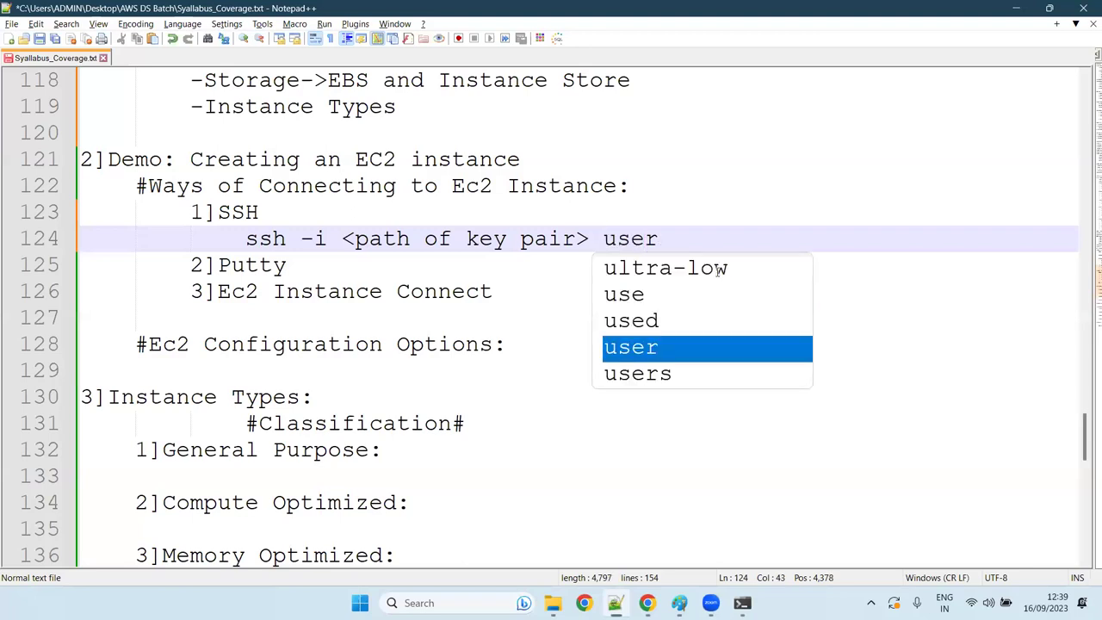
pyautogui.write('@pu')
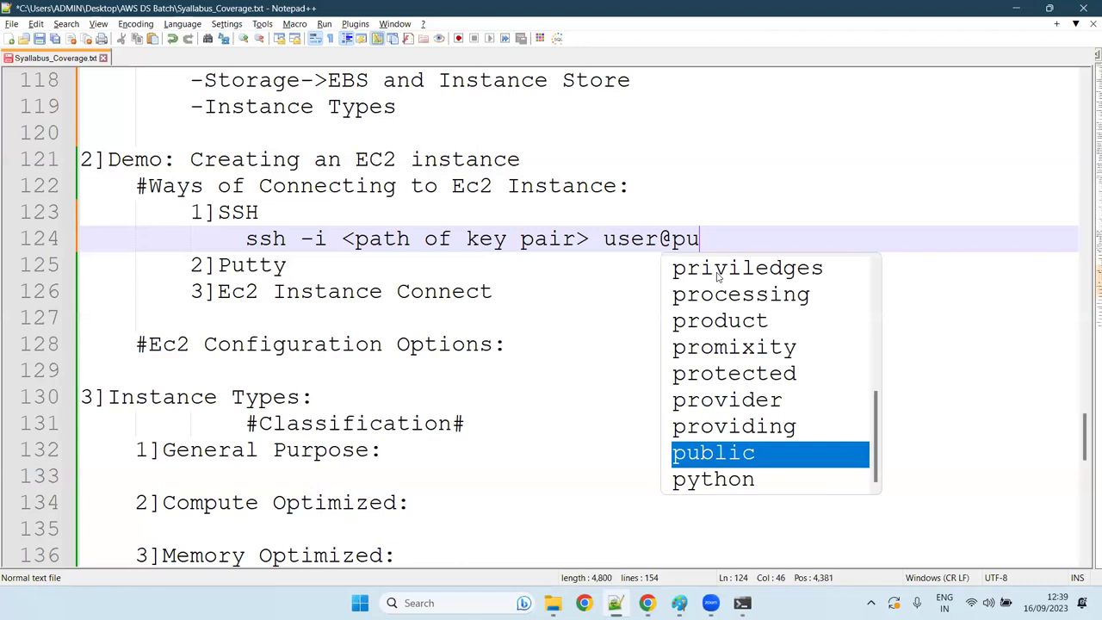
pyautogui.write('blic-DNS')
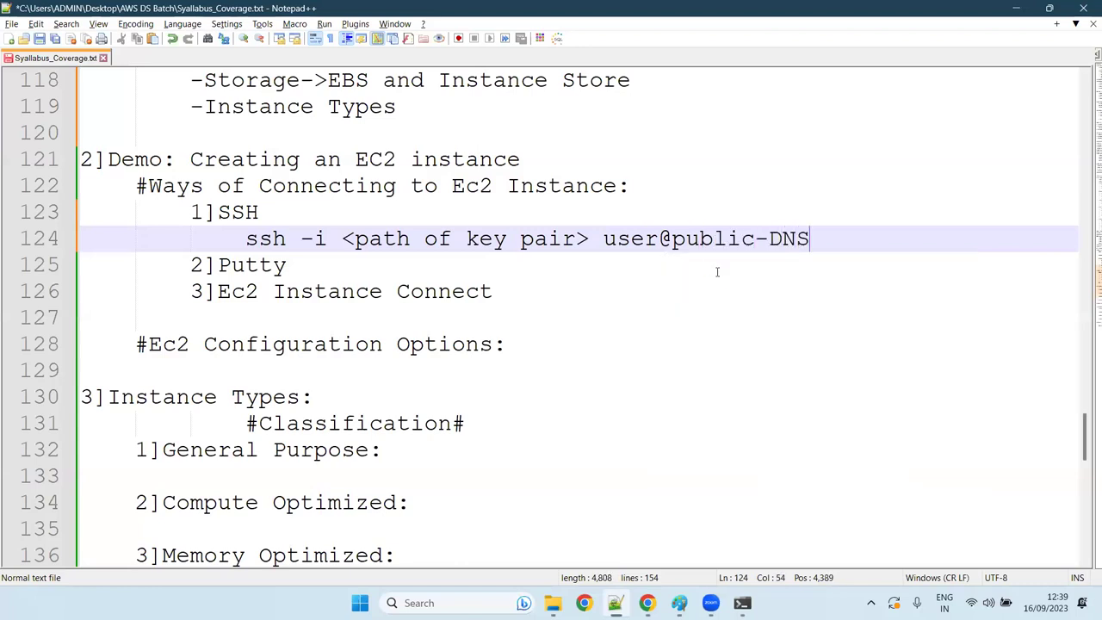
pyautogui.press('Return')
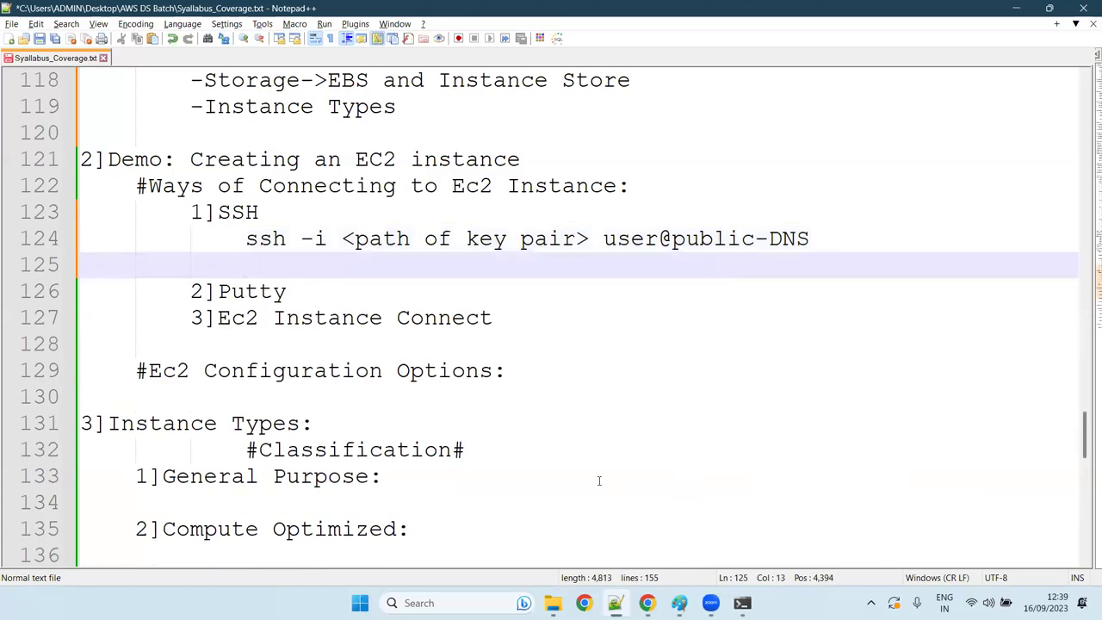
# Step: Copy the example ssh command from the Connect to instance page in Chrome and add it after "Ex:" in the Notepad++ notes
pyautogui.hotkey('alt', 'Tab')
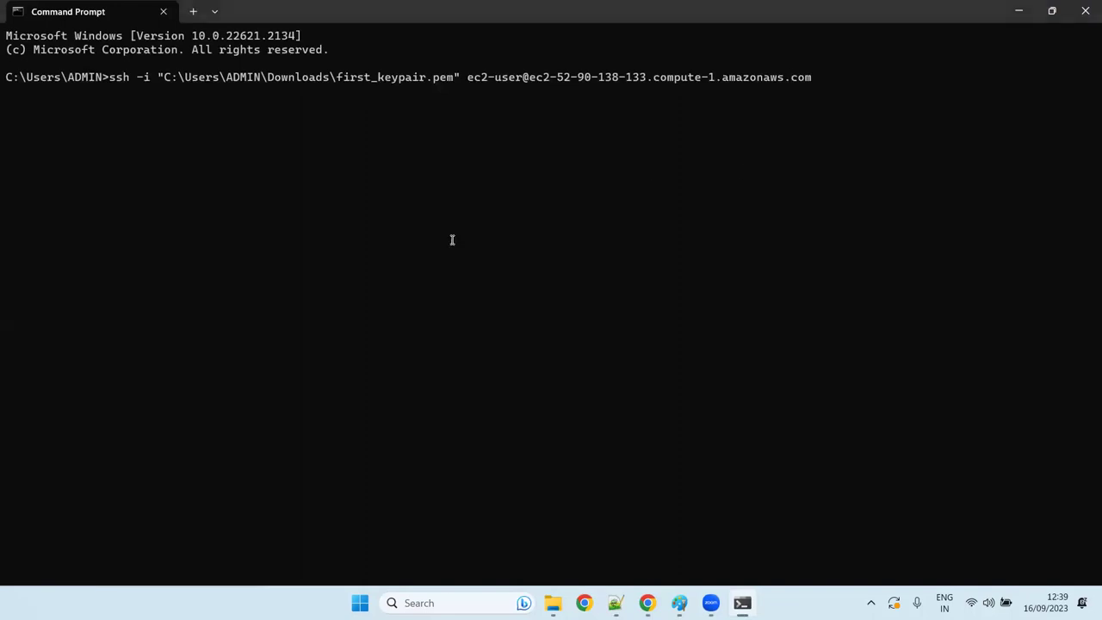
pyautogui.hotkey('alt', 'Tab')
pyautogui.moveTo(647, 603)
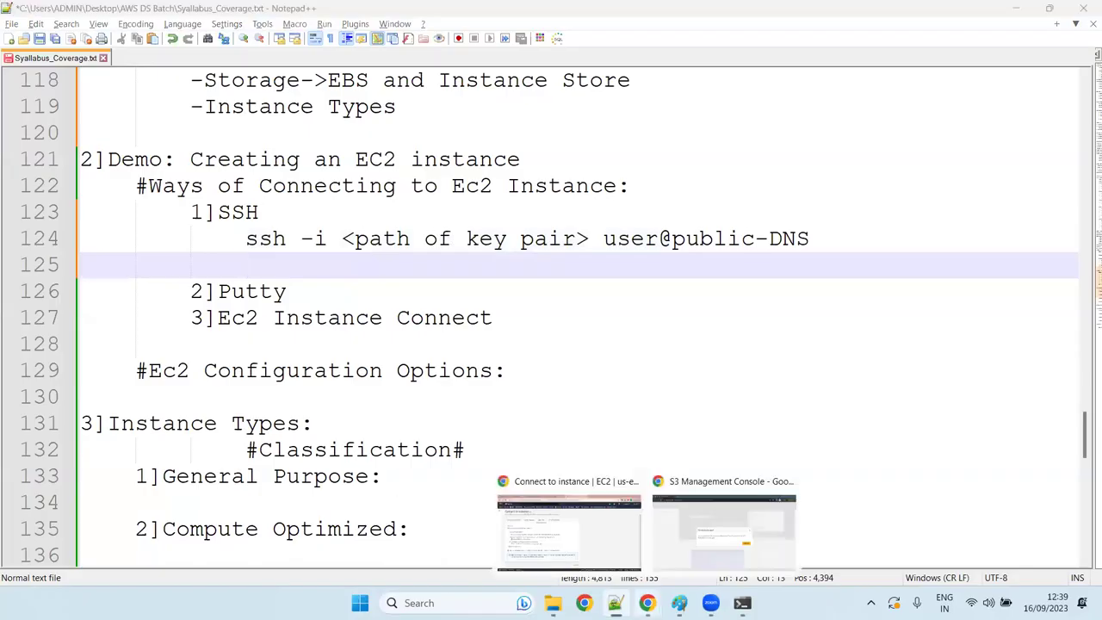
pyautogui.click(568, 530)
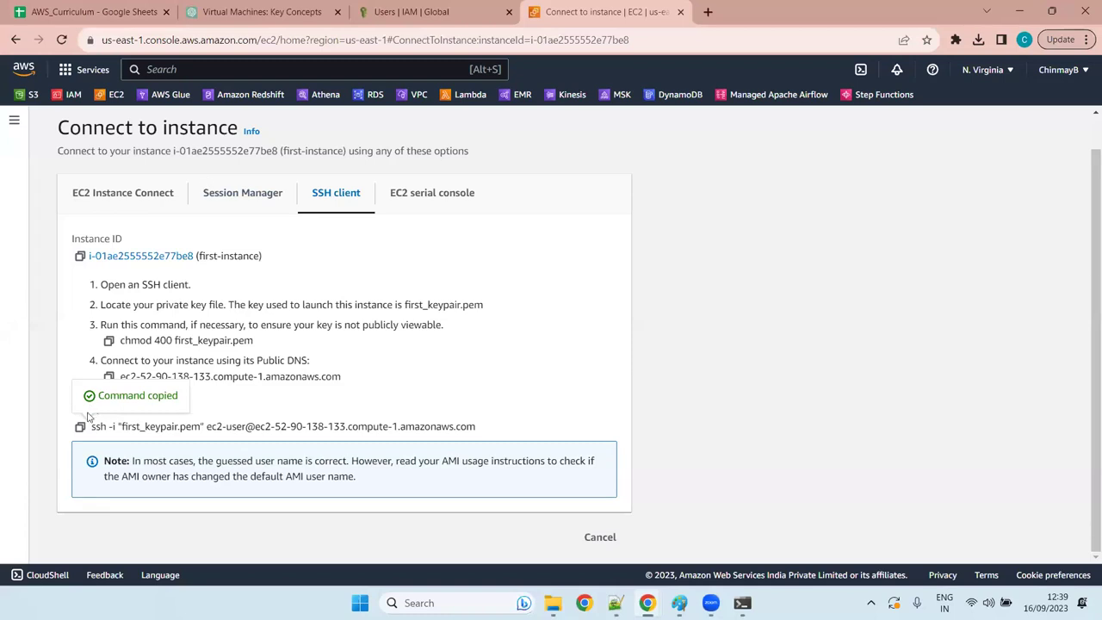
pyautogui.hotkey('alt', 'Tab')
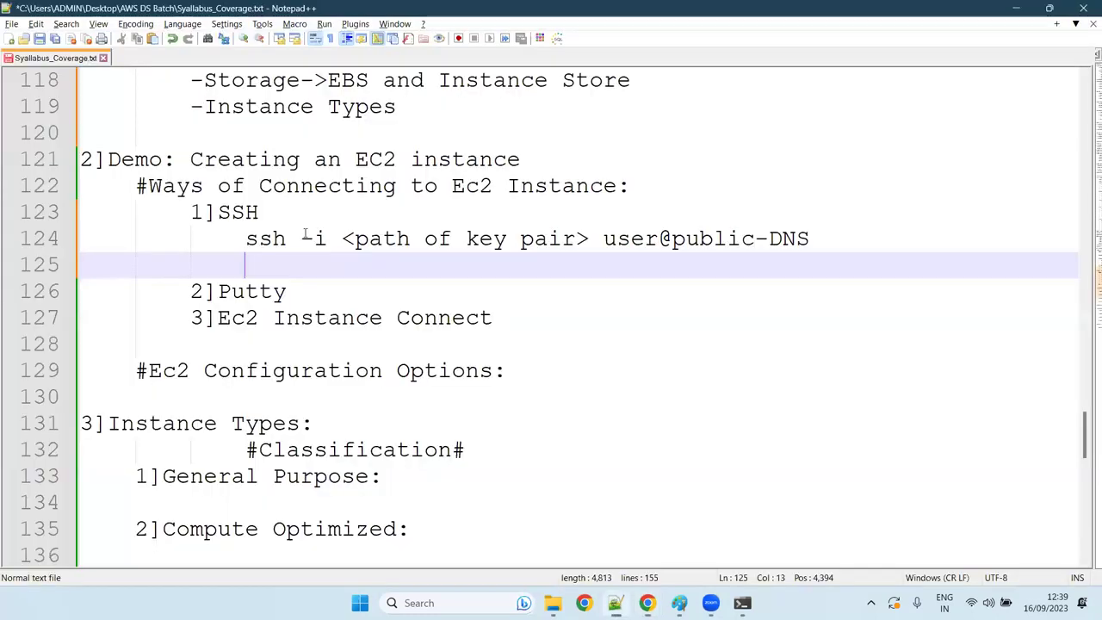
pyautogui.write('Ex:')
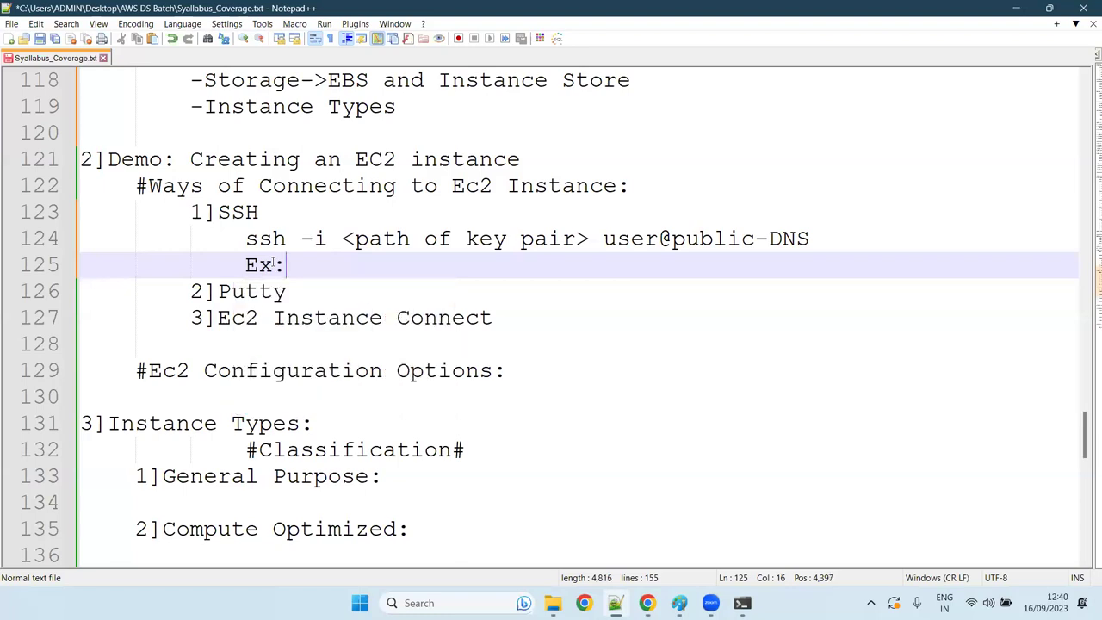
pyautogui.hotkey('ctrl', 'v')
# Step: Reduce the indentation of the "Ex:" command line by one level and place the cursor at its end
pyautogui.click(246, 265)
pyautogui.press('BackSpace')
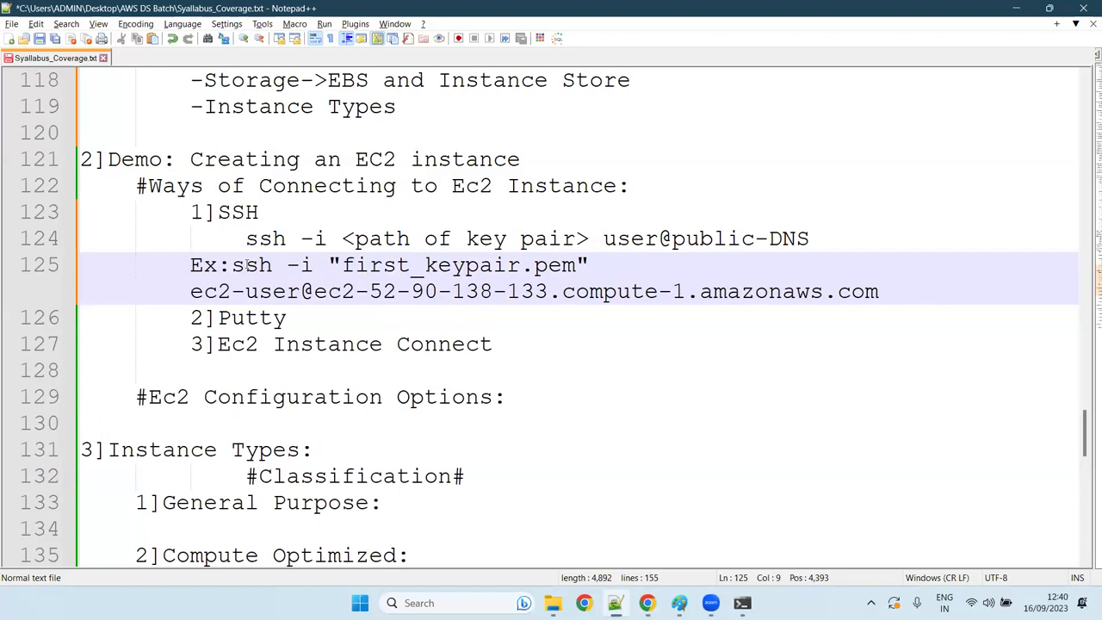
pyautogui.click(191, 293)
pyautogui.press('BackSpace')
pyautogui.press('Tab')
pyautogui.press('Tab')
pyautogui.click(930, 308)
pyautogui.click(930, 292)
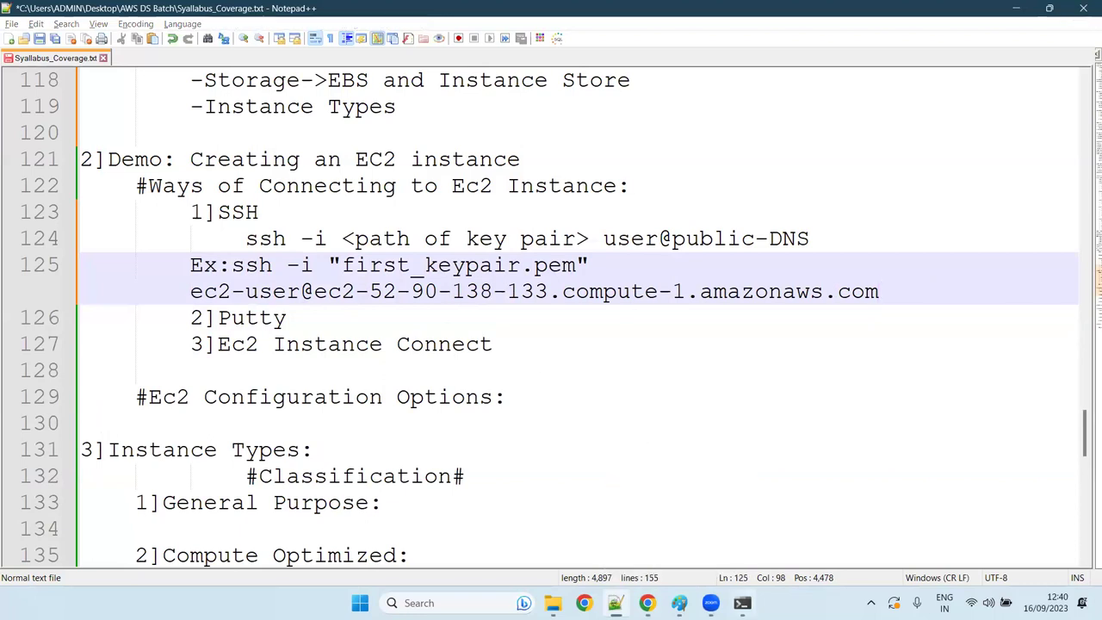
# Step: Switch to Command Prompt, run the ssh command with the full key path and answer yes to continue connecting
pyautogui.click(742, 602)
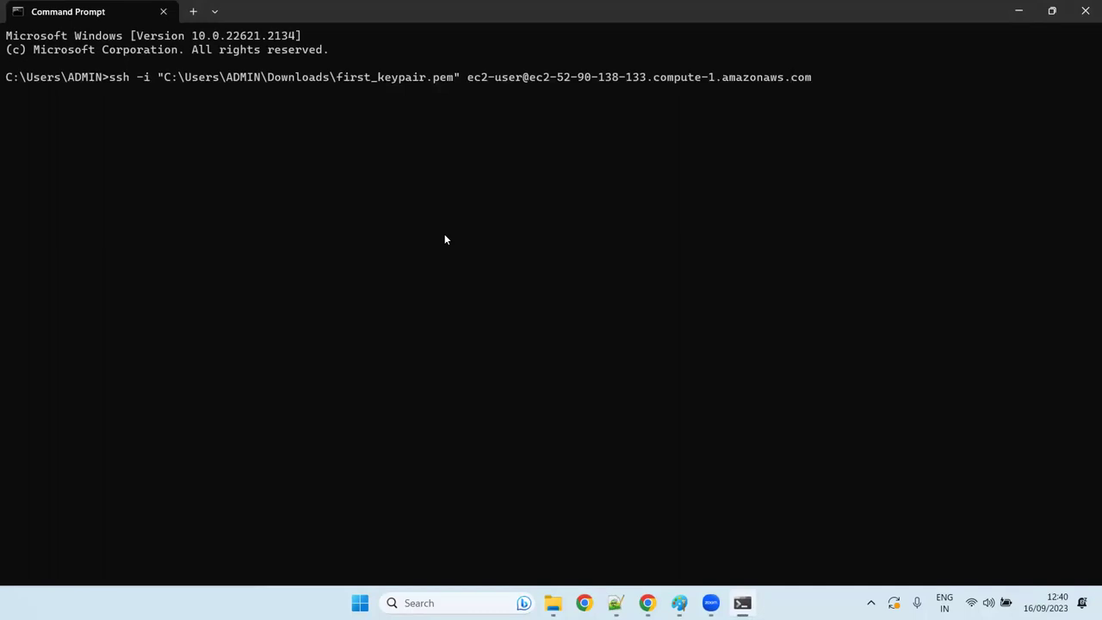
pyautogui.press('Return')
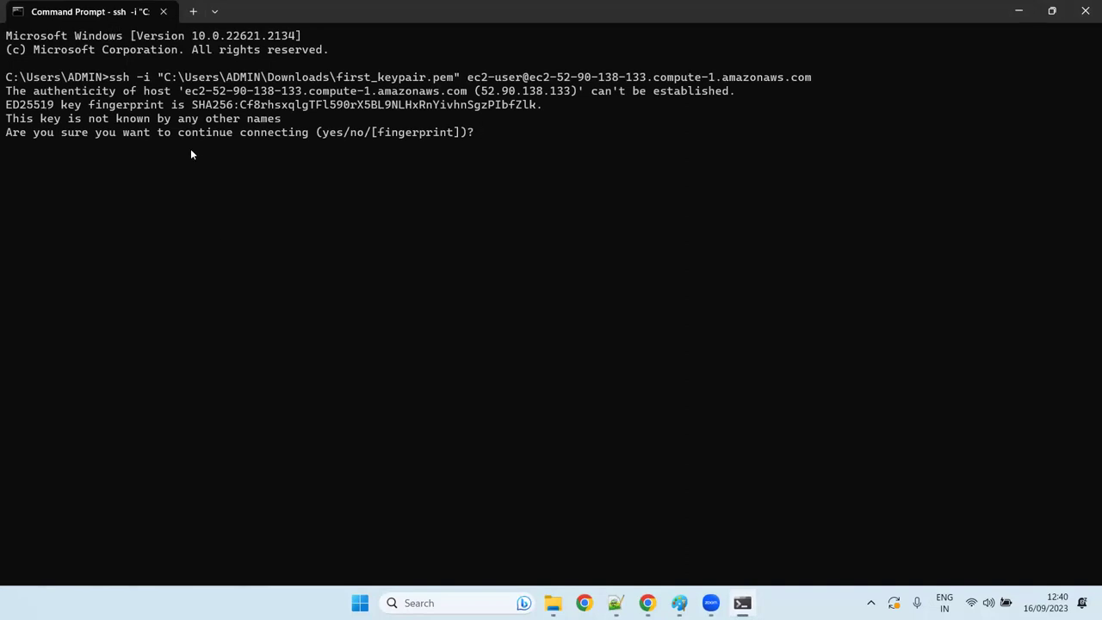
pyautogui.write('yes')
pyautogui.press('Return')
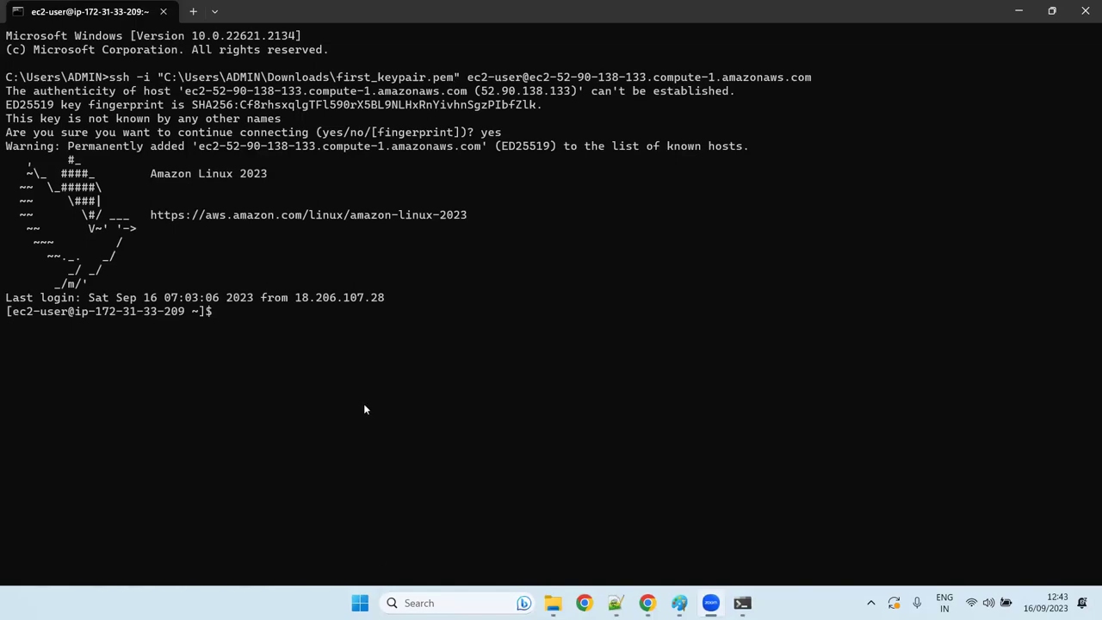
# Step: Switch to File Explorer and copy the path of first_keypair.pem in the Downloads folder
pyautogui.click(552, 603)
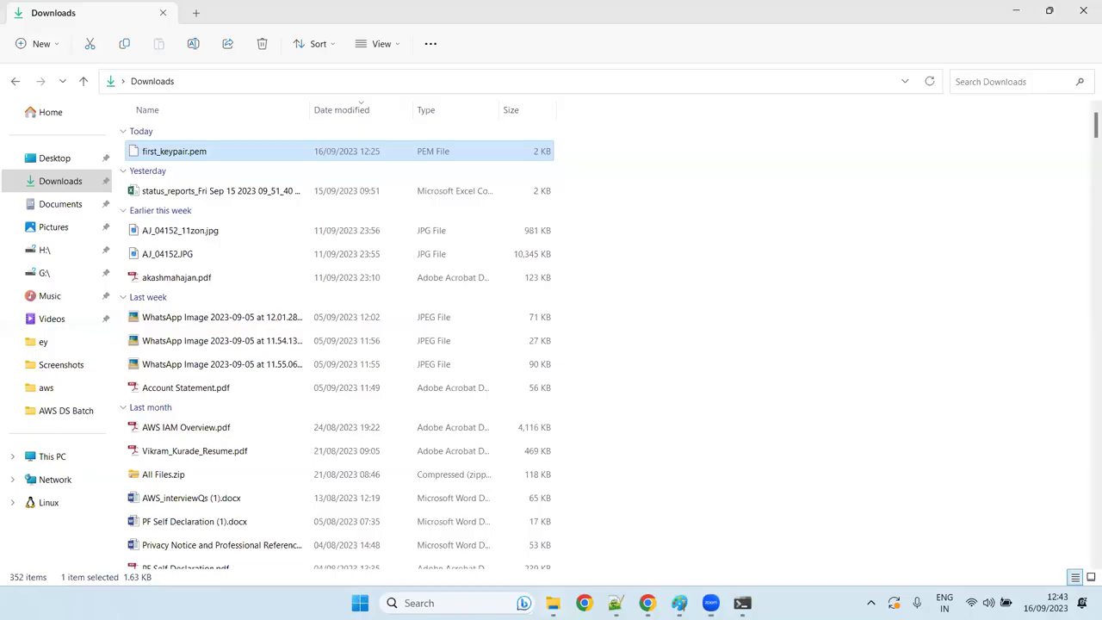
pyautogui.click(620, 151)
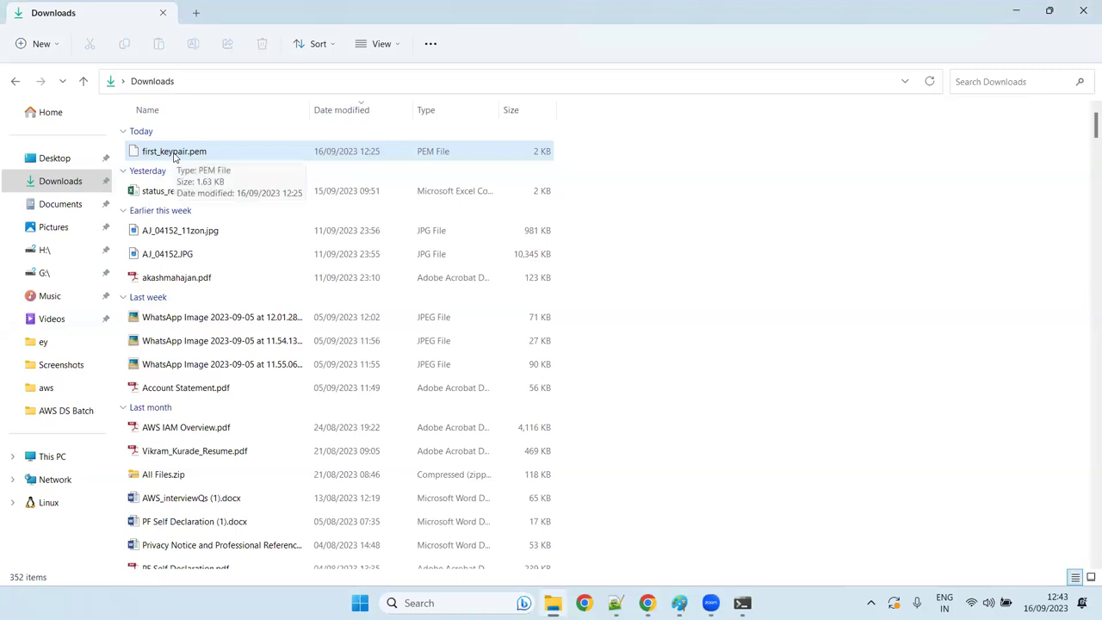
pyautogui.click(175, 155)
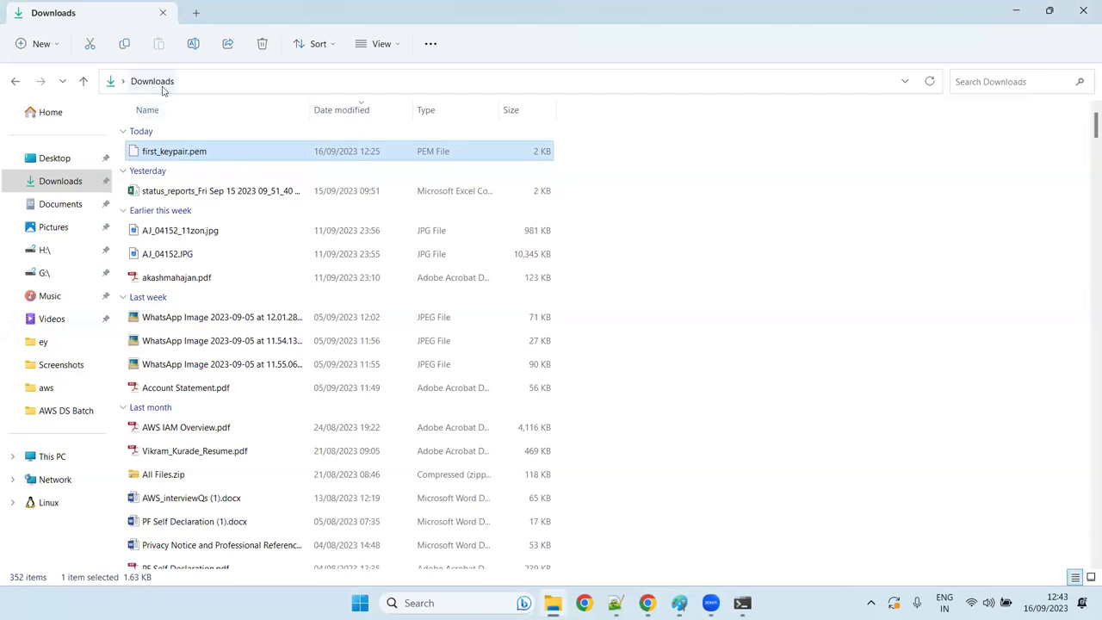
pyautogui.click(189, 155)
pyautogui.click(233, 148)
pyautogui.click(209, 148)
pyautogui.rightClick(198, 156)
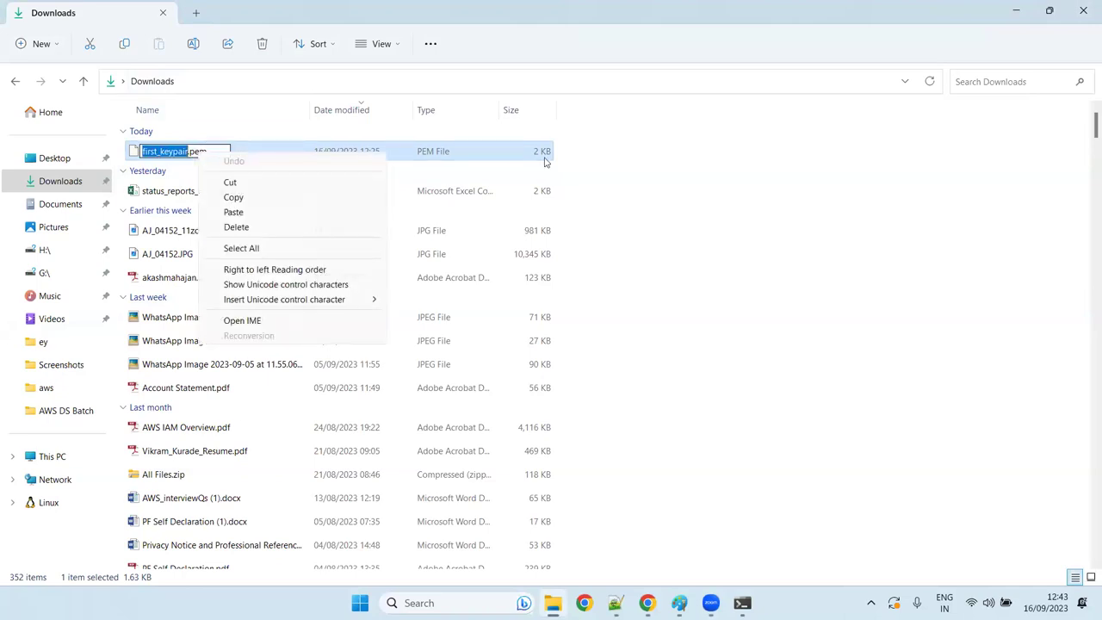
pyautogui.click(459, 160)
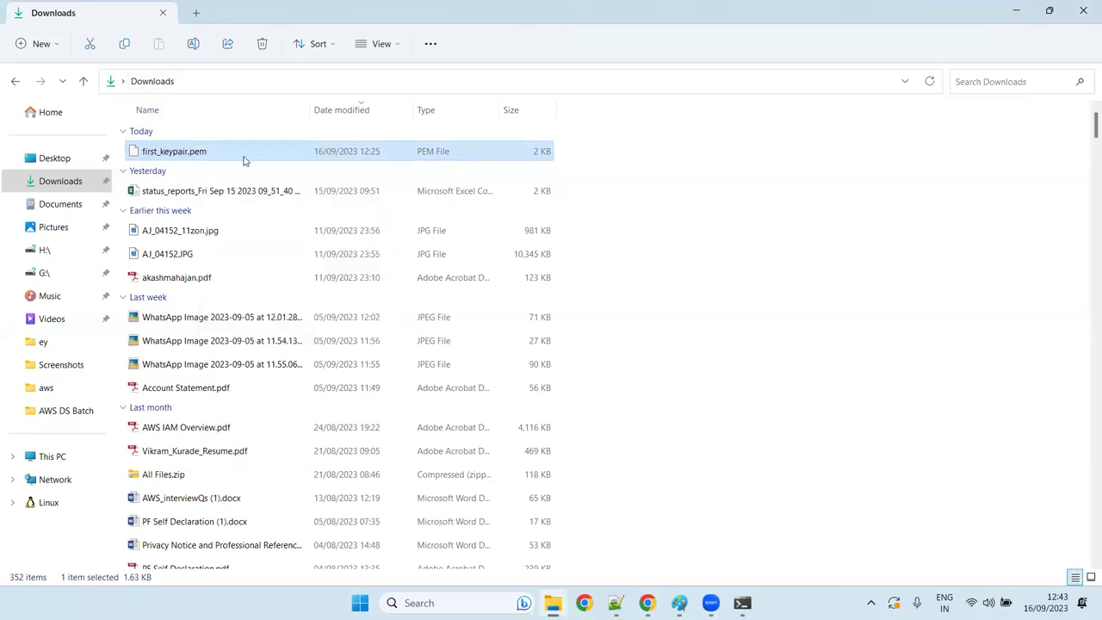
pyautogui.rightClick(244, 160)
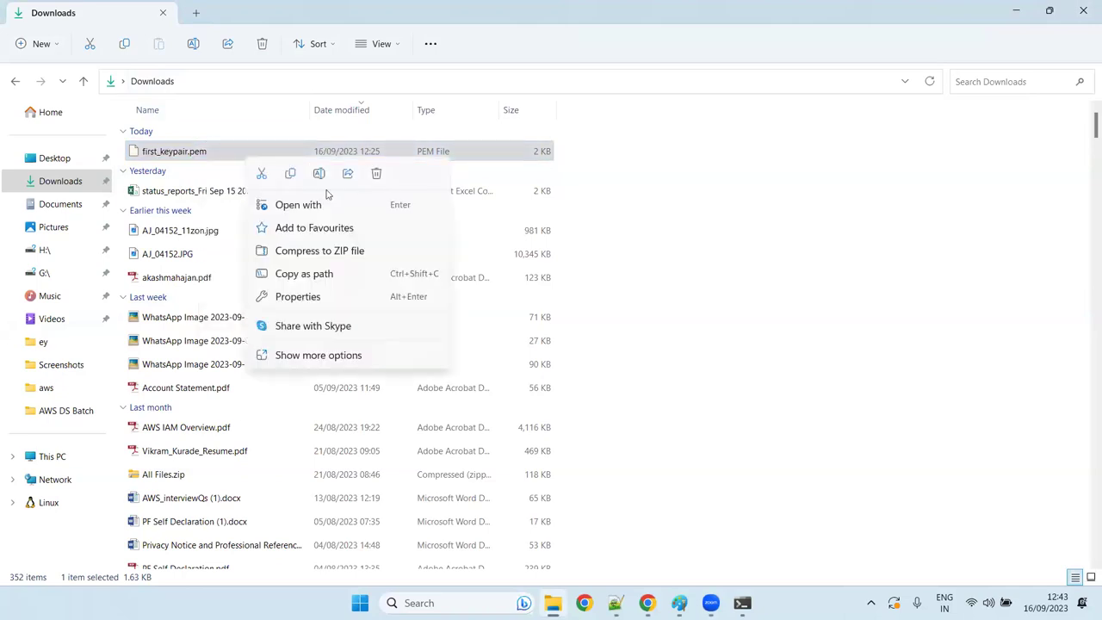
pyautogui.click(351, 273)
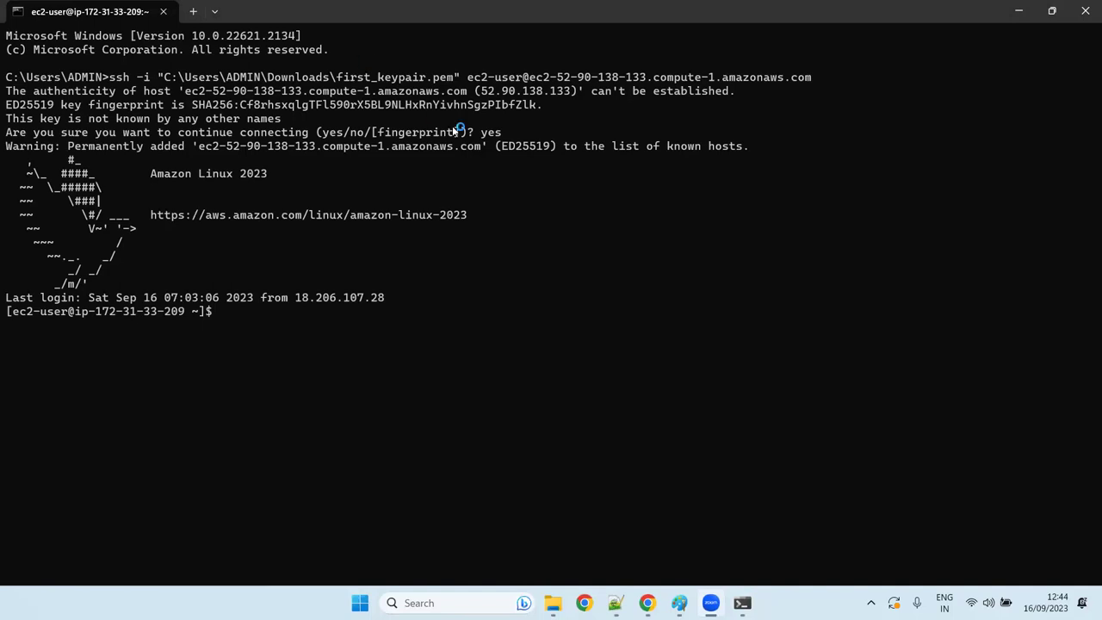
# Step: Switch to File Explorer and open a command prompt in the Downloads folder using cmd
pyautogui.press('super+z')
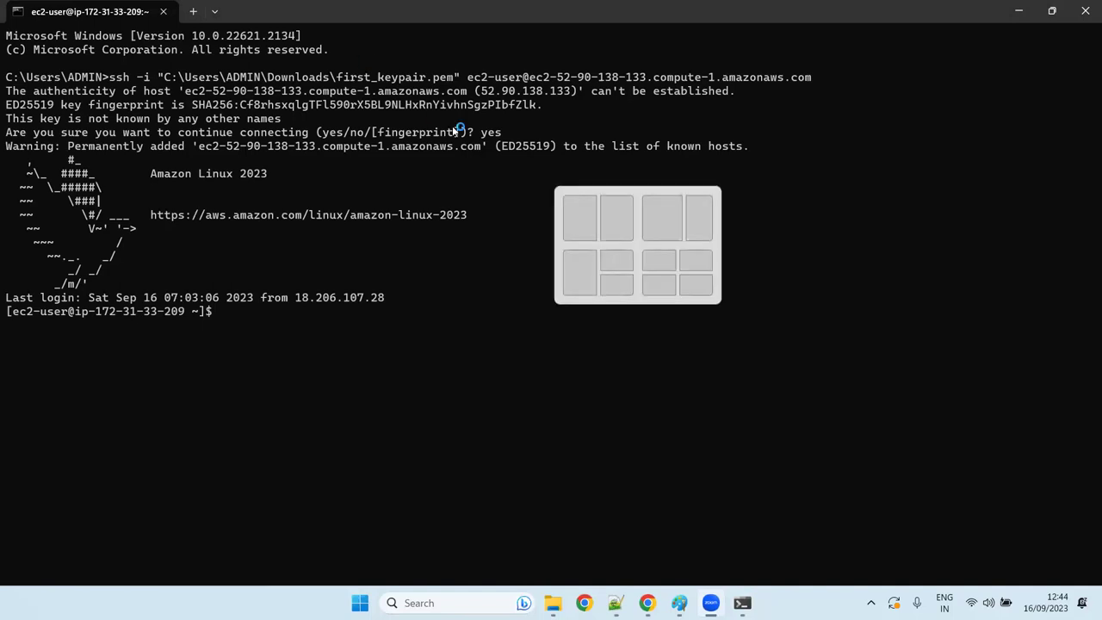
pyautogui.click(257, 263)
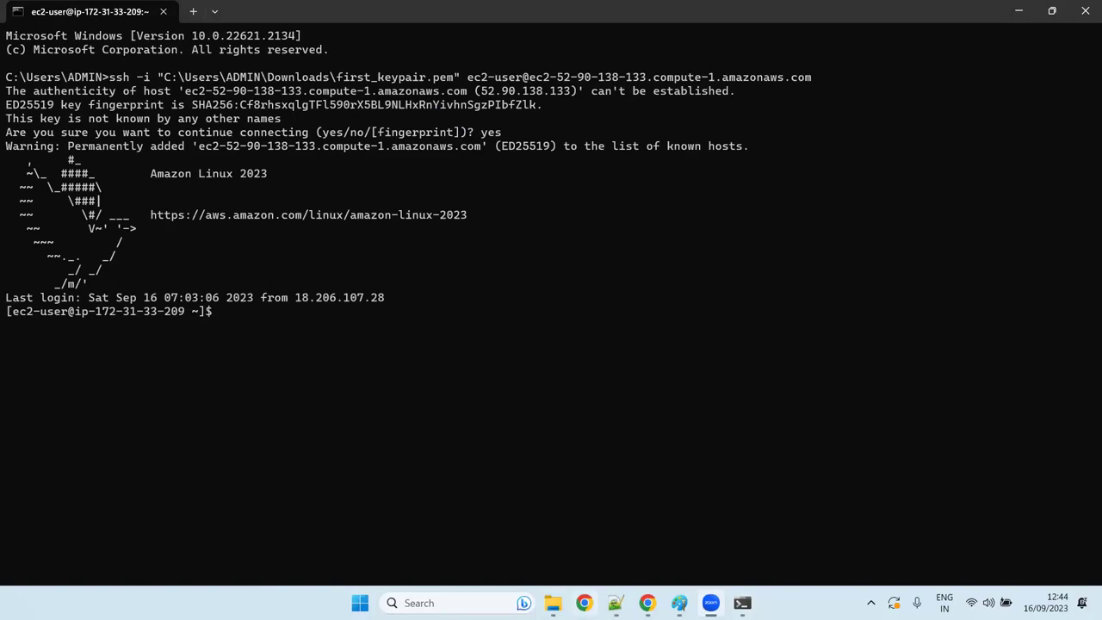
pyautogui.click(552, 603)
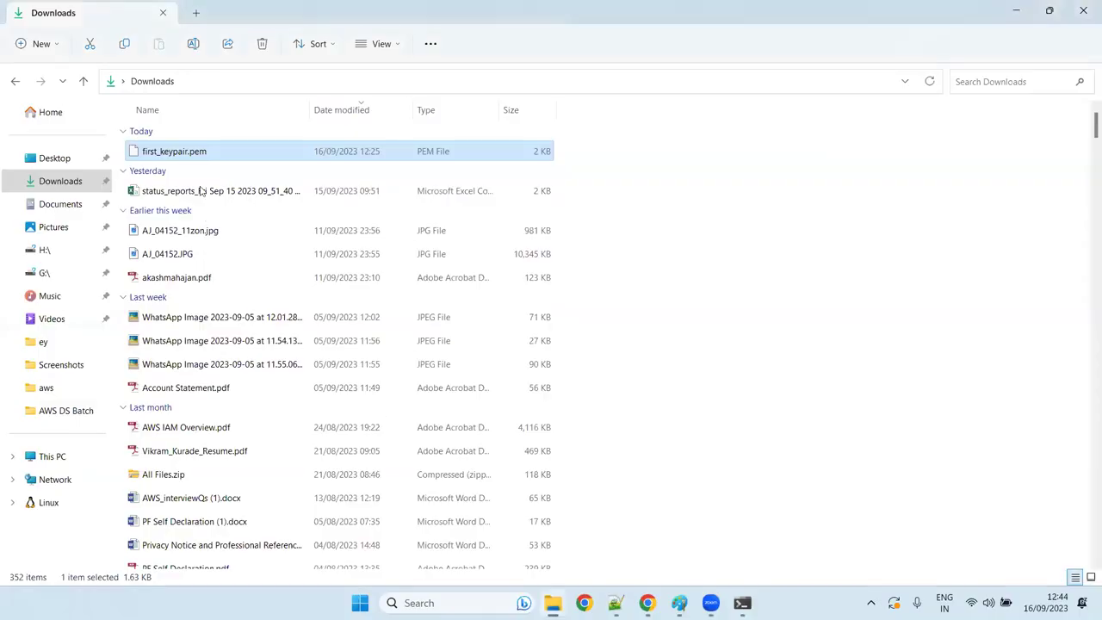
pyautogui.click(225, 84)
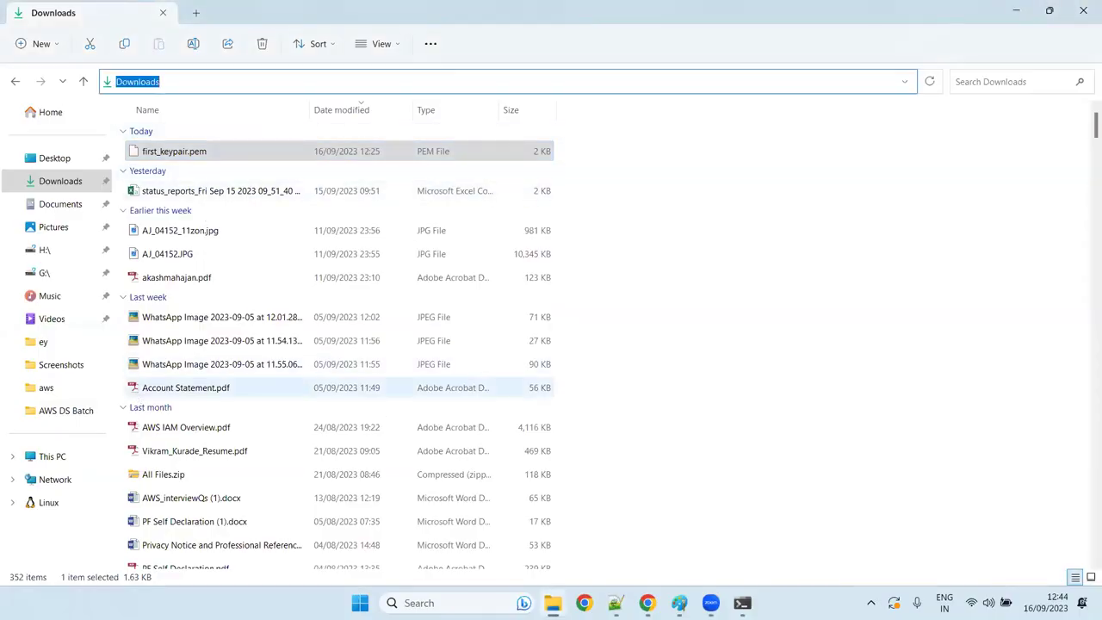
pyautogui.write('cmd')
pyautogui.press('Return')
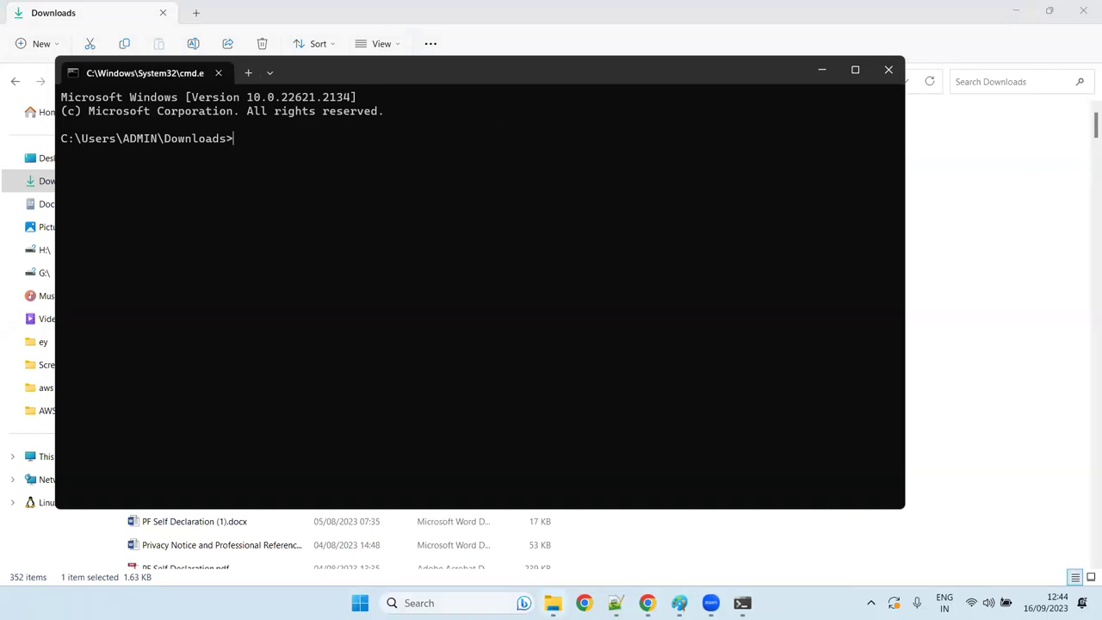
# Step: Switch to Chrome, copy the example ssh command from the Connect to instance page and return to the Instances list
pyautogui.moveTo(656, 603)
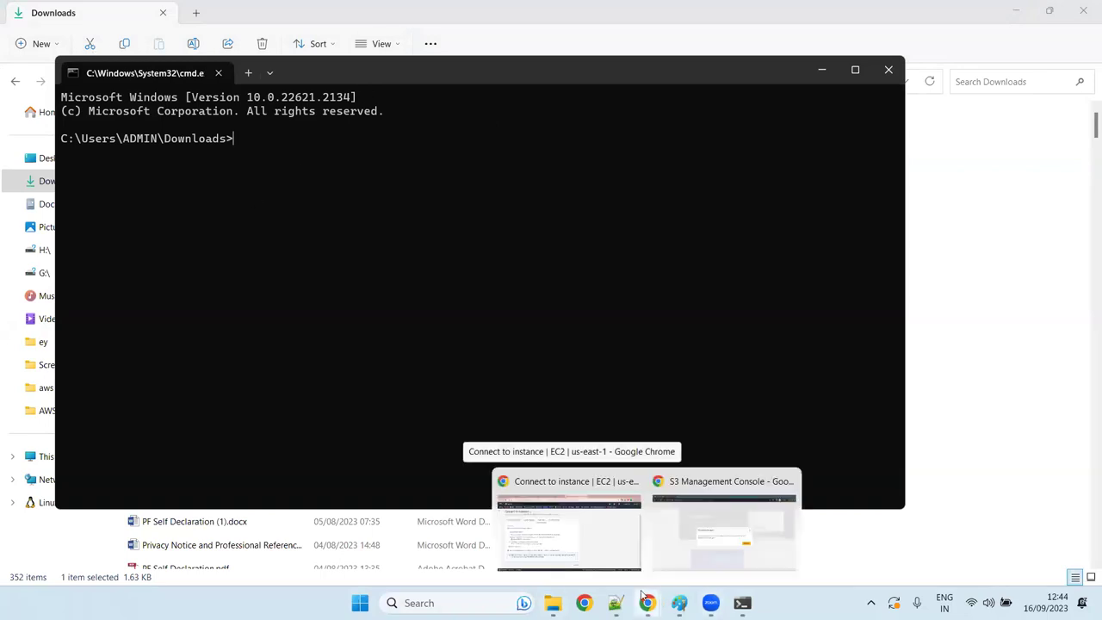
pyautogui.click(581, 538)
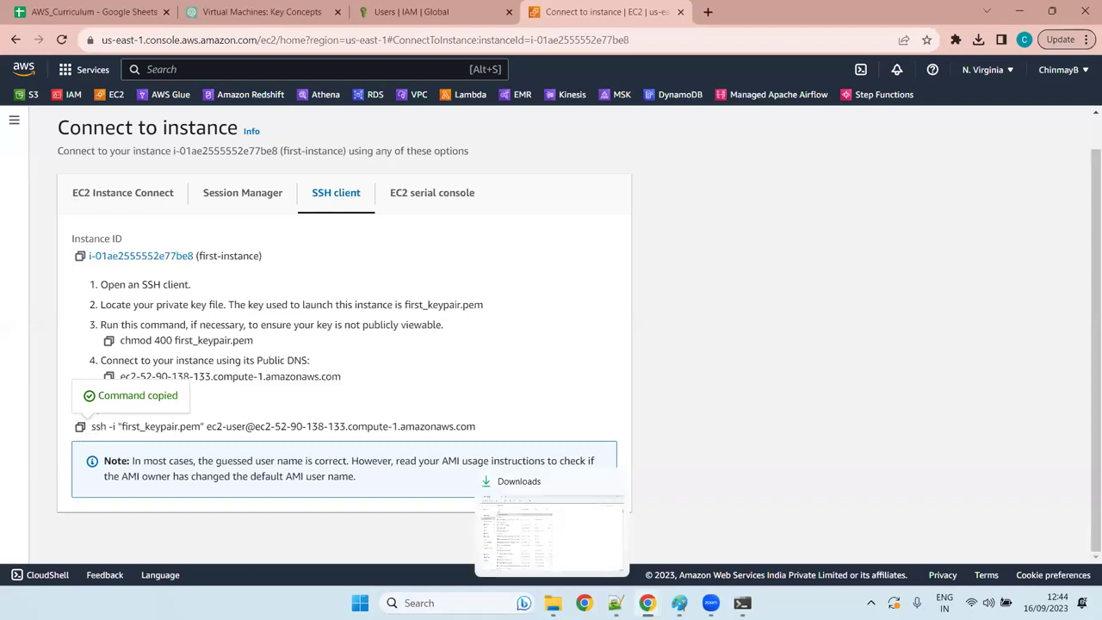
pyautogui.moveTo(742, 603)
pyautogui.click(598, 537)
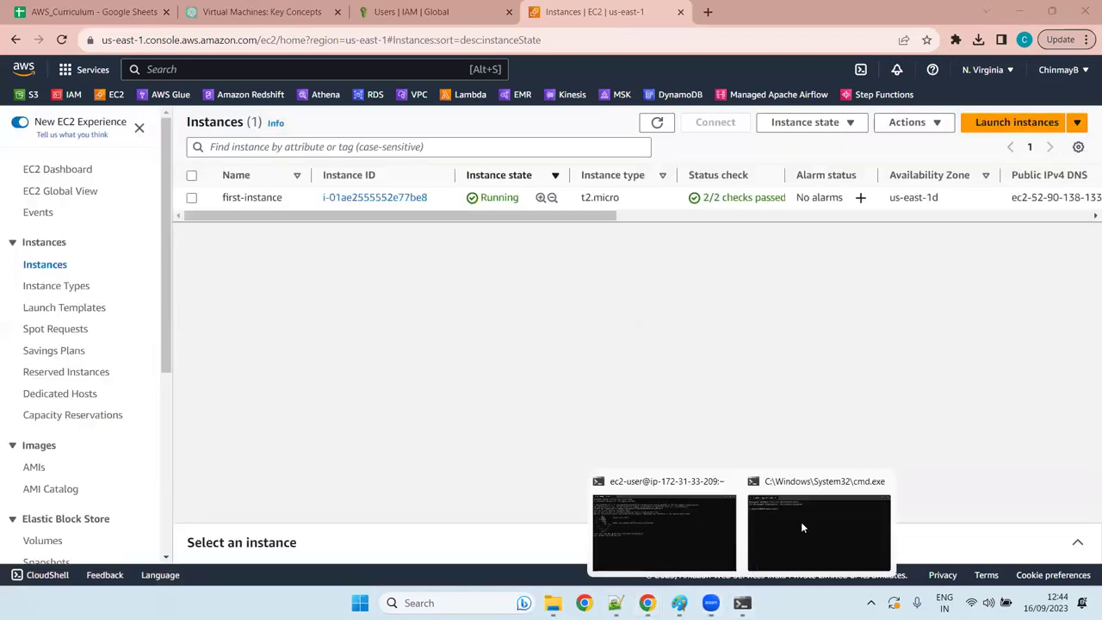
pyautogui.click(664, 526)
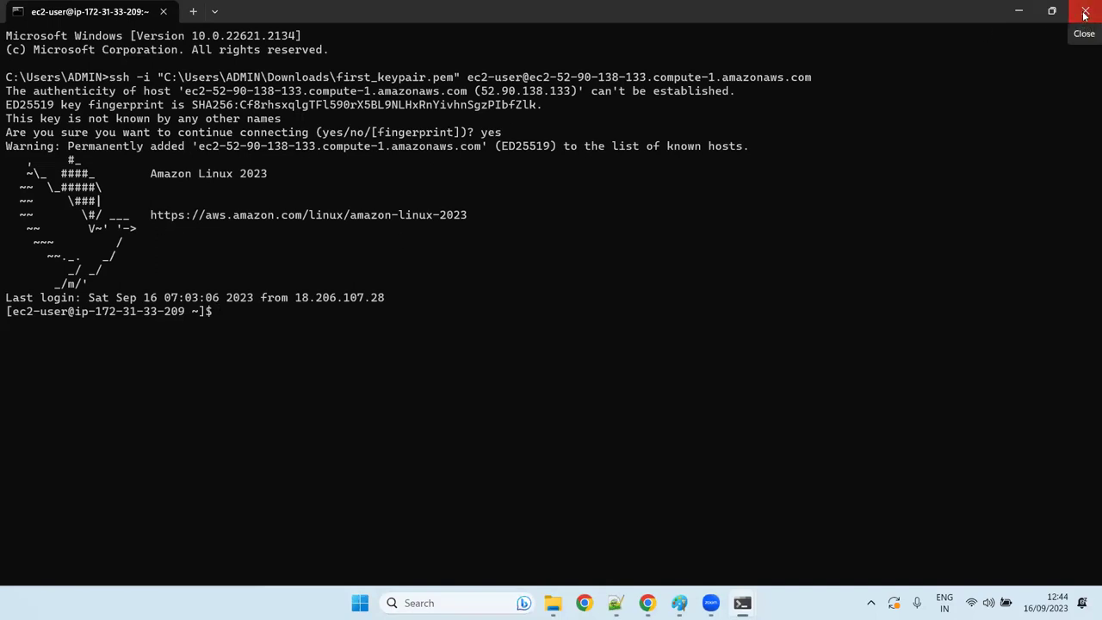
pyautogui.click(744, 600)
pyautogui.click(742, 603)
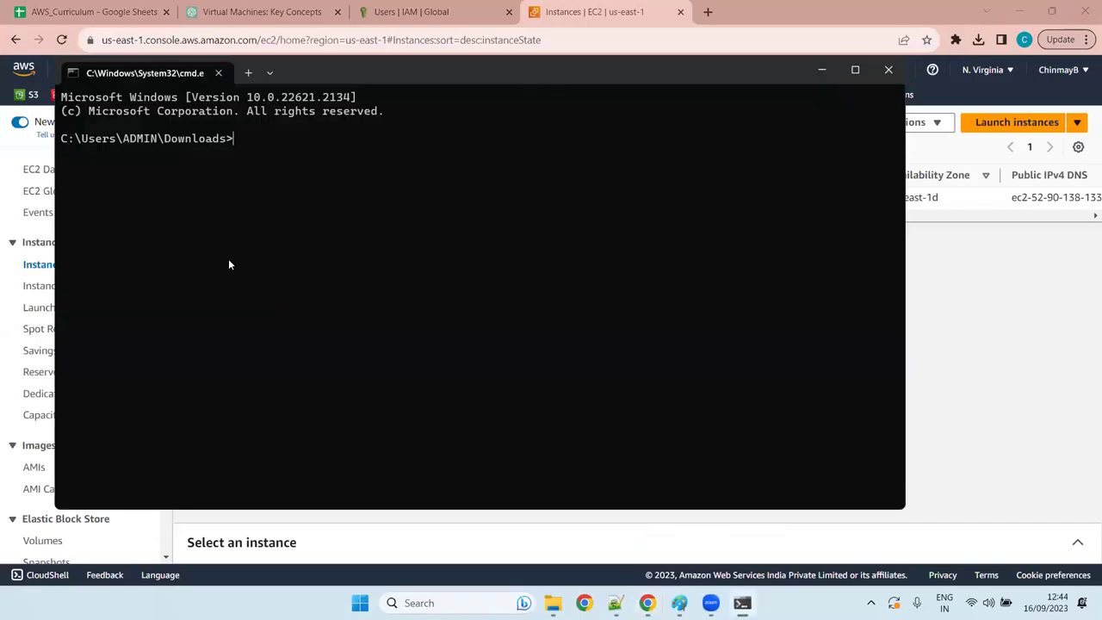
pyautogui.hotkey('ctrl', 'v')
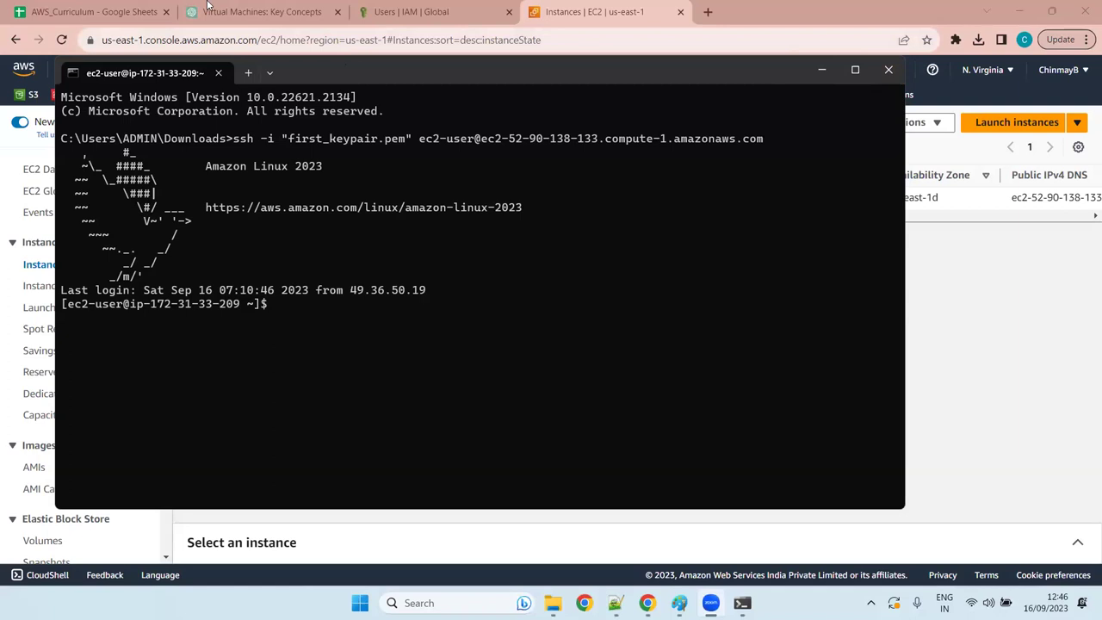
pyautogui.click(887, 69)
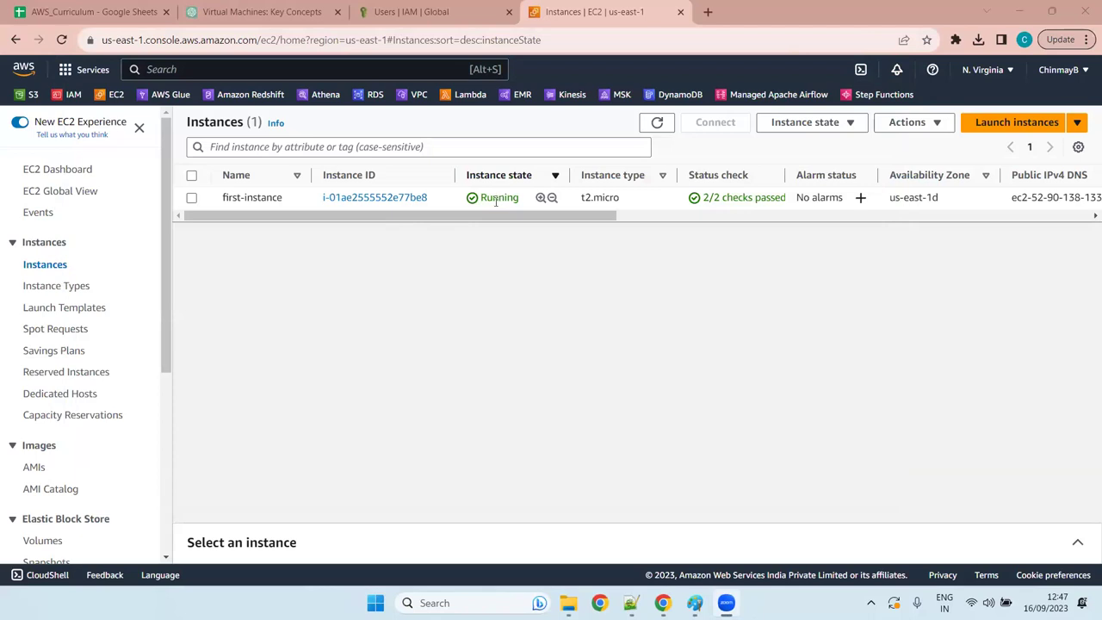
# Step: Select first-instance in the Instances list and view the available instance state actions
pyautogui.click(192, 198)
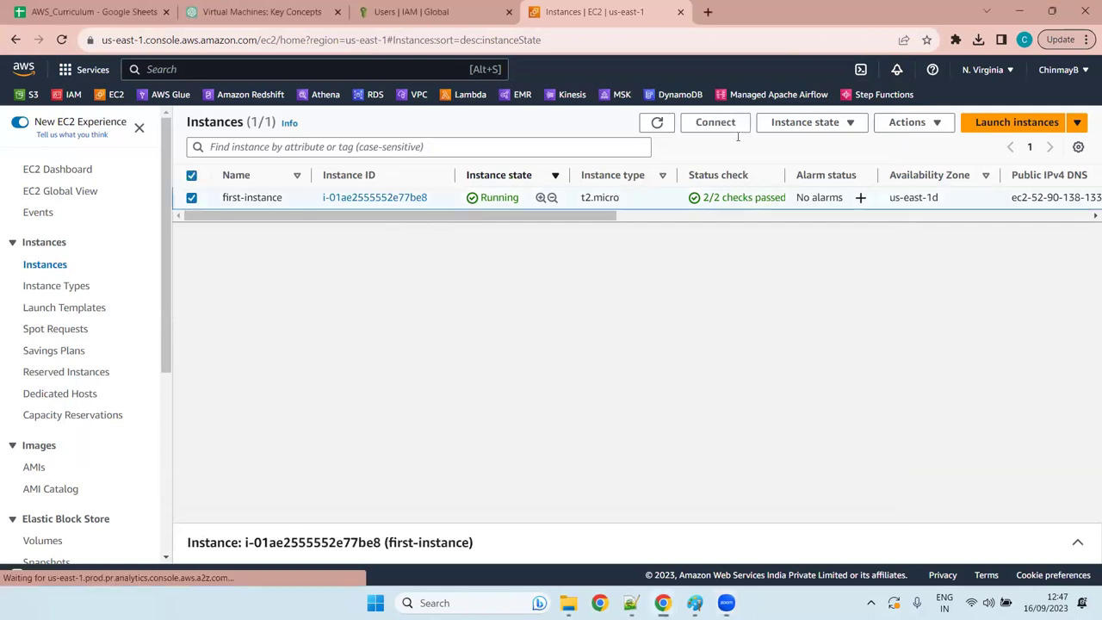
pyautogui.click(829, 126)
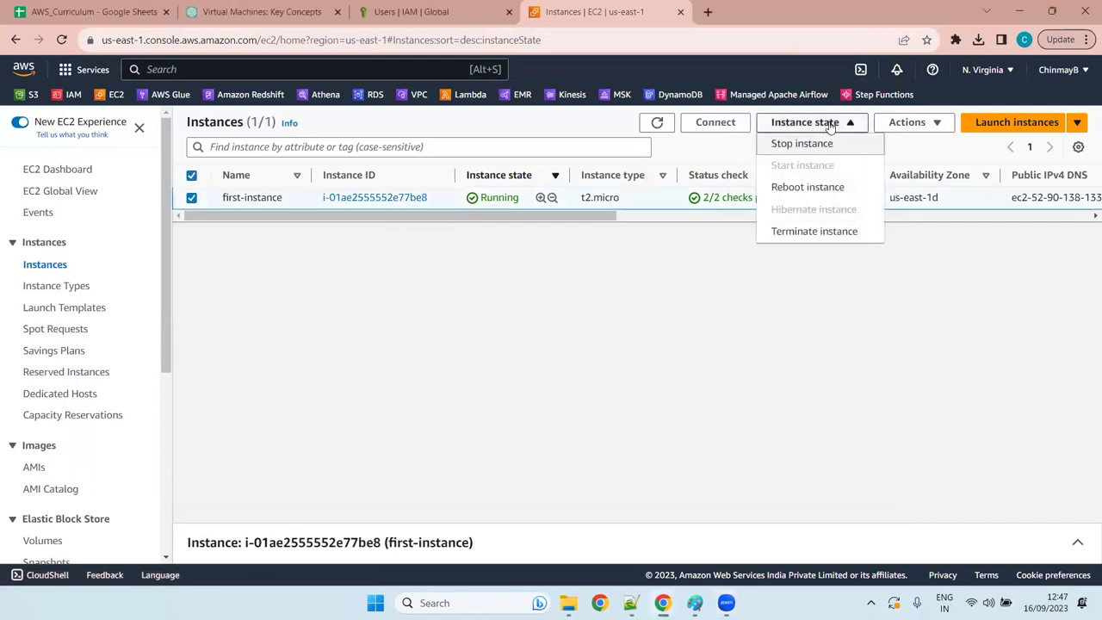
pyautogui.click(666, 323)
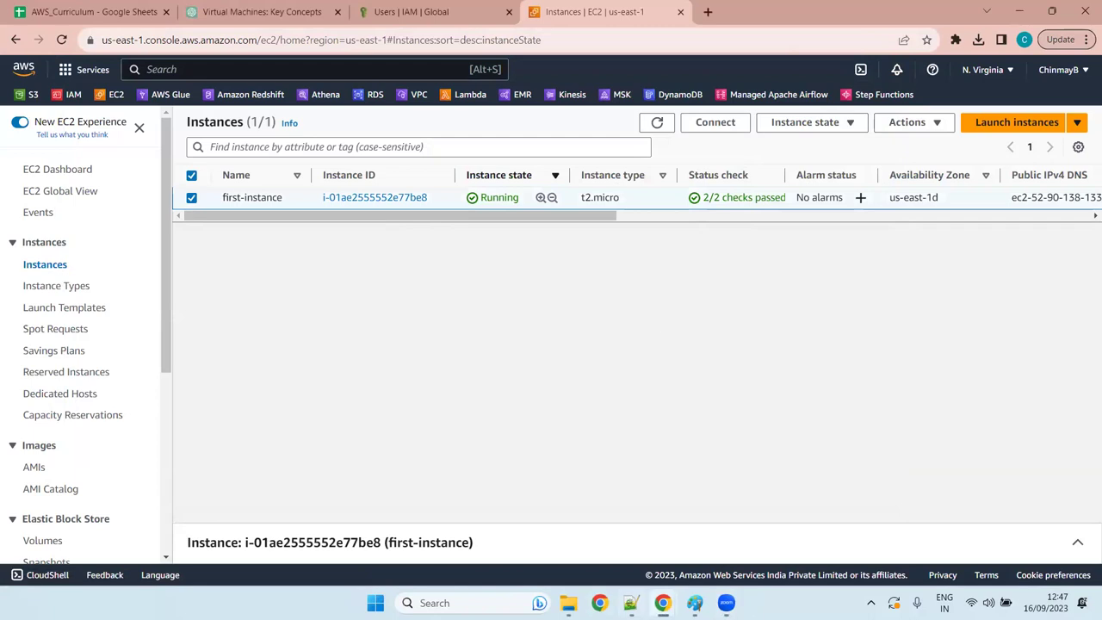
# Step: Switch to the Notepad++ notes and append "-->Technical Guftagu" to the "2]Putty" line
pyautogui.click(631, 603)
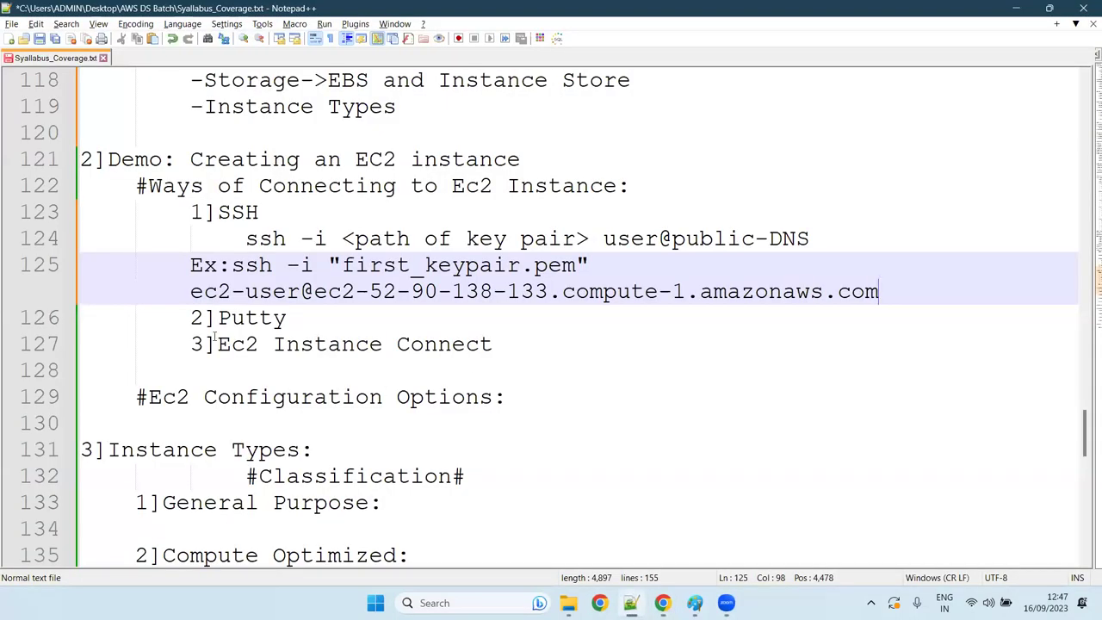
pyautogui.click(305, 316)
pyautogui.moveTo(305, 315); pyautogui.dragTo(171, 315)
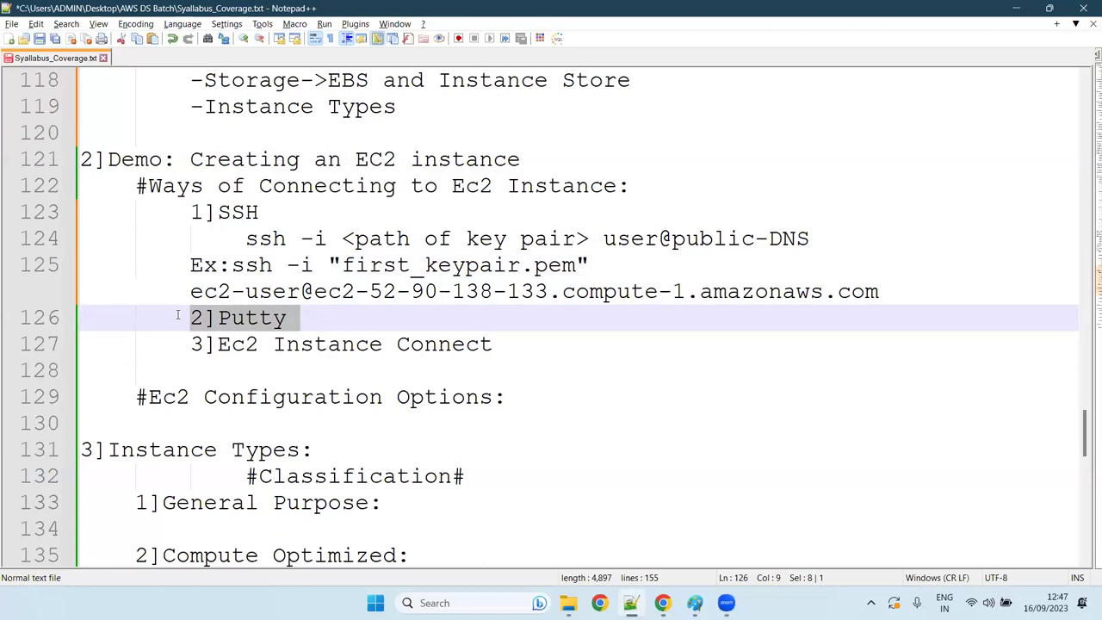
pyautogui.click(315, 319)
pyautogui.press('BackSpace')
pyautogui.write('-->Technical')
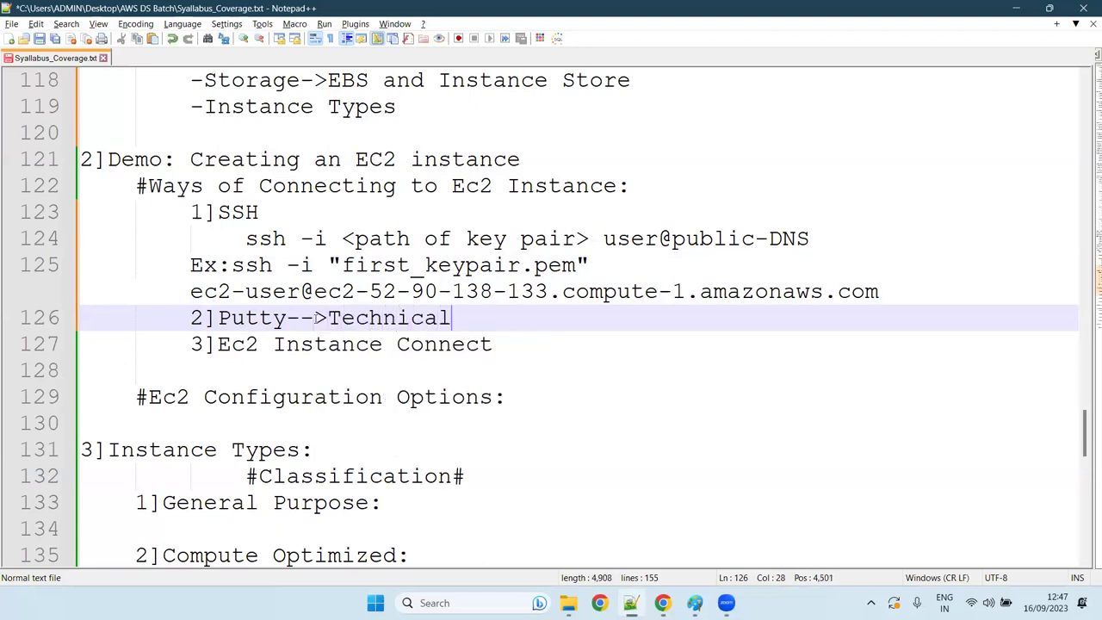
pyautogui.write(' Guftagu')
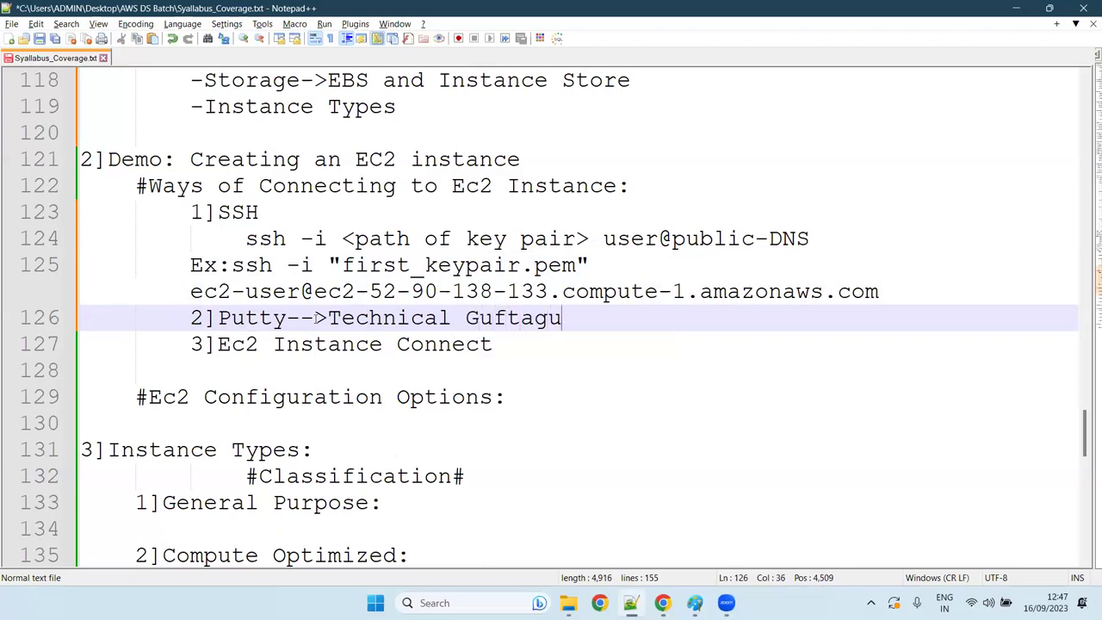
# Step: Add a space on each side of the arrow so the line reads "2]Putty --> Technical Guftagu", and return to its end
pyautogui.press('Left')
pyautogui.press('Left')
pyautogui.press('Left')
pyautogui.press('Left')
pyautogui.press('Left')
pyautogui.press('Left')
pyautogui.press('Left')
pyautogui.press('Left')
pyautogui.press('Left')
pyautogui.press('Left')
pyautogui.press('Left')
pyautogui.press('Left')
pyautogui.press('Left')
pyautogui.press('Left')
pyautogui.press('Left')
pyautogui.click(301, 318)
pyautogui.press('Right')
pyautogui.press('Right')
pyautogui.press('Right')
pyautogui.press('Left')
pyautogui.press('Left')
pyautogui.press('Left')
pyautogui.press('Left')
pyautogui.press('Left')
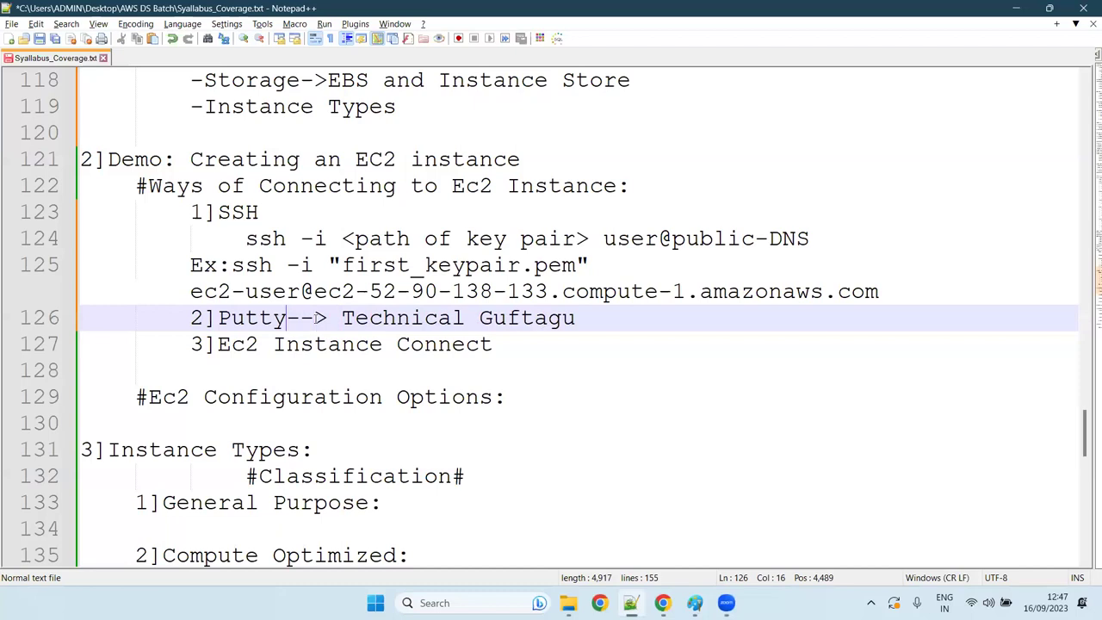
pyautogui.press('Right')
pyautogui.press('Right')
pyautogui.press('Right')
pyautogui.press('Right')
pyautogui.press('Right')
pyautogui.press('Right')
pyautogui.press('Right')
pyautogui.press('Right')
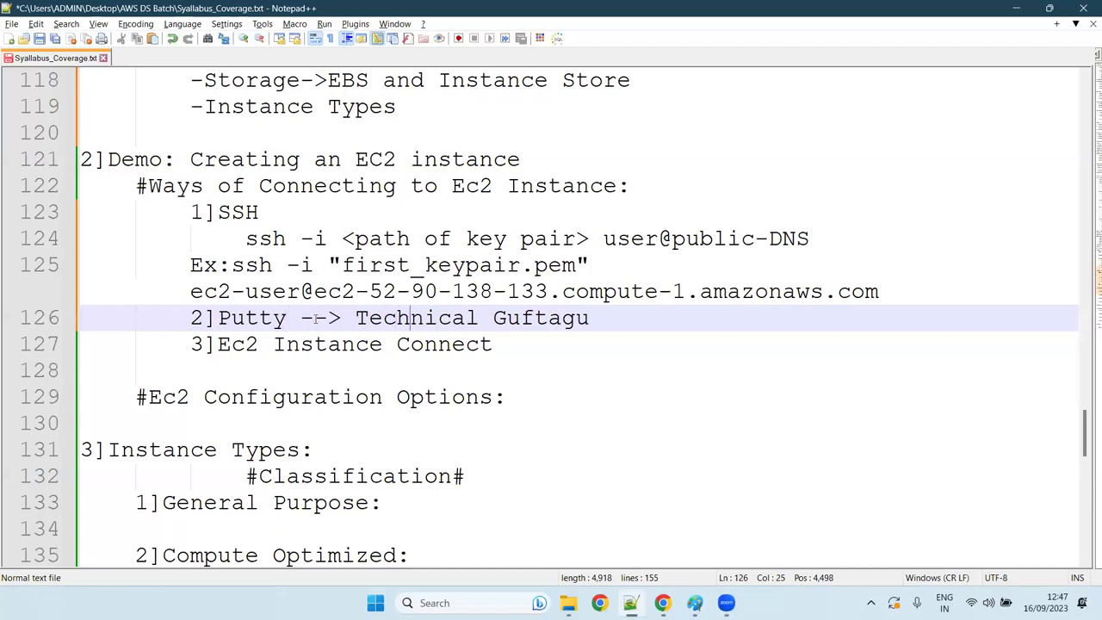
pyautogui.press('Right')
pyautogui.press('Right')
pyautogui.press('Right')
pyautogui.press('Right')
pyautogui.press('Right')
pyautogui.press('Right')
pyautogui.press('Right')
pyautogui.press('Right')
pyautogui.press('Right')
pyautogui.press('Right')
pyautogui.press('Right')
pyautogui.press('Right')
pyautogui.press('Right')
# Step: Add a "Good References:" heading on a new line at the end of the notes and start item "1]" below it
pyautogui.scroll(-3, 382, 284)
pyautogui.scroll(-10, 377, 285)
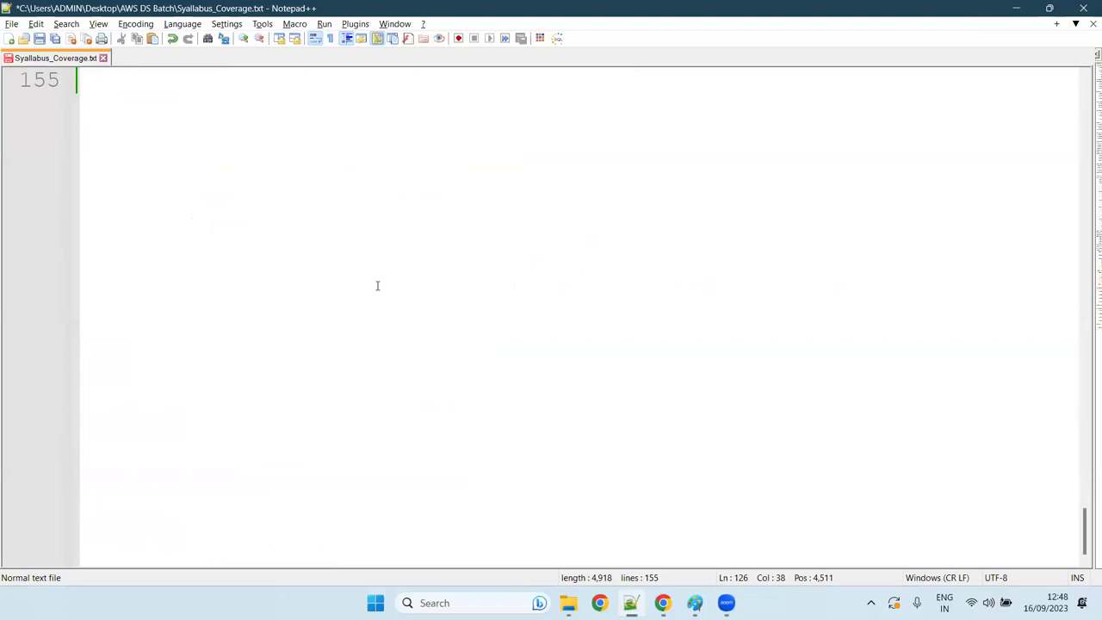
pyautogui.click(93, 86)
pyautogui.press('Return')
pyautogui.write('aood ')
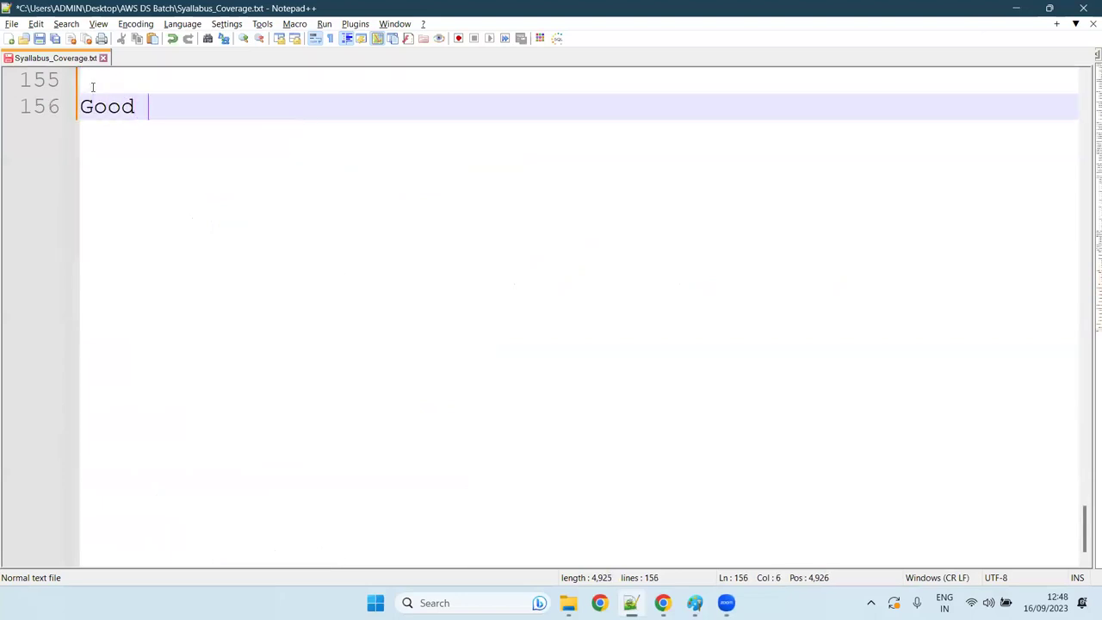
pyautogui.write('References:')
pyautogui.press('Return')
pyautogui.write('1]')
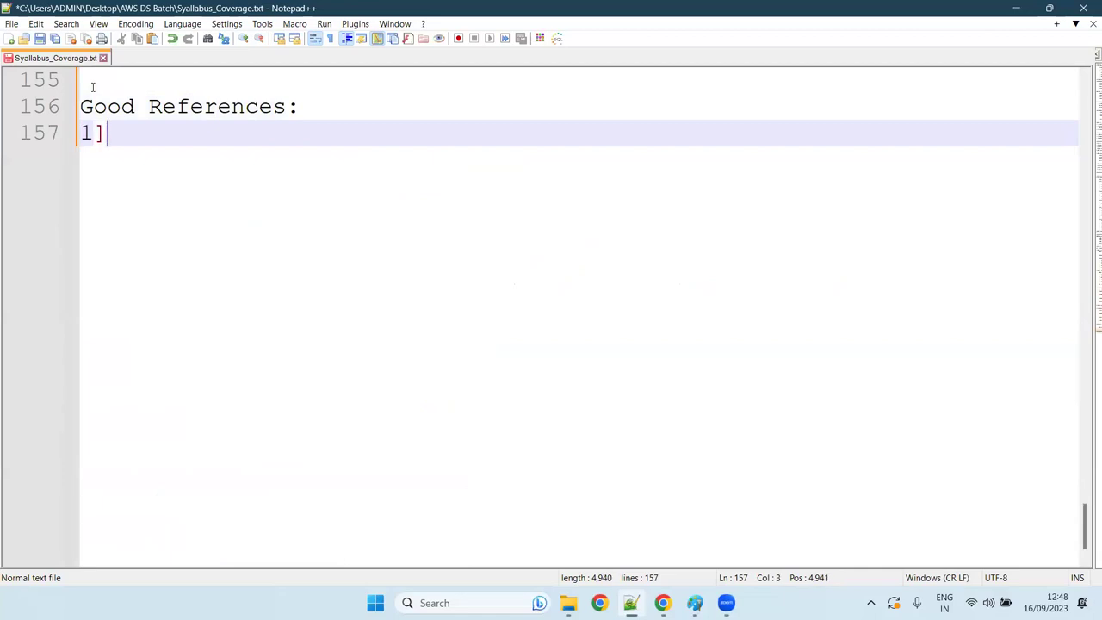
# Step: Fill in the first reference as "Youtube: AWS Tutorials,Knowledge Amplifier"
pyautogui.write('Youtube')
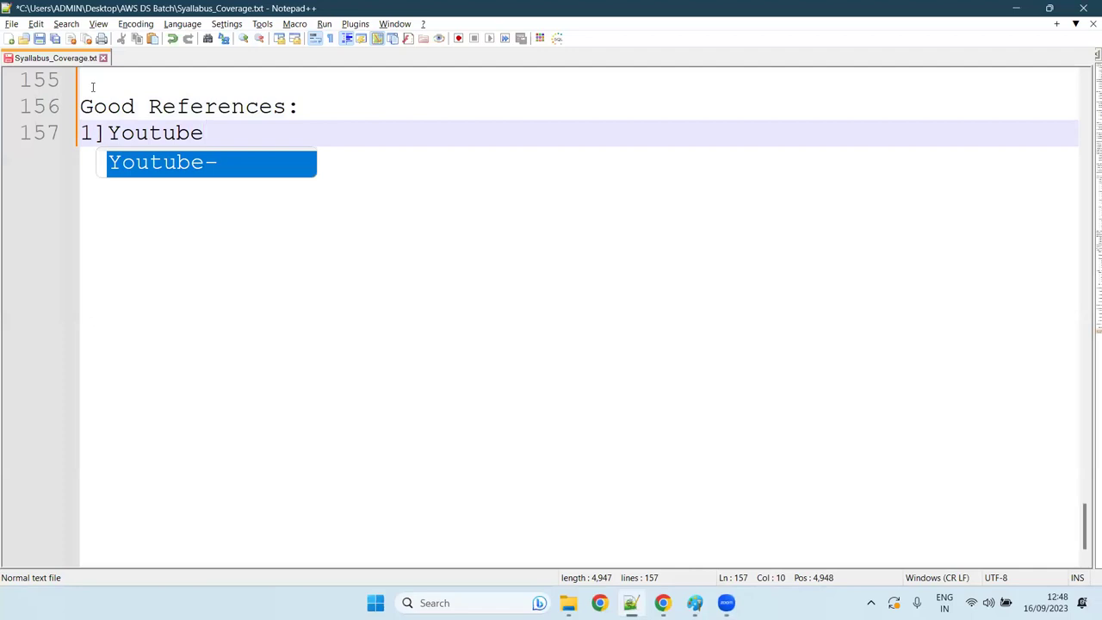
pyautogui.write(': AWS Tut')
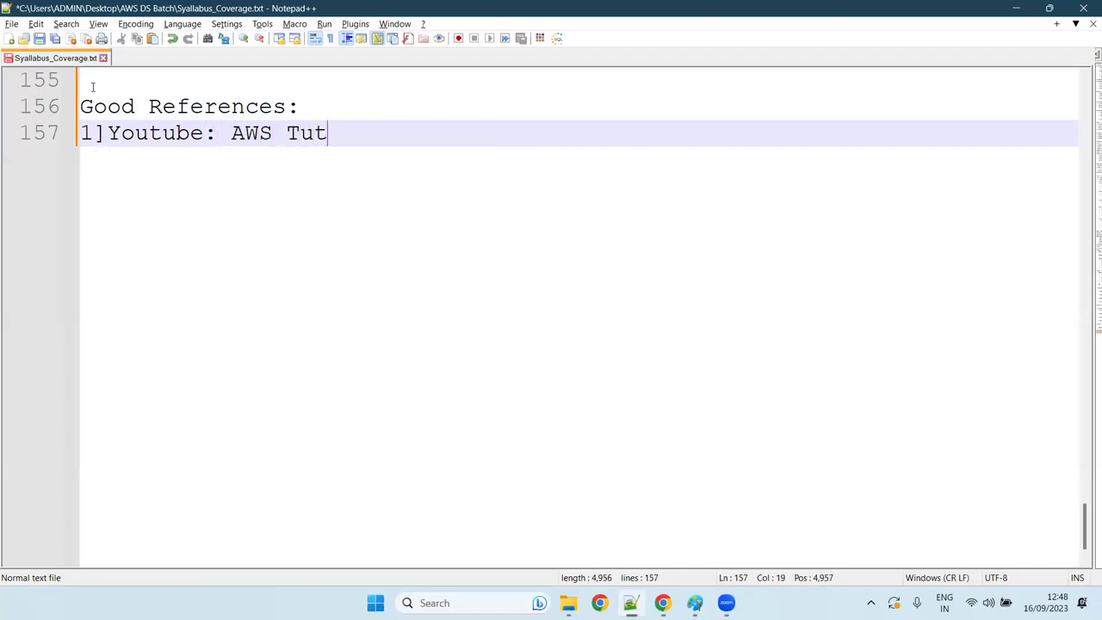
pyautogui.write('orials')
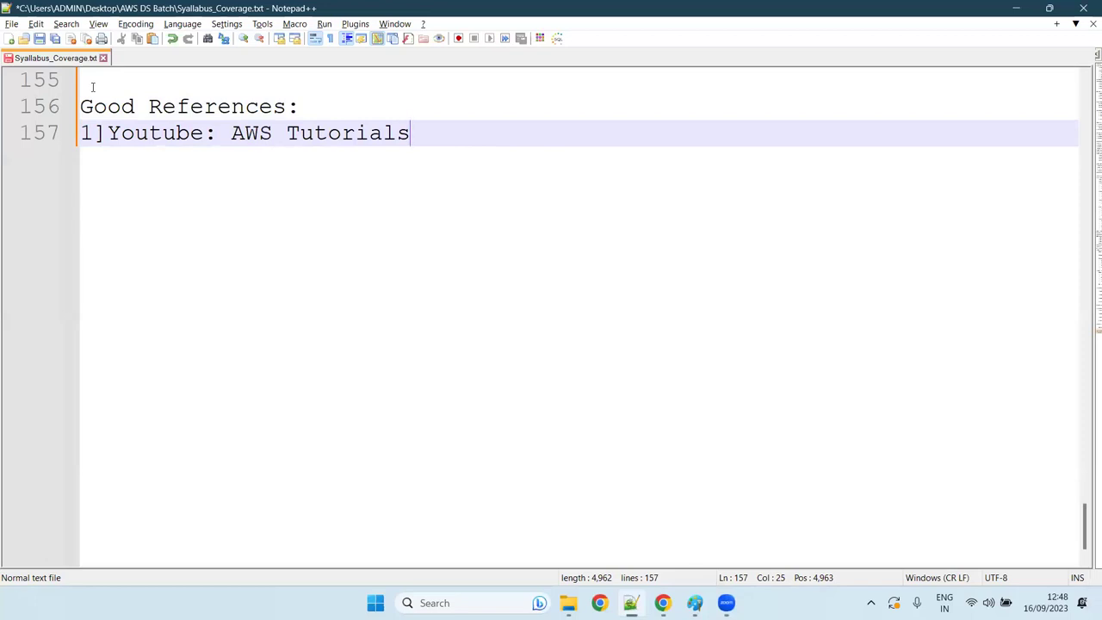
pyautogui.write(',Knowledg')
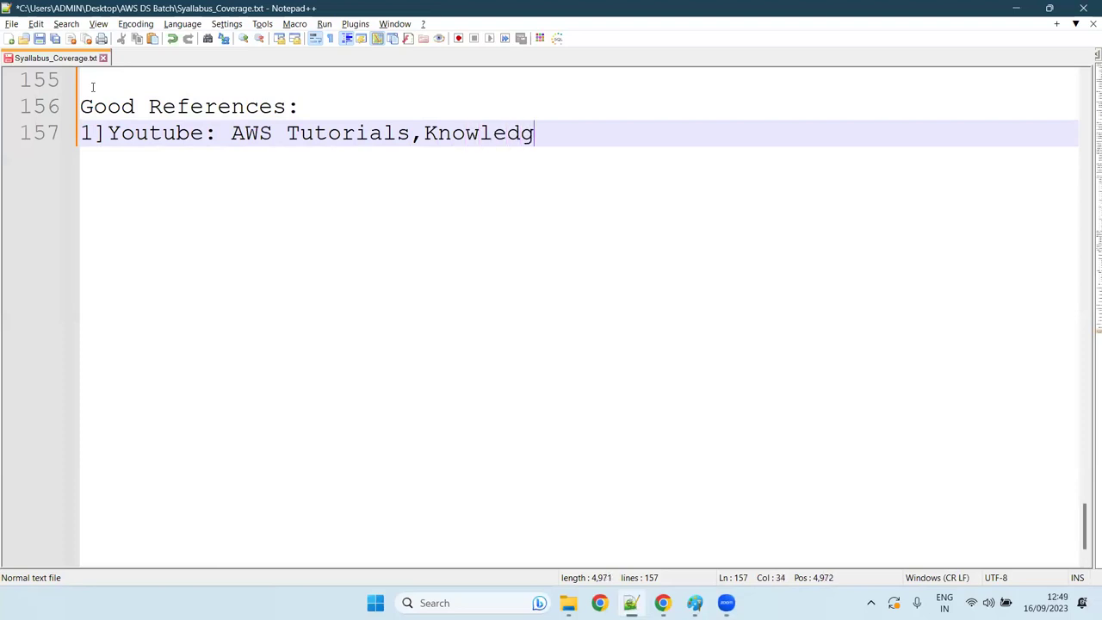
pyautogui.write('e Amplifier')
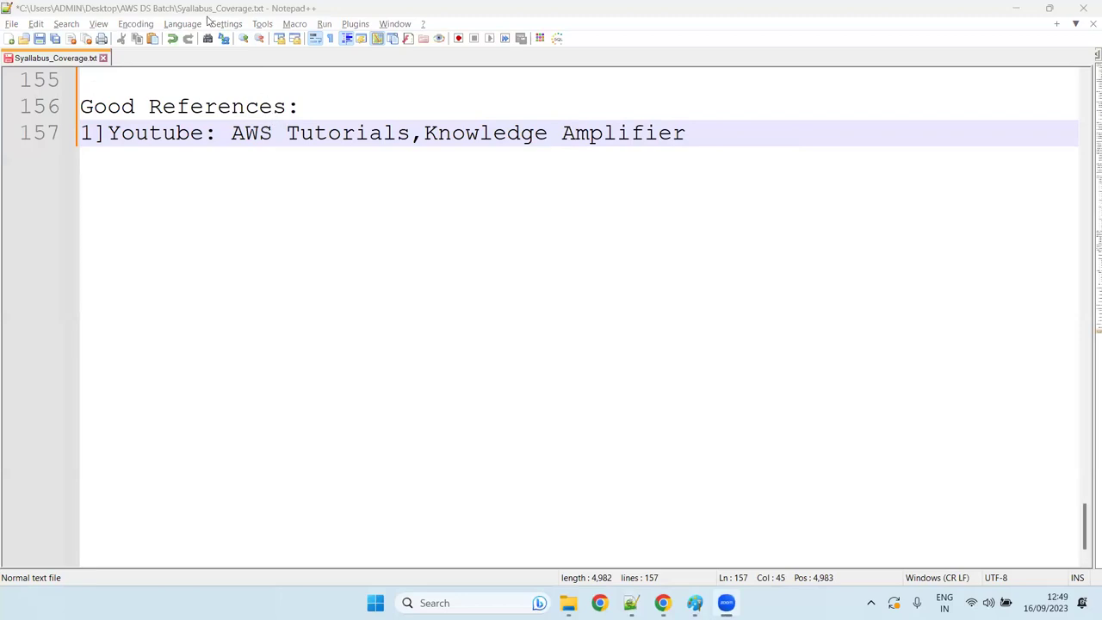
# Step: Append ",Johny CHivers" to the list of Youtube references
pyautogui.click(711, 135)
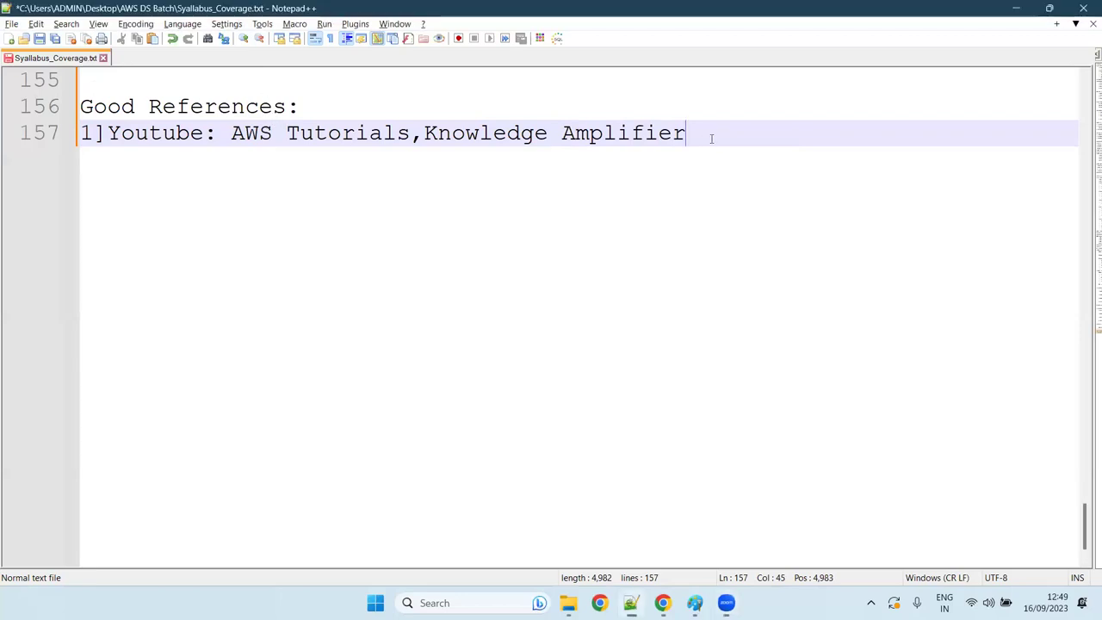
pyautogui.write(',')
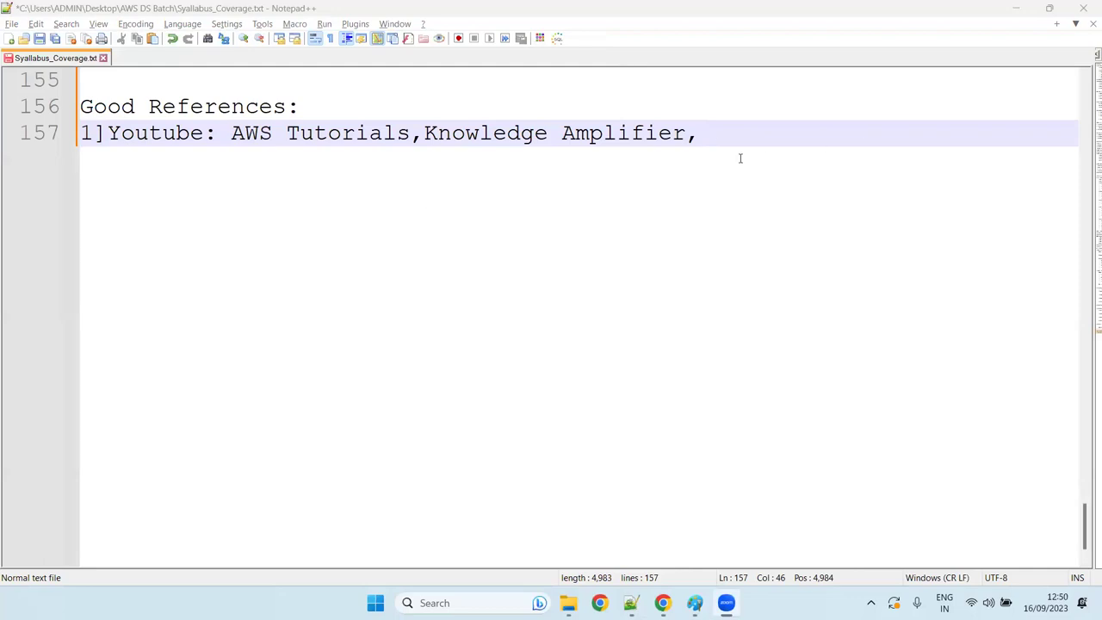
pyautogui.click(720, 133)
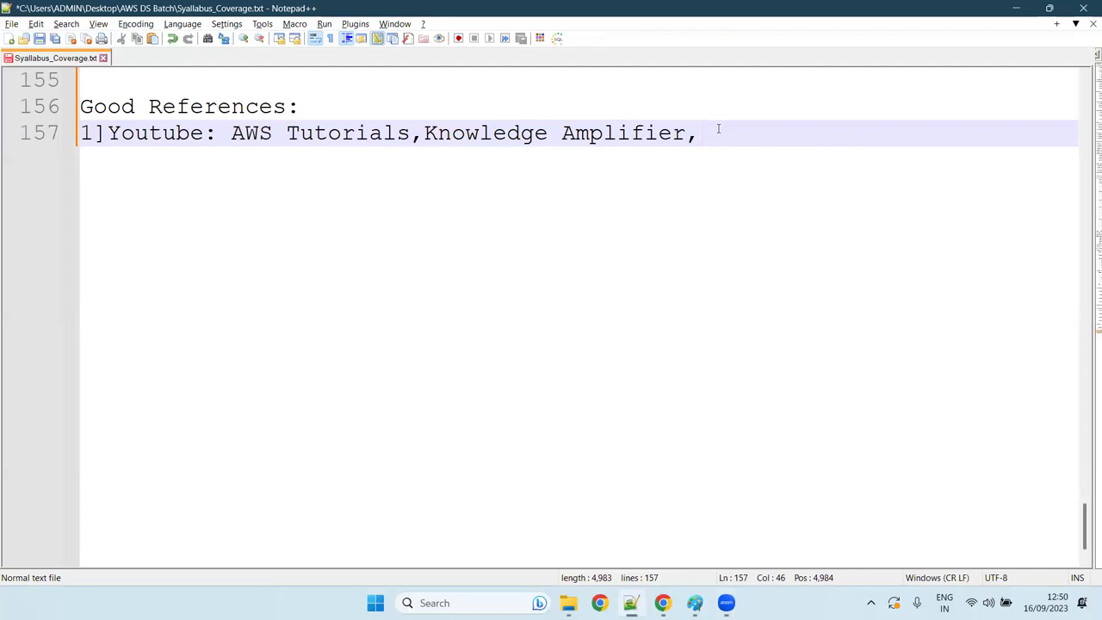
pyautogui.press('BackSpace')
pyautogui.write(',J')
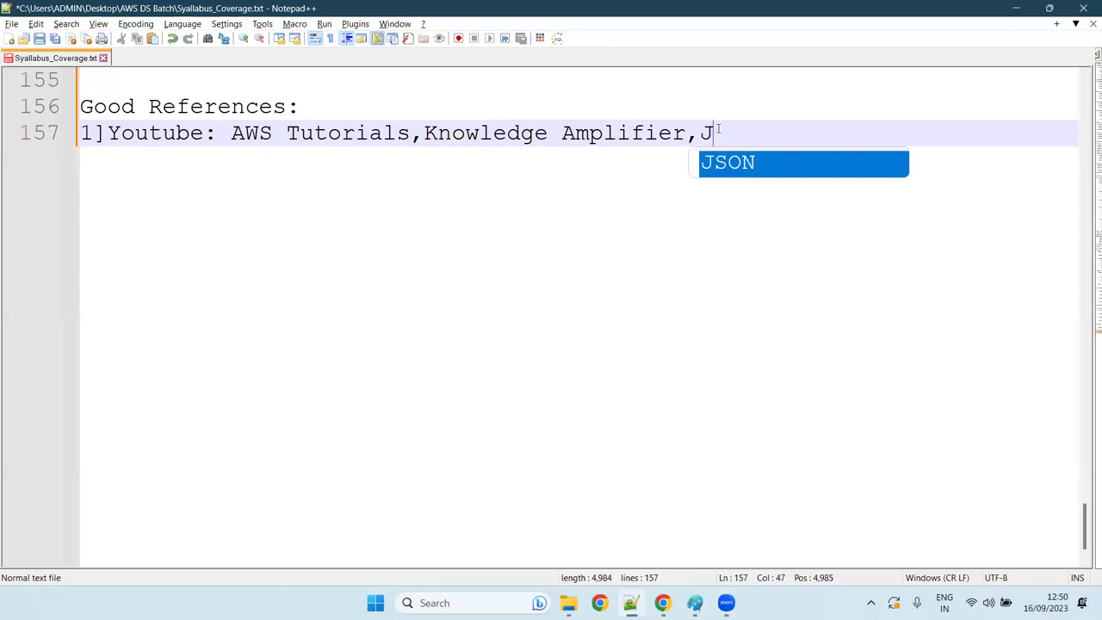
pyautogui.write('ohny C')
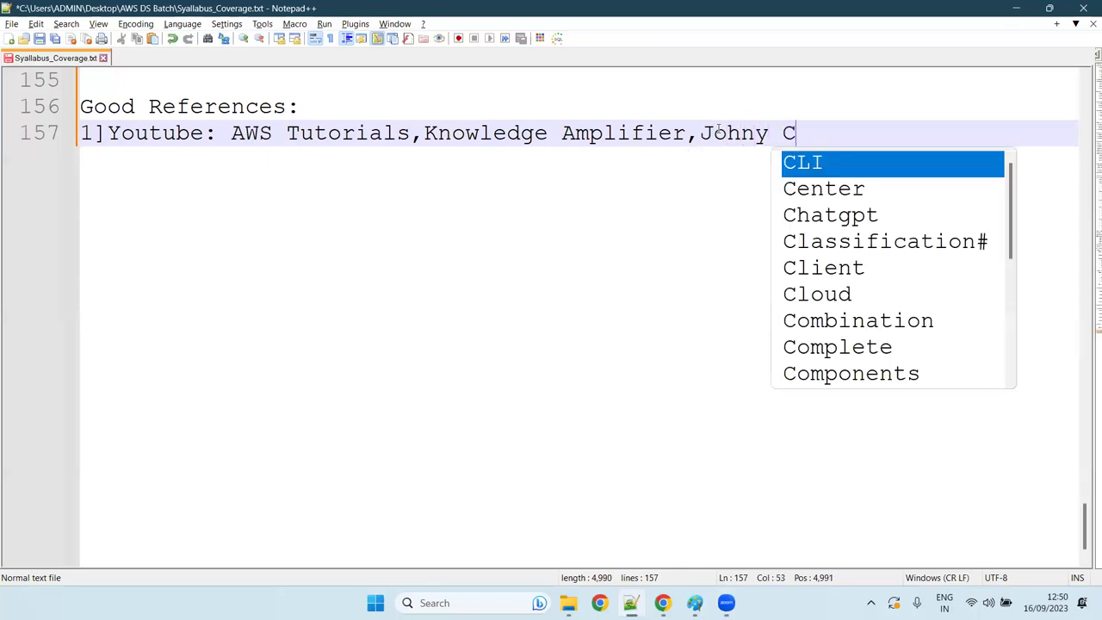
pyautogui.write('Hivers')
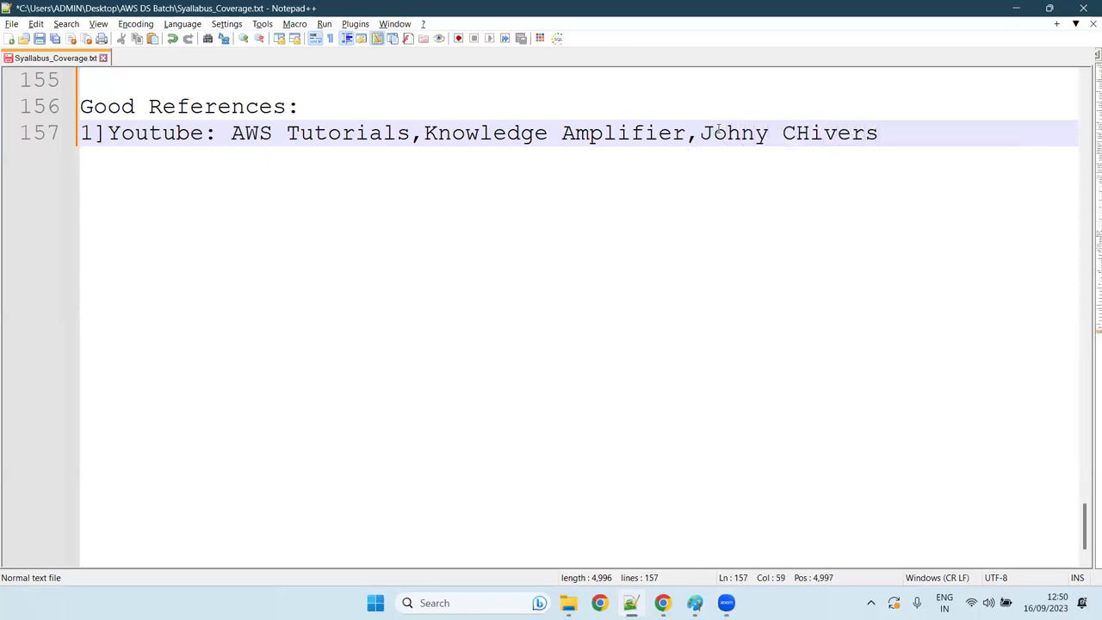
# Step: Change the capital H in the last Youtube channel name to lowercase so it reads "Chivers", and return to the line's end
pyautogui.press('Left')
pyautogui.press('Left')
pyautogui.press('Left')
pyautogui.press('Left')
pyautogui.press('Left')
pyautogui.press('BackSpace')
pyautogui.write('h')
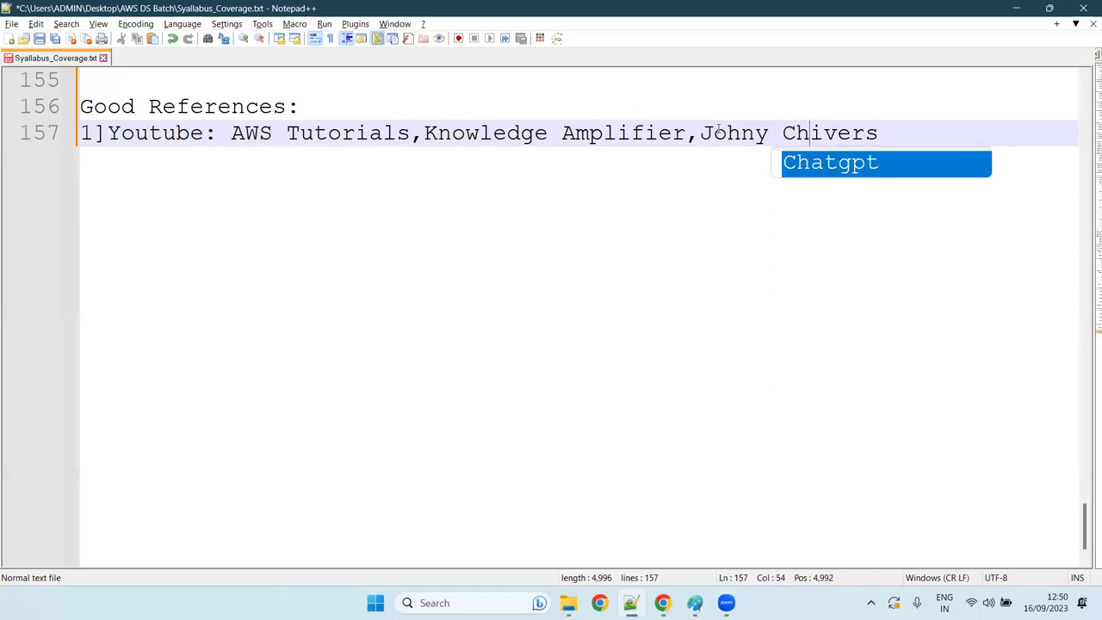
pyautogui.press('Right')
pyautogui.press('Right')
pyautogui.press('Right')
pyautogui.press('Right')
pyautogui.press('Right')
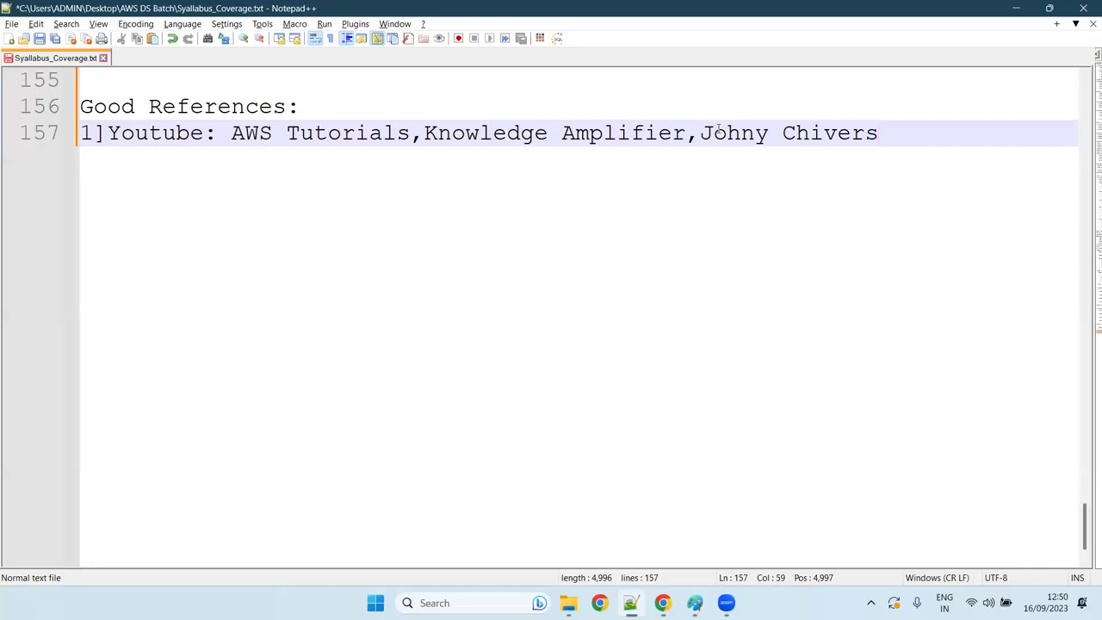
# Step: Add "2]AWS Documentation" as the second reference on a new line below the Youtube entry
pyautogui.press('Return')
pyautogui.write('2]')
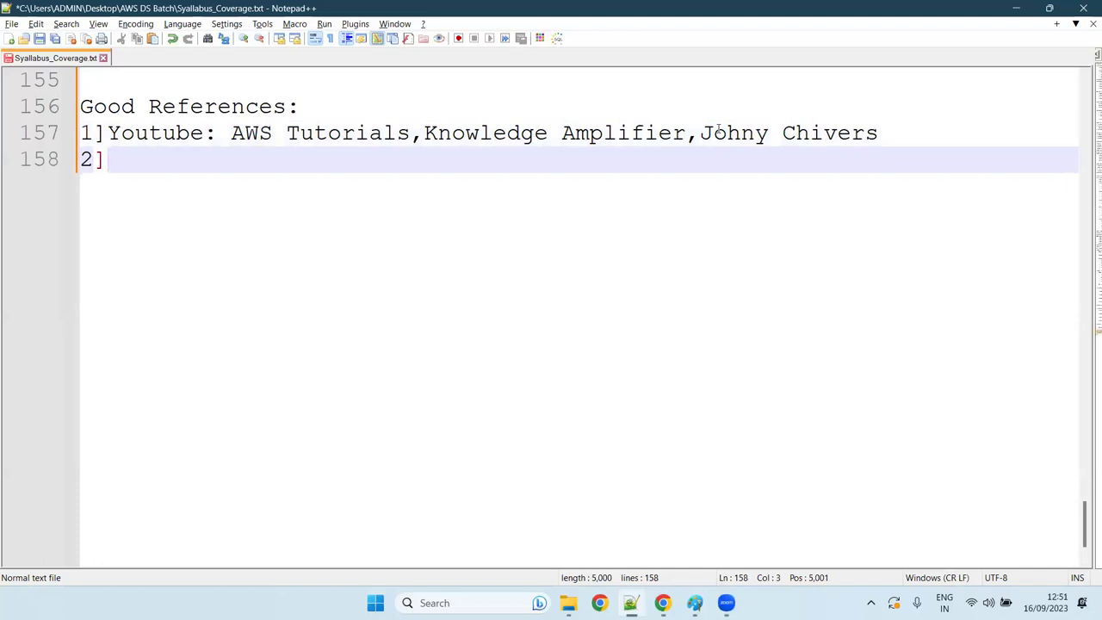
pyautogui.press('Up')
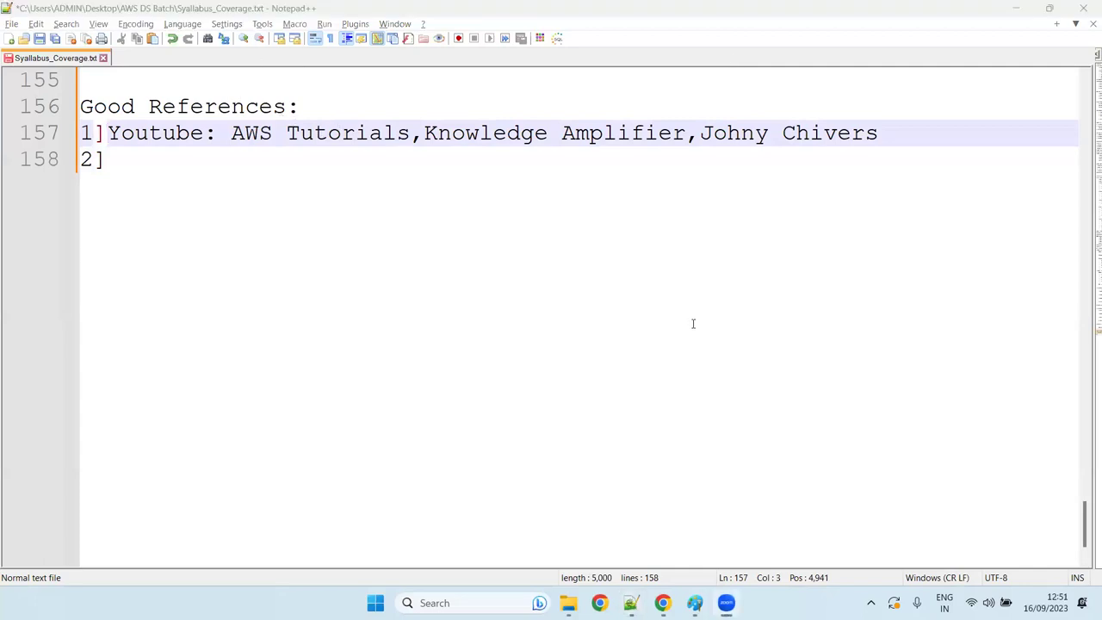
pyautogui.click(156, 163)
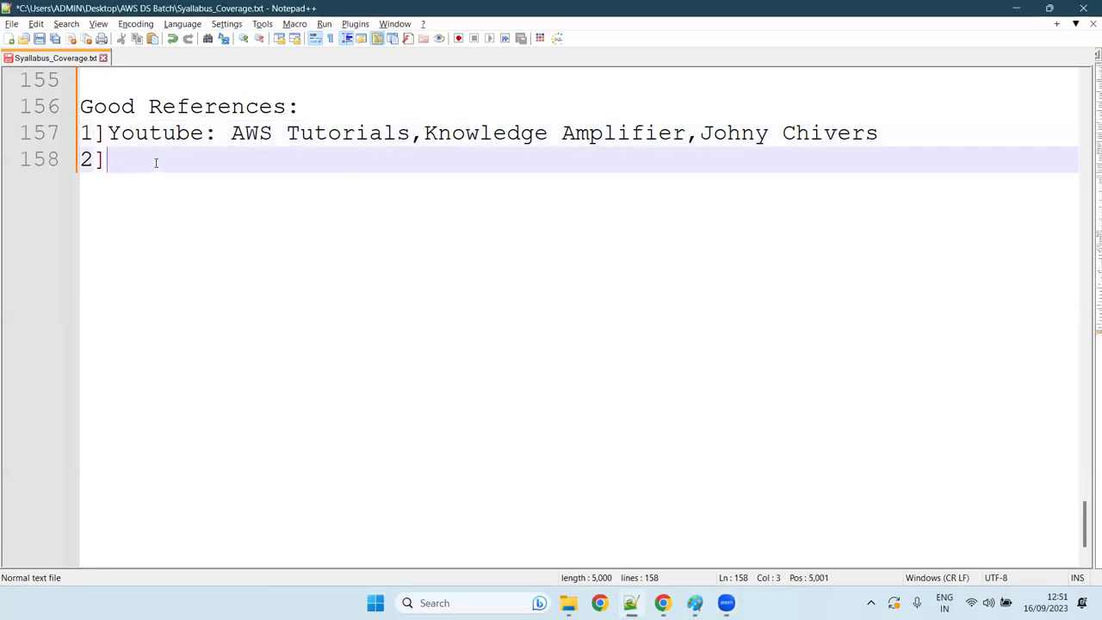
pyautogui.write('AWS Documentation')
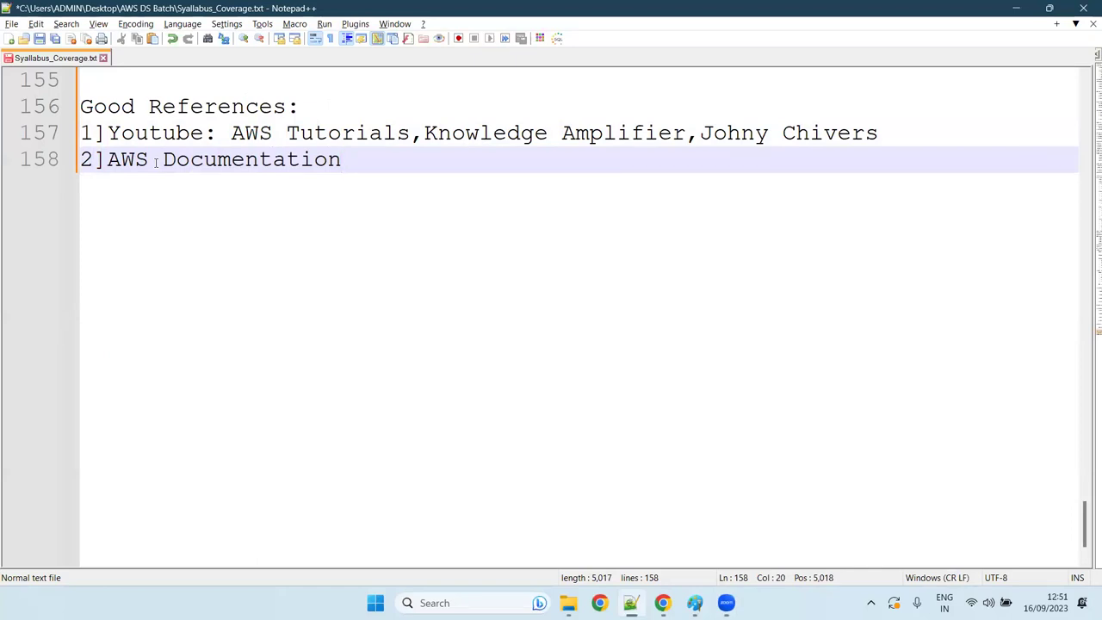
pyautogui.write(':')
pyautogui.press('BackSpace')
# Step: Add "3]Chatgpt" as the third reference on a new line below the AWS Documentation entry
pyautogui.press('Return')
pyautogui.write('3]')
pyautogui.press('Left')
pyautogui.press('Left')
pyautogui.press('Left')
pyautogui.press('Down')
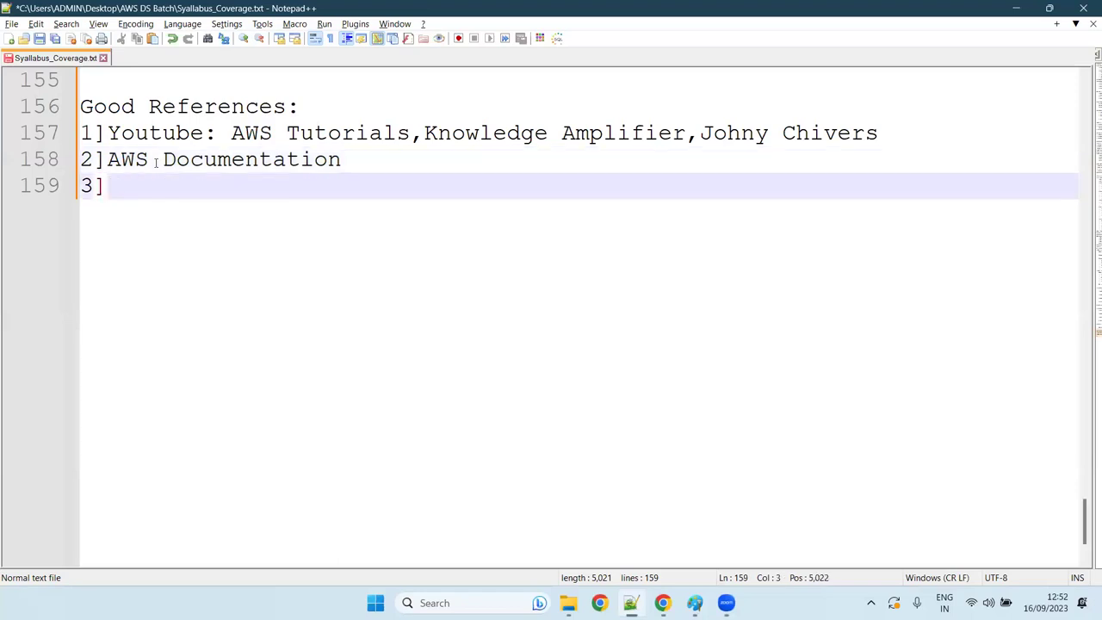
pyautogui.scroll(5, 156, 163)
pyautogui.scroll(-6, 215, 177)
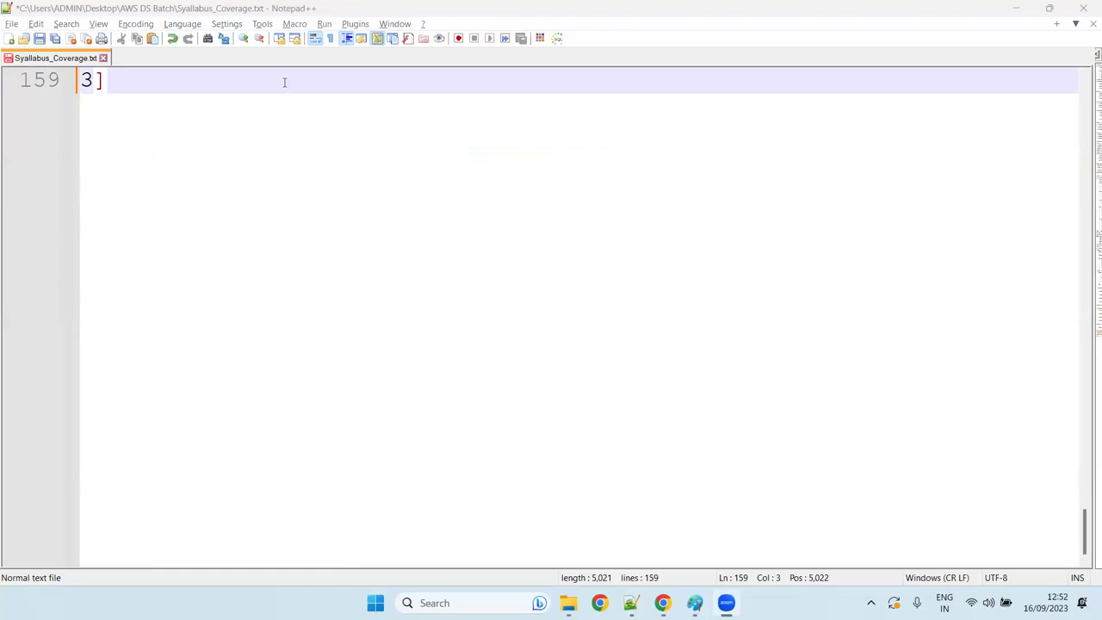
pyautogui.scroll(5, 280, 222)
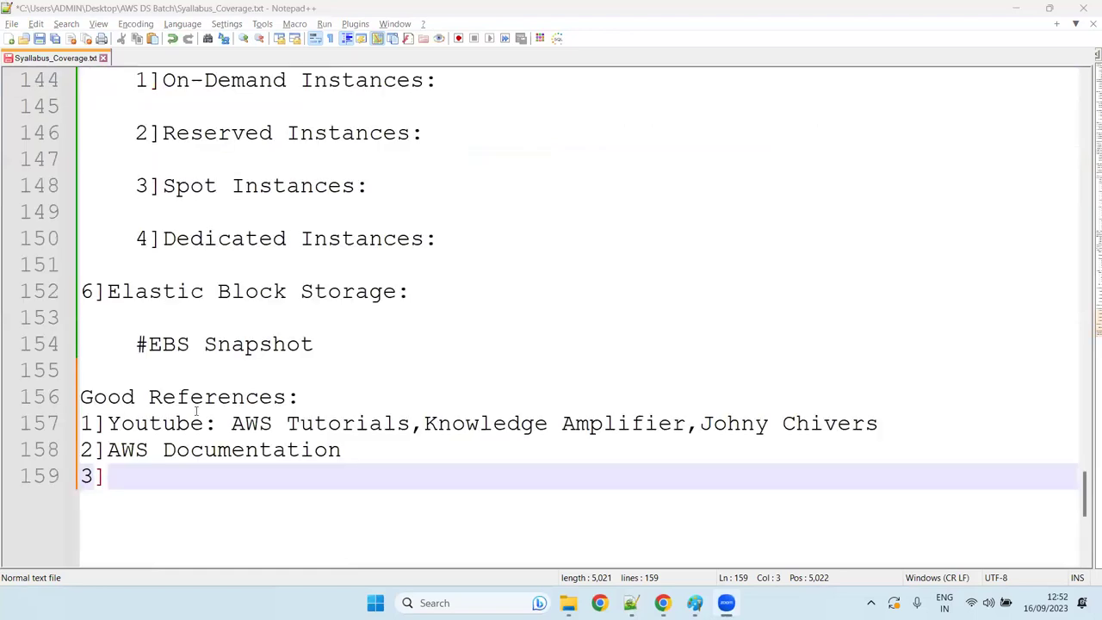
pyautogui.click(145, 484)
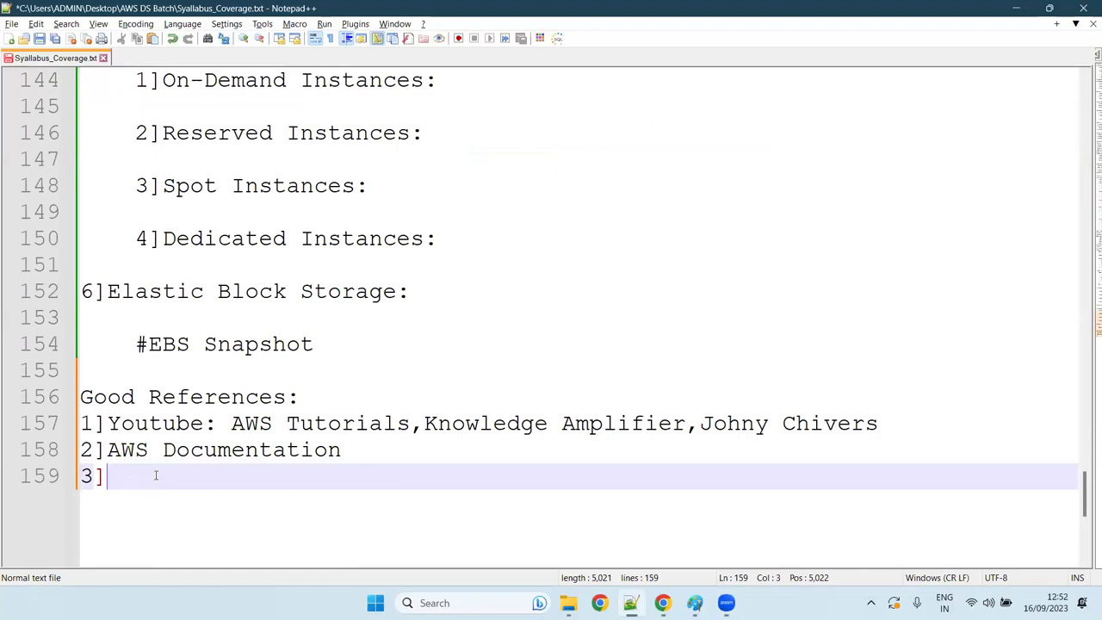
pyautogui.write('Chatgpt')
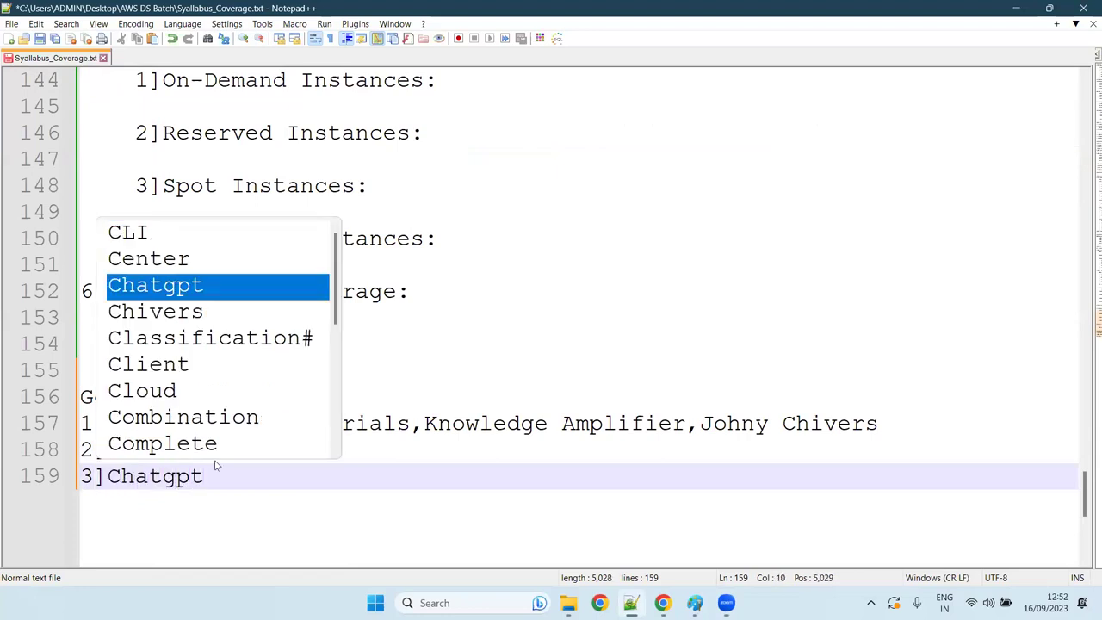
pyautogui.click(223, 473)
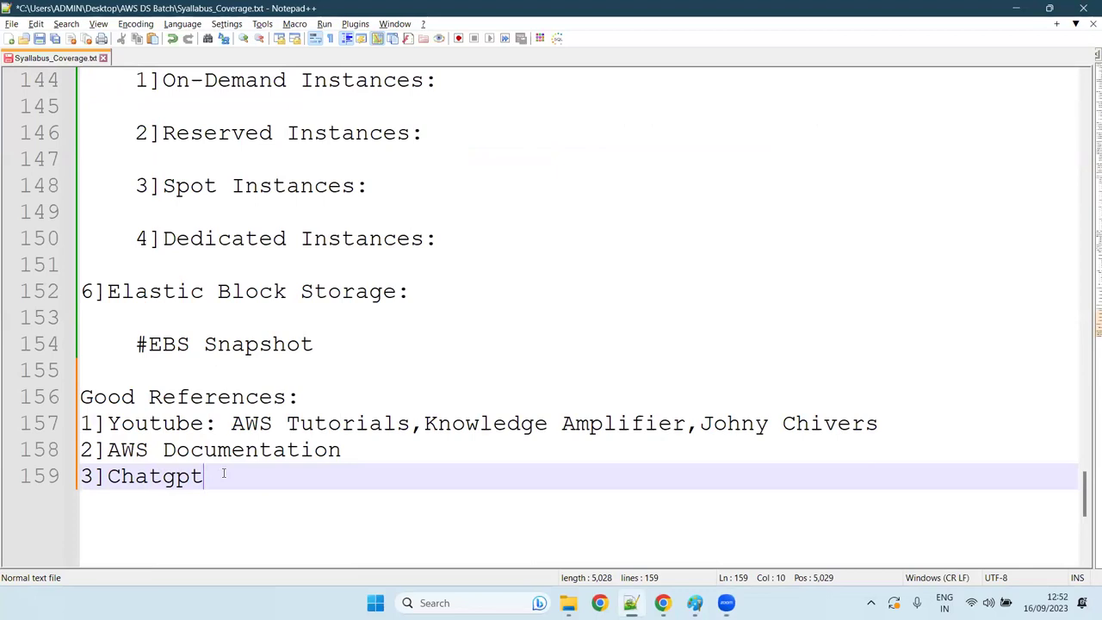
pyautogui.scroll(-5, 229, 457)
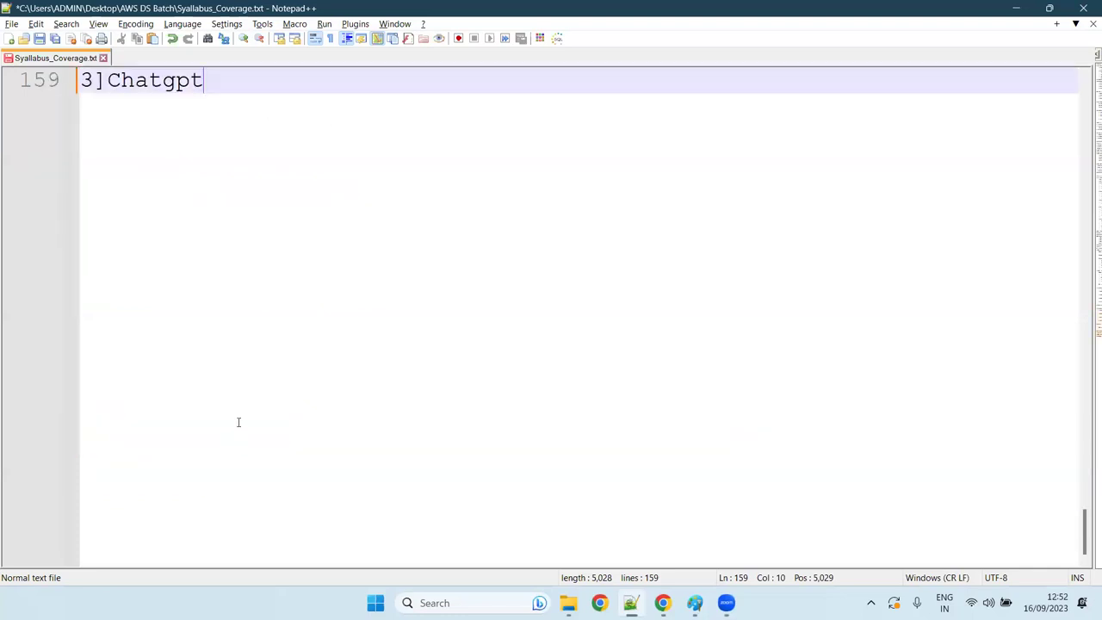
pyautogui.scroll(5, 239, 422)
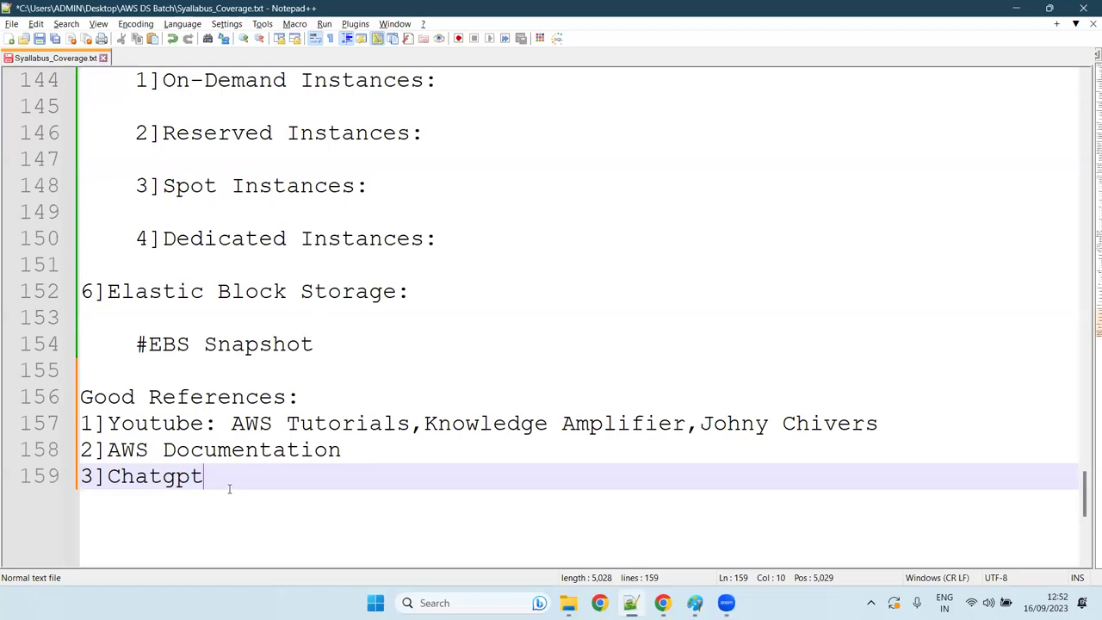
pyautogui.click(389, 435)
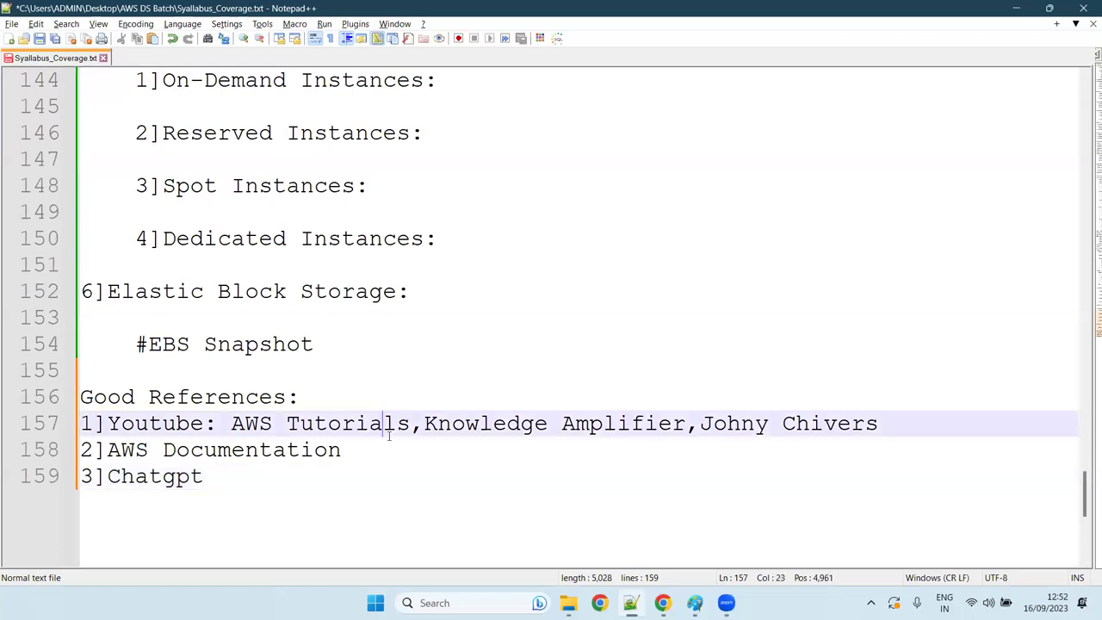
# Step: Add an empty line below the 3]Chatgpt entry at the end of the Good References list
pyautogui.moveTo(389, 435); pyautogui.dragTo(94, 426)
pyautogui.click(384, 462)
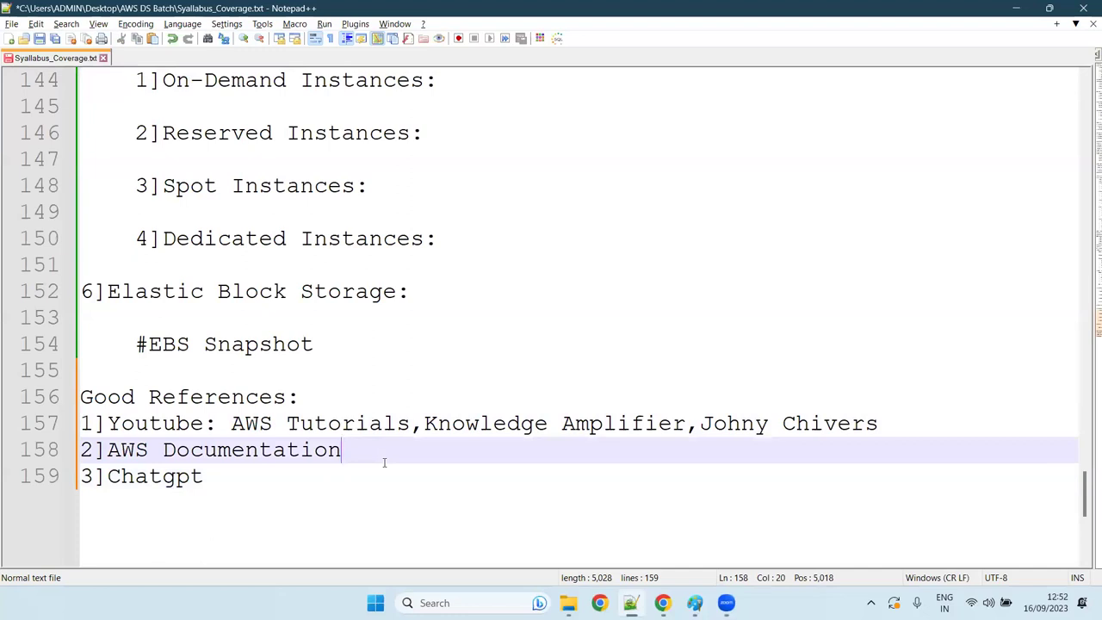
pyautogui.click(252, 490)
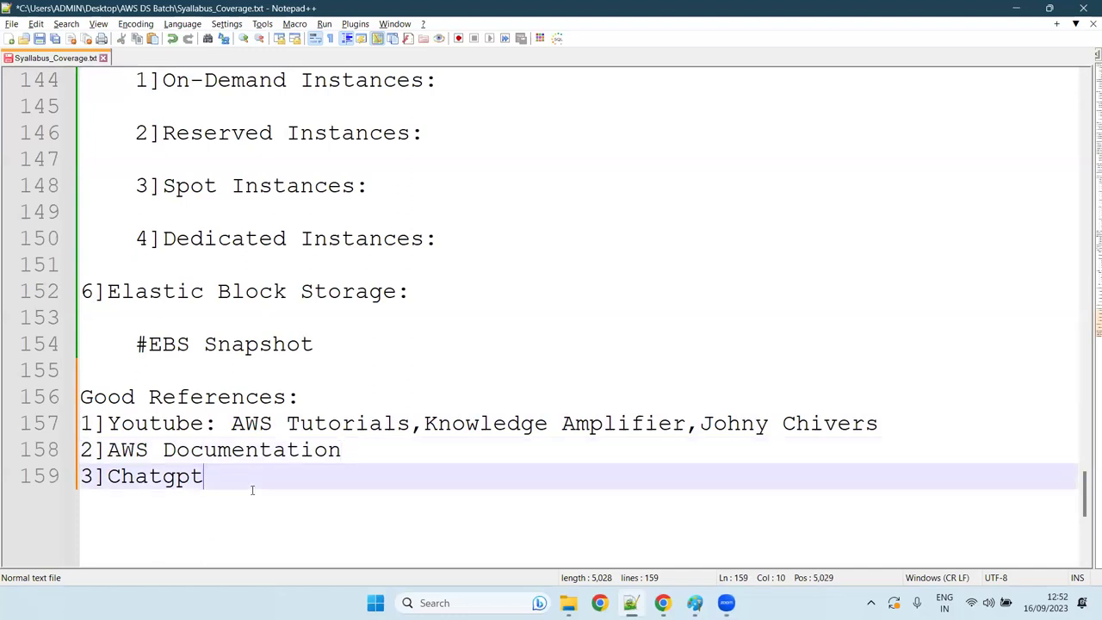
pyautogui.press('Return')
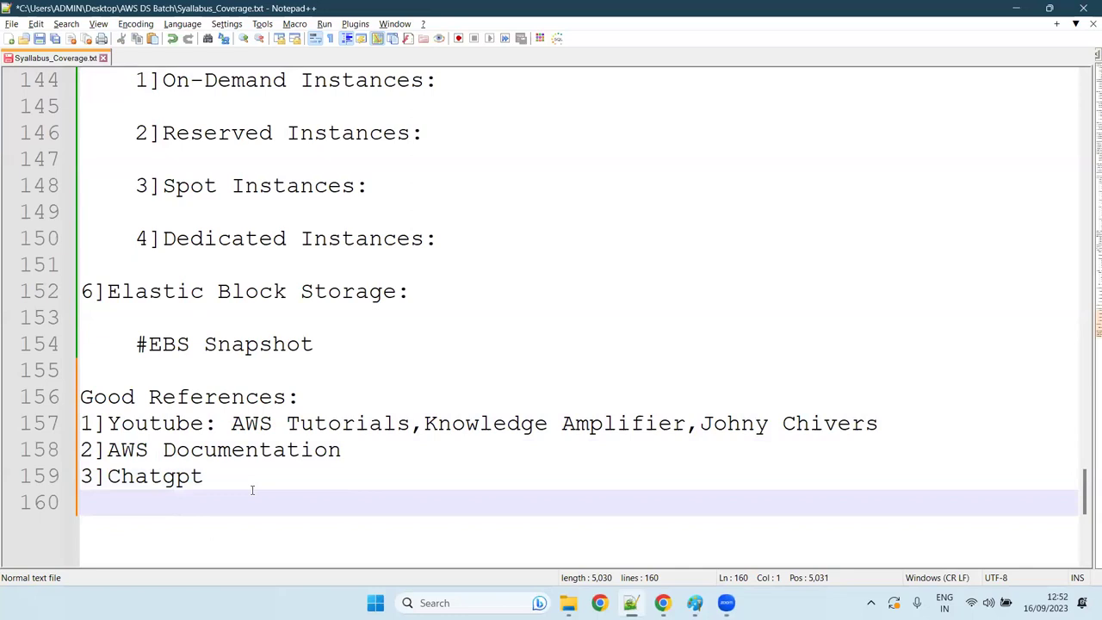
# Step: Insert two more blank lines between #EBS Snapshot and the Good References heading
pyautogui.click(315, 372)
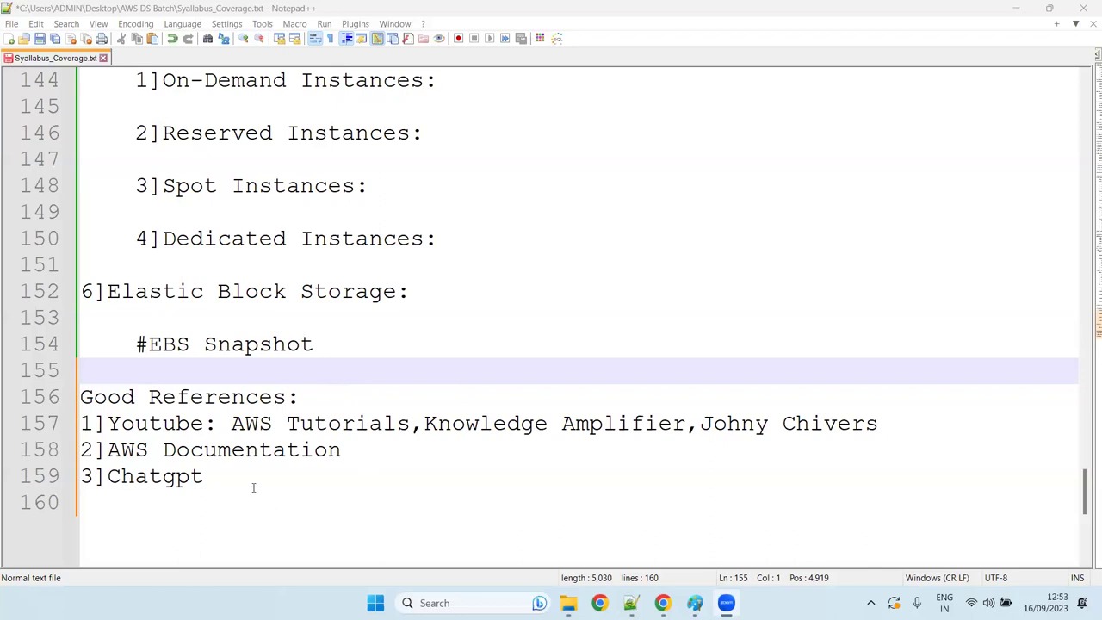
pyautogui.click(99, 372)
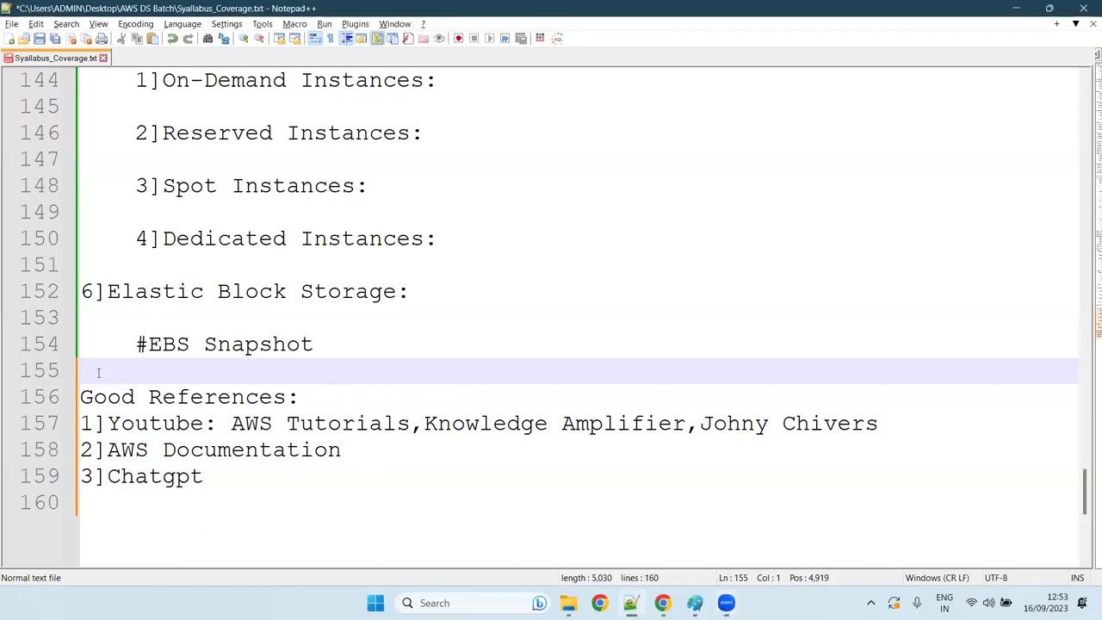
pyautogui.press('Return')
pyautogui.press('Return')
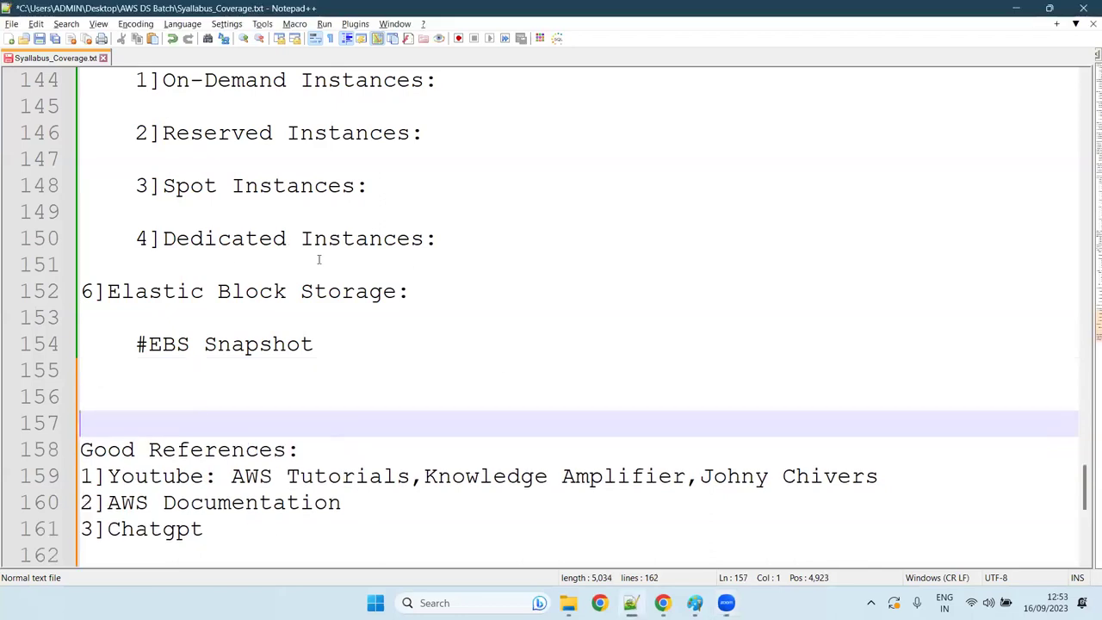
# Step: Review the EC2 basics notes in the 16/09/23 section, including the components of VMs in terms of EC2
pyautogui.scroll(5, 318, 259)
pyautogui.scroll(10, 319, 259)
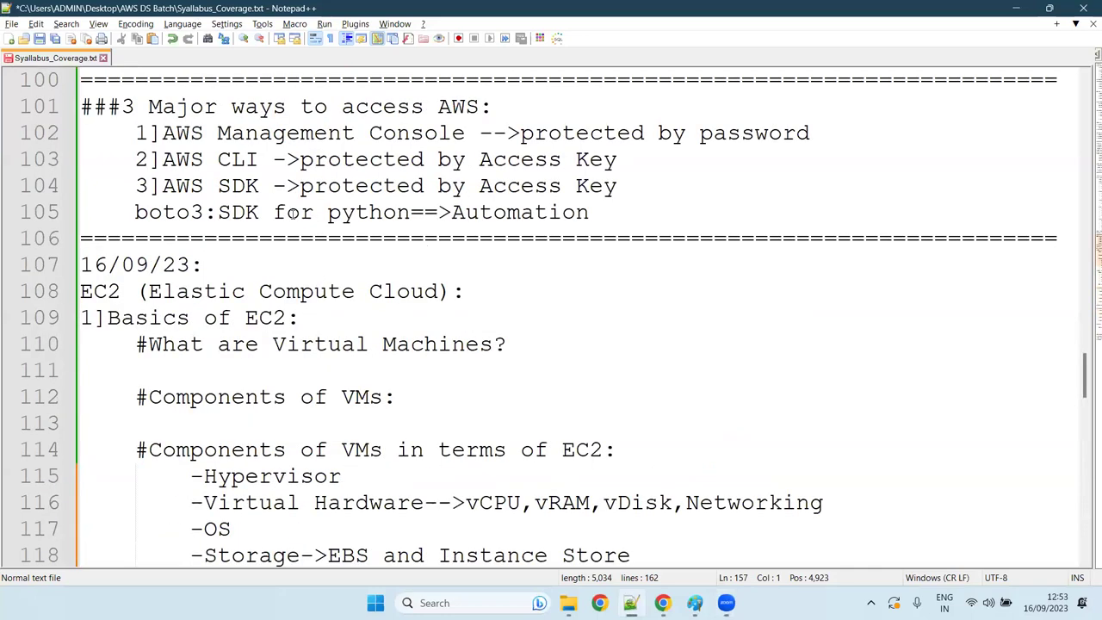
pyautogui.scroll(-5, 294, 213)
pyautogui.scroll(5, 294, 214)
pyautogui.click(285, 449)
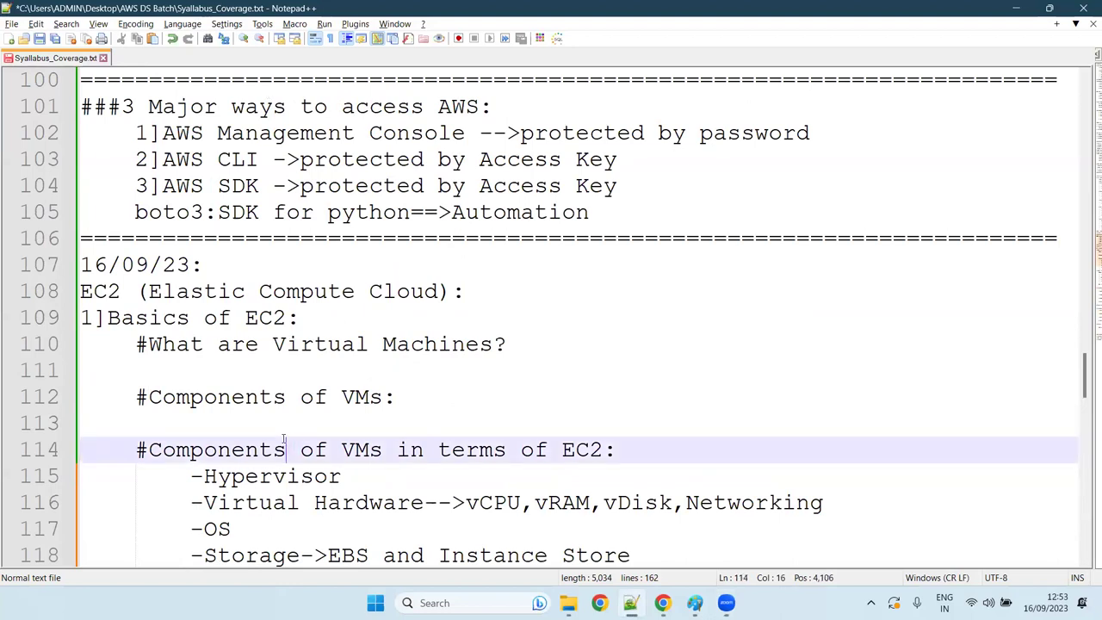
pyautogui.press('Down')
pyautogui.press('Down')
pyautogui.press('Down')
pyautogui.press('Down')
pyautogui.press('Down')
pyautogui.press('Down')
pyautogui.press('Down')
pyautogui.press('Down')
pyautogui.press('Down')
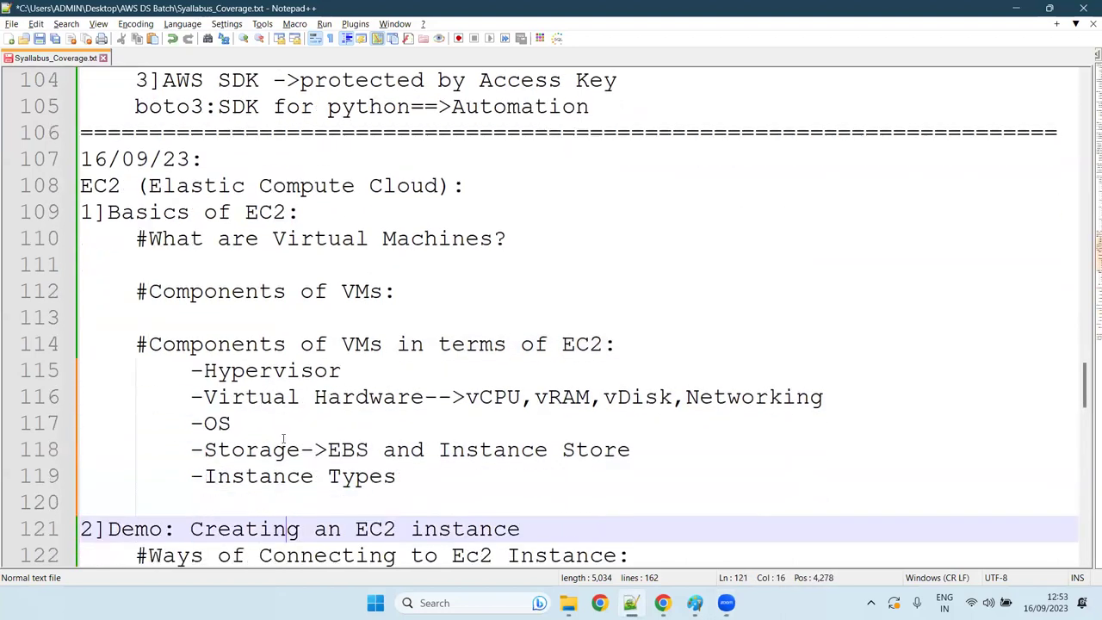
pyautogui.press('Down')
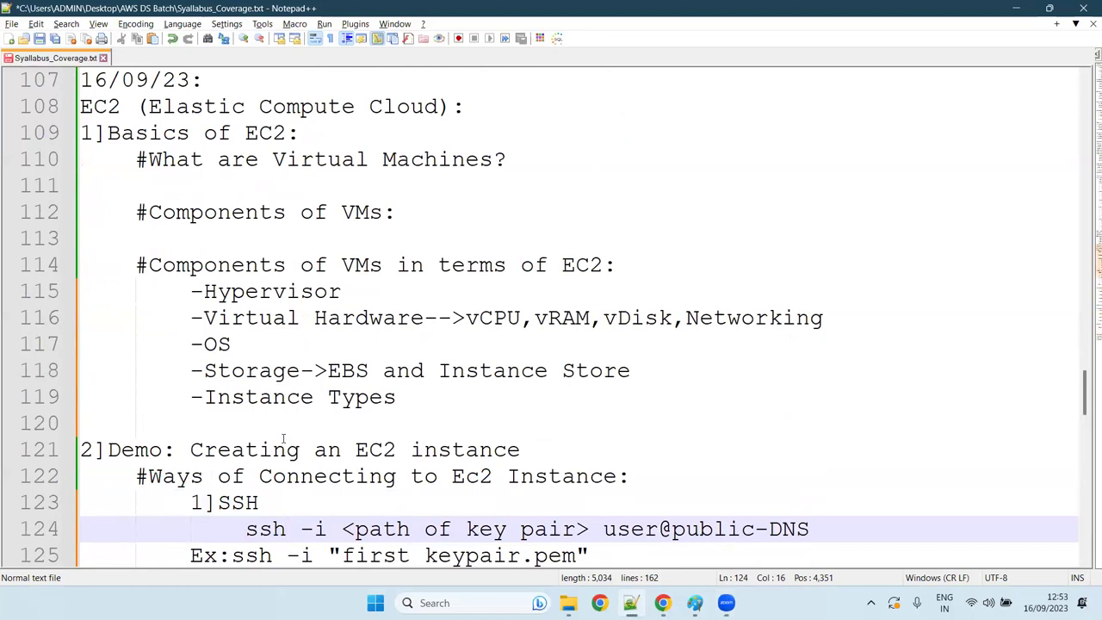
# Step: Review the EC2 instance demo notes, from the ways of connecting to the instance to the configuration options heading
pyautogui.press('Up')
pyautogui.press('Up')
pyautogui.press('Up')
pyautogui.press('Right')
pyautogui.press('Right')
pyautogui.press('Right')
pyautogui.press('Right')
pyautogui.press('Right')
pyautogui.press('Right')
pyautogui.press('Right')
pyautogui.press('Right')
pyautogui.press('Right')
pyautogui.press('Right')
pyautogui.press('Right')
pyautogui.press('Right')
pyautogui.press('Right')
pyautogui.press('Right')
pyautogui.press('Right')
pyautogui.press('Right')
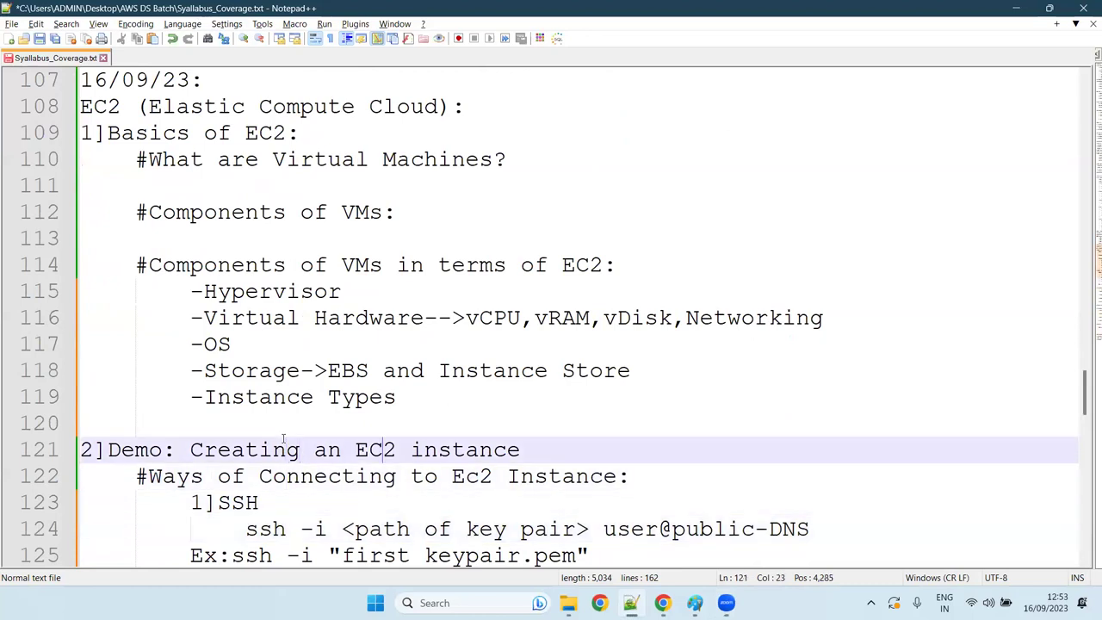
pyautogui.press('Down')
pyautogui.press('Down')
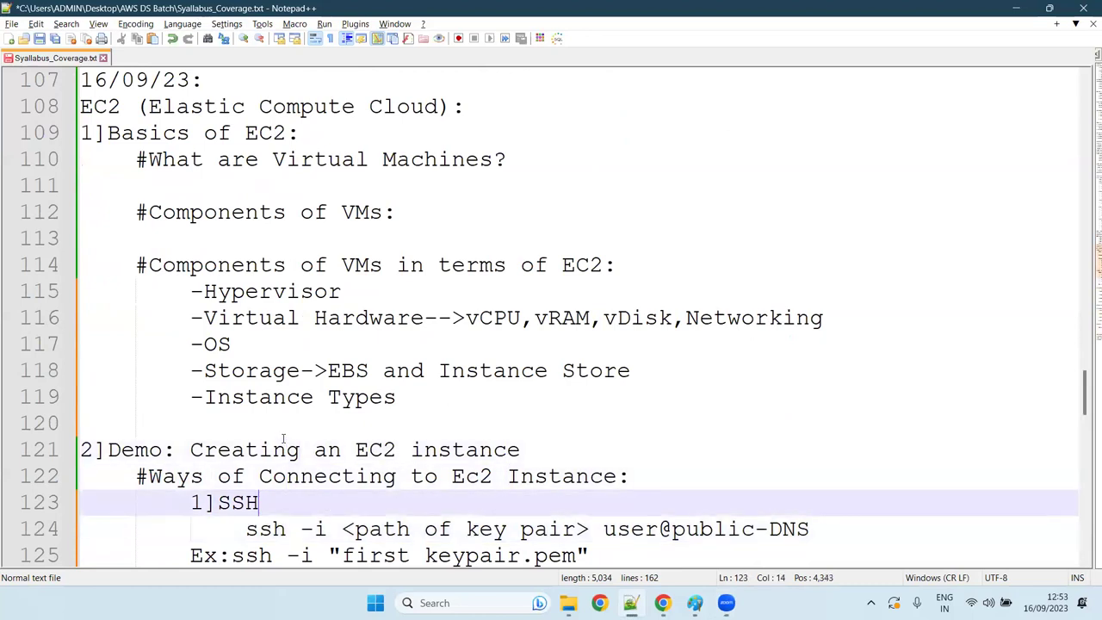
pyautogui.press('Down')
pyautogui.press('Down')
pyautogui.press('Down')
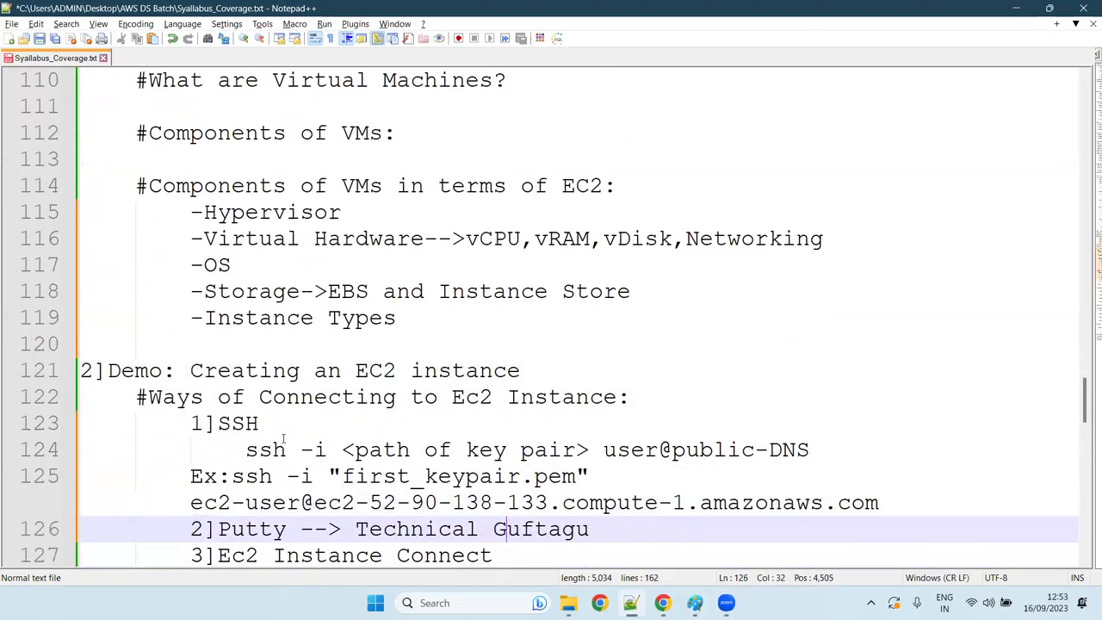
pyautogui.press('Down')
pyautogui.press('Down')
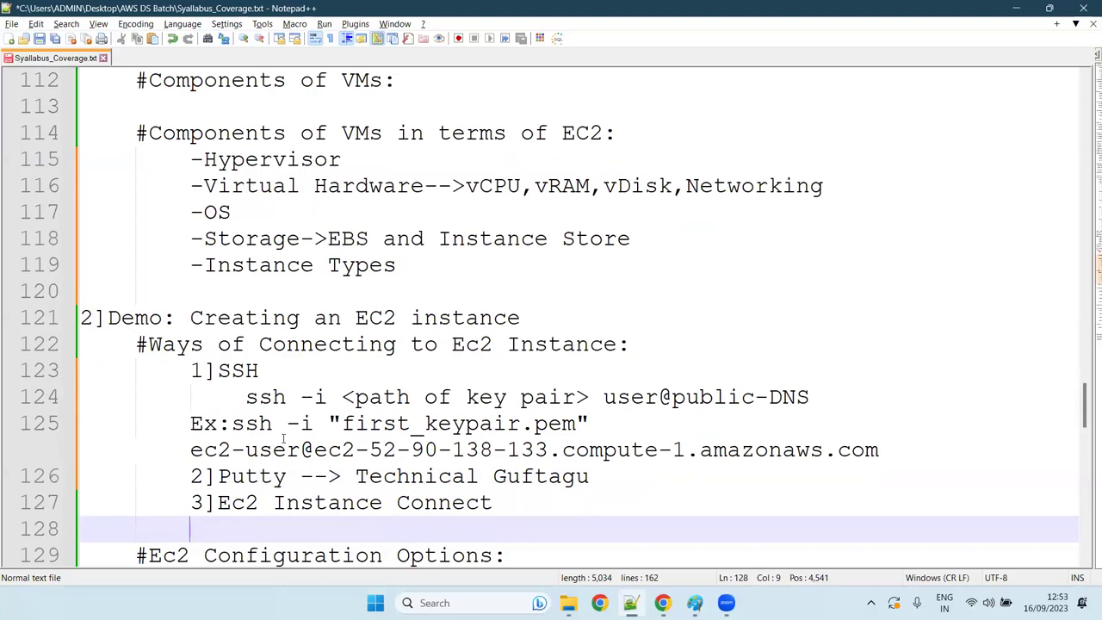
pyautogui.press('Down')
pyautogui.press('Down')
pyautogui.press('Down')
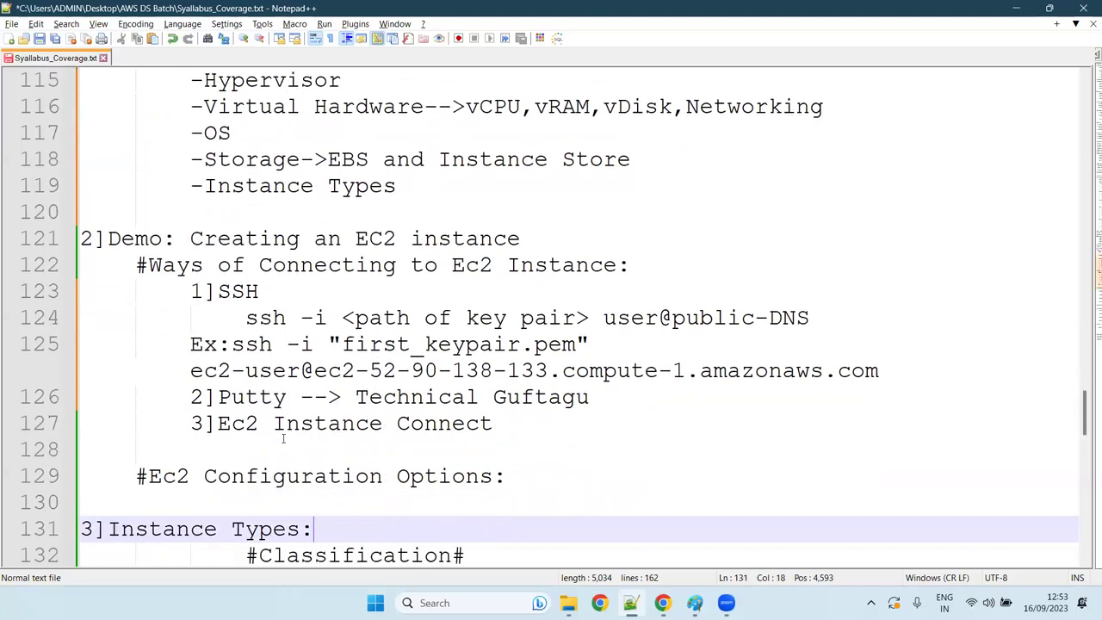
pyautogui.press('Up')
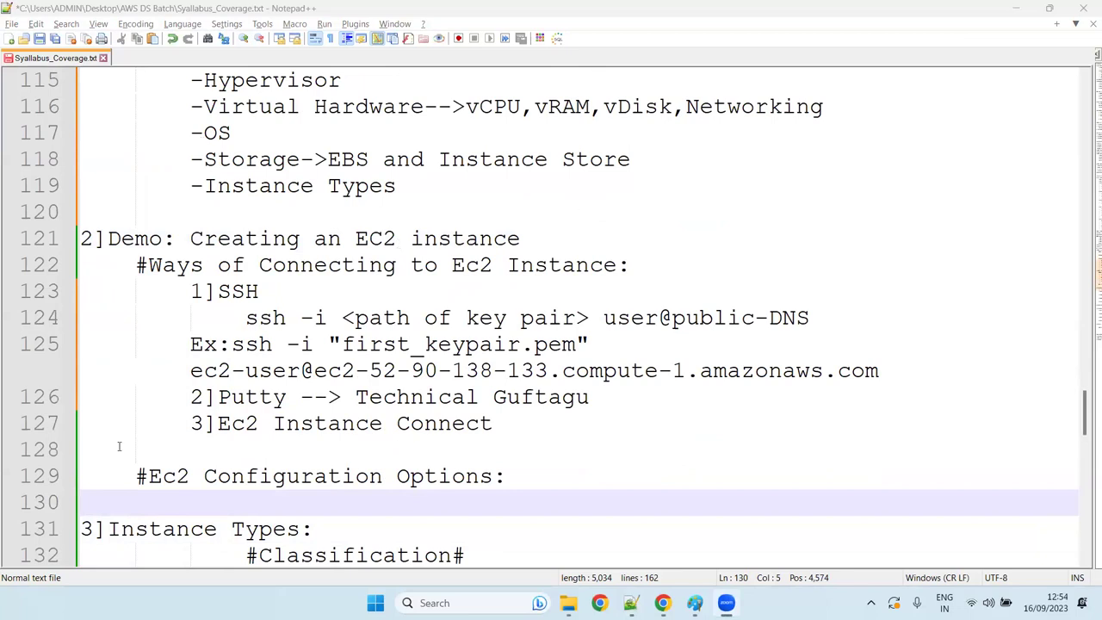
# Step: Add the indented entry "1]OS/AMI" under the #Ec2 Configuration Options heading
pyautogui.click(142, 508)
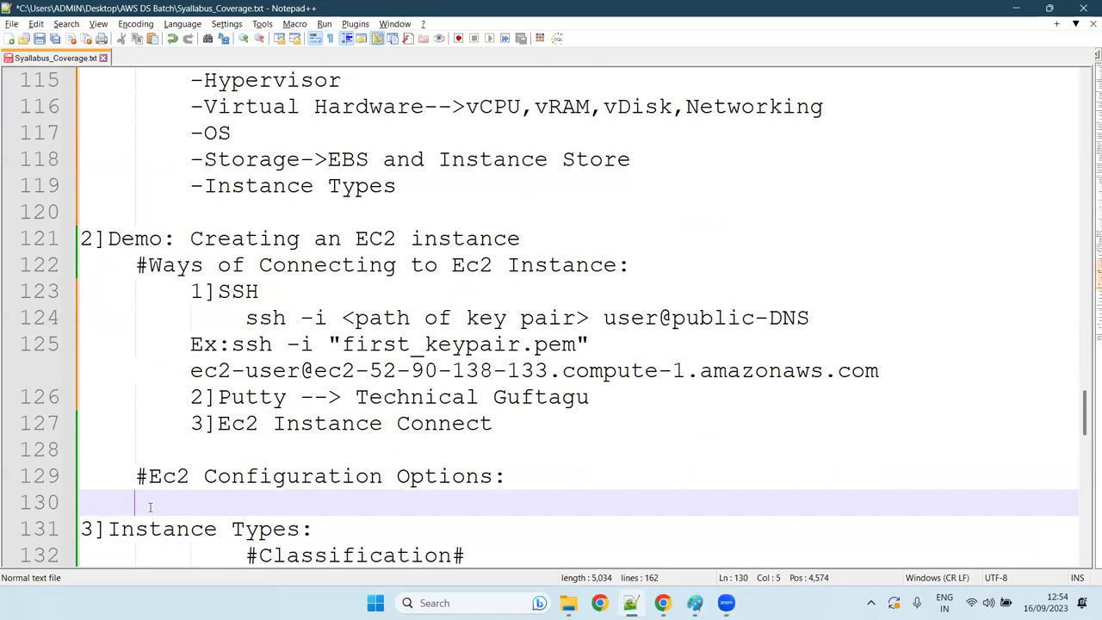
pyautogui.press('Tab')
pyautogui.scroll(-5, 376, 426)
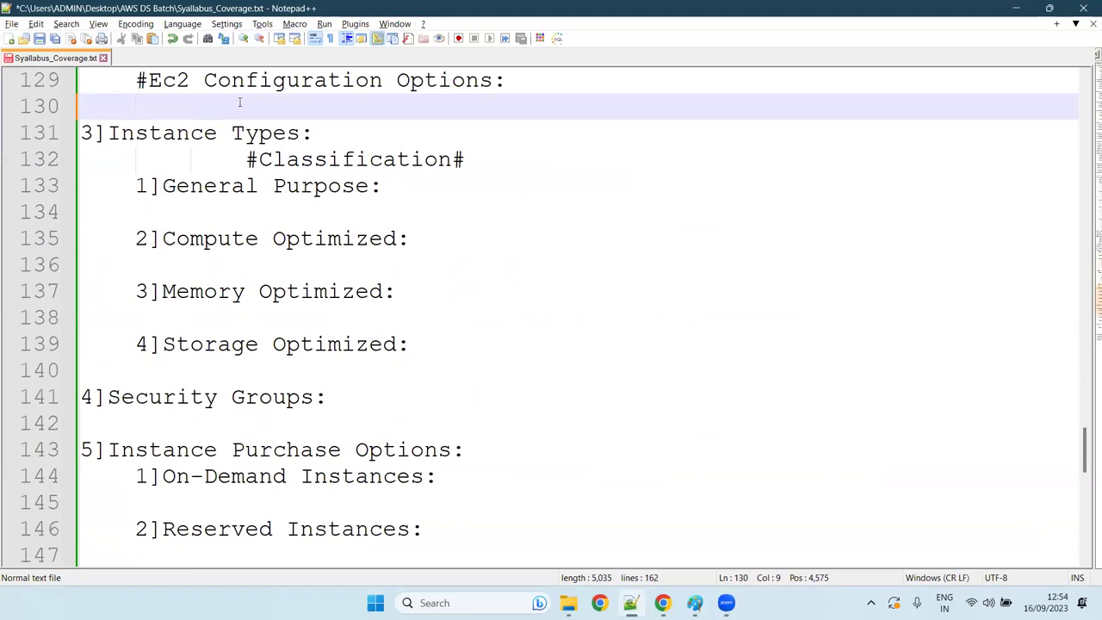
pyautogui.write('1]')
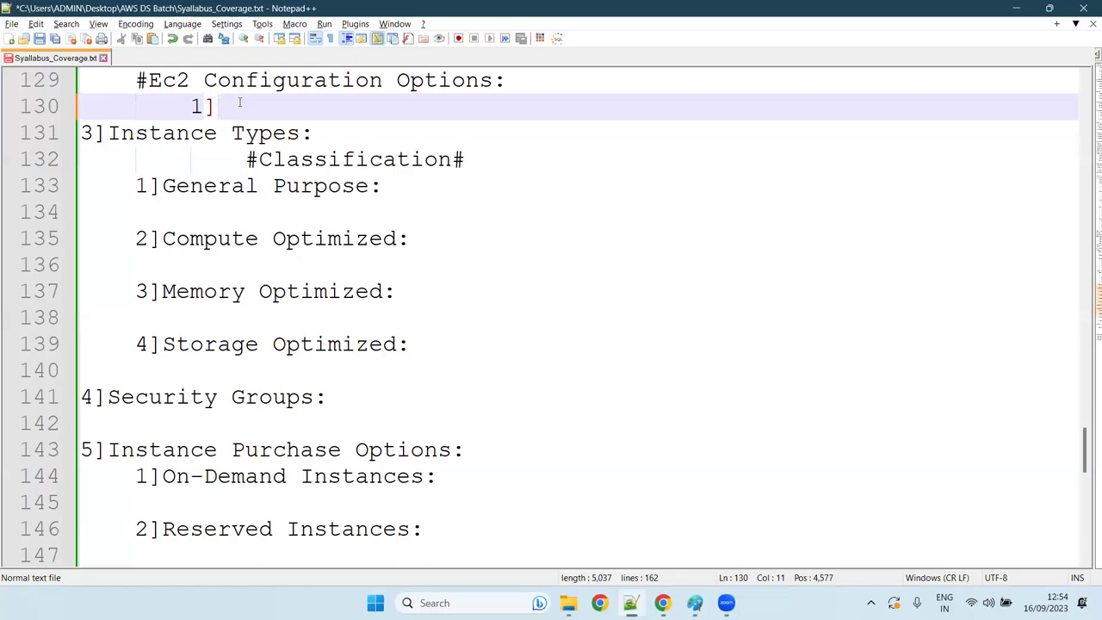
pyautogui.write('OS')
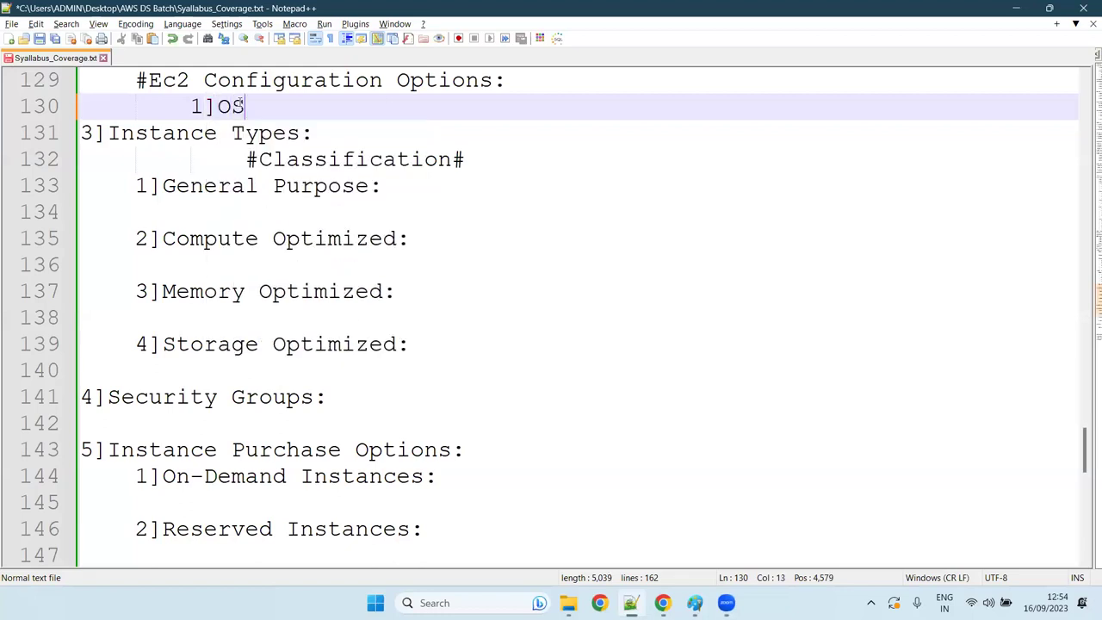
pyautogui.write('/AMI')
# Step: Add "2]Instance Type" as the second entry of the EC2 configuration options
pyautogui.press('Return')
pyautogui.write('2]In')
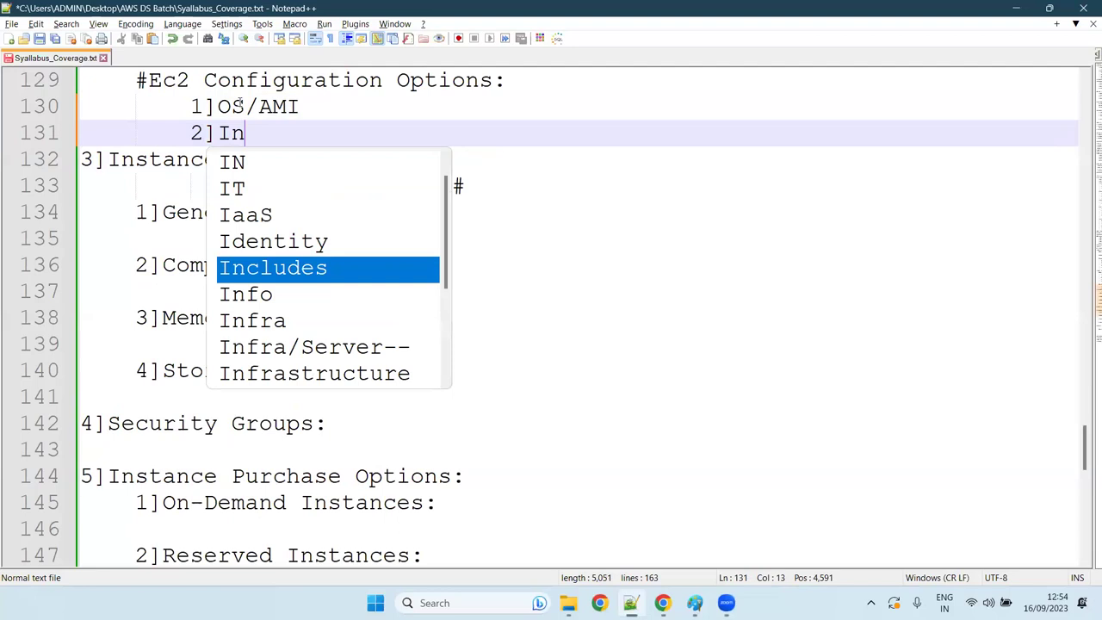
pyautogui.write('stance Types')
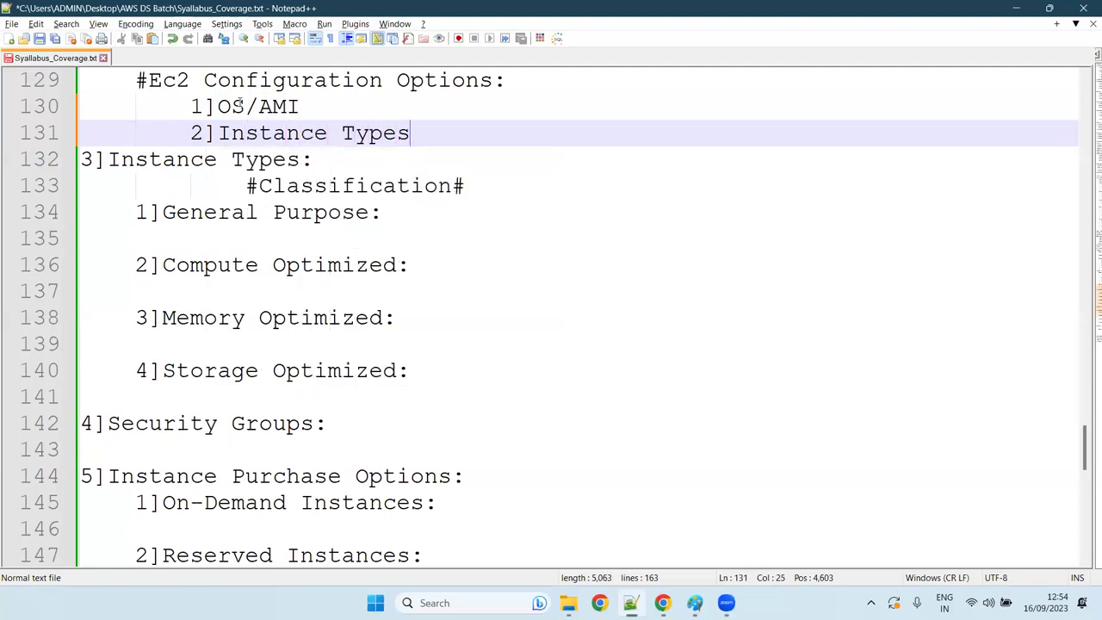
pyautogui.press('BackSpace')
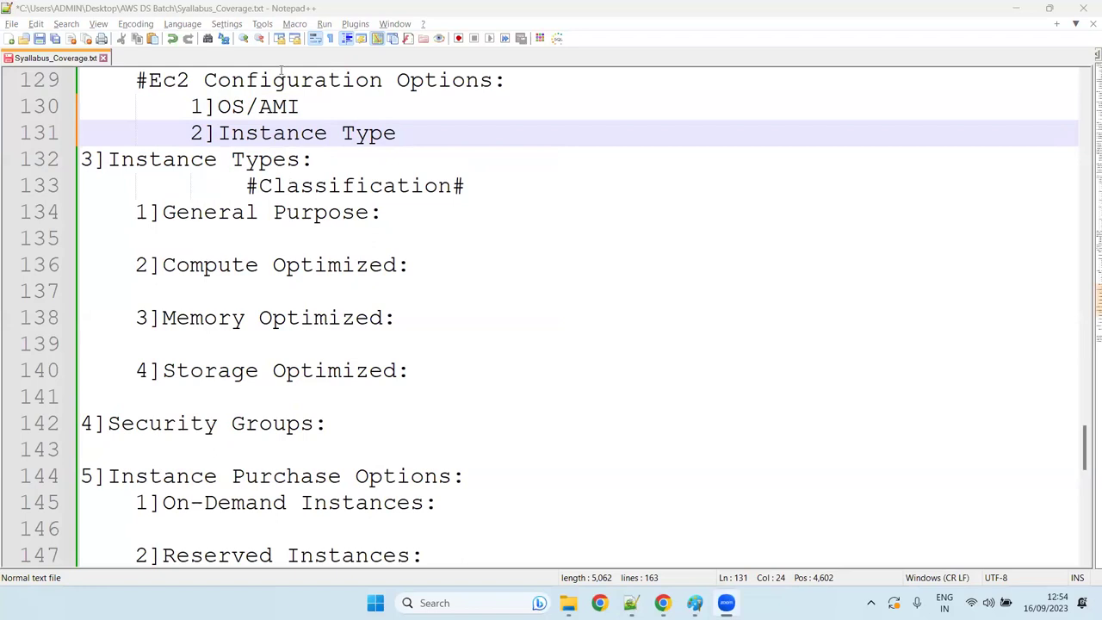
pyautogui.click(459, 132)
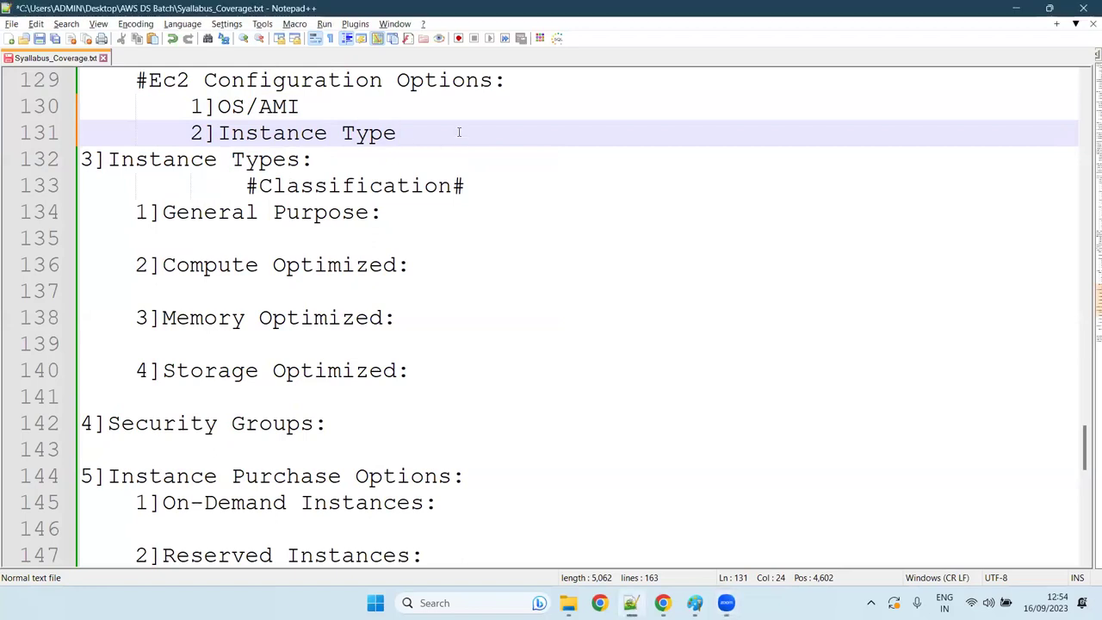
# Step: Add "3]Key Pair" as the third entry of the EC2 configuration options
pyautogui.press('Return')
pyautogui.write('3]')
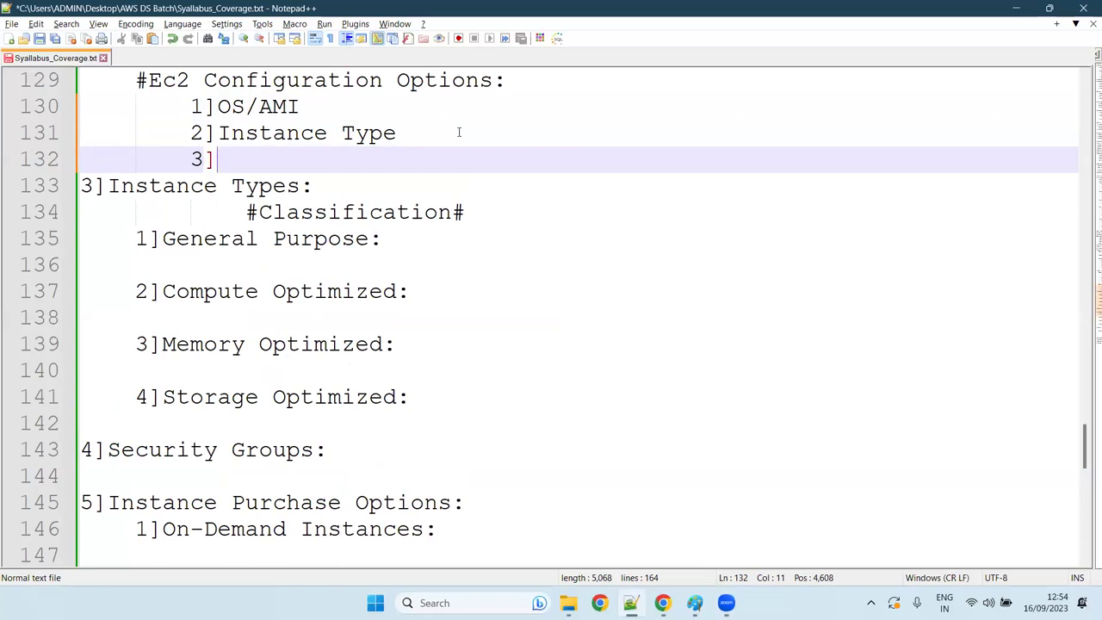
pyautogui.write('Key Paie')
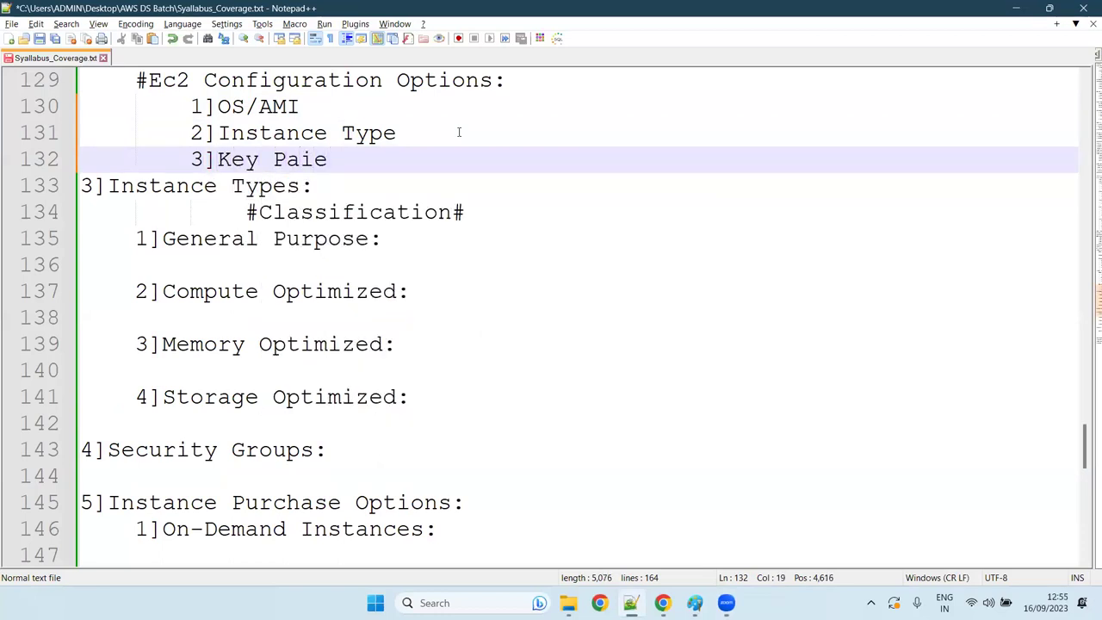
pyautogui.press('BackSpace')
pyautogui.write('r')
# Step: Add "4]Security Group/Firewall" as the fourth entry of the EC2 configuration options
pyautogui.press('Return')
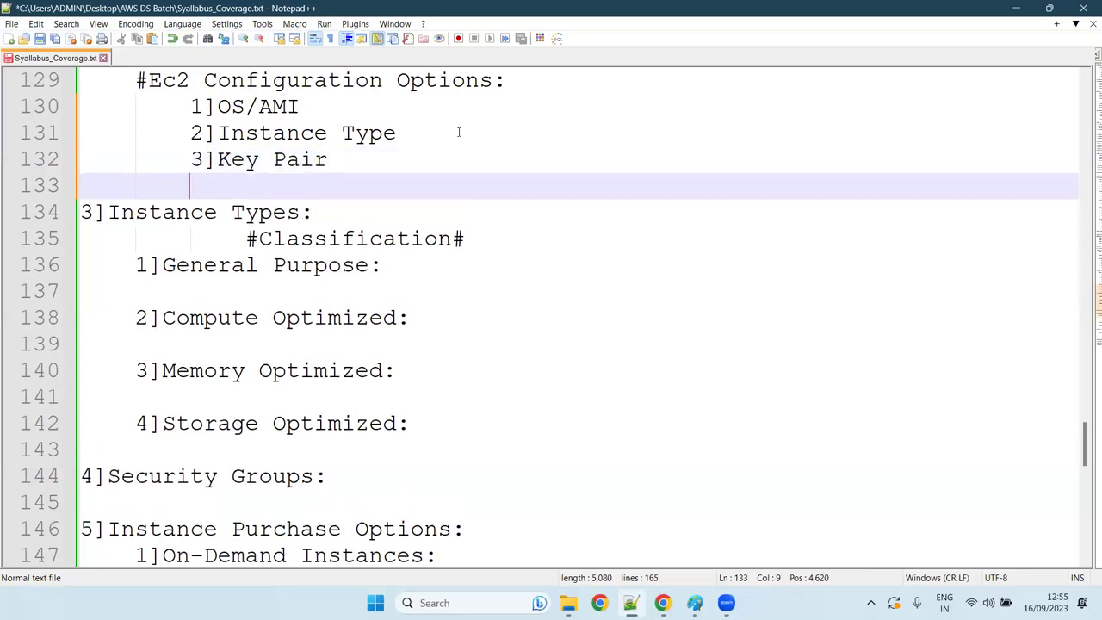
pyautogui.write('4]')
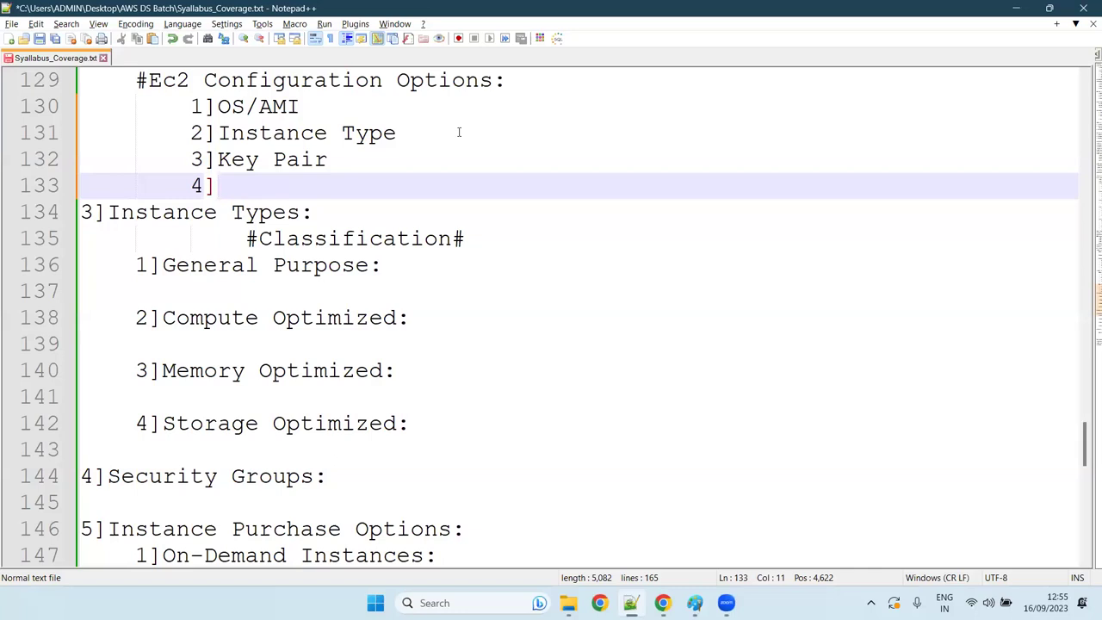
pyautogui.moveTo(513, 81); pyautogui.dragTo(140, 85)
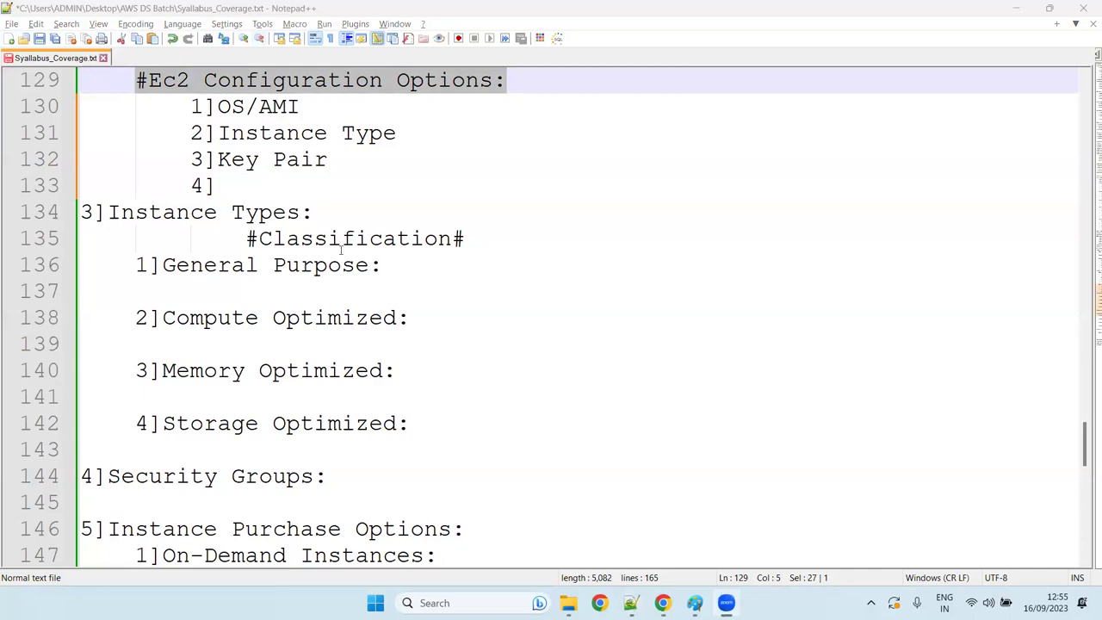
pyautogui.scroll(10, 349, 262)
pyautogui.scroll(-10, 349, 262)
pyautogui.click(241, 185)
pyautogui.write('Se')
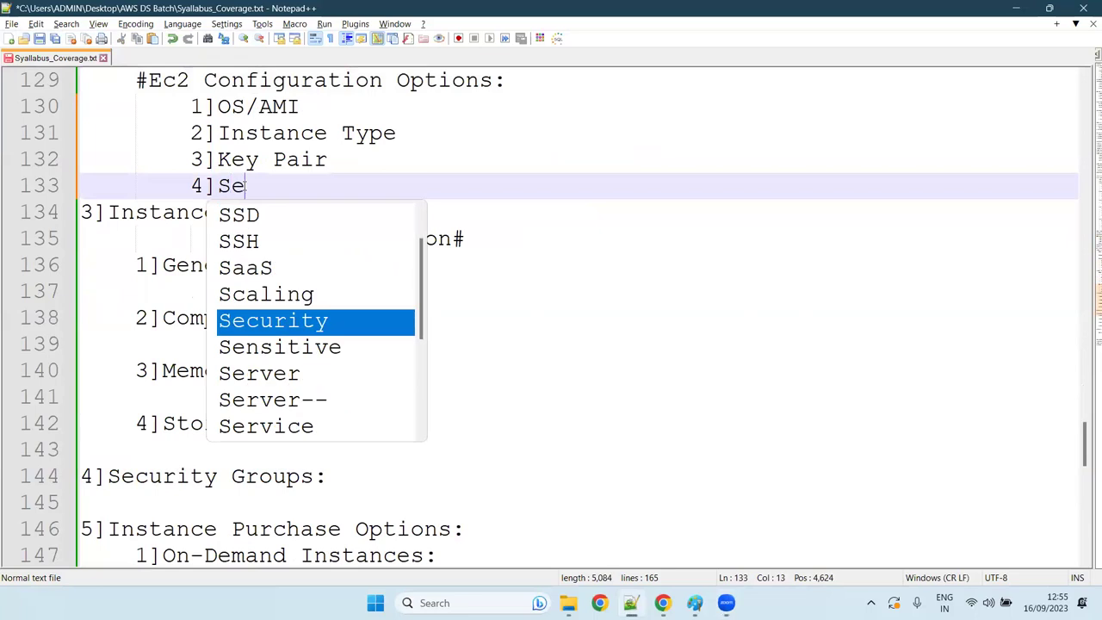
pyautogui.write('cuirty')
pyautogui.press('BackSpace')
pyautogui.press('BackSpace')
pyautogui.press('BackSpace')
pyautogui.press('BackSpace')
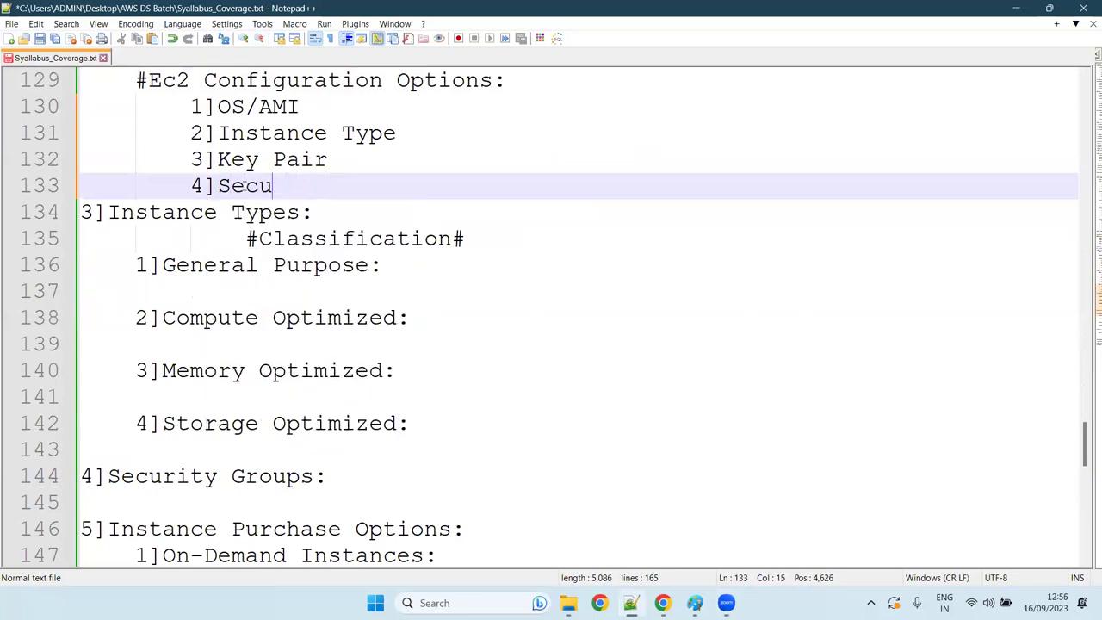
pyautogui.write('rity Group')
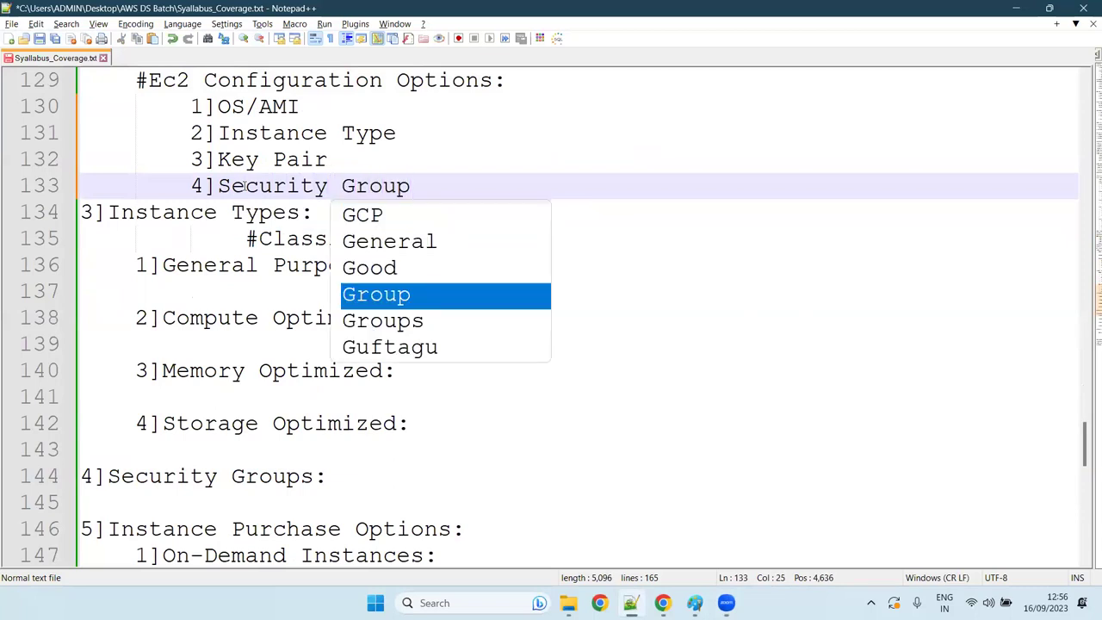
pyautogui.write('/Fir')
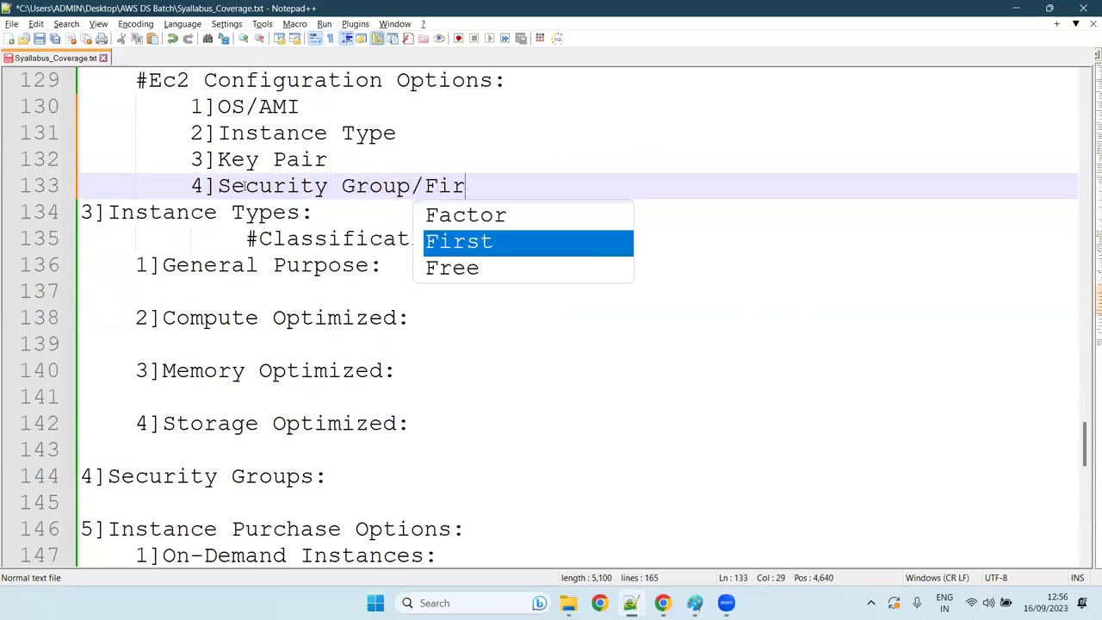
pyautogui.write('ewall')
# Step: Add "5]Configure Storage->EBS" as the fifth entry of the EC2 configuration options
pyautogui.press('Return')
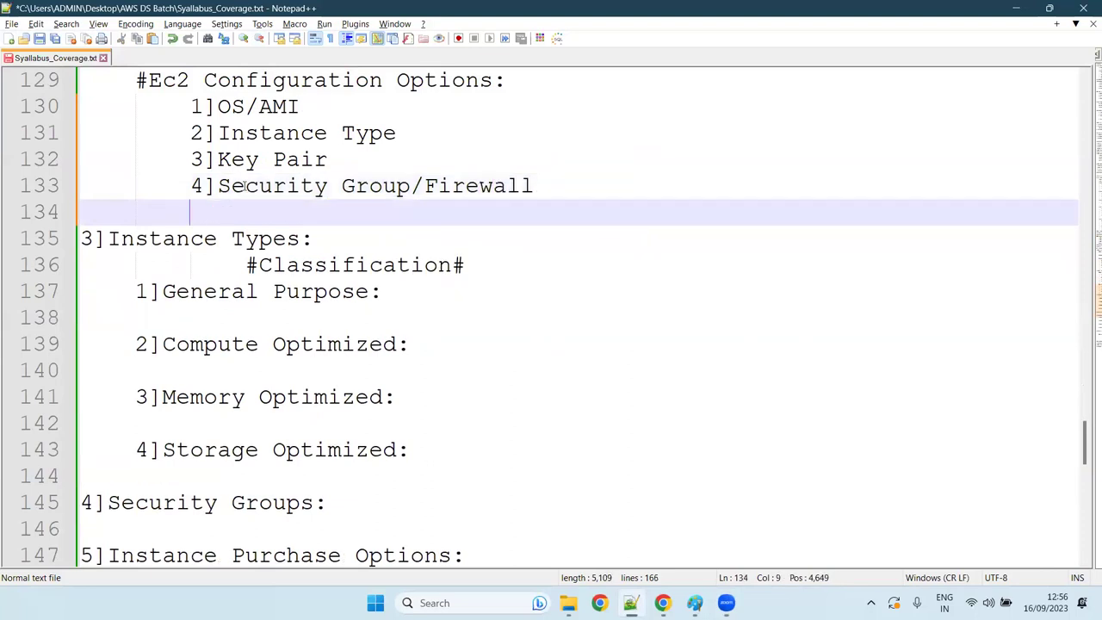
pyautogui.write('5]')
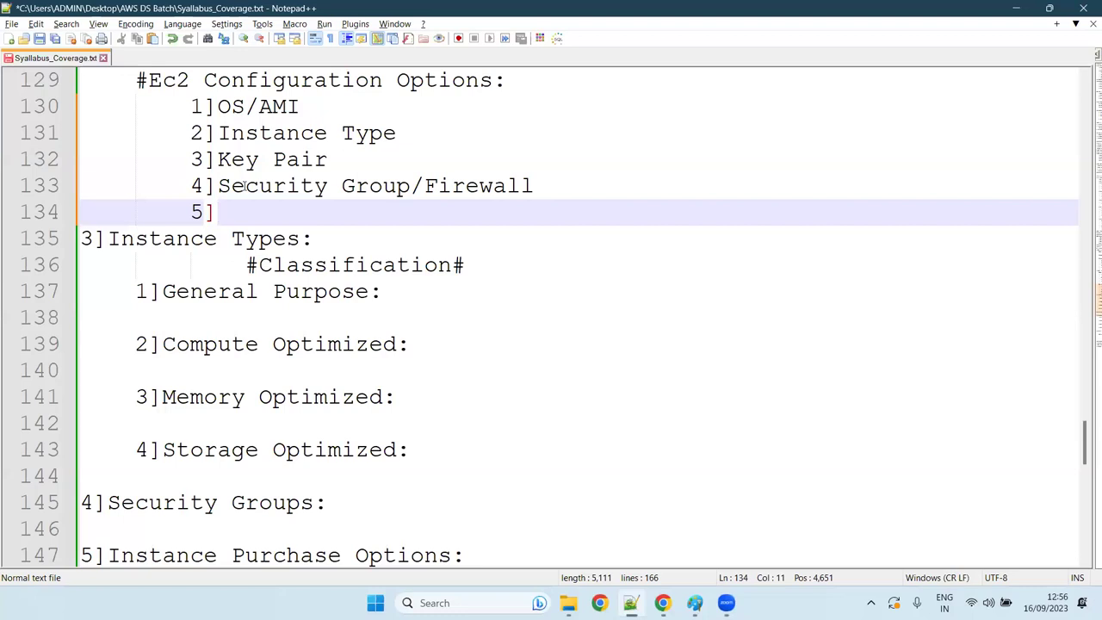
pyautogui.write('COnfigure')
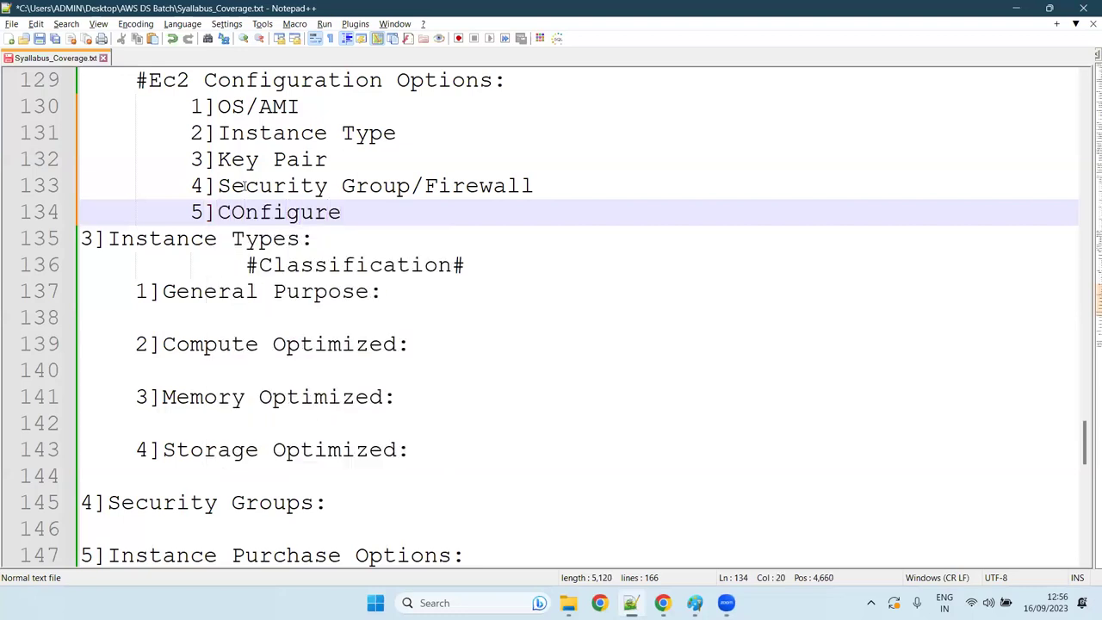
pyautogui.press('Left')
pyautogui.press('Left')
pyautogui.press('Left')
pyautogui.press('Left')
pyautogui.press('Left')
pyautogui.press('Left')
pyautogui.press('Left')
pyautogui.press('BackSpace')
pyautogui.write('o')
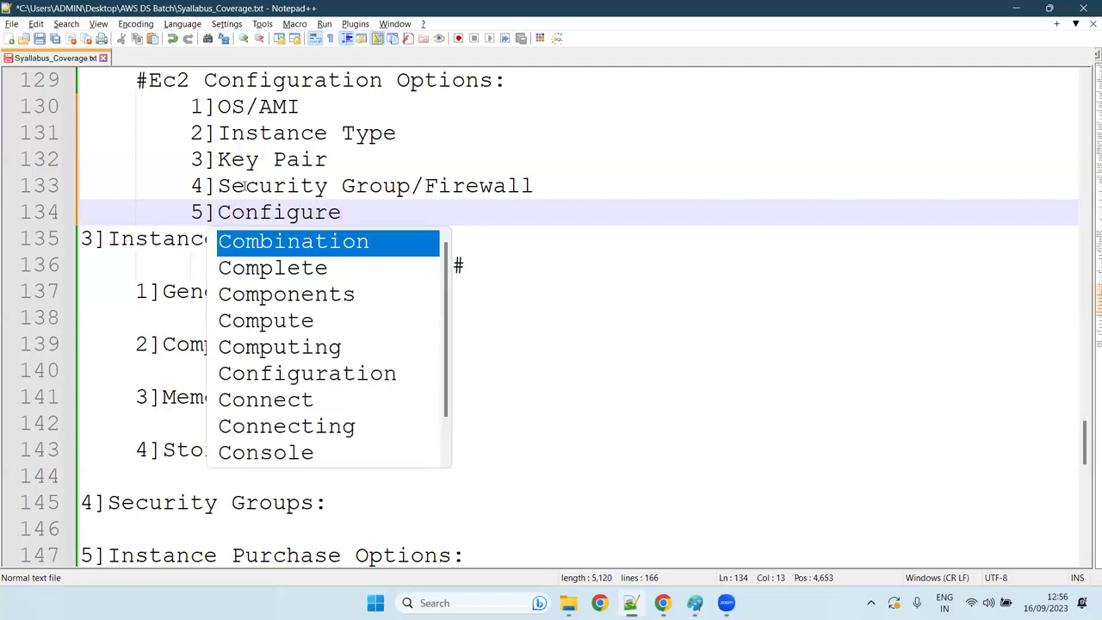
pyautogui.press('Right')
pyautogui.press('Right')
pyautogui.press('Right')
pyautogui.press('Right')
pyautogui.press('Right')
pyautogui.press('Right')
pyautogui.press('Right')
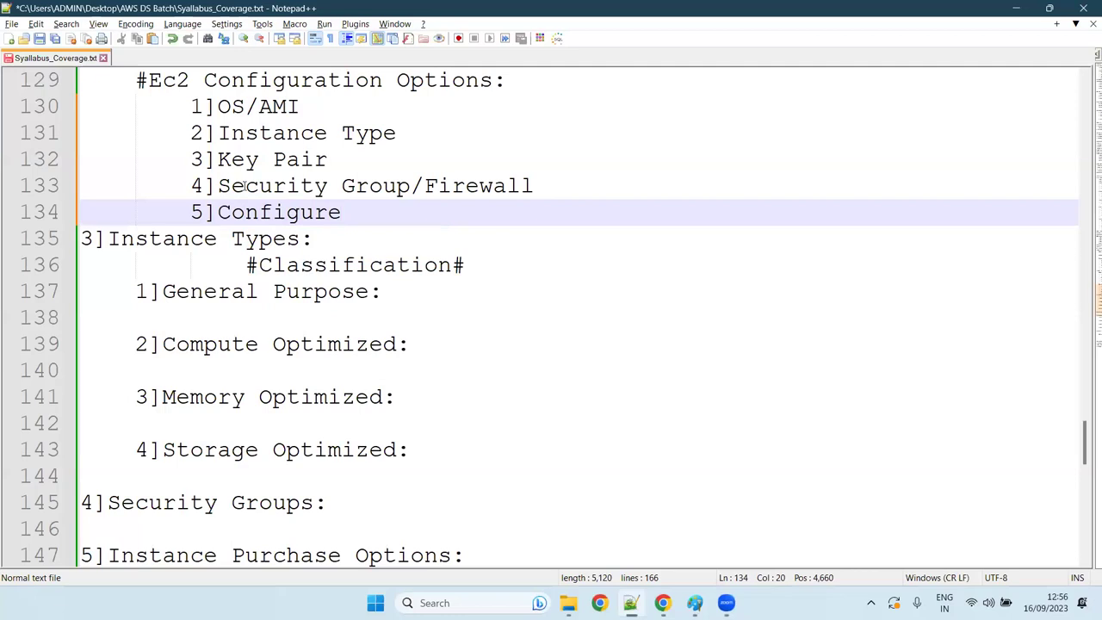
pyautogui.write('Storage')
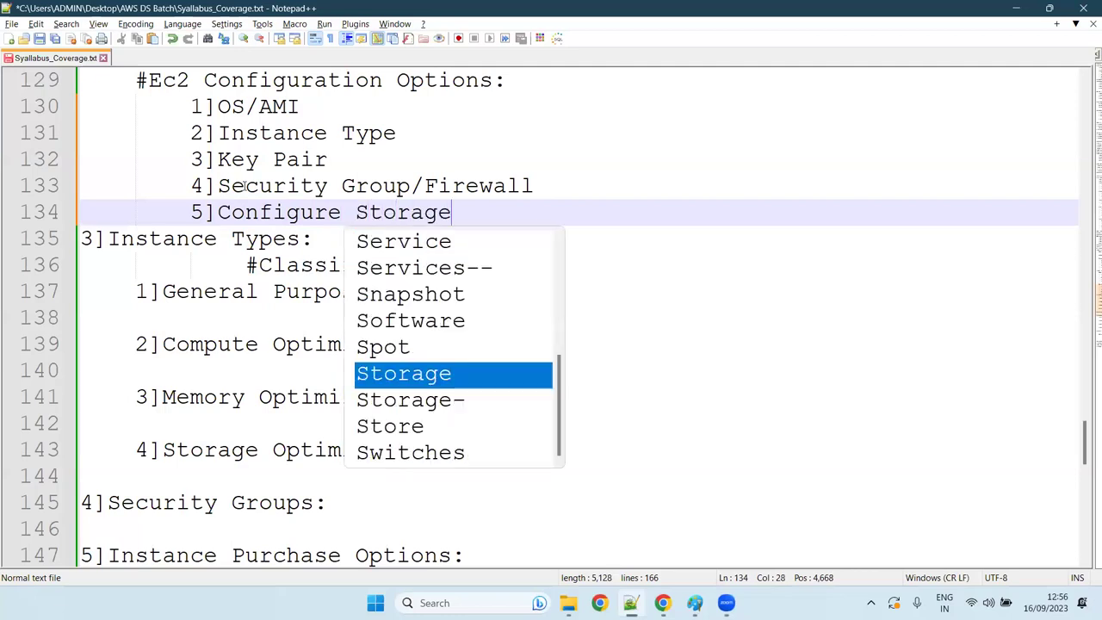
pyautogui.write('-')
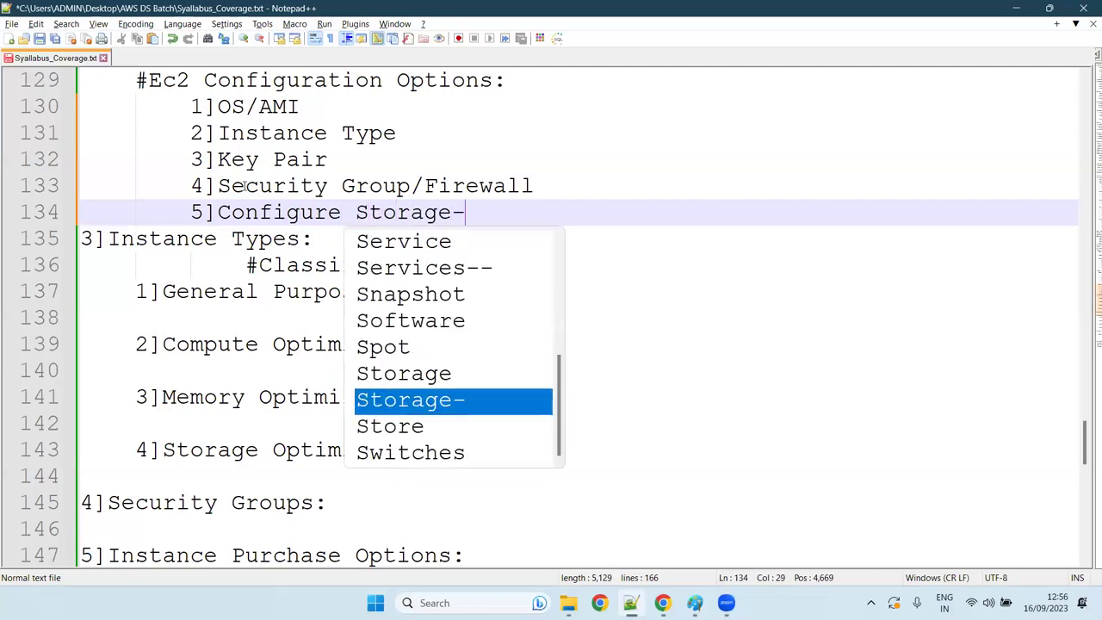
pyautogui.write('>EBS')
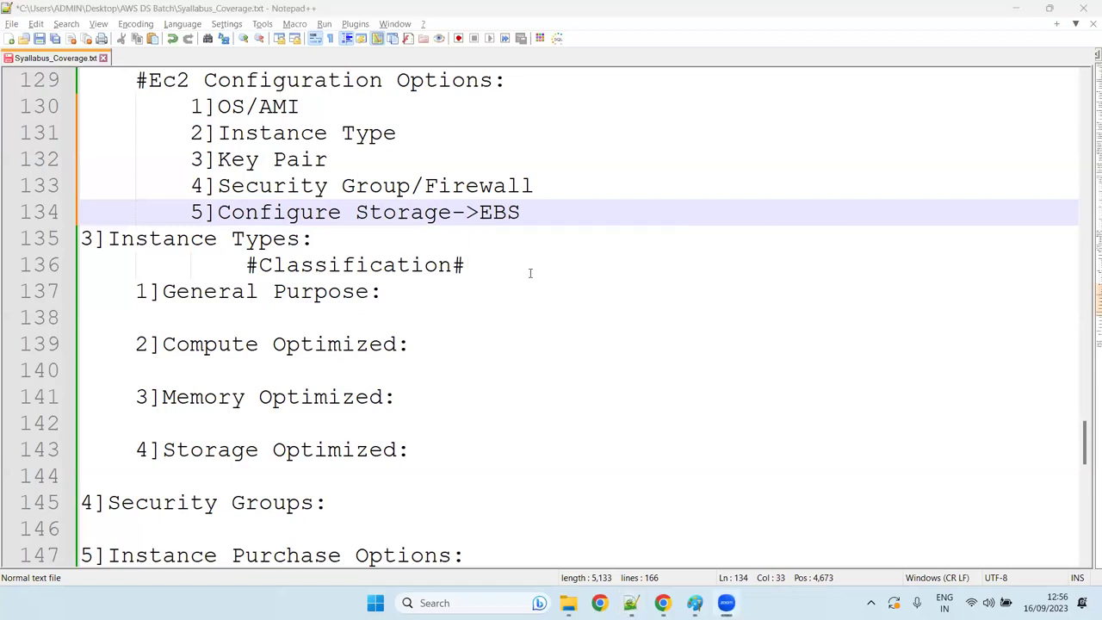
# Step: Add "6]Networking-->VPC,Subnet" as the sixth entry of the EC2 configuration options, followed by a blank line
pyautogui.click(573, 211)
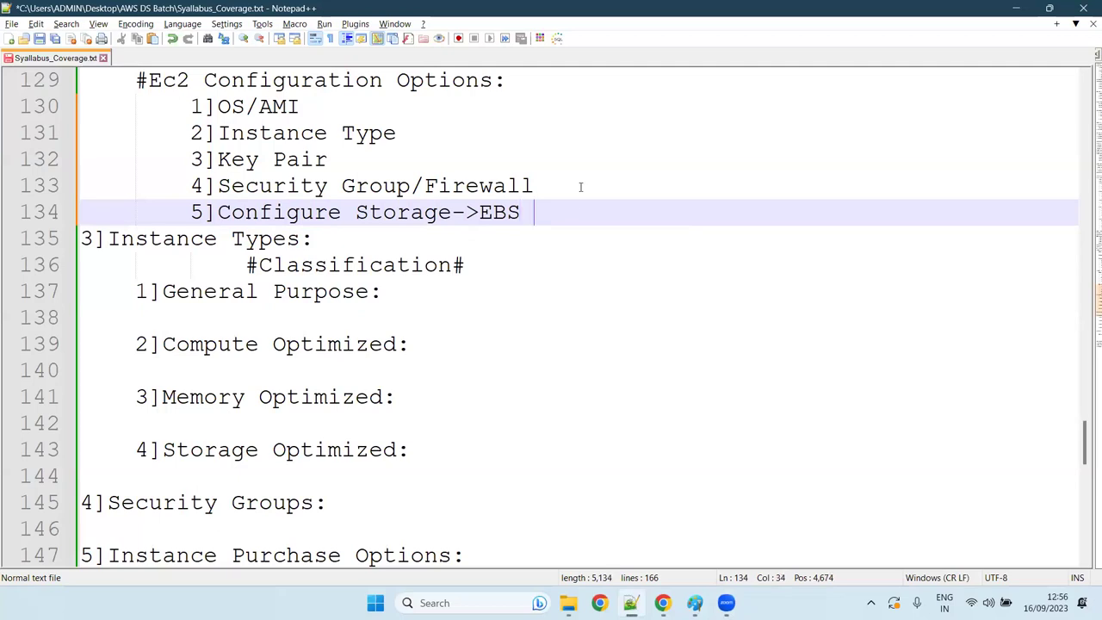
pyautogui.press('Return')
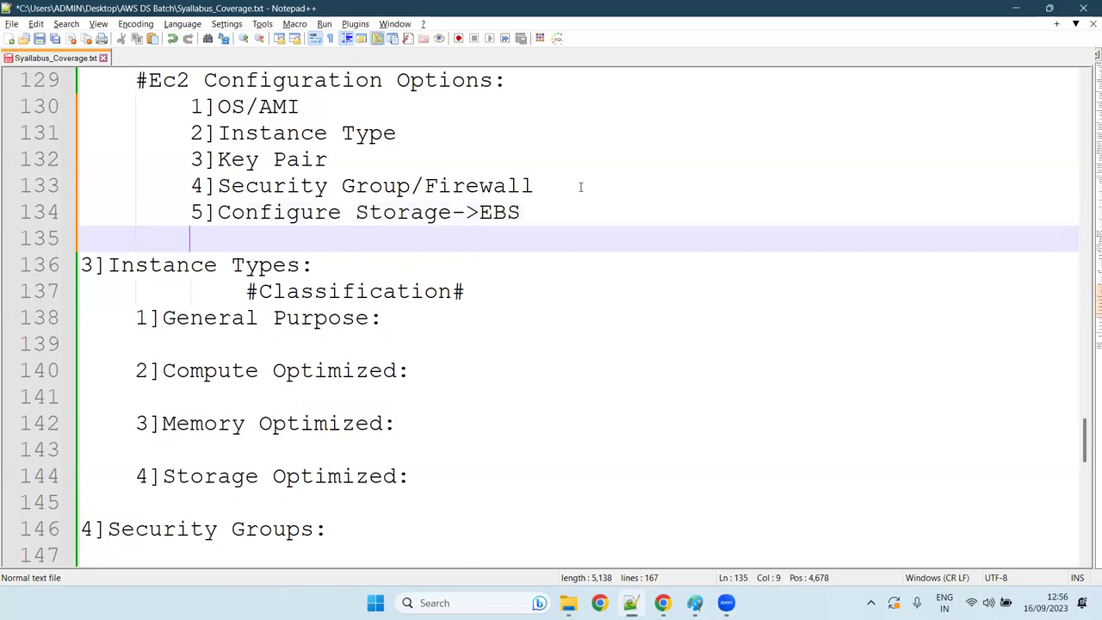
pyautogui.write('6]')
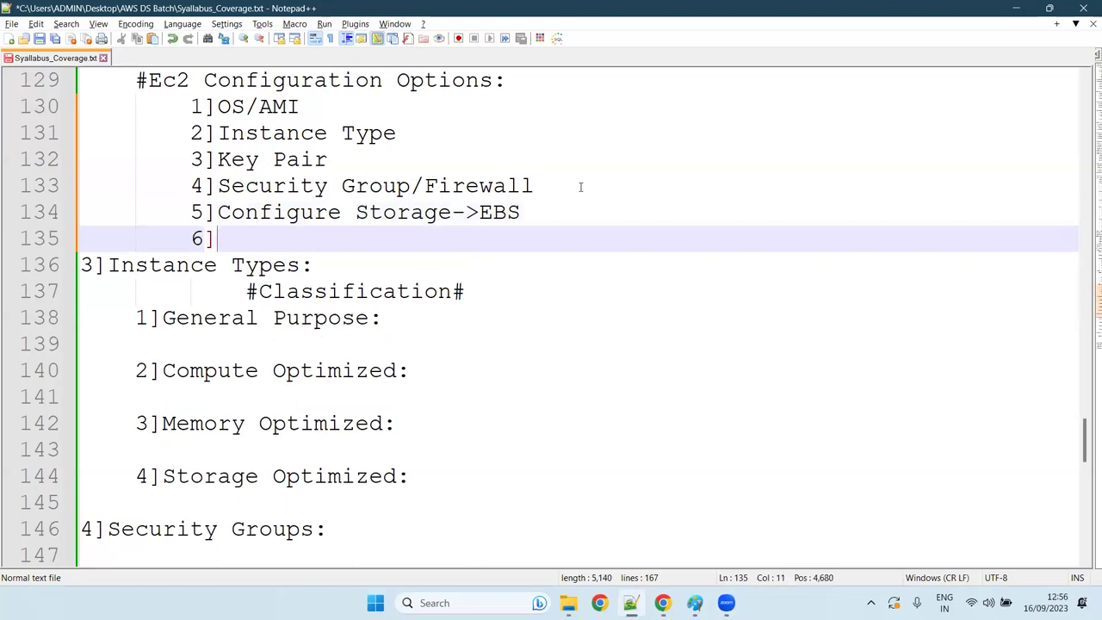
pyautogui.write('Nw')
pyautogui.press('BackSpace')
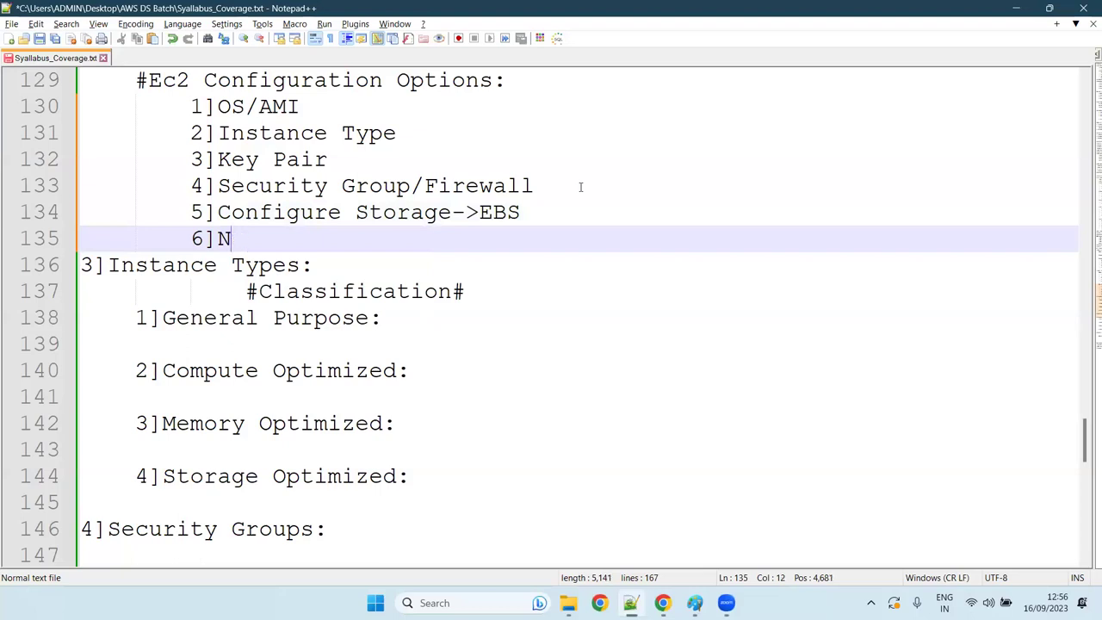
pyautogui.write('etwor')
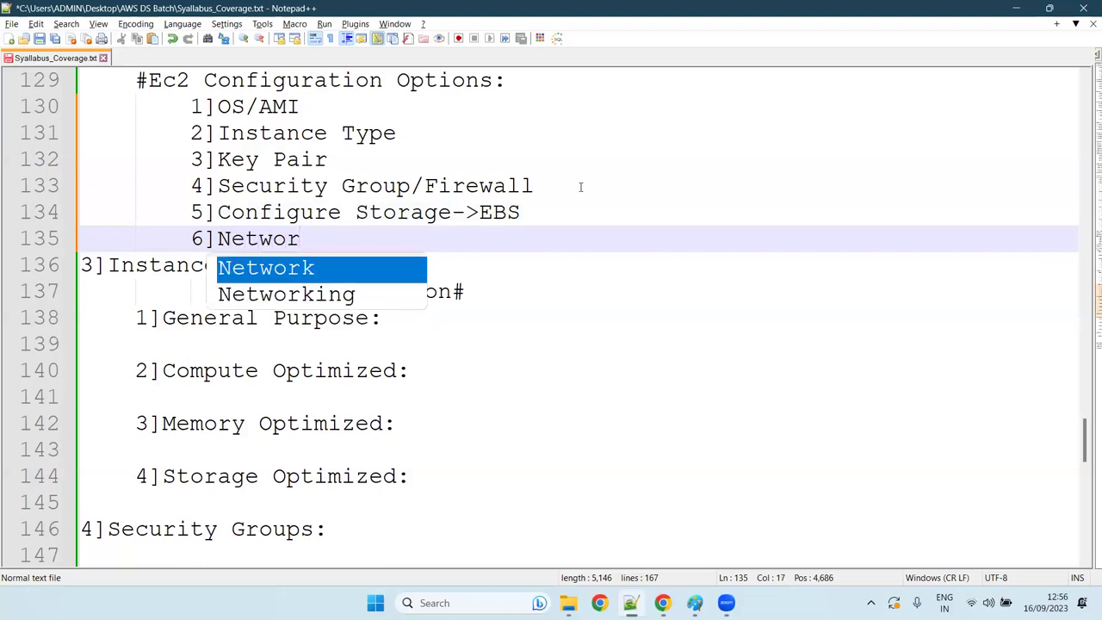
pyautogui.press('Down')
pyautogui.press('Return')
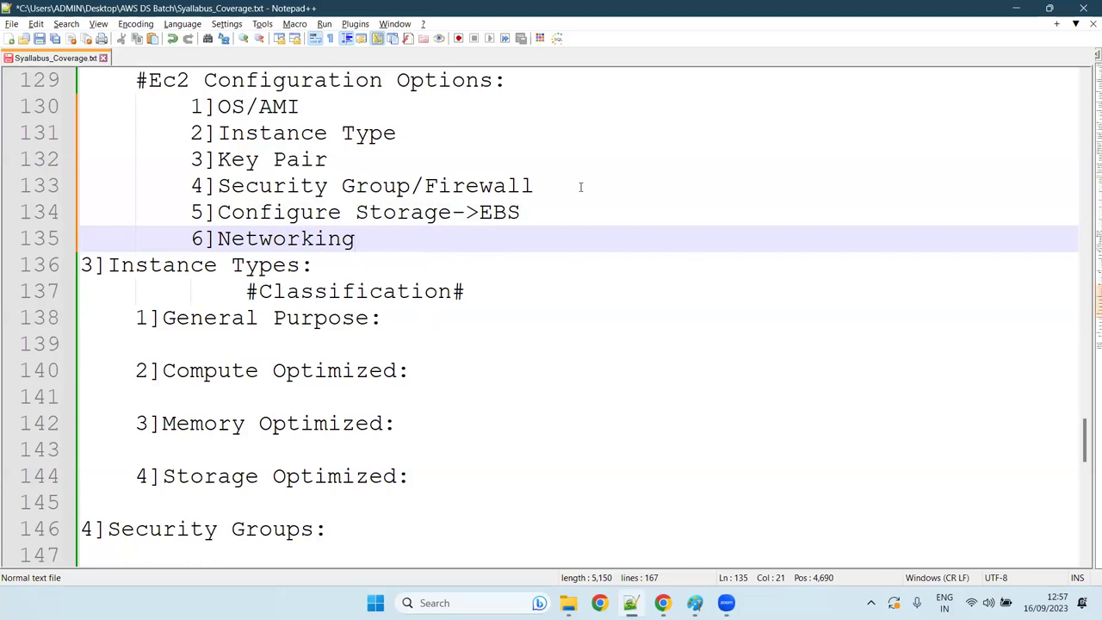
pyautogui.write('-->VPC,Subnet,')
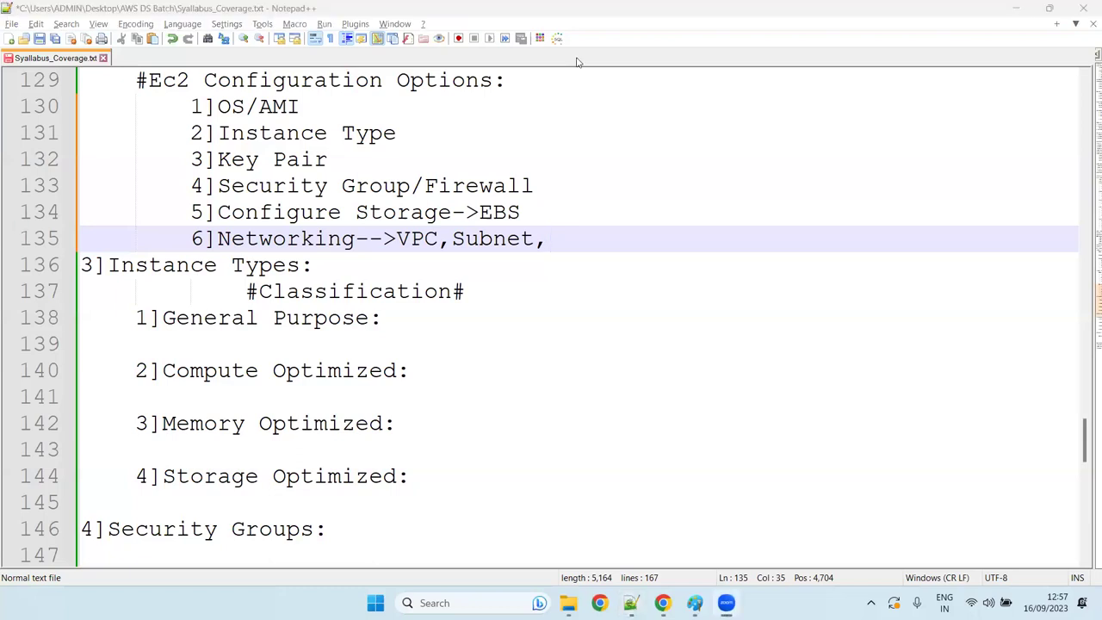
pyautogui.click(581, 237)
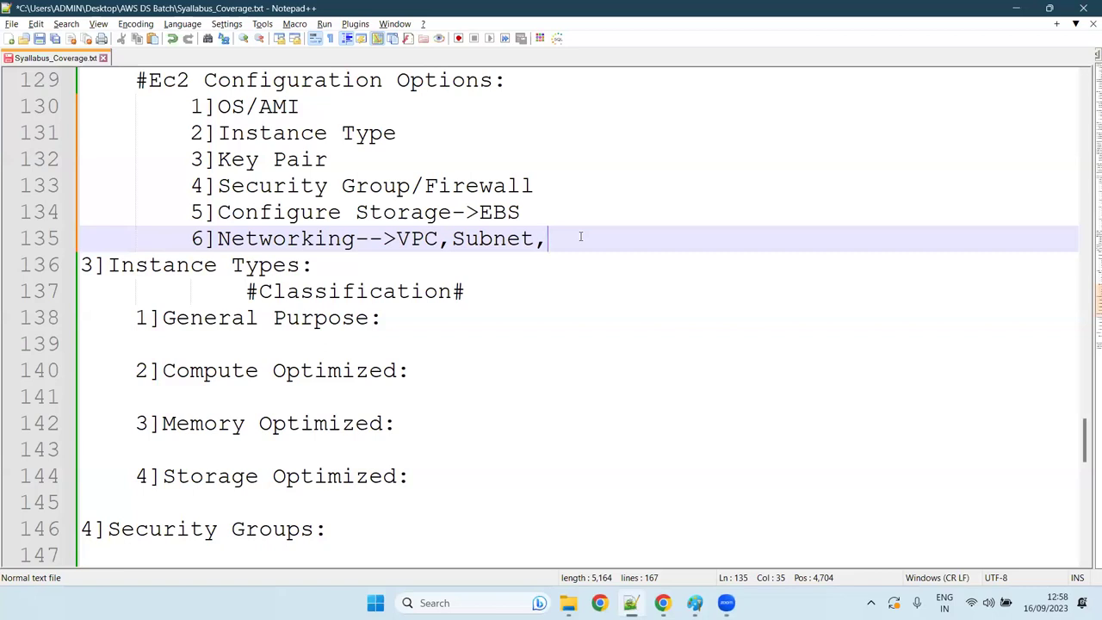
pyautogui.press('BackSpace')
pyautogui.press('Return')
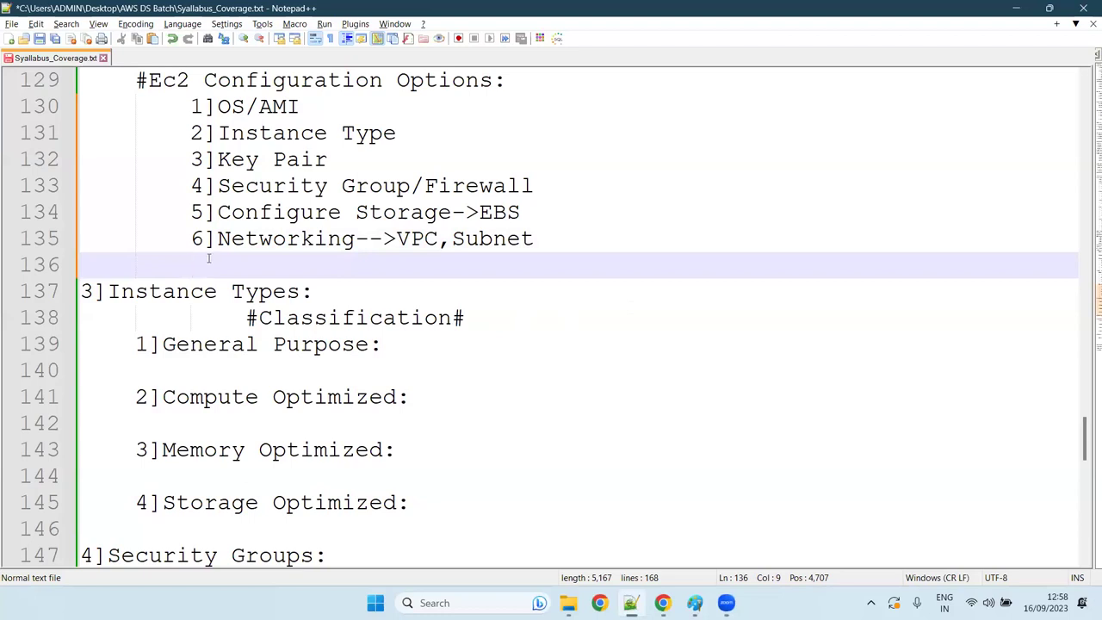
# Step: Review the "3]Instance Types" heading and the classification list beneath it in the notes
pyautogui.click(109, 265)
pyautogui.scroll(5, 248, 256)
pyautogui.scroll(-5, 247, 256)
pyautogui.click(85, 265)
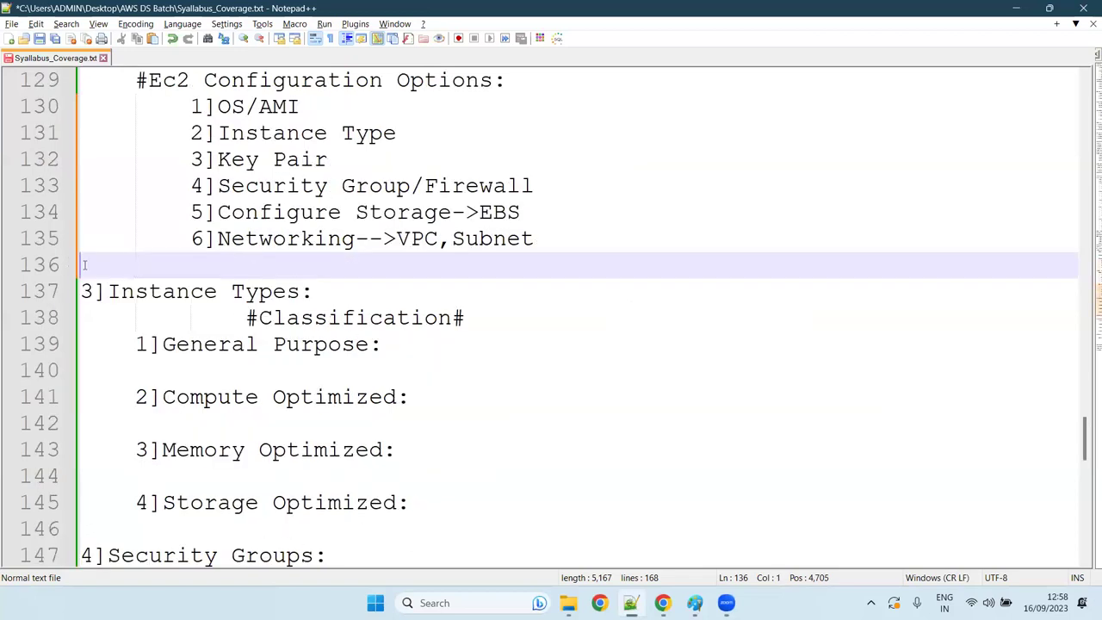
pyautogui.click(332, 293)
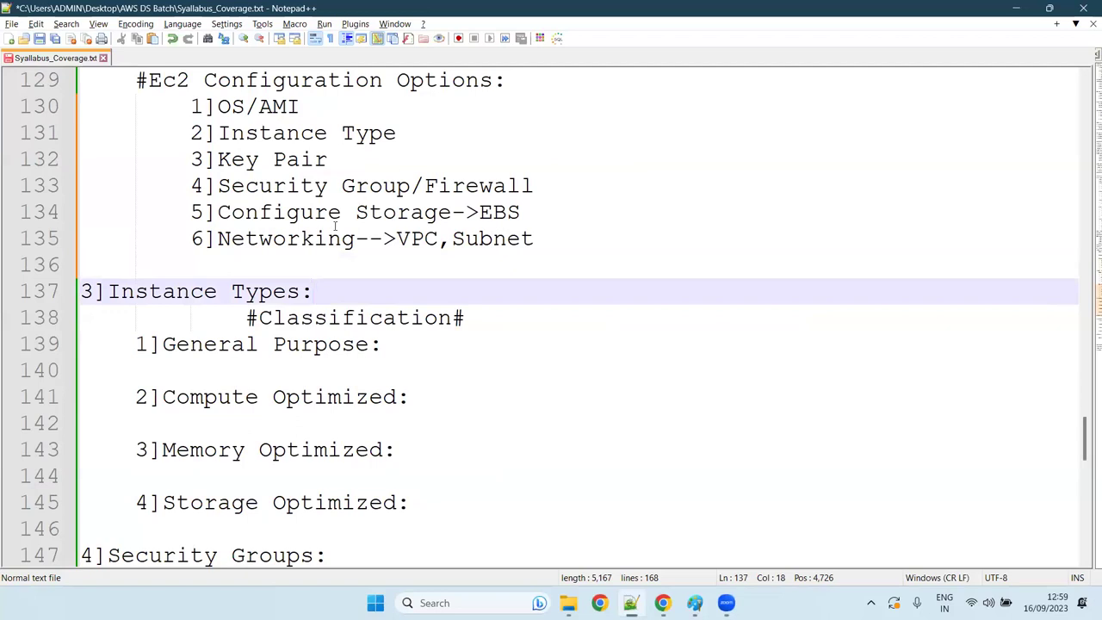
pyautogui.moveTo(312, 292); pyautogui.dragTo(81, 291)
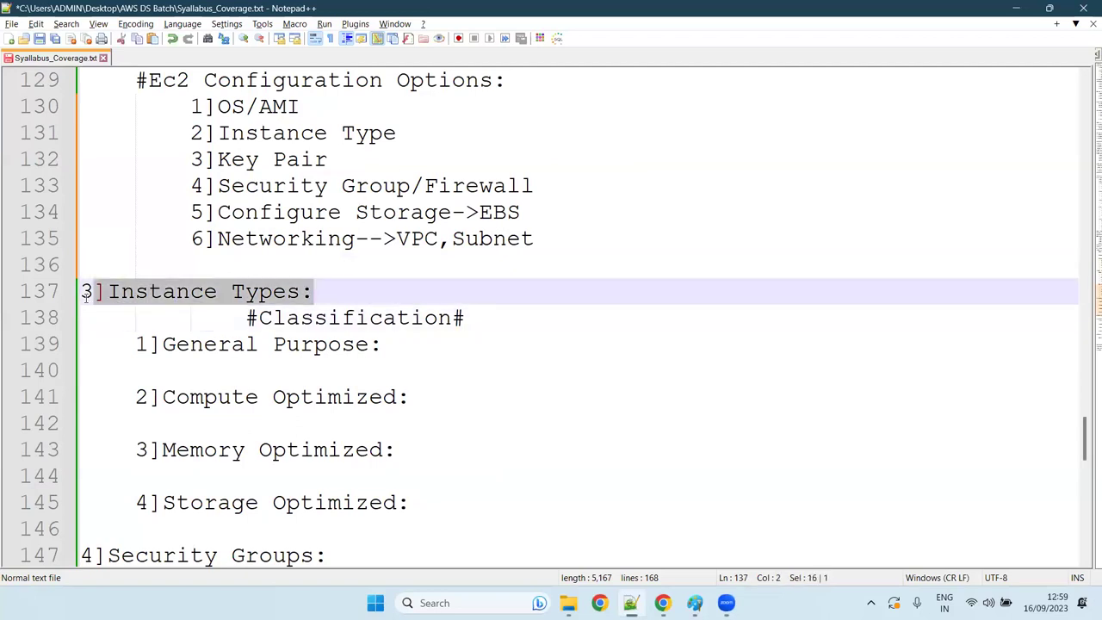
pyautogui.click(231, 291)
pyautogui.press('Left')
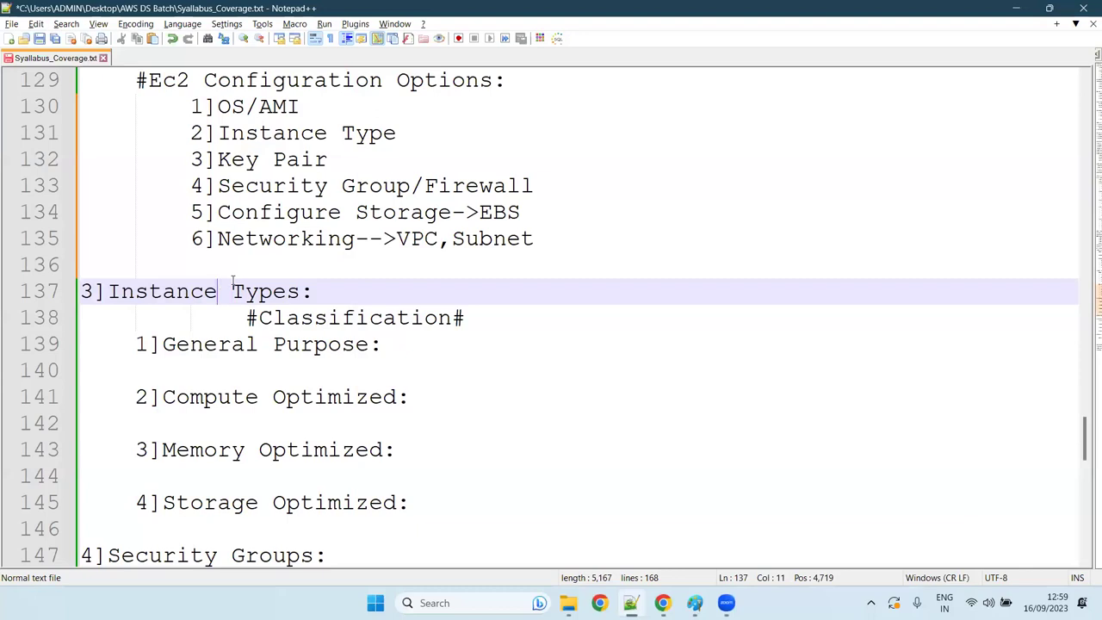
pyautogui.click(310, 291)
pyautogui.moveTo(433, 517); pyautogui.dragTo(300, 320)
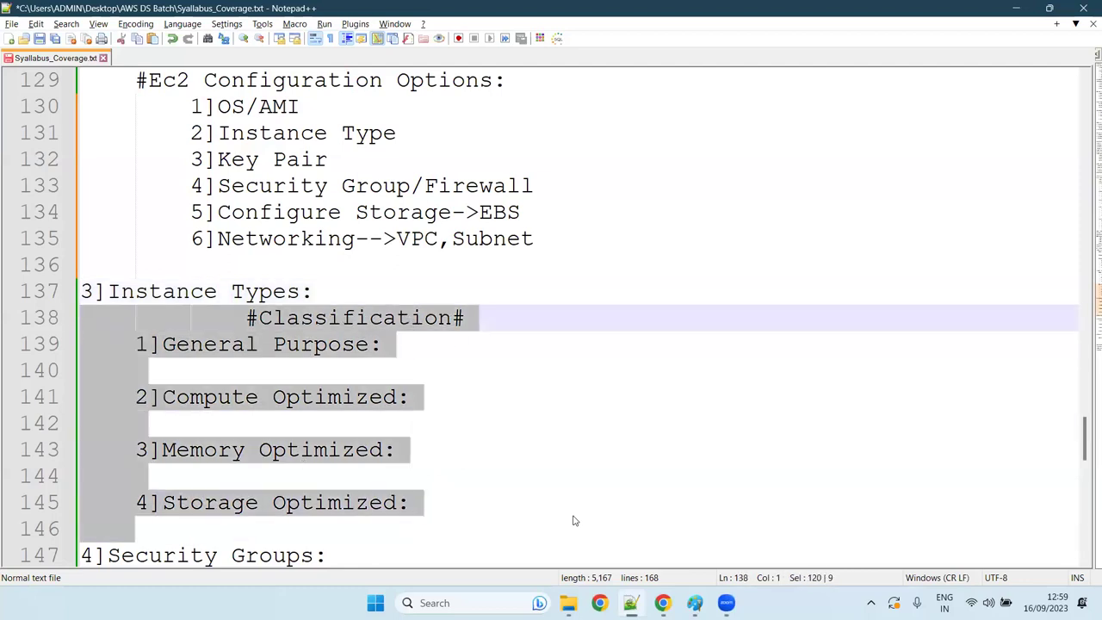
# Step: Switch to the AWS EC2 console in Chrome and examine the first page of the Instance Types list
pyautogui.moveTo(663, 603)
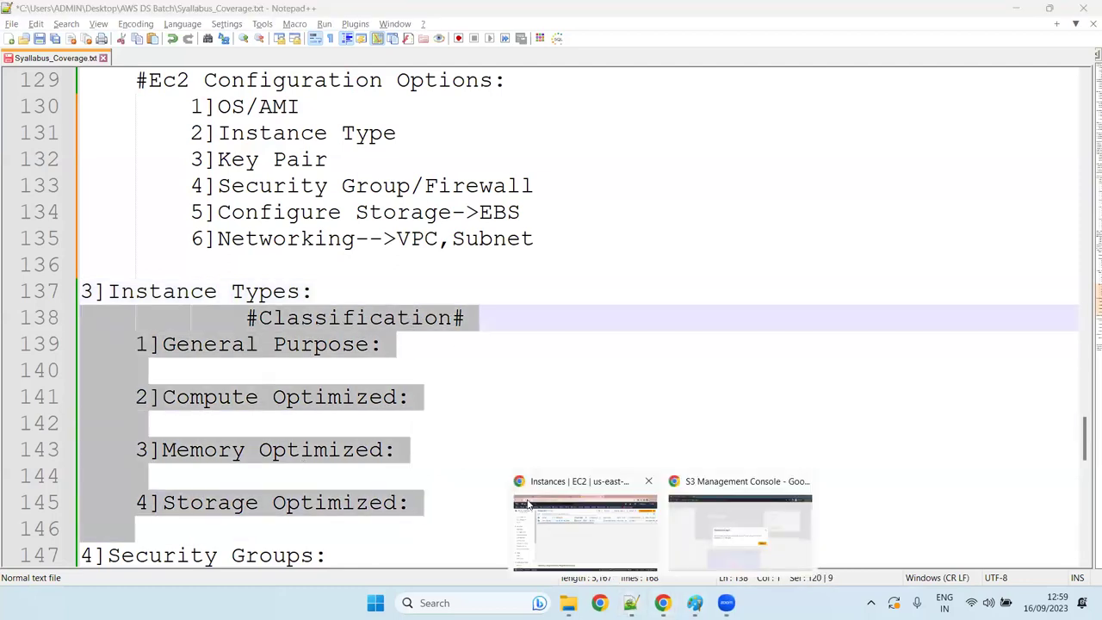
pyautogui.click(530, 504)
pyautogui.click(54, 288)
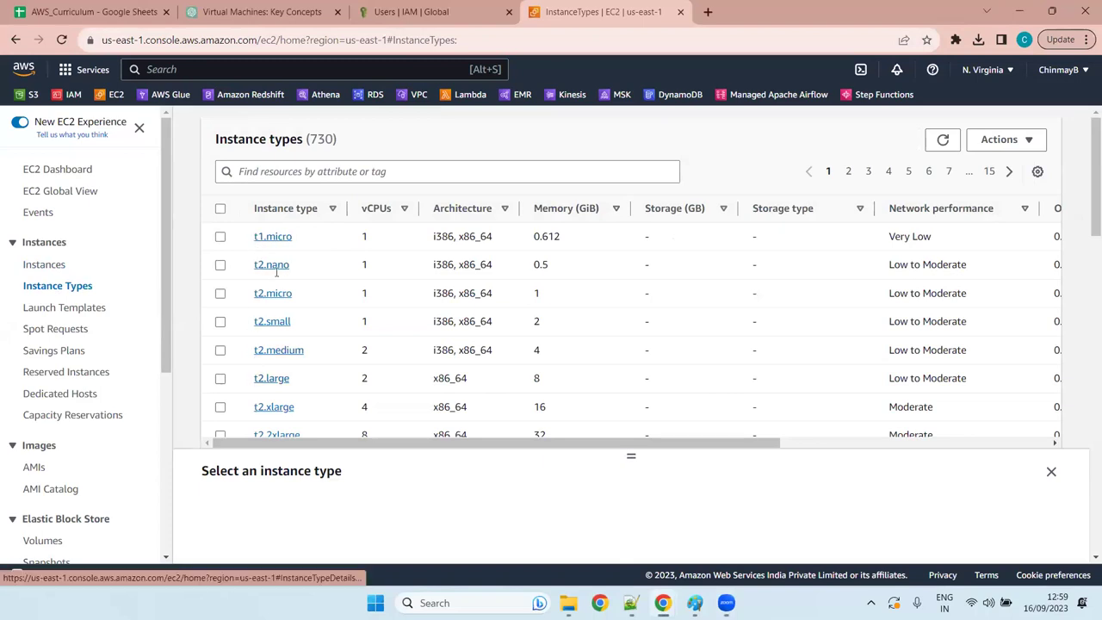
pyautogui.scroll(-4, 250, 349)
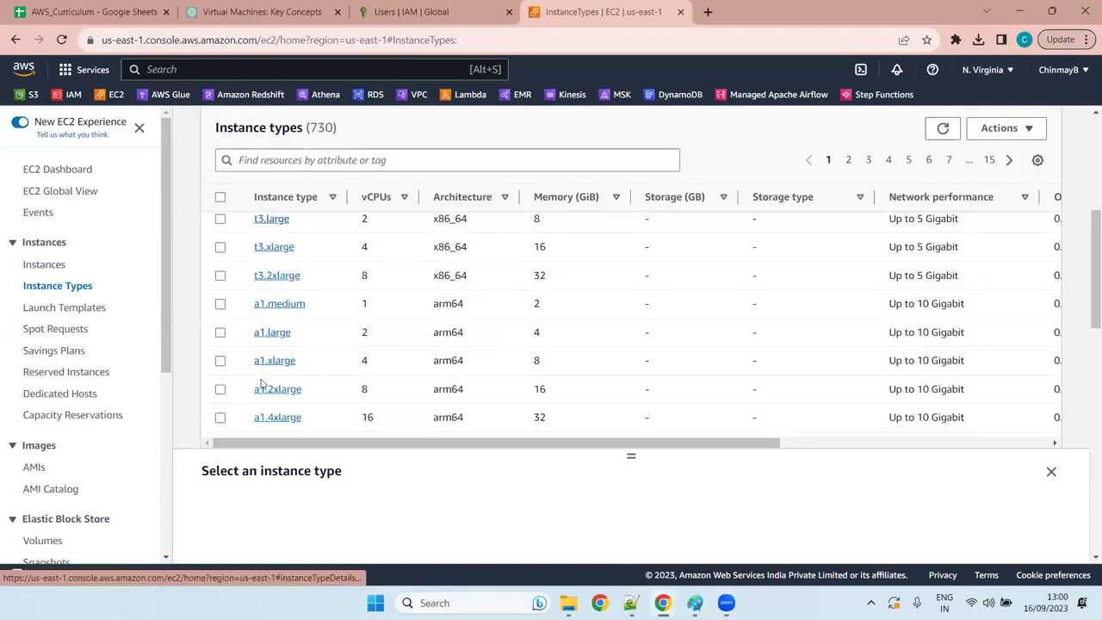
pyautogui.scroll(-3, 317, 373)
pyautogui.scroll(-3, 316, 374)
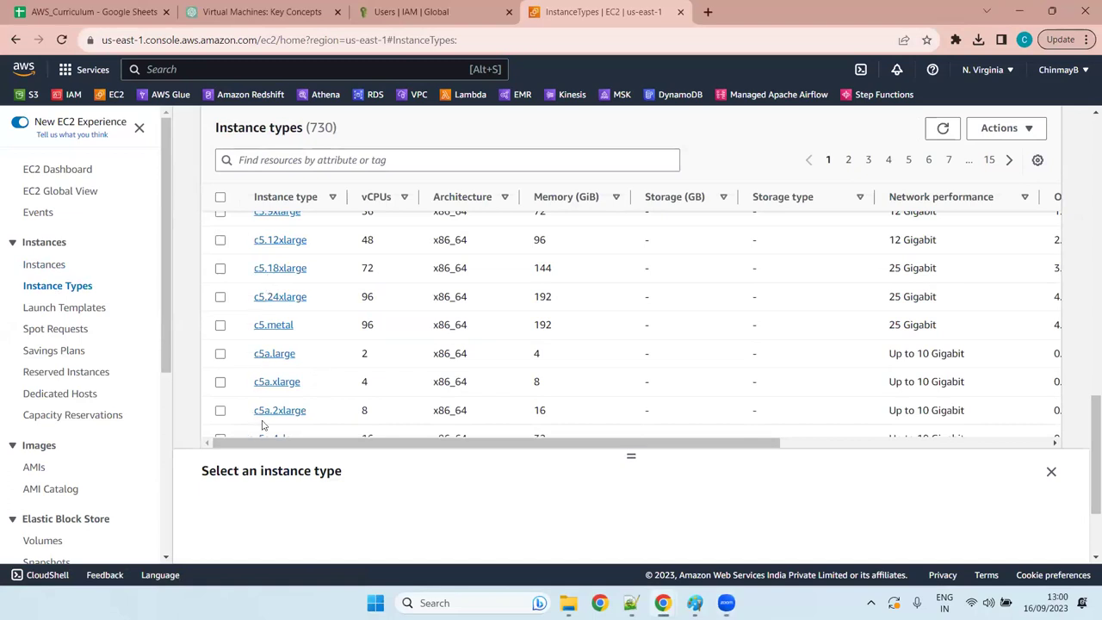
pyautogui.scroll(15, 390, 259)
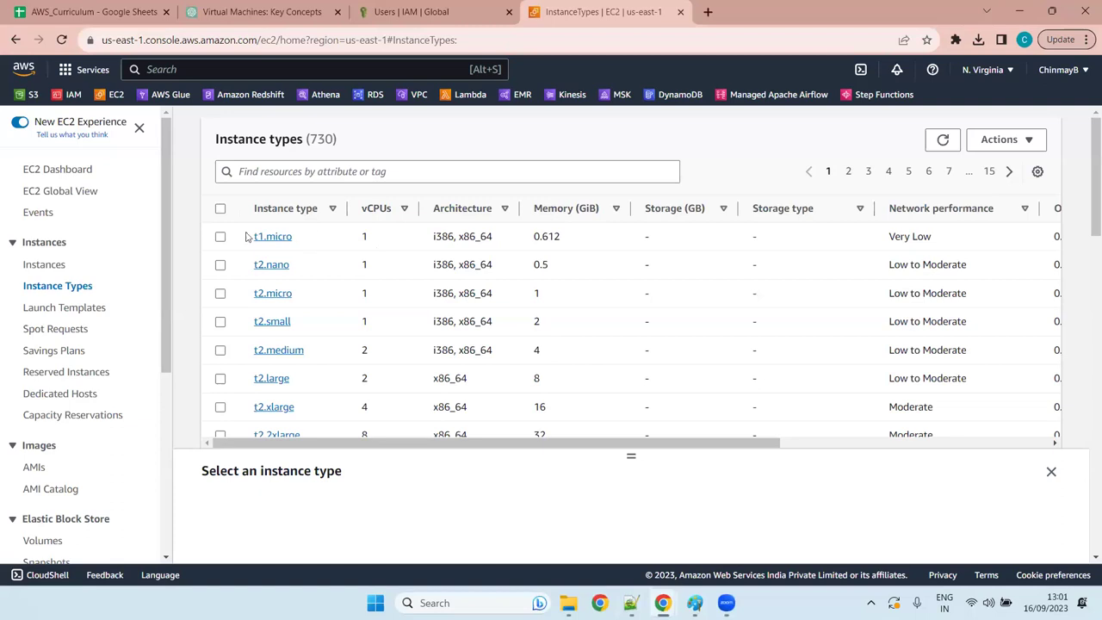
pyautogui.scroll(-10, 368, 338)
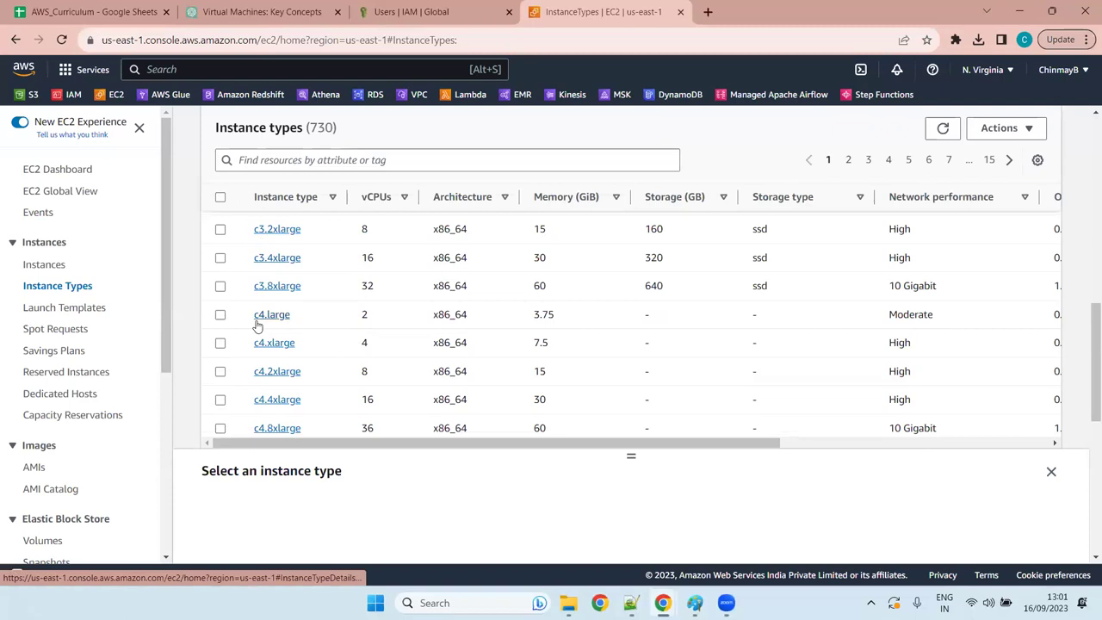
pyautogui.scroll(-5, 474, 361)
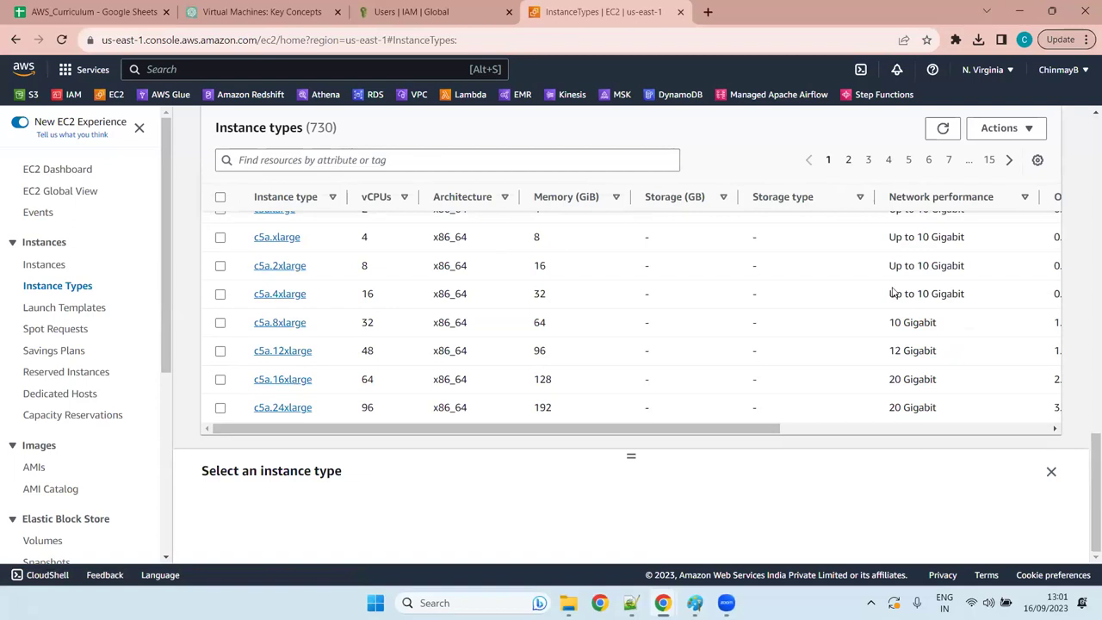
# Step: Examine the instance families and their vCPU, memory and storage specifications on pages 2 to 6 of the list
pyautogui.click(848, 159)
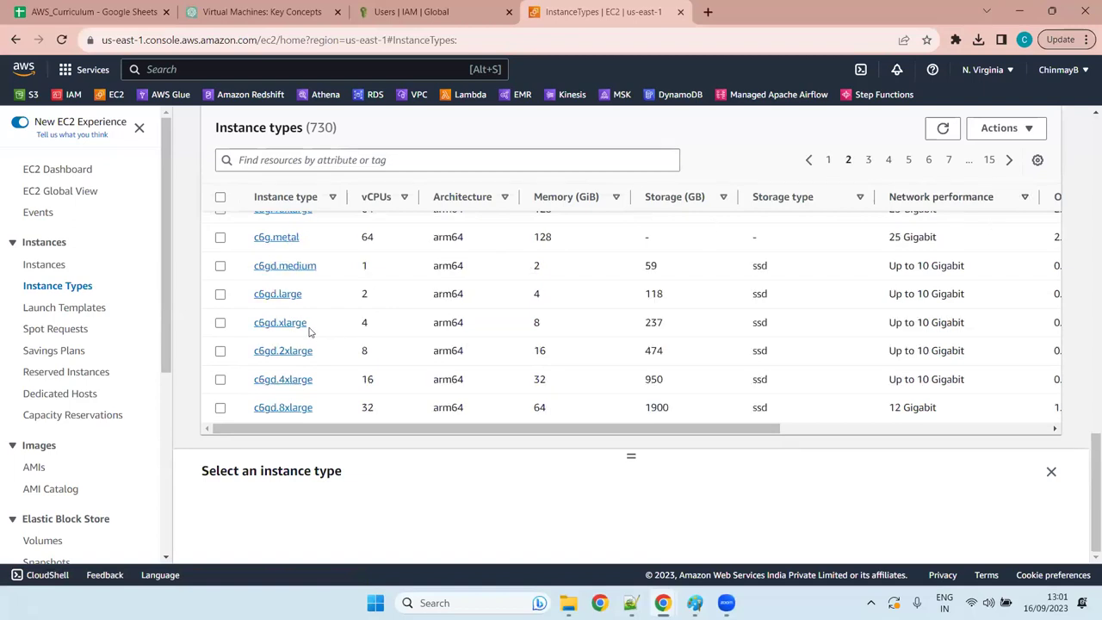
pyautogui.click(868, 160)
pyautogui.click(888, 160)
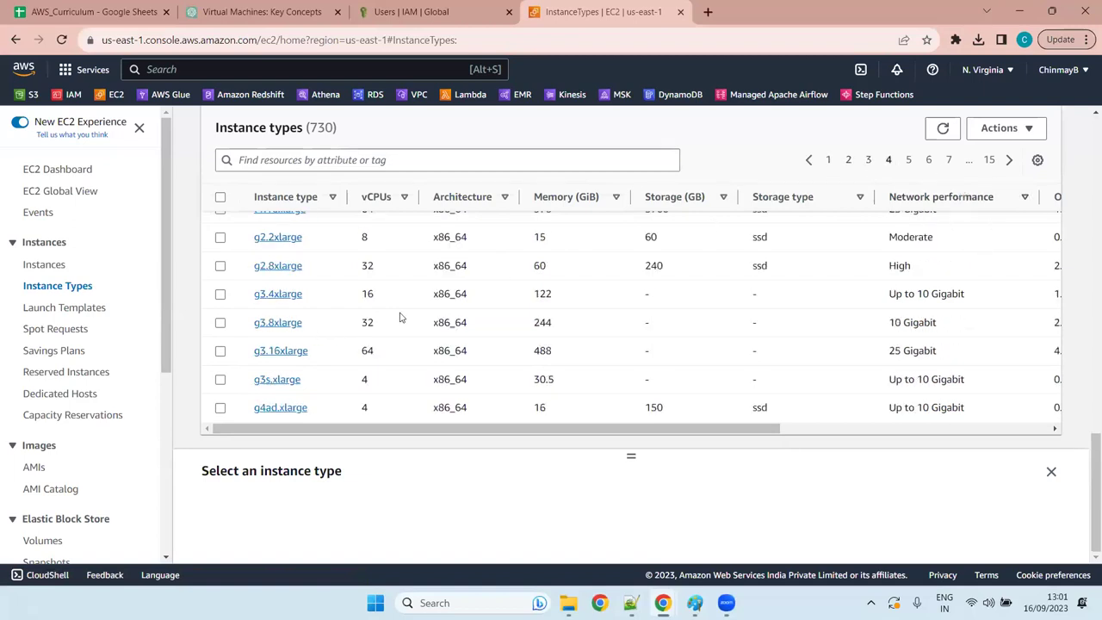
pyautogui.scroll(-3, 392, 319)
pyautogui.scroll(-5, 392, 318)
pyautogui.click(909, 160)
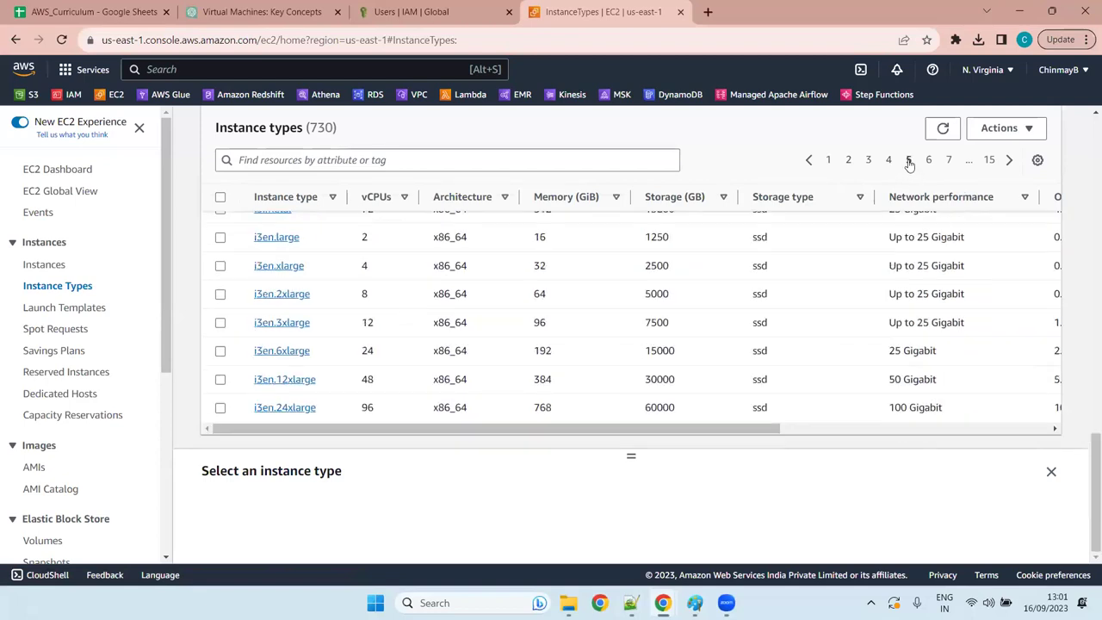
pyautogui.scroll(-5, 465, 385)
pyautogui.scroll(10, 465, 385)
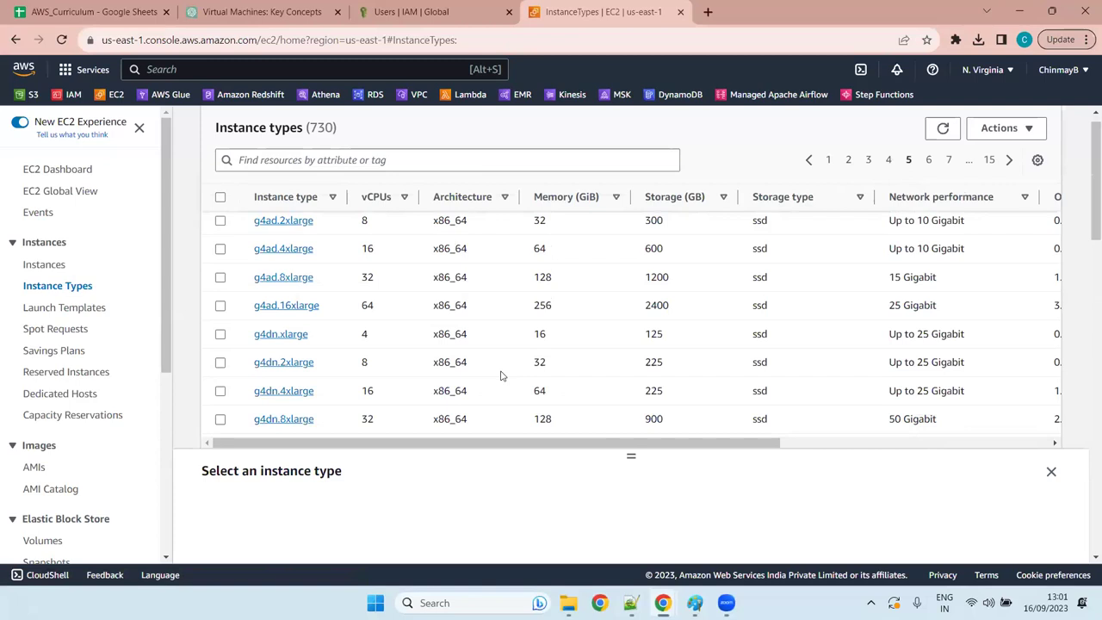
pyautogui.click(929, 171)
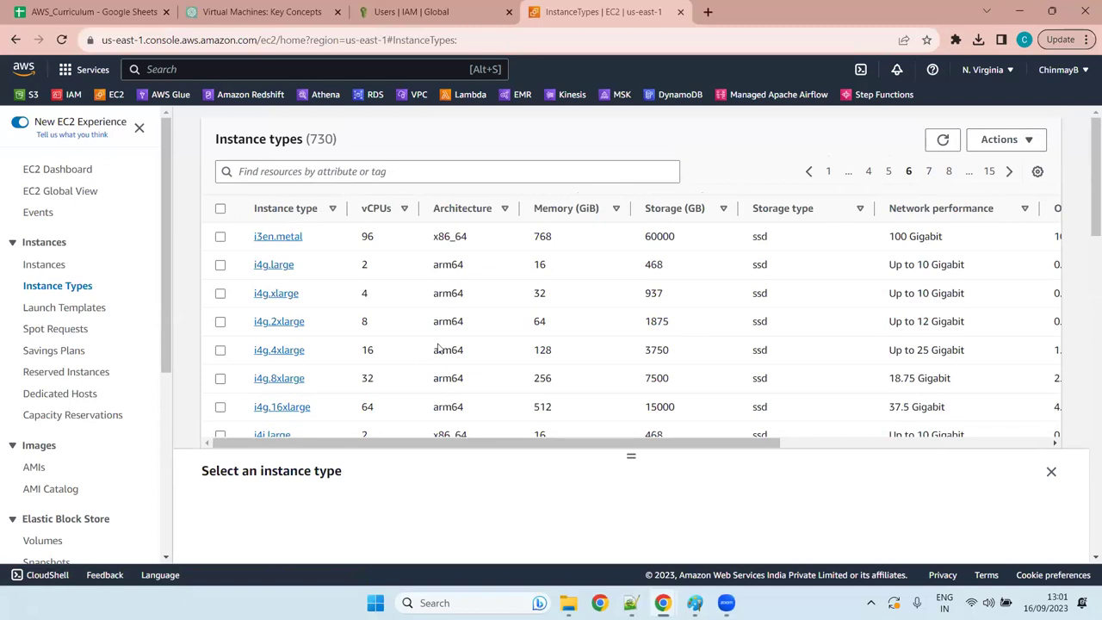
pyautogui.scroll(-10, 440, 348)
pyautogui.scroll(5, 441, 346)
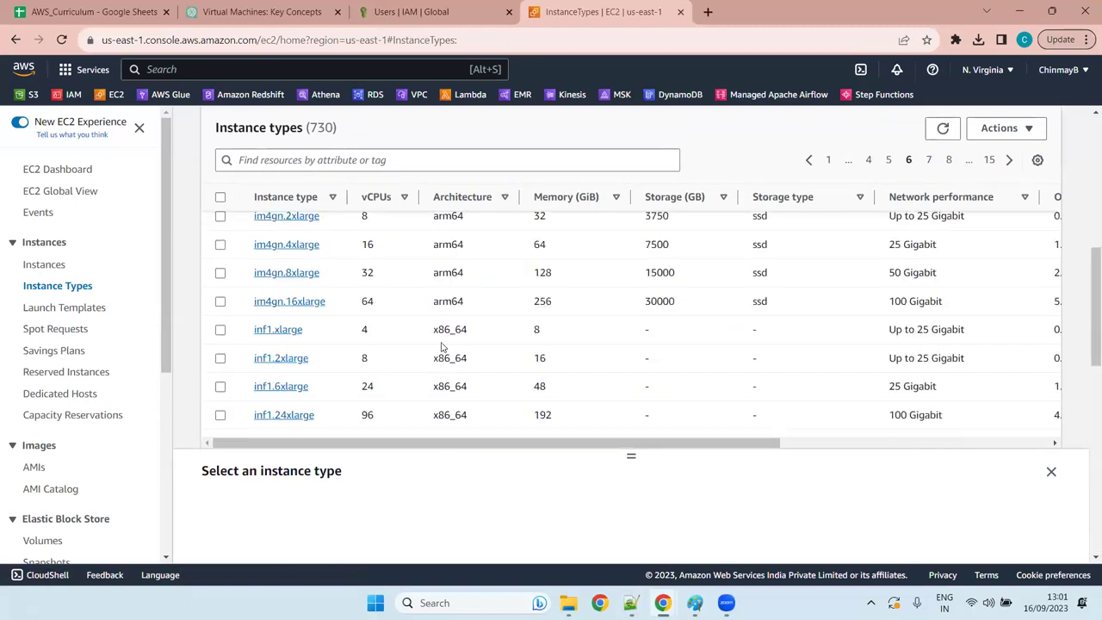
# Step: Examine the instance families and their vCPU, memory and storage specifications on pages 6 to 12 of the Instance Types list
pyautogui.scroll(-5, 444, 344)
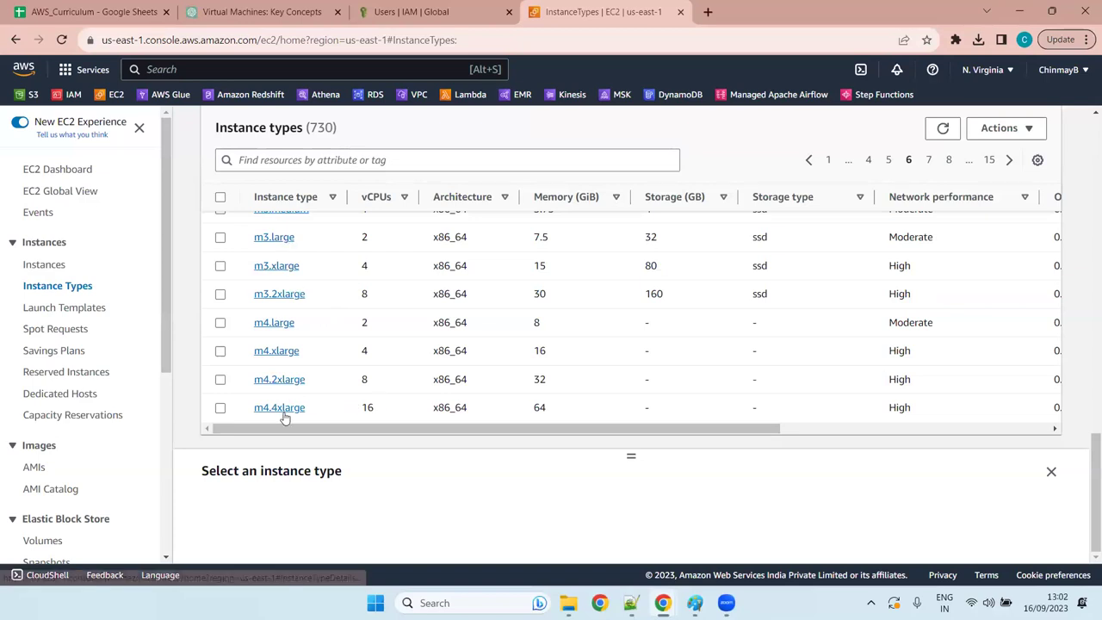
pyautogui.click(928, 160)
pyautogui.click(928, 161)
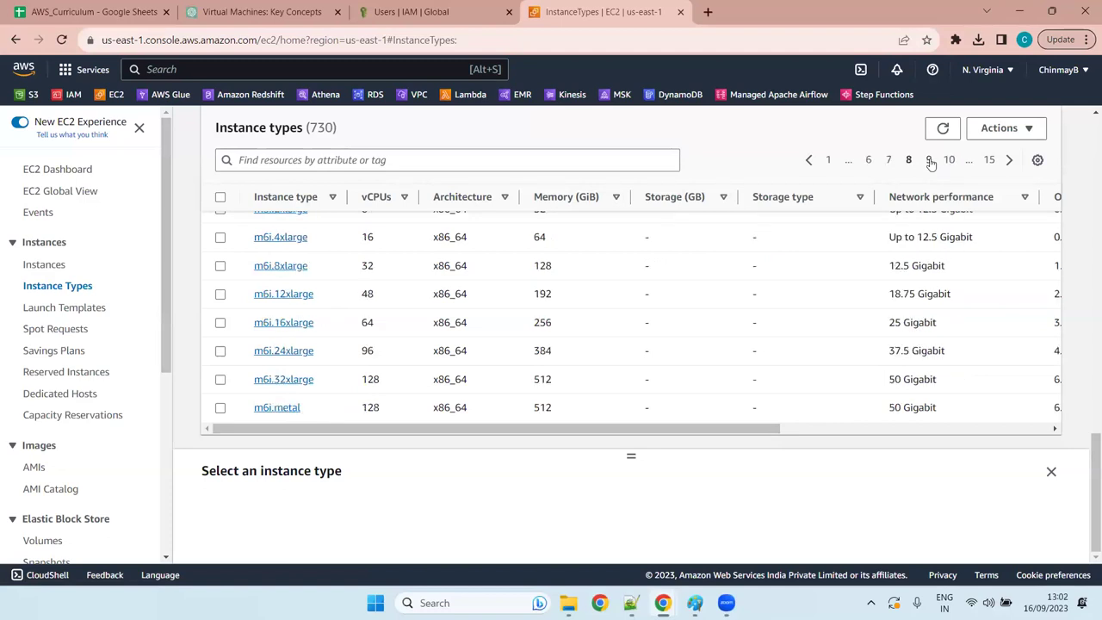
pyautogui.click(949, 161)
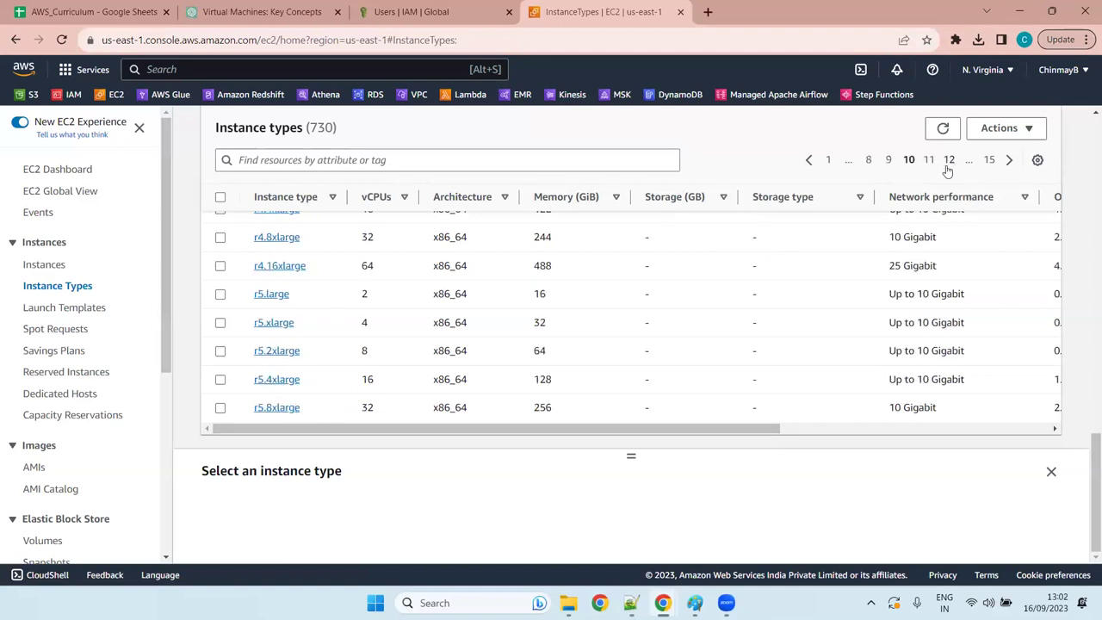
pyautogui.scroll(3, 349, 339)
pyautogui.scroll(-5, 344, 342)
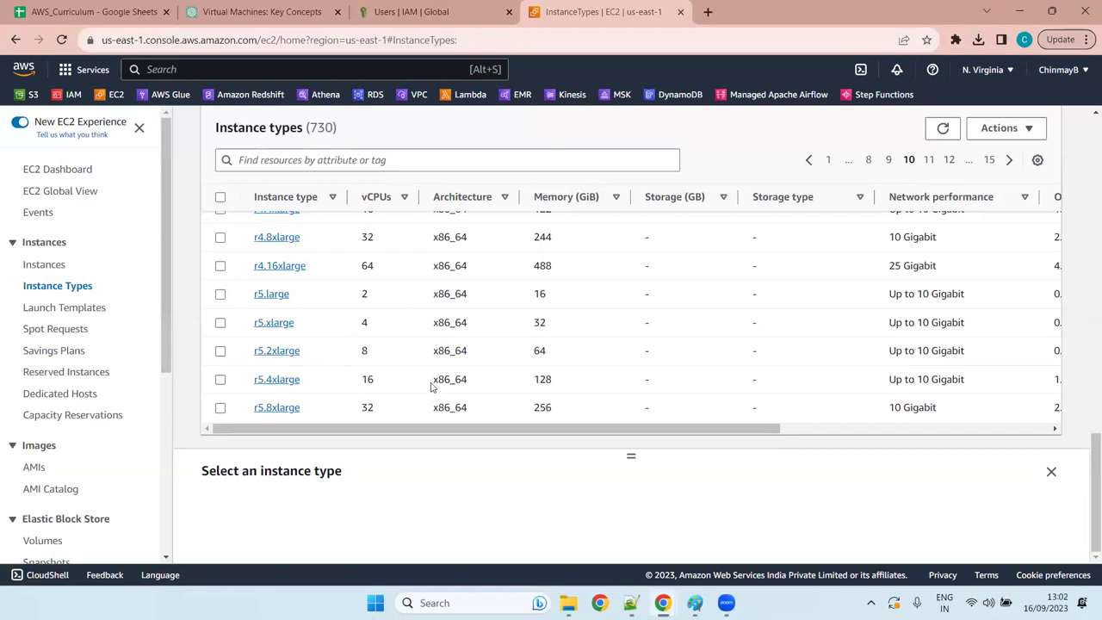
pyautogui.scroll(2, 389, 303)
pyautogui.scroll(-2, 389, 303)
pyautogui.click(950, 162)
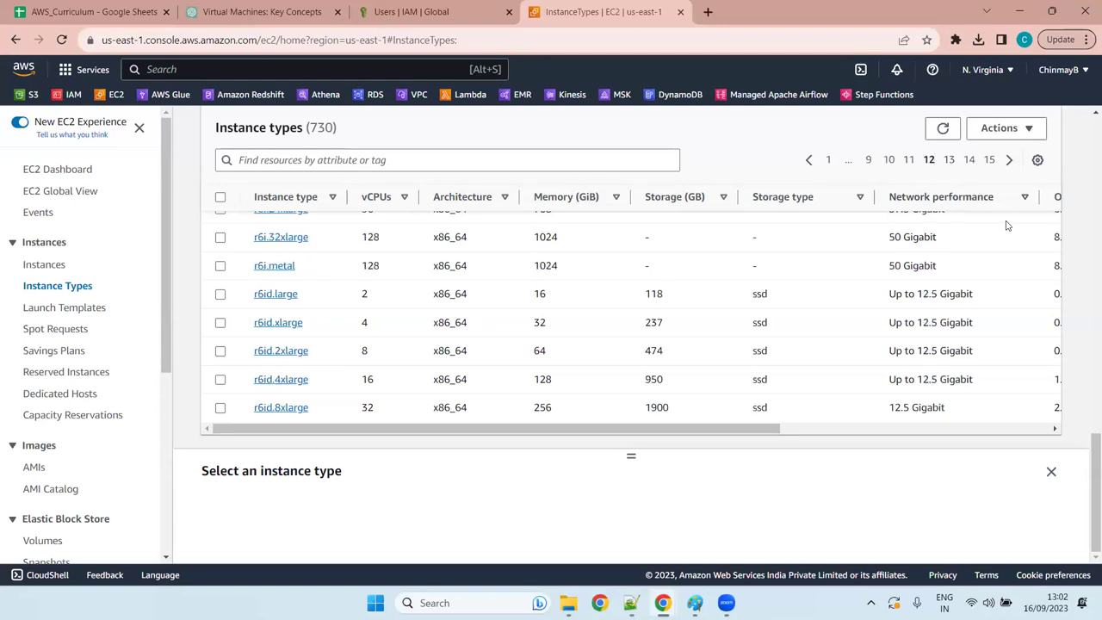
# Step: Examine the instance types on page 14 from its first rows to its last, and refresh the list
pyautogui.click(968, 159)
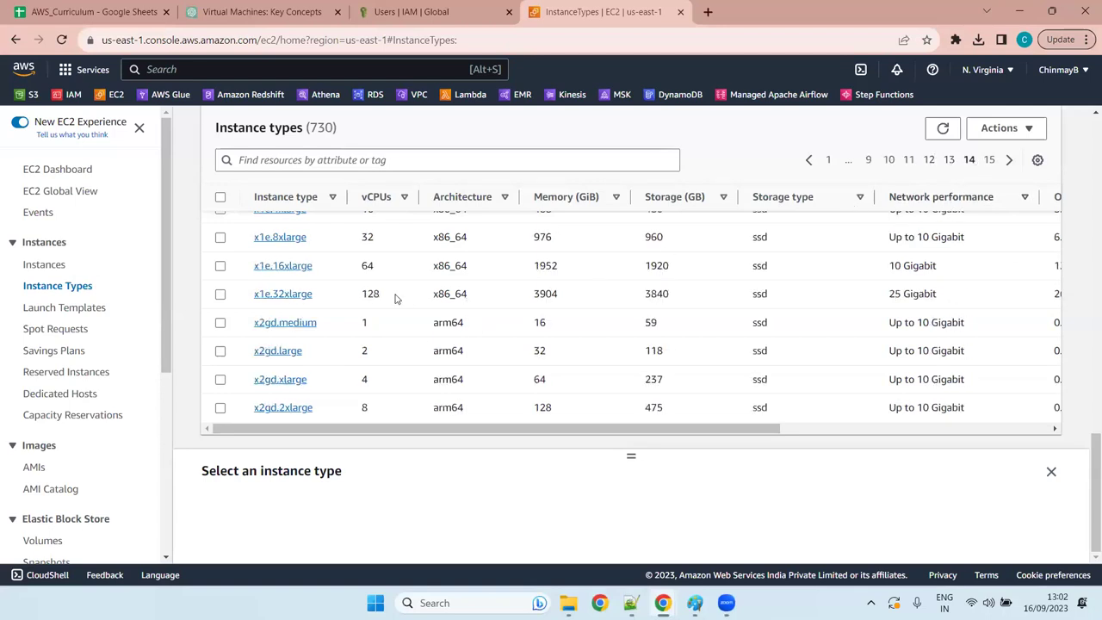
pyautogui.scroll(3, 402, 348)
pyautogui.scroll(10, 401, 348)
pyautogui.scroll(-4, 402, 349)
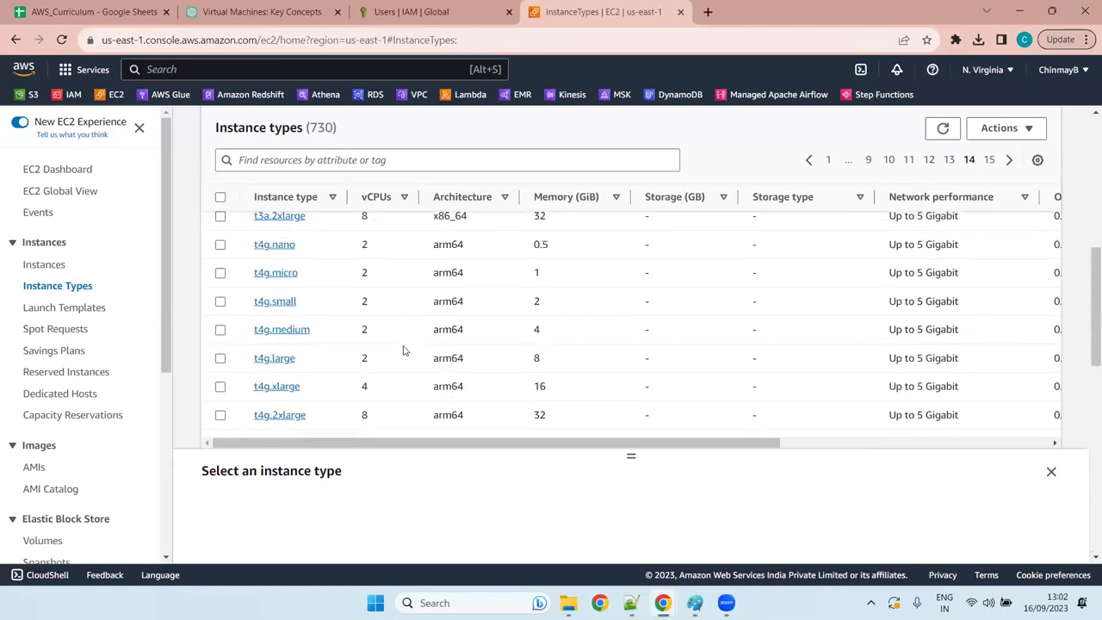
pyautogui.scroll(-5, 403, 350)
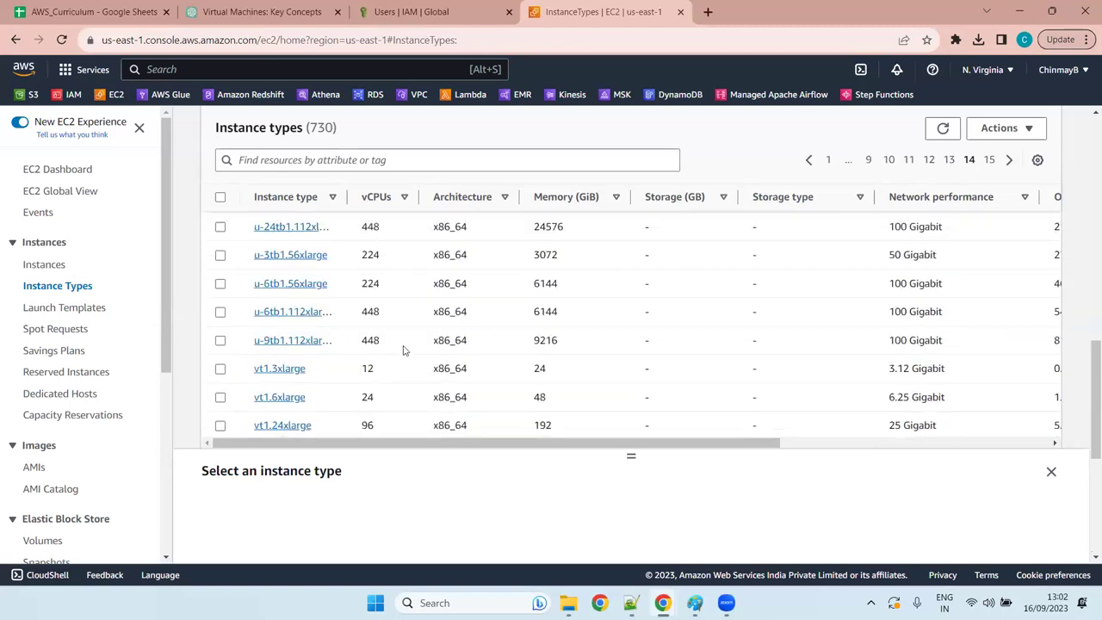
pyautogui.scroll(-4, 402, 349)
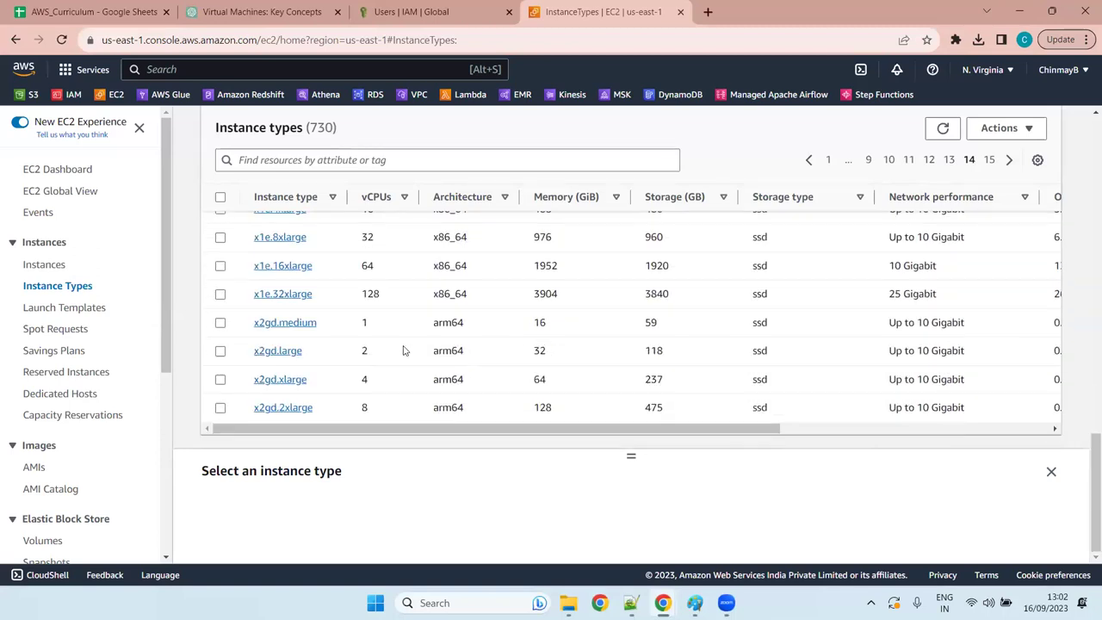
pyautogui.click(942, 129)
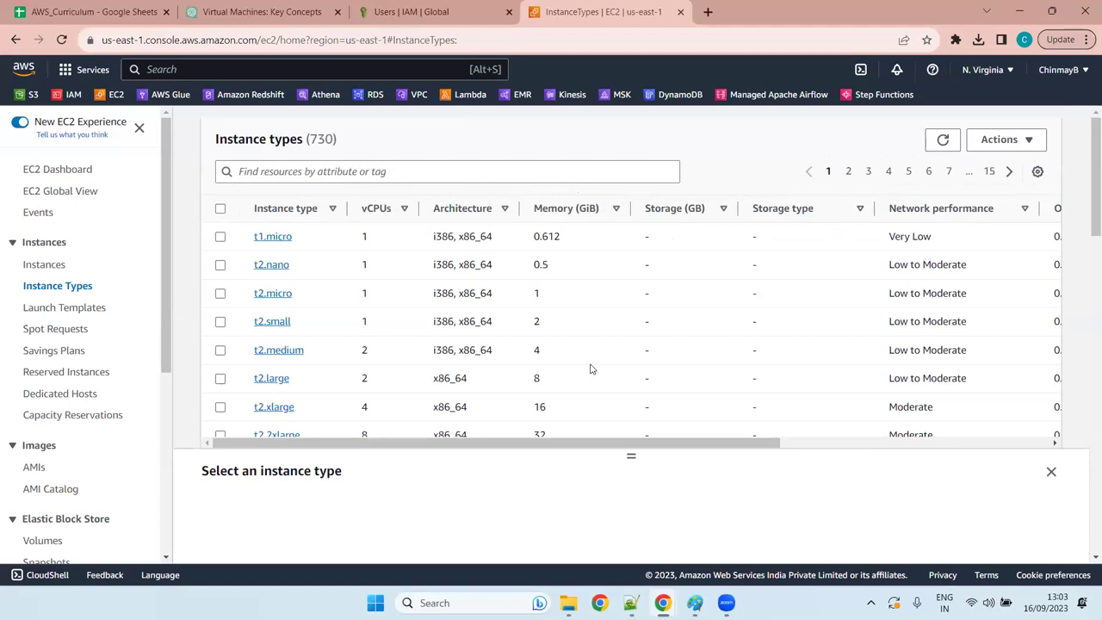
# Step: Switch to Syallabus_Coverage.txt in Notepad++ and review the "3]Instance Types:" heading and its four classification entries
pyautogui.moveTo(666, 597)
pyautogui.click(631, 603)
pyautogui.click(261, 395)
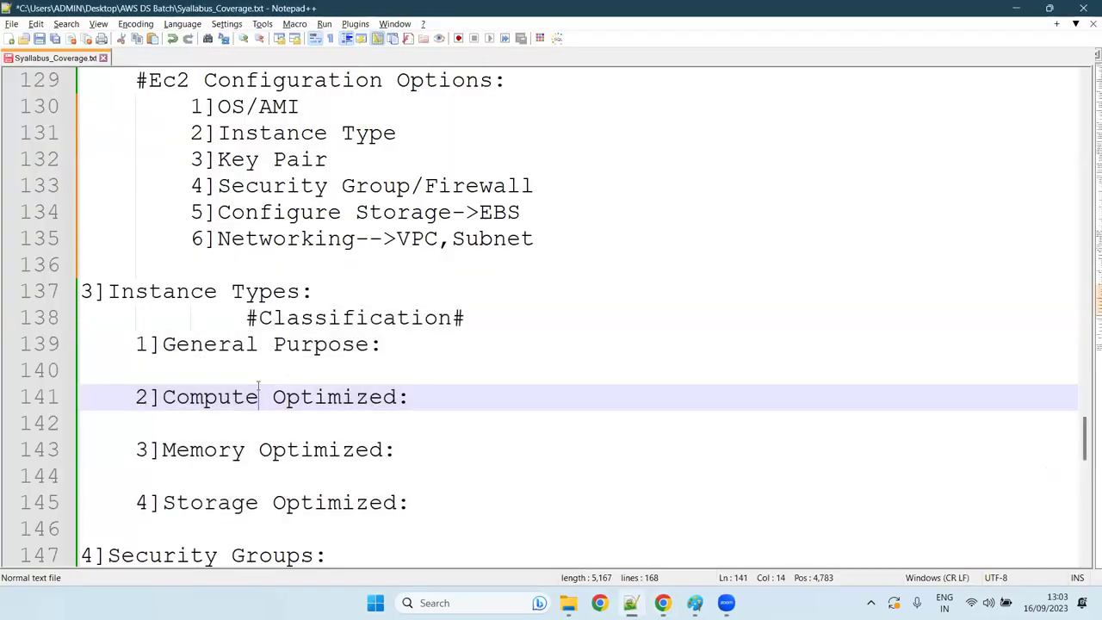
pyautogui.click(308, 371)
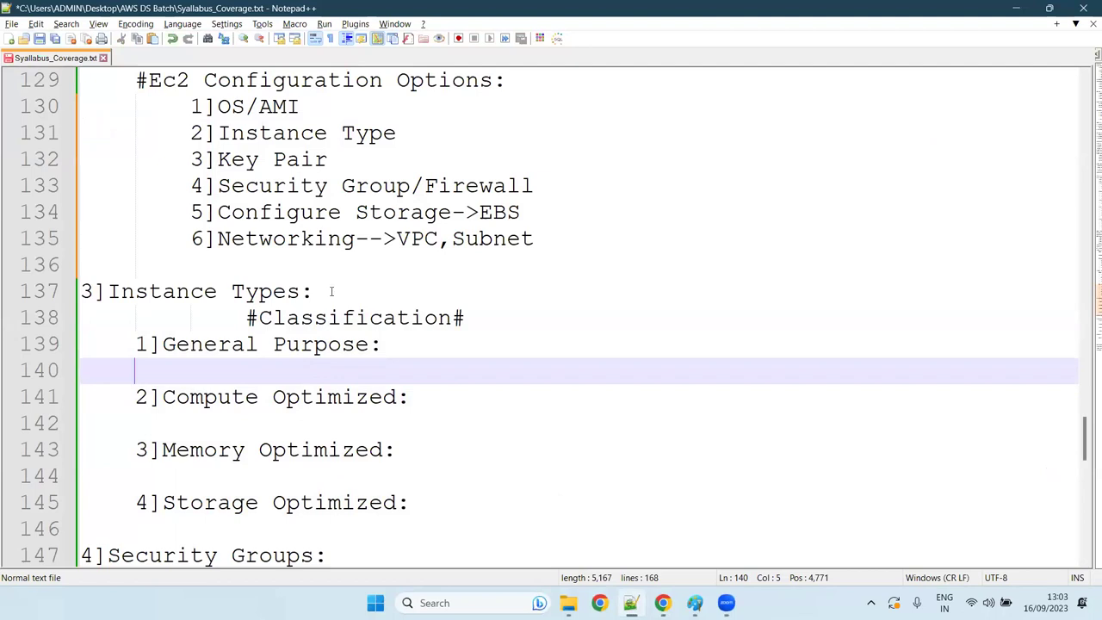
pyautogui.moveTo(314, 291); pyautogui.dragTo(119, 291)
pyautogui.moveTo(431, 509); pyautogui.dragTo(82, 351)
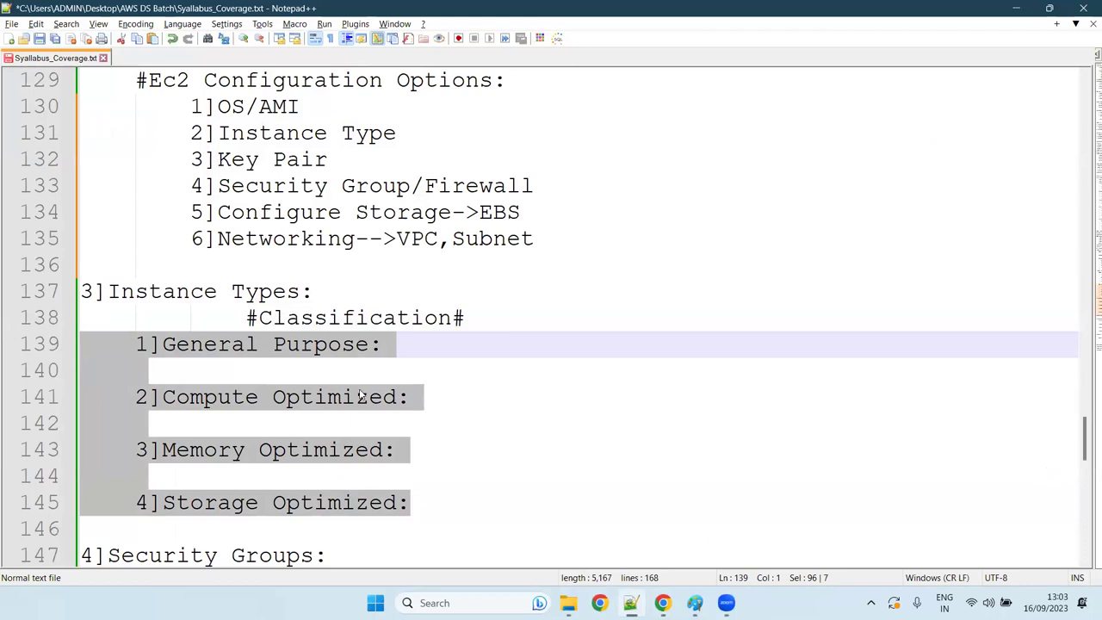
# Step: Add "t,m series" directly after the "1]General Purpose:" classification entry
pyautogui.click(232, 368)
pyautogui.press('Tab')
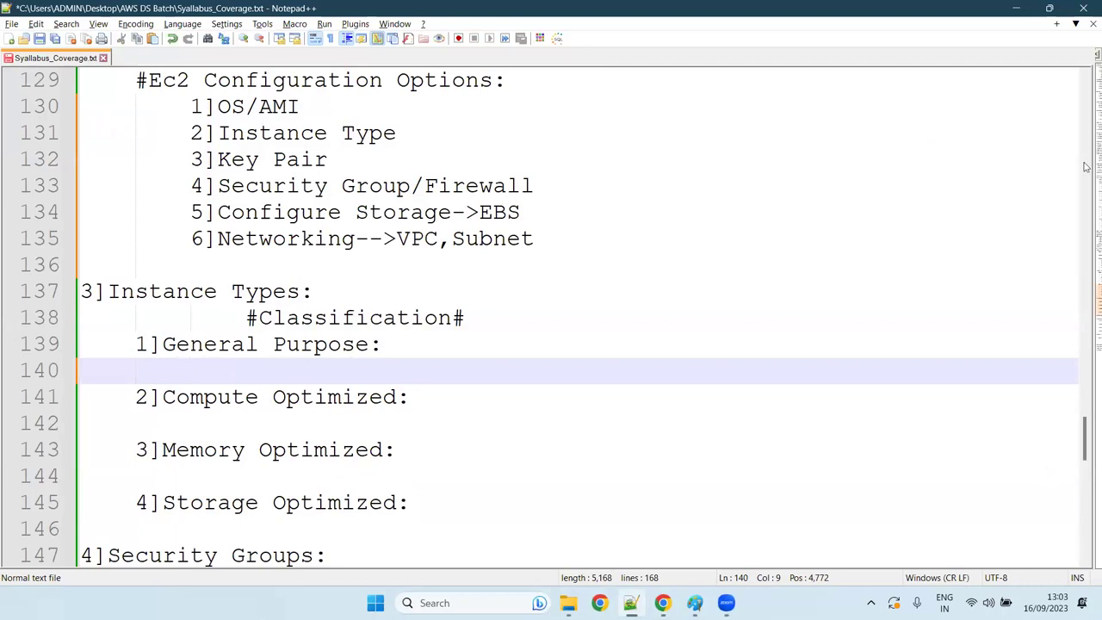
pyautogui.click(423, 347)
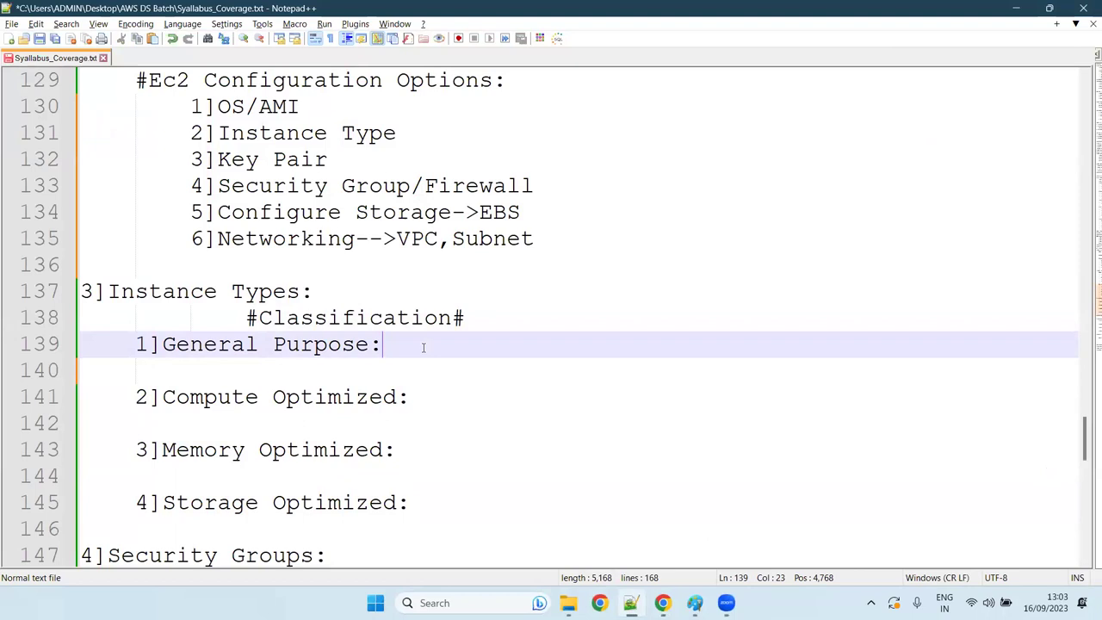
pyautogui.write('t,m')
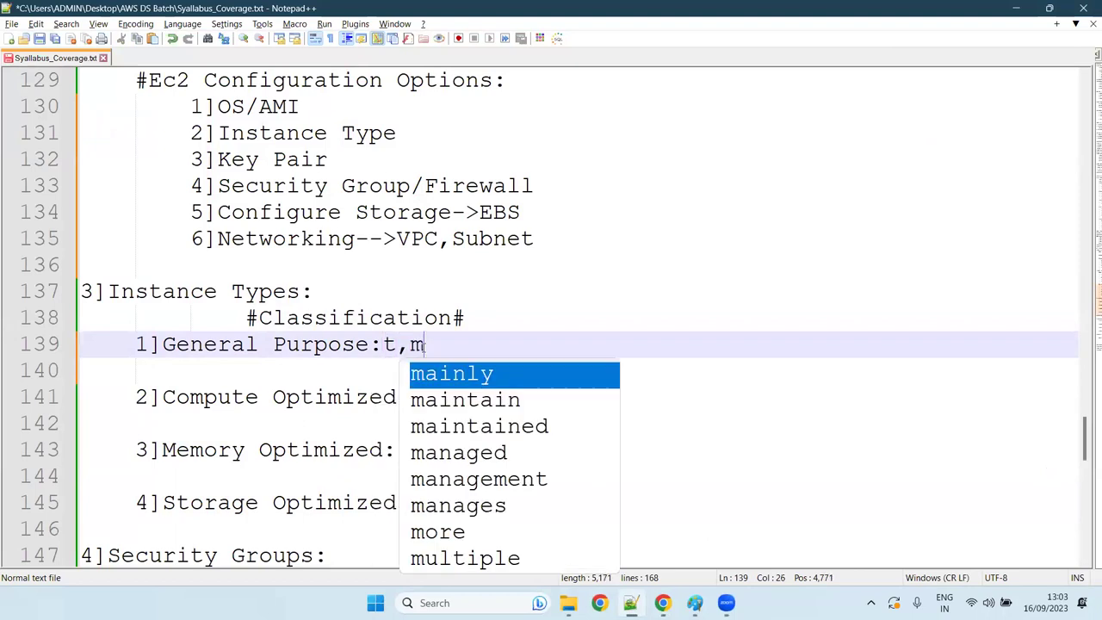
pyautogui.write(' series')
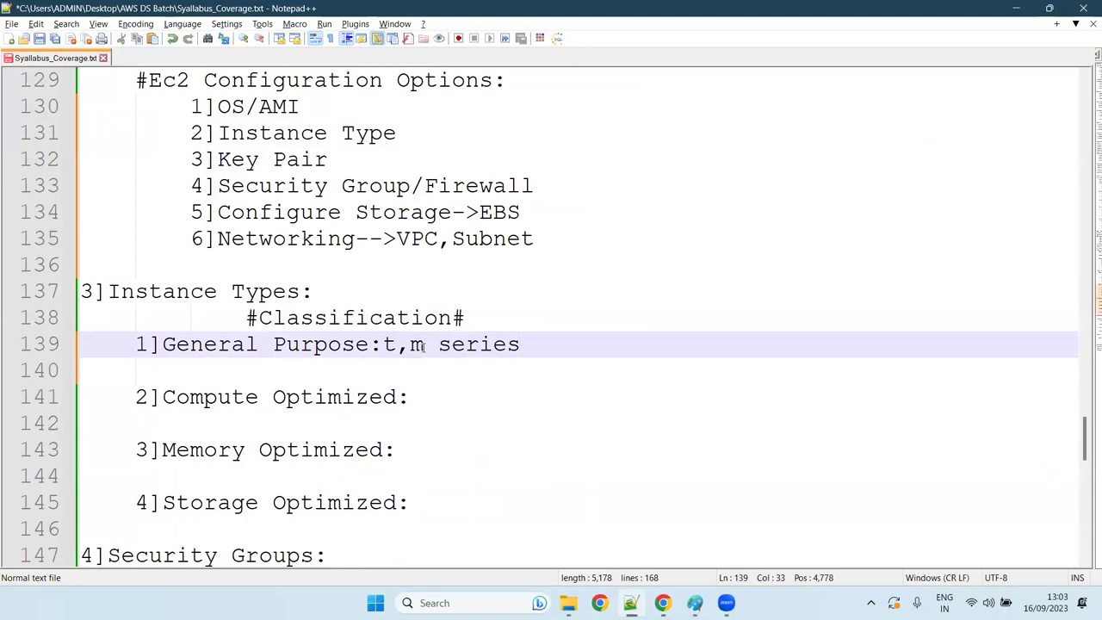
# Step: Add the indented line "--balance between compute, Memory and Networking resources" beneath the General Purpose entry
pyautogui.press('Return')
pyautogui.press('Tab')
pyautogui.write('--')
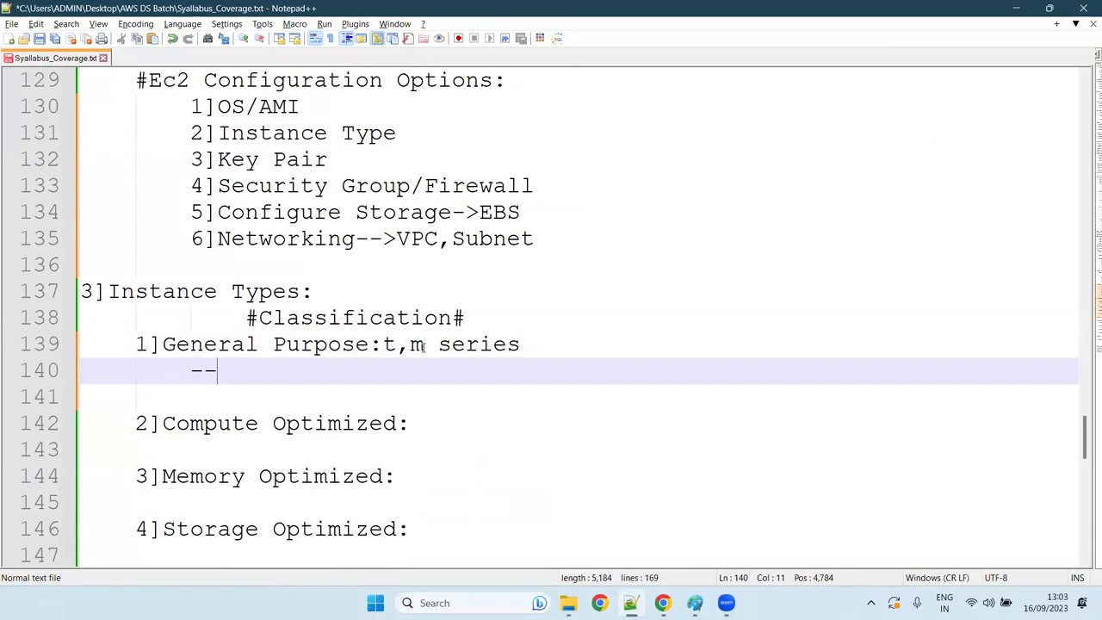
pyautogui.write('balance')
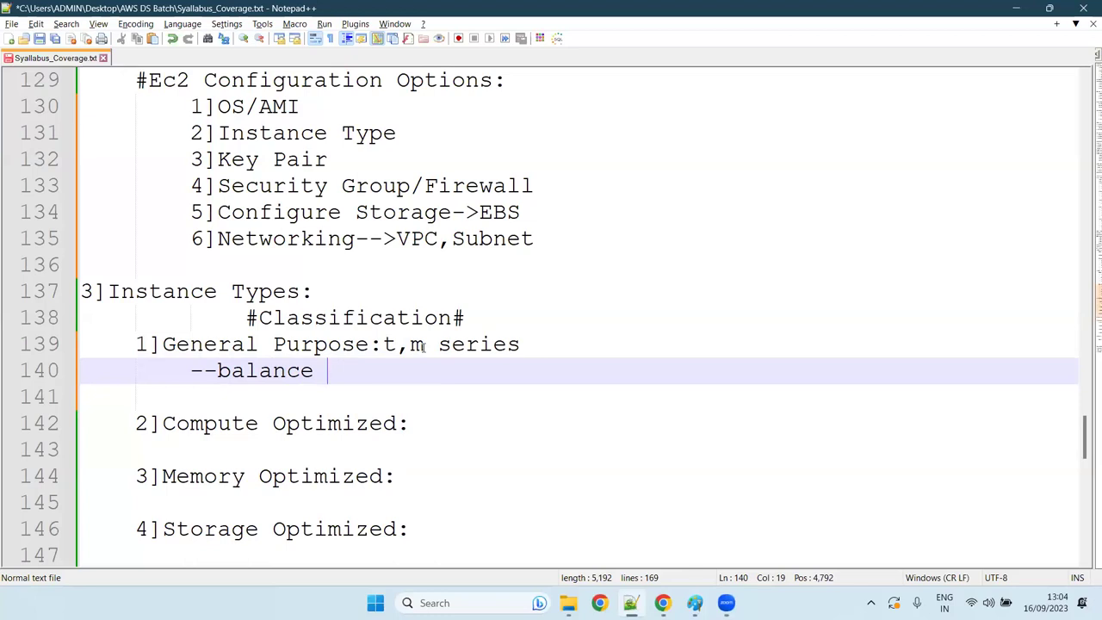
pyautogui.write('between ')
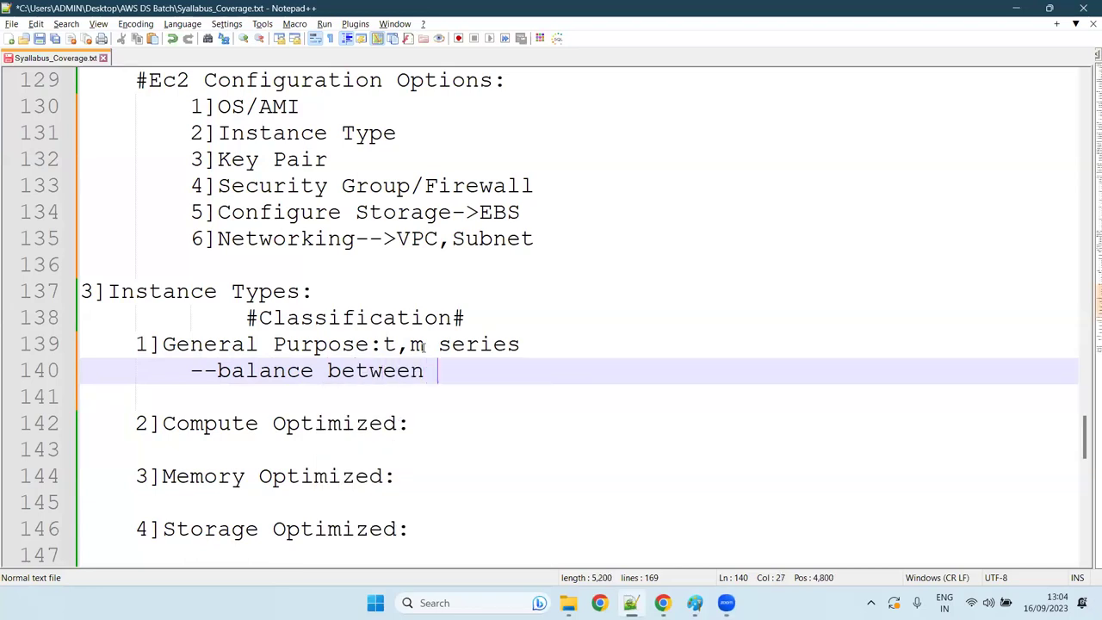
pyautogui.write('compu')
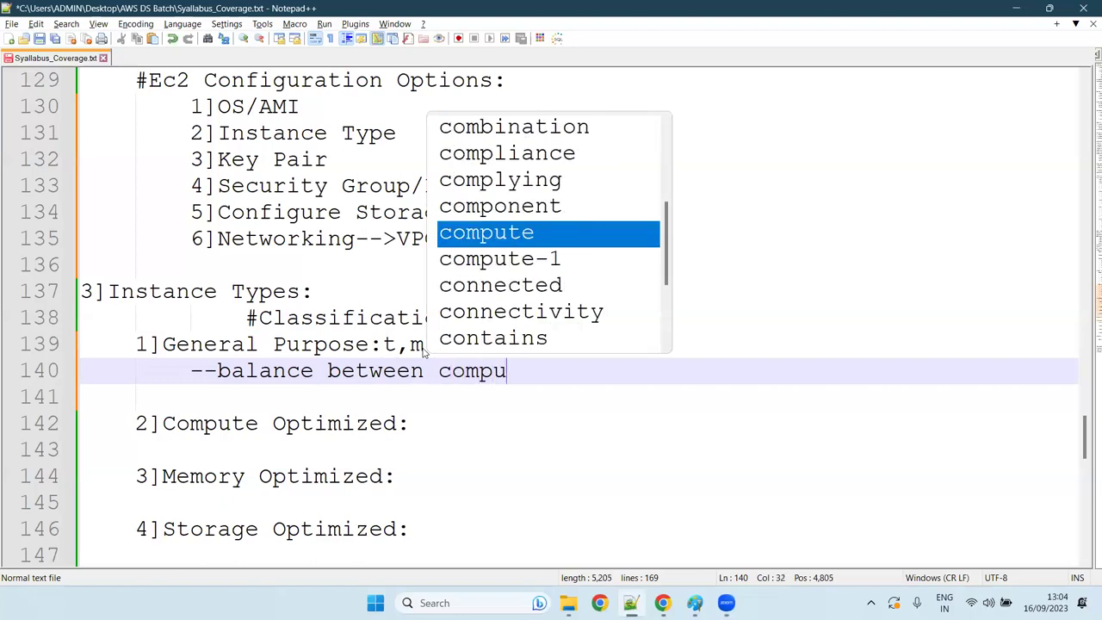
pyautogui.write('te')
pyautogui.press('BackSpace')
pyautogui.write(', ')
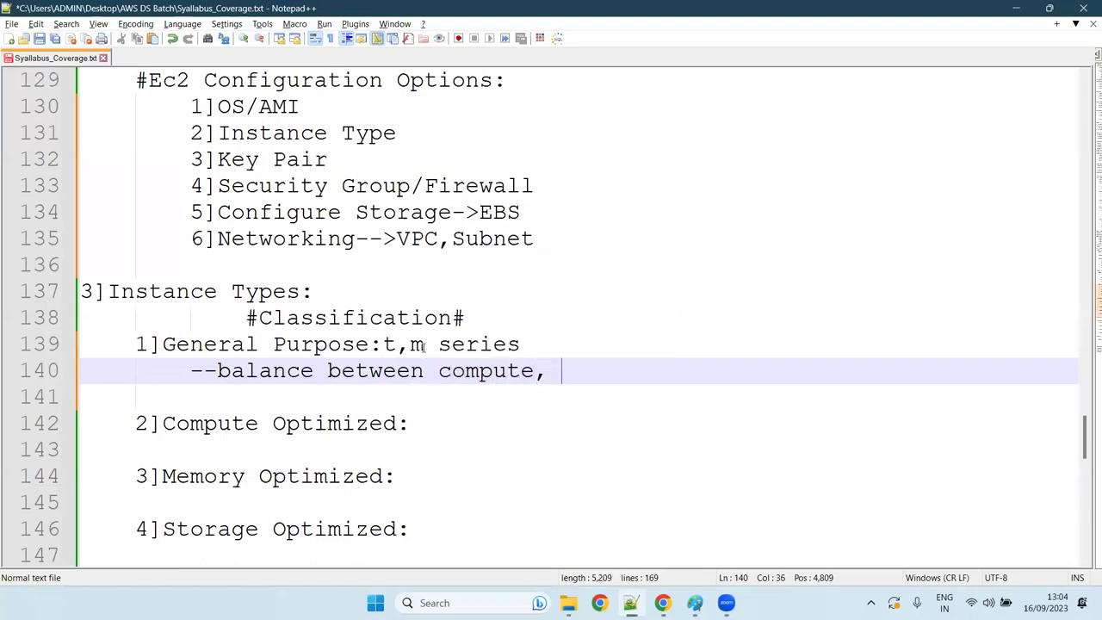
pyautogui.write('Memory')
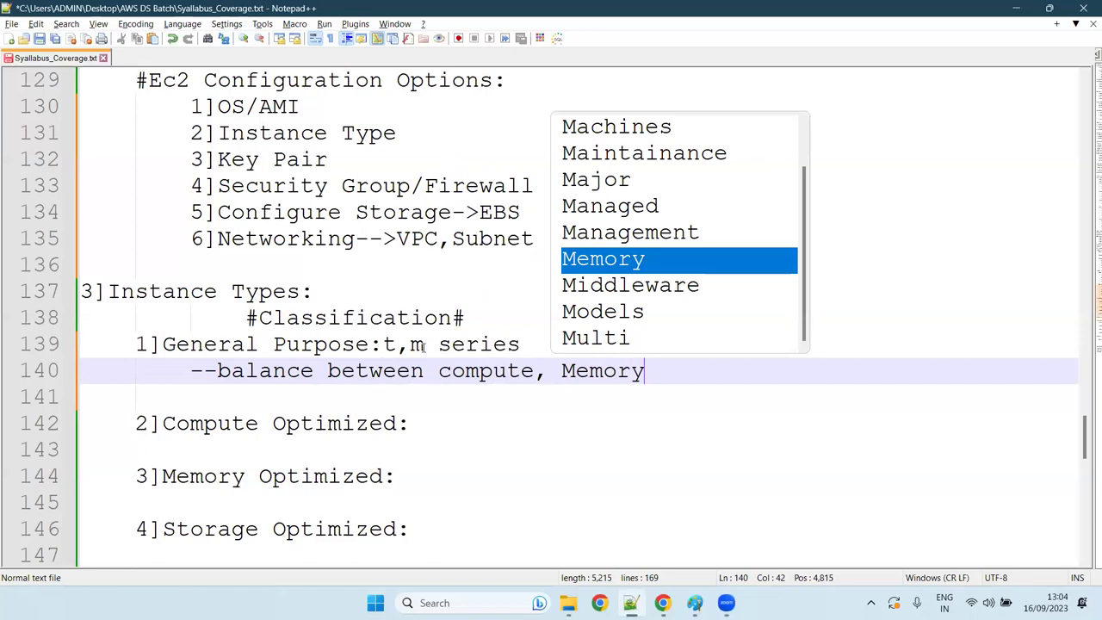
pyautogui.write(' and Net')
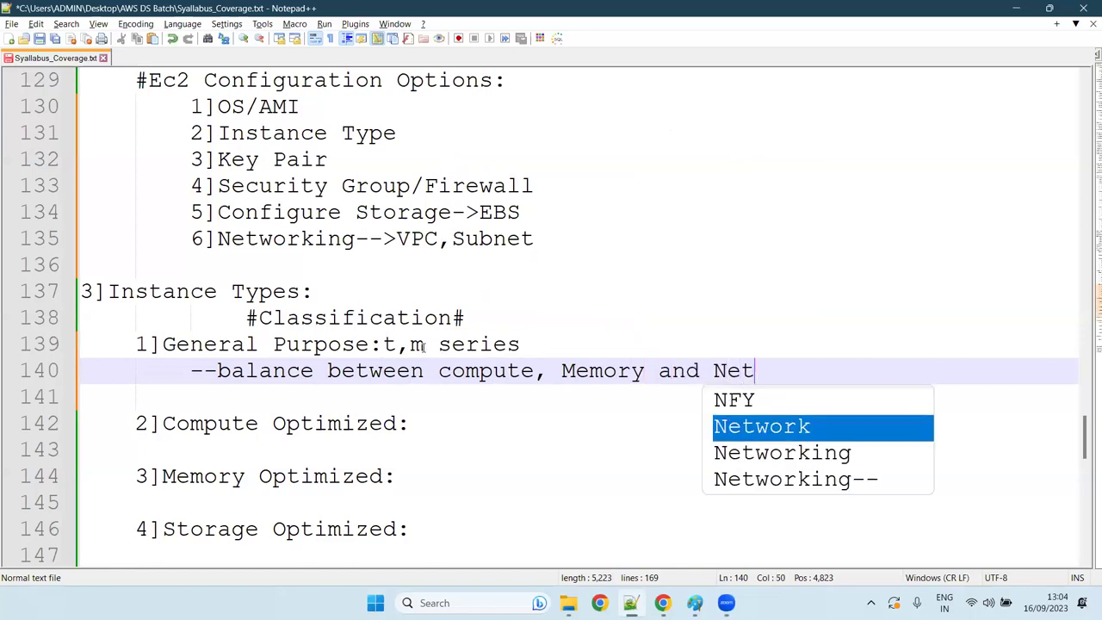
pyautogui.write('working n')
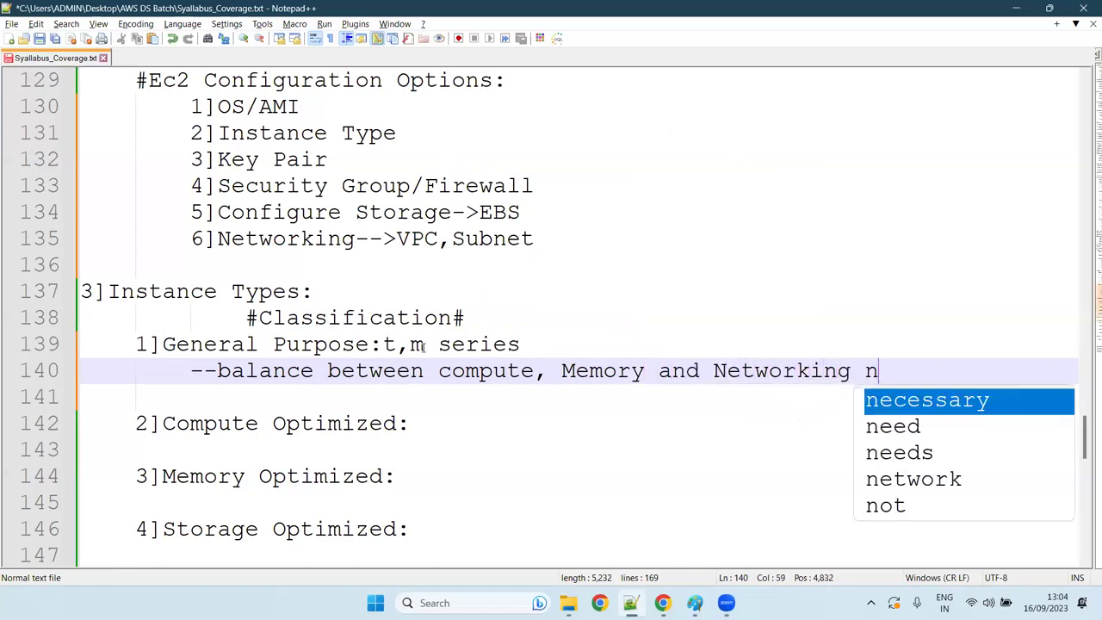
pyautogui.press('BackSpace')
pyautogui.write('resources')
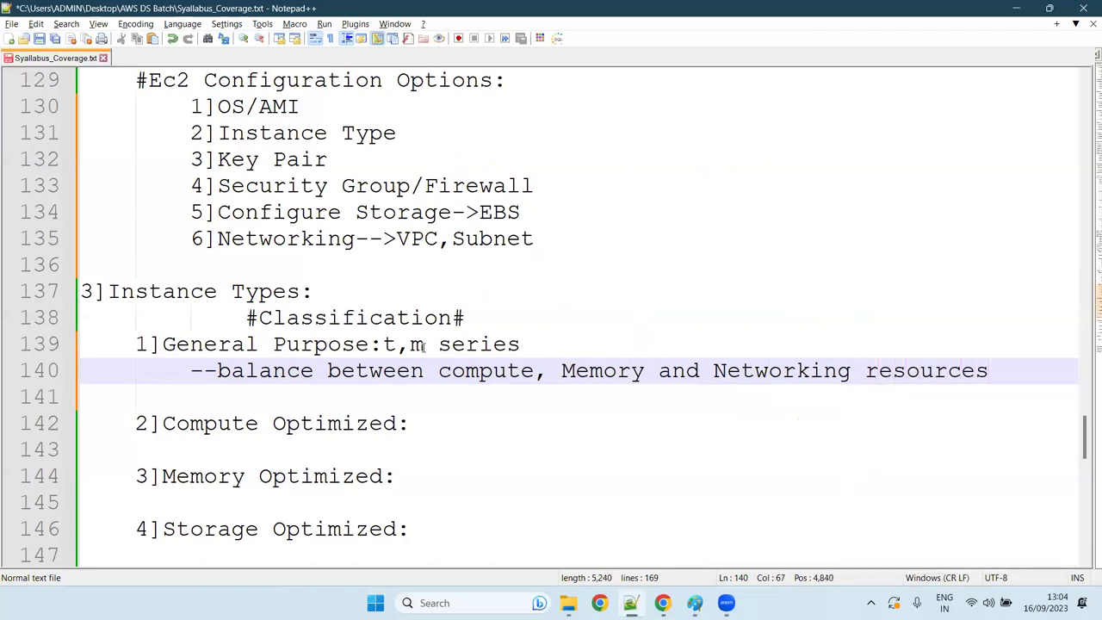
# Step: Add "--Web Servers,Code Repo etc" as the second indented note under the General Purpose entry
pyautogui.press('Return')
pyautogui.write('--')
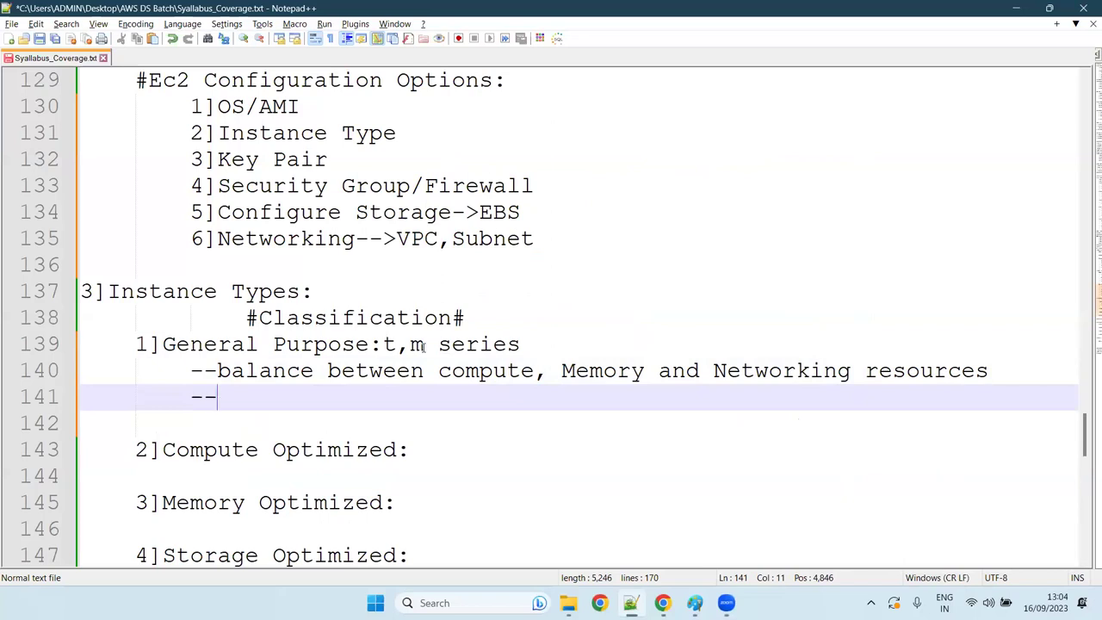
pyautogui.write('Web Server')
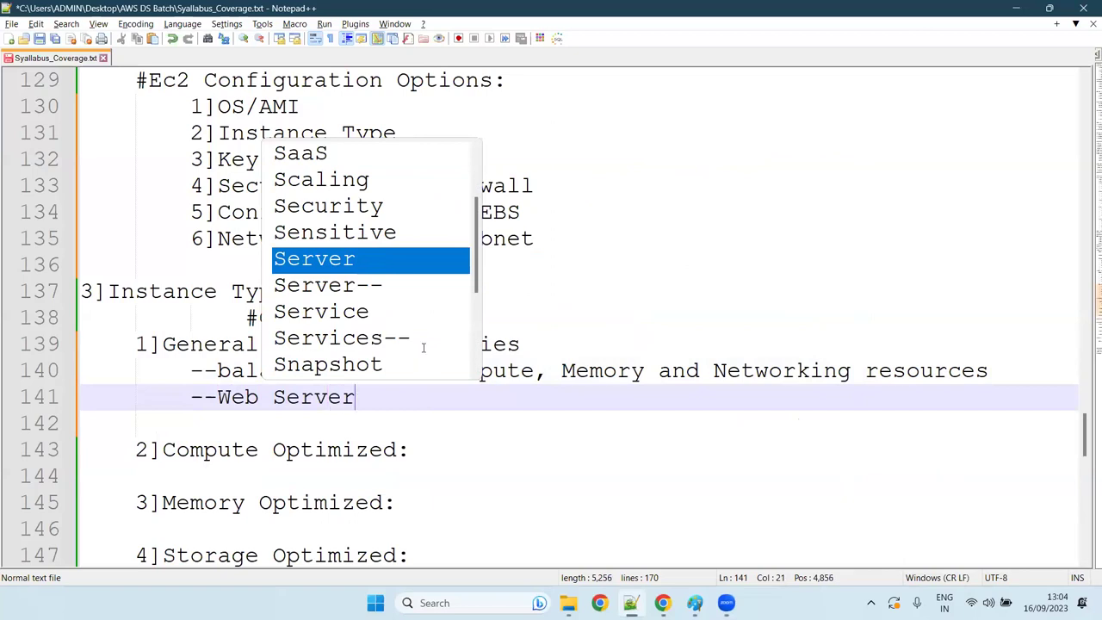
pyautogui.write('s,Code')
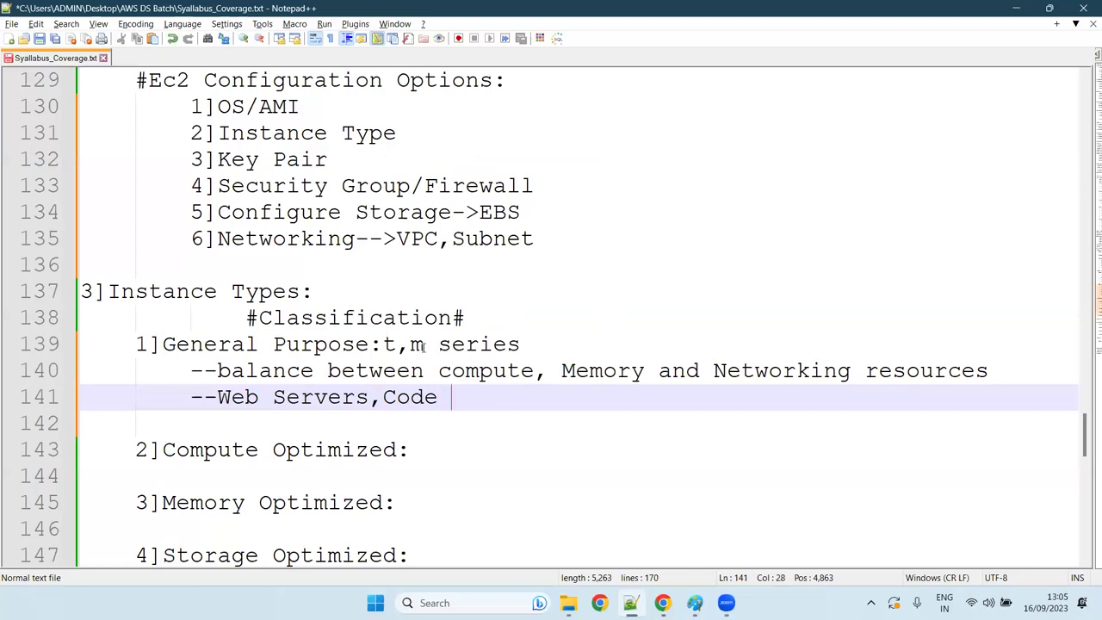
pyautogui.write(' Repo')
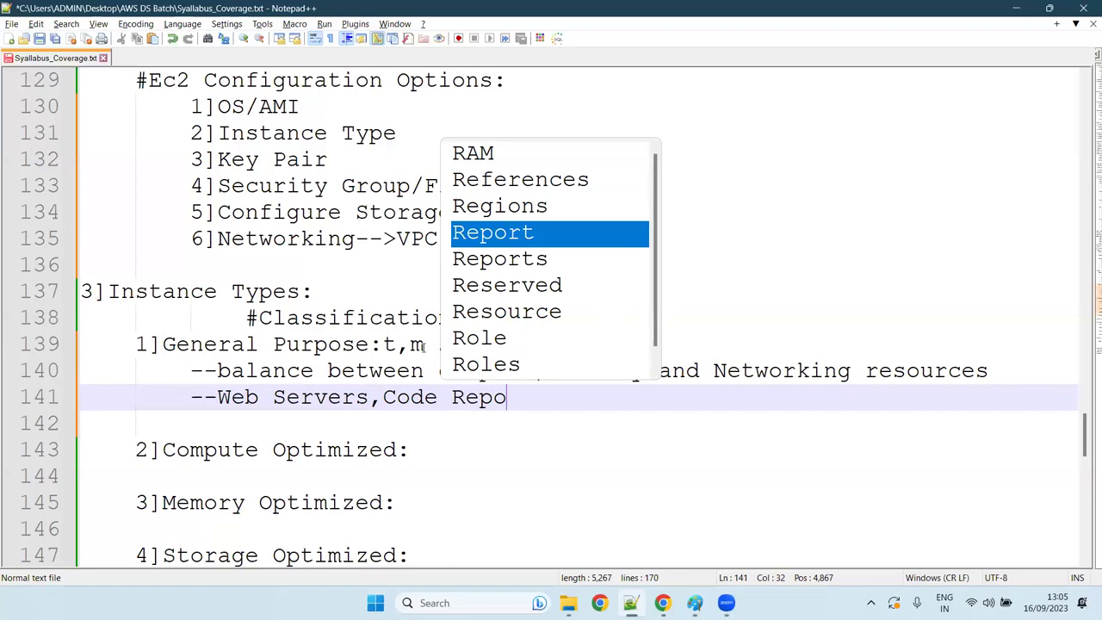
pyautogui.press('Down')
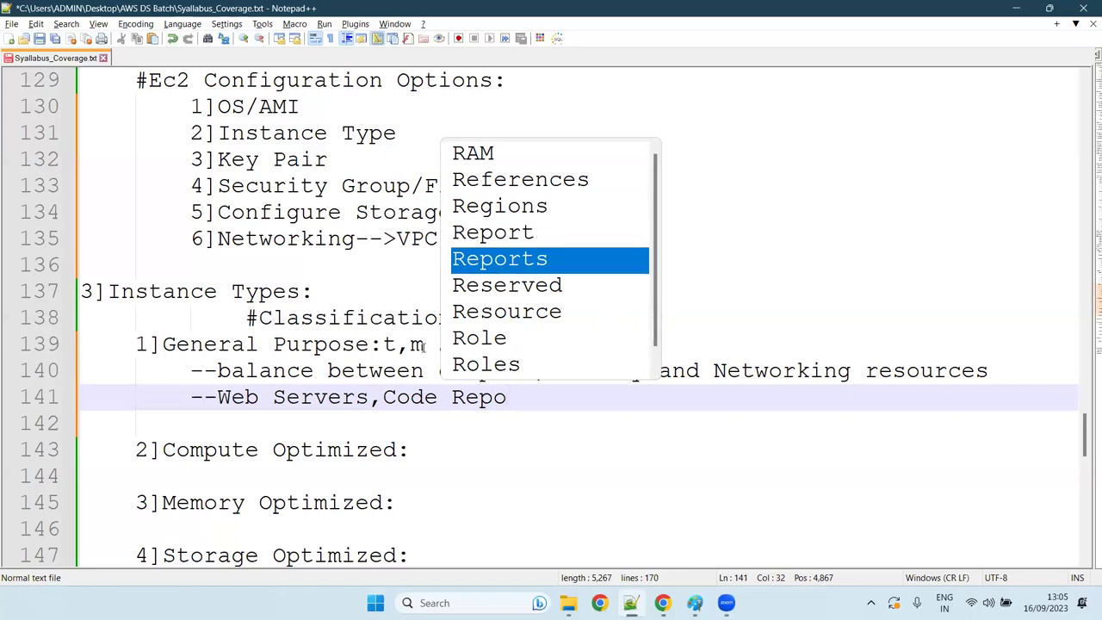
pyautogui.press('Return')
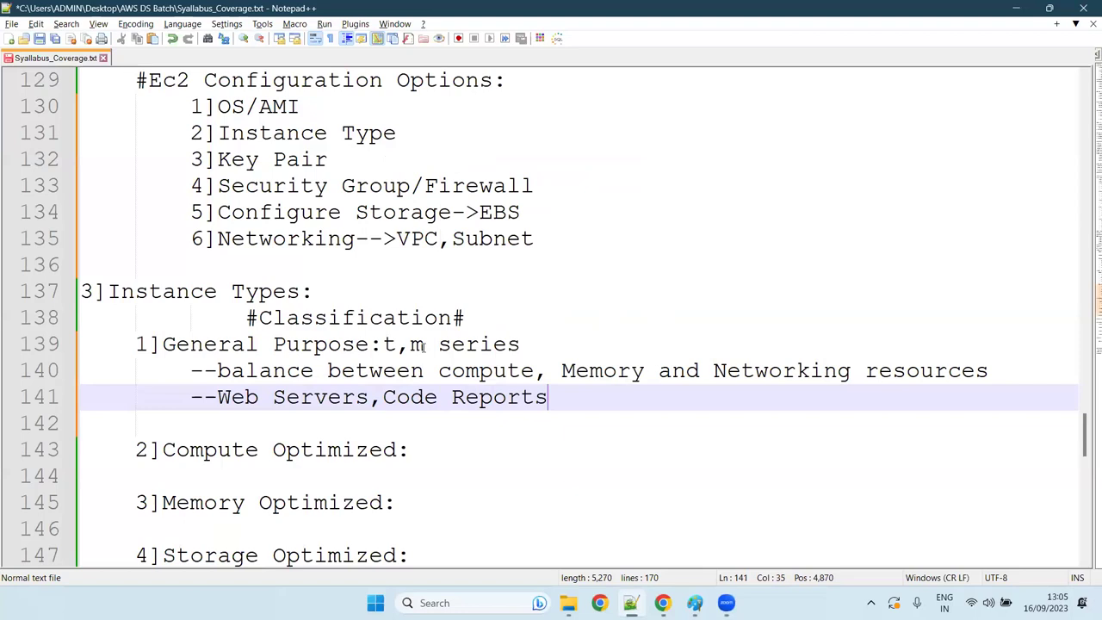
pyautogui.press('BackSpace')
pyautogui.press('BackSpace')
pyautogui.press('BackSpace')
pyautogui.press('Return')
pyautogui.press('BackSpace')
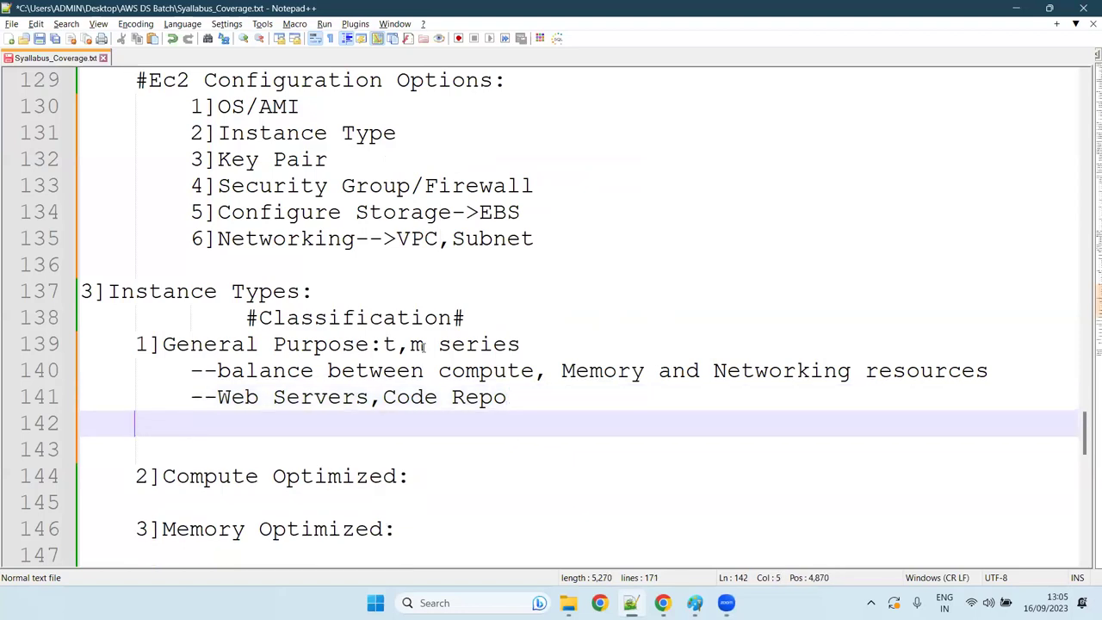
pyautogui.press('BackSpace')
pyautogui.press('BackSpace')
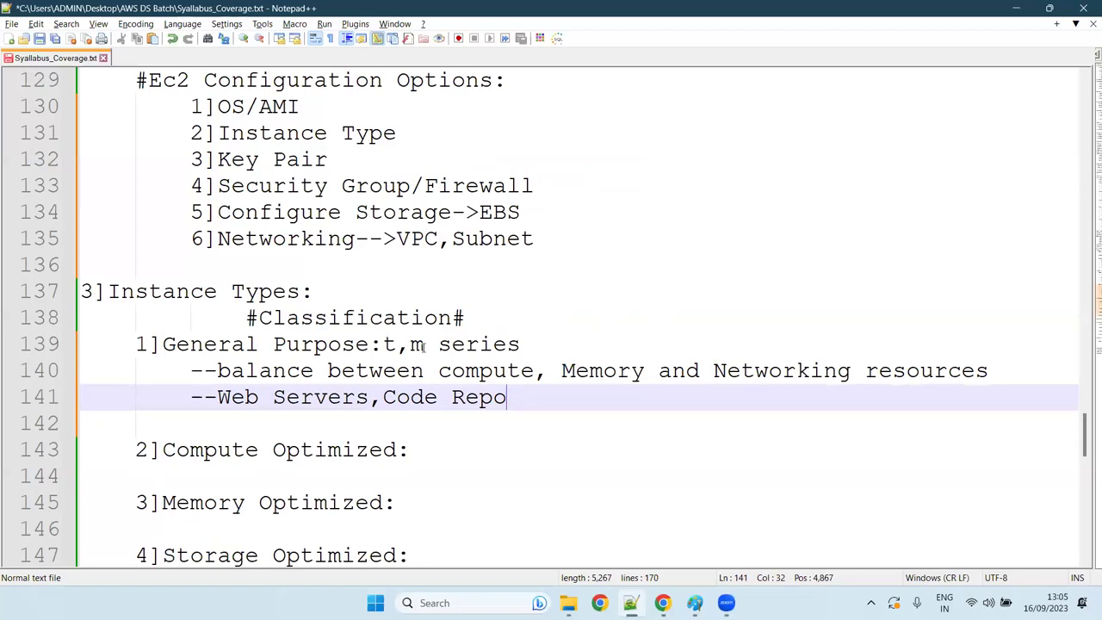
pyautogui.write('etc')
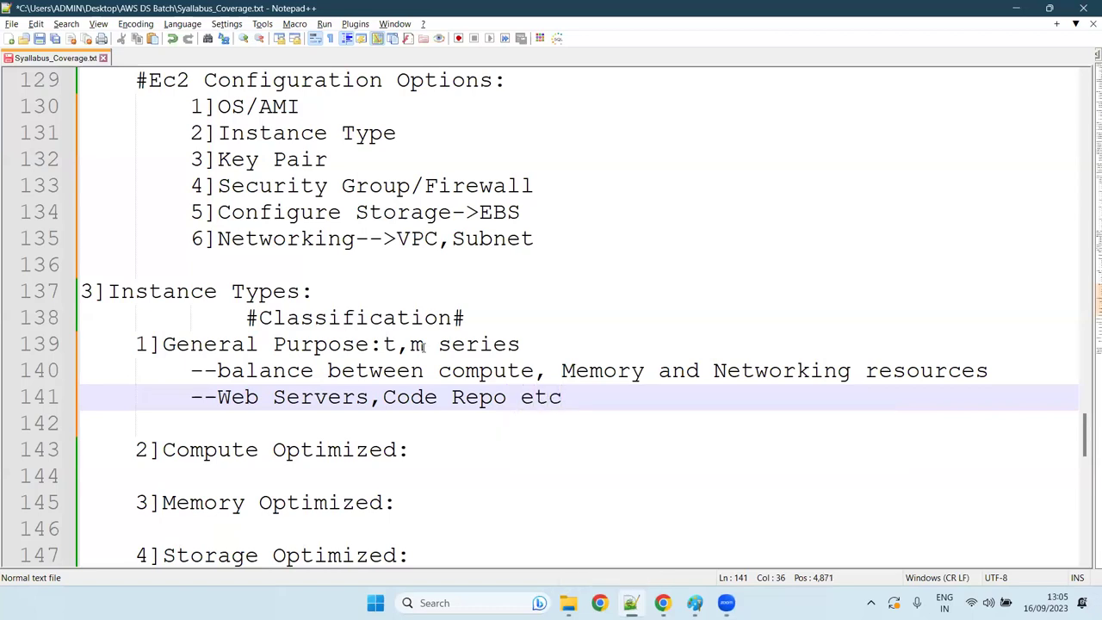
# Step: Append "c series" to the "2]Compute Optimized:" classification entry and leave an extra blank line beneath it
pyautogui.press('Down')
pyautogui.press('Down')
pyautogui.press('Down')
pyautogui.press('Up')
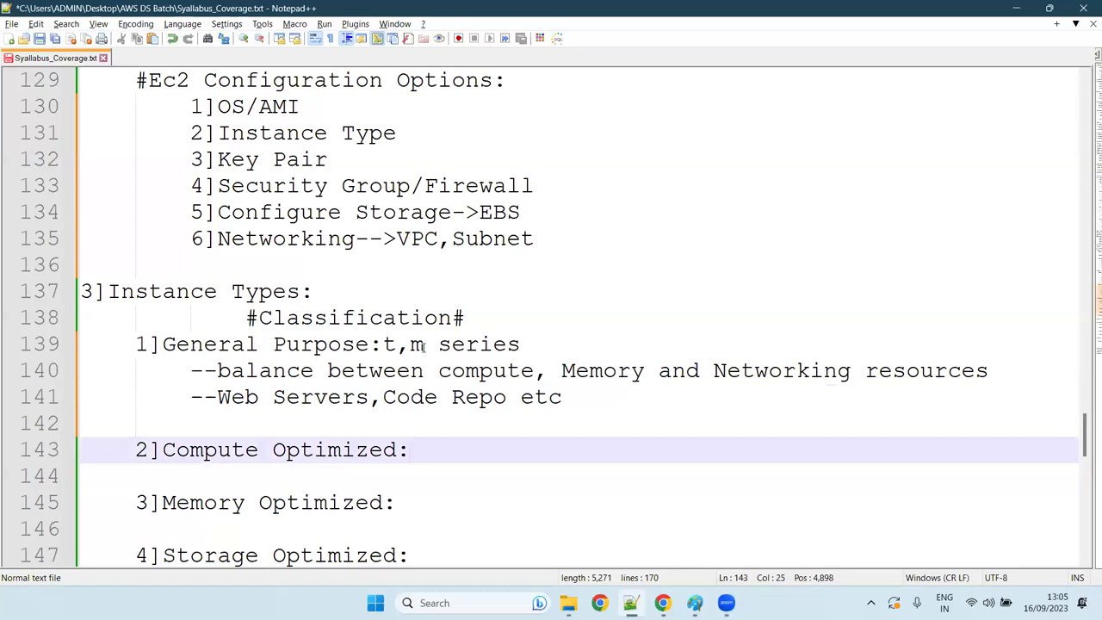
pyautogui.press('Return')
pyautogui.press('Up')
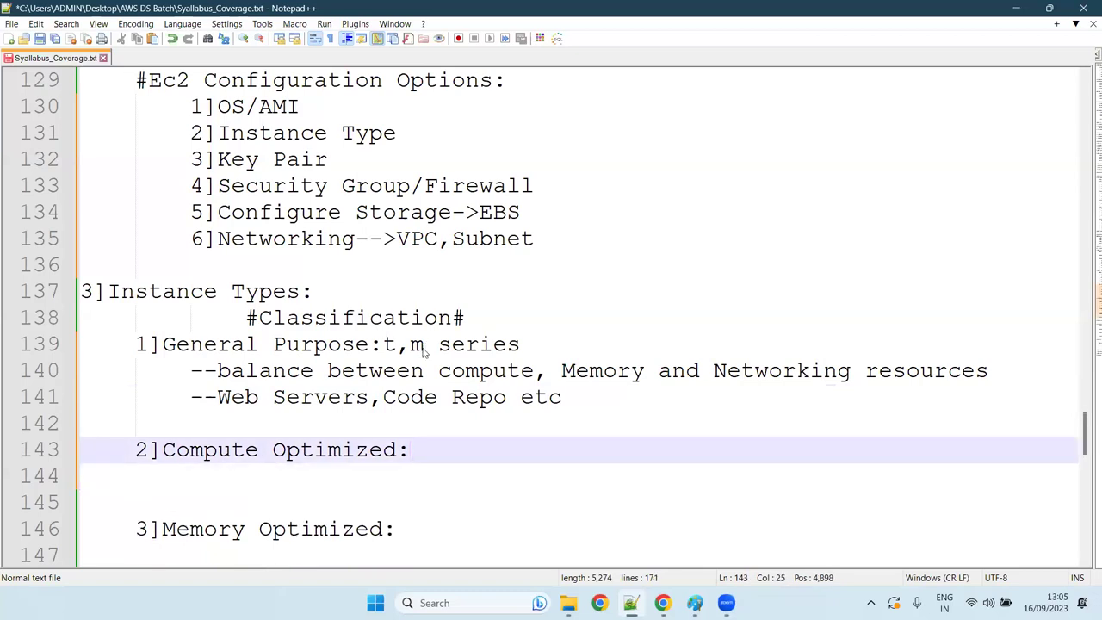
pyautogui.write('c series')
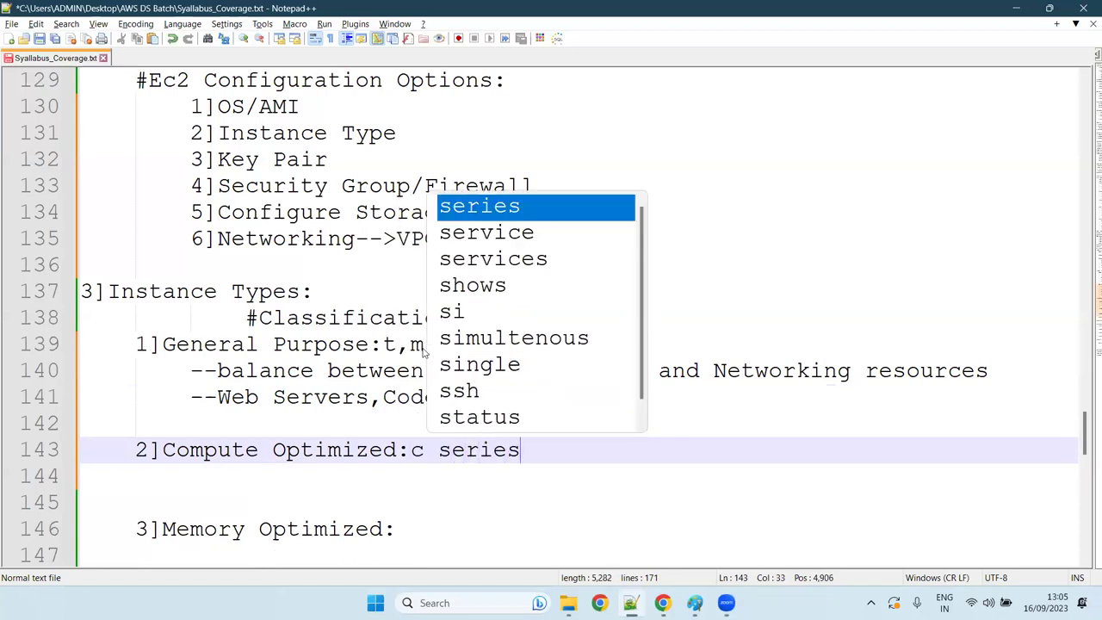
pyautogui.press('Escape')
# Step: Add the indented note "--for compute intensive tasks which requires high processing" beneath the Compute Optimized entry
pyautogui.press('Return')
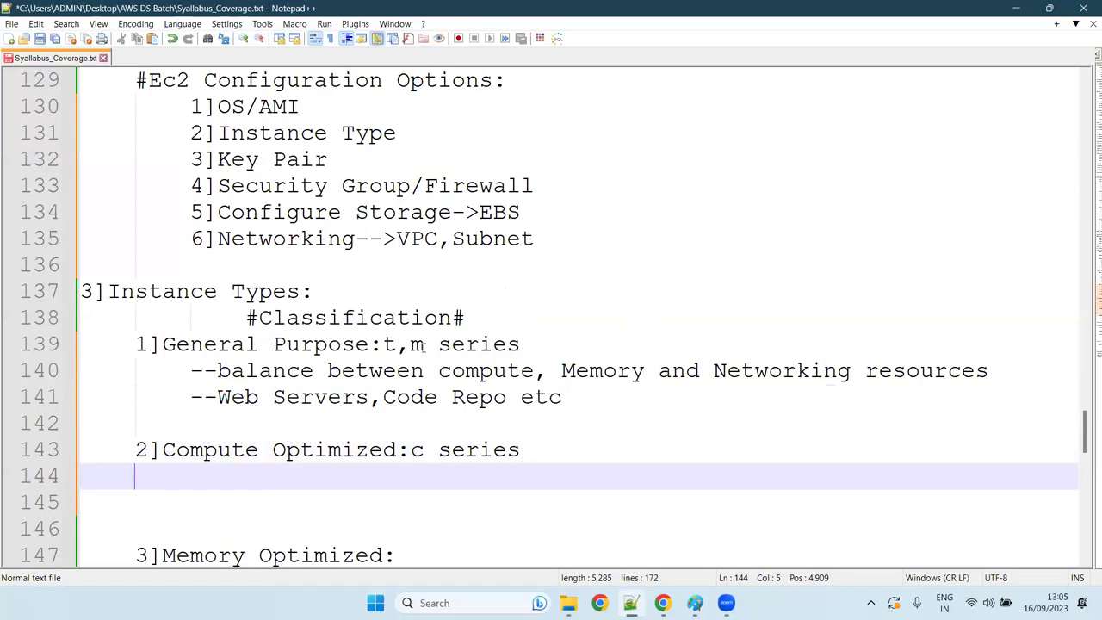
pyautogui.press('Tab')
pyautogui.write('--')
pyautogui.write('for ')
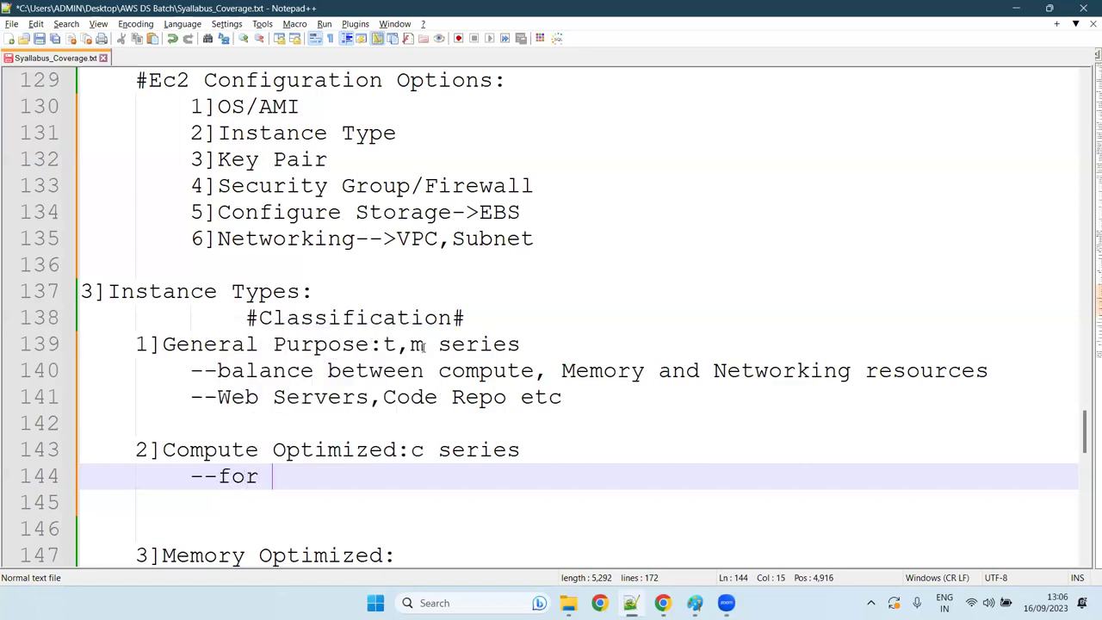
pyautogui.write('compute')
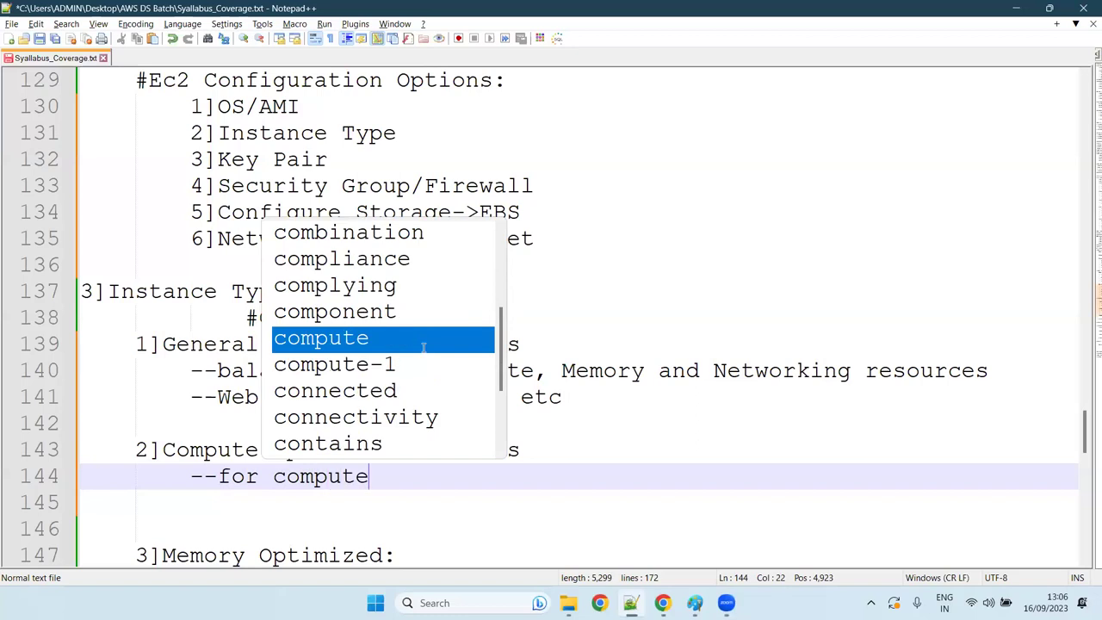
pyautogui.write(' intensice')
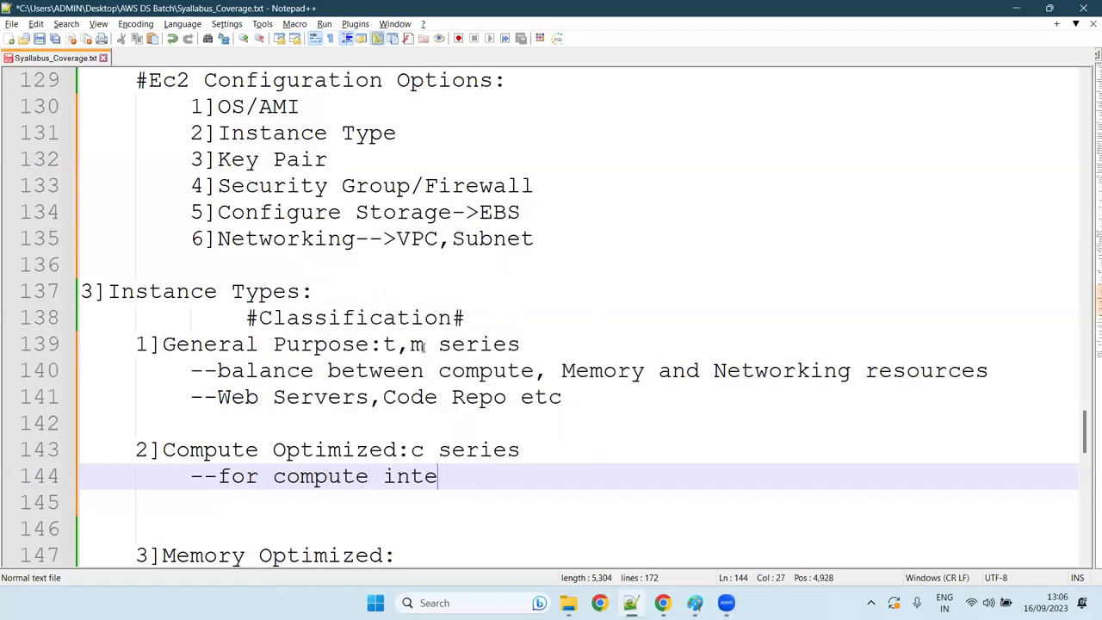
pyautogui.press('BackSpace')
pyautogui.press('BackSpace')
pyautogui.write('ve task')
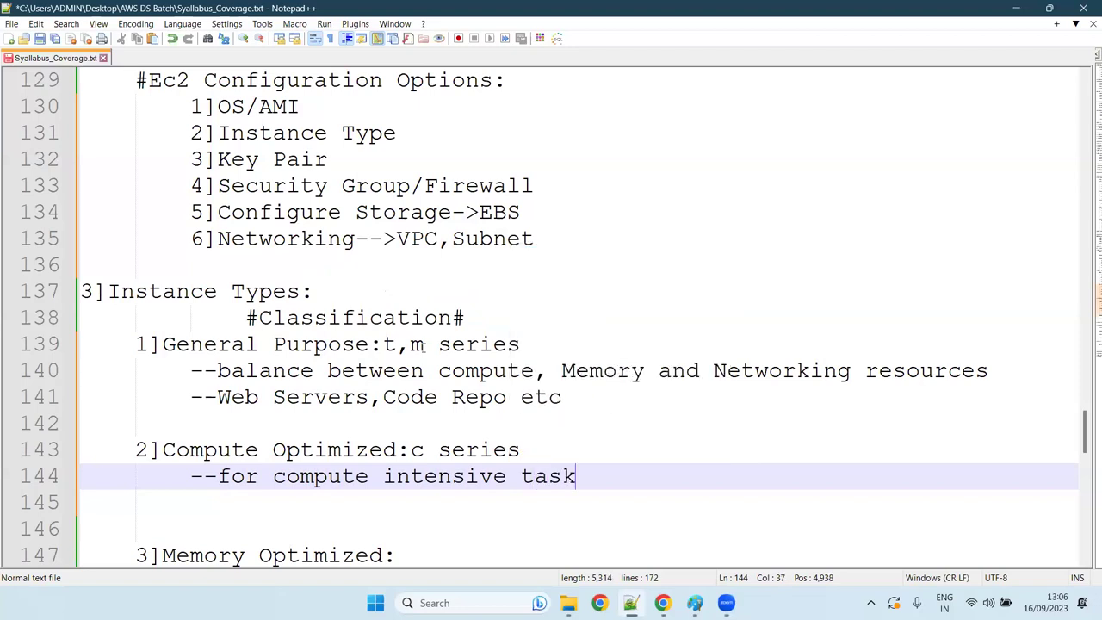
pyautogui.write('s which re')
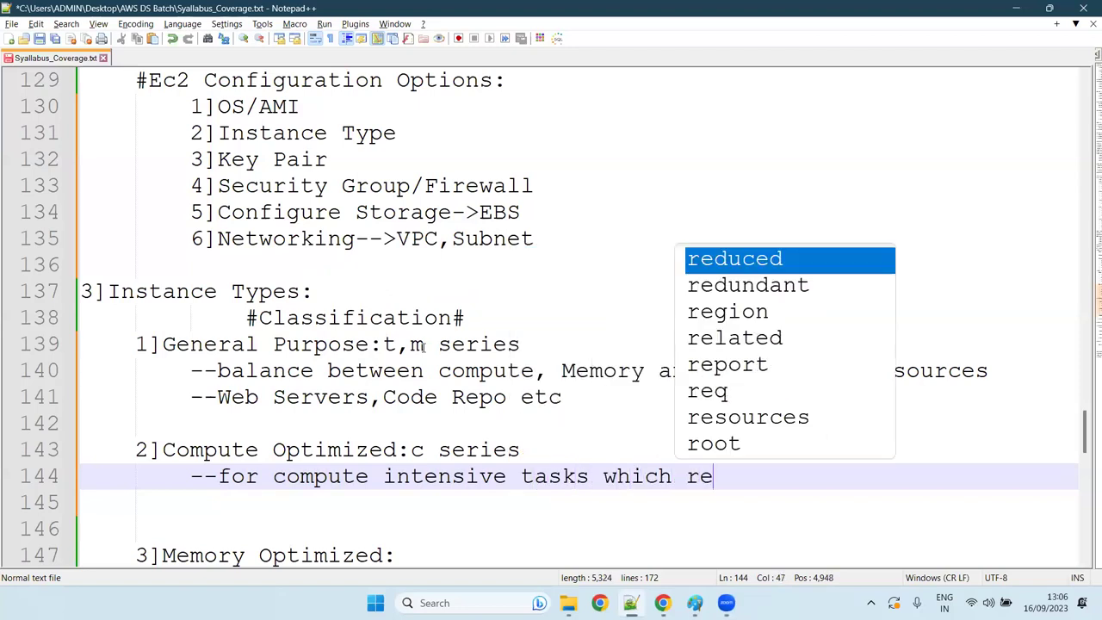
pyautogui.write('quires ')
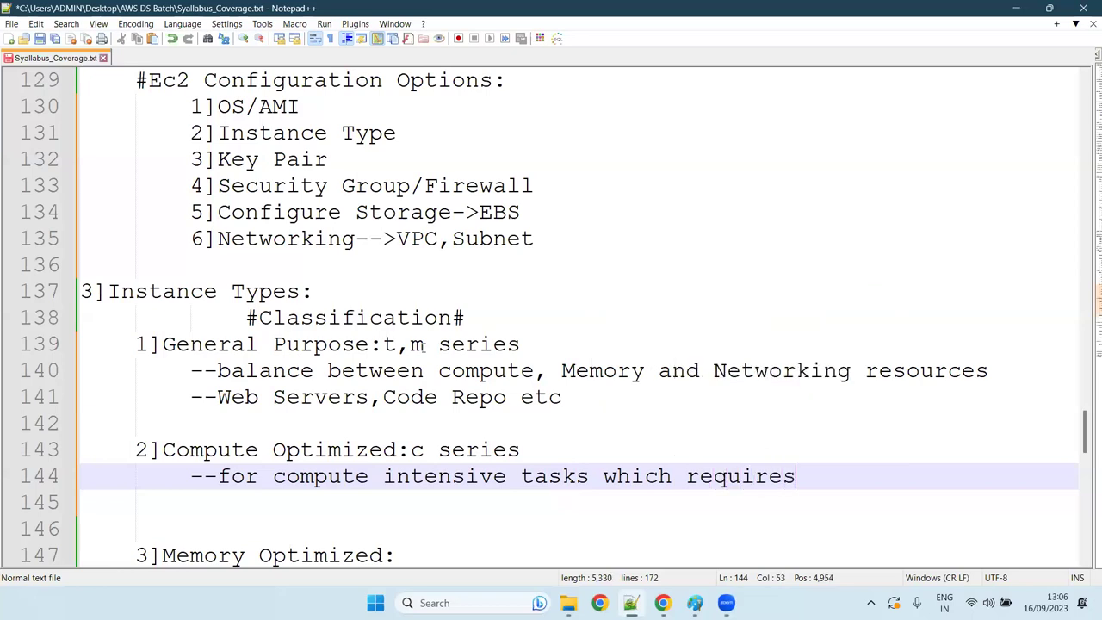
pyautogui.write('h')
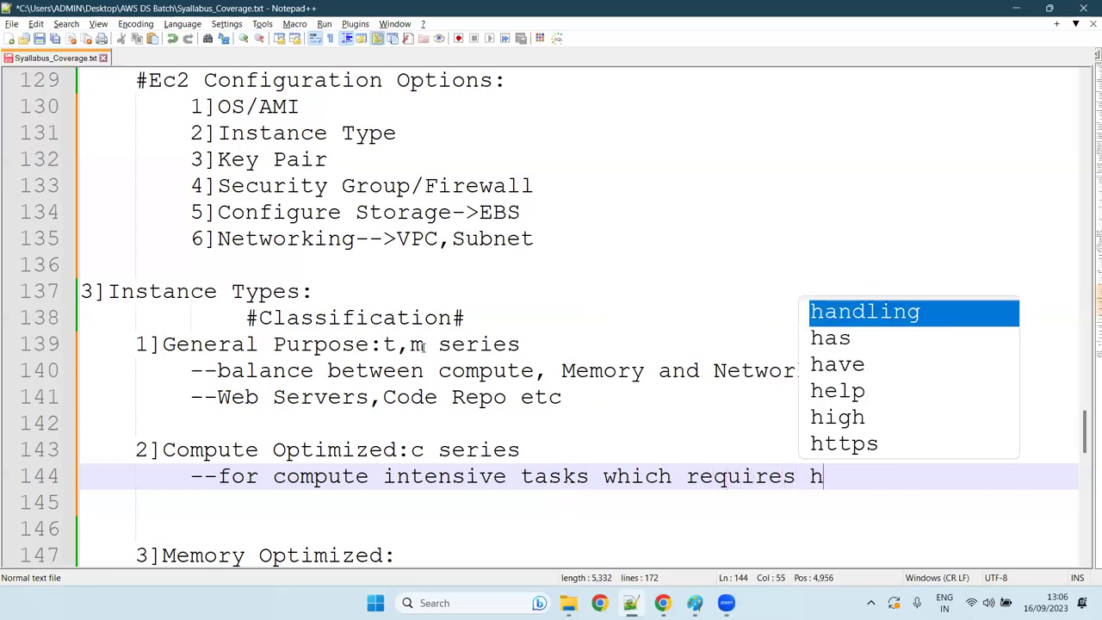
pyautogui.write('igh processing')
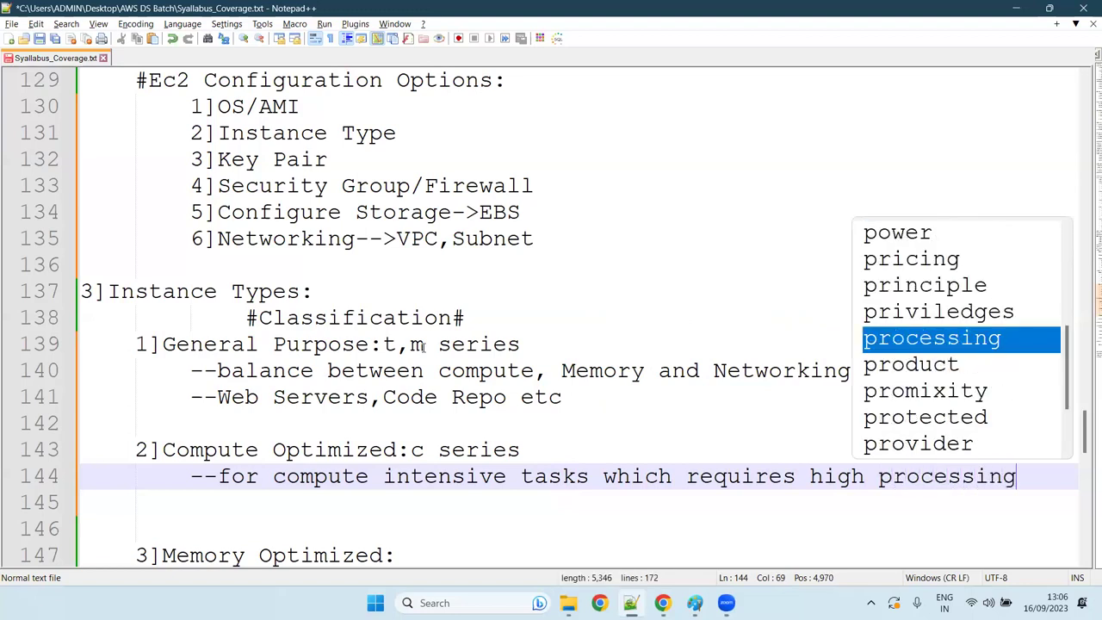
pyautogui.press('BackSpace')
pyautogui.write('g')
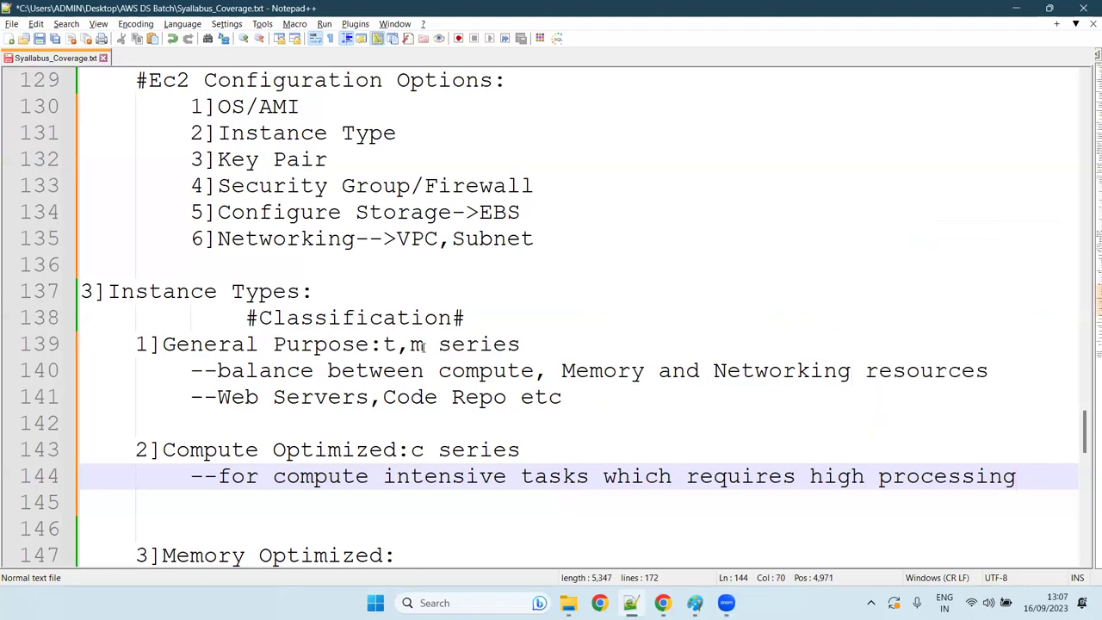
# Step: Replace "processing" at the end of the Compute Optimized note with "computationa; power"
pyautogui.press('BackSpace')
pyautogui.press('BackSpace')
pyautogui.press('BackSpace')
pyautogui.press('BackSpace')
pyautogui.press('BackSpace')
pyautogui.press('BackSpace')
pyautogui.press('BackSpace')
pyautogui.press('BackSpace')
pyautogui.press('BackSpace')
pyautogui.press('BackSpace')
pyautogui.press('BackSpace')
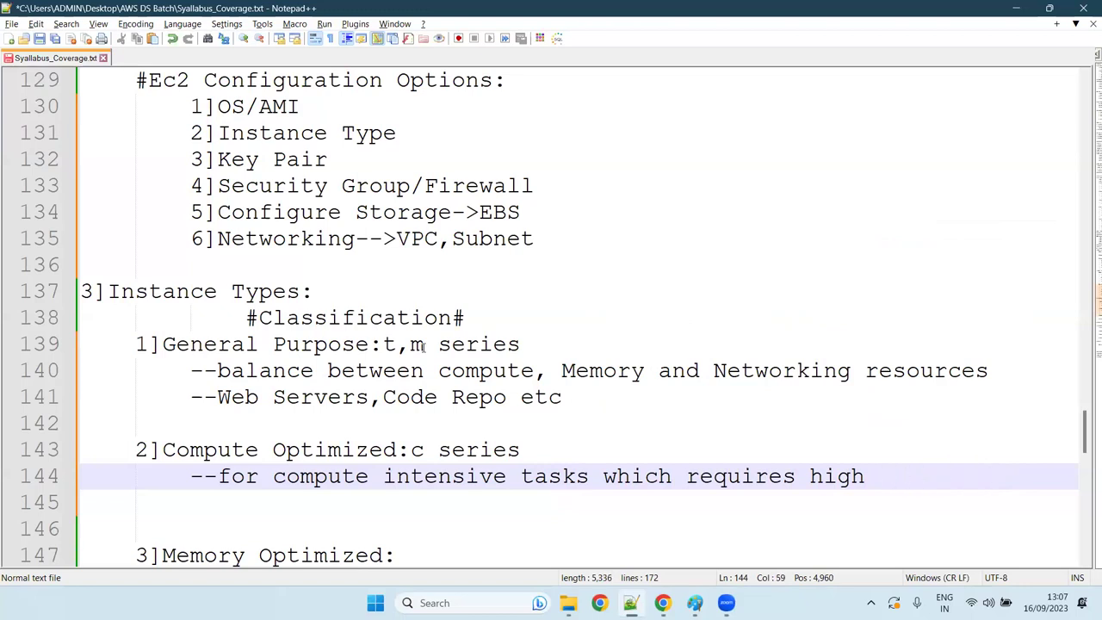
pyautogui.write('computati')
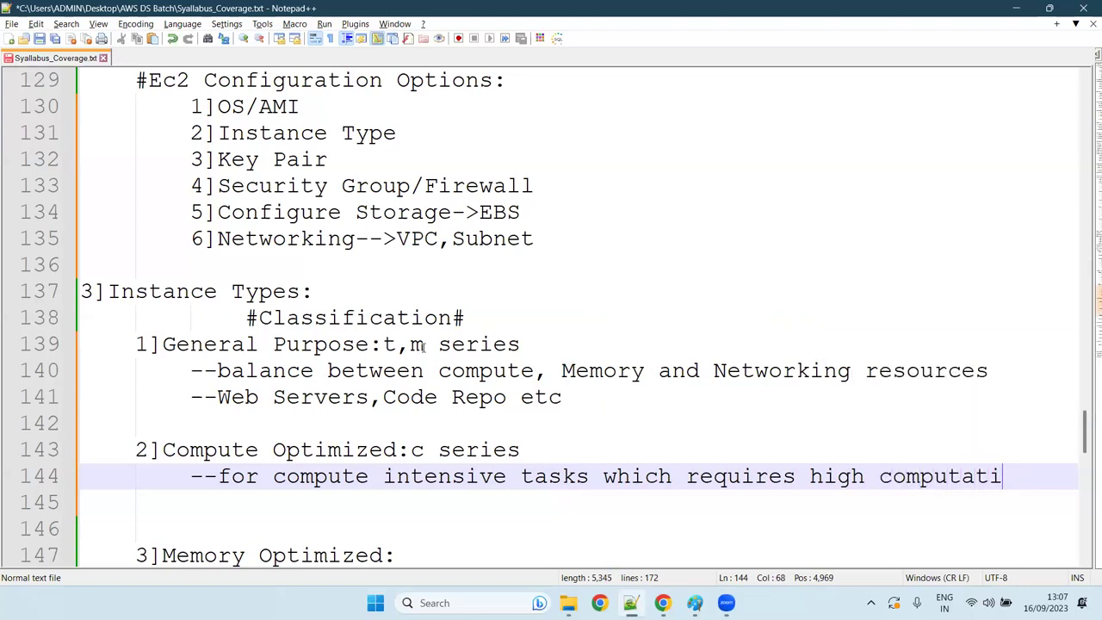
pyautogui.write('ona; power')
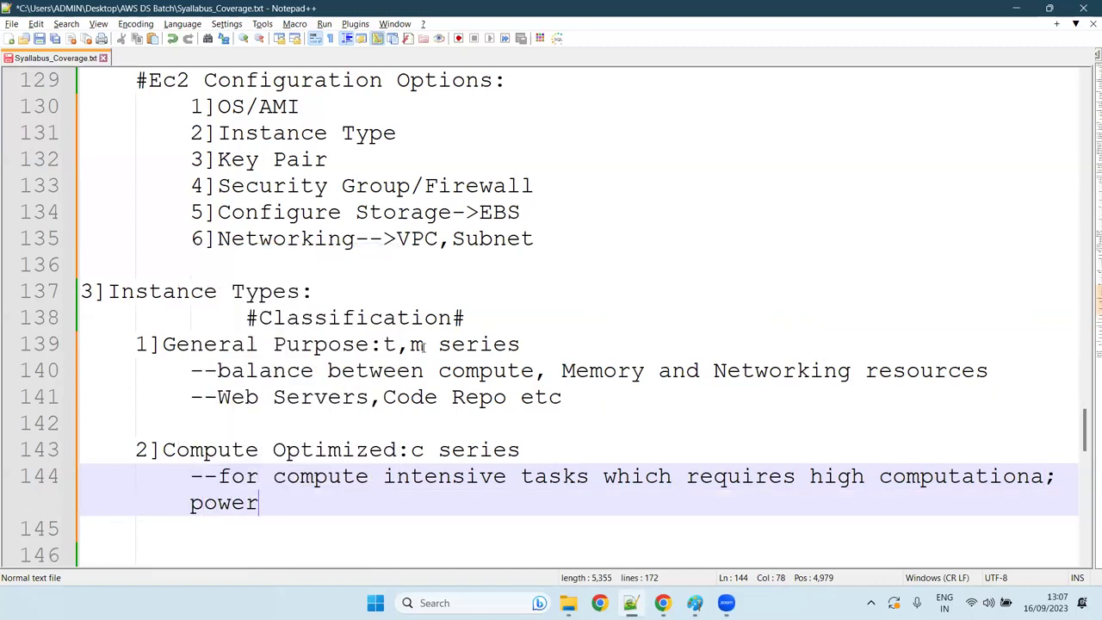
# Step: Add "--USe Case: Batch Processing Workloads" as the second note under Compute Optimized, followed by a new line
pyautogui.press('Return')
pyautogui.write('--')
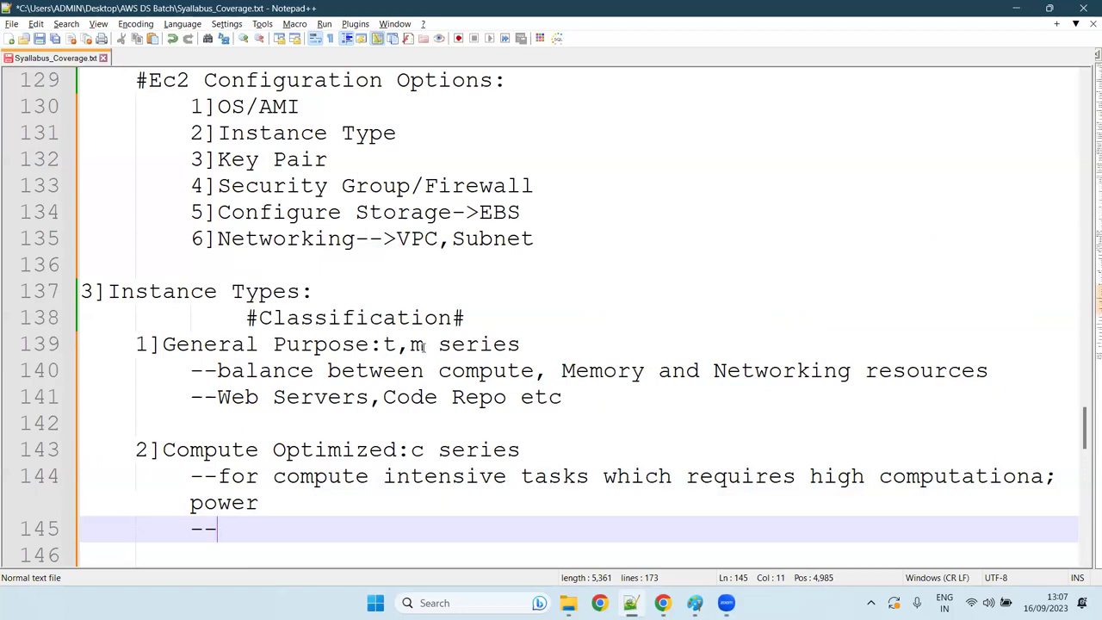
pyautogui.write('USe Case')
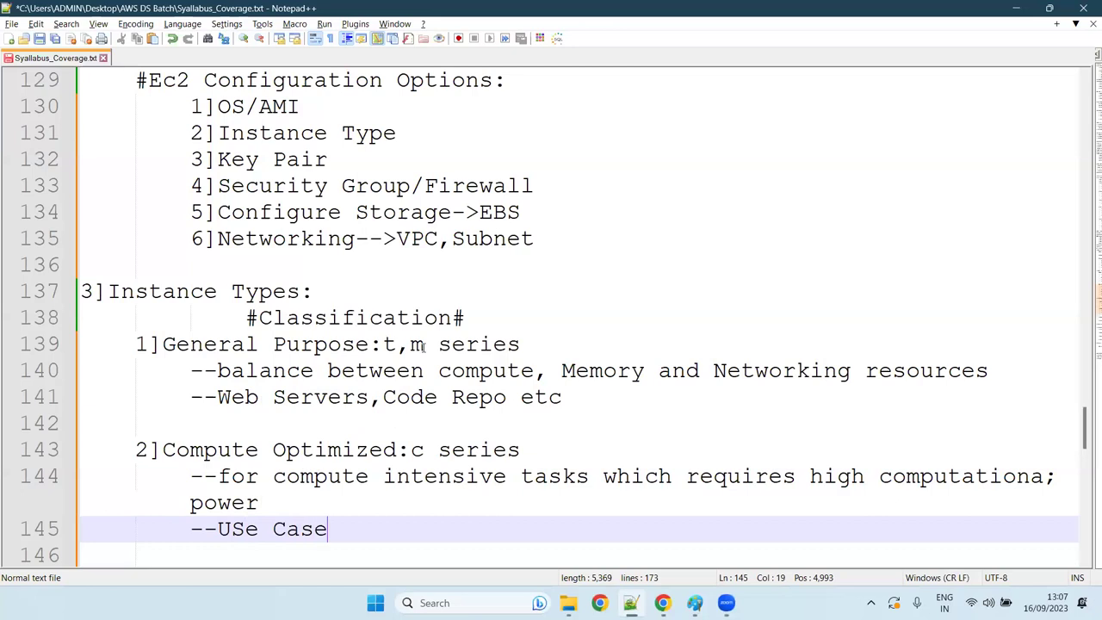
pyautogui.write(': Batch ')
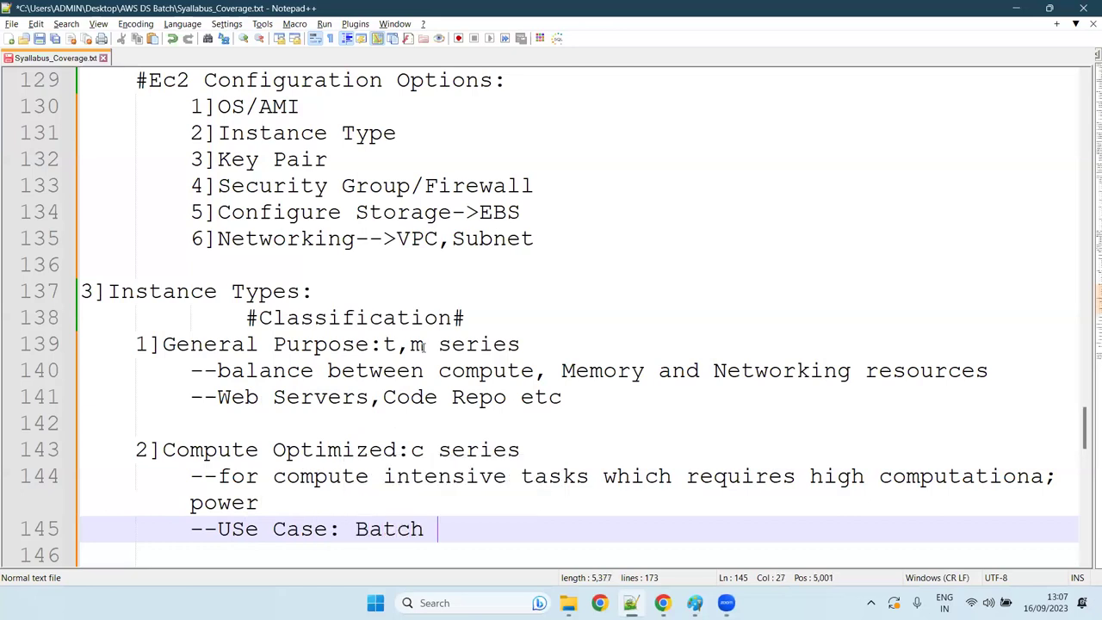
pyautogui.write('Processing')
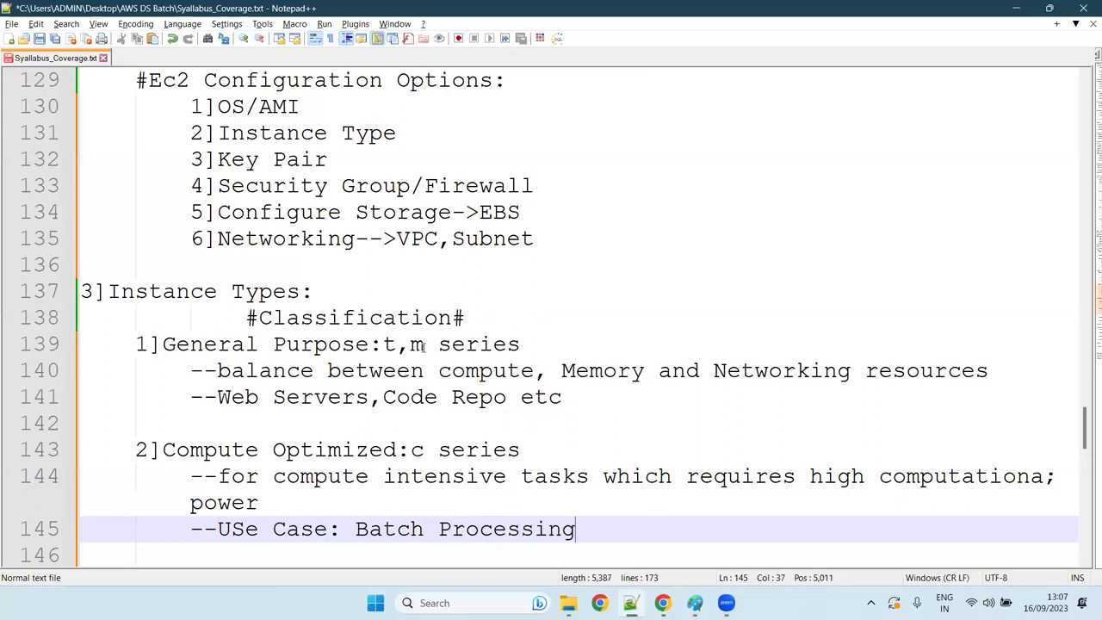
pyautogui.write(' Workloads')
pyautogui.press('Return')
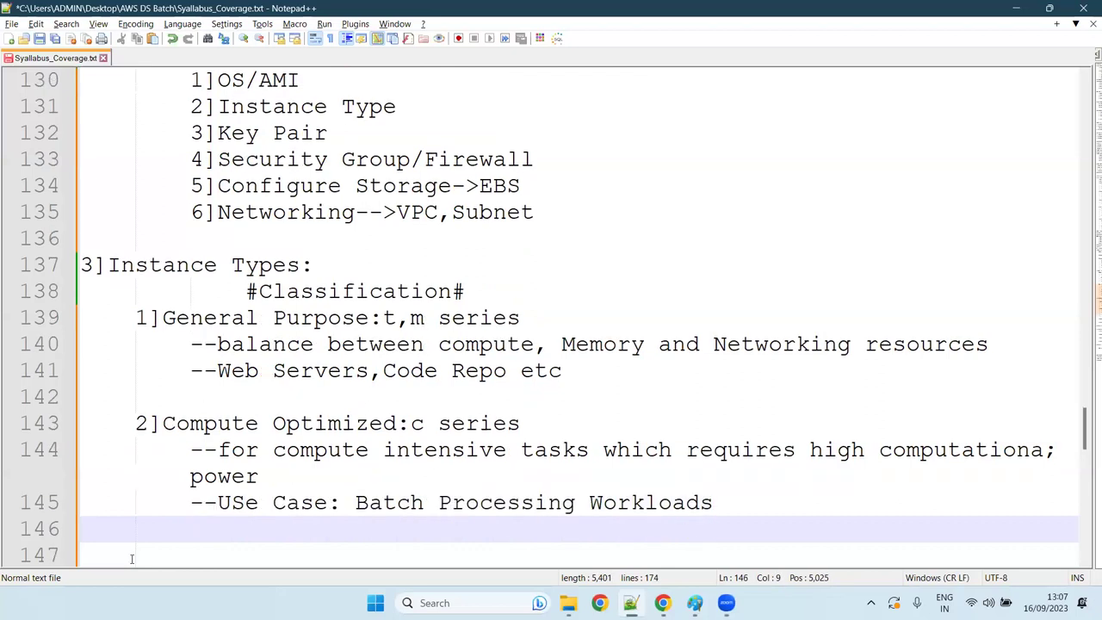
# Step: Correct the capitalization of "USe" to "Use" in the Compute Optimized use case note
pyautogui.click(245, 503)
pyautogui.press('BackSpace')
pyautogui.write('s')
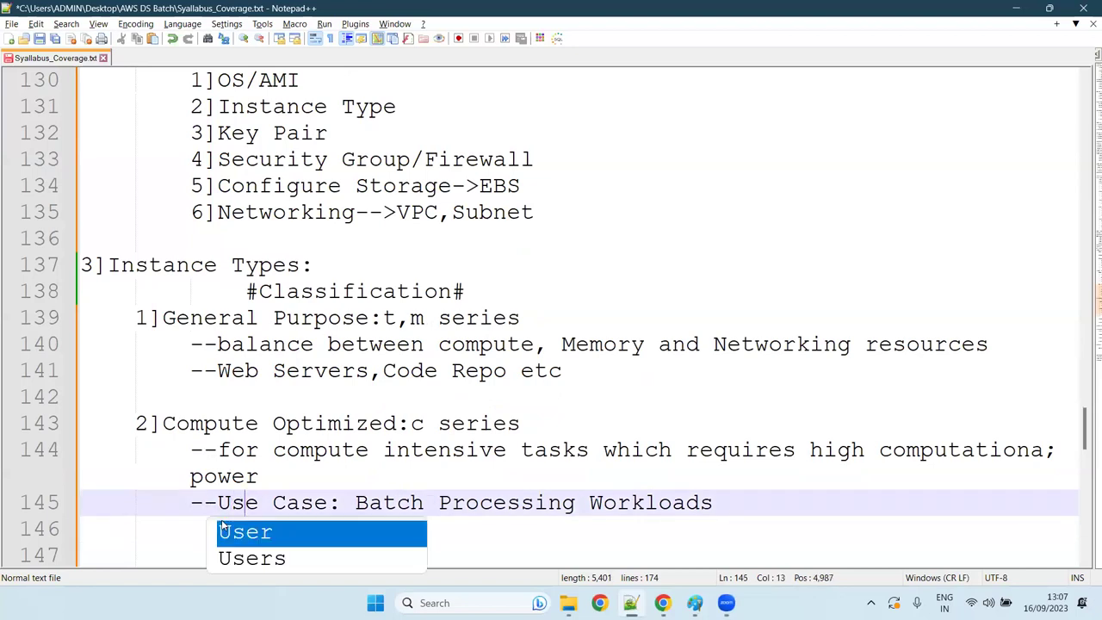
# Step: Put a dash before "Batch Processing Workloads" and move it onto its own further-indented line beneath "--Use Case:"
pyautogui.press('Right')
pyautogui.press('Right')
pyautogui.press('Right')
pyautogui.press('Right')
pyautogui.press('Right')
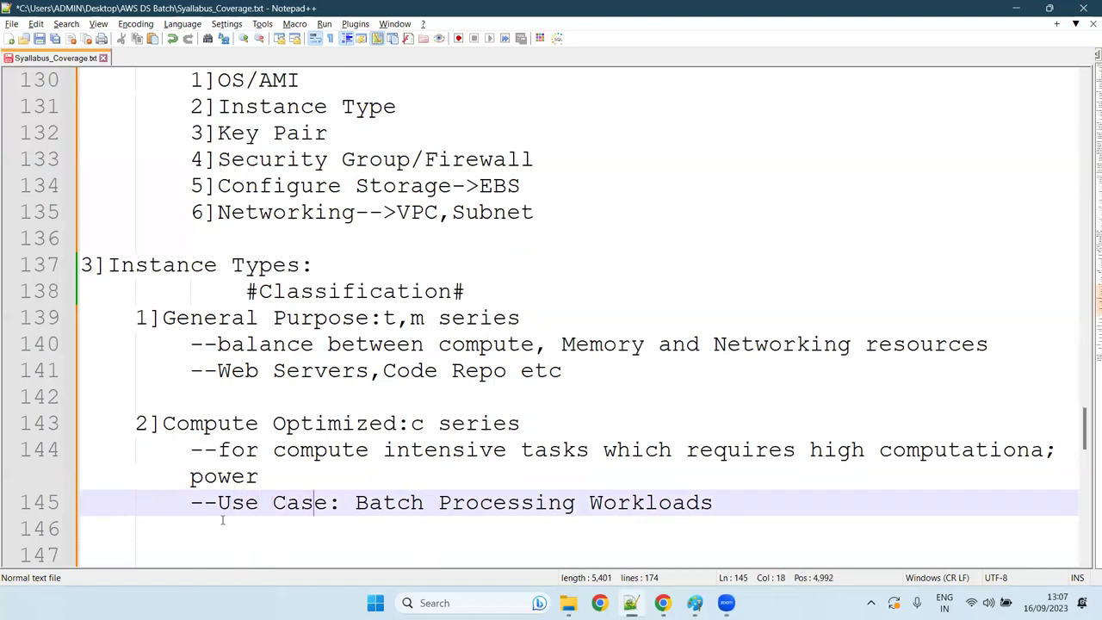
pyautogui.press('Right')
pyautogui.press('Right')
pyautogui.press('Right')
pyautogui.write('-')
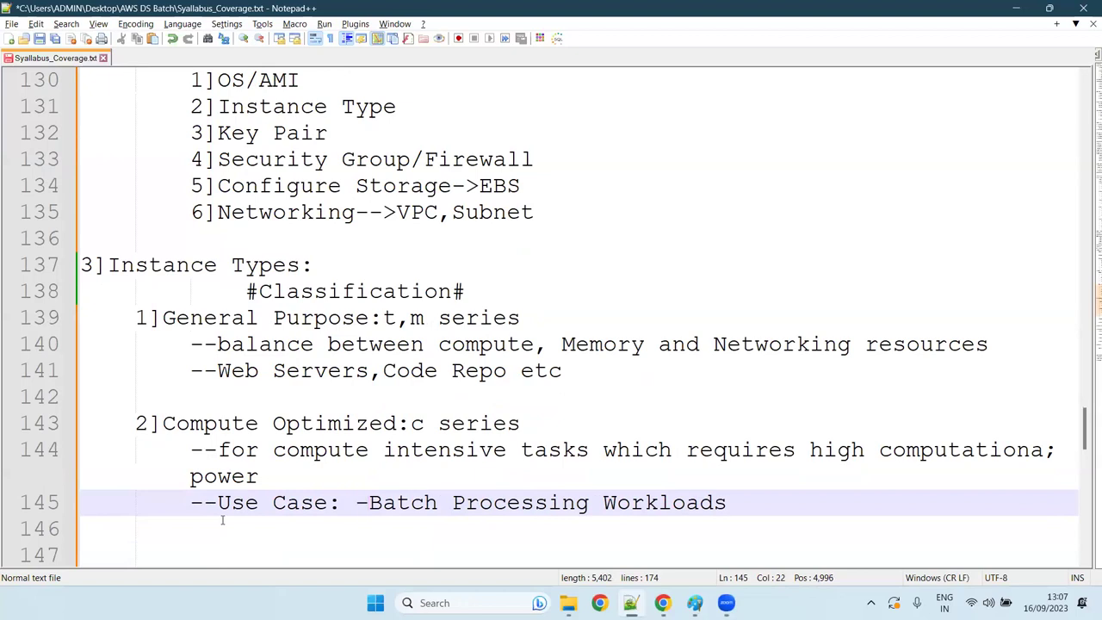
pyautogui.press('Left')
pyautogui.press('Return')
pyautogui.press('Tab')
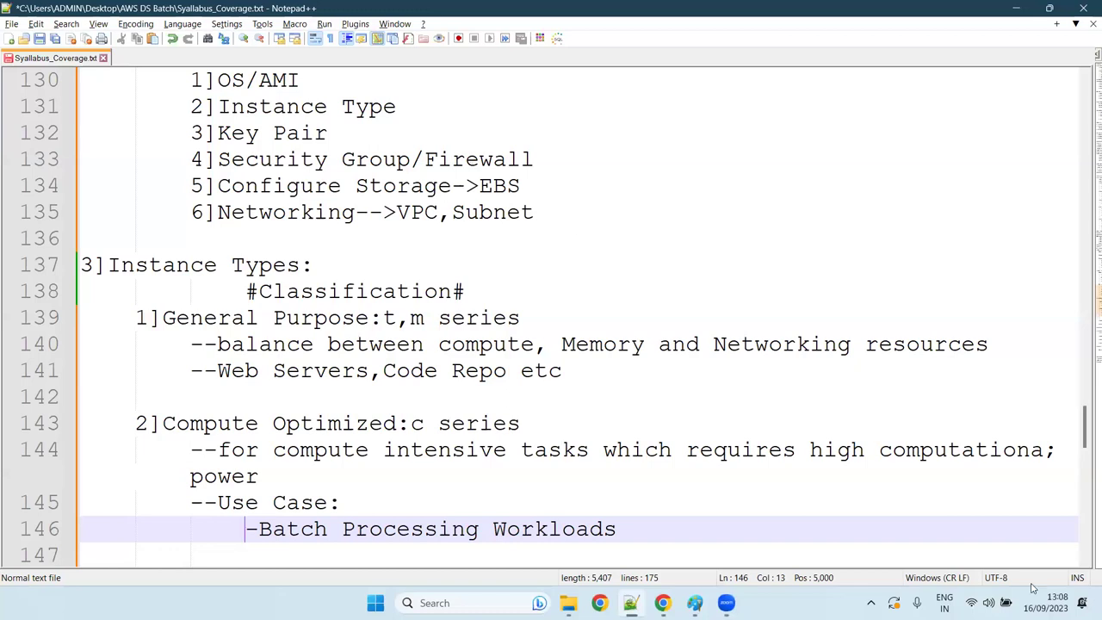
pyautogui.press('super+a')
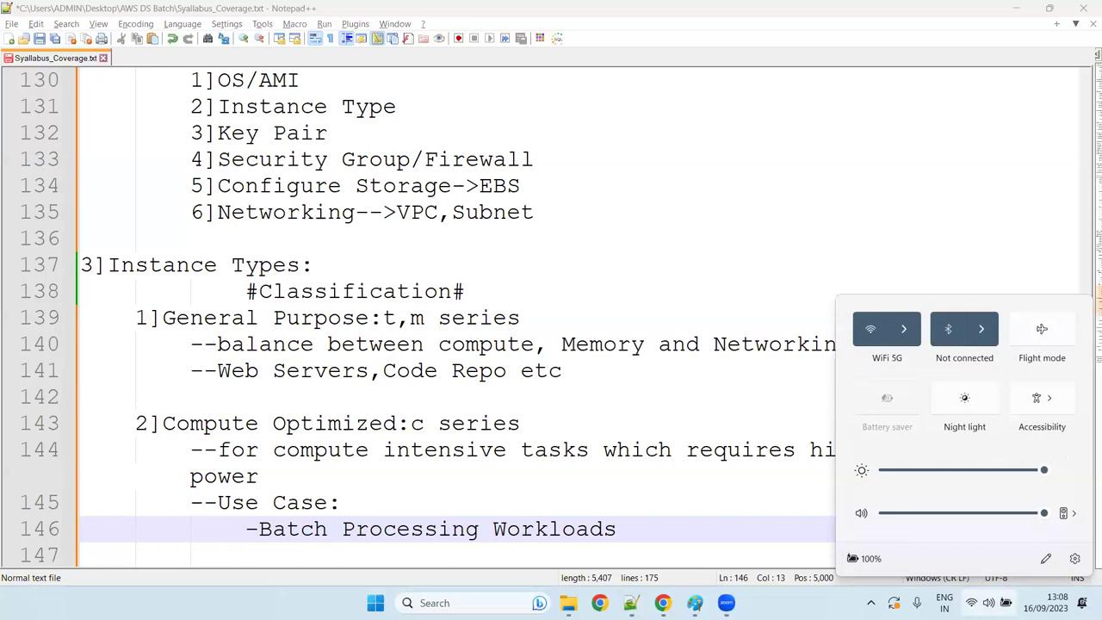
pyautogui.press('Escape')
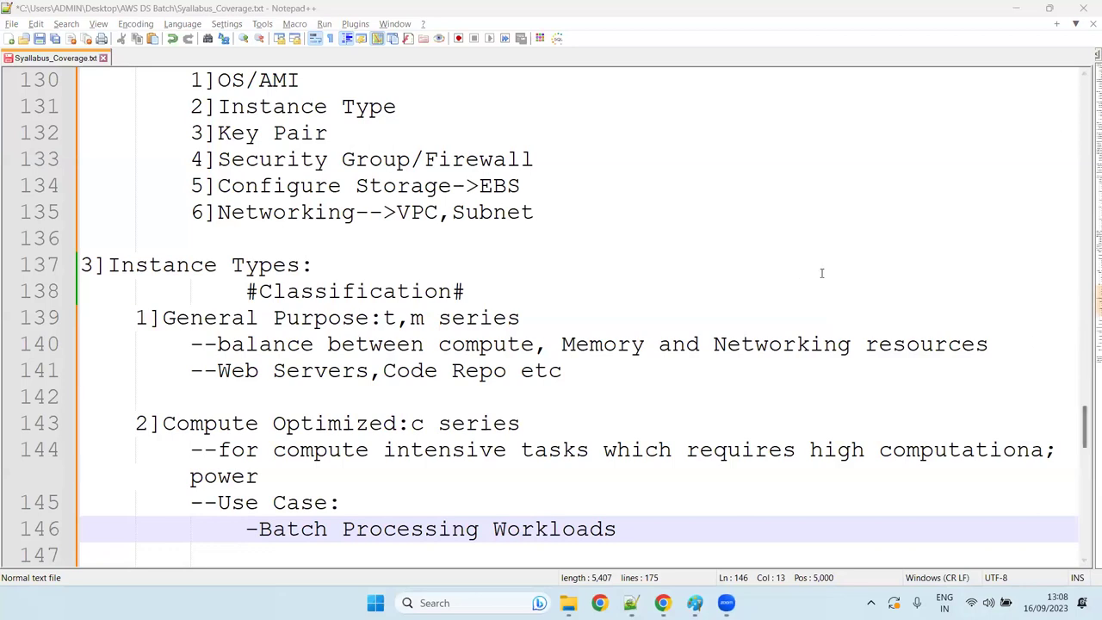
# Step: Add "-Scientific Modelling and ML" as the second use case, on a new line below "-Batch Processing Workloads"
pyautogui.click(667, 527)
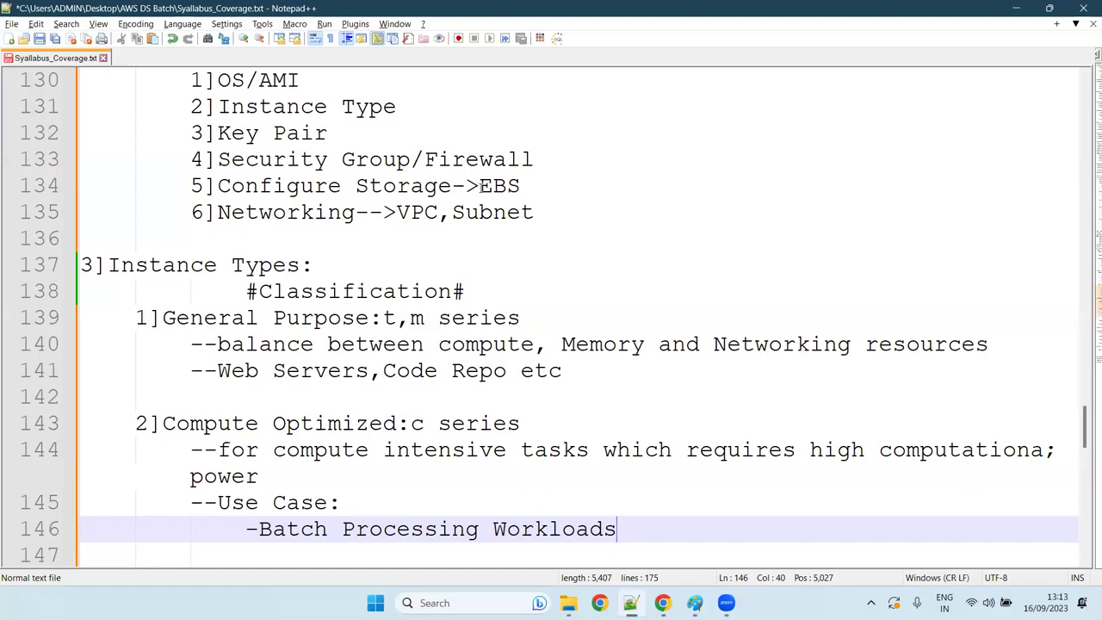
pyautogui.press('Return')
pyautogui.write('-Sc')
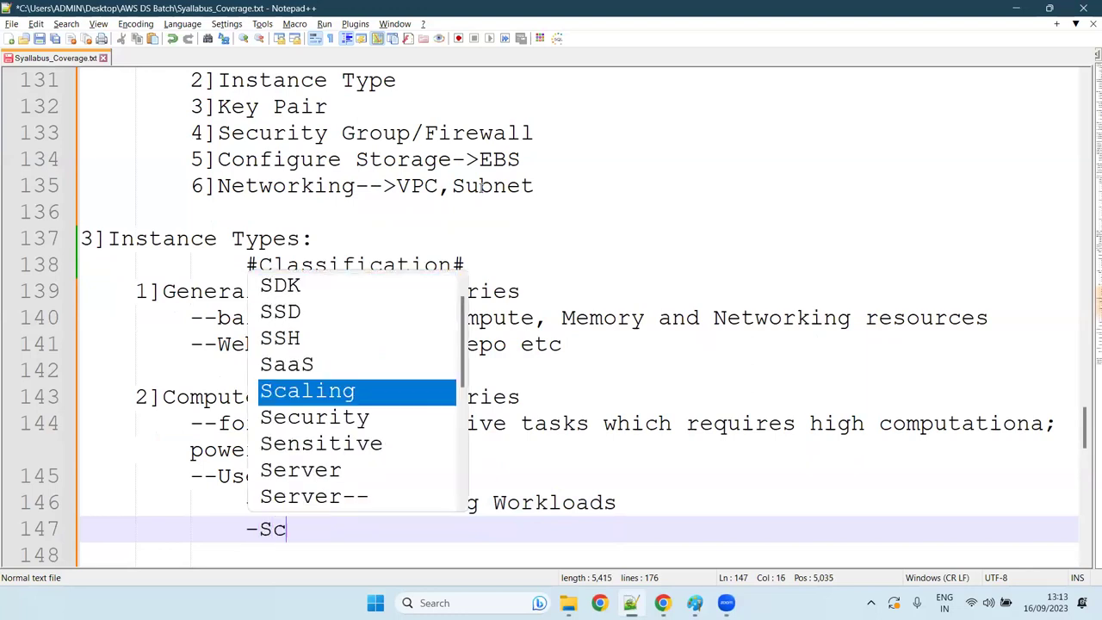
pyautogui.write('ientific')
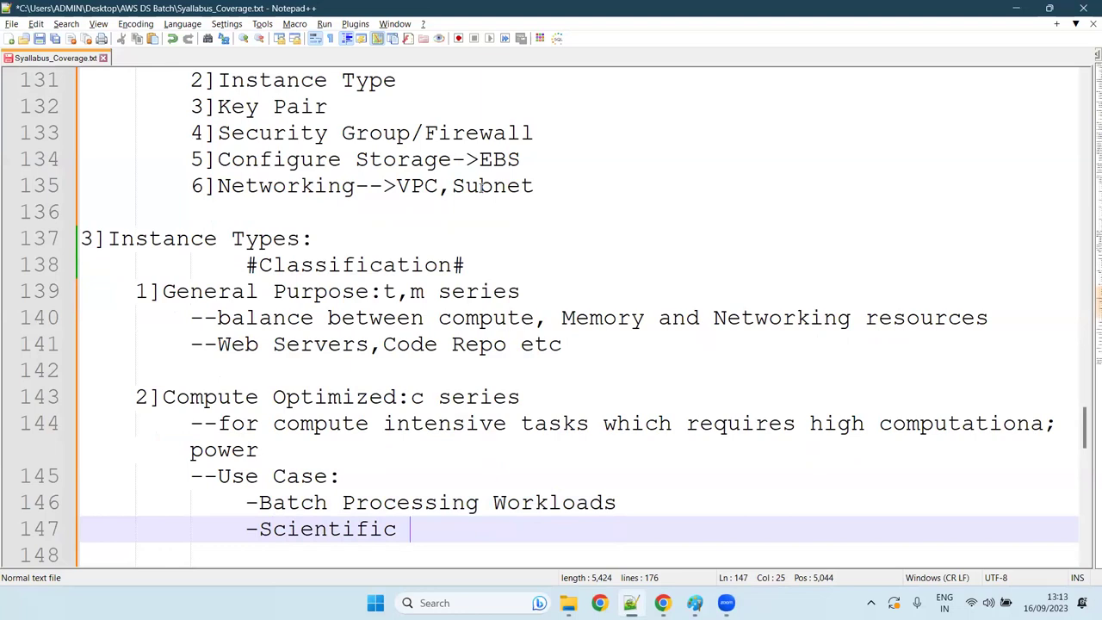
pyautogui.write('Modelling ')
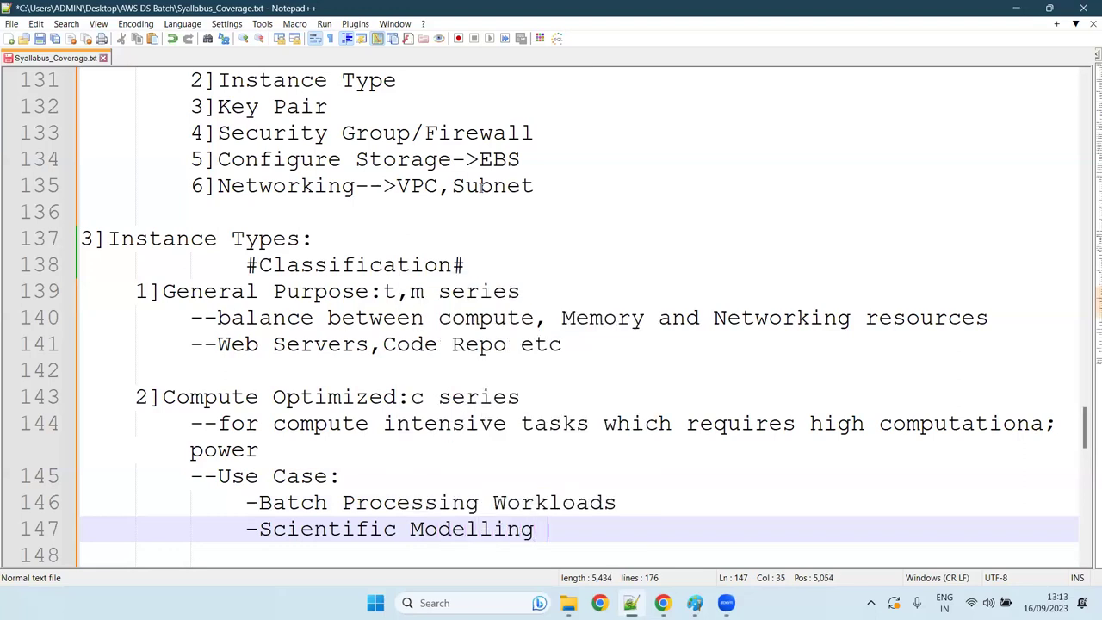
pyautogui.write('and ML')
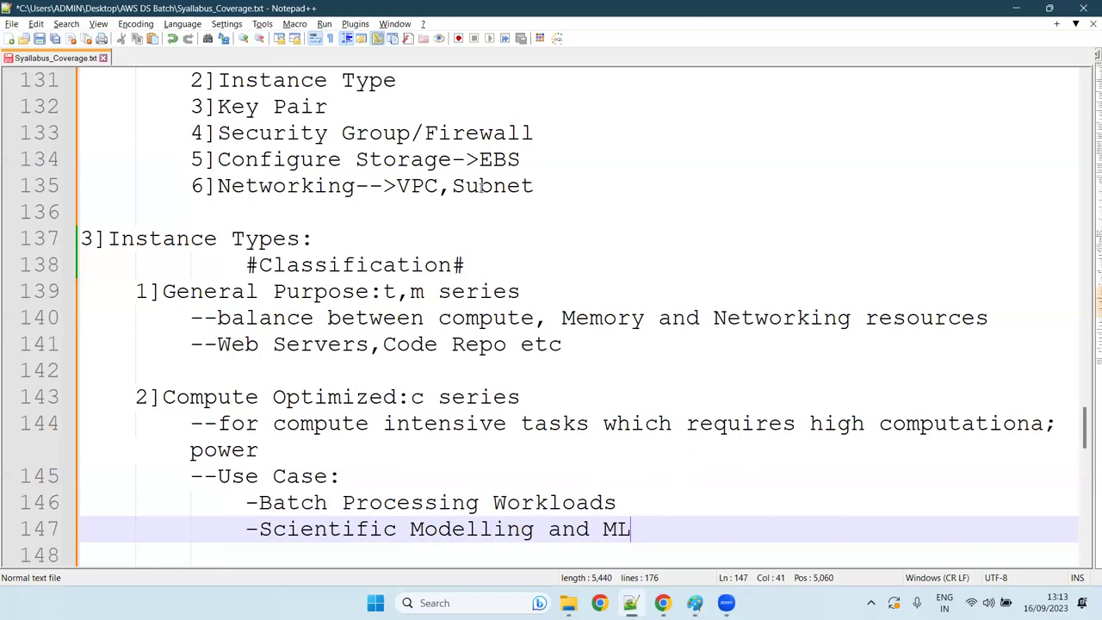
# Step: Highlight the "-Batch Processing Workloads" and "-Scientific Modelling and ML" lines in turn to review both use cases
pyautogui.click(628, 504)
pyautogui.hotkey('shift', 'Left')
pyautogui.hotkey('shift', 'Left')
pyautogui.hotkey('shift', 'Left')
pyautogui.hotkey('shift', 'Home')
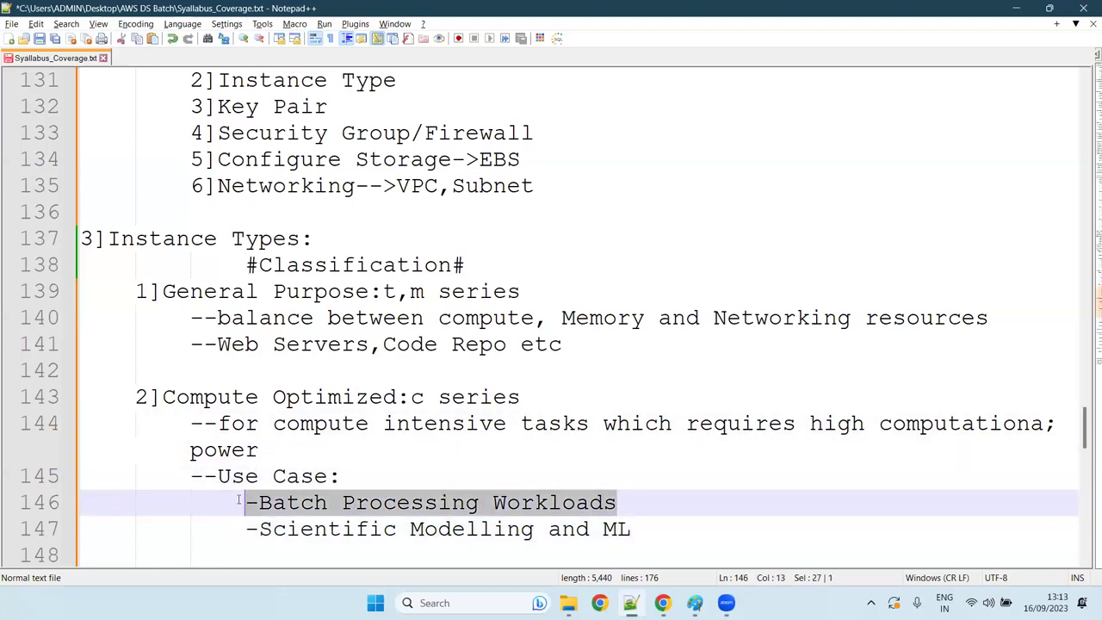
pyautogui.moveTo(638, 535); pyautogui.dragTo(245, 529)
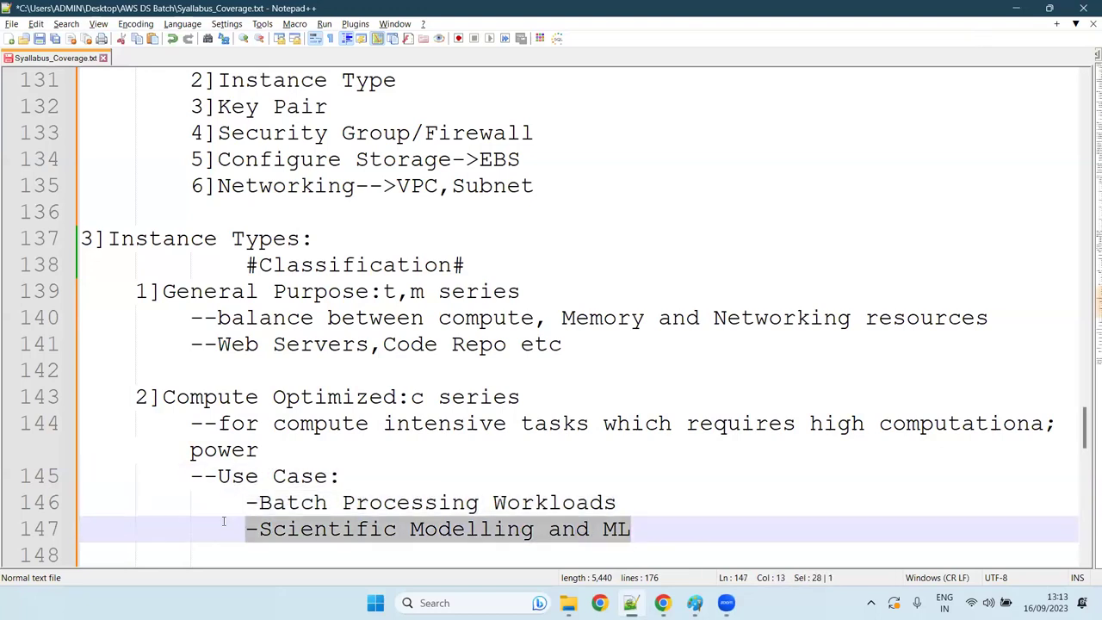
pyautogui.click(654, 534)
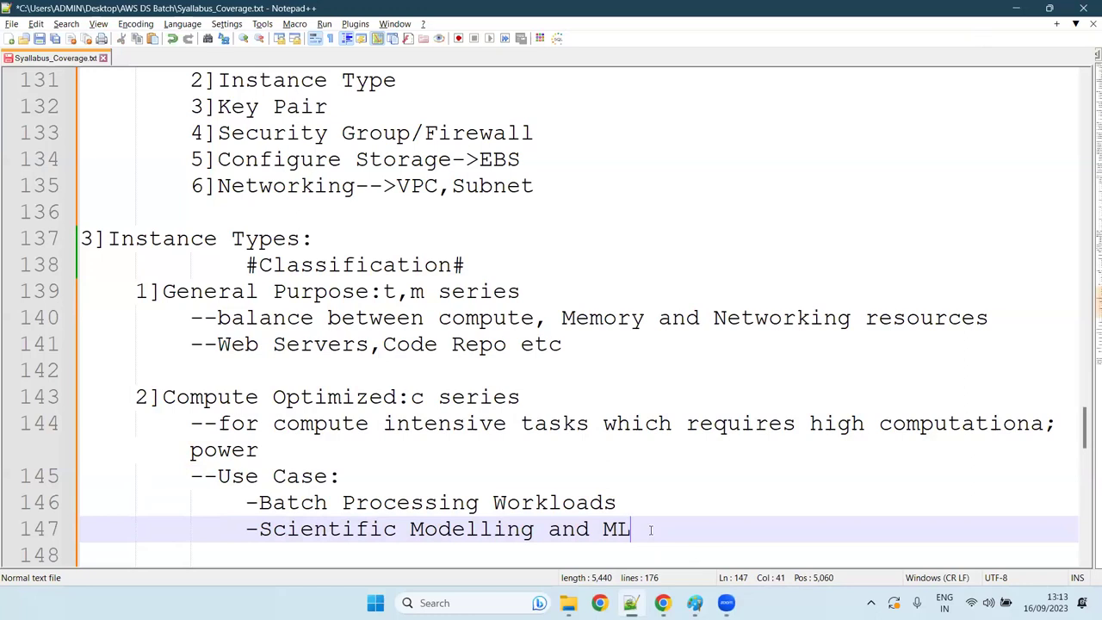
pyautogui.press('Return')
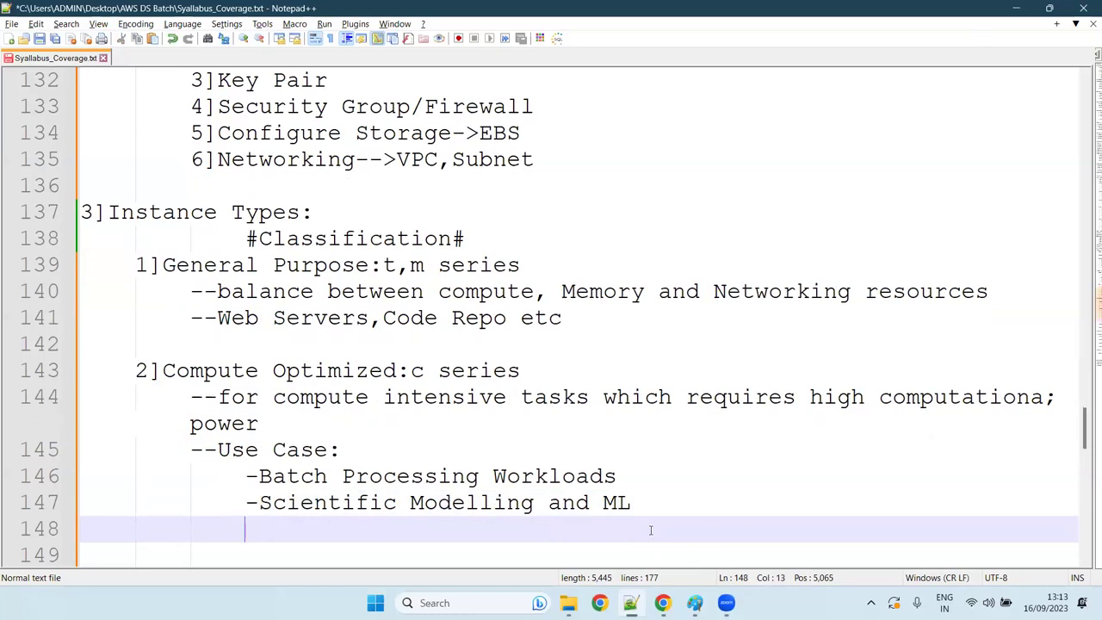
pyautogui.press('BackSpace')
pyautogui.press('BackSpace')
pyautogui.press('BackSpace')
pyautogui.press('BackSpace')
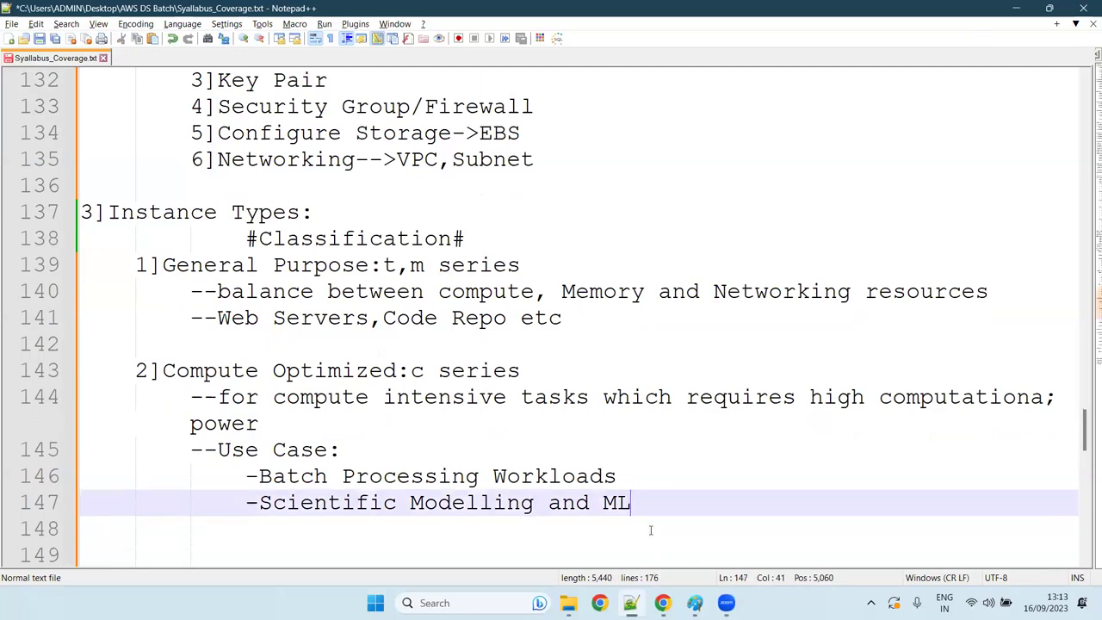
# Step: Remove the surplus blank lines between "-Scientific Modelling and ML" and "3]Memory Optimized:", leaving a single blank line
pyautogui.press('Down')
pyautogui.press('Down')
pyautogui.press('Down')
pyautogui.press('BackSpace')
pyautogui.press('BackSpace')
pyautogui.press('BackSpace')
pyautogui.press('BackSpace')
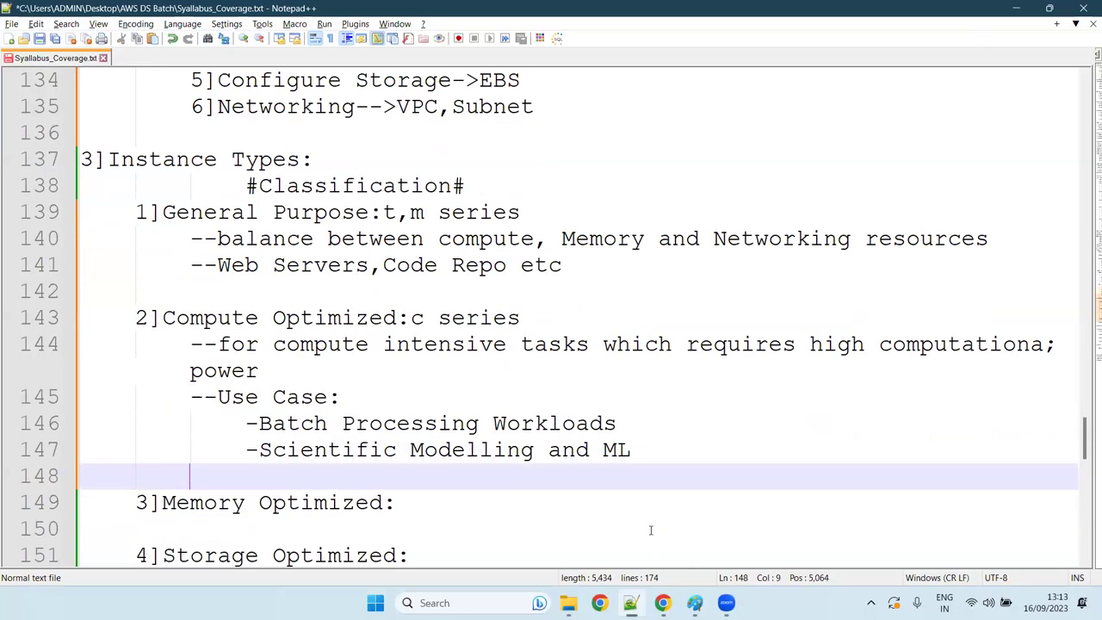
# Step: Start an indented note line with "--" directly beneath the "3]Memory Optimized:" heading
pyautogui.press('Down')
pyautogui.press('Down')
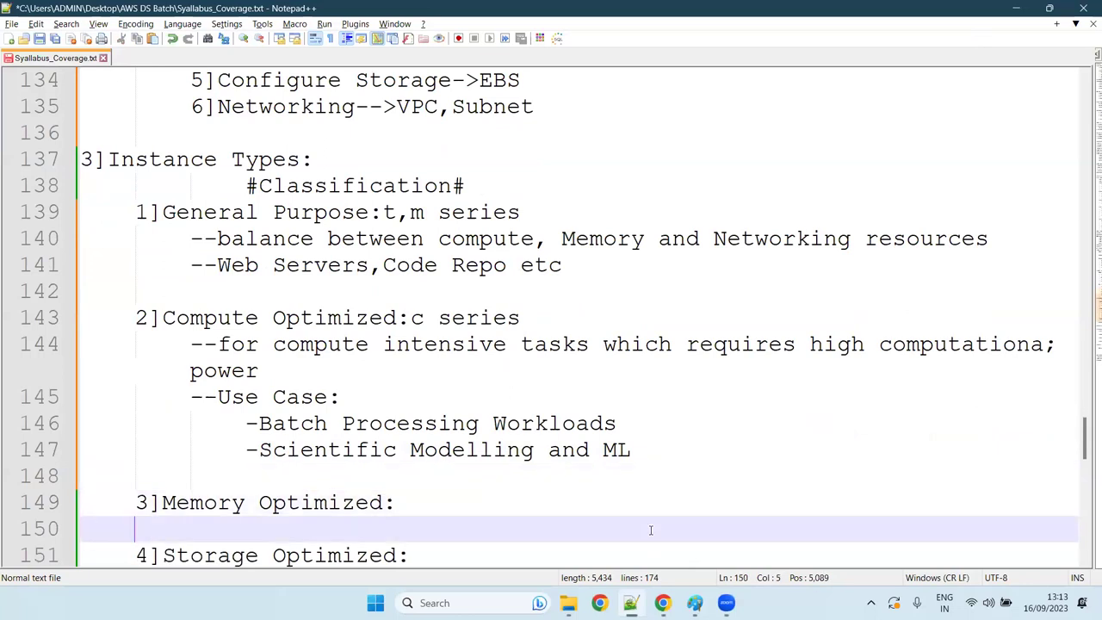
pyautogui.press('Tab')
pyautogui.write('--')
# Step: Add "r,x,z series" after the "3]Memory Optimized:" heading text
pyautogui.press('Up')
pyautogui.press('Right')
pyautogui.press('Right')
pyautogui.press('Right')
pyautogui.press('Right')
pyautogui.press('Right')
pyautogui.press('Right')
pyautogui.press('Right')
pyautogui.press('Right')
pyautogui.press('Right')
pyautogui.press('Right')
pyautogui.press('Right')
pyautogui.press('Right')
pyautogui.press('Right')
pyautogui.press('Right')
pyautogui.press('Left')
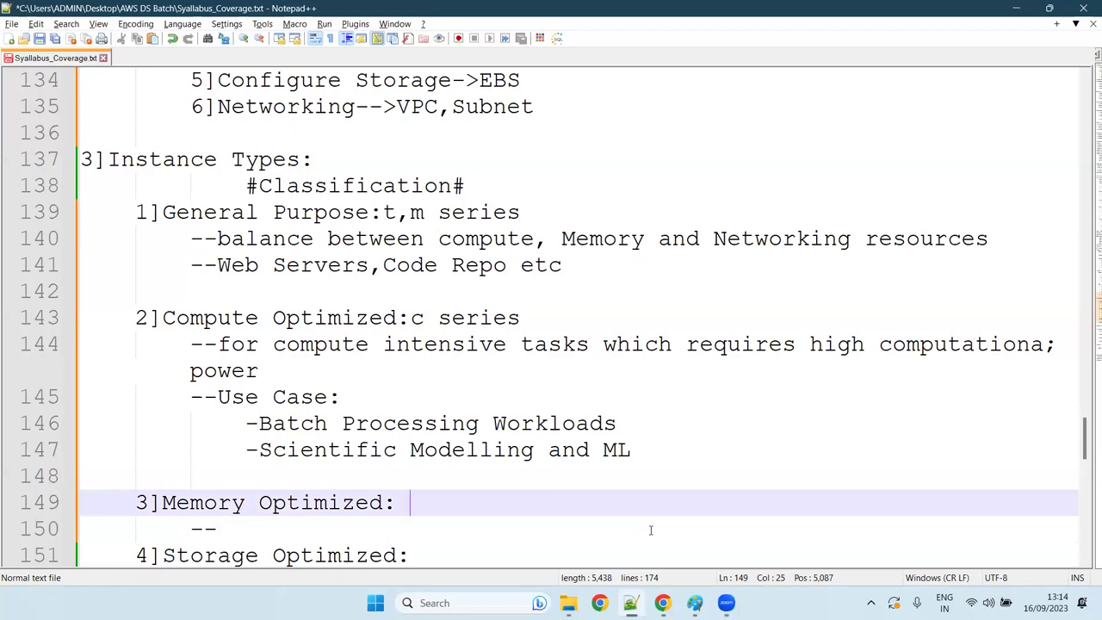
pyautogui.write('r,x,')
pyautogui.write('z se')
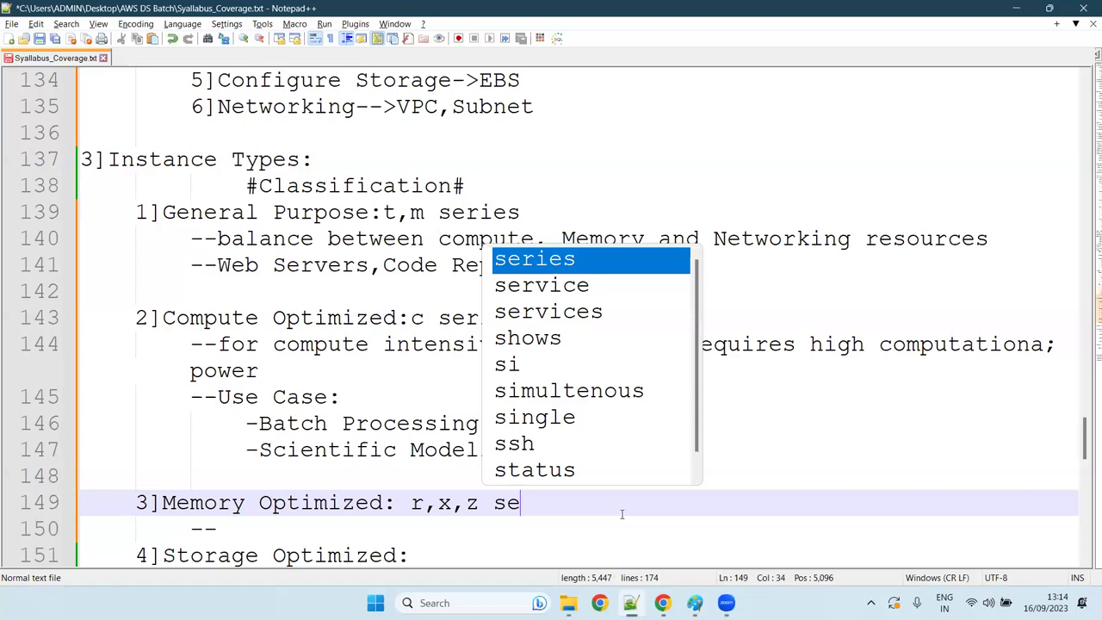
pyautogui.write('ries')
pyautogui.press('Down')
pyautogui.press('Up')
pyautogui.press('Escape')
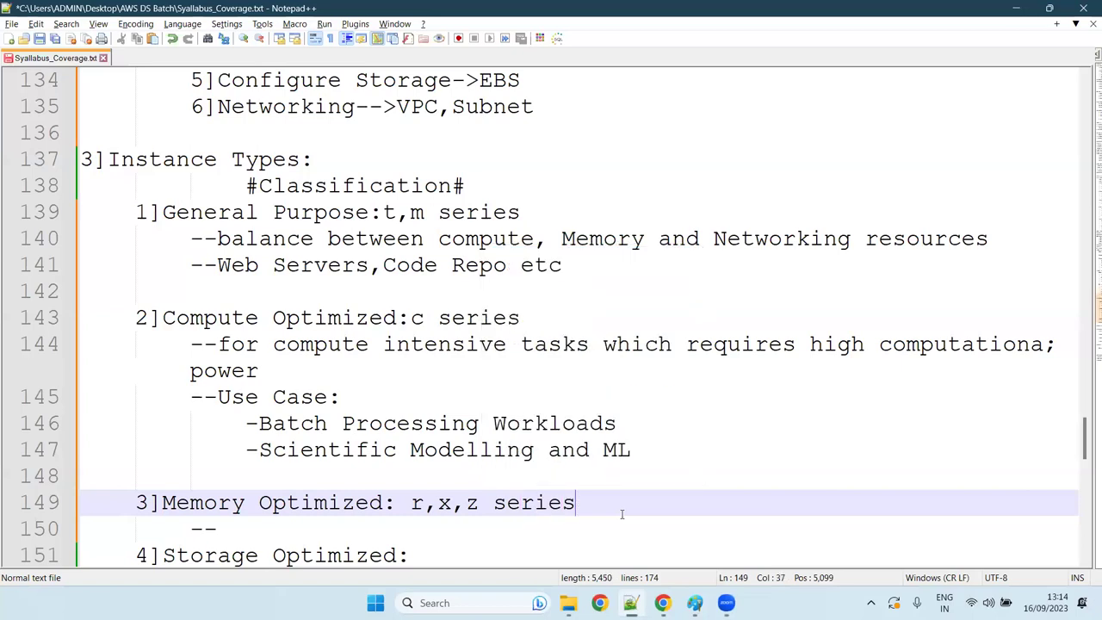
pyautogui.press('Return')
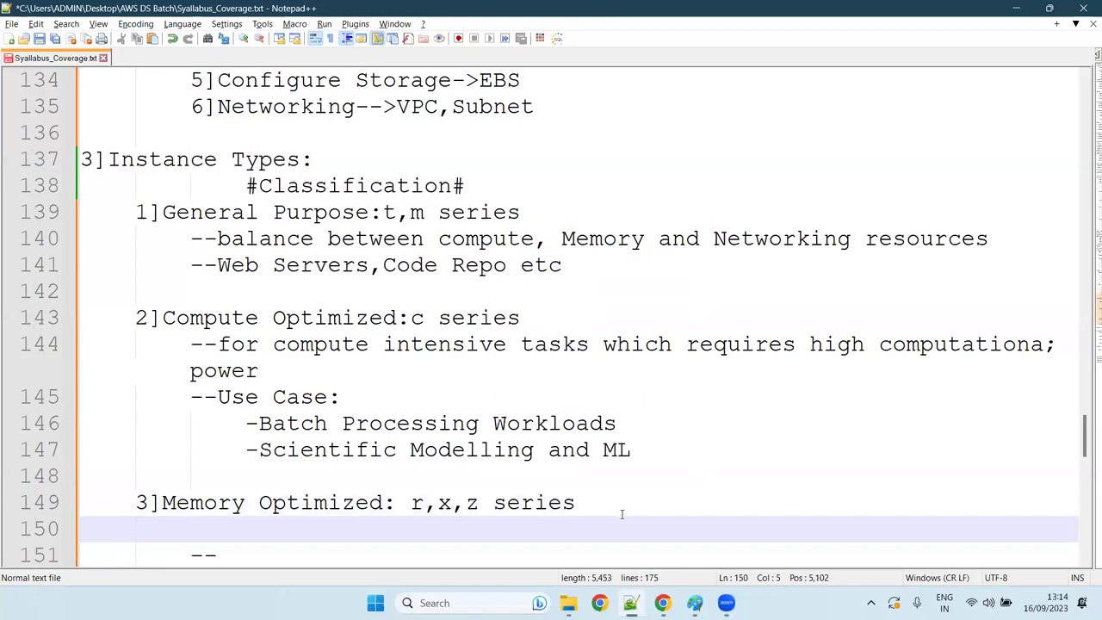
pyautogui.hotkey('ctrl', 'z')
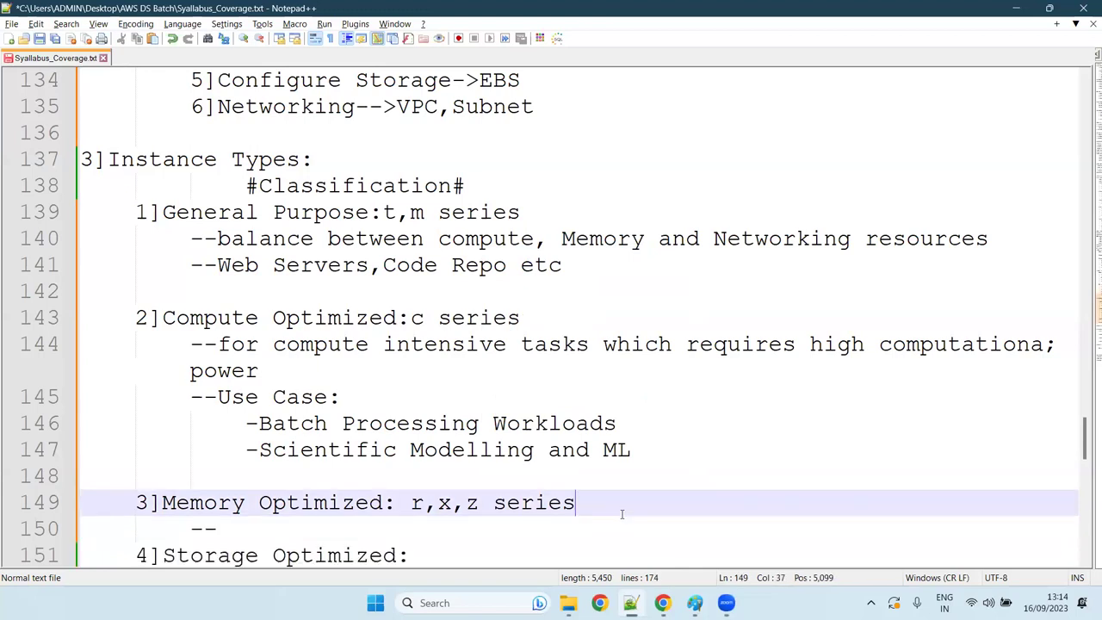
# Step: Write "for workloads that process large data in memory" after the "--" under Memory Optimized
pyautogui.press('Down')
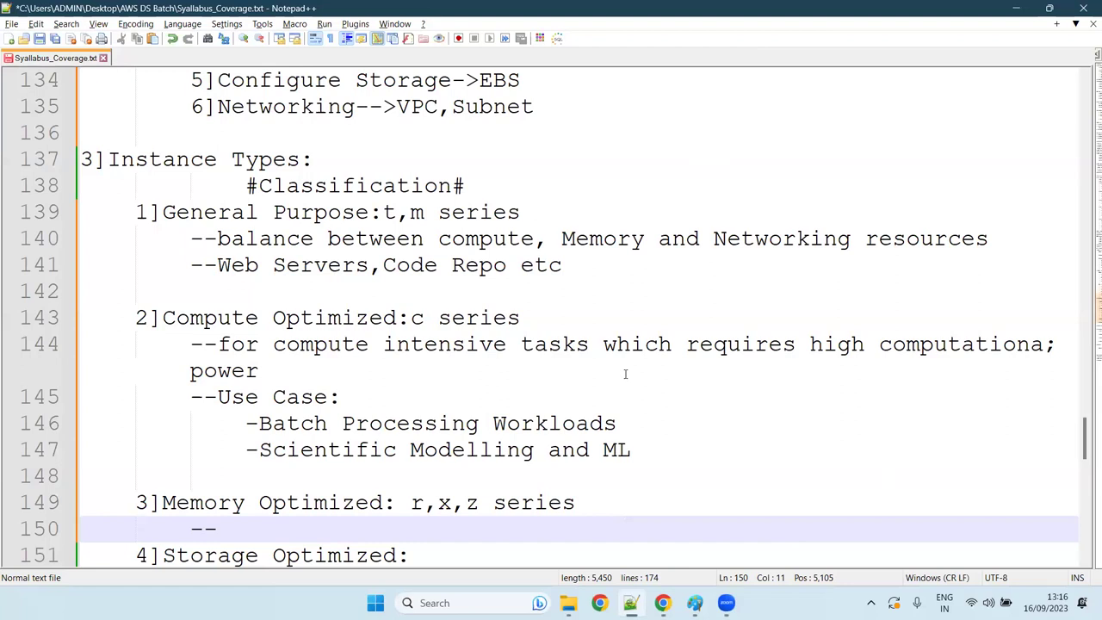
pyautogui.write('for workload')
pyautogui.press('BackSpace')
pyautogui.write('s th')
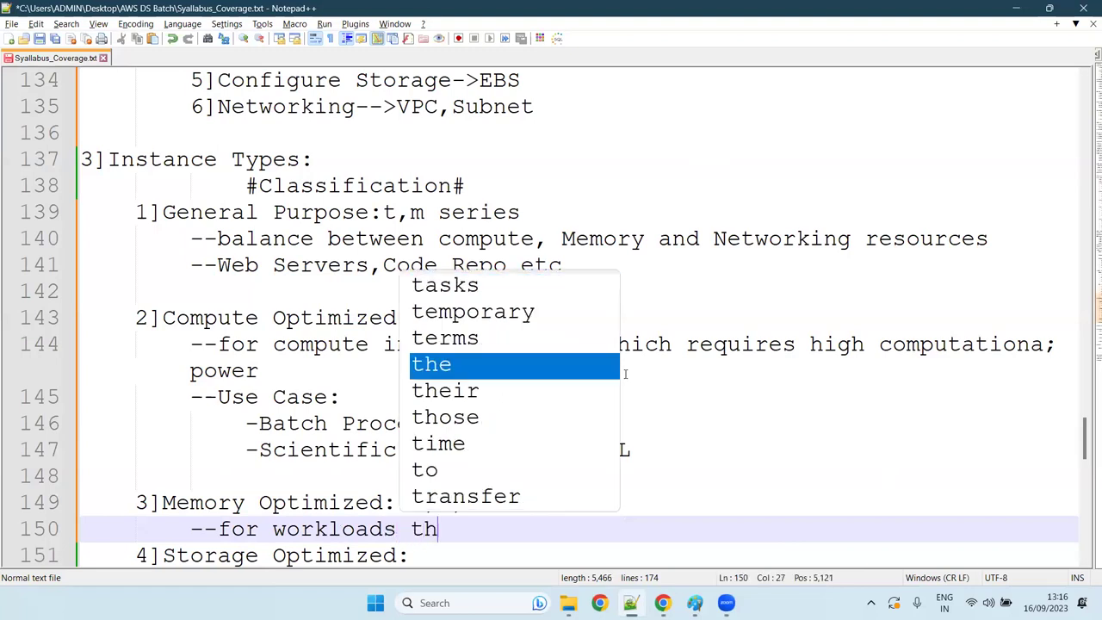
pyautogui.write('at ')
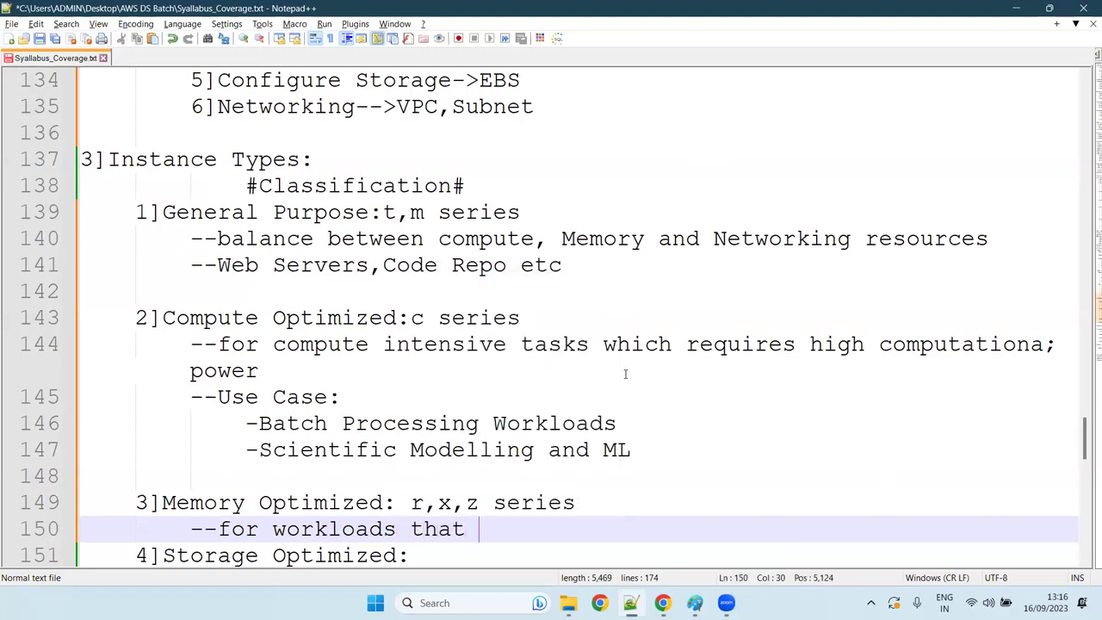
pyautogui.write('p')
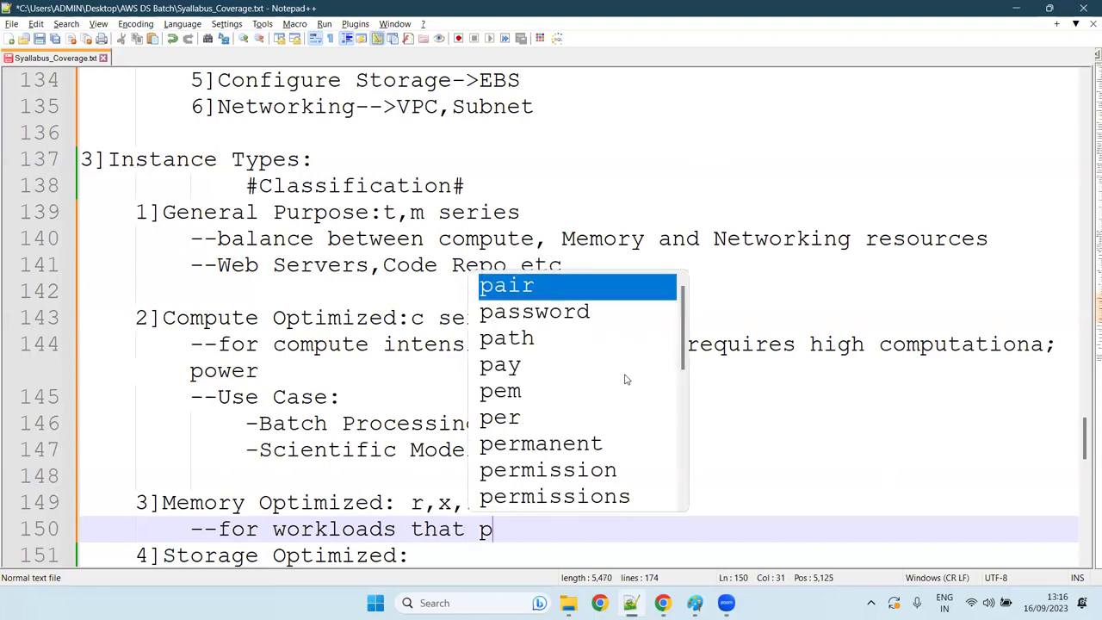
pyautogui.write('roc')
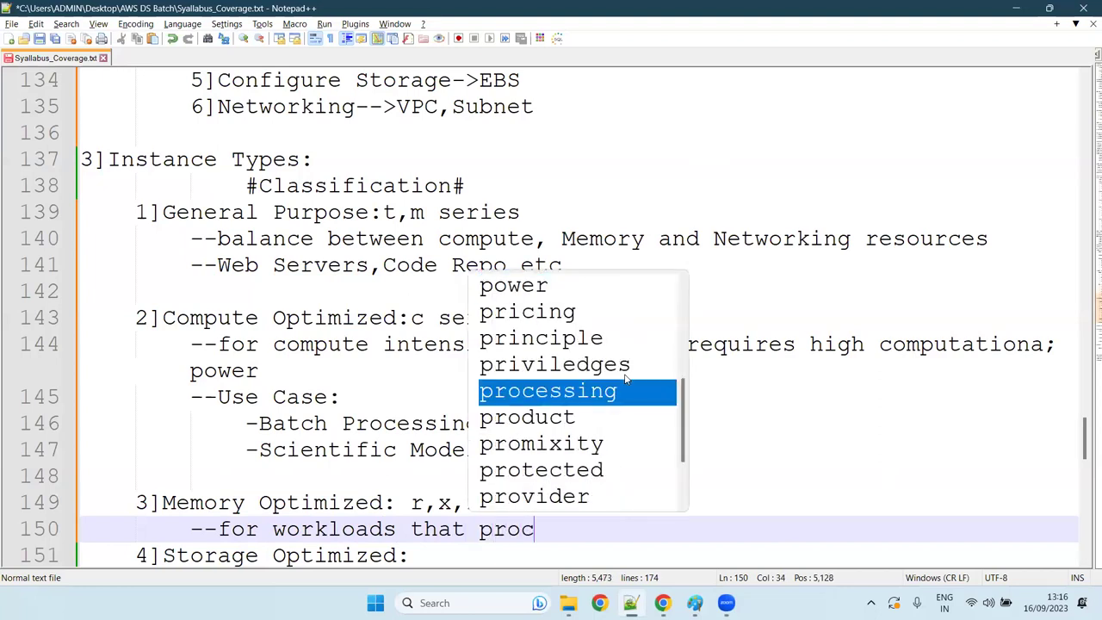
pyautogui.write('ess ')
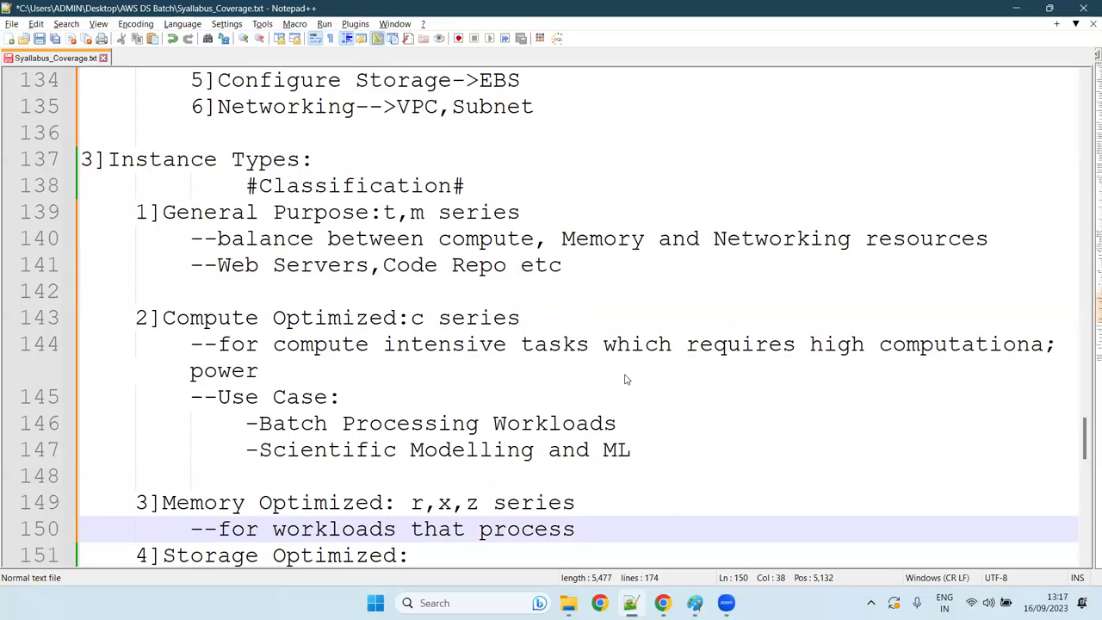
pyautogui.write('large data')
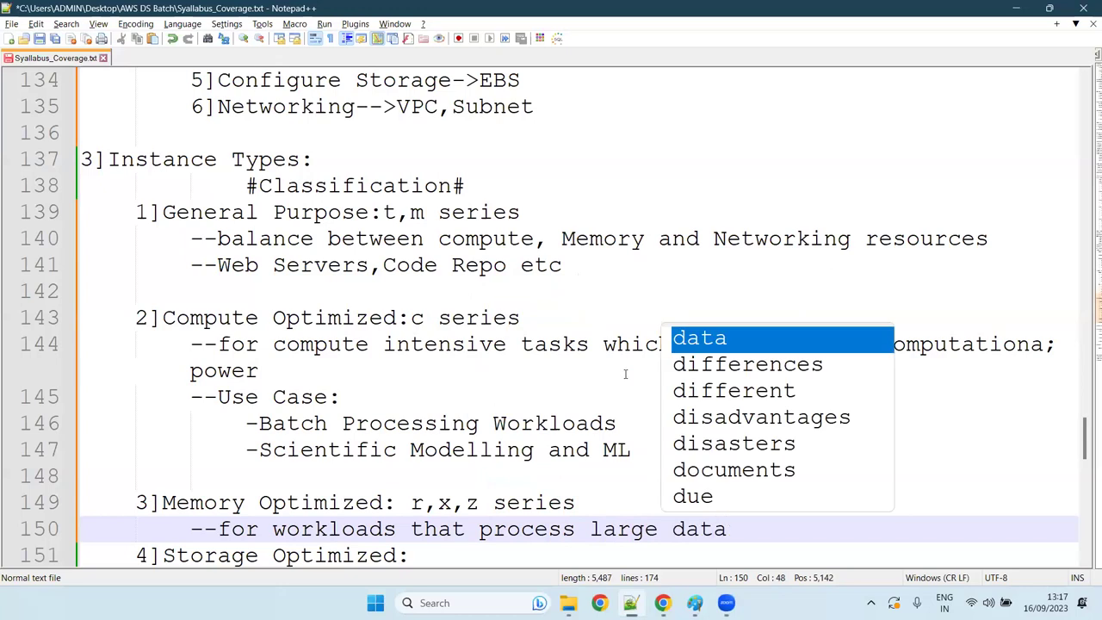
pyautogui.write(' in meme')
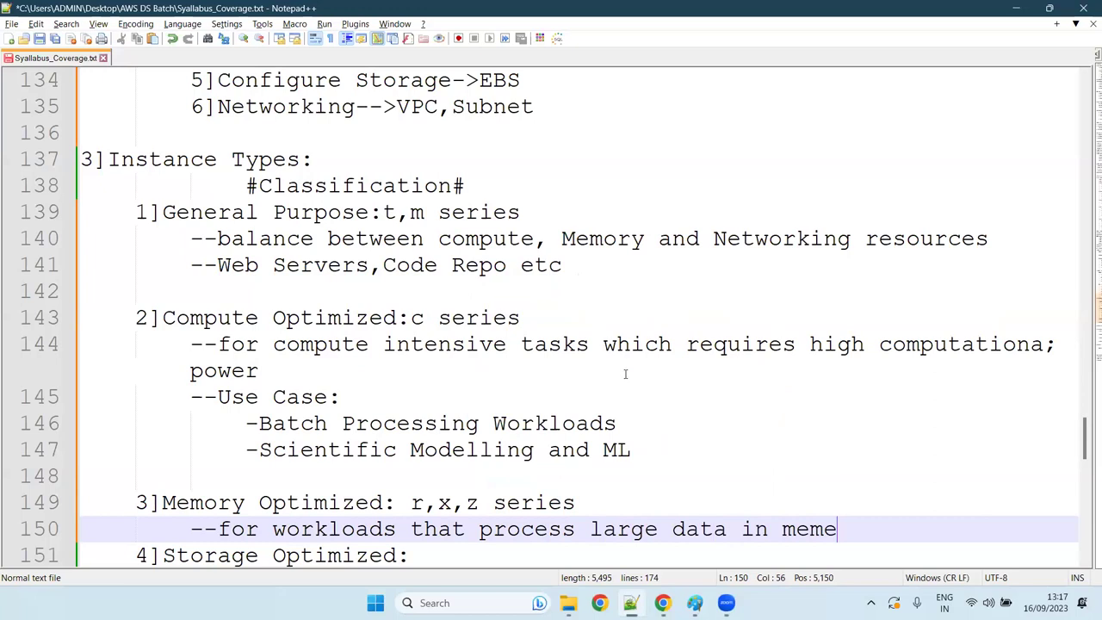
pyautogui.press('BackSpace')
pyautogui.write('ory')
# Step: Add the line "--Use Case: Real Time Streaming data" below the Memory Optimized description
pyautogui.press('Return')
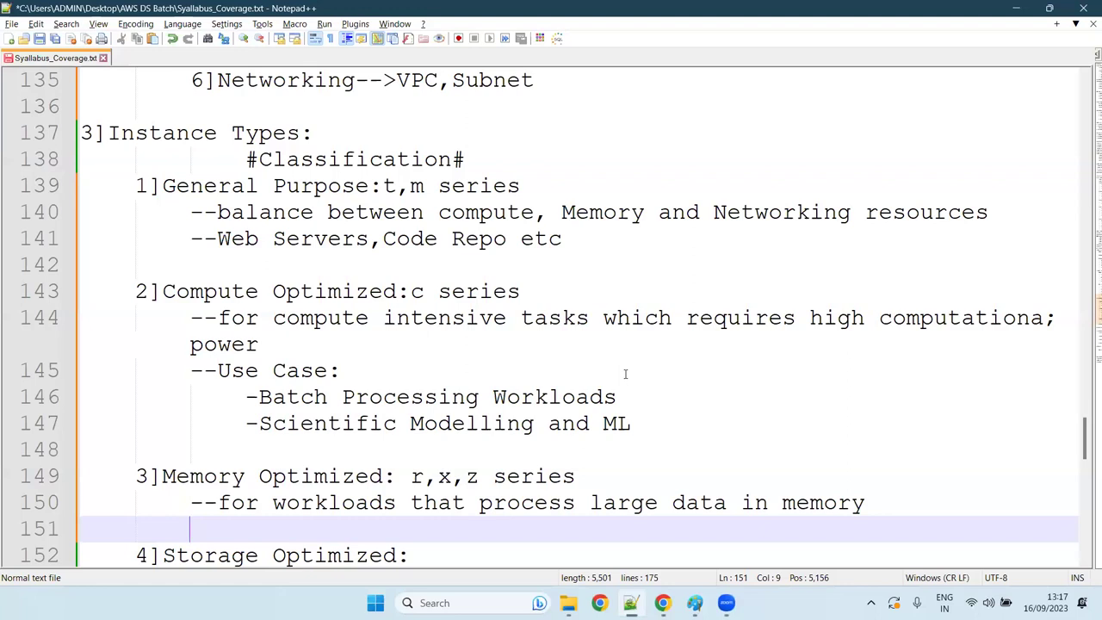
pyautogui.write('--')
pyautogui.write('cas')
pyautogui.press('BackSpace')
pyautogui.press('BackSpace')
pyautogui.press('BackSpace')
pyautogui.write('U')
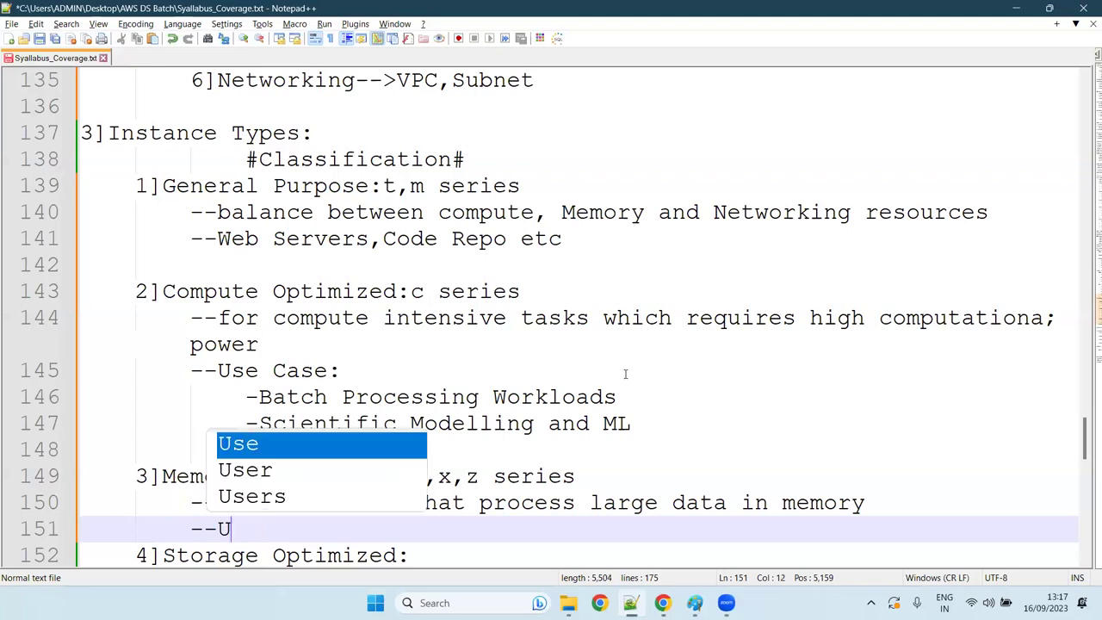
pyautogui.write('se Case')
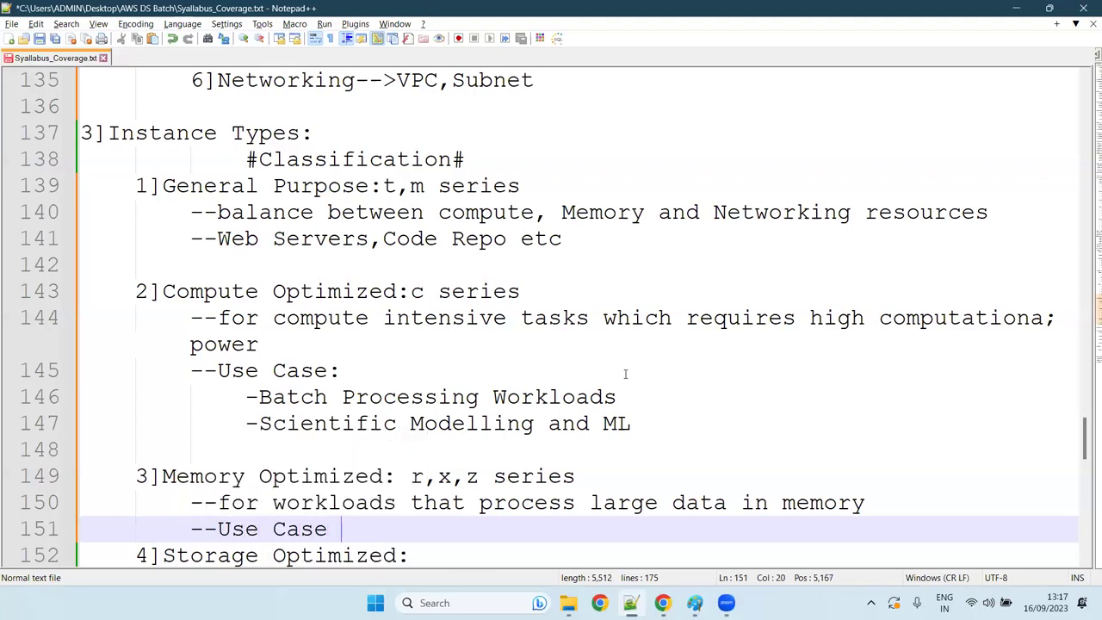
pyautogui.press('BackSpace')
pyautogui.write(': Real Time')
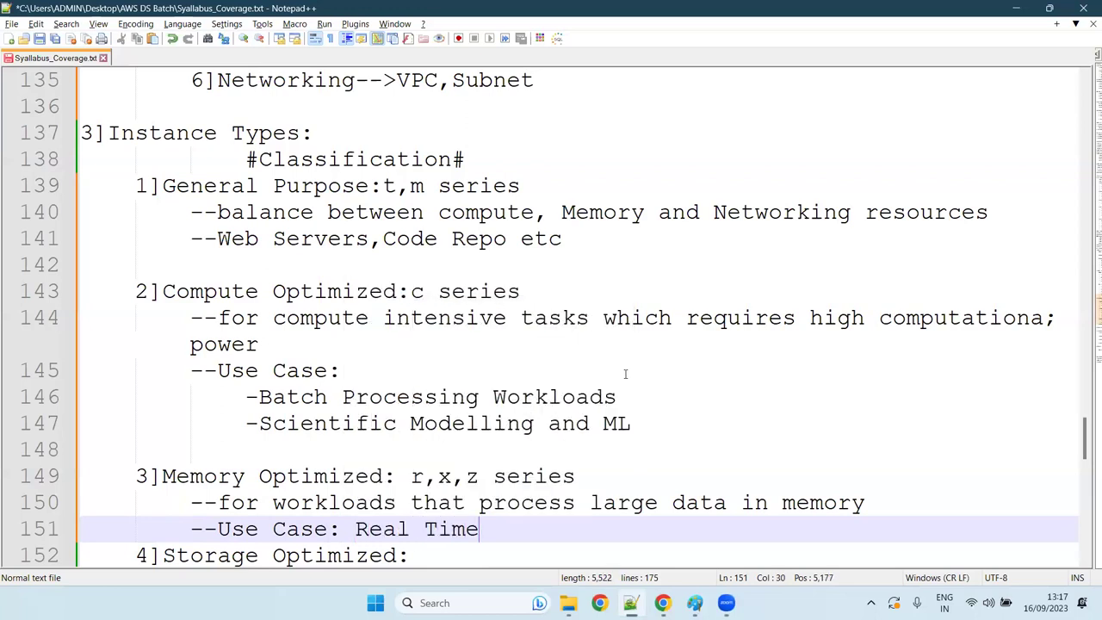
pyautogui.write(' Streaming ')
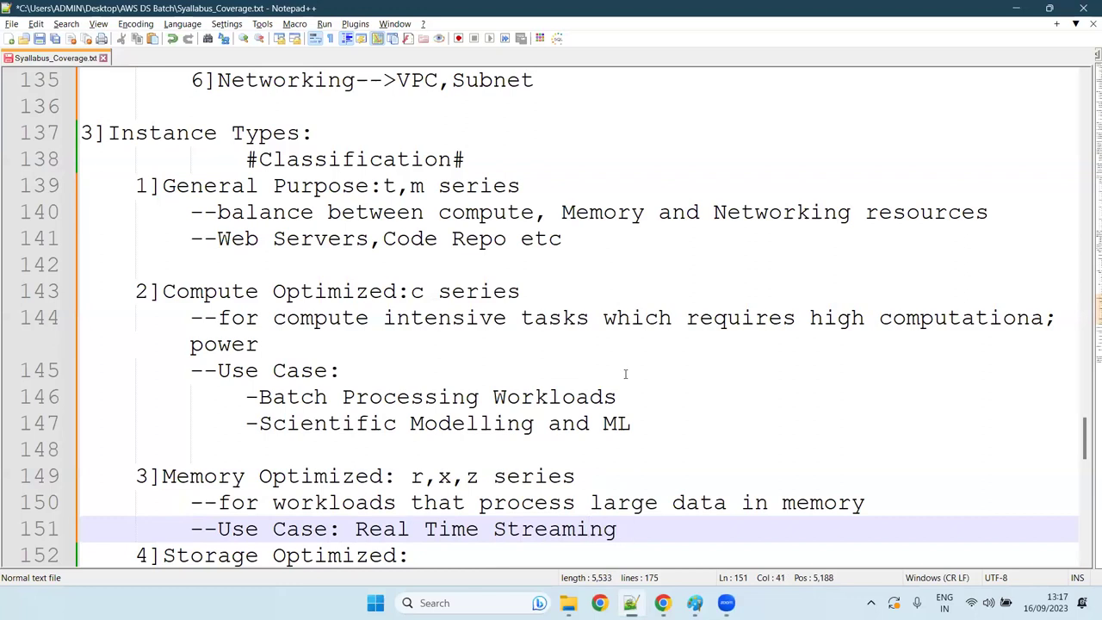
pyautogui.write('data')
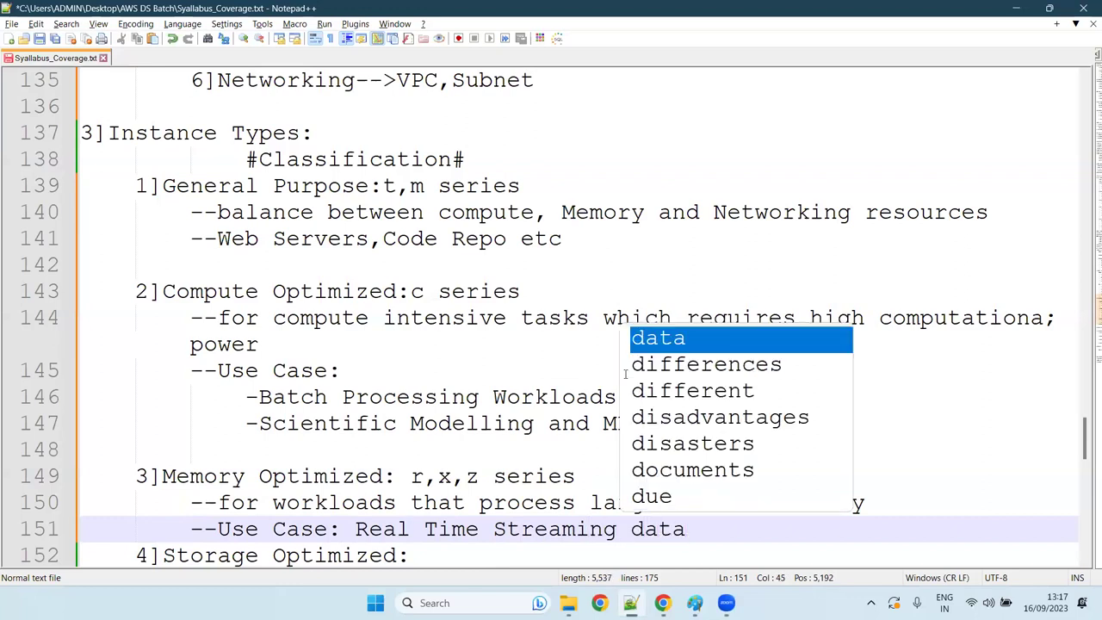
# Step: Append the example "(STock Market Data)" to the Memory Optimized use case, with "Market" capitalized correctly
pyautogui.write('(')
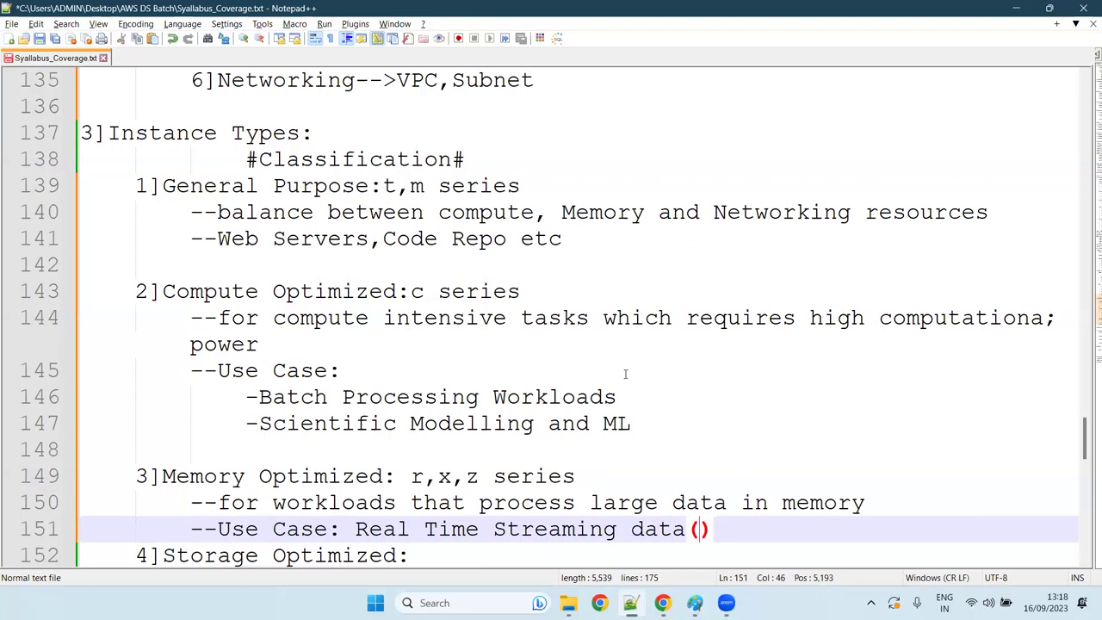
pyautogui.write('STock ')
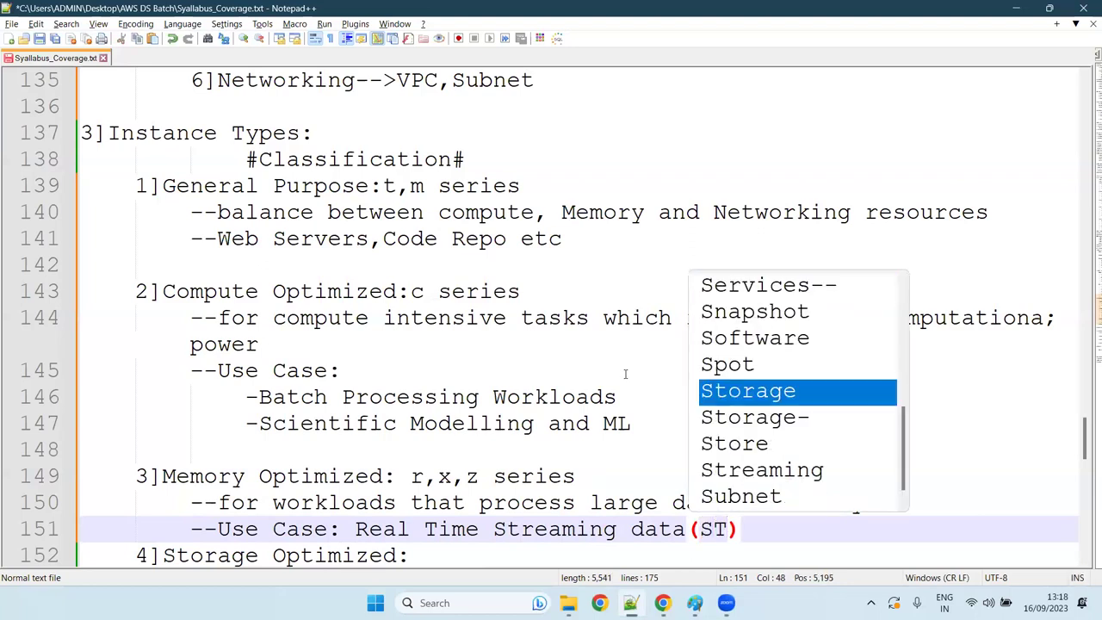
pyautogui.write('MArket')
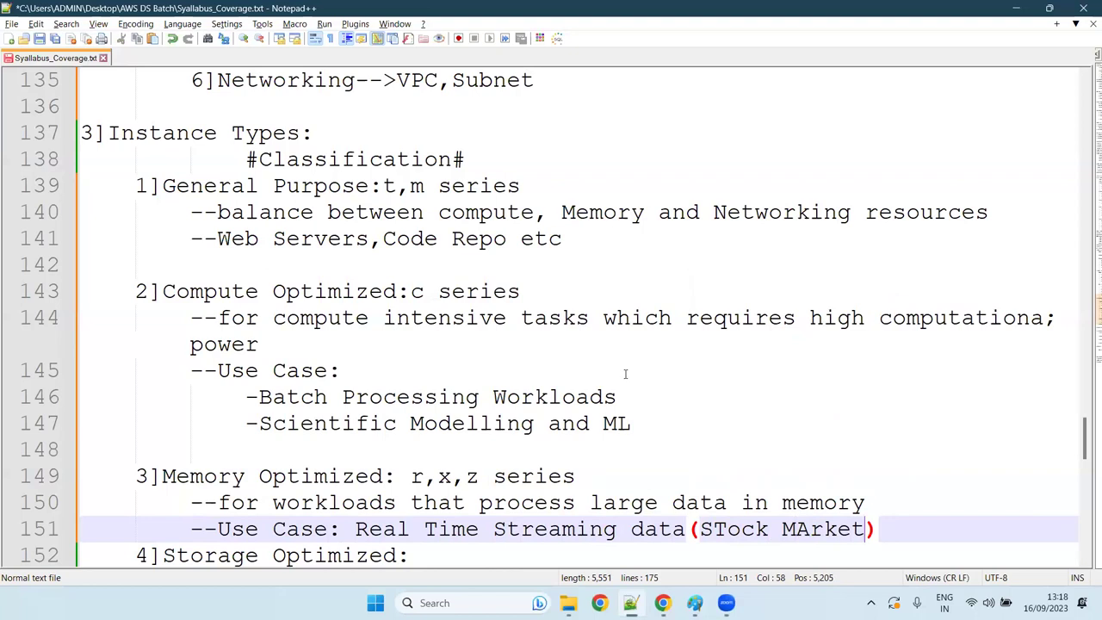
pyautogui.press('Left')
pyautogui.press('Left')
pyautogui.press('Left')
pyautogui.press('Left')
pyautogui.press('Left')
pyautogui.press('BackSpace')
pyautogui.write('a')
pyautogui.press('Right')
pyautogui.press('Right')
pyautogui.press('Right')
pyautogui.press('Right')
pyautogui.write('Data')
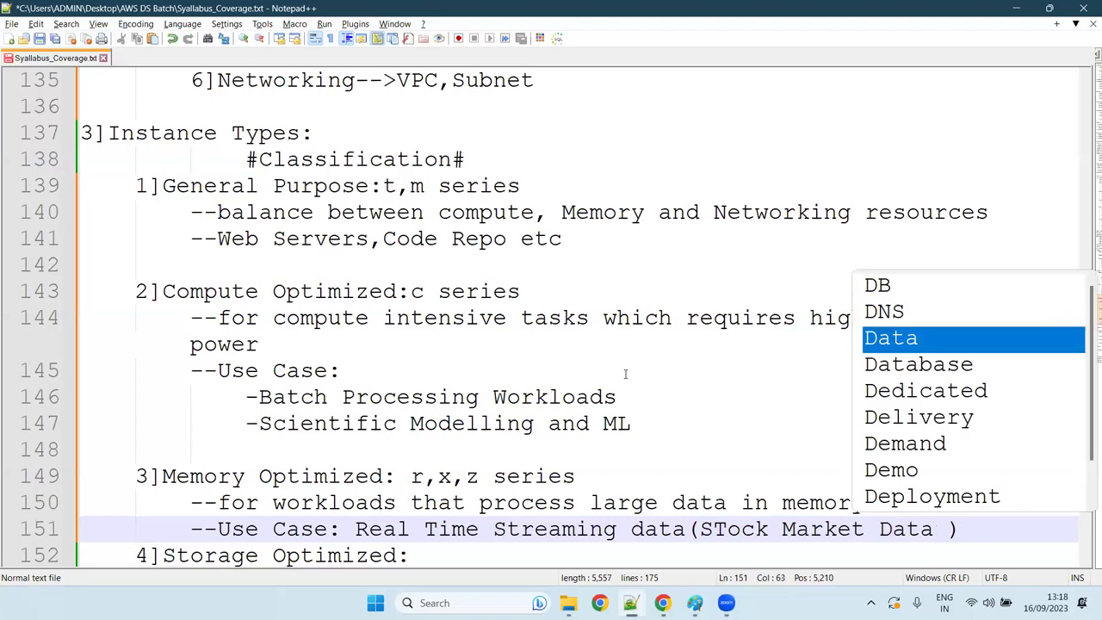
pyautogui.press('Escape')
pyautogui.press('Delete')
pyautogui.press('Right')
# Step: Insert a blank line above "4]Storage Optimized:" and start an indented "--" line beneath that heading
pyautogui.press('Return')
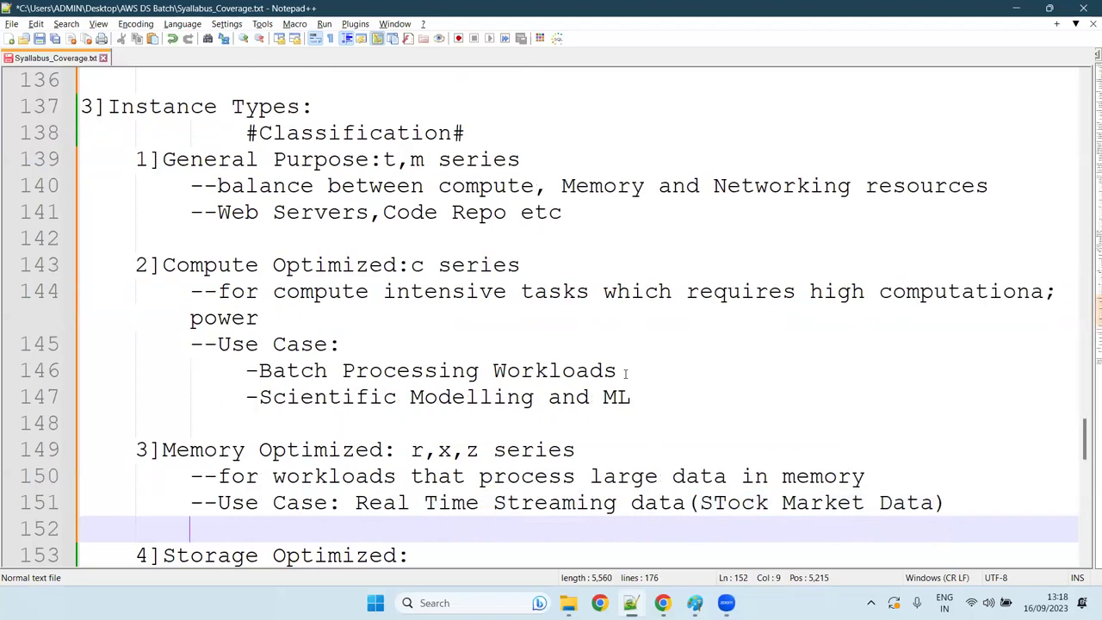
pyautogui.press('Down')
pyautogui.press('Down')
pyautogui.press('Tab')
pyautogui.write('--')
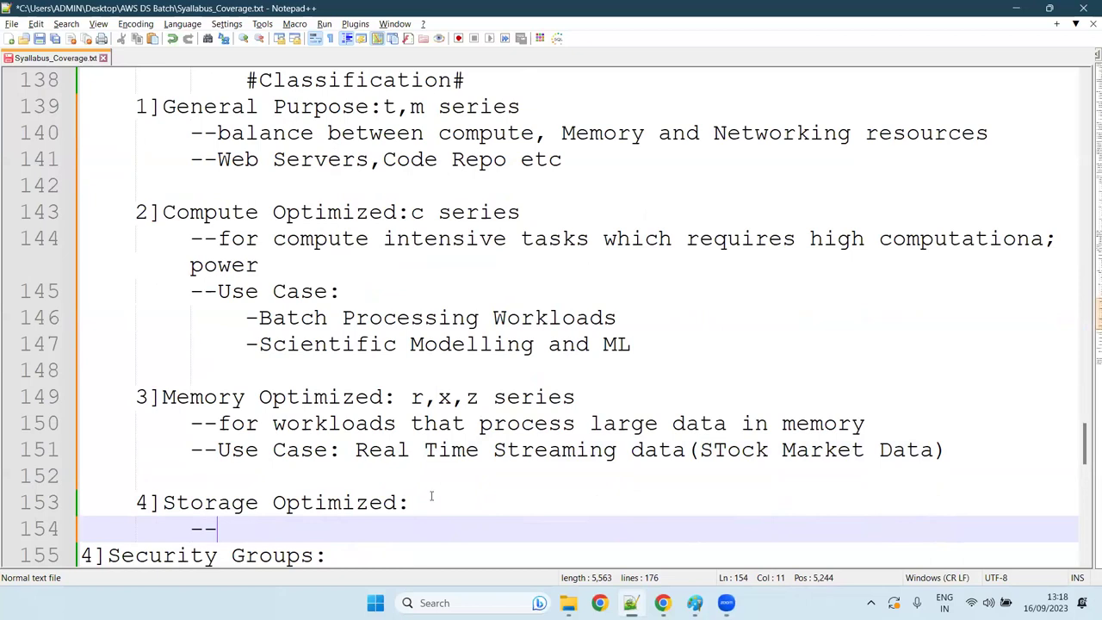
# Step: Add "i,d,h series" after the "4]Storage Optimized:" heading text
pyautogui.click(412, 503)
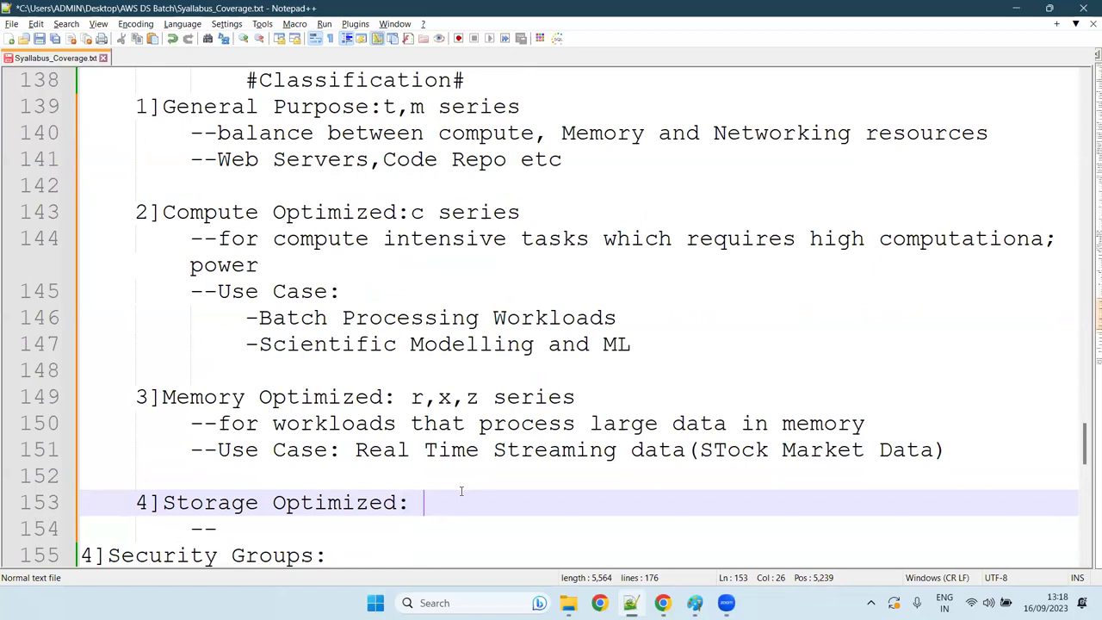
pyautogui.write('i,d,h series')
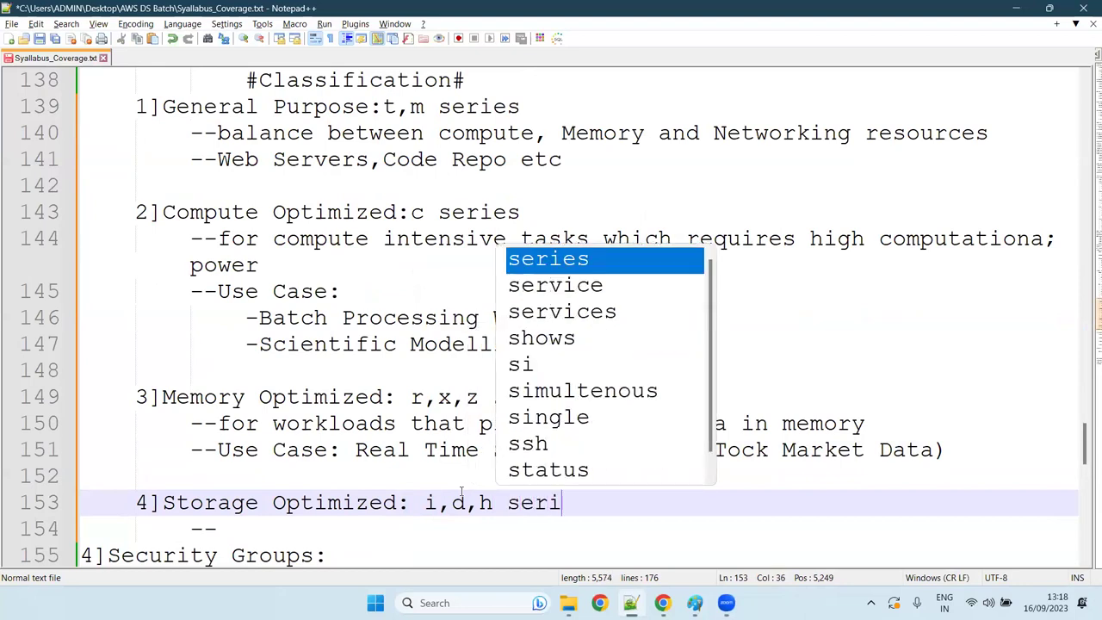
pyautogui.press('Escape')
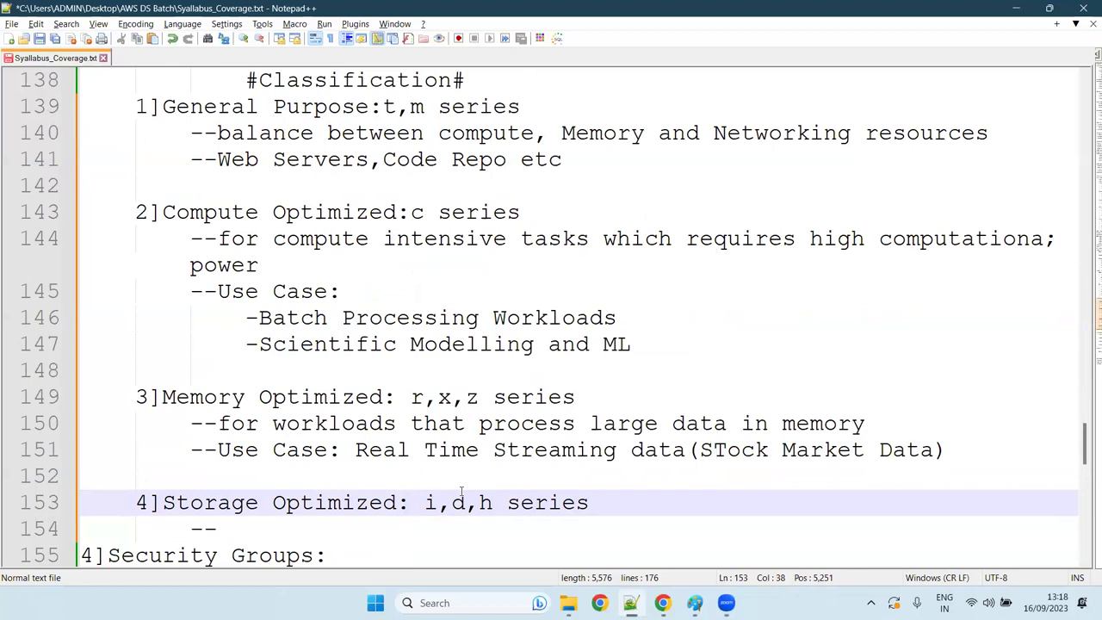
# Step: Complete the "--" line under the Storage Optimized heading with "Data Warehousing Application"
pyautogui.press('Down')
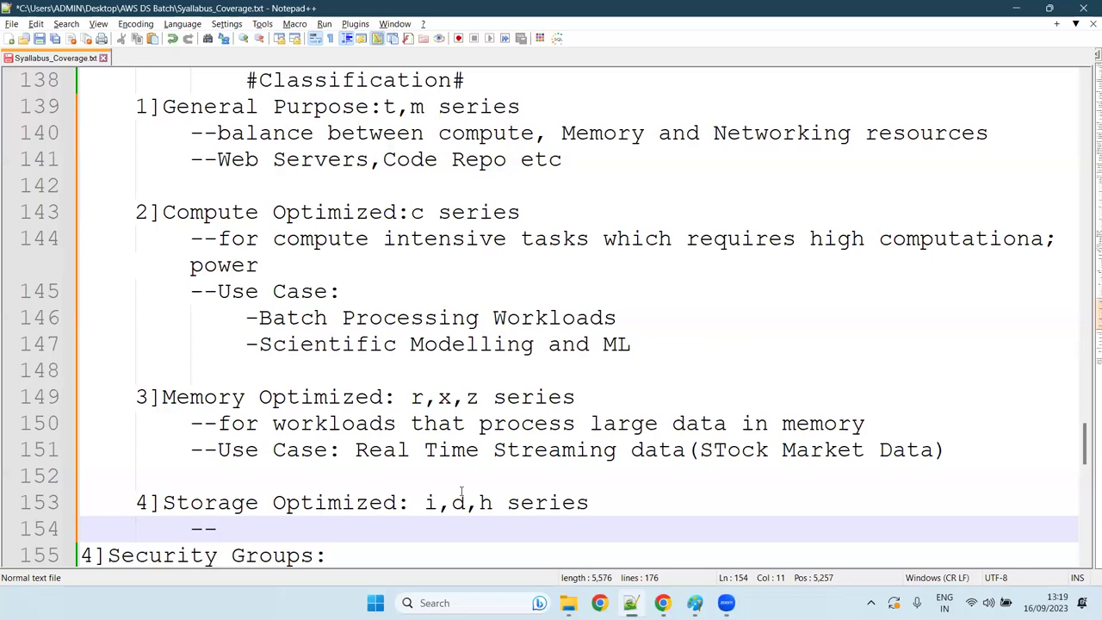
pyautogui.write('Data Warehousing ')
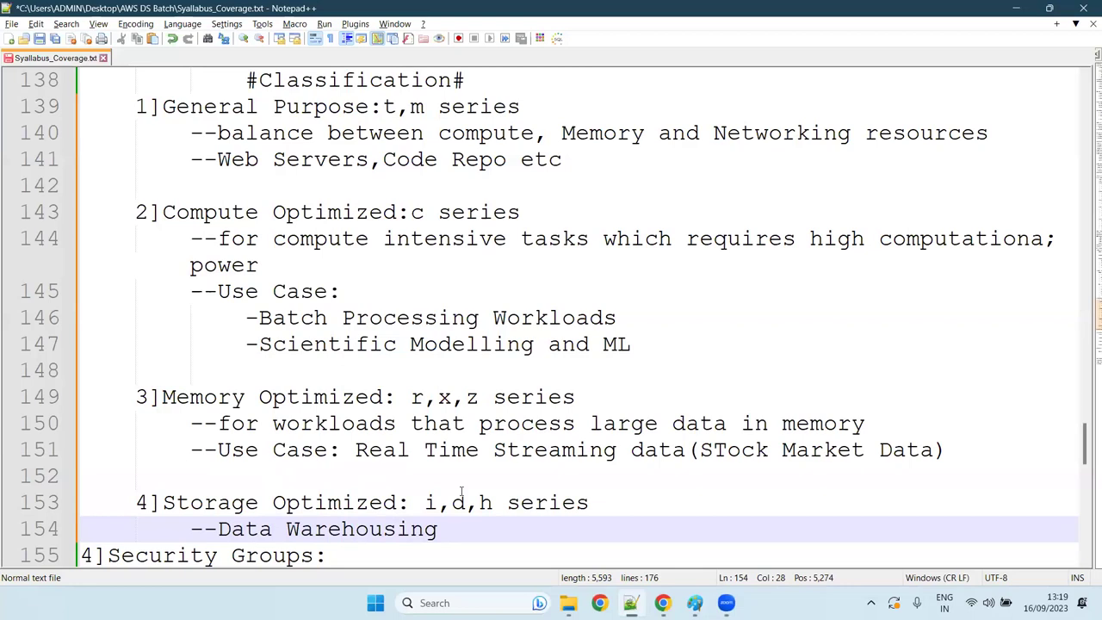
pyautogui.write('App')
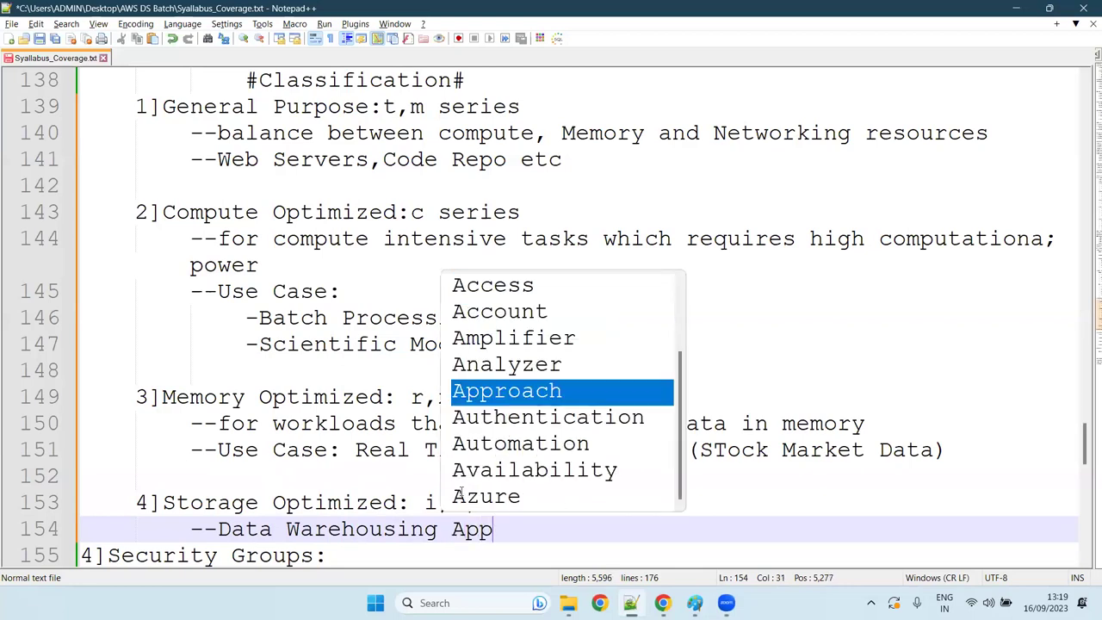
pyautogui.write('lication')
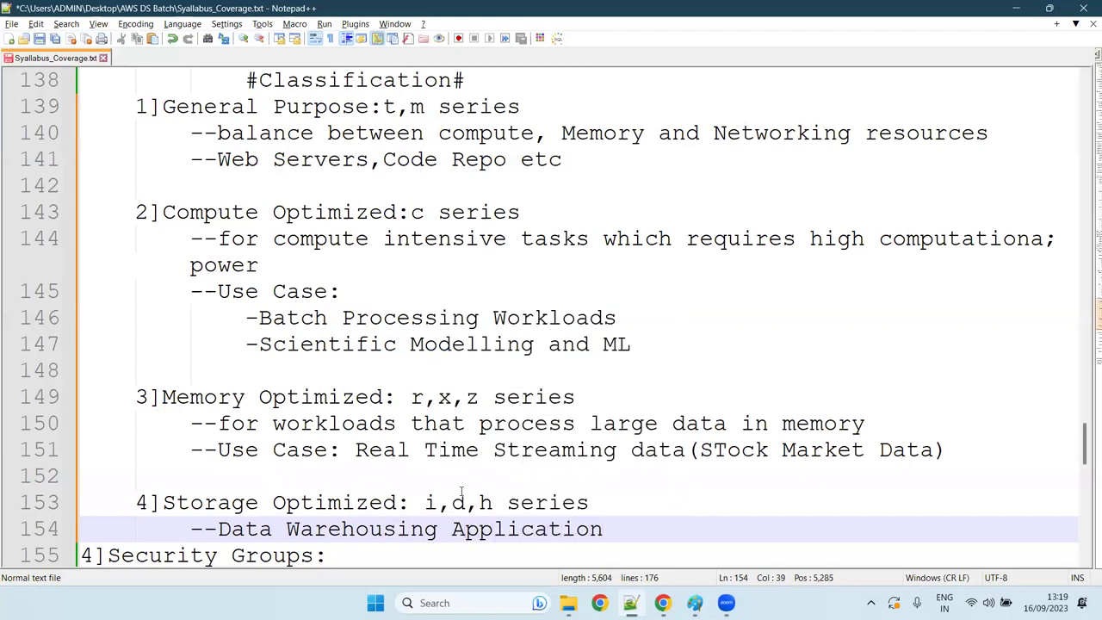
# Step: Insert "Use Case: " before "Data Warehousing Application" in the Storage Optimized entry
pyautogui.press('Left')
pyautogui.press('Left')
pyautogui.press('Left')
pyautogui.press('Left')
pyautogui.press('Left')
pyautogui.press('Left')
pyautogui.press('Left')
pyautogui.press('Left')
pyautogui.press('Left')
pyautogui.press('Left')
pyautogui.press('Left')
pyautogui.press('Left')
pyautogui.press('Left')
pyautogui.press('Left')
pyautogui.press('Left')
pyautogui.press('Left')
pyautogui.press('Left')
pyautogui.press('Left')
pyautogui.press('Left')
pyautogui.press('Left')
pyautogui.press('Right')
pyautogui.press('BackSpace')
pyautogui.write('Use ')
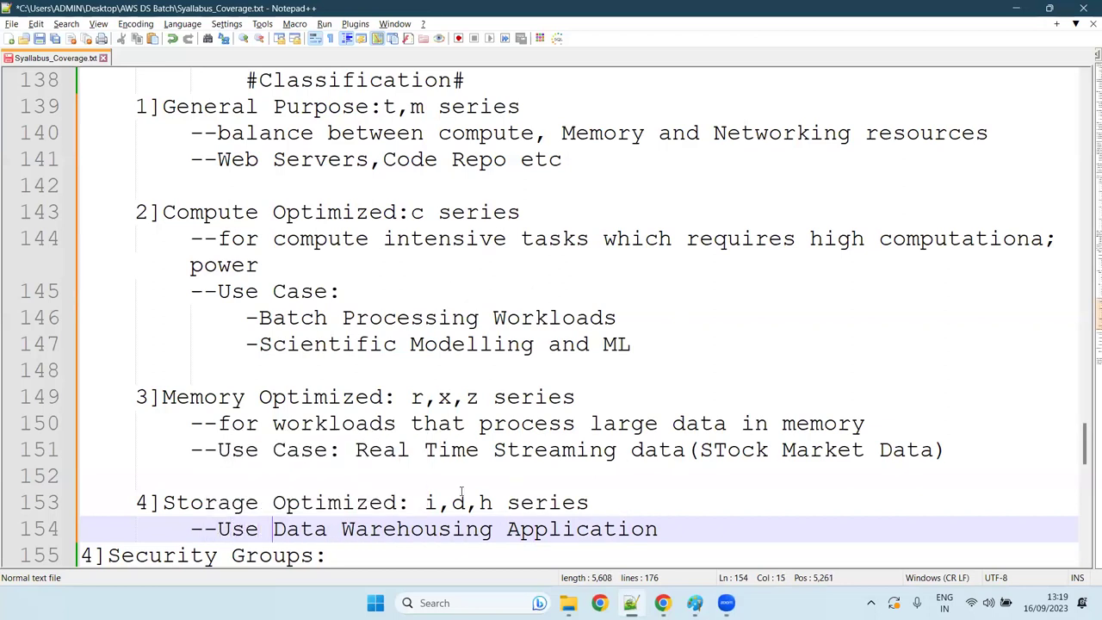
pyautogui.write('Case')
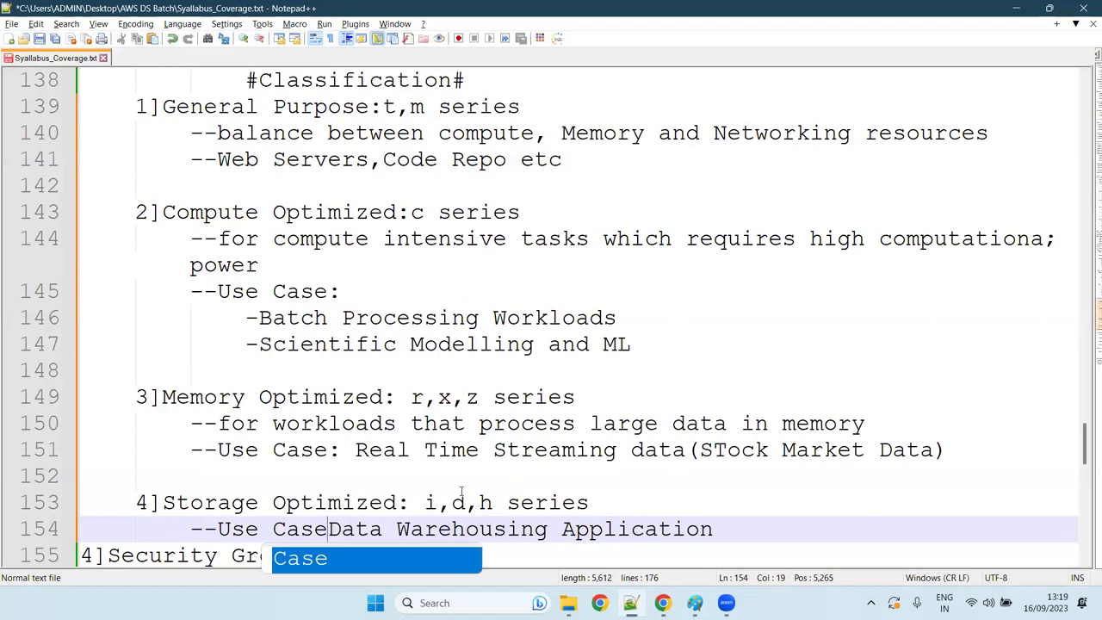
pyautogui.write(':')
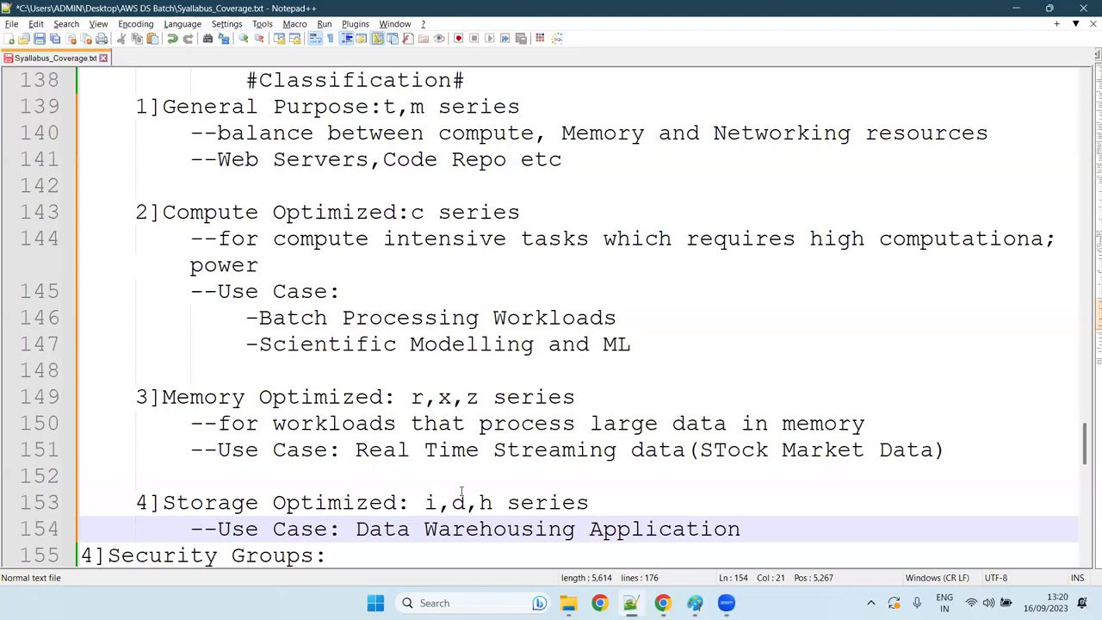
# Step: Insert the indented line "--disk storage which provides better hardware configuration leading to better I/O operation" directly below the Storage Optimized heading
pyautogui.click(629, 502)
pyautogui.press('Return')
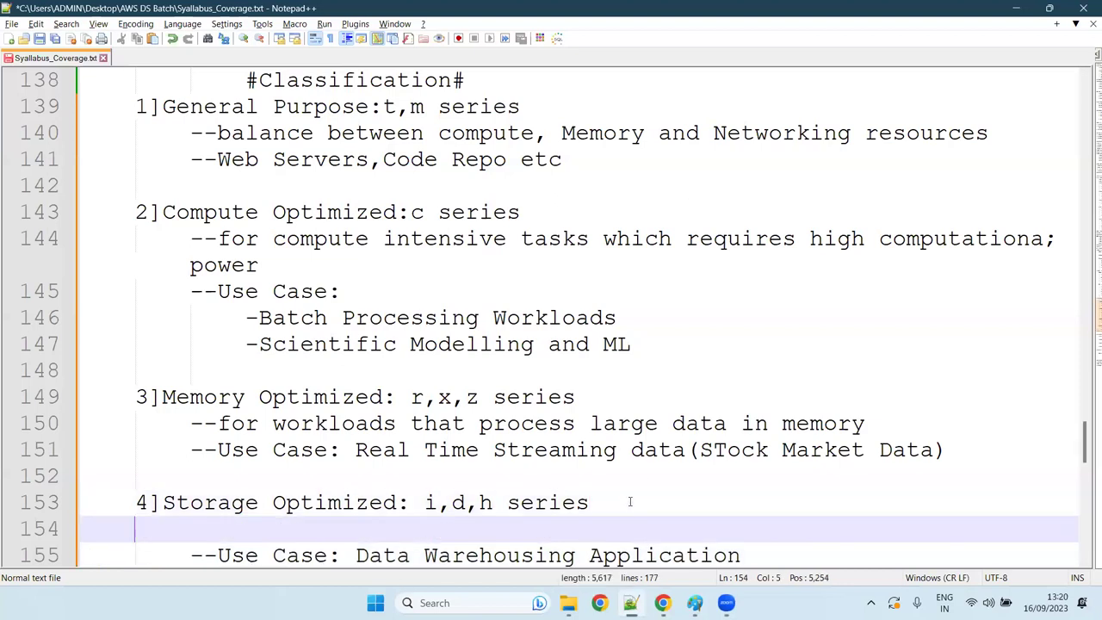
pyautogui.press('Tab')
pyautogui.write('--du')
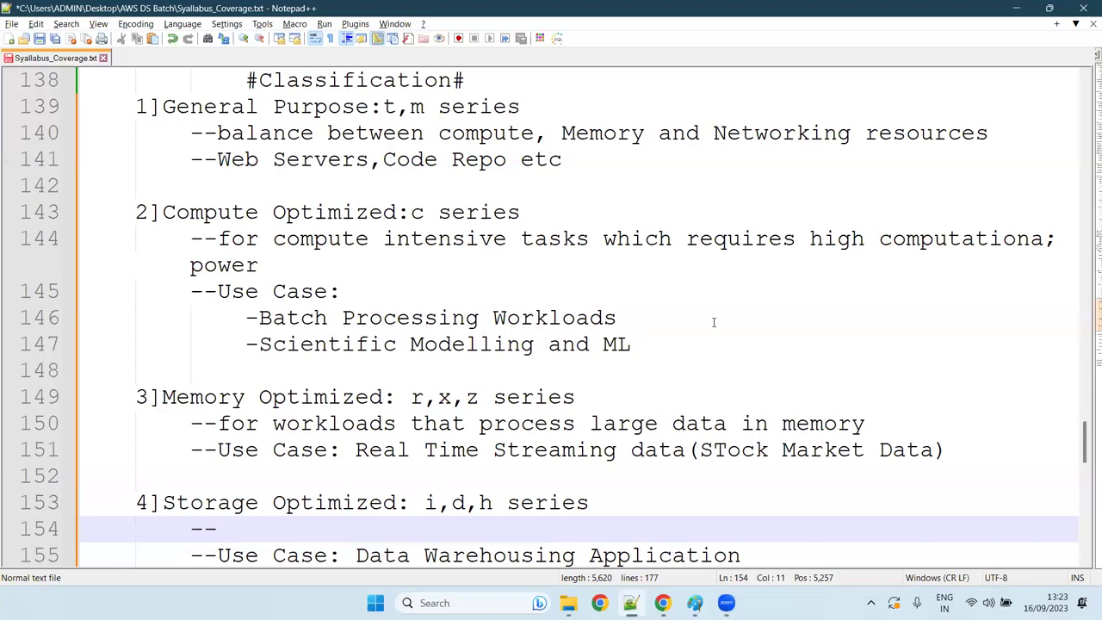
pyautogui.write('du')
pyautogui.press('BackSpace')
pyautogui.write('isk sto')
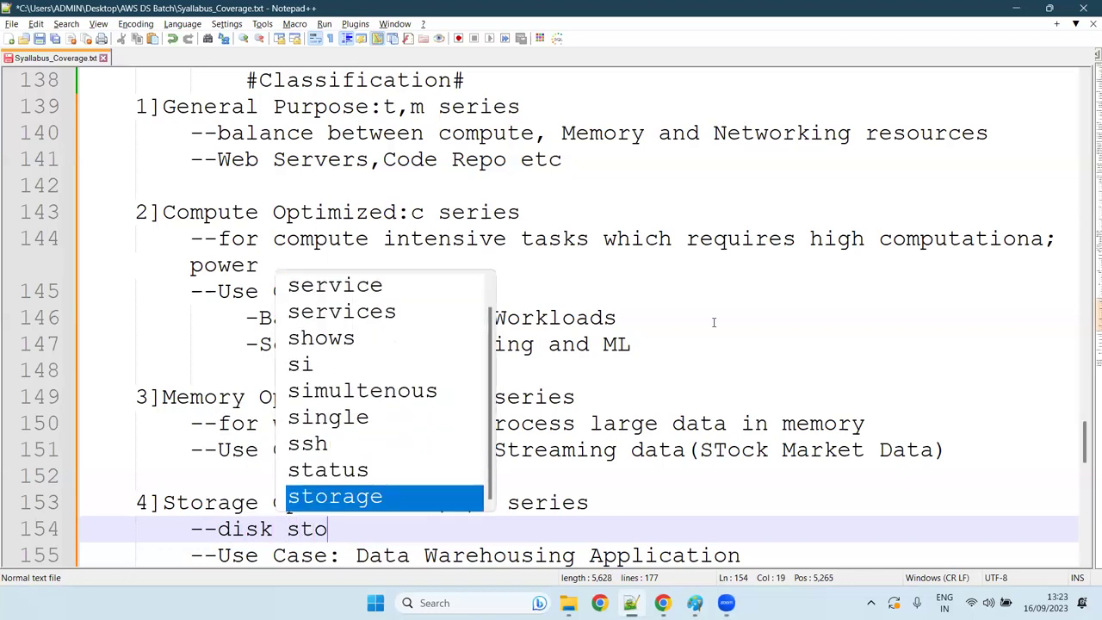
pyautogui.write('rage which')
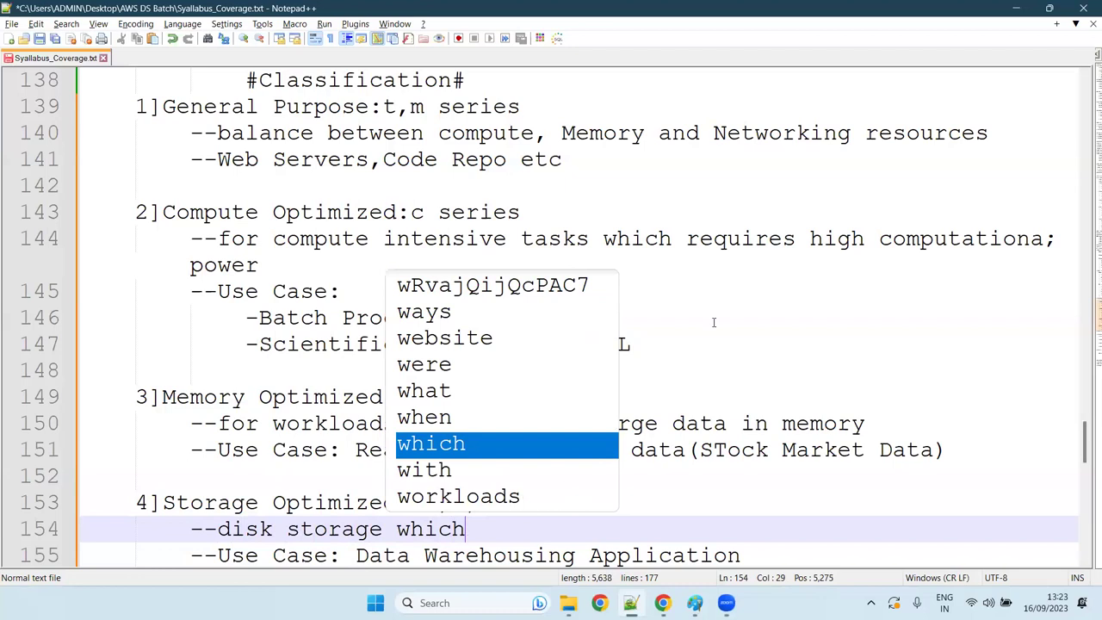
pyautogui.write(' provide')
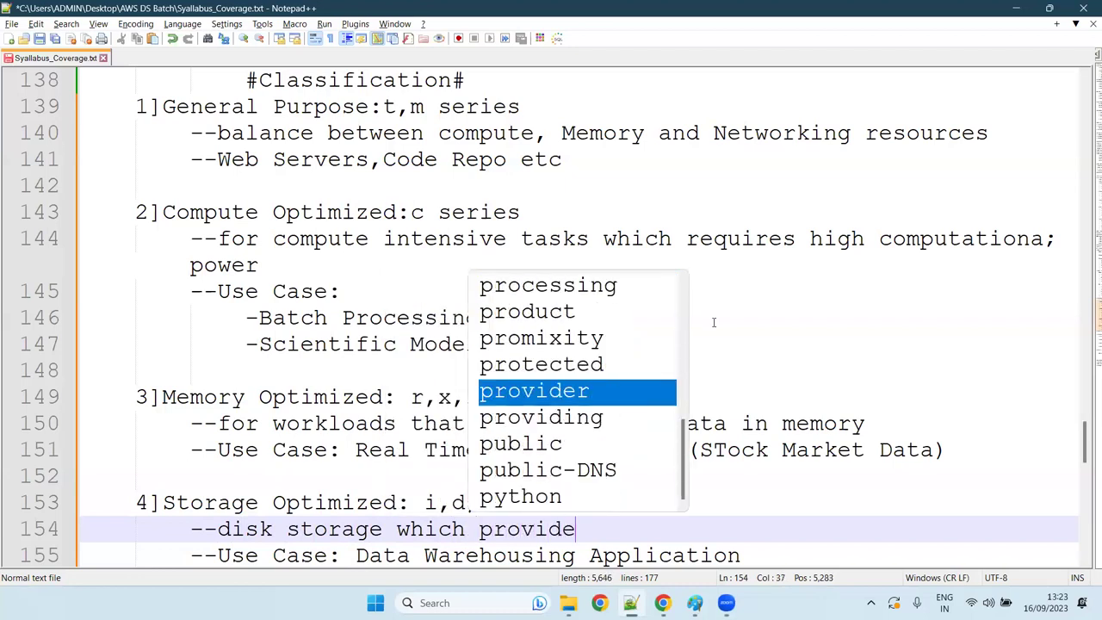
pyautogui.write('s better ')
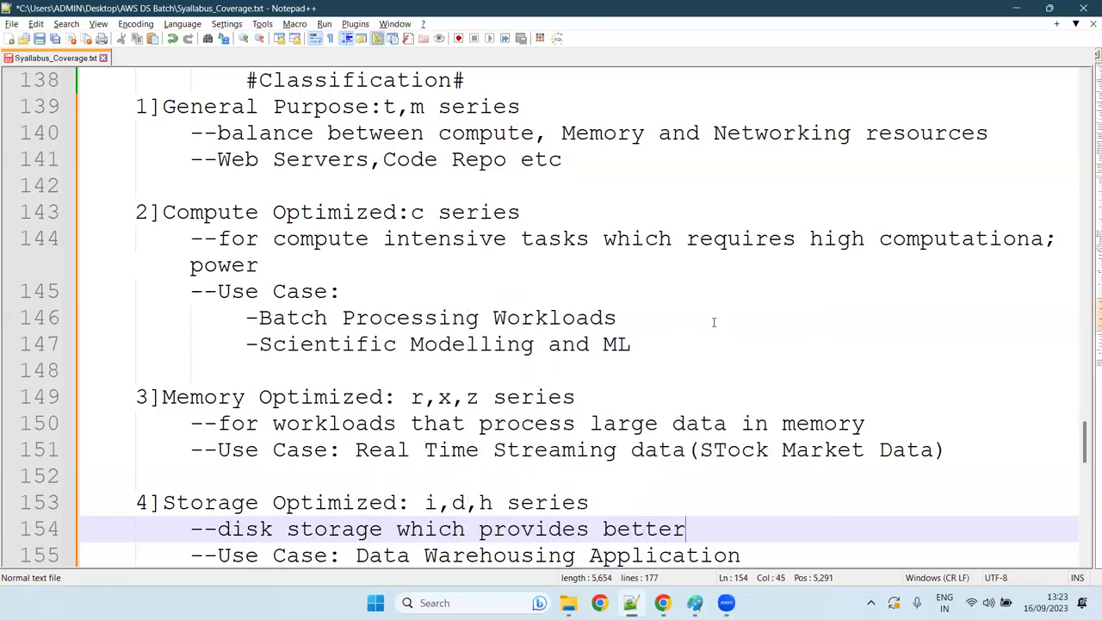
pyautogui.write('hardware con')
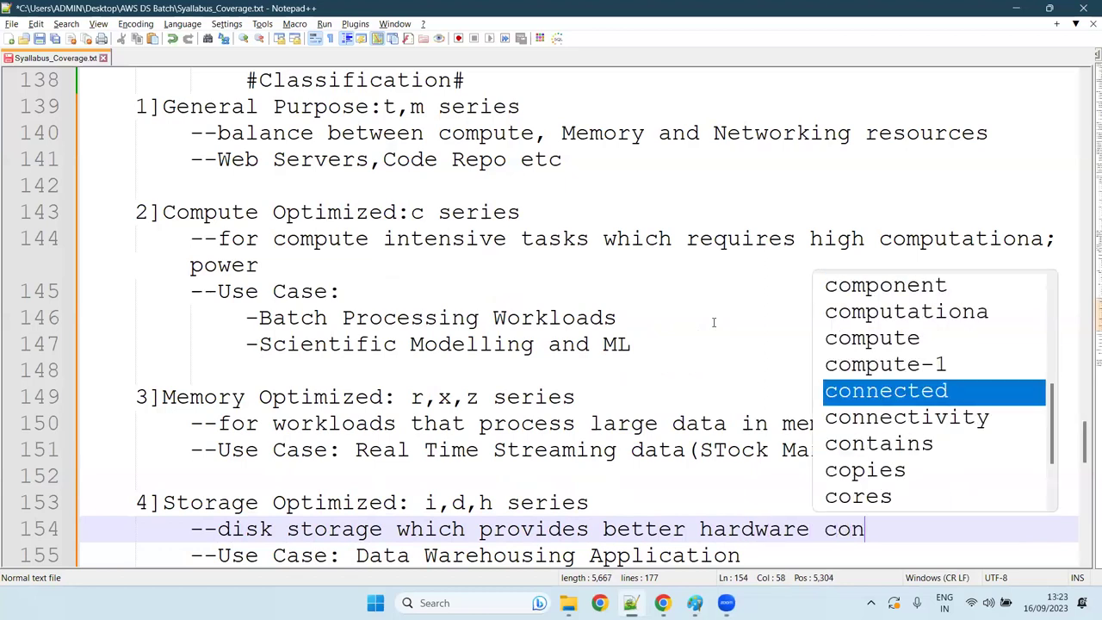
pyautogui.write('figuration leading to ')
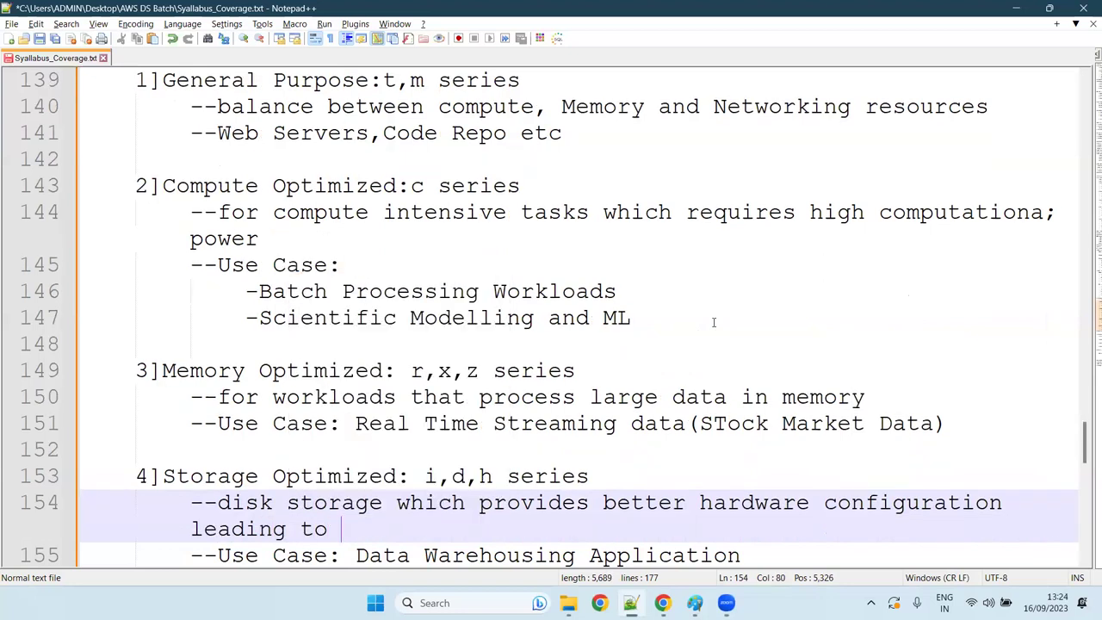
pyautogui.write('better I/O operation')
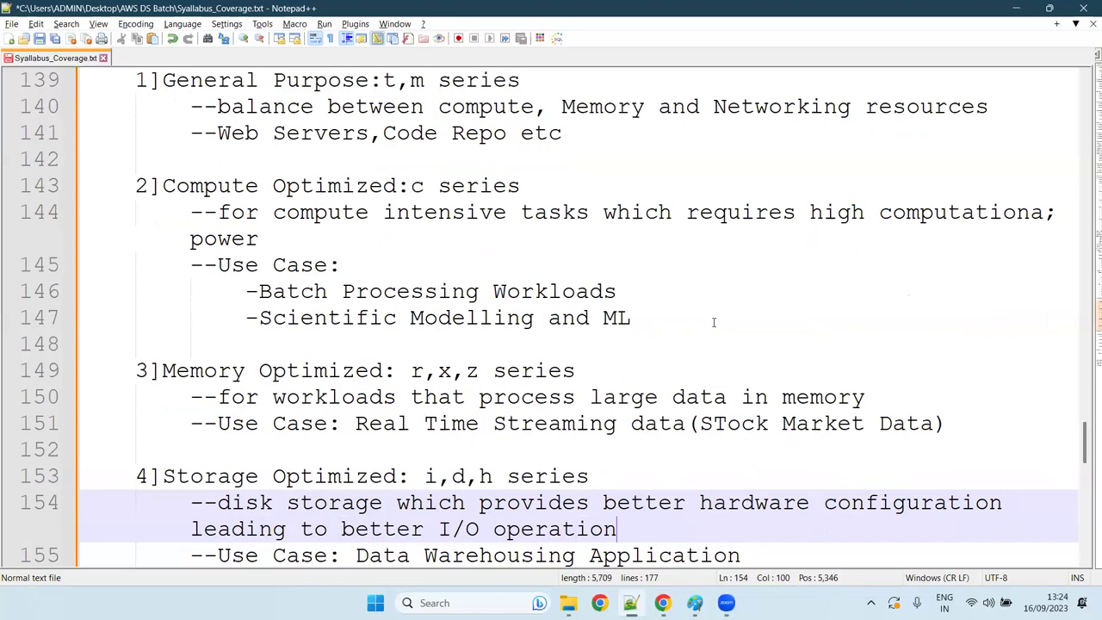
# Step: Add "RDBMS" as a second Storage Optimized use case on a new line, aligned under "Data Warehousing Application"
pyautogui.press('Down')
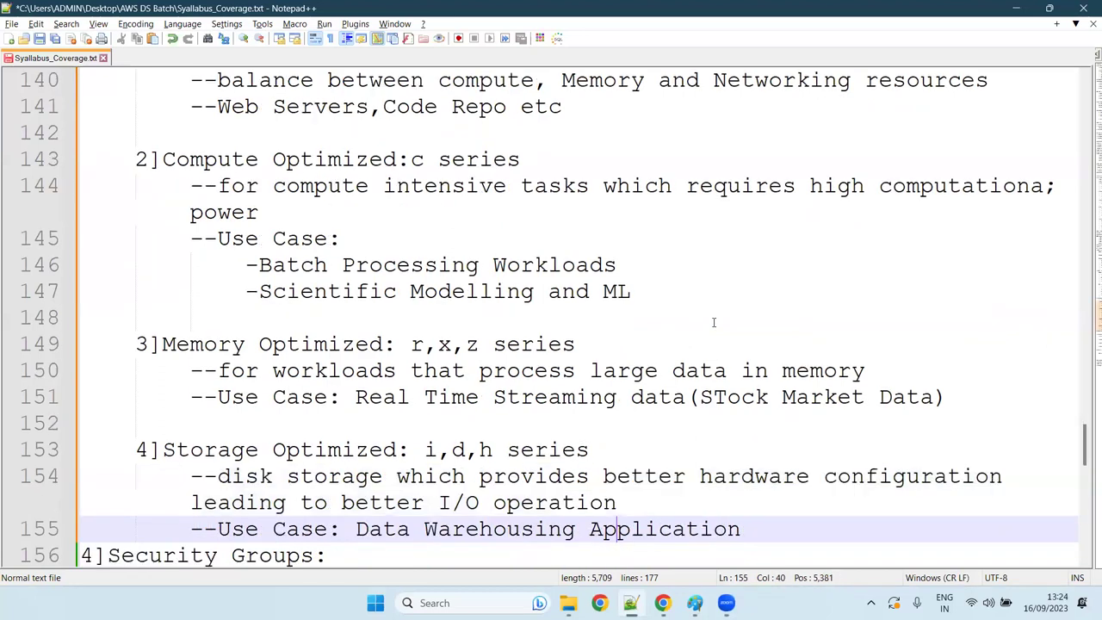
pyautogui.press('Right')
pyautogui.press('Right')
pyautogui.press('Right')
pyautogui.press('Right')
pyautogui.press('Right')
pyautogui.press('Right')
pyautogui.press('Right')
pyautogui.press('Right')
pyautogui.press('Right')
pyautogui.press('Right')
pyautogui.press('Left')
pyautogui.press('Return')
pyautogui.press('Tab')
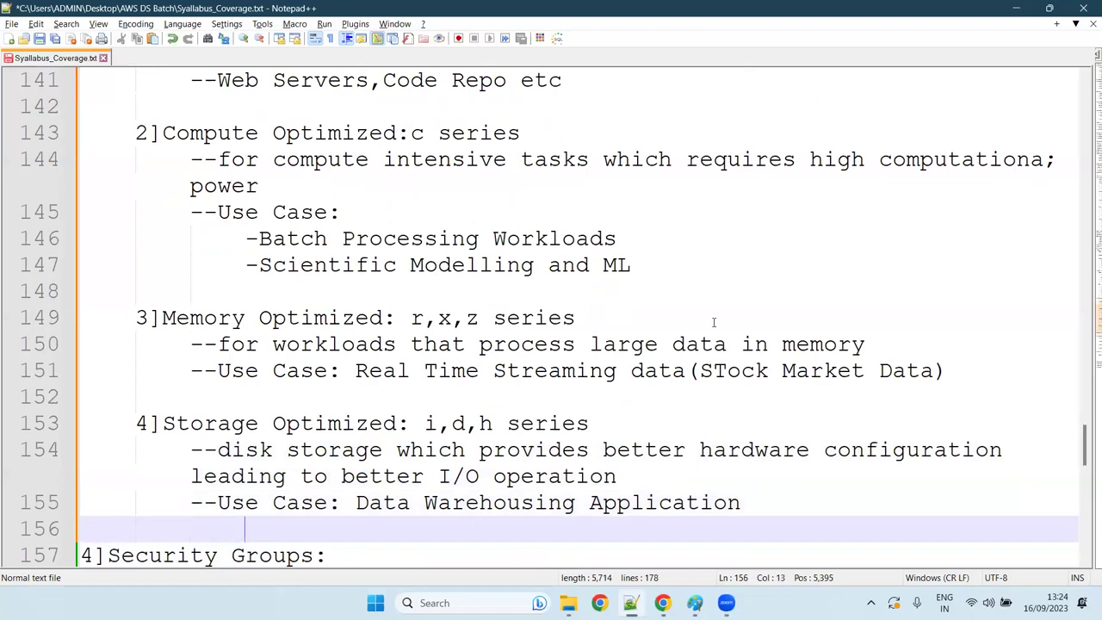
pyautogui.press('Tab')
pyautogui.press('Tab')
pyautogui.write('RDBMS')
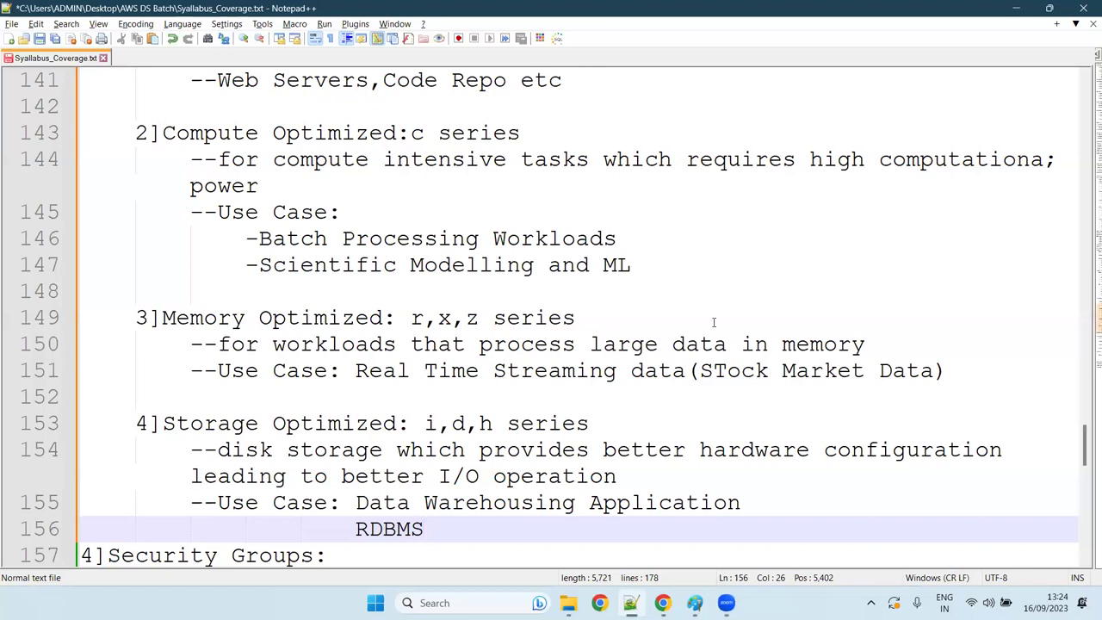
pyautogui.scroll(-1, 714, 322)
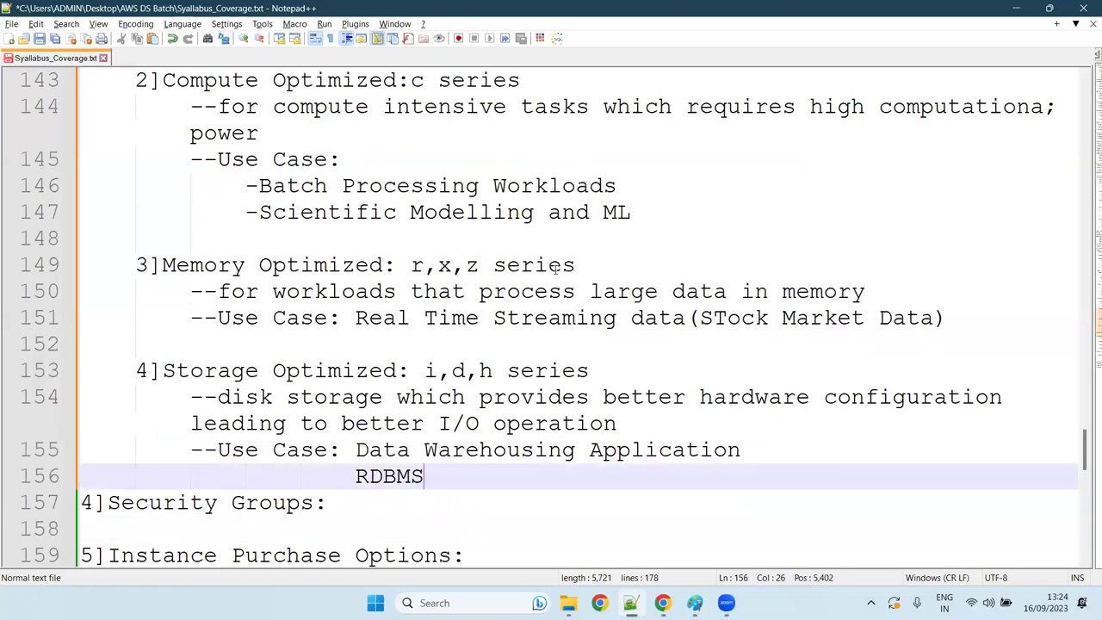
pyautogui.scroll(10, 172, 155)
pyautogui.scroll(-10, 207, 155)
pyautogui.press('Return')
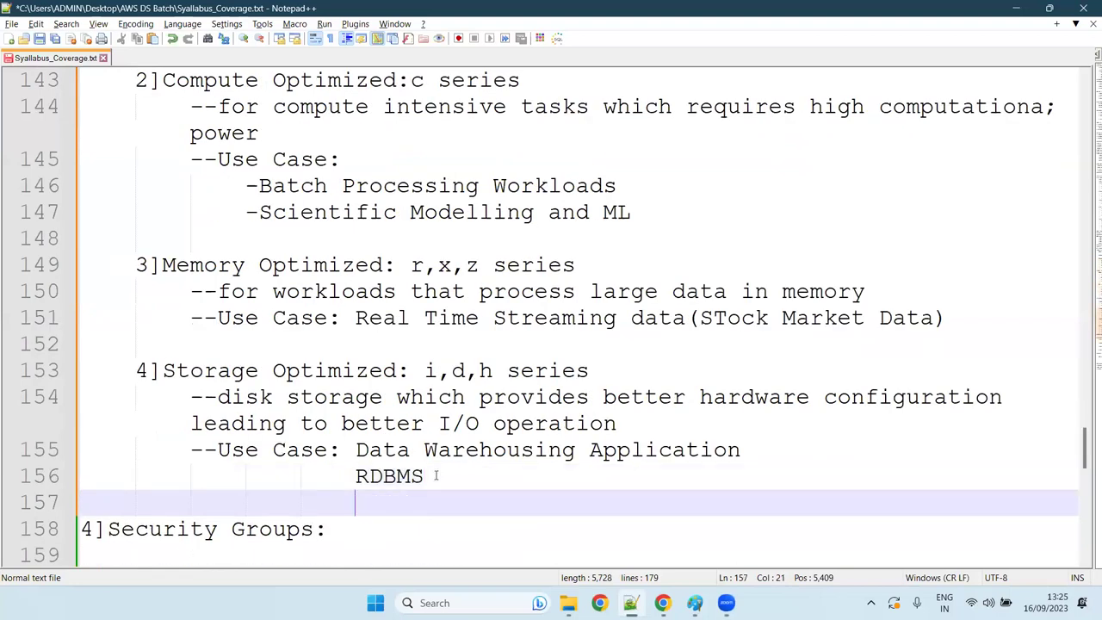
pyautogui.press('BackSpace')
pyautogui.press('BackSpace')
pyautogui.press('BackSpace')
pyautogui.press('BackSpace')
pyautogui.press('BackSpace')
pyautogui.scroll(-4, 313, 443)
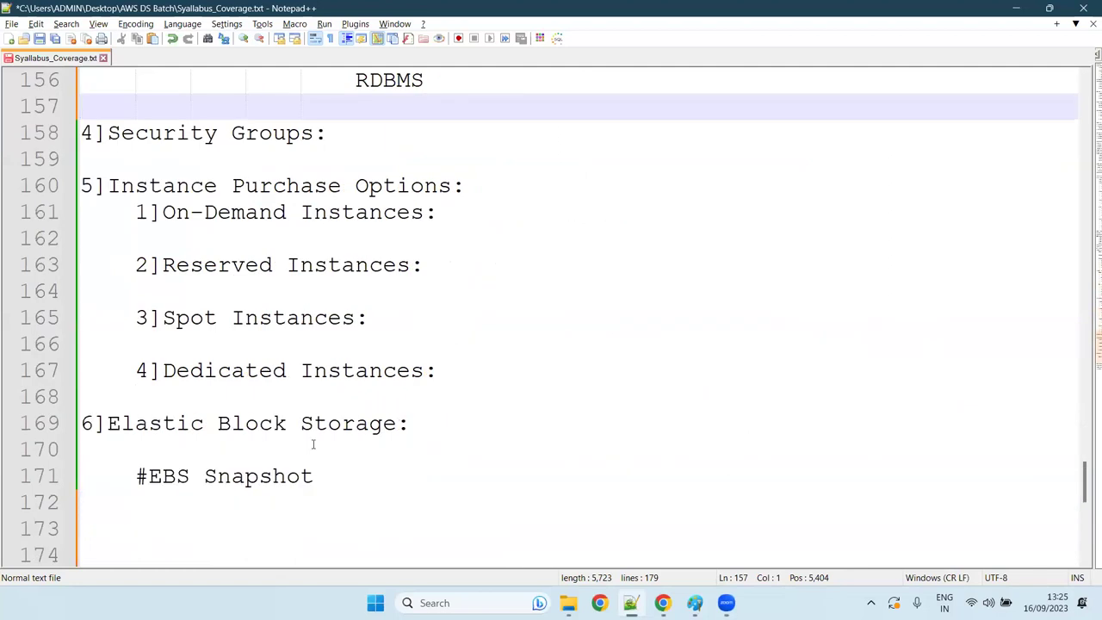
pyautogui.scroll(4, 312, 442)
pyautogui.scroll(-4, 401, 207)
pyautogui.press('BackSpace')
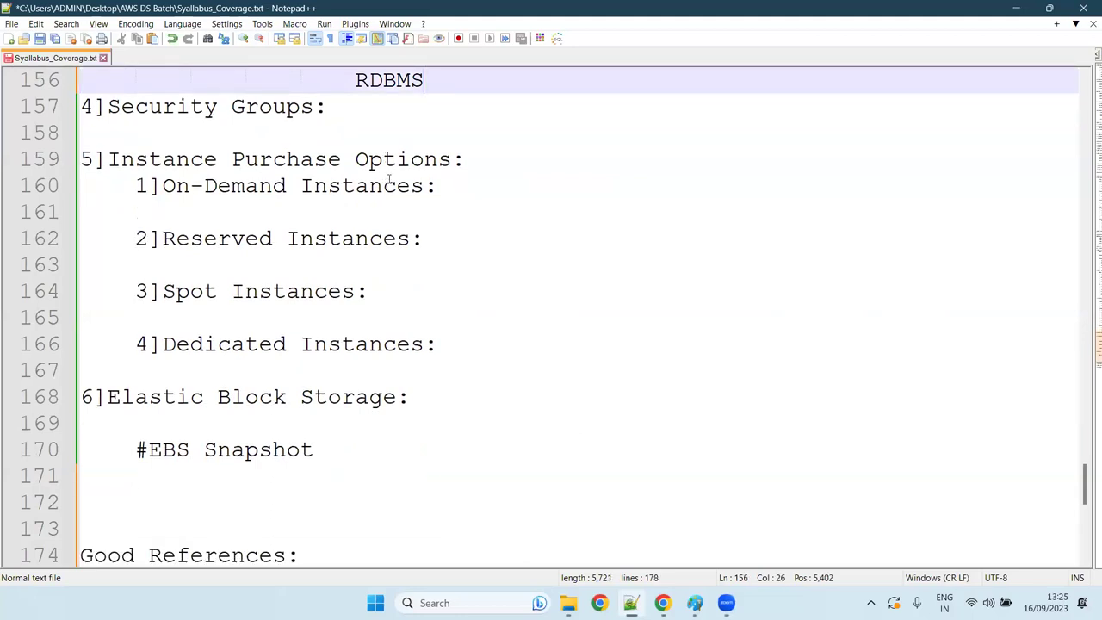
# Step: Reduce the indentation of "#Classification#" under Instance Types by two levels to align it with "1]General Purpose"
pyautogui.scroll(9, 439, 200)
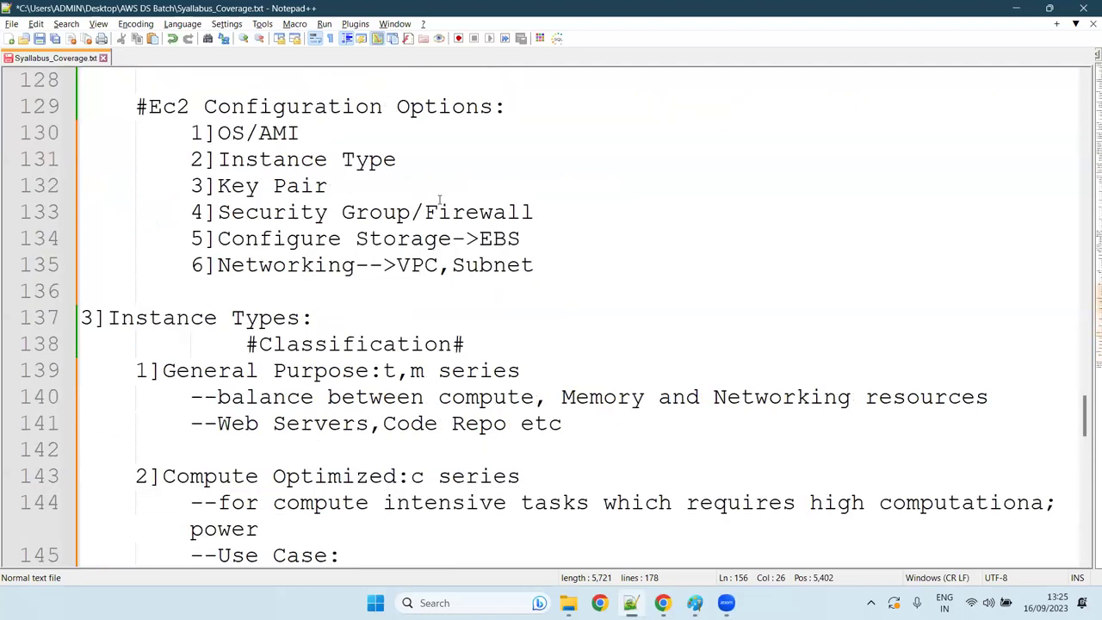
pyautogui.scroll(5, 439, 200)
pyautogui.scroll(5, 439, 200)
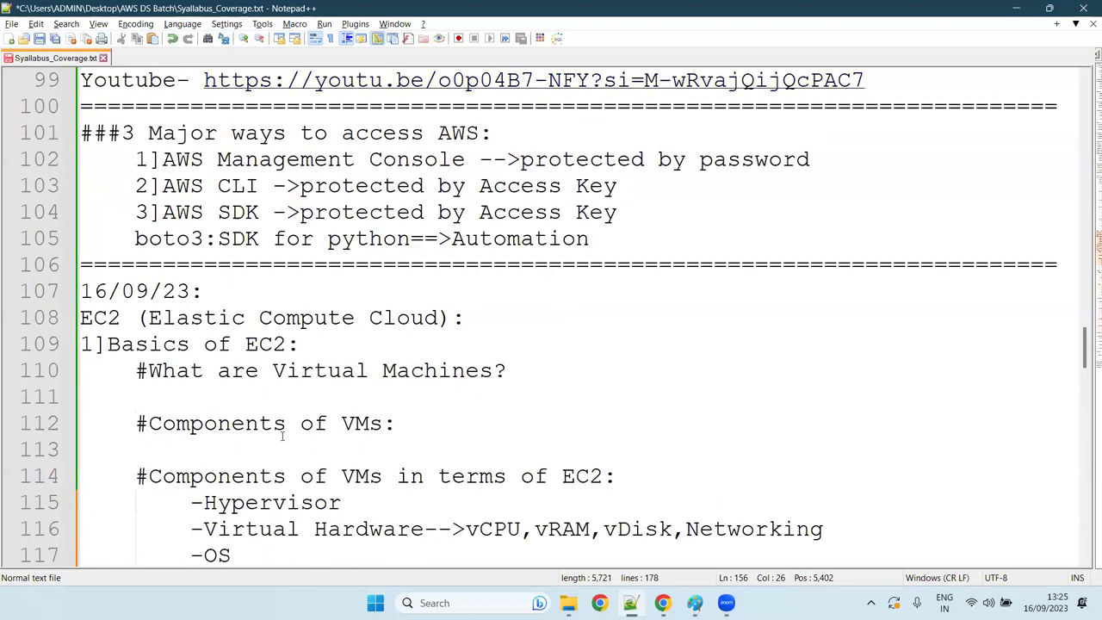
pyautogui.click(239, 392)
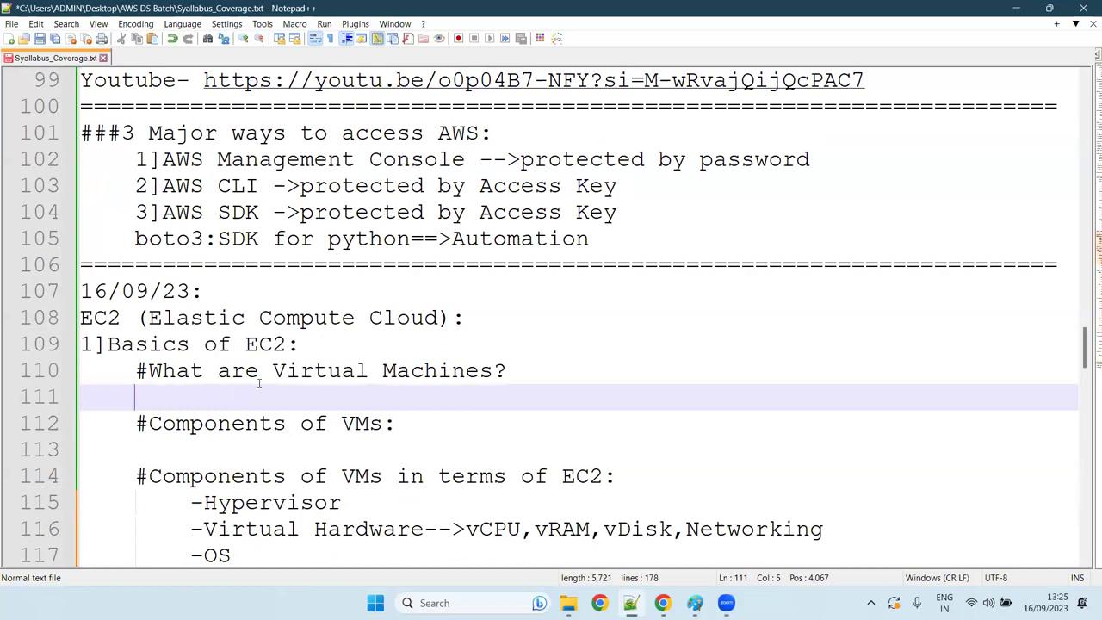
pyautogui.scroll(-10, 238, 392)
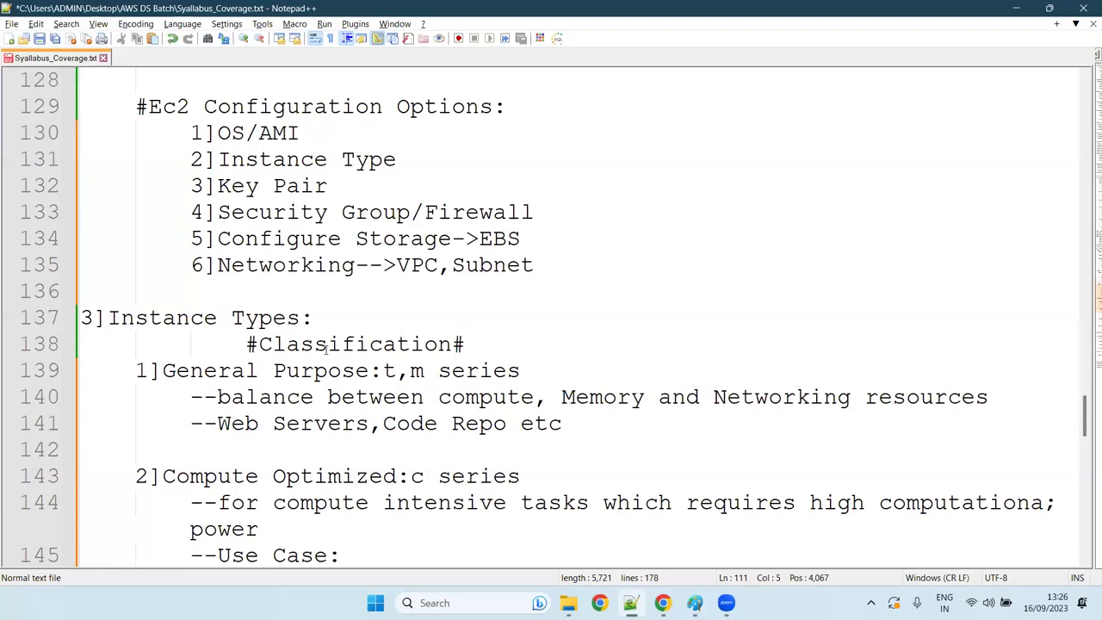
pyautogui.click(247, 344)
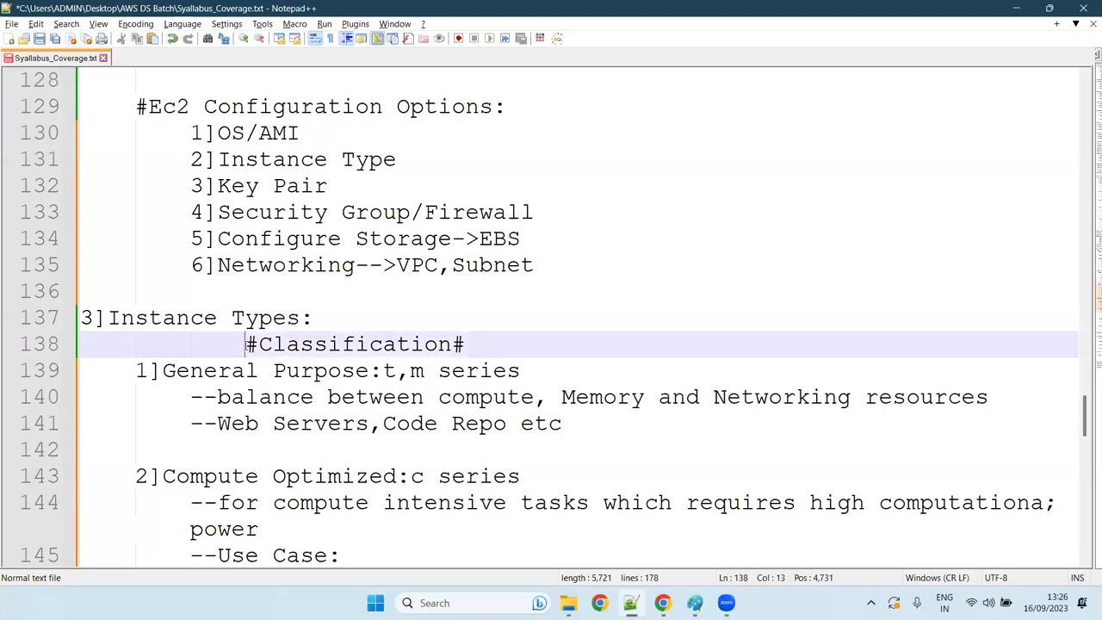
pyautogui.press('BackSpace')
pyautogui.press('BackSpace')
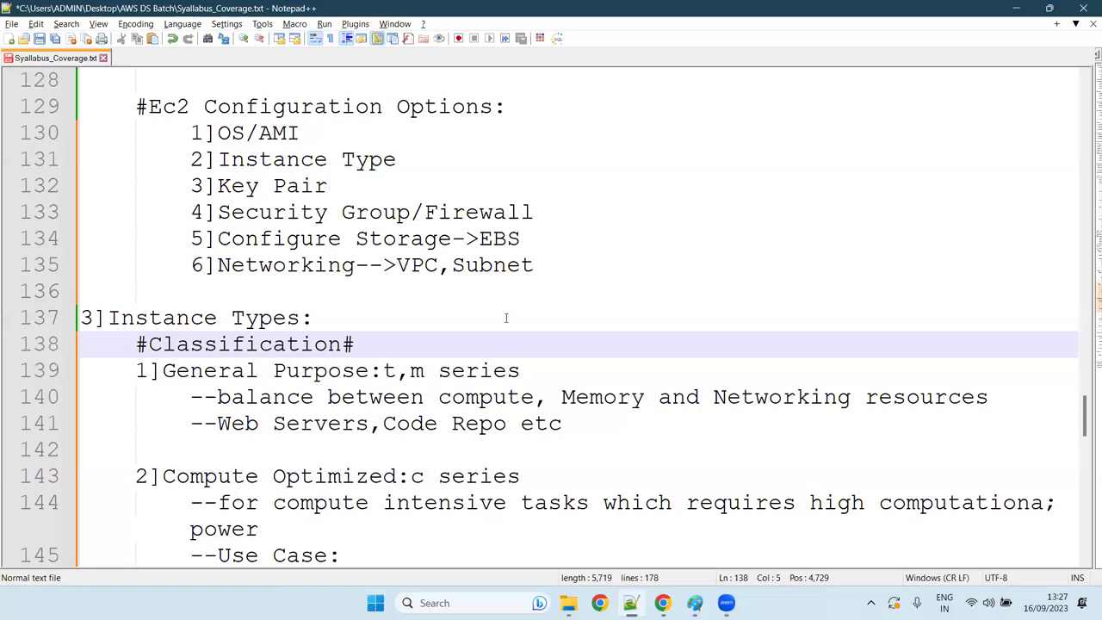
pyautogui.scroll(-5, 506, 317)
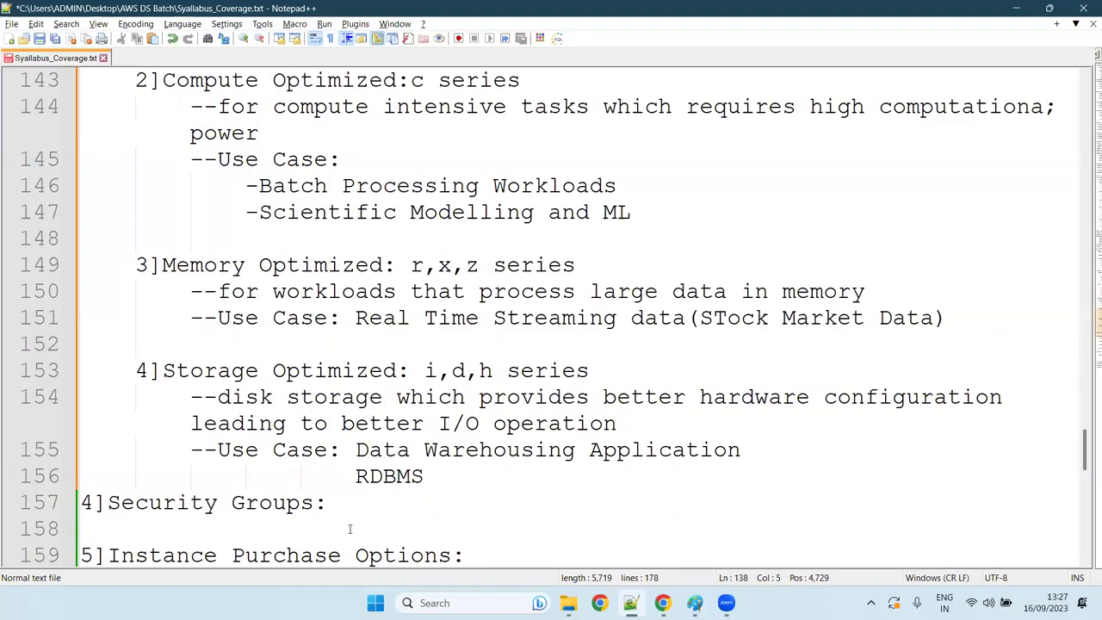
pyautogui.click(277, 529)
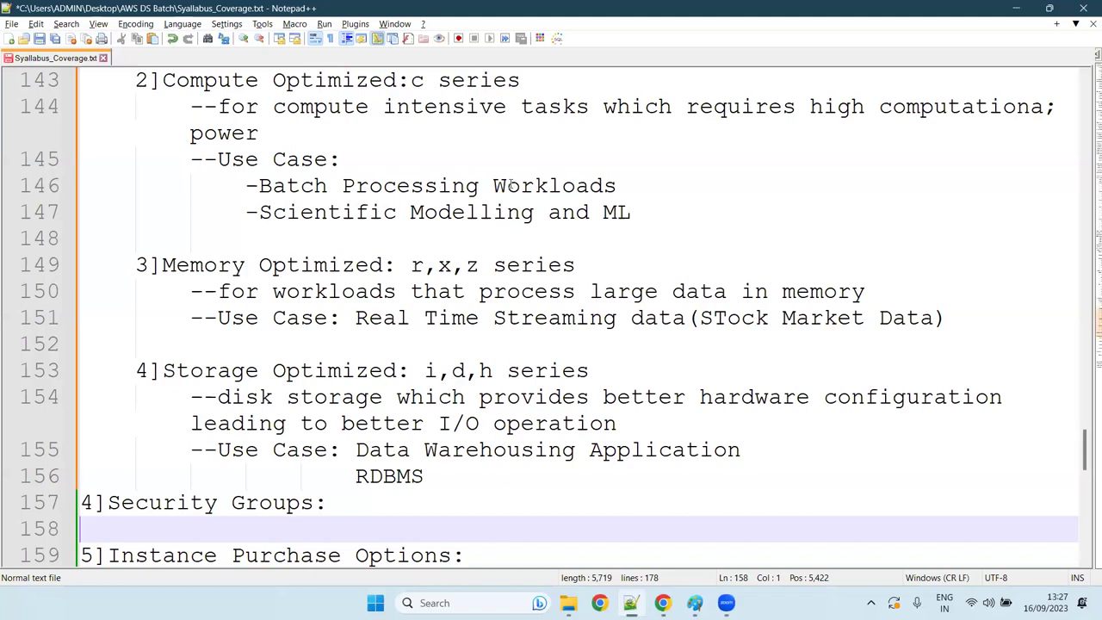
pyautogui.click(643, 211)
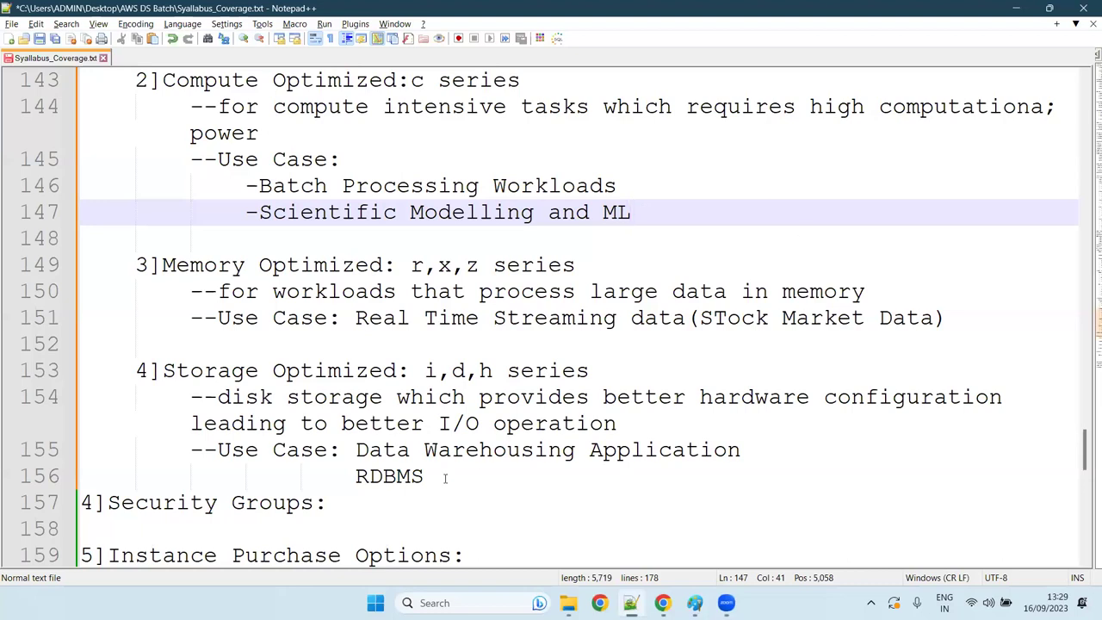
pyautogui.scroll(-5, 445, 478)
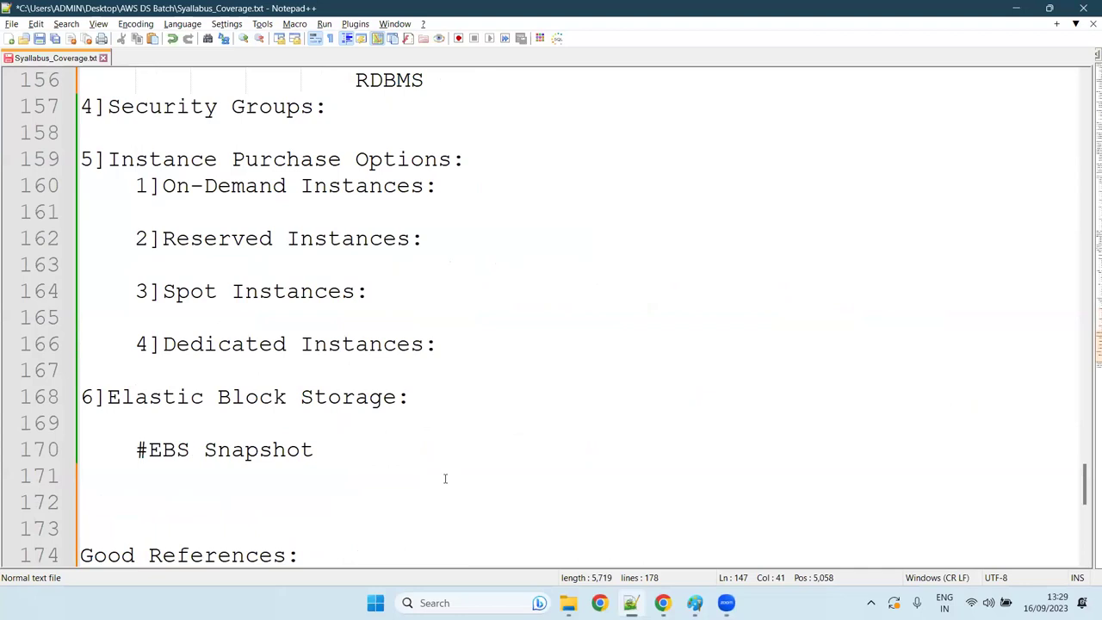
pyautogui.scroll(5, 445, 478)
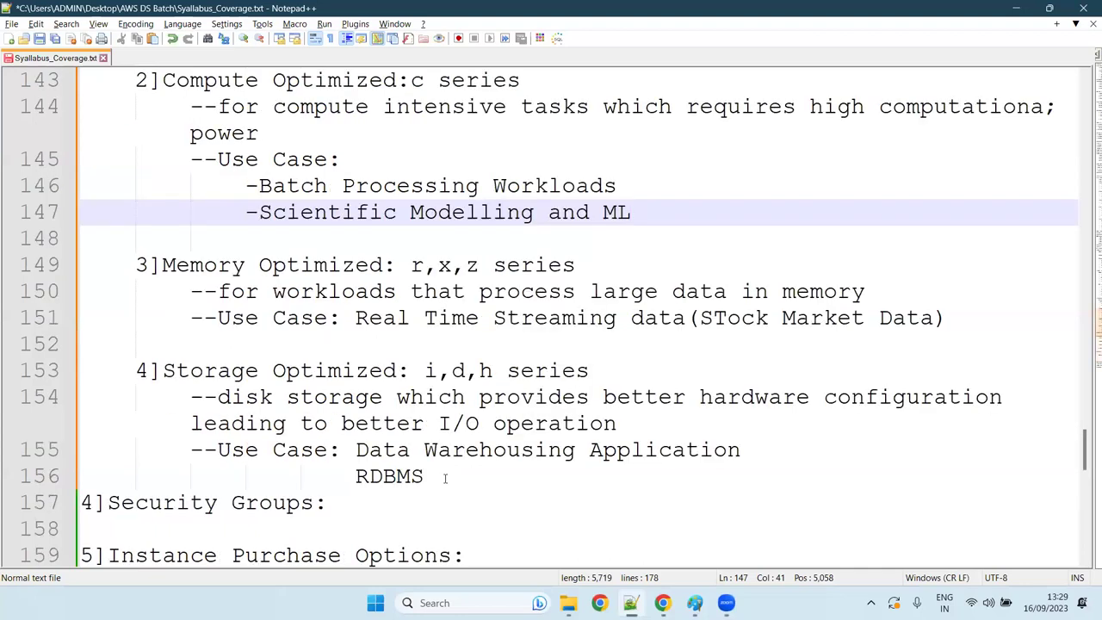
pyautogui.scroll(5, 445, 478)
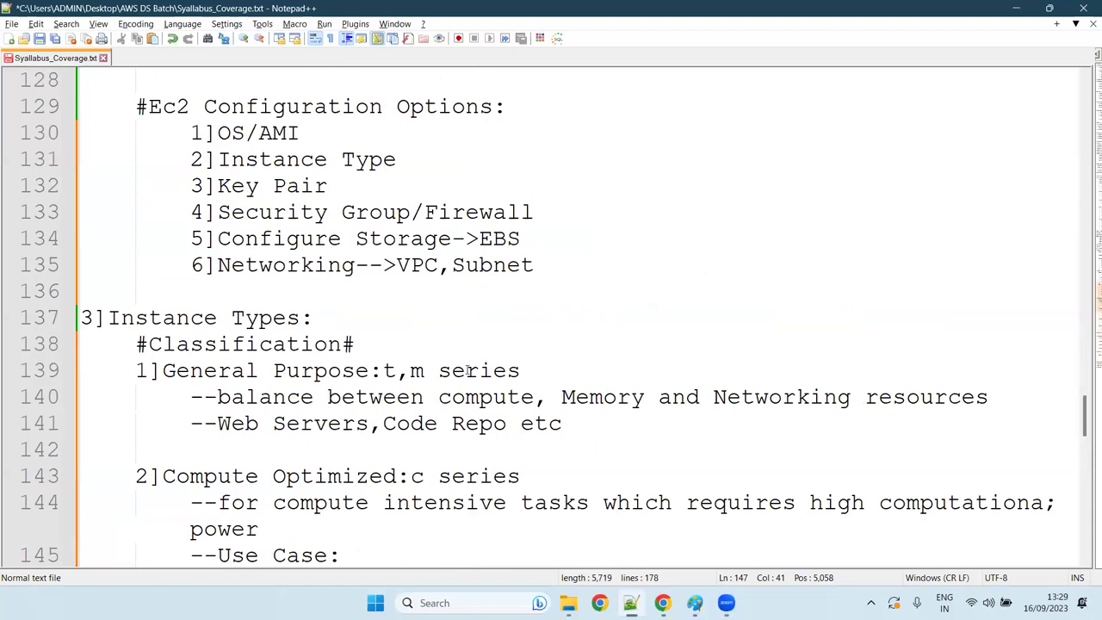
pyautogui.scroll(5, 468, 370)
pyautogui.scroll(5, 468, 371)
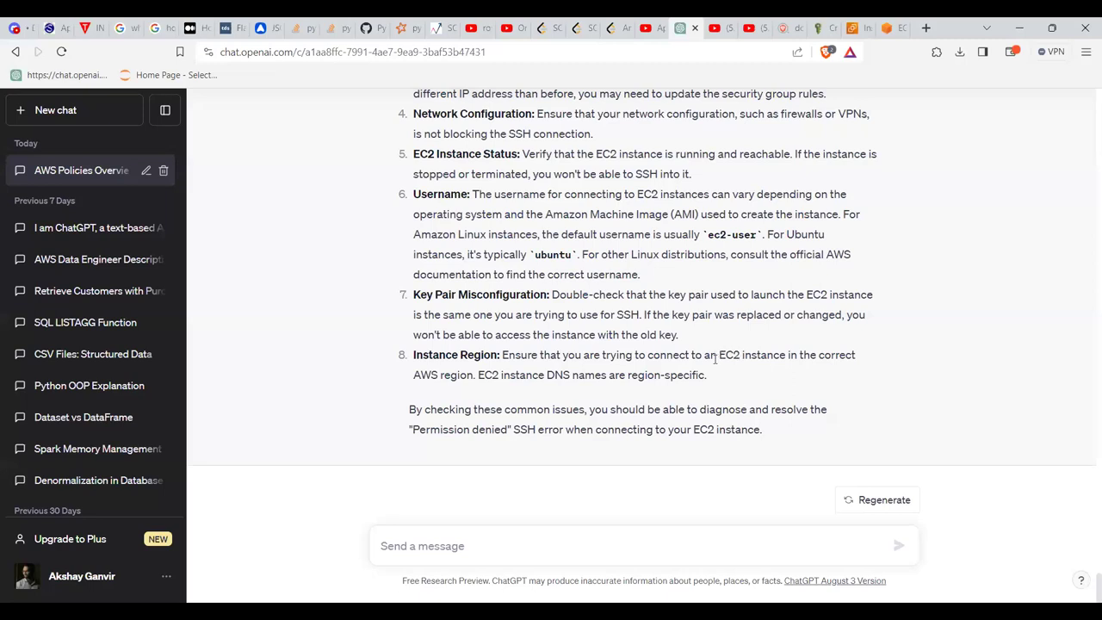
# Step: In ChatGPT, read through the suggested causes and fixes for the SSH "Permission denied" error on the EC2 connection
pyautogui.scroll(3, 739, 332)
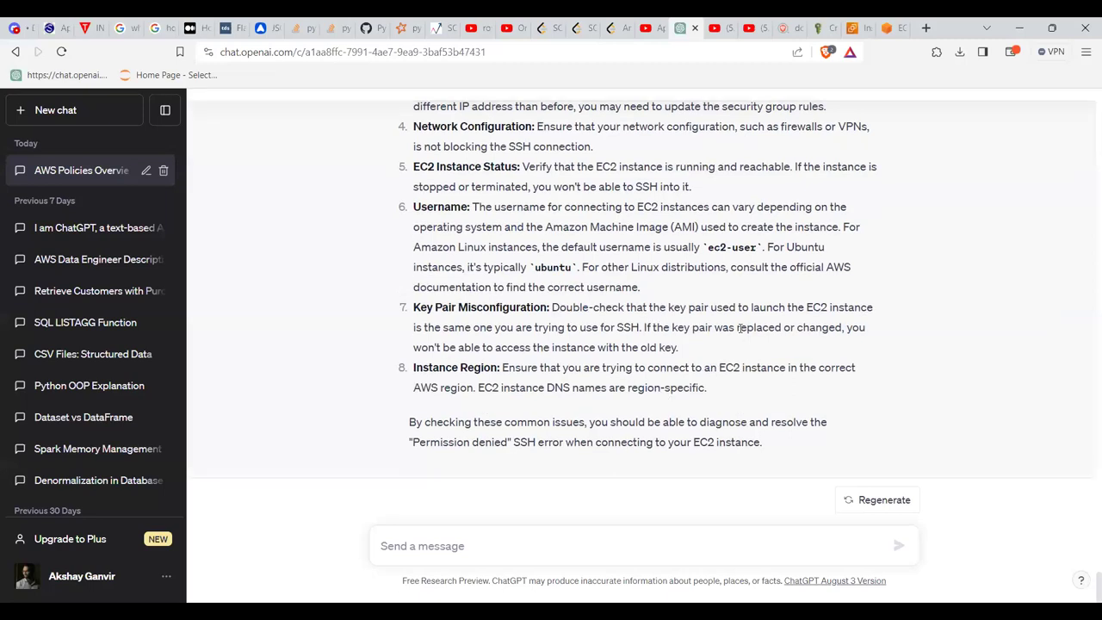
pyautogui.scroll(6, 739, 332)
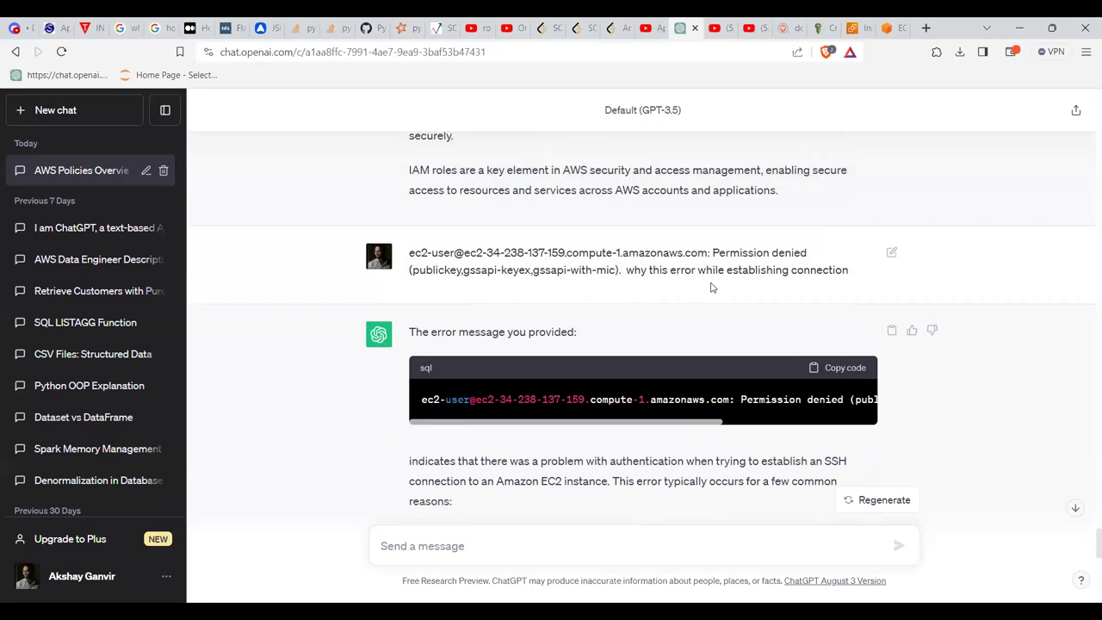
pyautogui.scroll(-2, 727, 294)
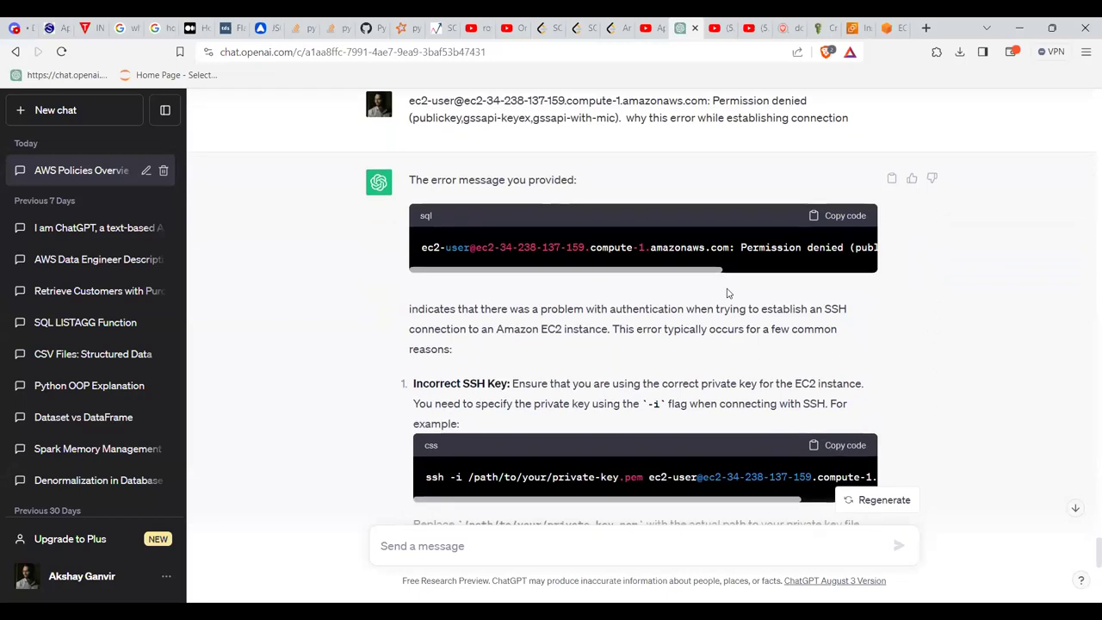
pyautogui.scroll(-2, 726, 293)
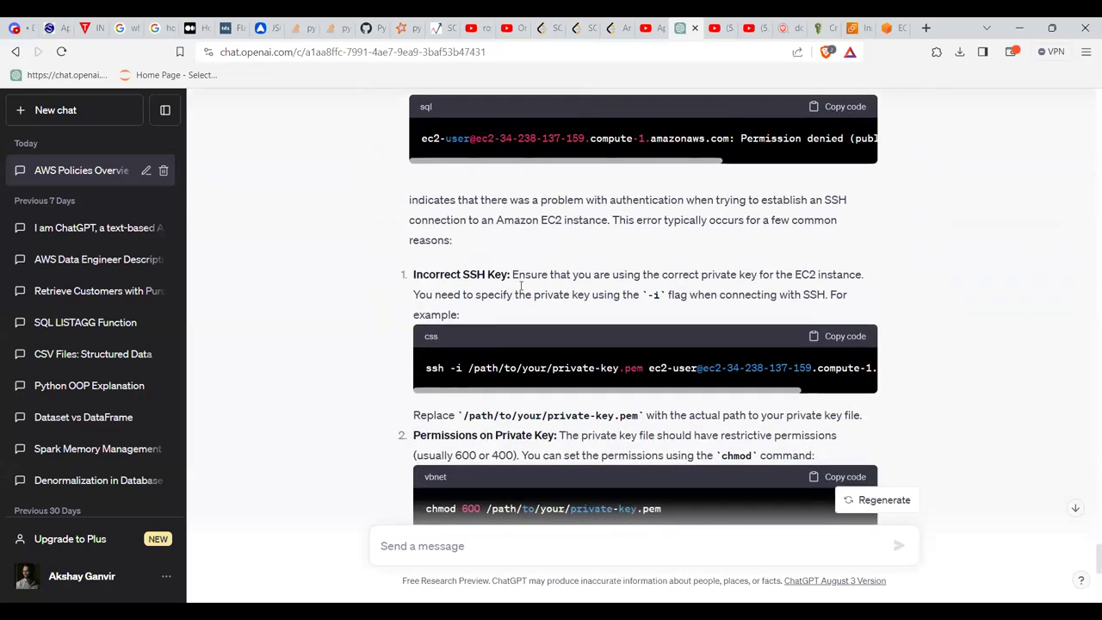
pyautogui.scroll(-2, 520, 285)
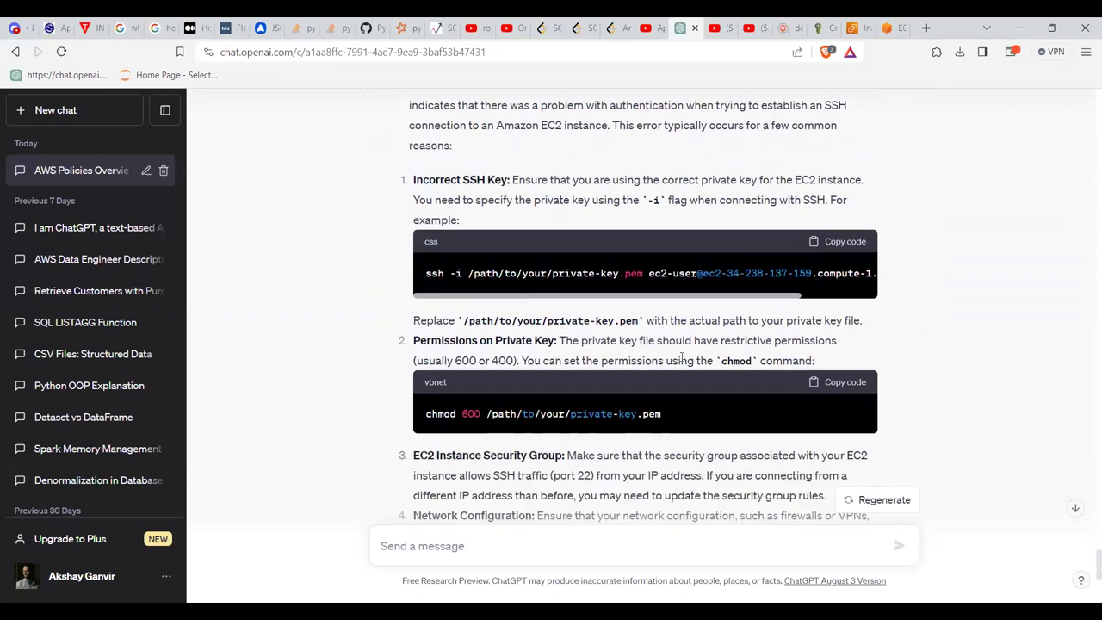
pyautogui.scroll(4, 681, 357)
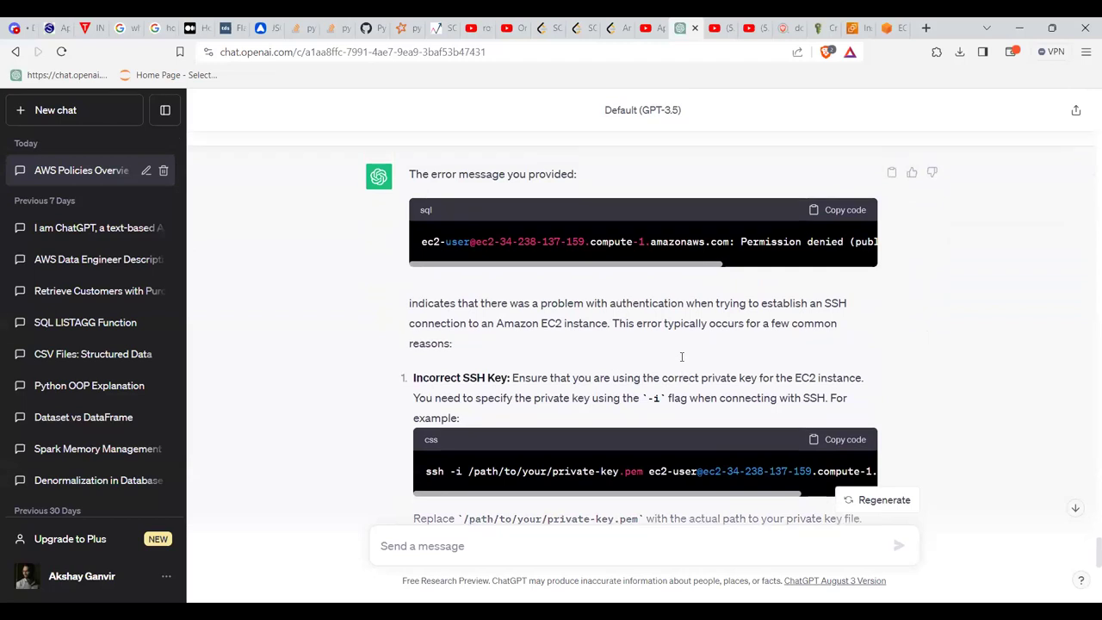
pyautogui.scroll(1, 682, 356)
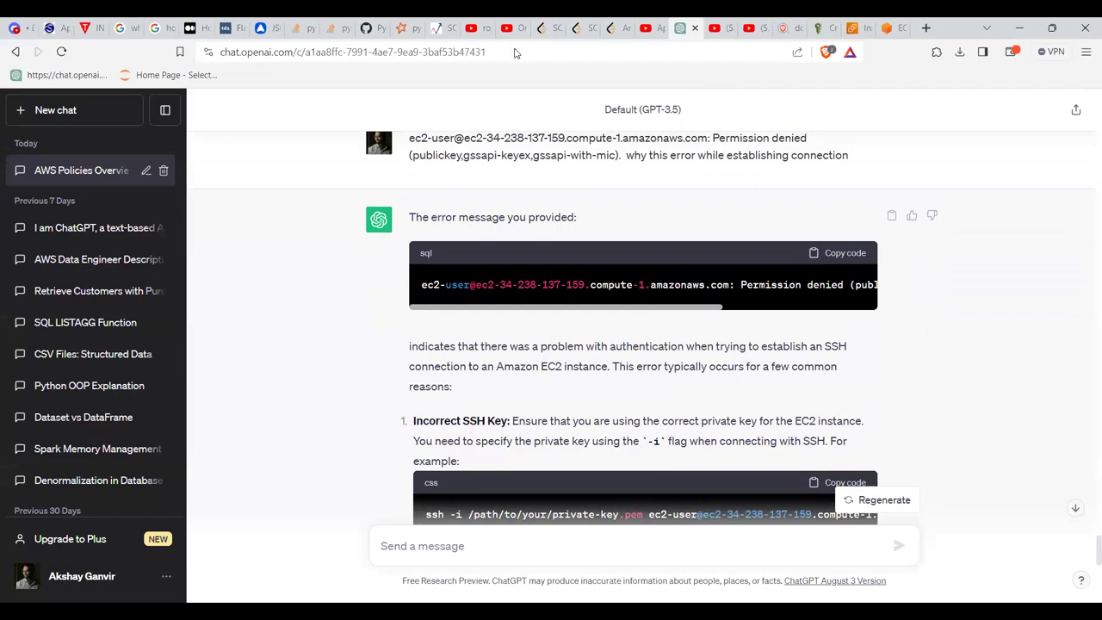
pyautogui.scroll(-3, 534, 321)
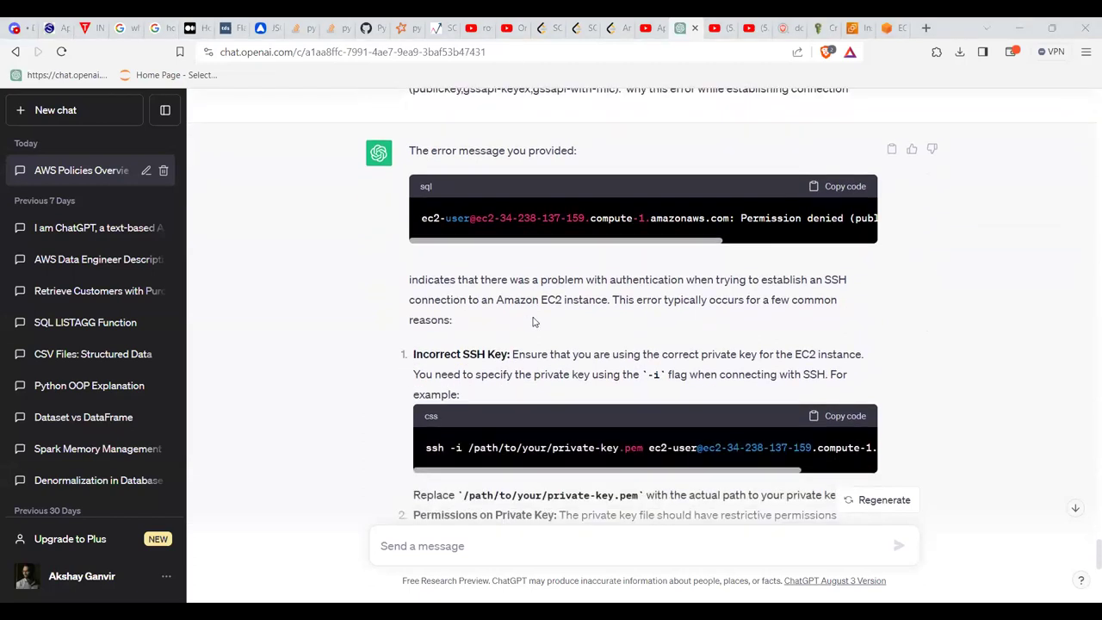
pyautogui.scroll(-2, 532, 321)
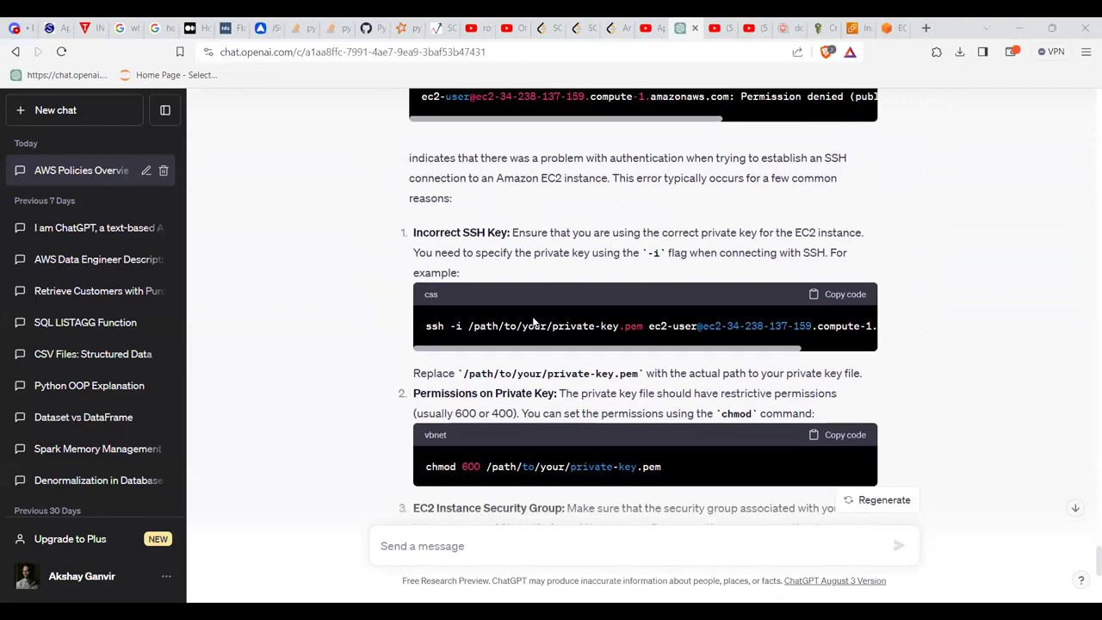
pyautogui.scroll(-2, 533, 321)
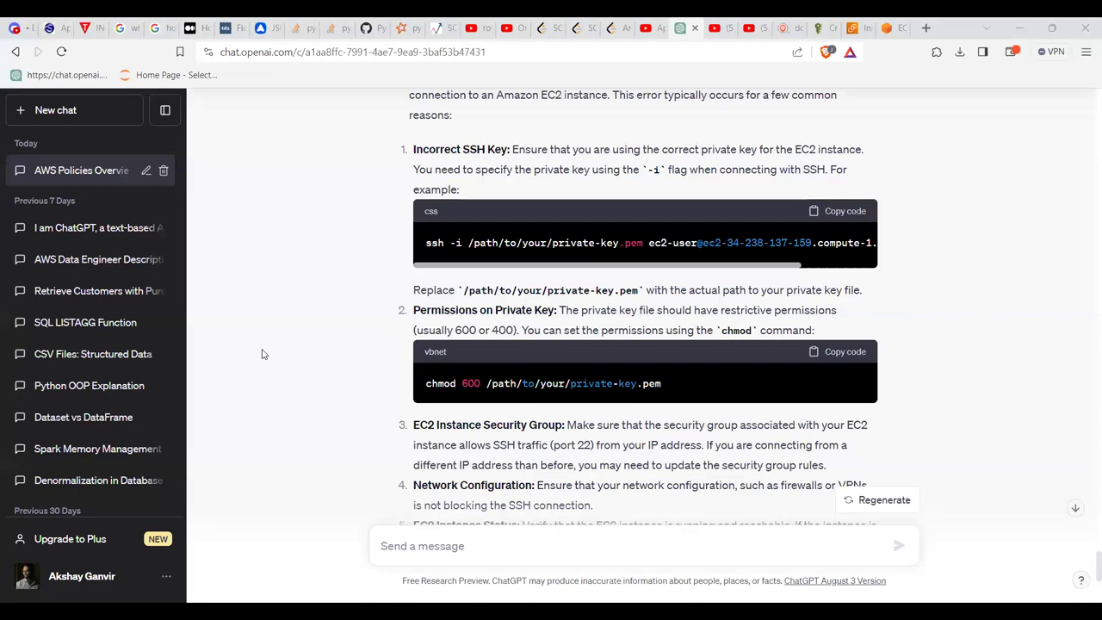
pyautogui.scroll(-1, 263, 354)
pyautogui.scroll(-2, 264, 353)
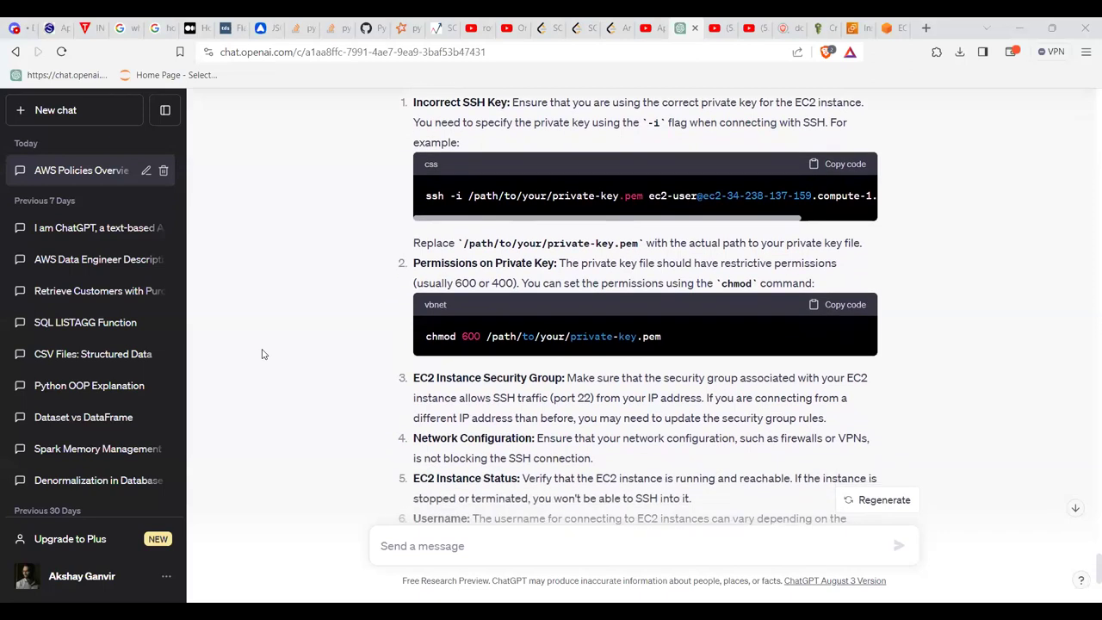
pyautogui.scroll(-2, 263, 354)
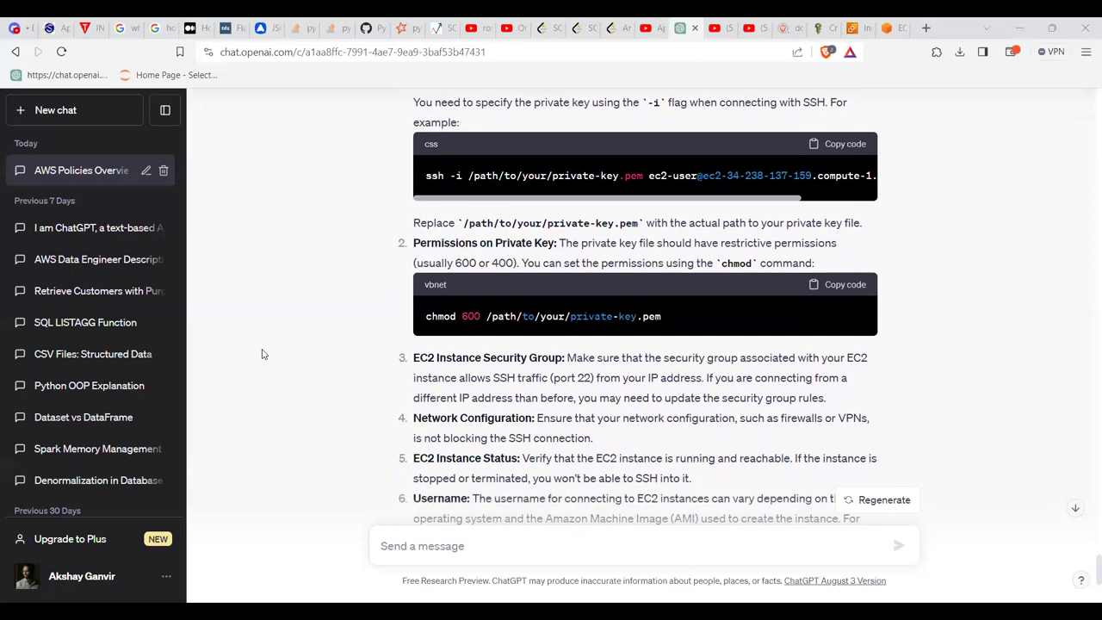
pyautogui.scroll(-5, 264, 354)
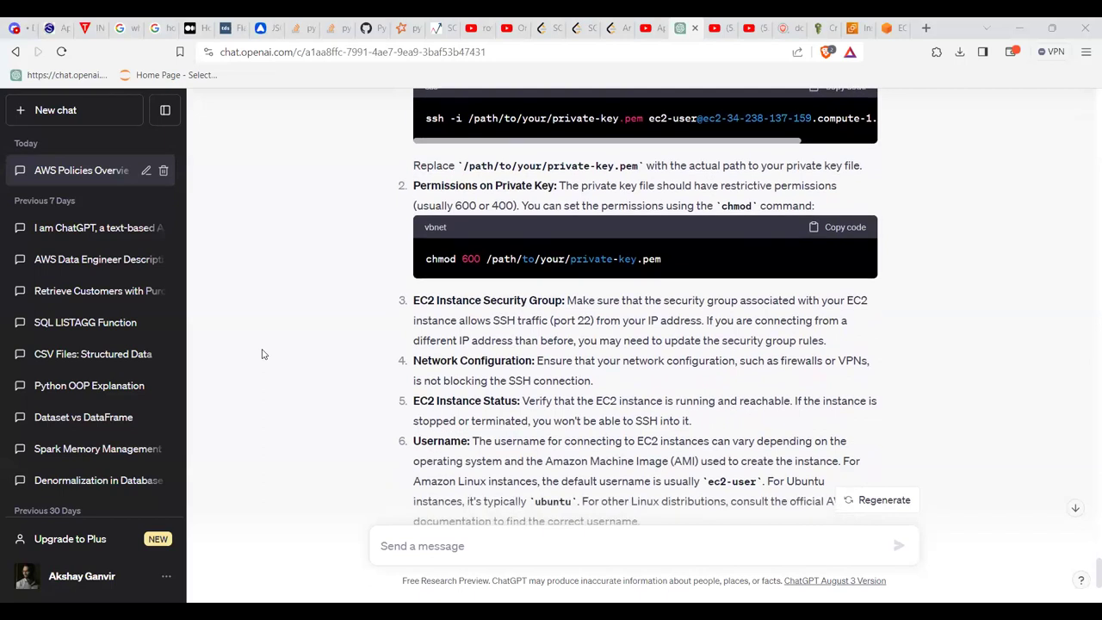
pyautogui.scroll(-2, 263, 354)
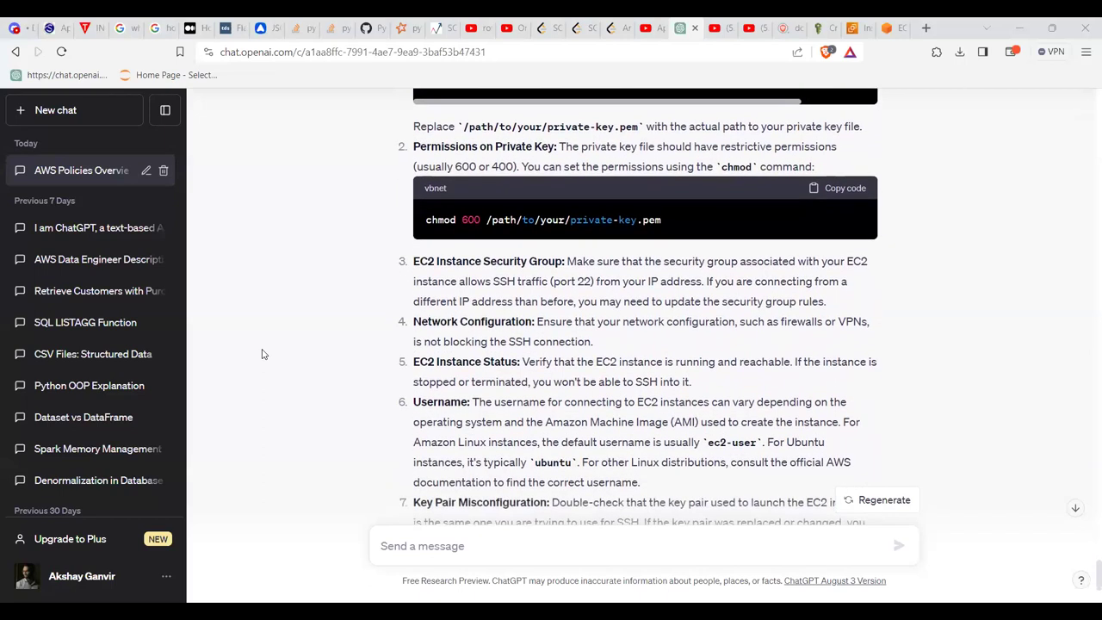
pyautogui.scroll(2, 263, 354)
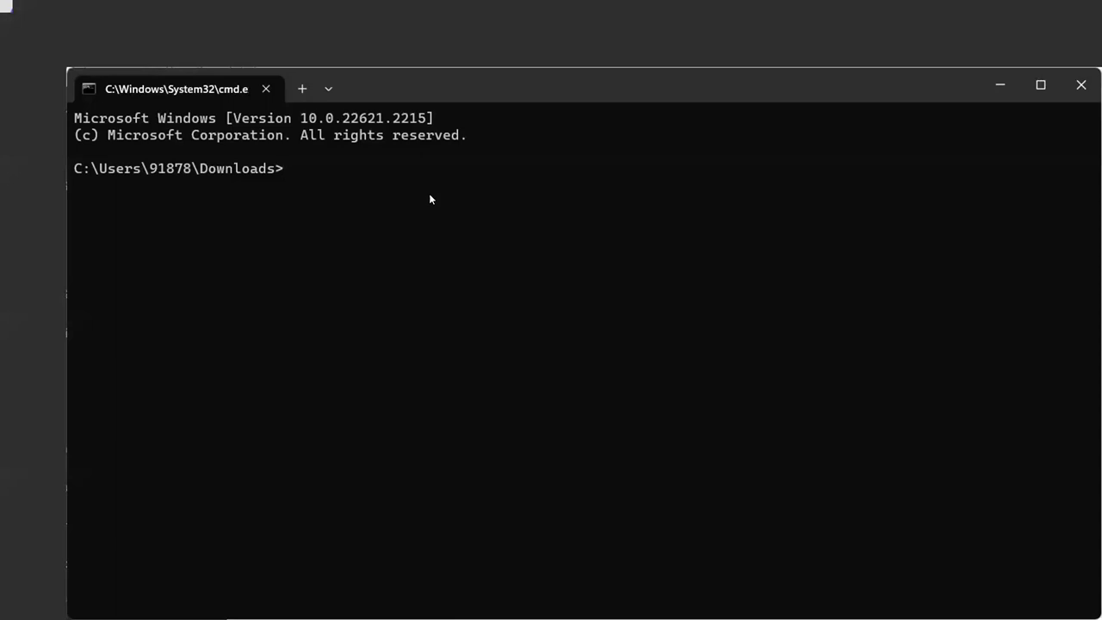
# Step: In Command Prompt, start a "chmod 600" command at the Downloads folder prompt
pyautogui.write('chmod 600')
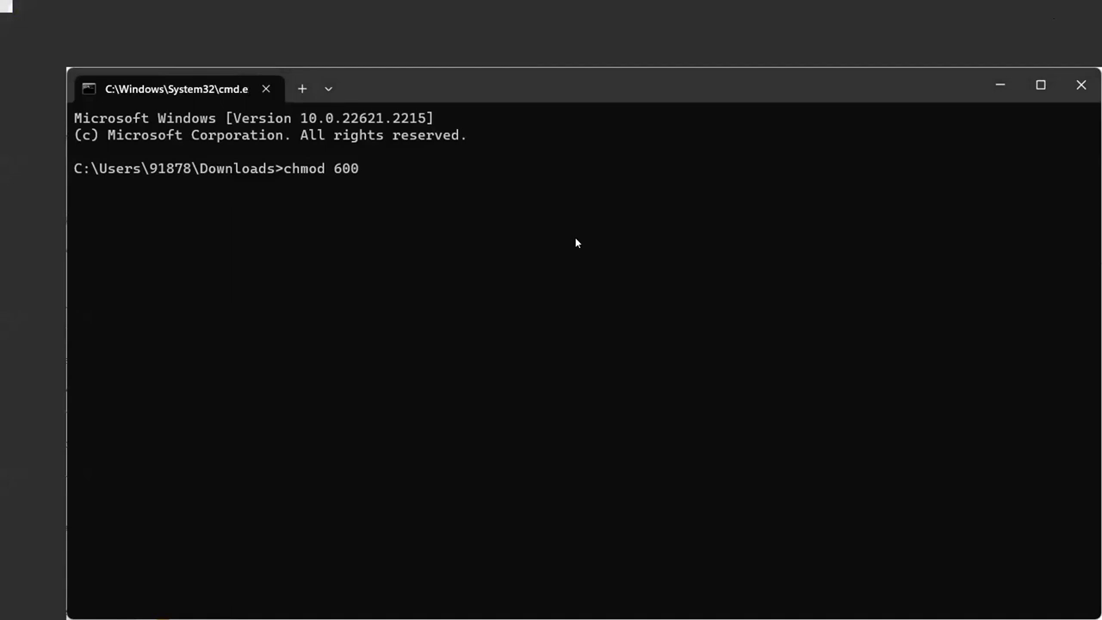
pyautogui.hotkey('ctrl', 'v')
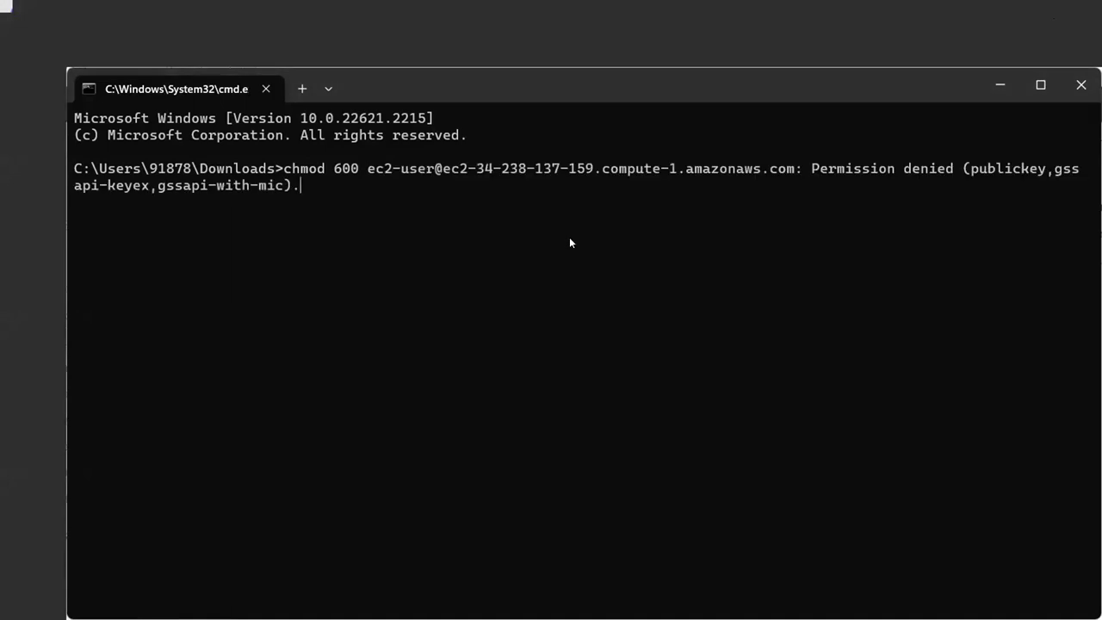
pyautogui.hotkey('ctrl', 'z')
pyautogui.press('BackSpace')
pyautogui.press('BackSpace')
pyautogui.press('BackSpace')
pyautogui.press('BackSpace')
pyautogui.press('BackSpace')
pyautogui.press('BackSpace')
pyautogui.press('BackSpace')
pyautogui.press('BackSpace')
pyautogui.press('BackSpace')
pyautogui.press('BackSpace')
pyautogui.press('BackSpace')
pyautogui.press('BackSpace')
pyautogui.press('BackSpace')
pyautogui.press('BackSpace')
pyautogui.press('BackSpace')
pyautogui.press('BackSpace')
pyautogui.press('BackSpace')
pyautogui.press('BackSpace')
pyautogui.press('BackSpace')
pyautogui.press('BackSpace')
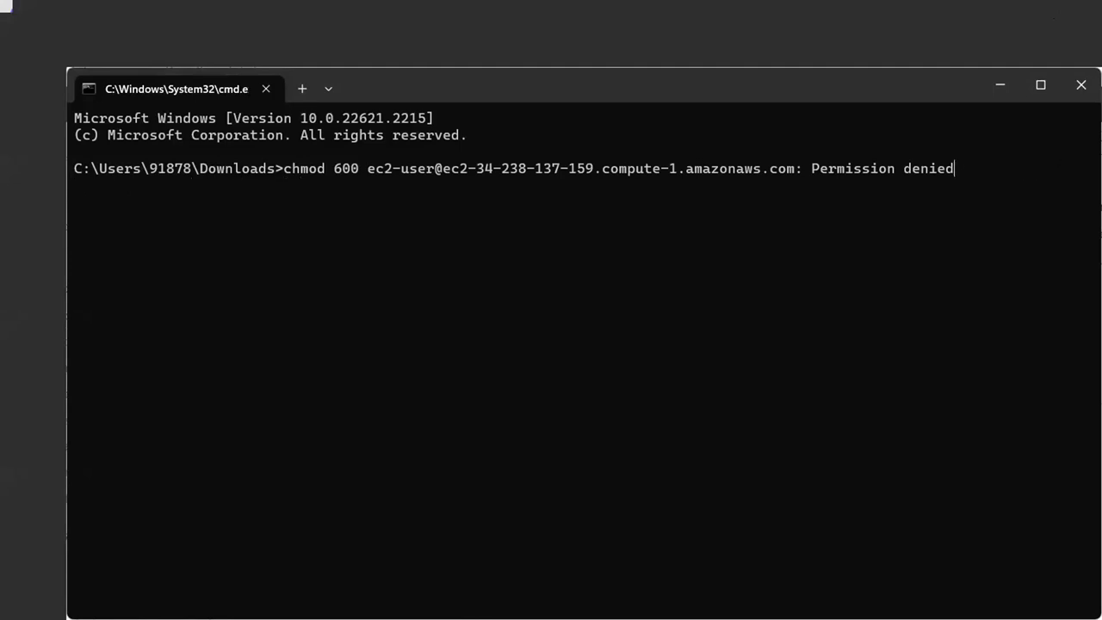
pyautogui.press('BackSpace')
pyautogui.press('BackSpace')
pyautogui.press('BackSpace')
pyautogui.press('BackSpace')
pyautogui.press('BackSpace')
pyautogui.press('BackSpace')
pyautogui.press('BackSpace')
pyautogui.press('BackSpace')
pyautogui.press('BackSpace')
pyautogui.press('BackSpace')
pyautogui.press('BackSpace')
pyautogui.press('BackSpace')
pyautogui.press('BackSpace')
pyautogui.press('BackSpace')
pyautogui.press('BackSpace')
pyautogui.press('BackSpace')
pyautogui.press('BackSpace')
pyautogui.press('BackSpace')
pyautogui.press('BackSpace')
pyautogui.press('BackSpace')
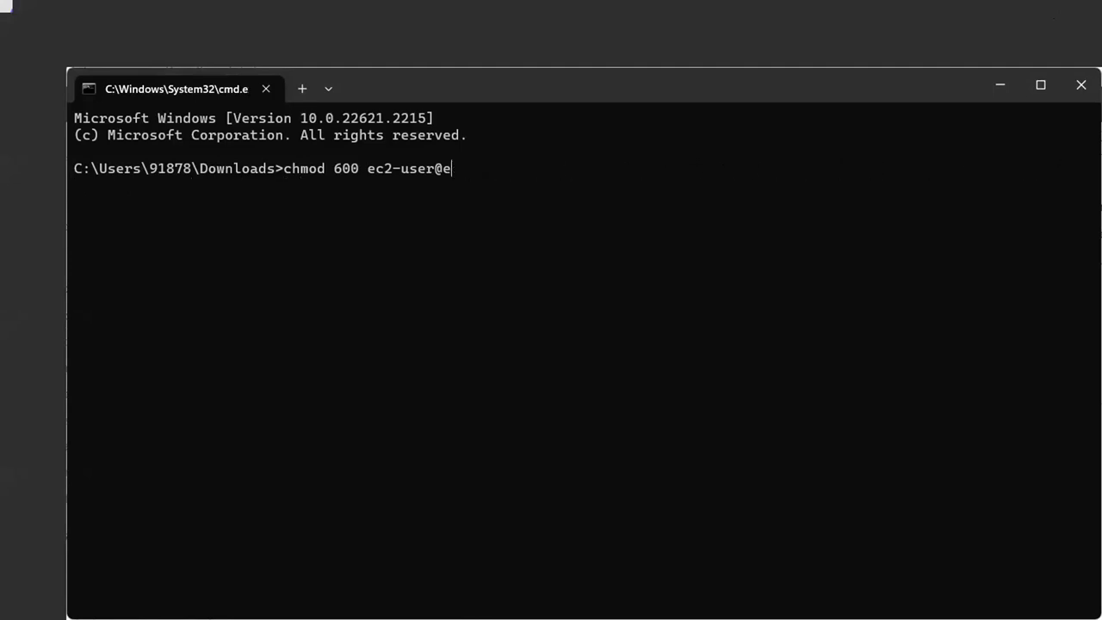
pyautogui.press('BackSpace')
pyautogui.press('BackSpace')
pyautogui.press('BackSpace')
pyautogui.press('BackSpace')
pyautogui.press('BackSpace')
pyautogui.press('BackSpace')
pyautogui.press('BackSpace')
pyautogui.press('BackSpace')
pyautogui.press('BackSpace')
pyautogui.press('BackSpace')
# Step: Complete the chmod 600 command with the quoted full path of first_keypair.pem in Downloads and run it
pyautogui.rightClick(519, 179)
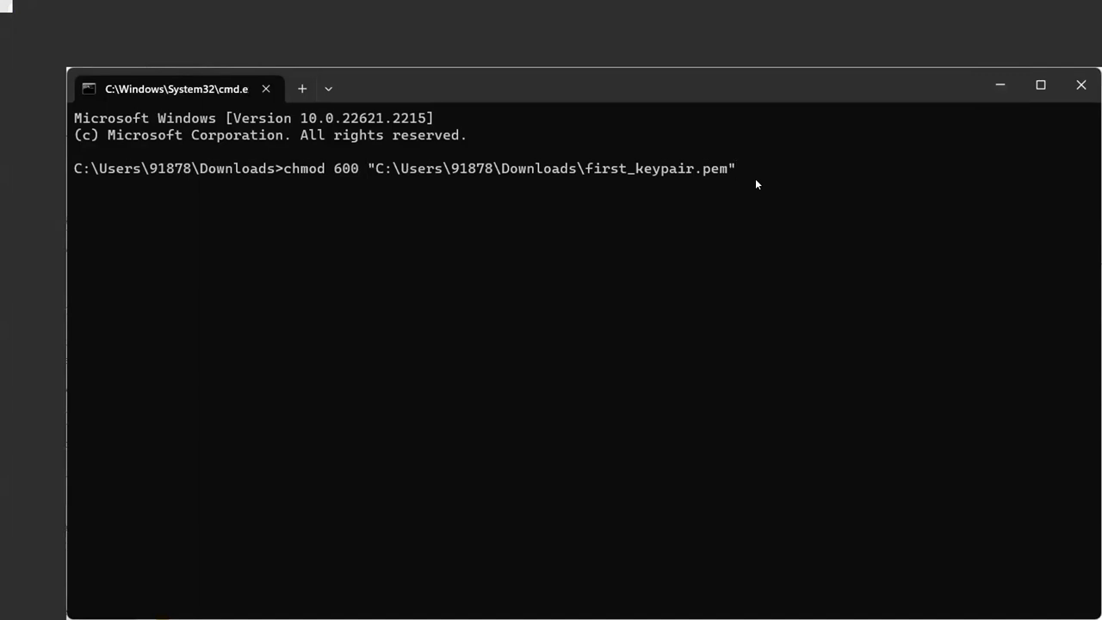
pyautogui.press('Return')
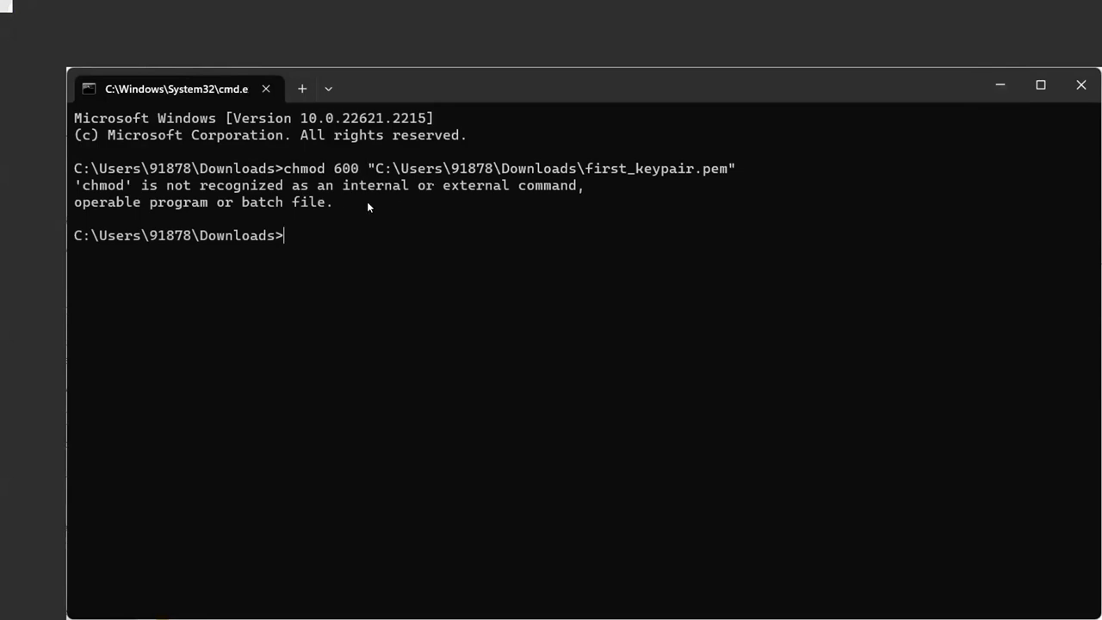
# Step: Copy the chmod command with its error output and send it to ChatGPT as a follow-up message
pyautogui.moveTo(346, 202); pyautogui.dragTo(66, 163)
pyautogui.hotkey('ctrl', 'c')
pyautogui.hotkey('alt', 'Tab')
# Step: Review the answer and copy the full icacls command for first_keypair.pem, including its /inheritance:r and /grant:r options
pyautogui.scroll(1, 757, 430)
pyautogui.scroll(-3, 757, 429)
pyautogui.scroll(-7, 757, 429)
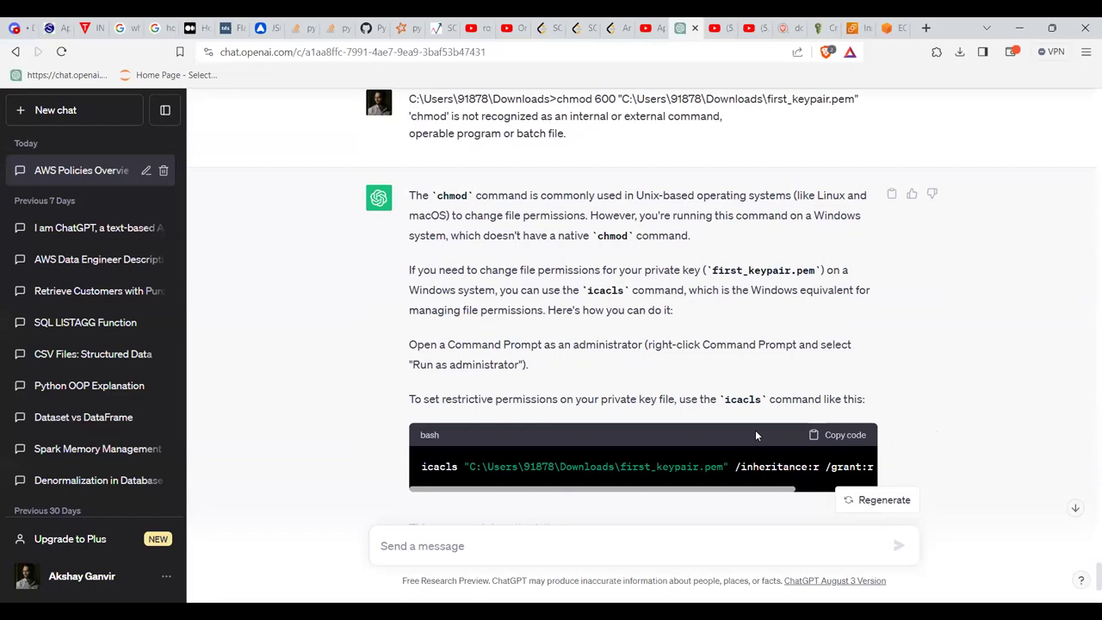
pyautogui.scroll(-2, 755, 429)
pyautogui.scroll(-4, 755, 435)
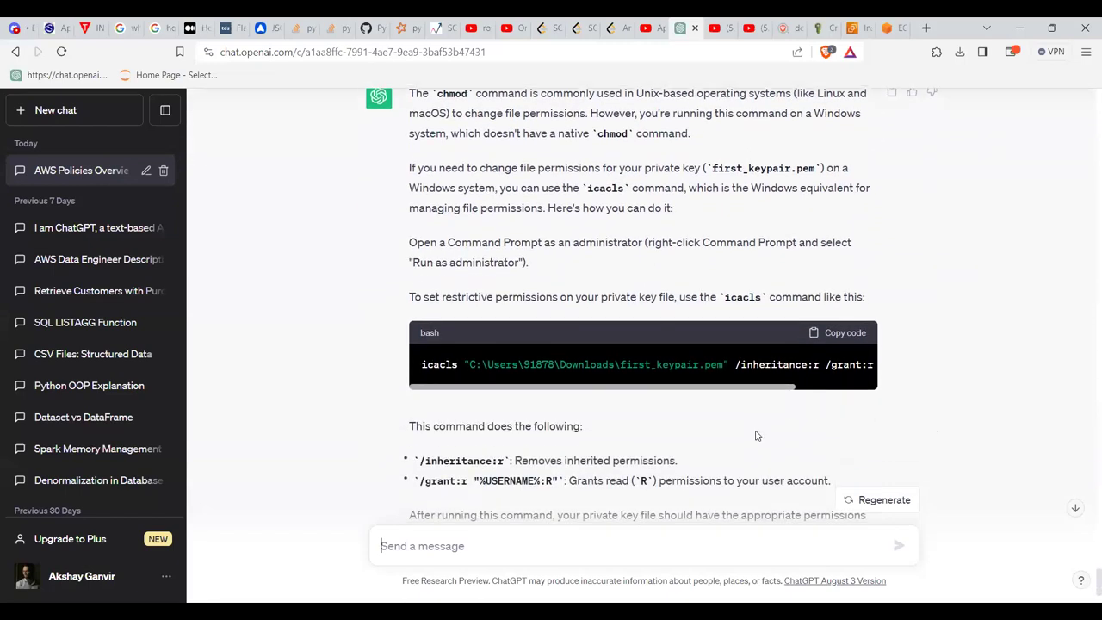
pyautogui.click(833, 320)
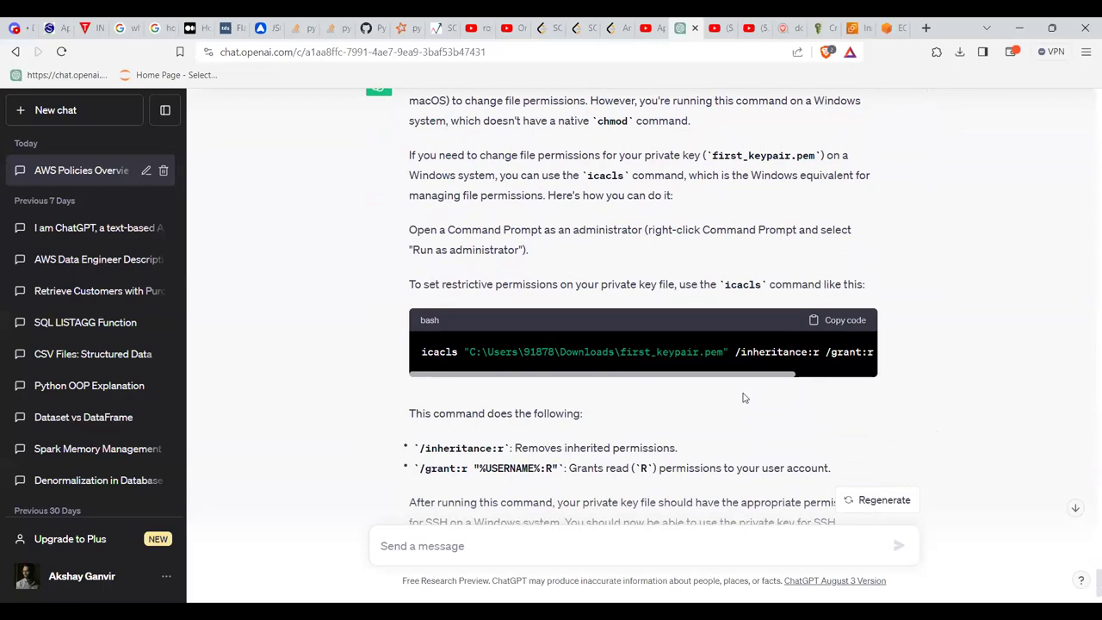
pyautogui.scroll(-2, 745, 398)
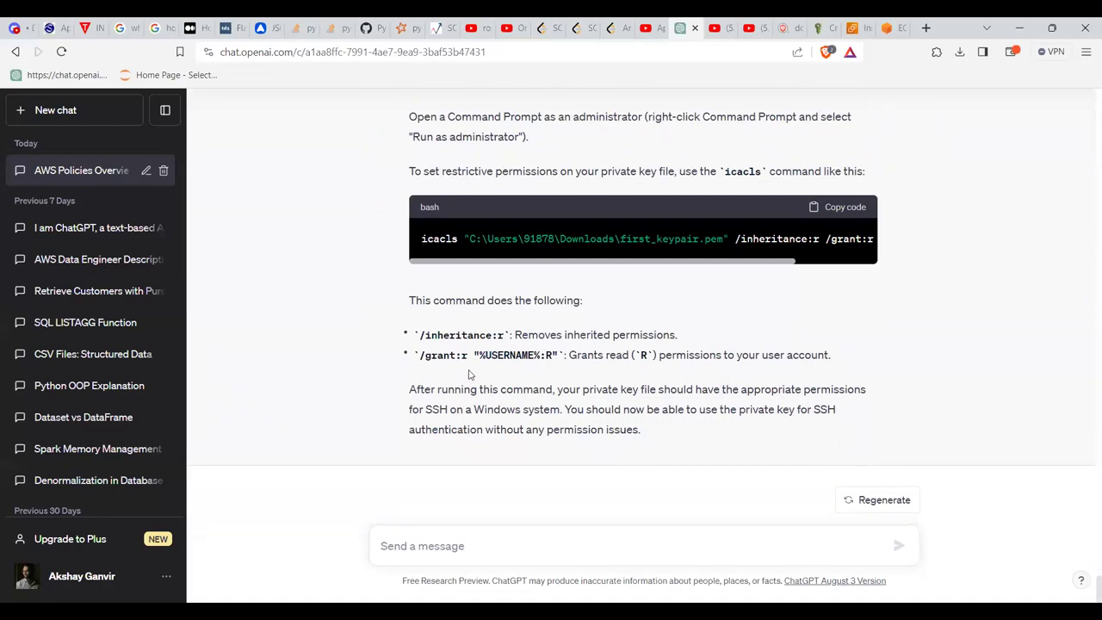
pyautogui.moveTo(663, 267); pyautogui.dragTo(755, 271)
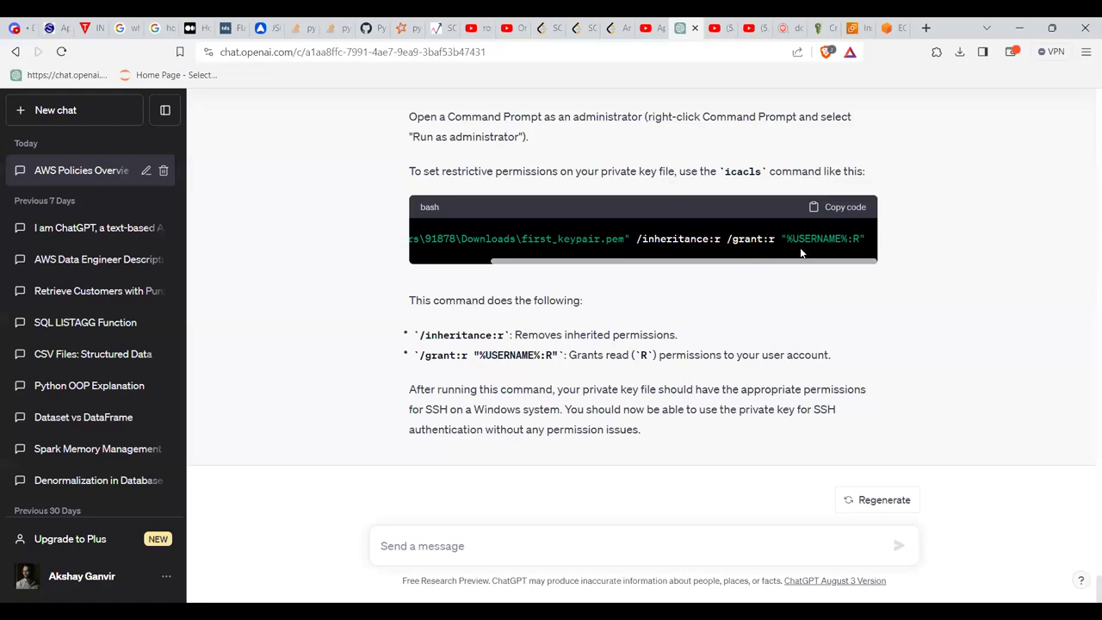
pyautogui.click(831, 211)
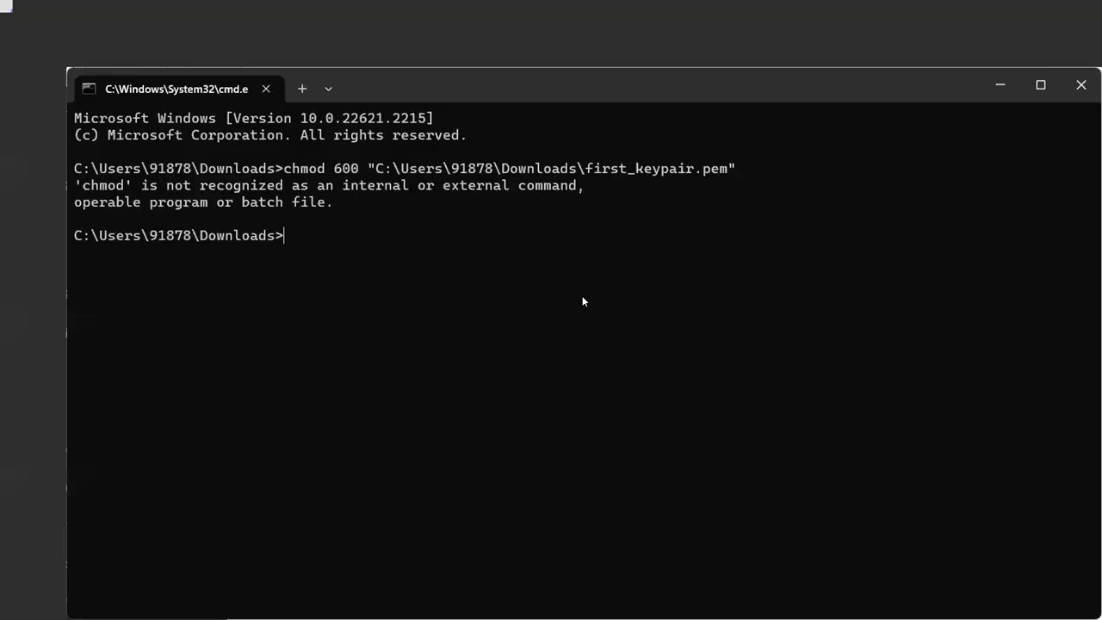
# Step: In Command Prompt, run the copied icacls command on first_keypair.pem with /inheritance:r /grant:r "%USERNAME%:R"
pyautogui.hotkey('ctrl', 'v')
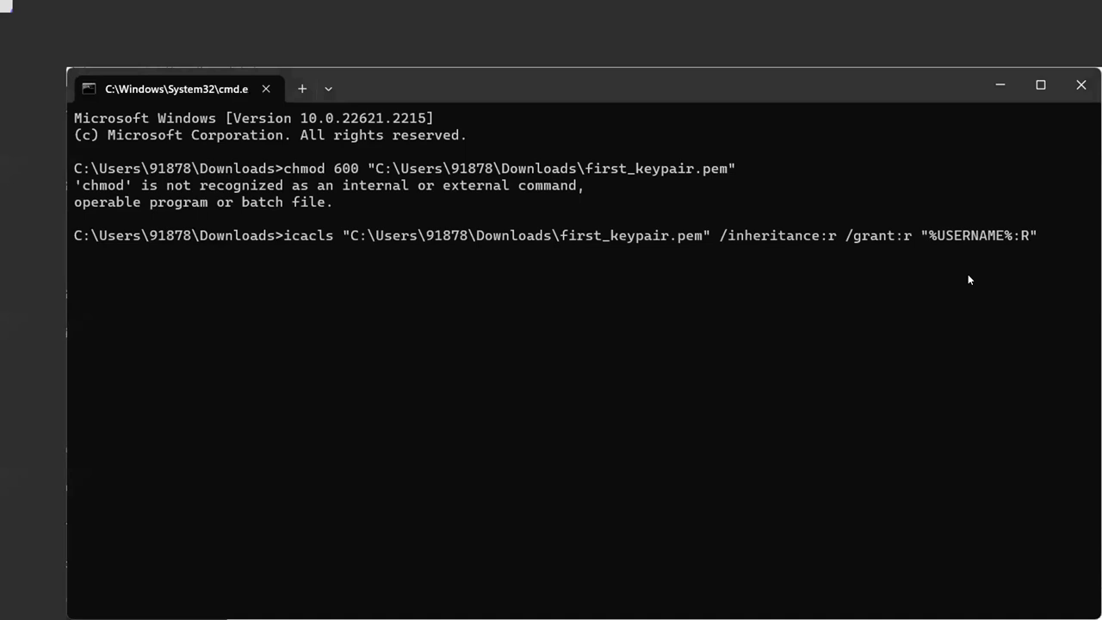
pyautogui.press('Return')
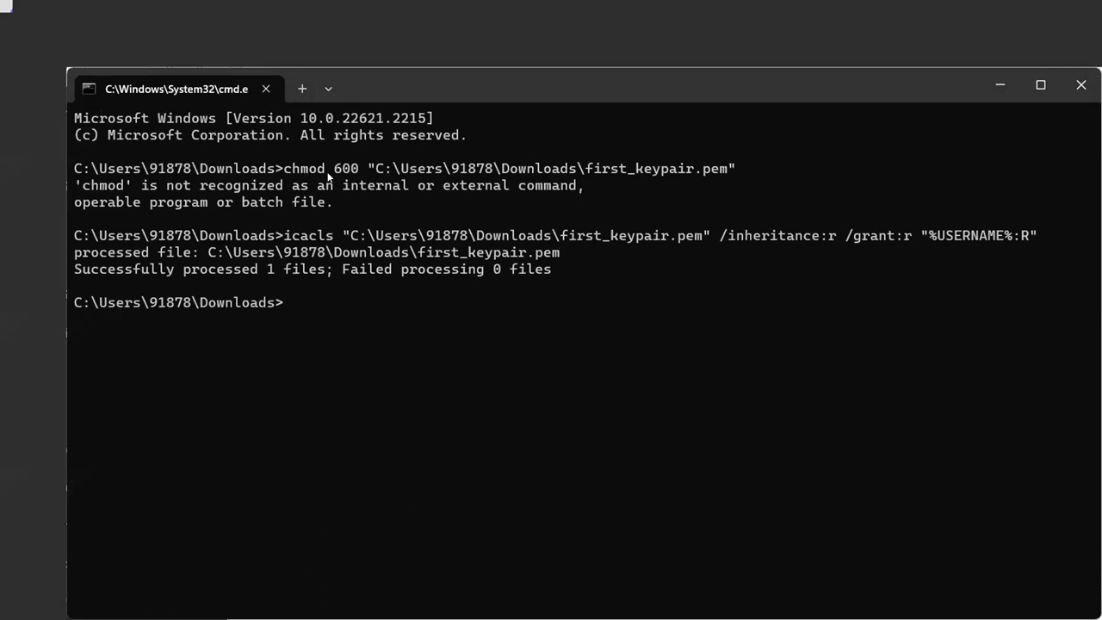
pyautogui.moveTo(285, 167); pyautogui.dragTo(734, 164)
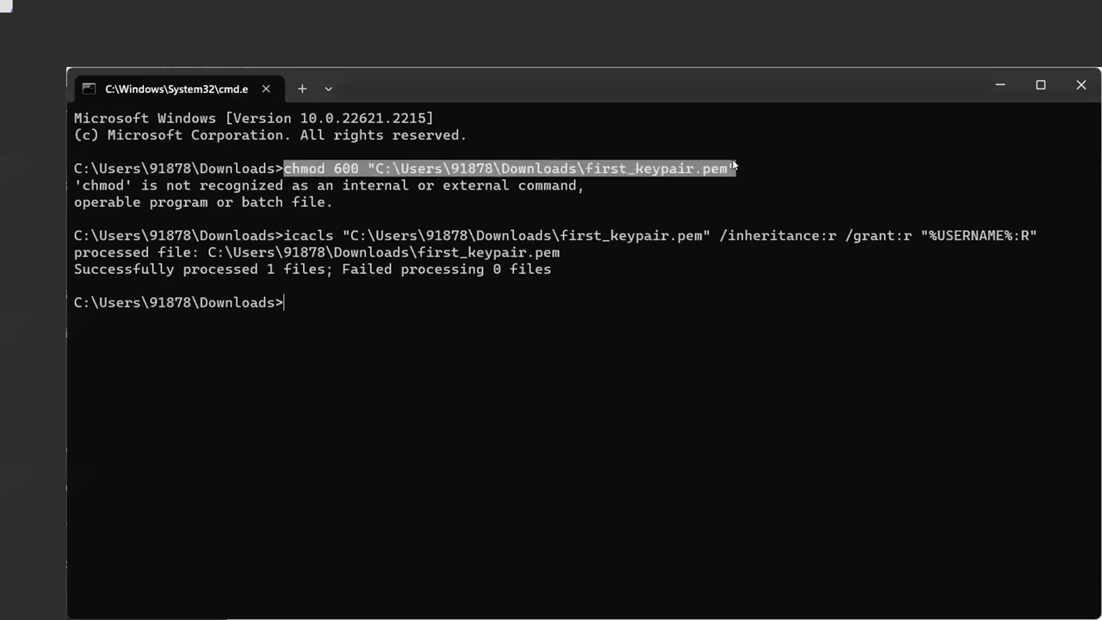
pyautogui.rightClick(733, 163)
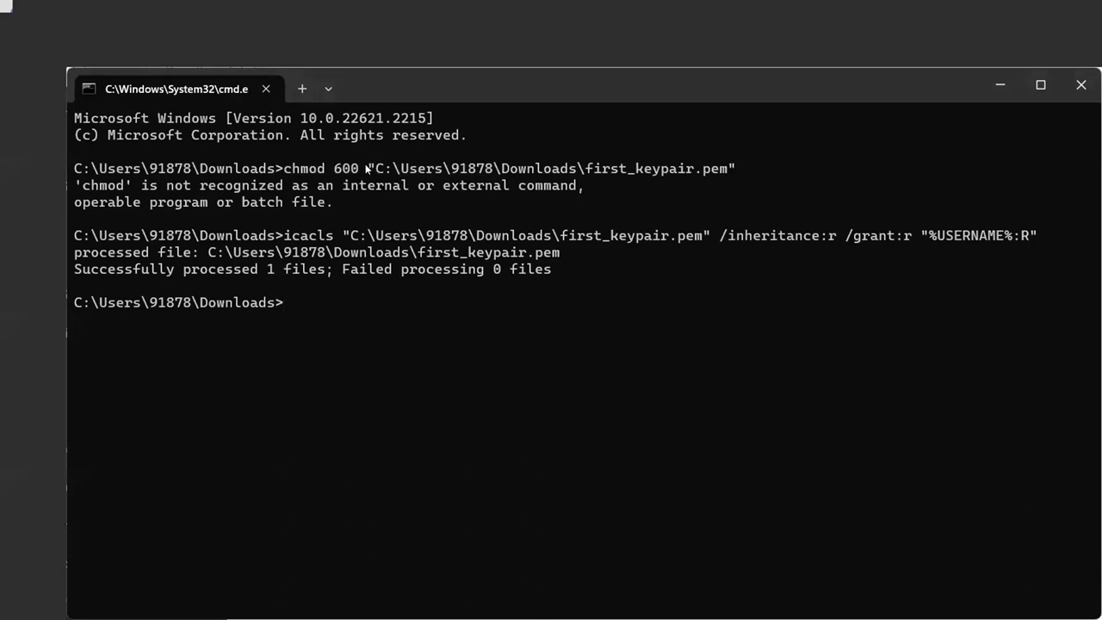
pyautogui.moveTo(367, 169); pyautogui.dragTo(582, 172)
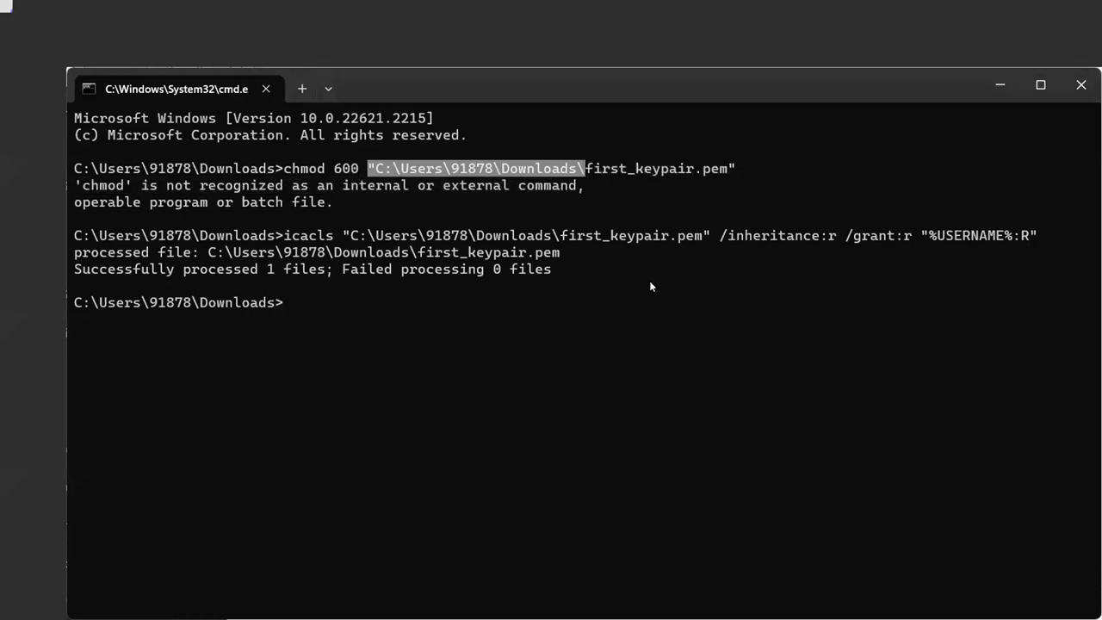
# Step: Recall the earlier chmod 600 command for first_keypair.pem at the prompt
pyautogui.press('Up')
pyautogui.press('Up')
pyautogui.press('Down')
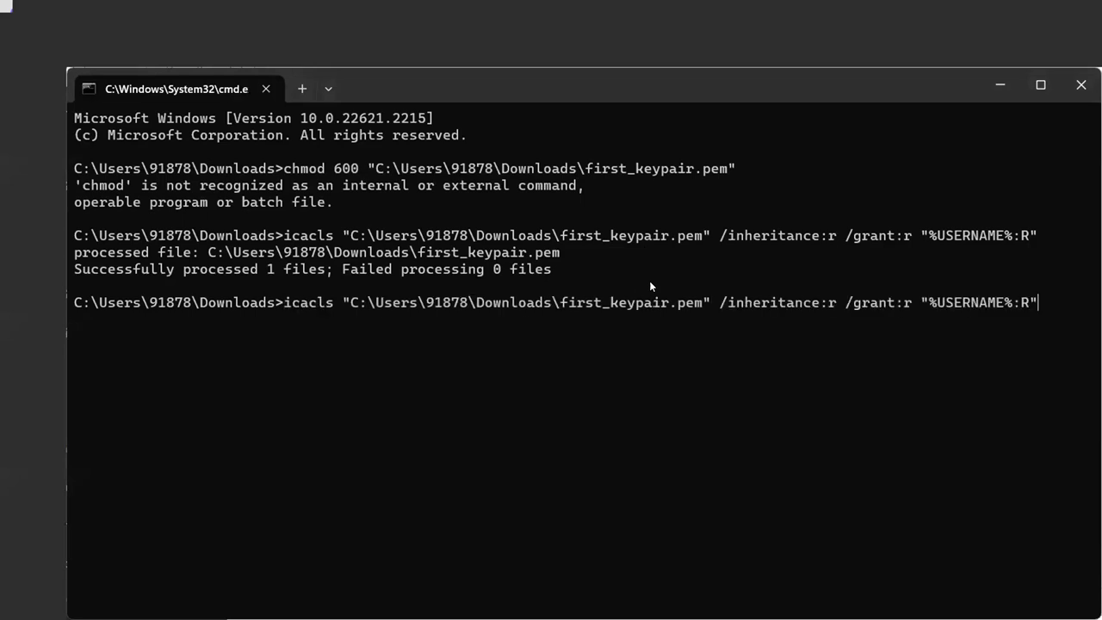
pyautogui.press('Up')
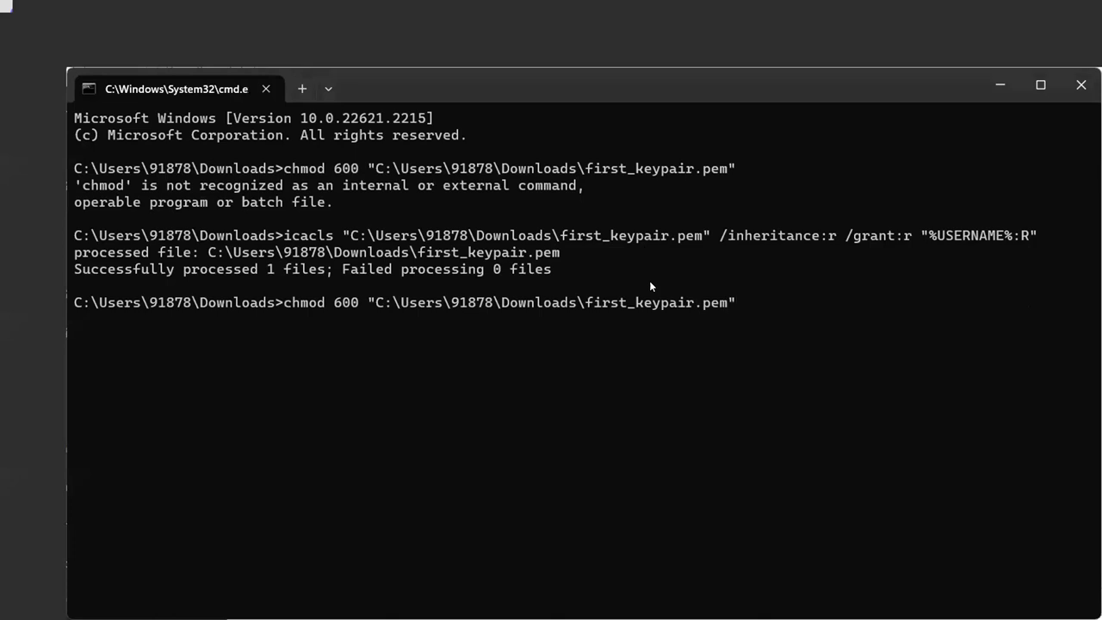
# Step: Erase the recalled icacls command from the prompt and begin an ssh -i command in its place
pyautogui.press('Down')
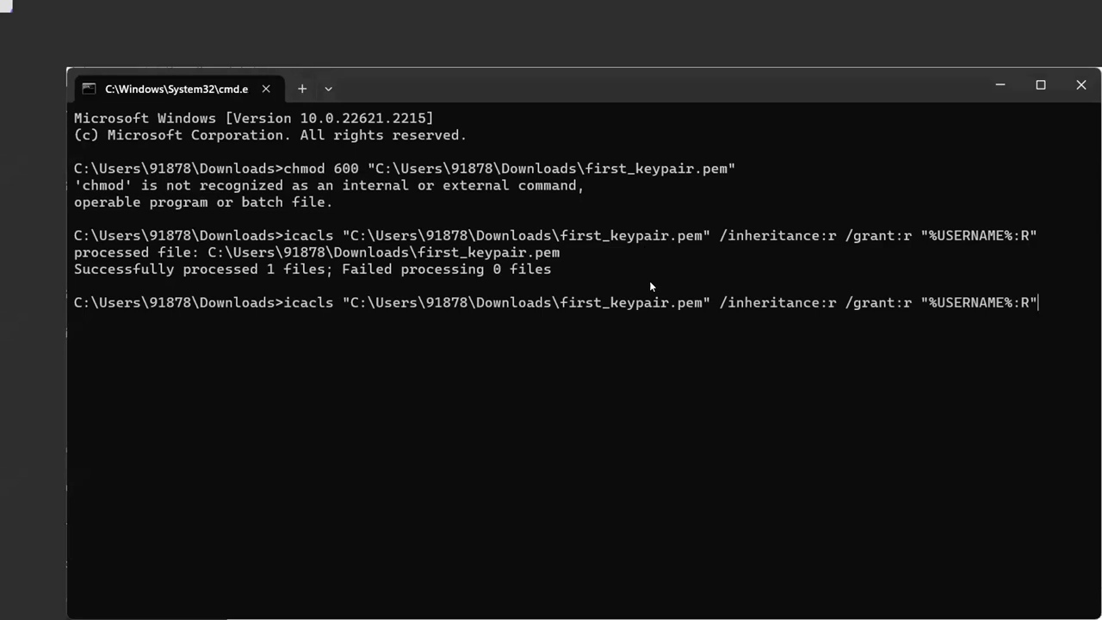
pyautogui.press('BackSpace')
pyautogui.press('BackSpace')
pyautogui.press('BackSpace')
pyautogui.press('BackSpace')
pyautogui.press('BackSpace')
pyautogui.press('BackSpace')
pyautogui.press('BackSpace')
pyautogui.press('BackSpace')
pyautogui.press('BackSpace')
pyautogui.press('BackSpace')
pyautogui.press('BackSpace')
pyautogui.press('BackSpace')
pyautogui.press('BackSpace')
pyautogui.press('BackSpace')
pyautogui.press('BackSpace')
pyautogui.press('BackSpace')
pyautogui.press('BackSpace')
pyautogui.press('BackSpace')
pyautogui.press('BackSpace')
pyautogui.press('BackSpace')
pyautogui.press('BackSpace')
pyautogui.press('BackSpace')
pyautogui.press('BackSpace')
pyautogui.press('BackSpace')
pyautogui.press('BackSpace')
pyautogui.press('BackSpace')
pyautogui.press('BackSpace')
pyautogui.press('BackSpace')
pyautogui.press('BackSpace')
pyautogui.press('BackSpace')
pyautogui.press('BackSpace')
pyautogui.press('BackSpace')
pyautogui.press('BackSpace')
pyautogui.press('BackSpace')
pyautogui.press('BackSpace')
pyautogui.press('BackSpace')
pyautogui.press('BackSpace')
pyautogui.press('BackSpace')
pyautogui.press('BackSpace')
pyautogui.press('BackSpace')
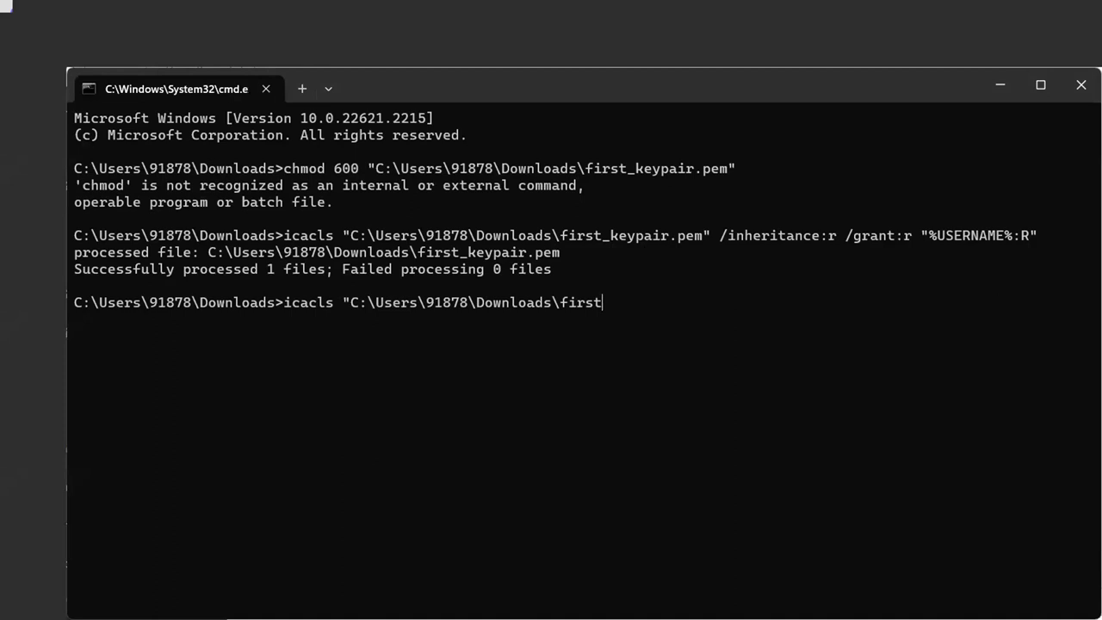
pyautogui.press('BackSpace')
pyautogui.press('BackSpace')
pyautogui.press('BackSpace')
pyautogui.press('BackSpace')
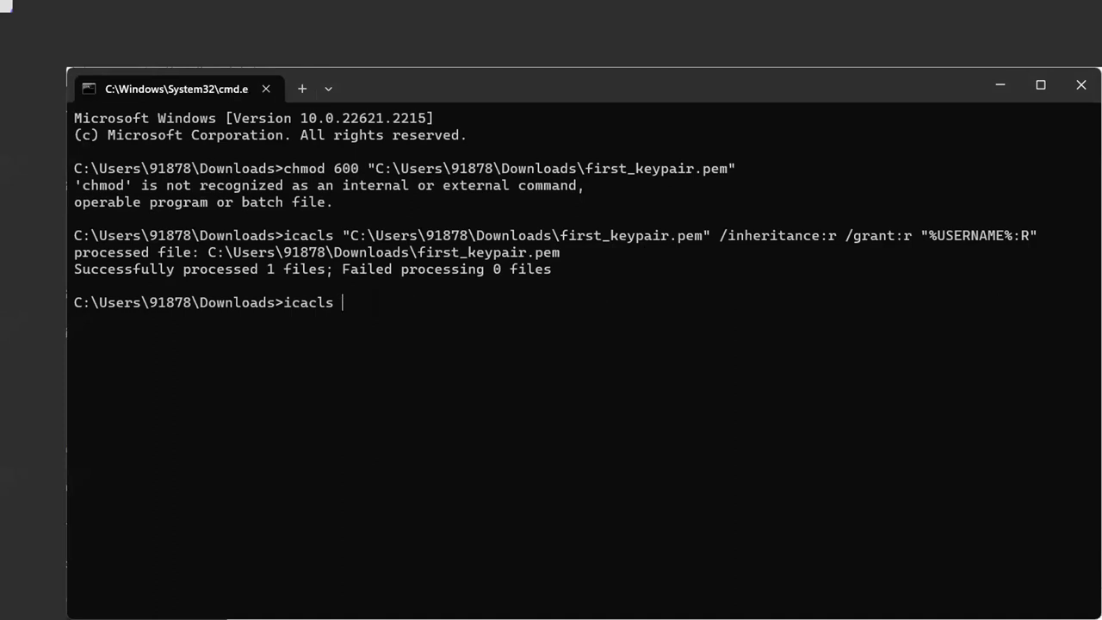
pyautogui.press('BackSpace')
pyautogui.press('BackSpace')
pyautogui.press('BackSpace')
pyautogui.press('BackSpace')
pyautogui.press('BackSpace')
pyautogui.press('BackSpace')
pyautogui.press('BackSpace')
pyautogui.write('ssh -i<>')
pyautogui.press('Left')
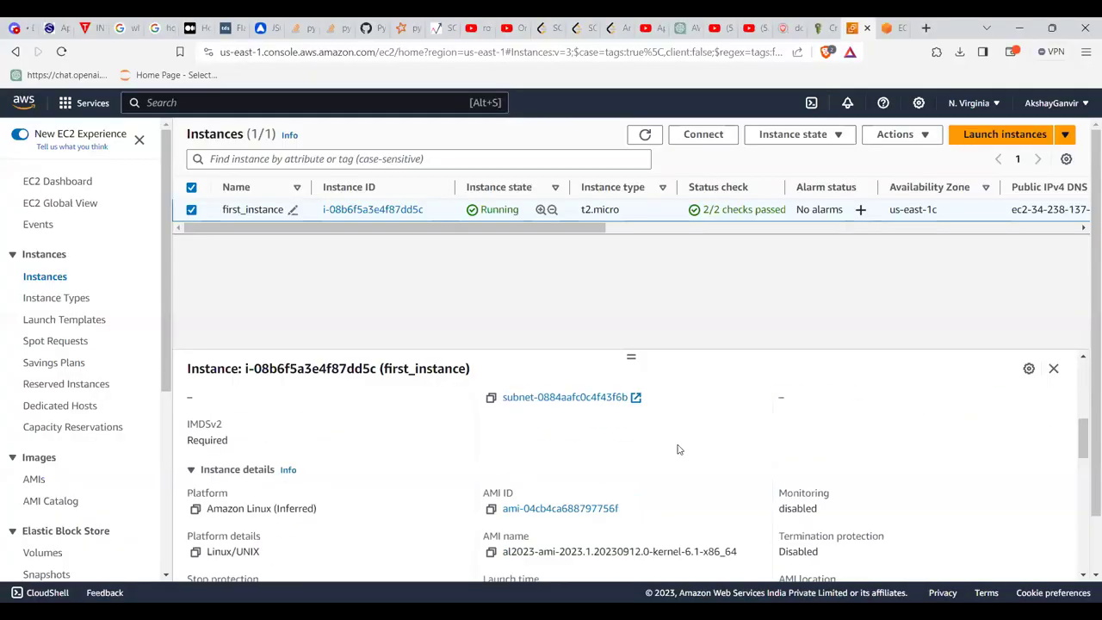
# Step: In the EC2 console, look through first_instance's details, including its assigned key pair and host and placement group settings
pyautogui.scroll(-3, 677, 448)
pyautogui.scroll(-5, 677, 449)
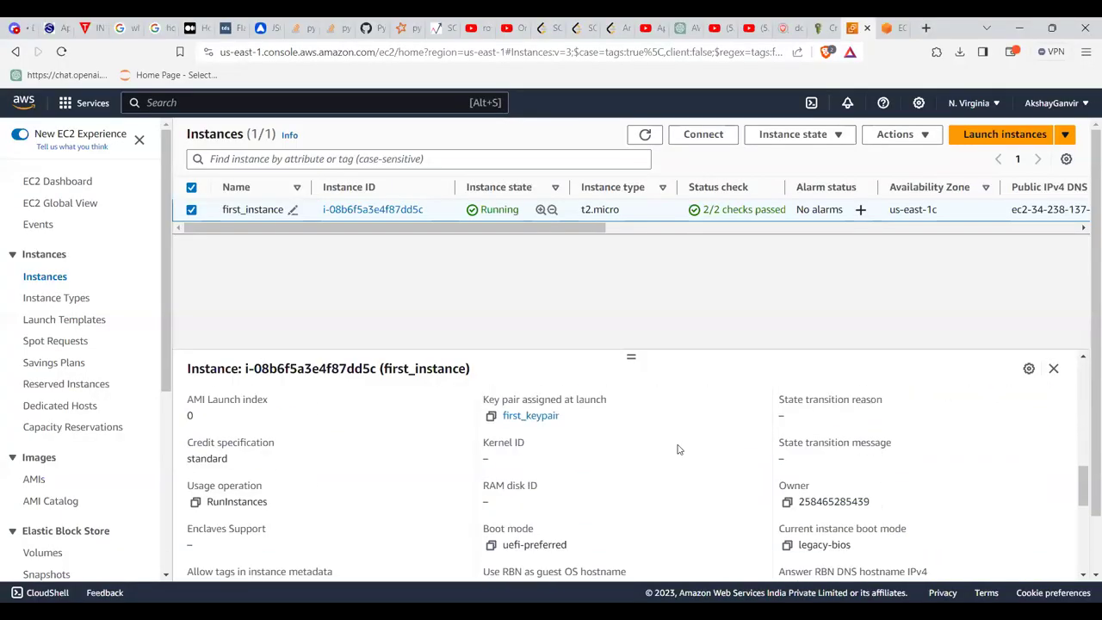
pyautogui.scroll(-6, 678, 448)
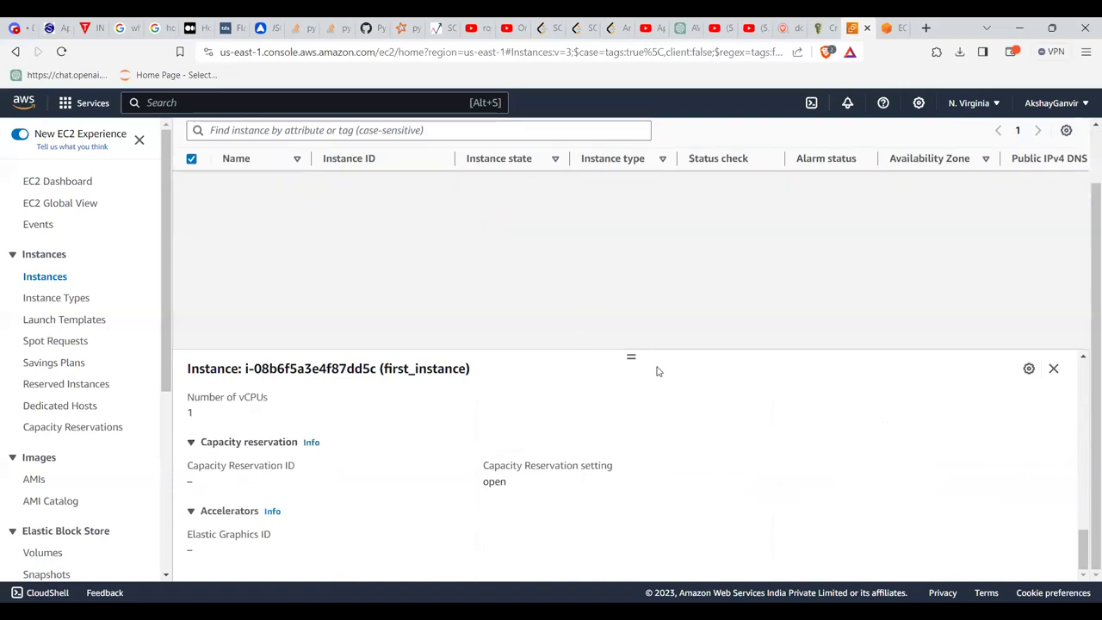
pyautogui.scroll(2, 655, 375)
# Step: Try filtering the instances list by Key name = first_keypair, and remove the filter again
pyautogui.click(407, 130)
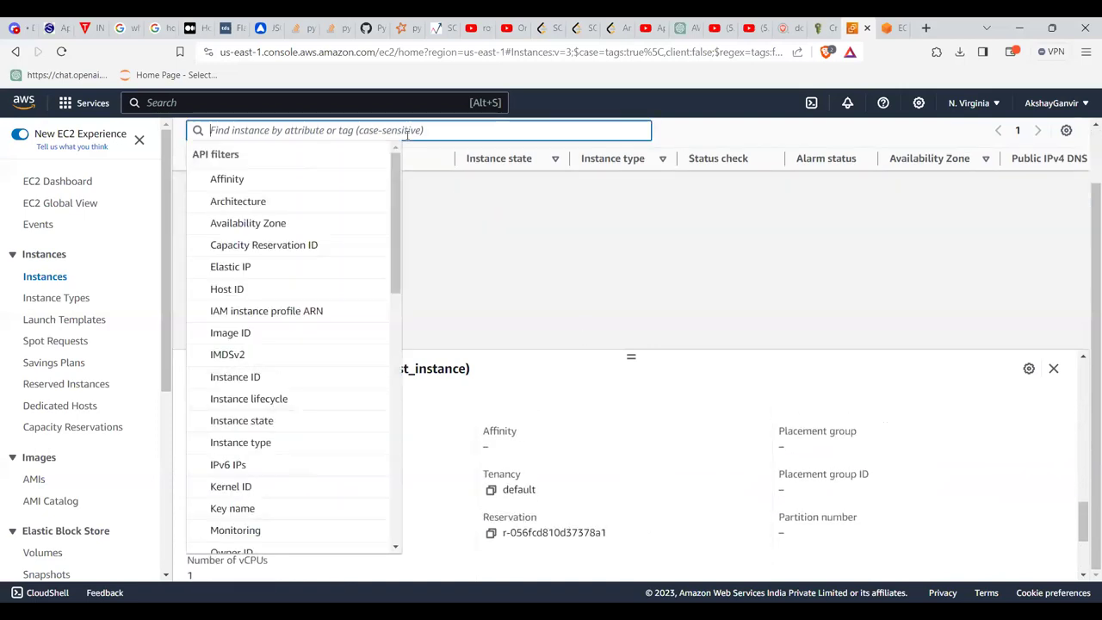
pyautogui.write('ke')
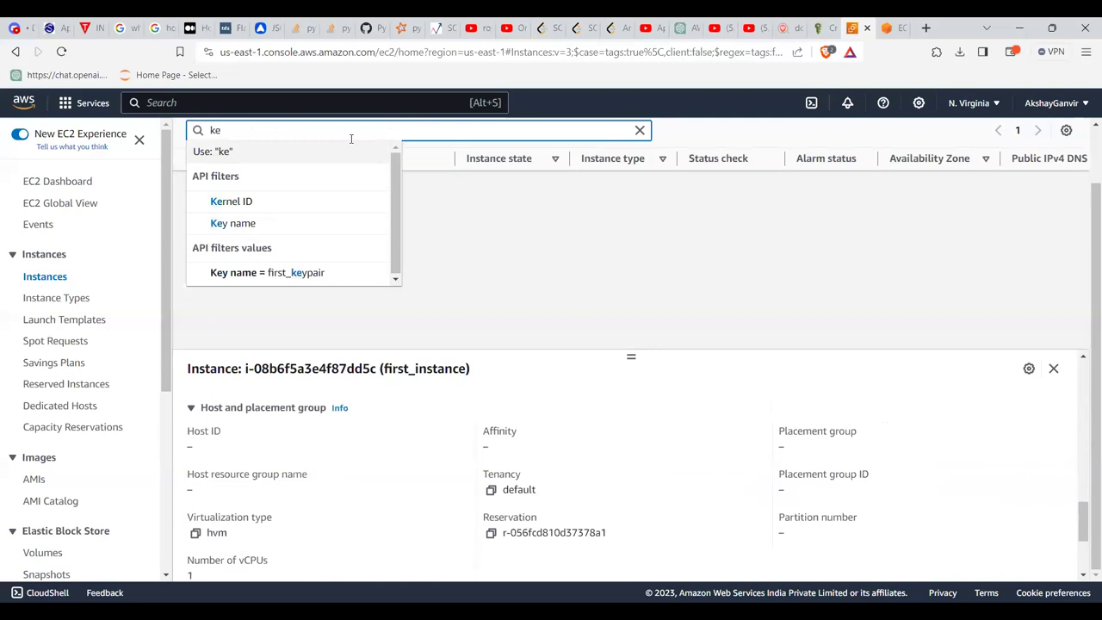
pyautogui.click(316, 272)
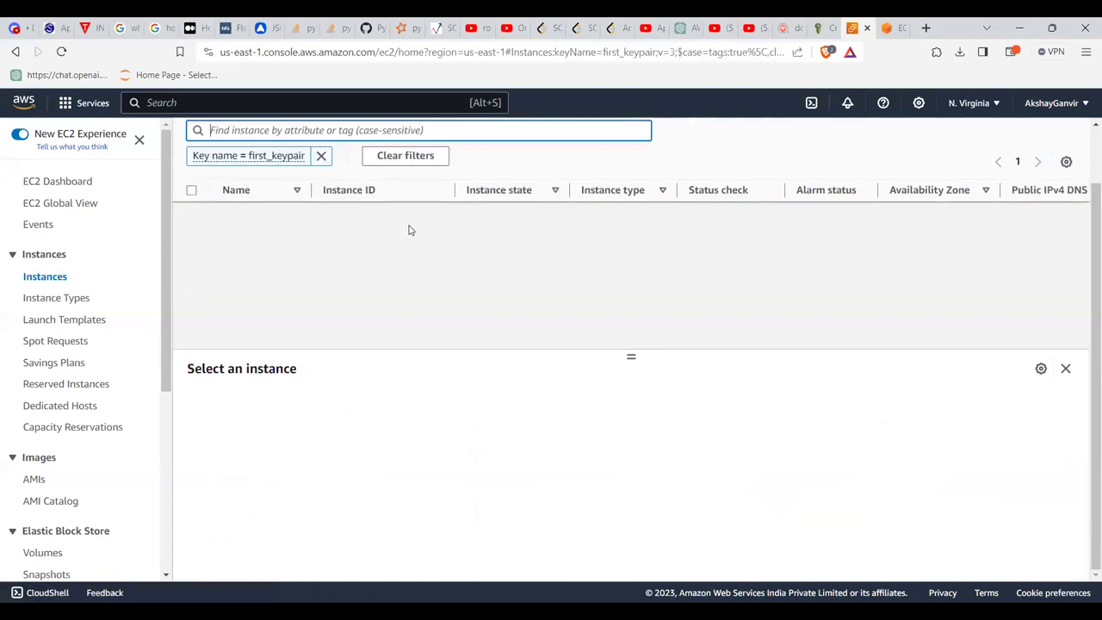
pyautogui.click(322, 156)
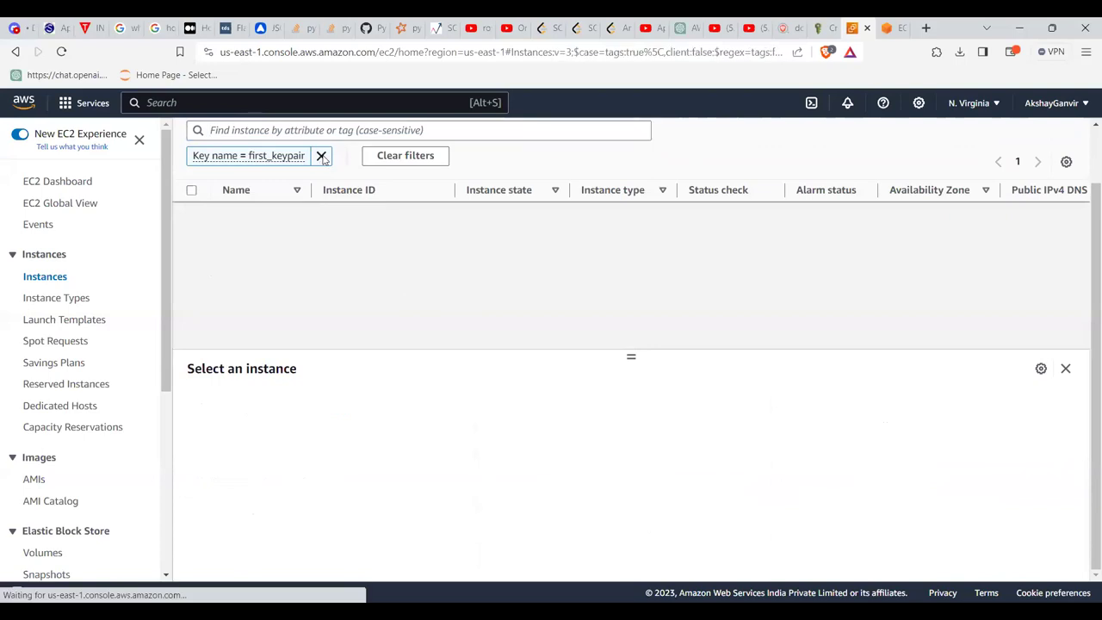
# Step: Reload the full instances list, open first_instance's details, and go to its SSH client connection instructions
pyautogui.click(52, 281)
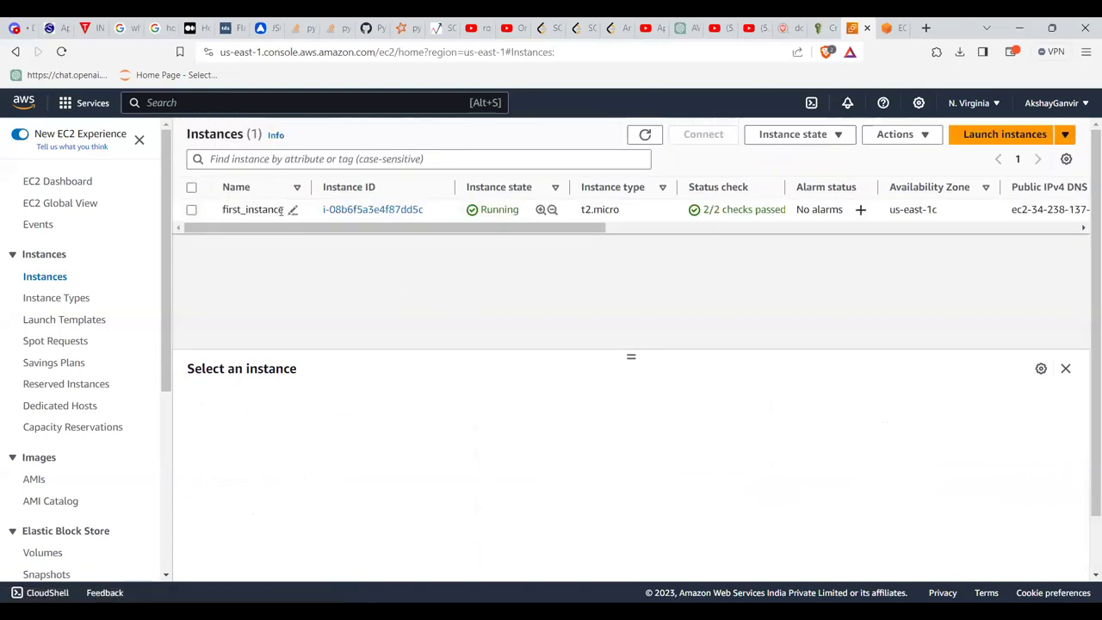
pyautogui.click(263, 210)
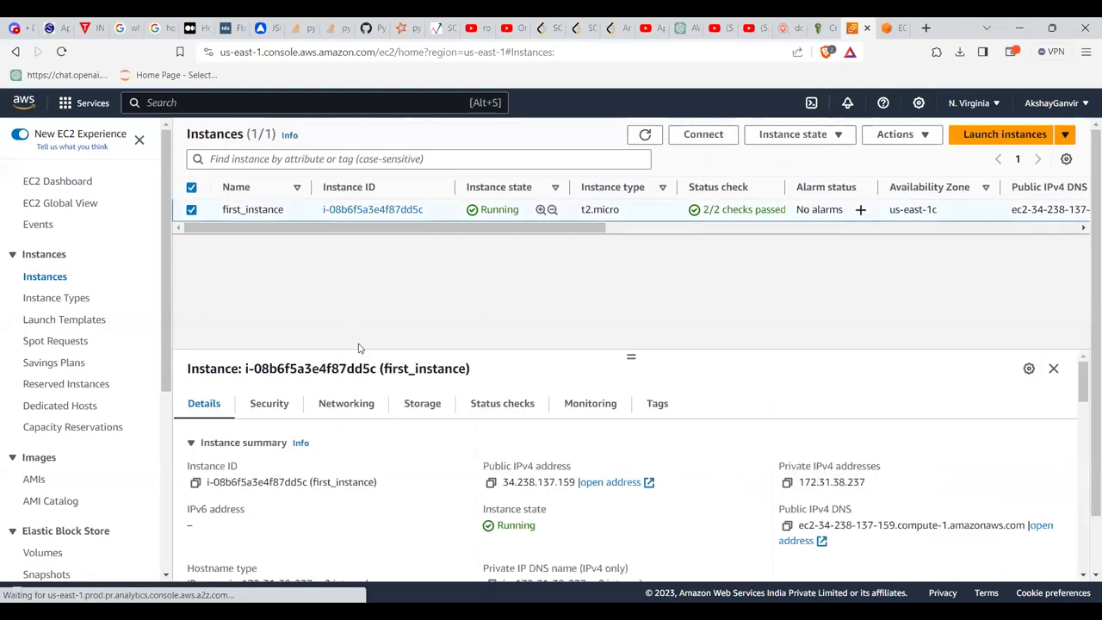
pyautogui.click(363, 211)
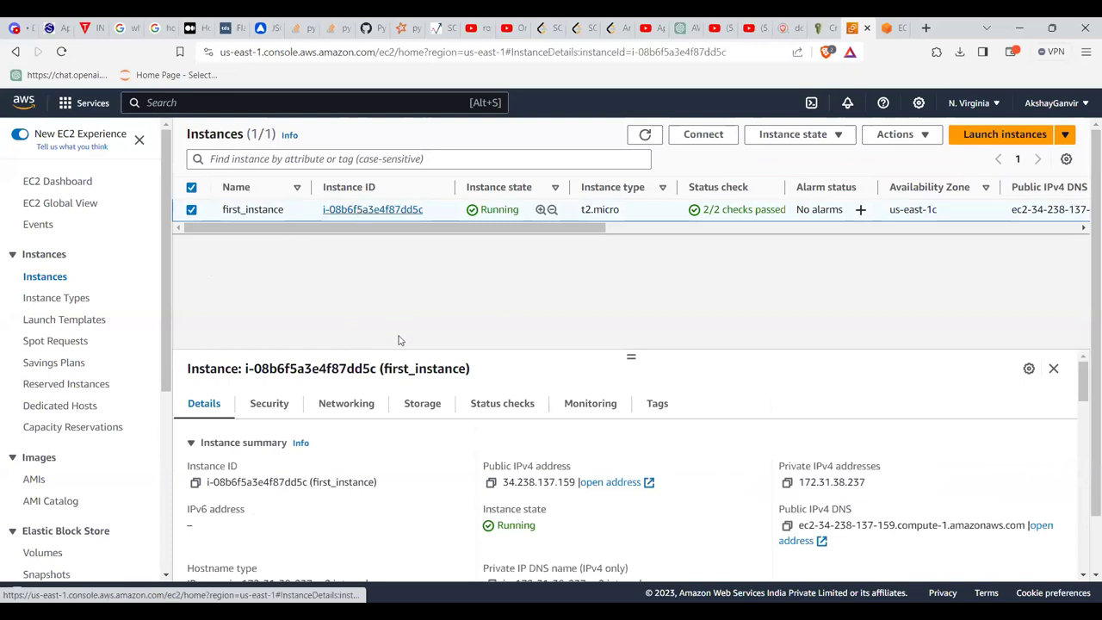
pyautogui.scroll(-1, 401, 372)
pyautogui.scroll(-1, 401, 372)
pyautogui.scroll(1, 401, 372)
pyautogui.scroll(1, 689, 207)
pyautogui.click(822, 171)
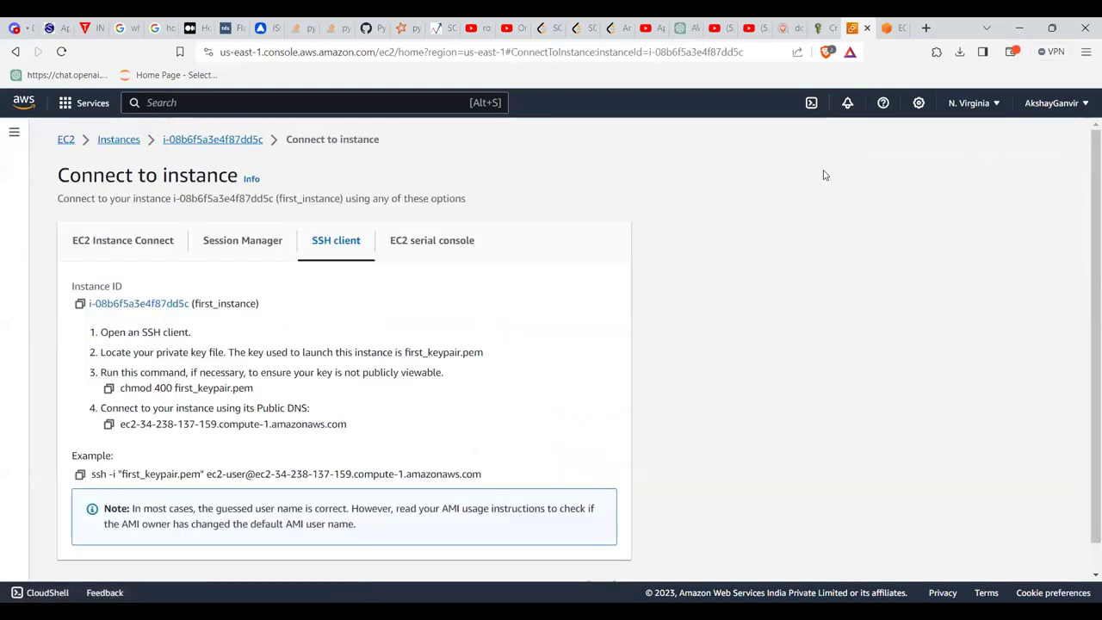
# Step: Copy the example SSH command that uses "first_keypair.pem" with the instance's public DNS and run it in Command Prompt
pyautogui.scroll(-1, 478, 391)
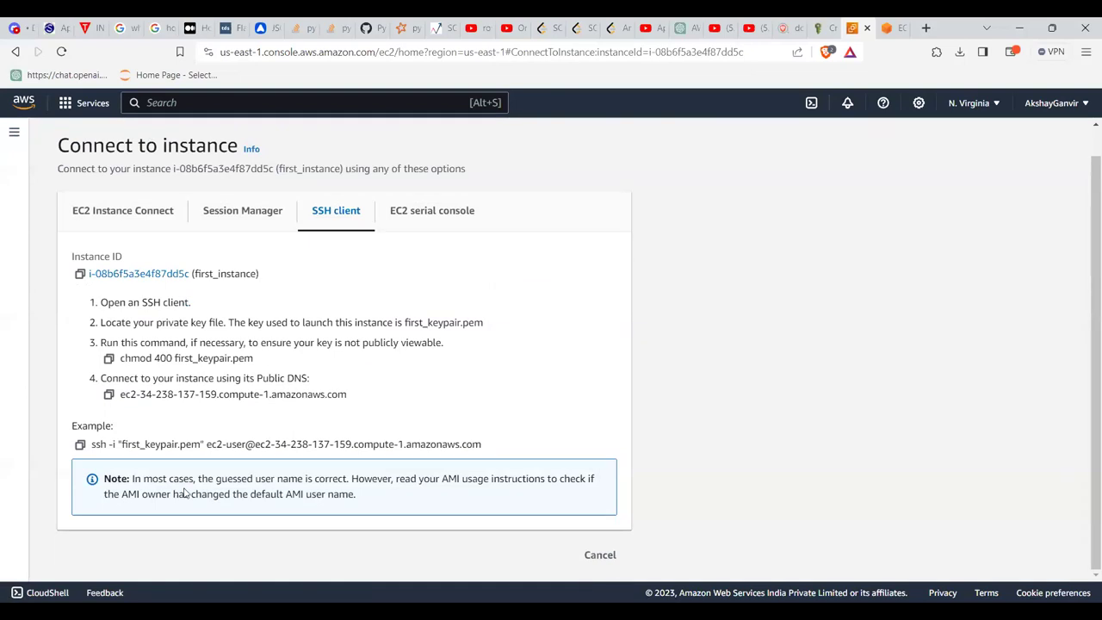
pyautogui.click(79, 445)
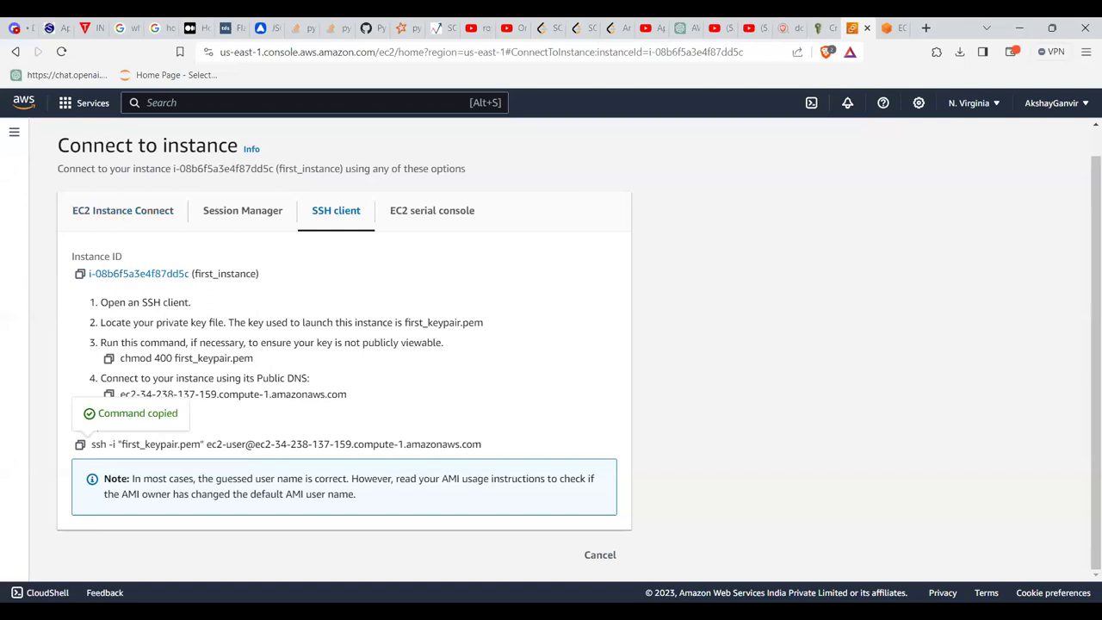
pyautogui.press('super')
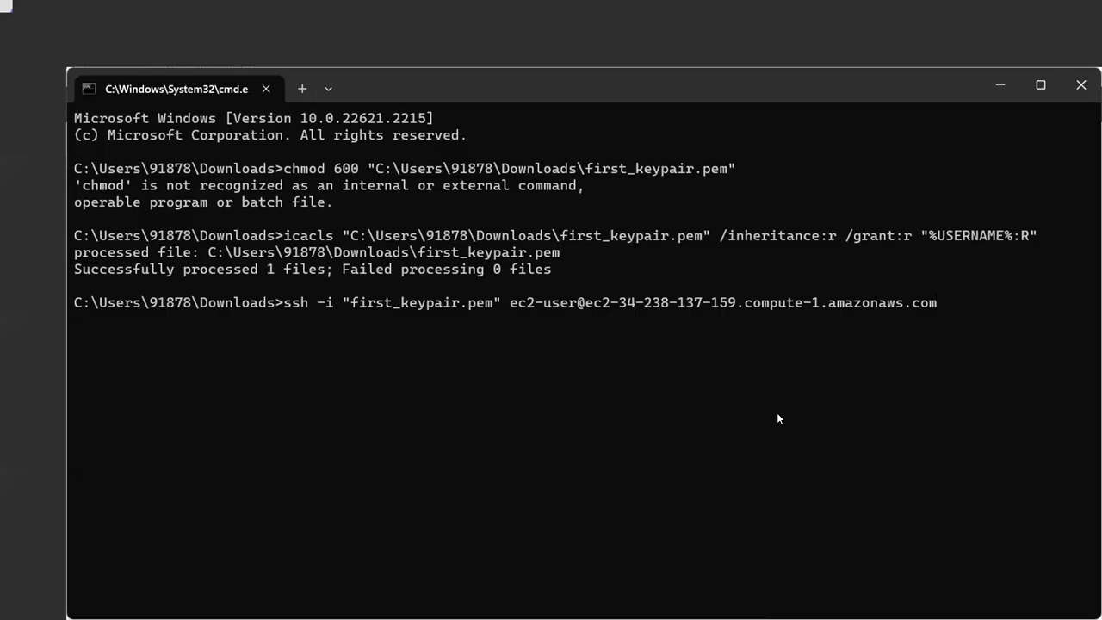
pyautogui.press('Return')
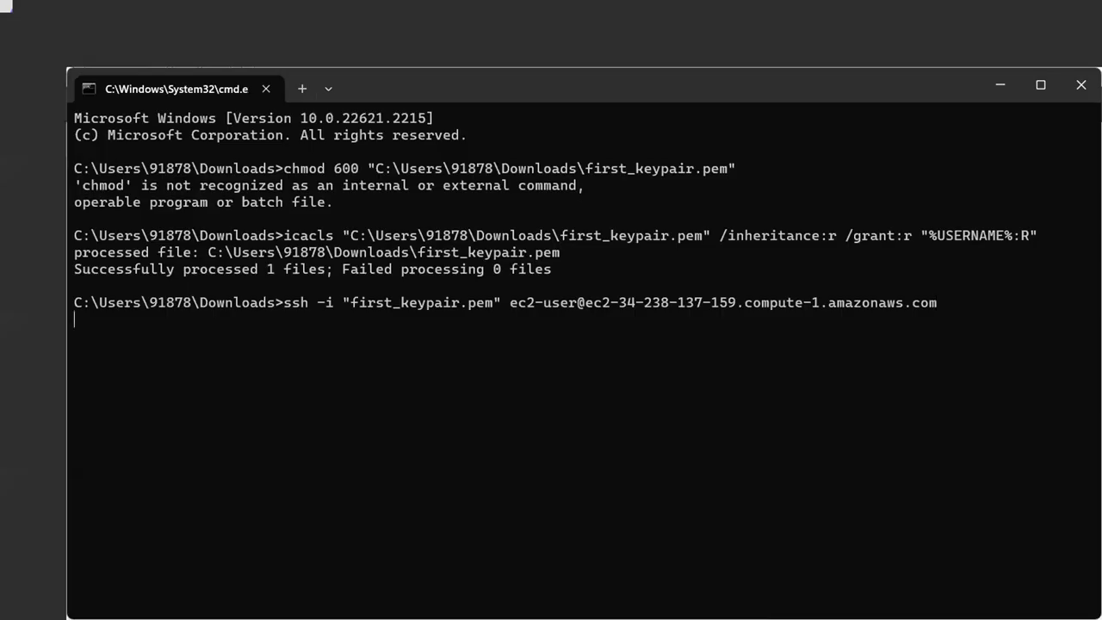
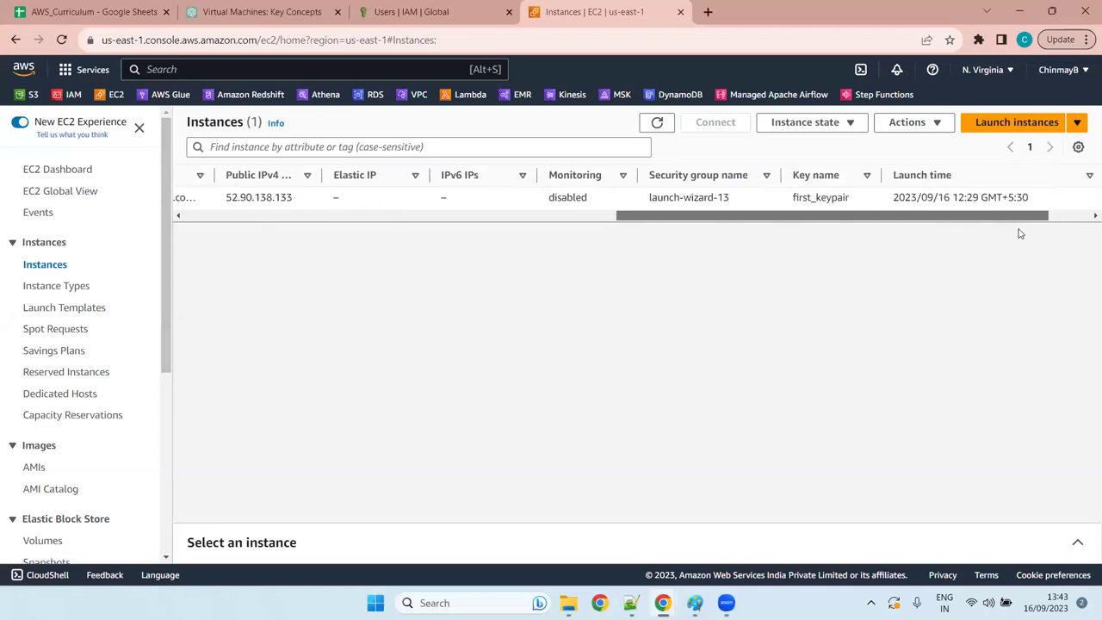
# Step: In the EC2 instances list, terminate the instance first-instance and confirm the termination
pyautogui.click(405, 215)
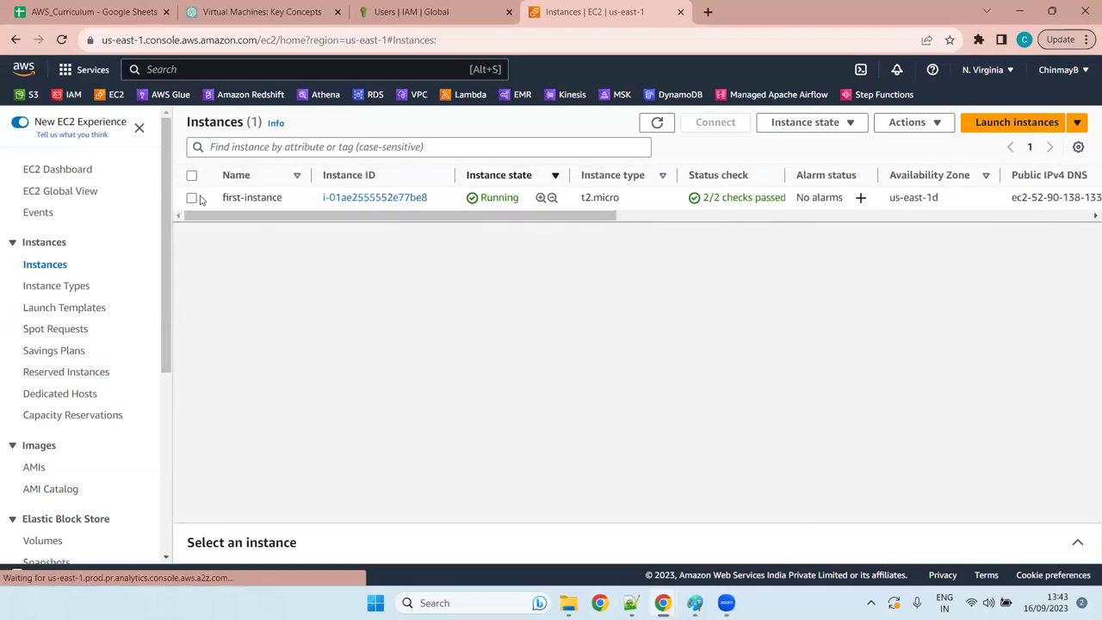
pyautogui.click(191, 198)
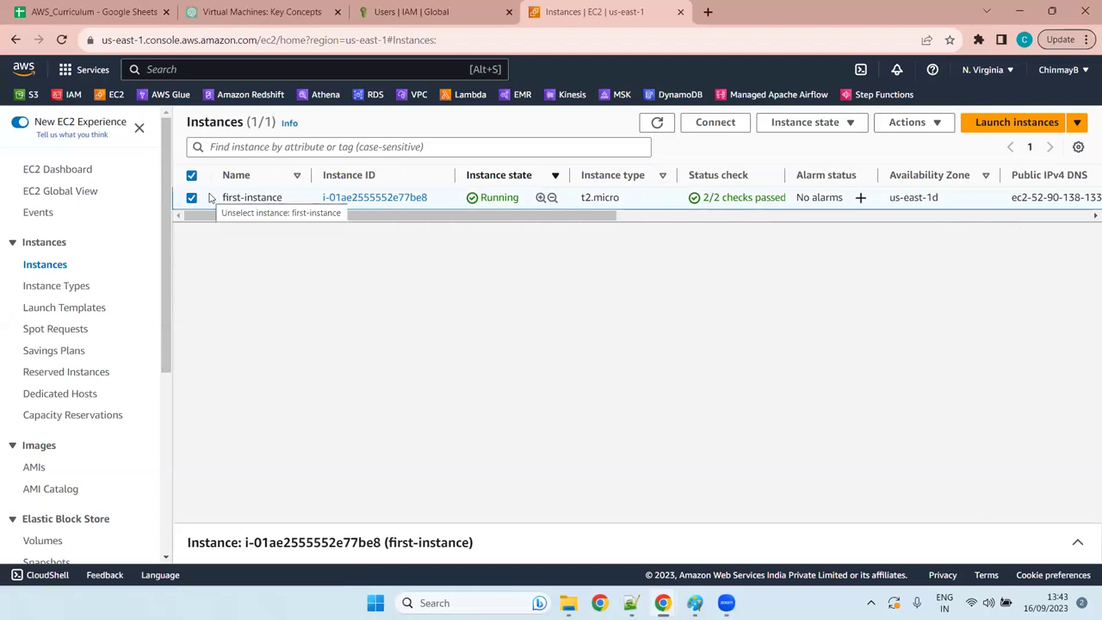
pyautogui.click(829, 126)
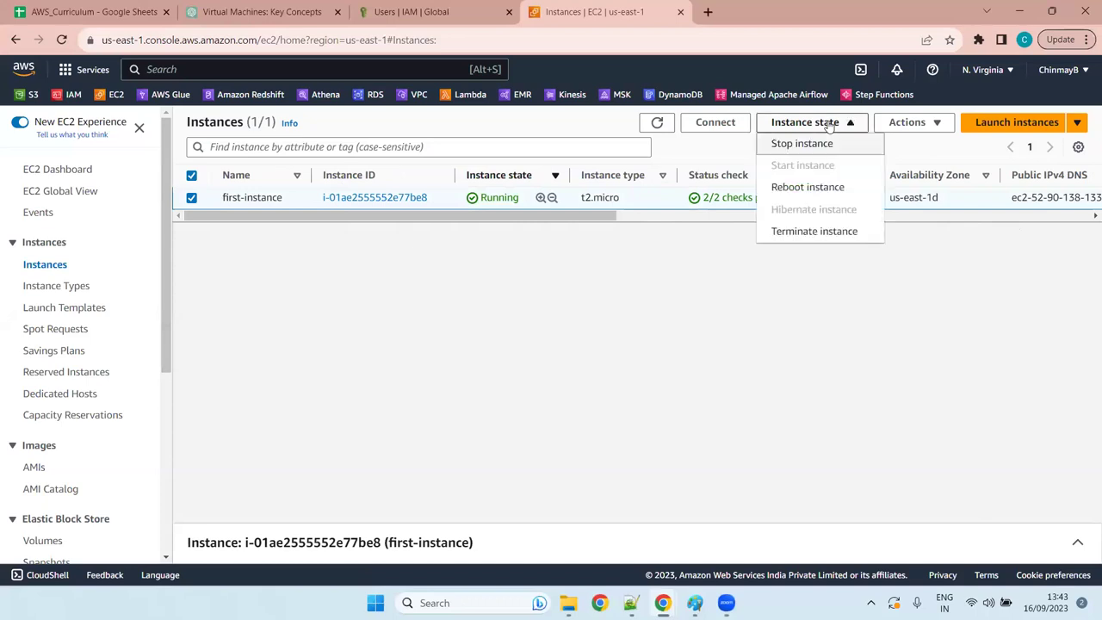
pyautogui.click(827, 232)
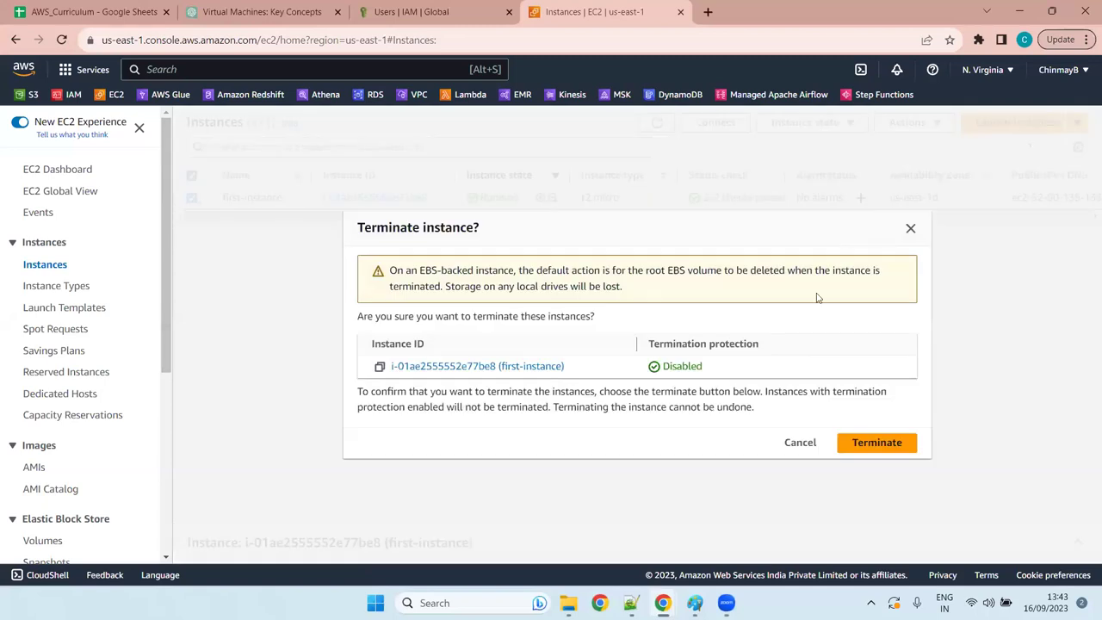
pyautogui.click(889, 444)
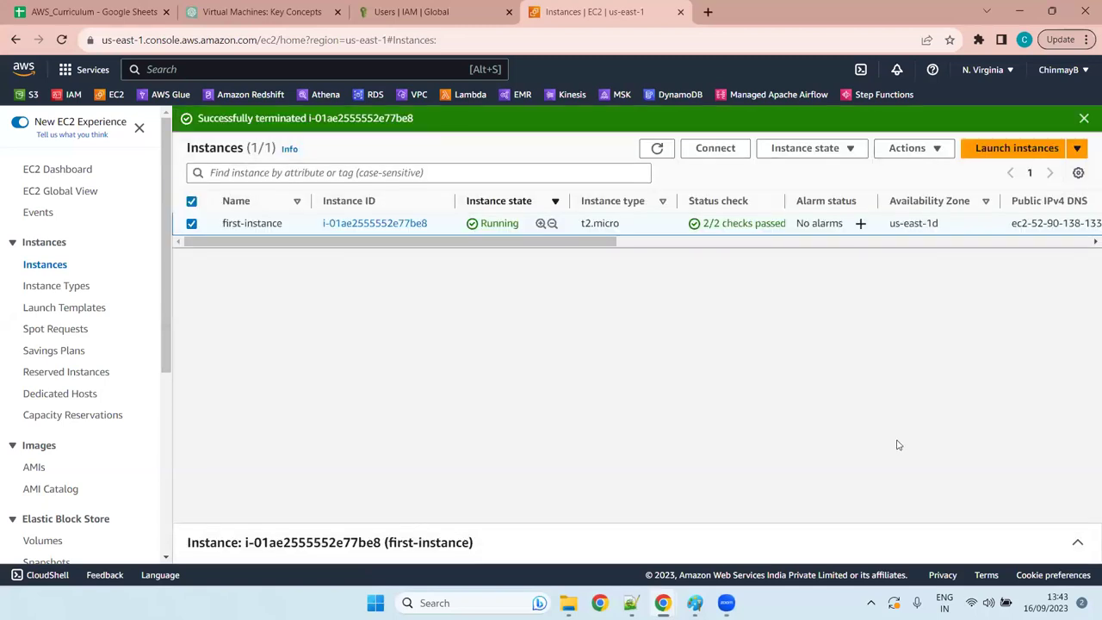
# Step: Refresh the instances list, check the state of first-instance, and dismiss the termination notification
pyautogui.click(643, 158)
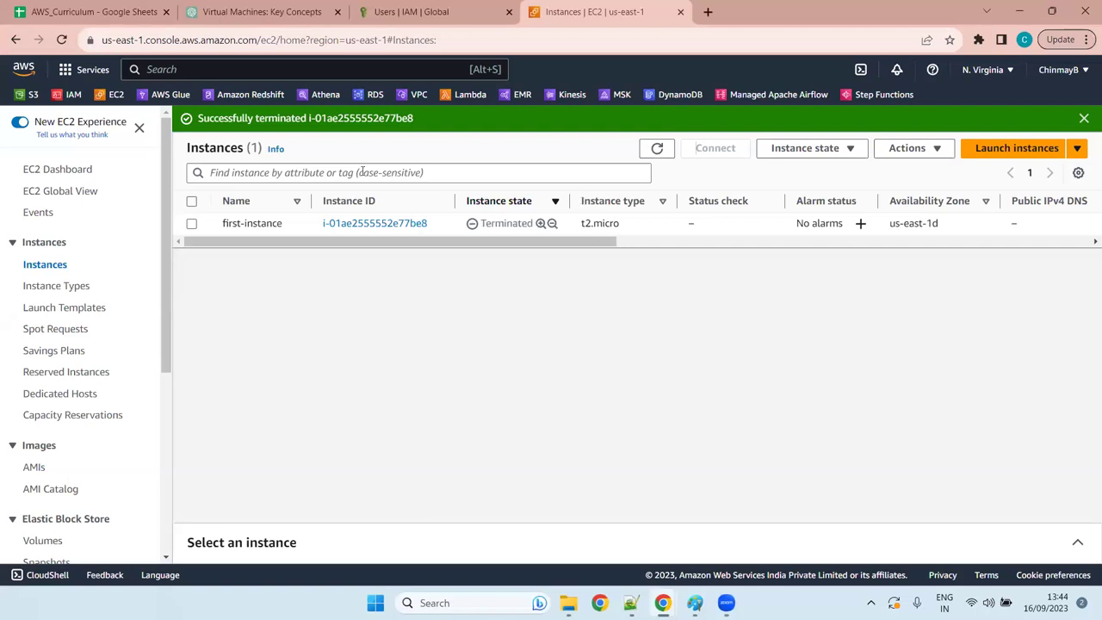
pyautogui.doubleClick(516, 224)
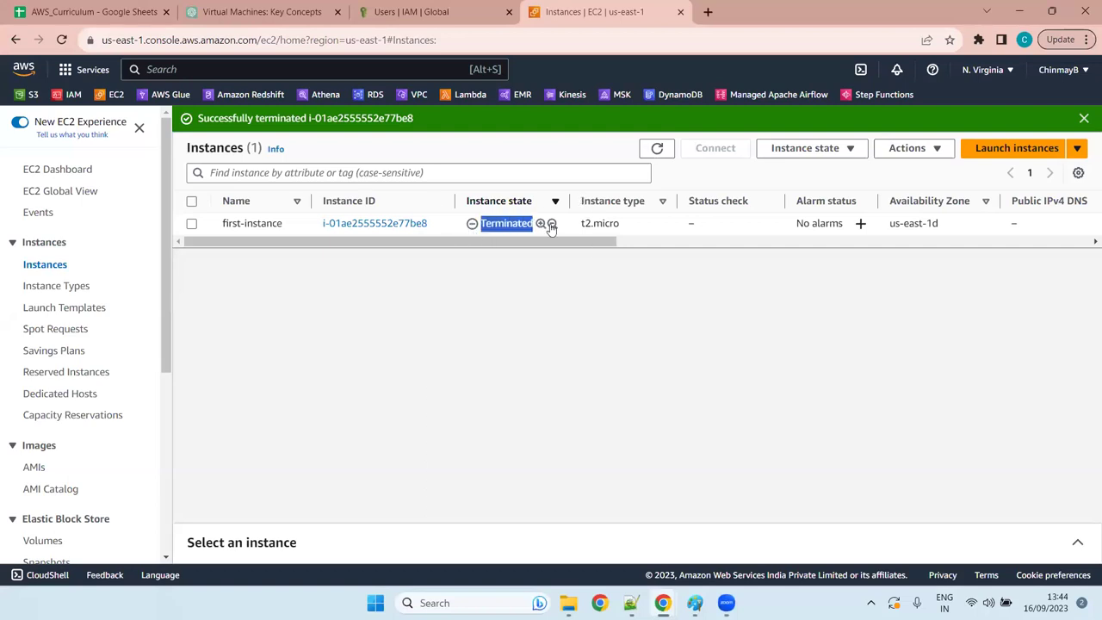
pyautogui.click(557, 227)
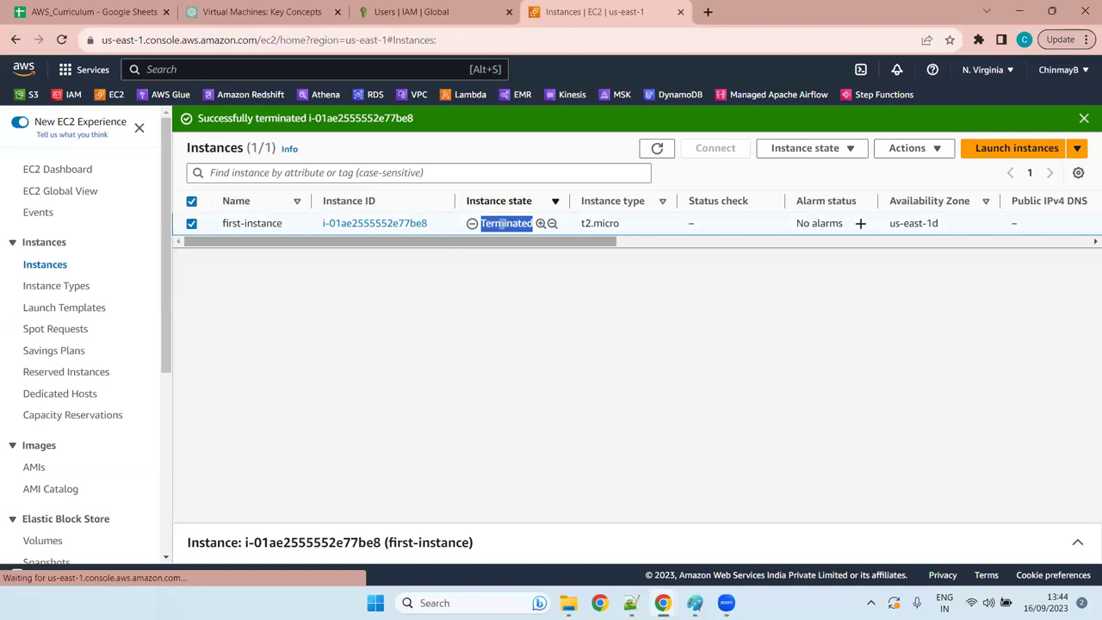
pyautogui.click(502, 223)
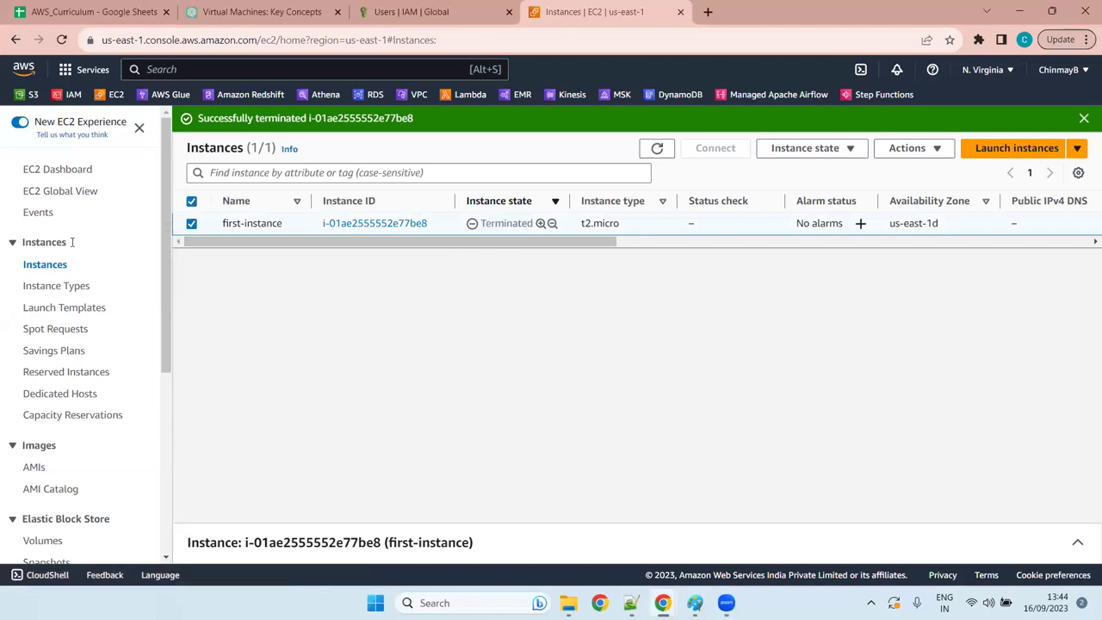
pyautogui.click(193, 223)
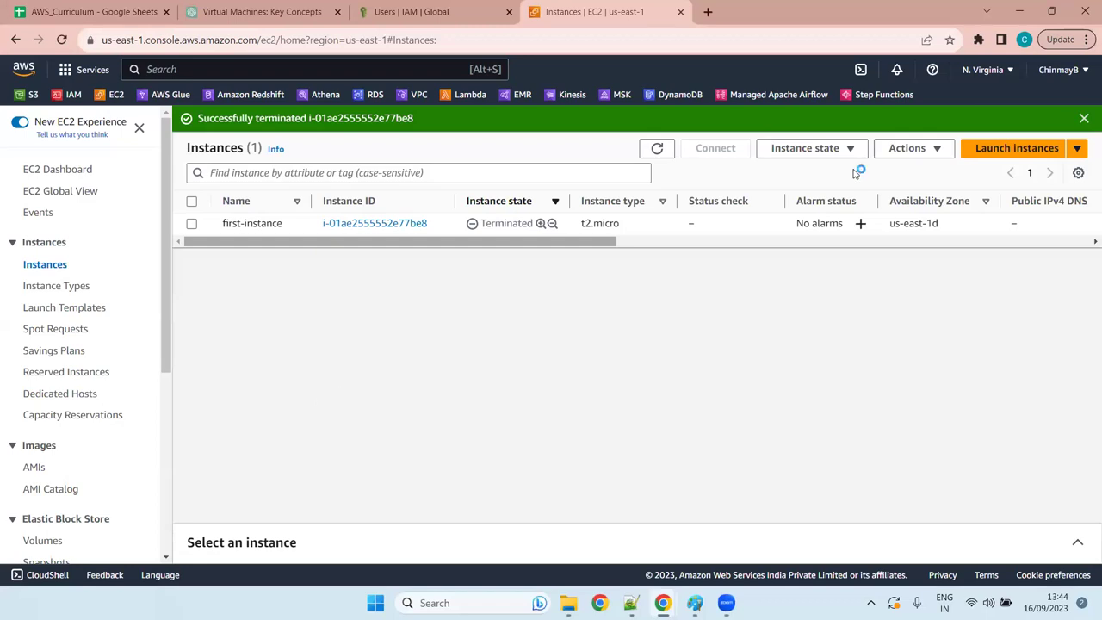
pyautogui.click(1083, 120)
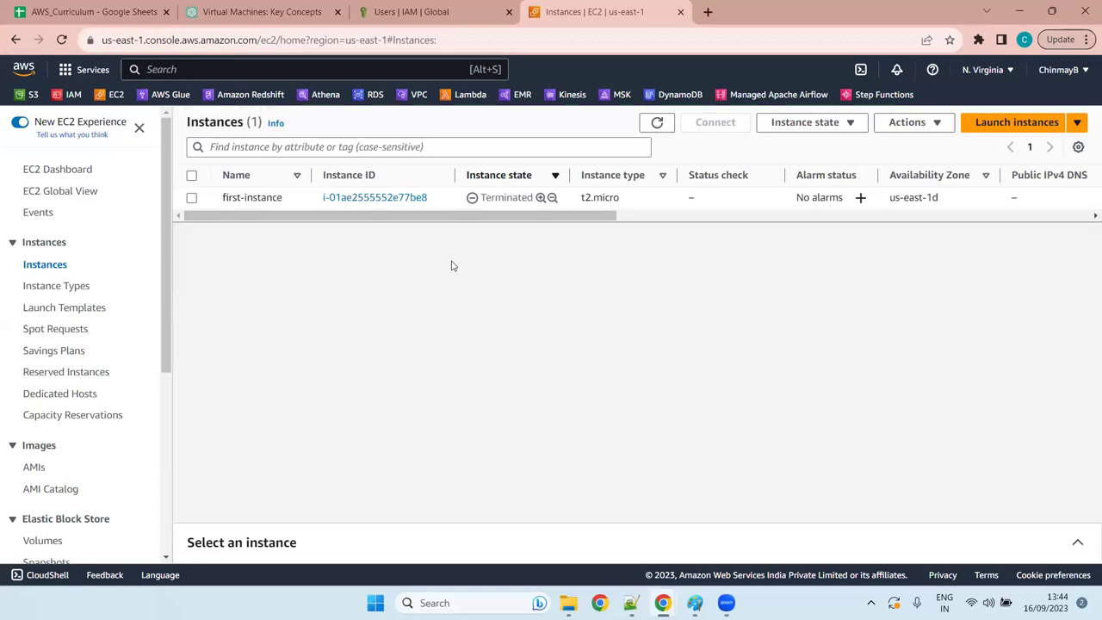
# Step: Reload the instances list again and recheck the instance state shown for first-instance
pyautogui.click(656, 122)
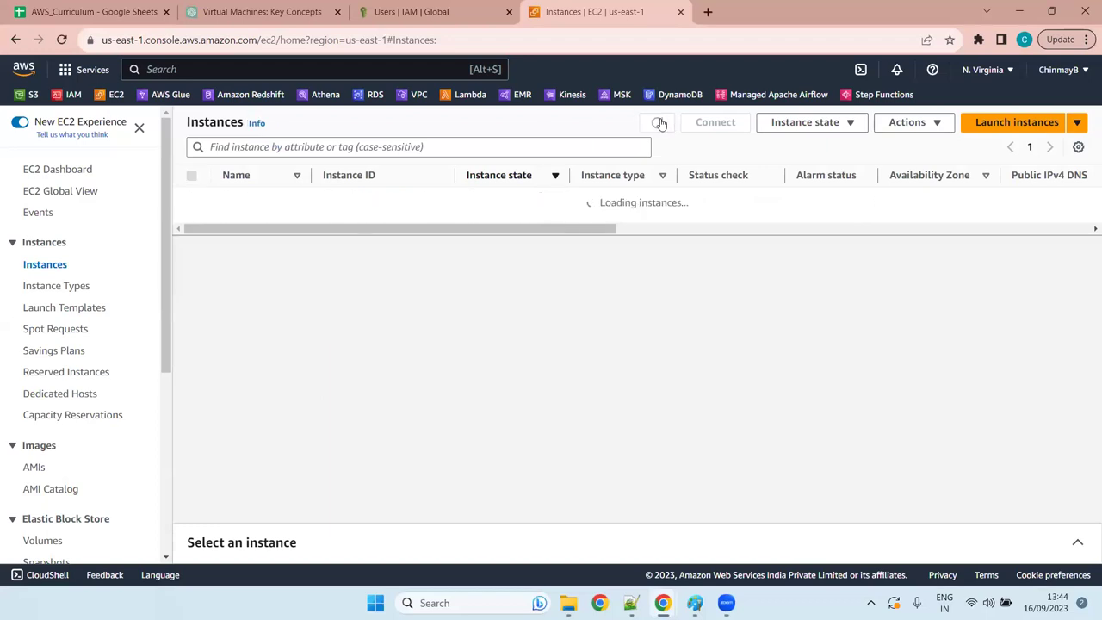
pyautogui.click(657, 123)
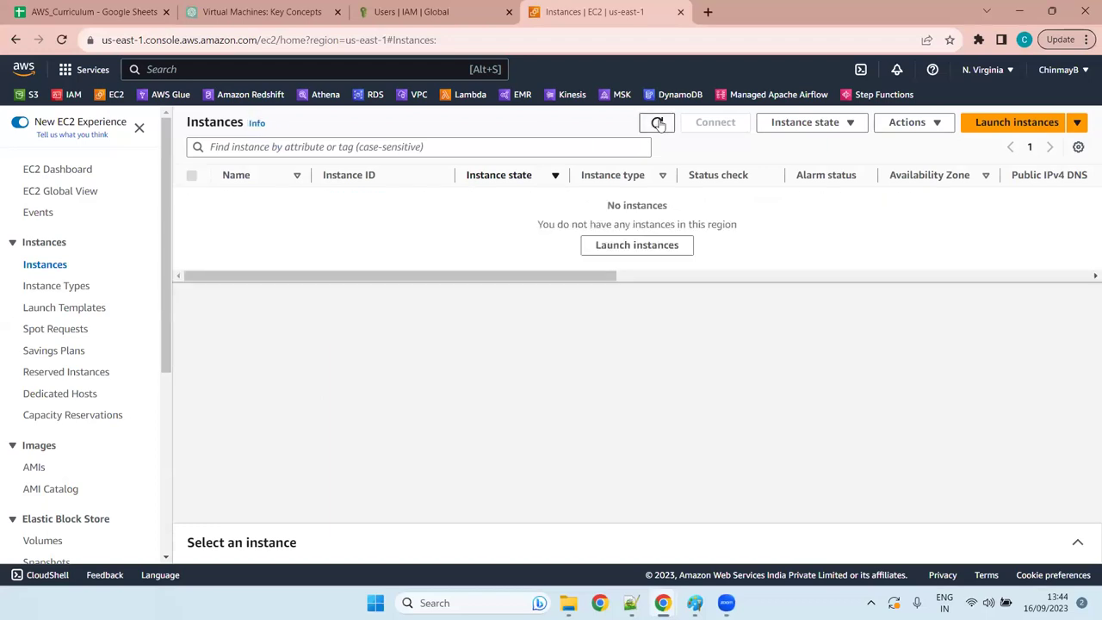
pyautogui.moveTo(466, 200); pyautogui.dragTo(535, 198)
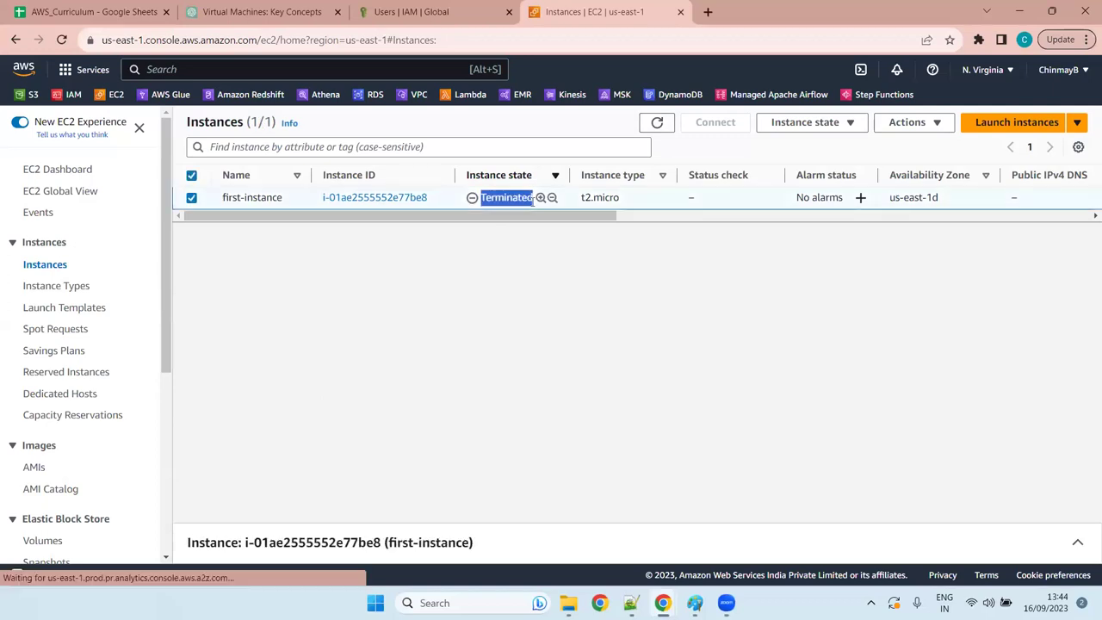
pyautogui.click(191, 197)
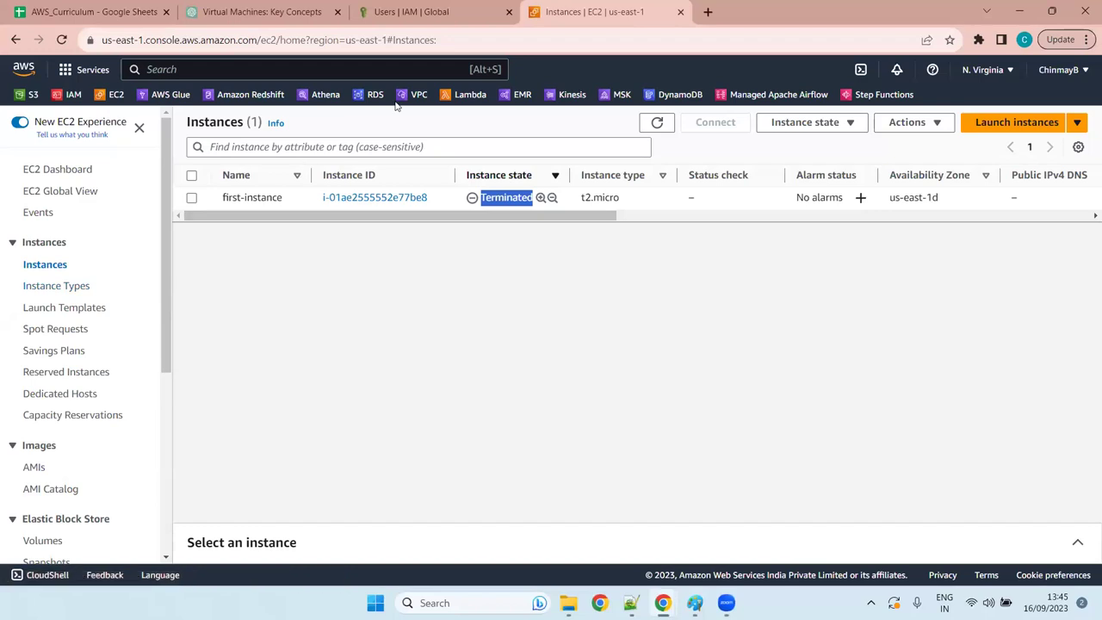
pyautogui.click(508, 196)
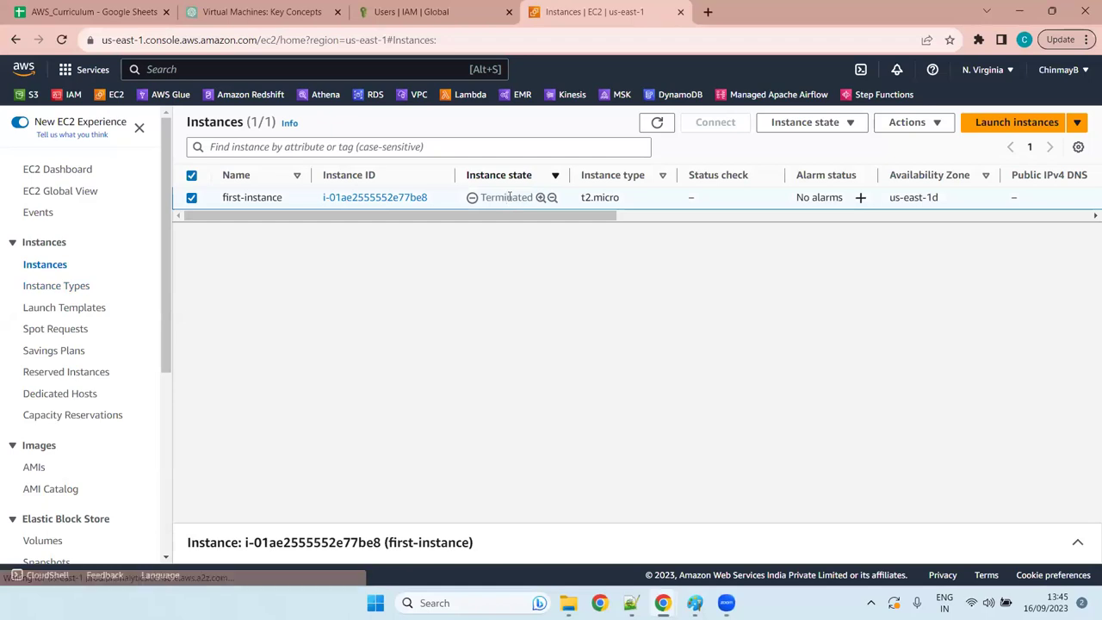
# Step: Clear the selection of first-instance and look over the available instance state actions without applying any
pyautogui.click(192, 198)
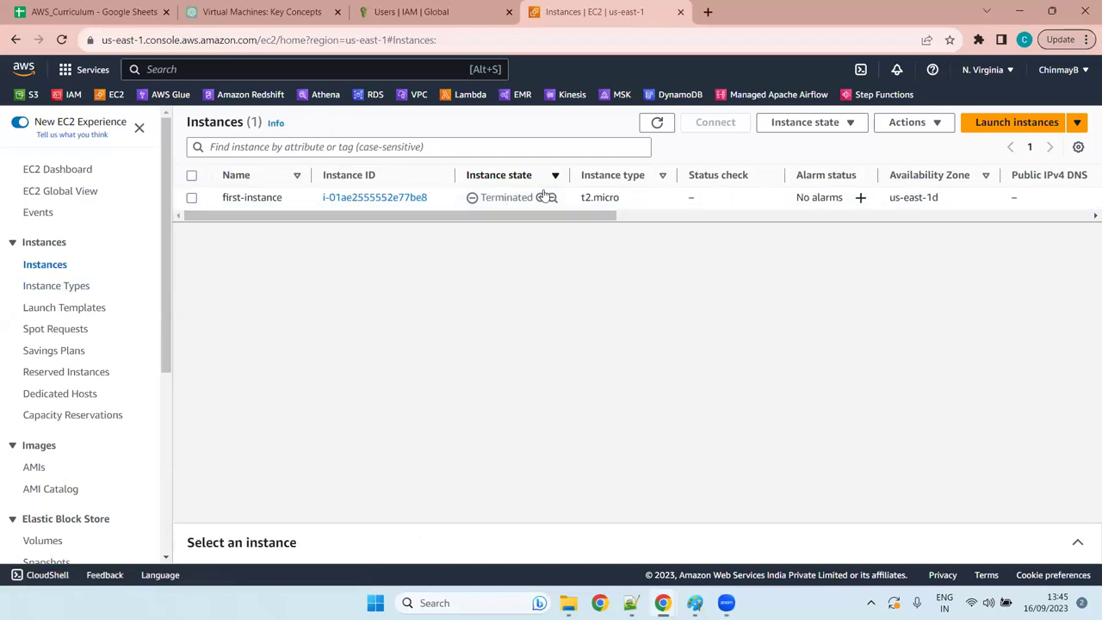
pyautogui.click(506, 197)
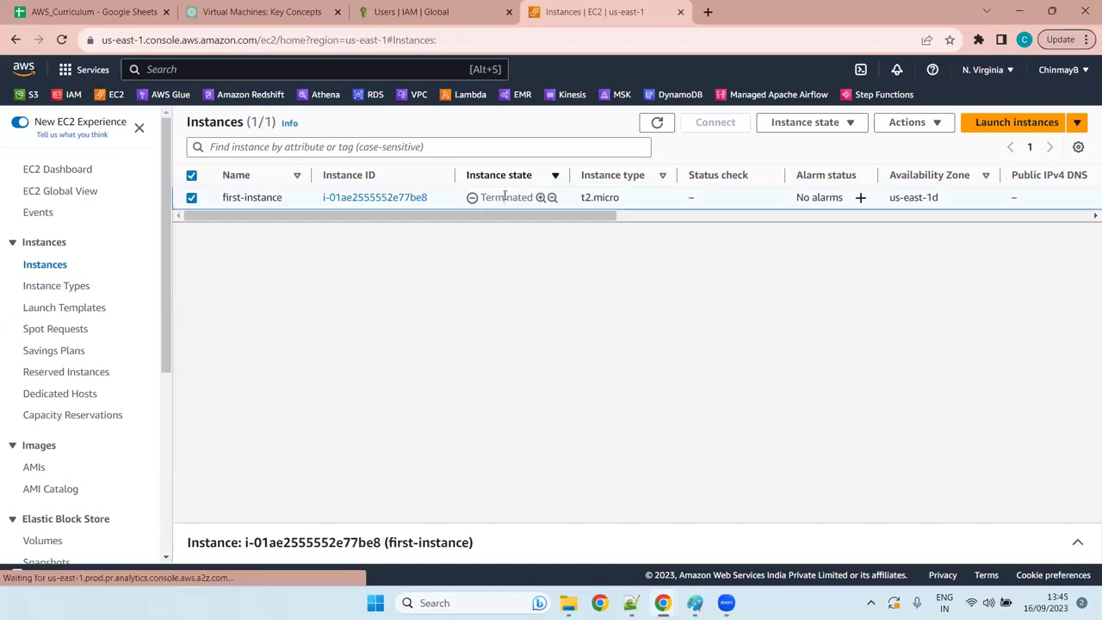
pyautogui.click(192, 198)
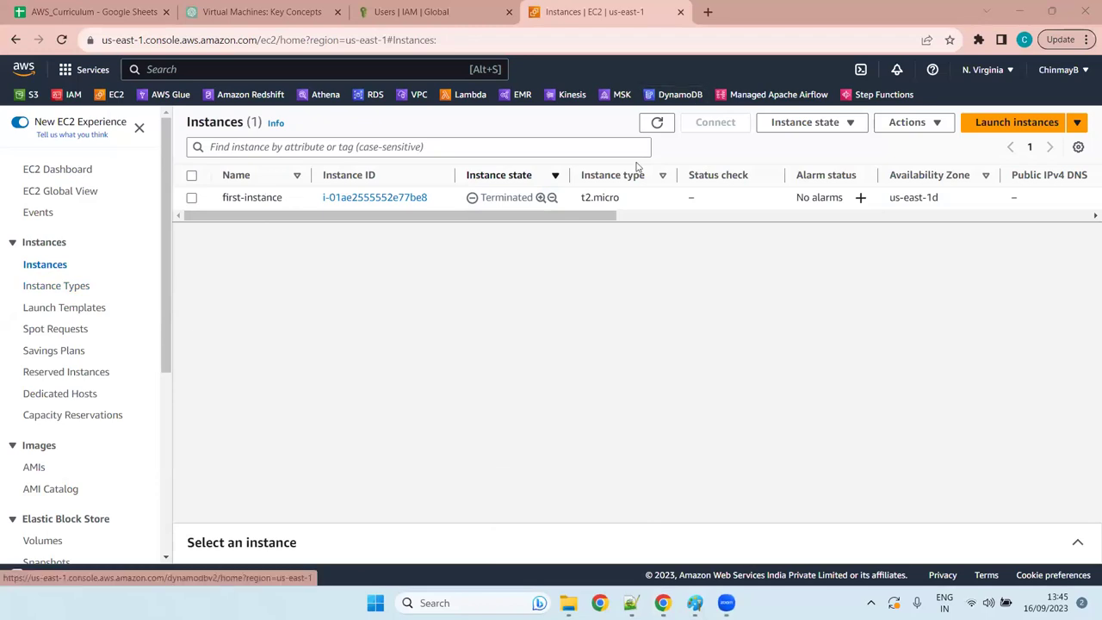
pyautogui.click(839, 123)
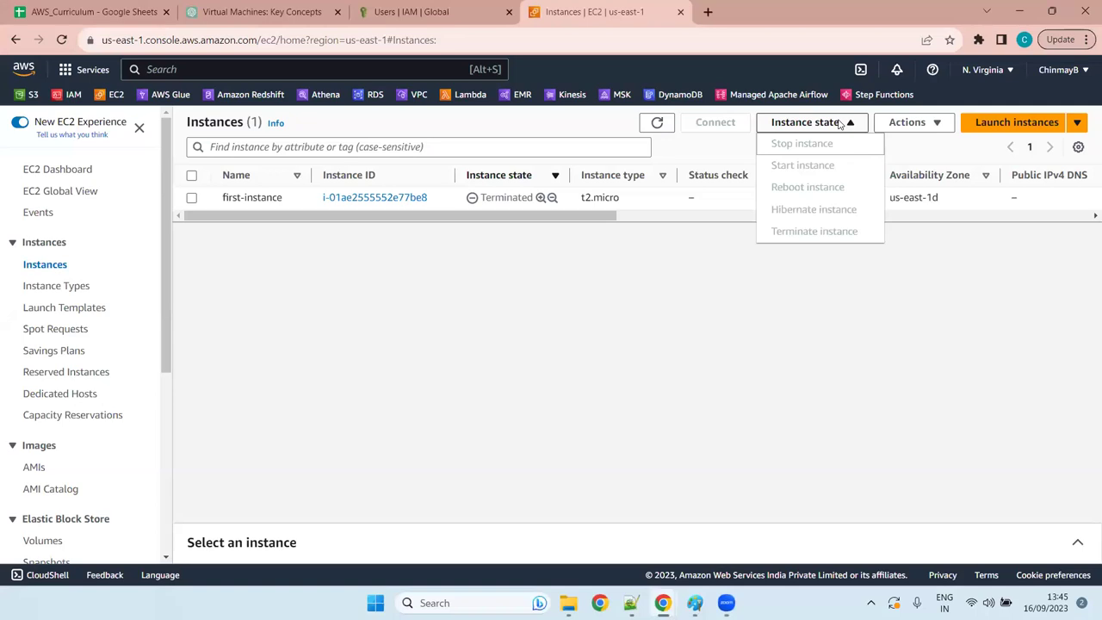
pyautogui.click(527, 330)
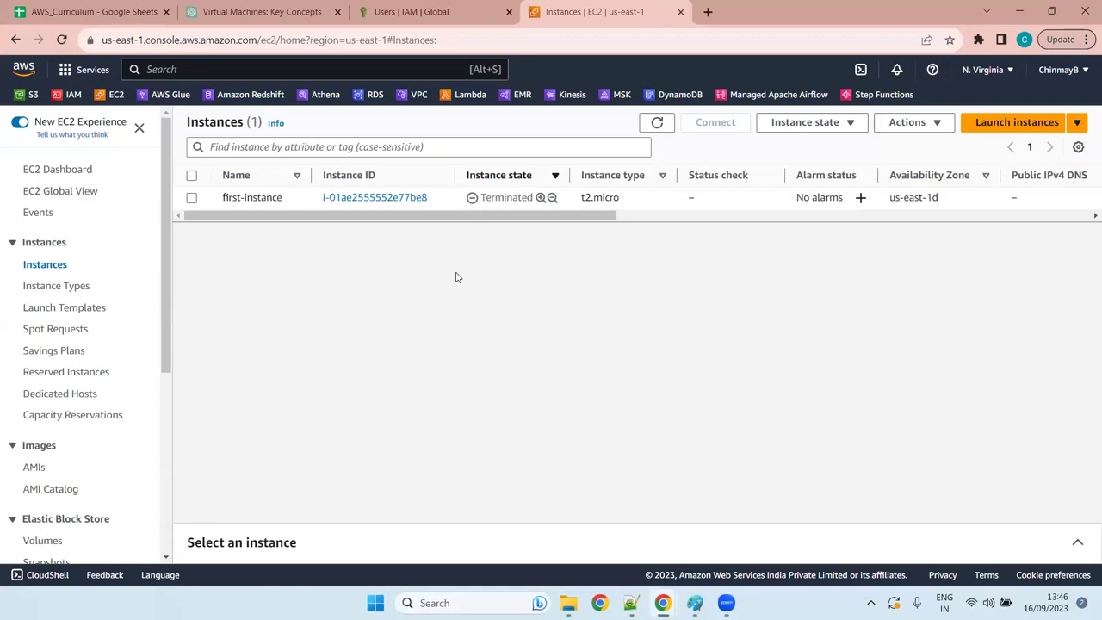
# Step: Refresh the instances list and view the selectable AWS regions without switching from N. Virginia
pyautogui.click(657, 123)
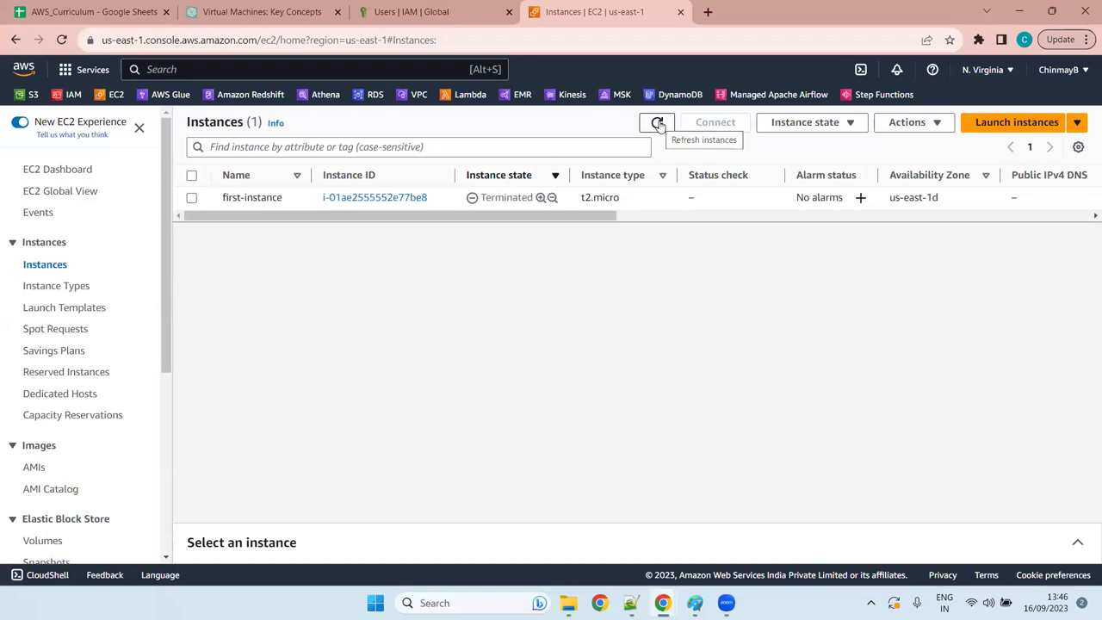
pyautogui.click(658, 124)
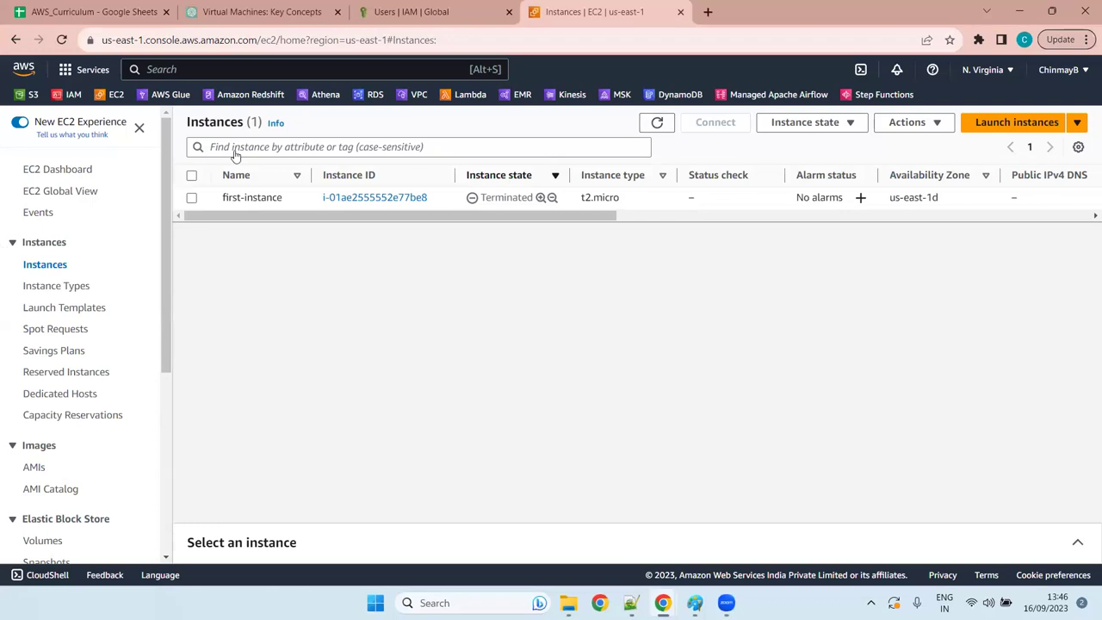
pyautogui.click(1010, 73)
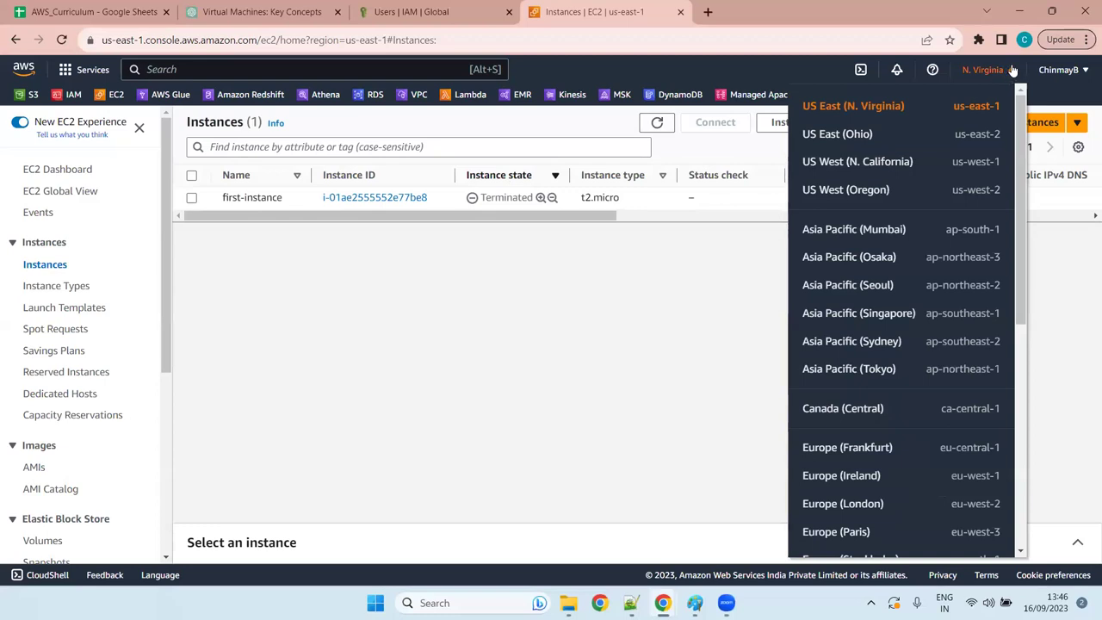
pyautogui.click(1013, 70)
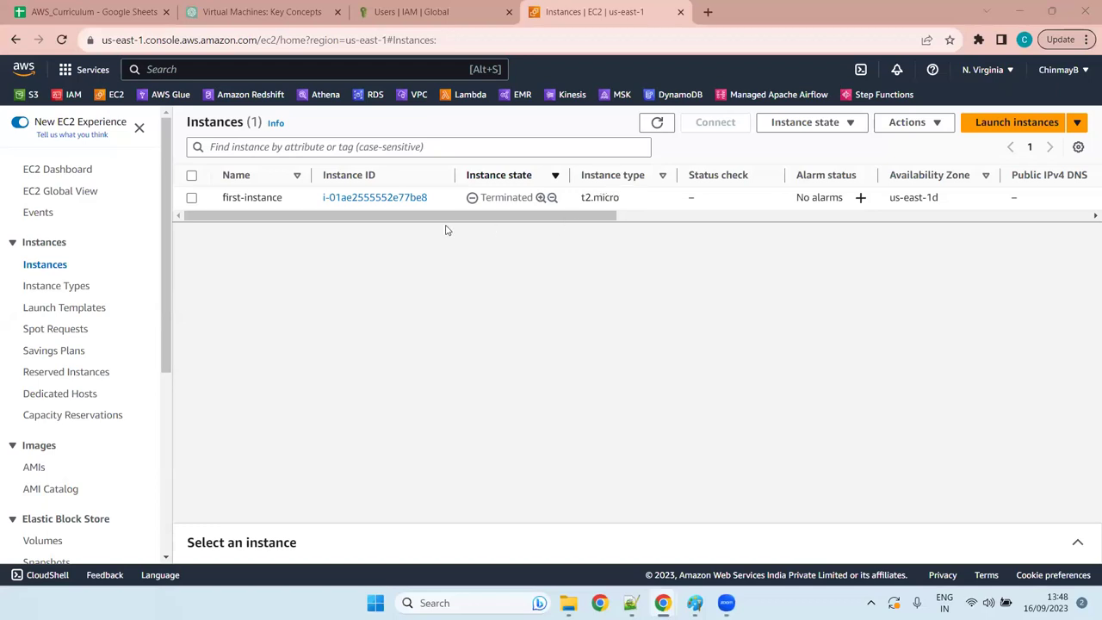
# Step: Examine the remaining detail columns of first-instance, including its key name and launch time, and refresh the instances list
pyautogui.moveTo(401, 217); pyautogui.dragTo(497, 219)
pyautogui.hscroll(8, 695, 233)
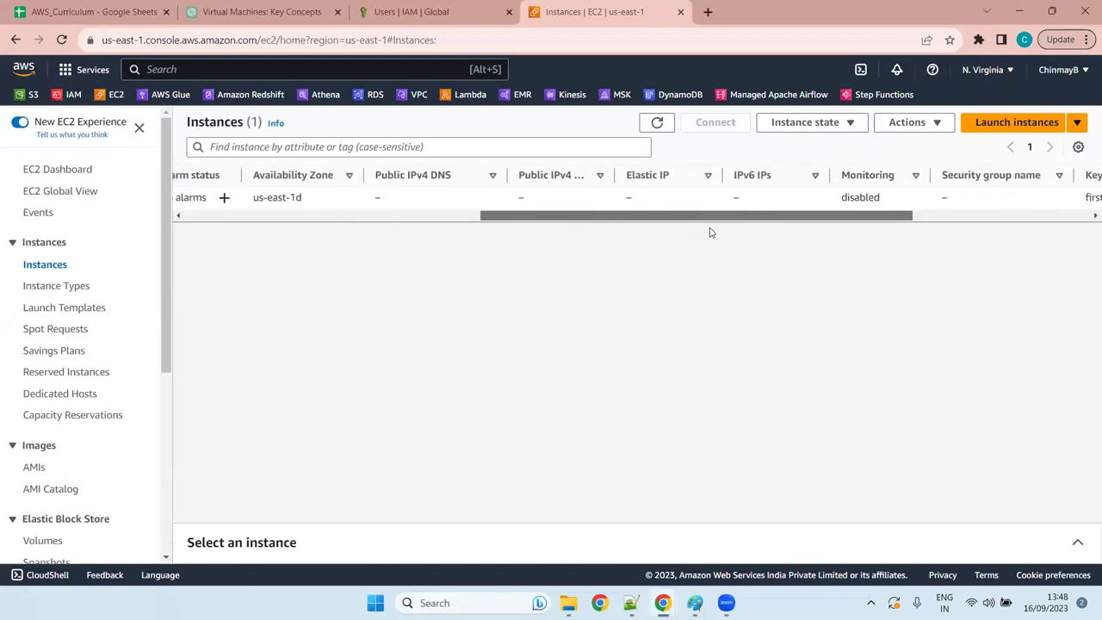
pyautogui.hscroll(3, 831, 214)
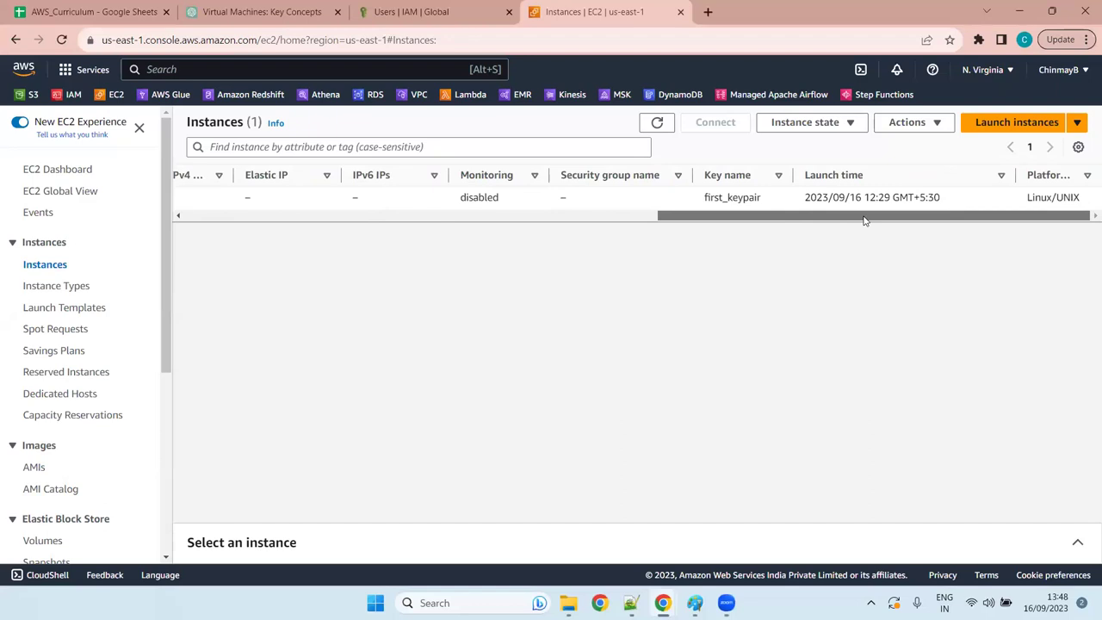
pyautogui.moveTo(865, 220); pyautogui.dragTo(367, 221)
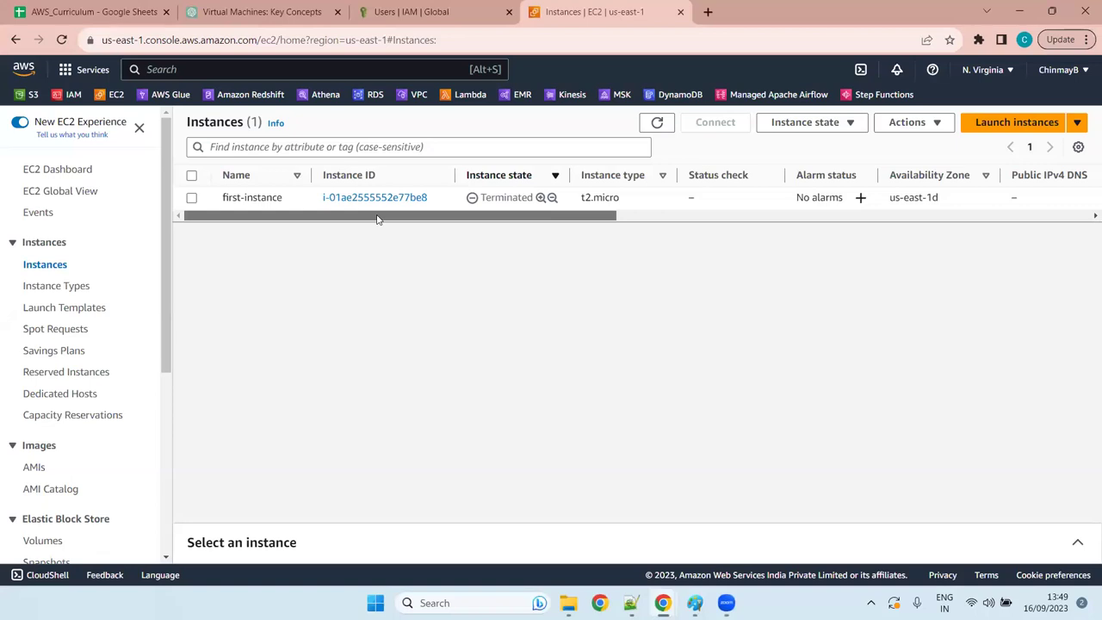
pyautogui.click(659, 124)
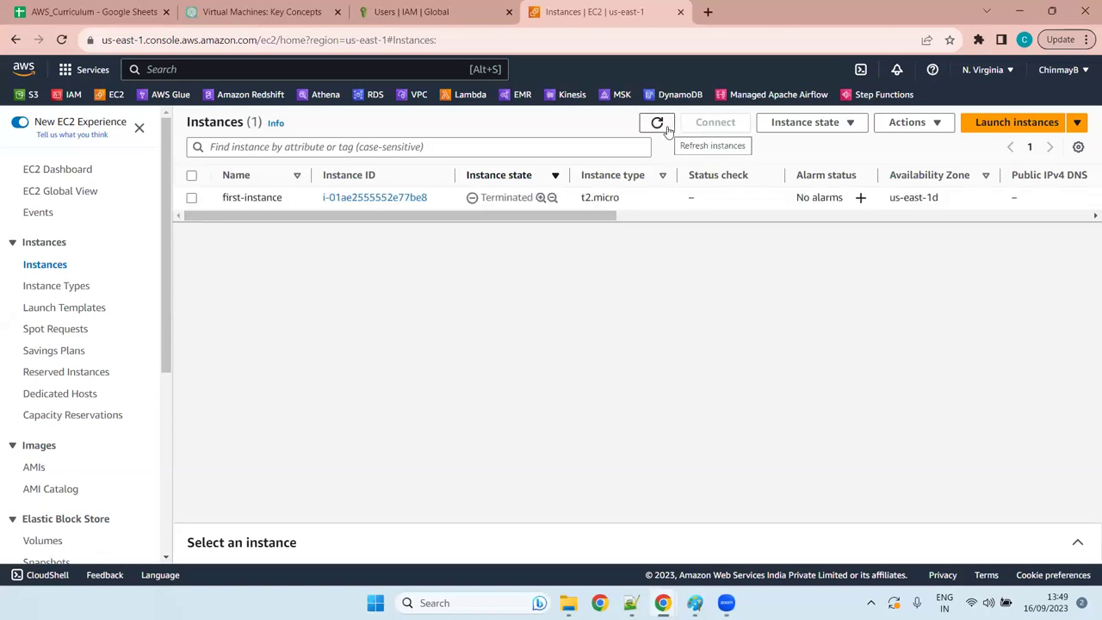
pyautogui.click(657, 124)
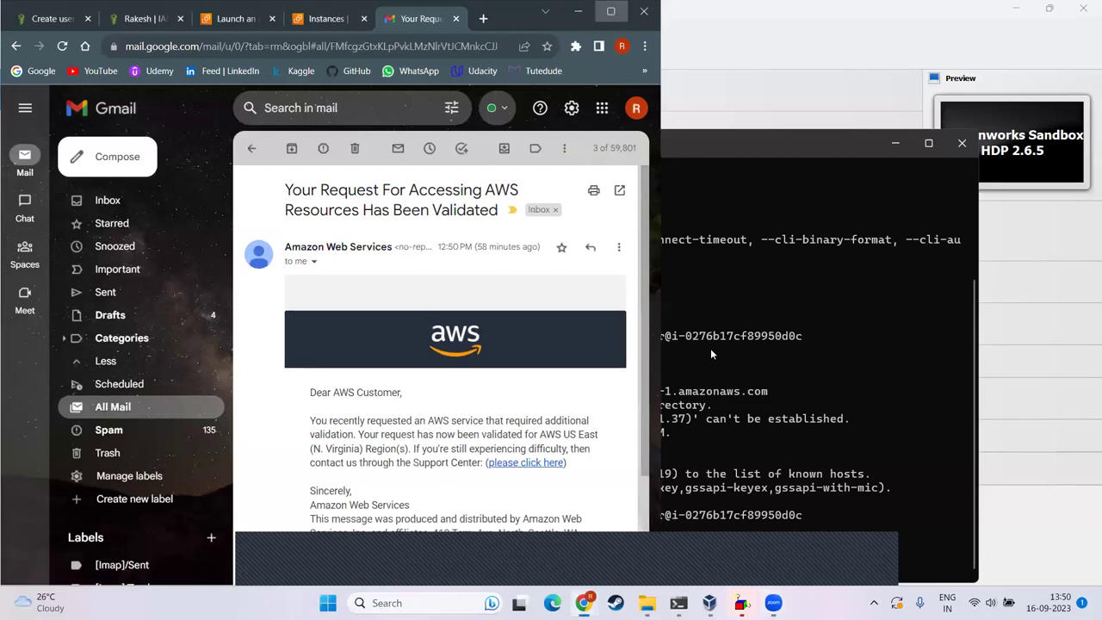
# Step: Maximize the Gmail browser window and read the email "Your Request For Accessing AWS Resources Has Been Validated"
pyautogui.press('super+Up')
pyautogui.scroll(-2, 710, 348)
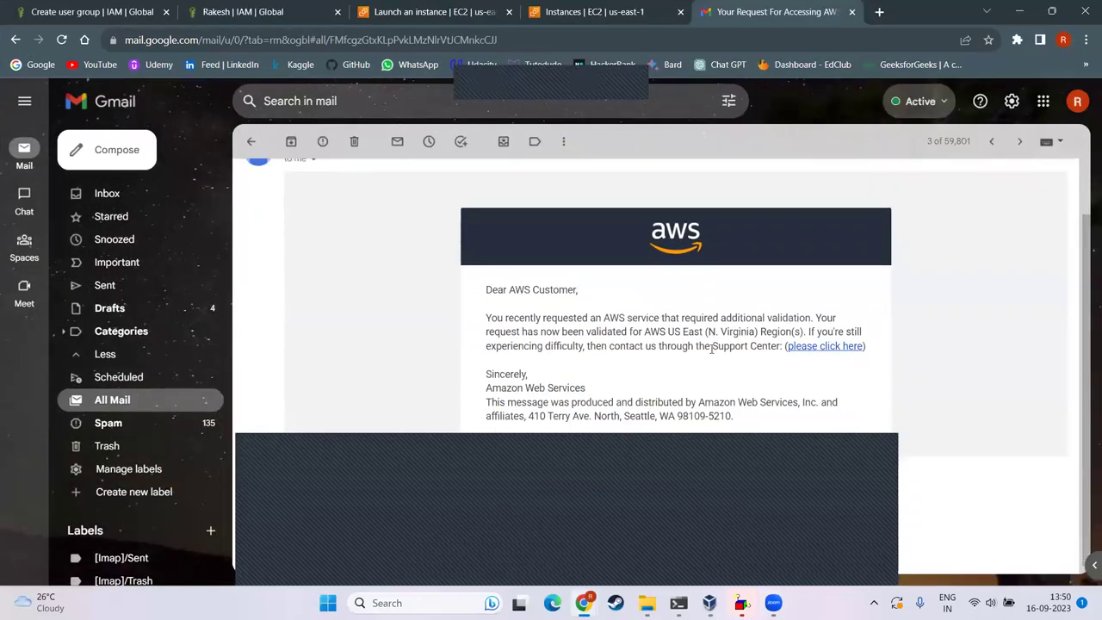
pyautogui.scroll(2, 735, 347)
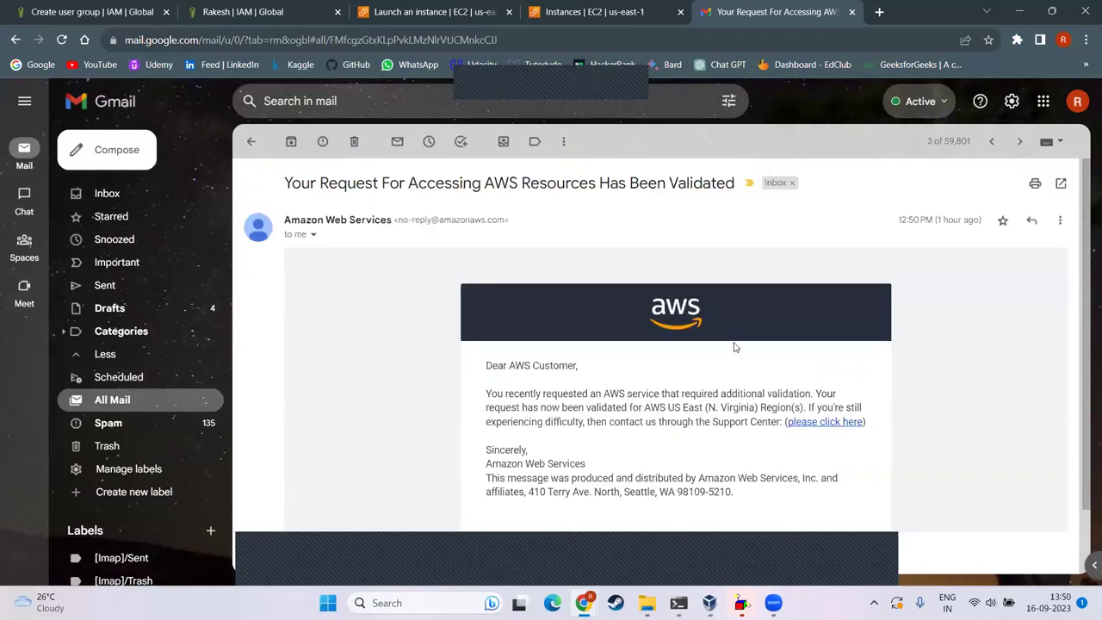